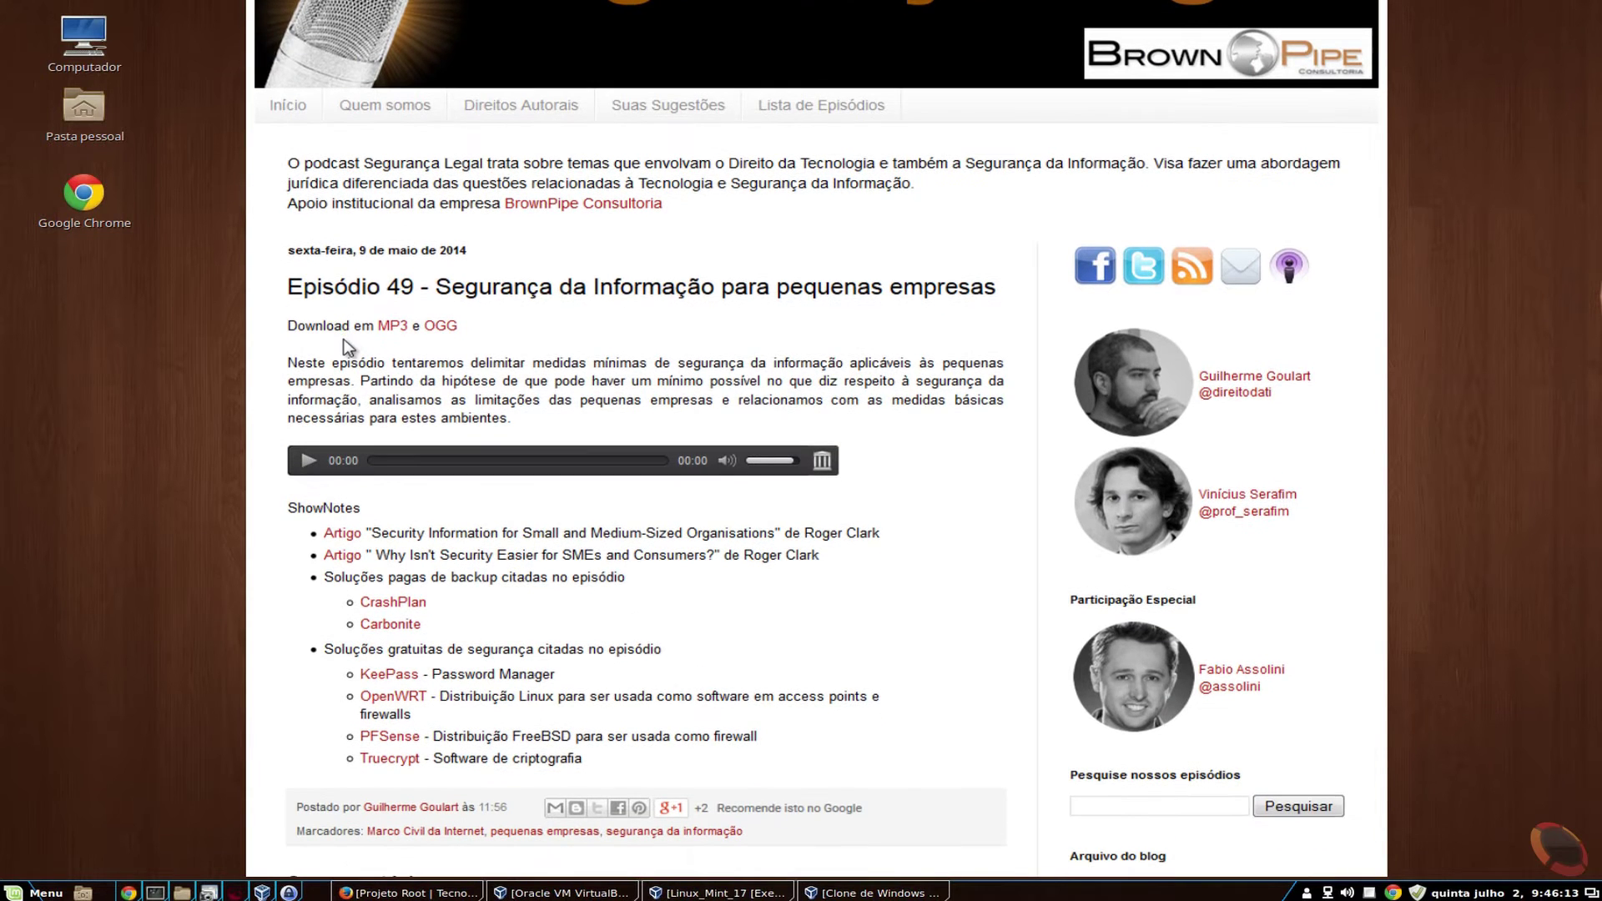
- Read through the blog post, then hide Chrome to show the empty Linux Mint desktop
{"action": "scroll", "coordinate": [342, 346], "scroll_direction": "down", "scroll_amount": 2}
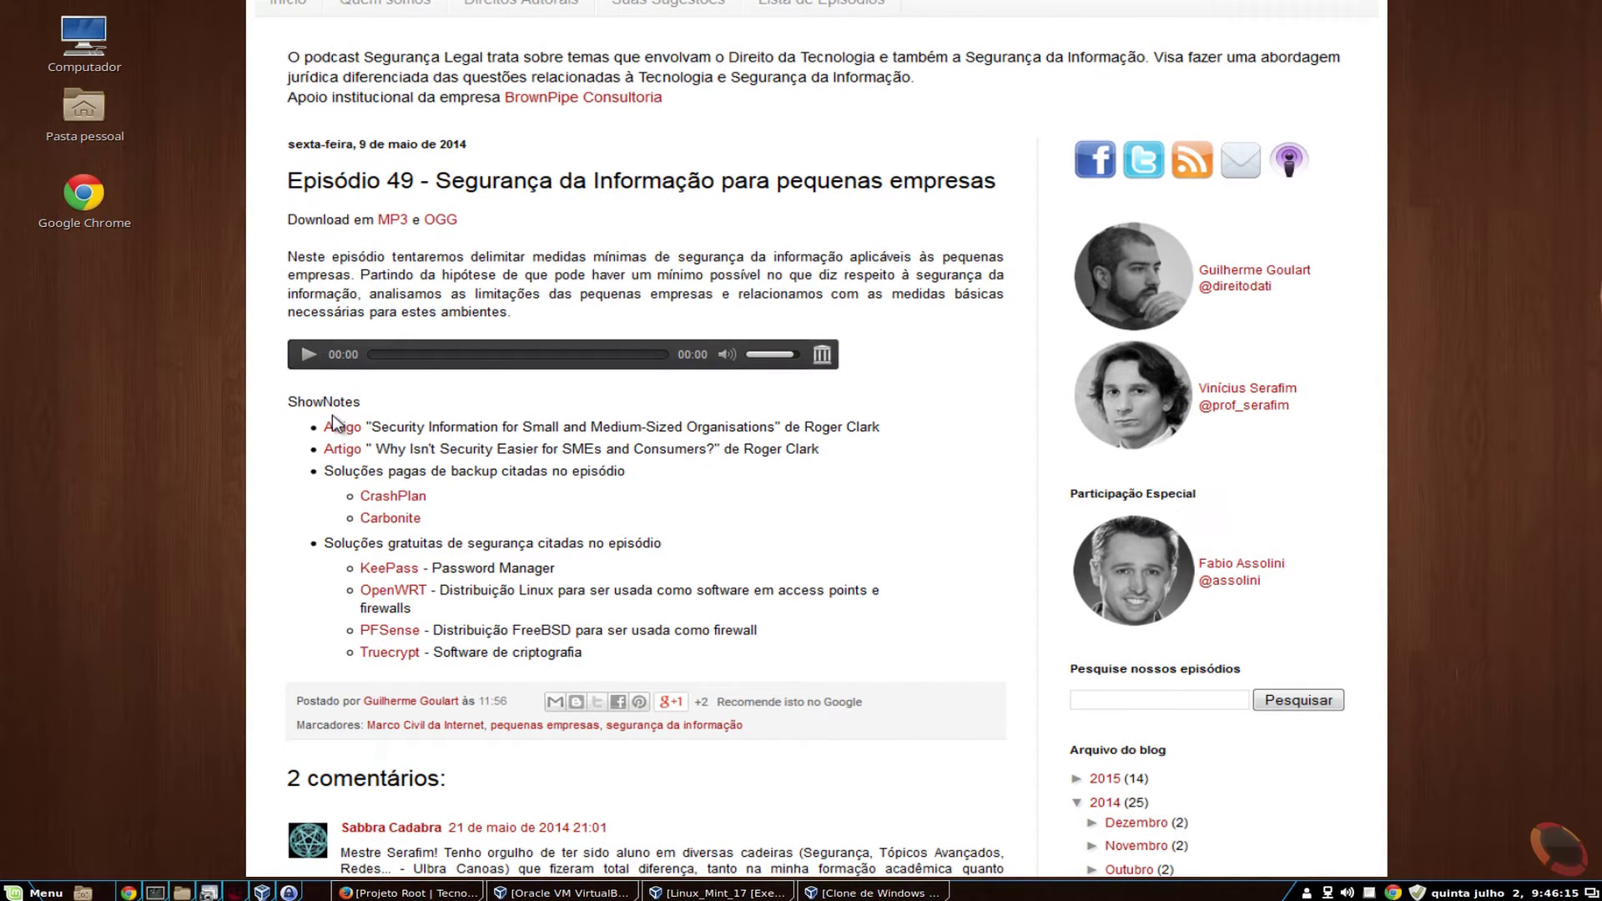
{"action": "scroll", "coordinate": [332, 417], "scroll_direction": "down", "scroll_amount": 1}
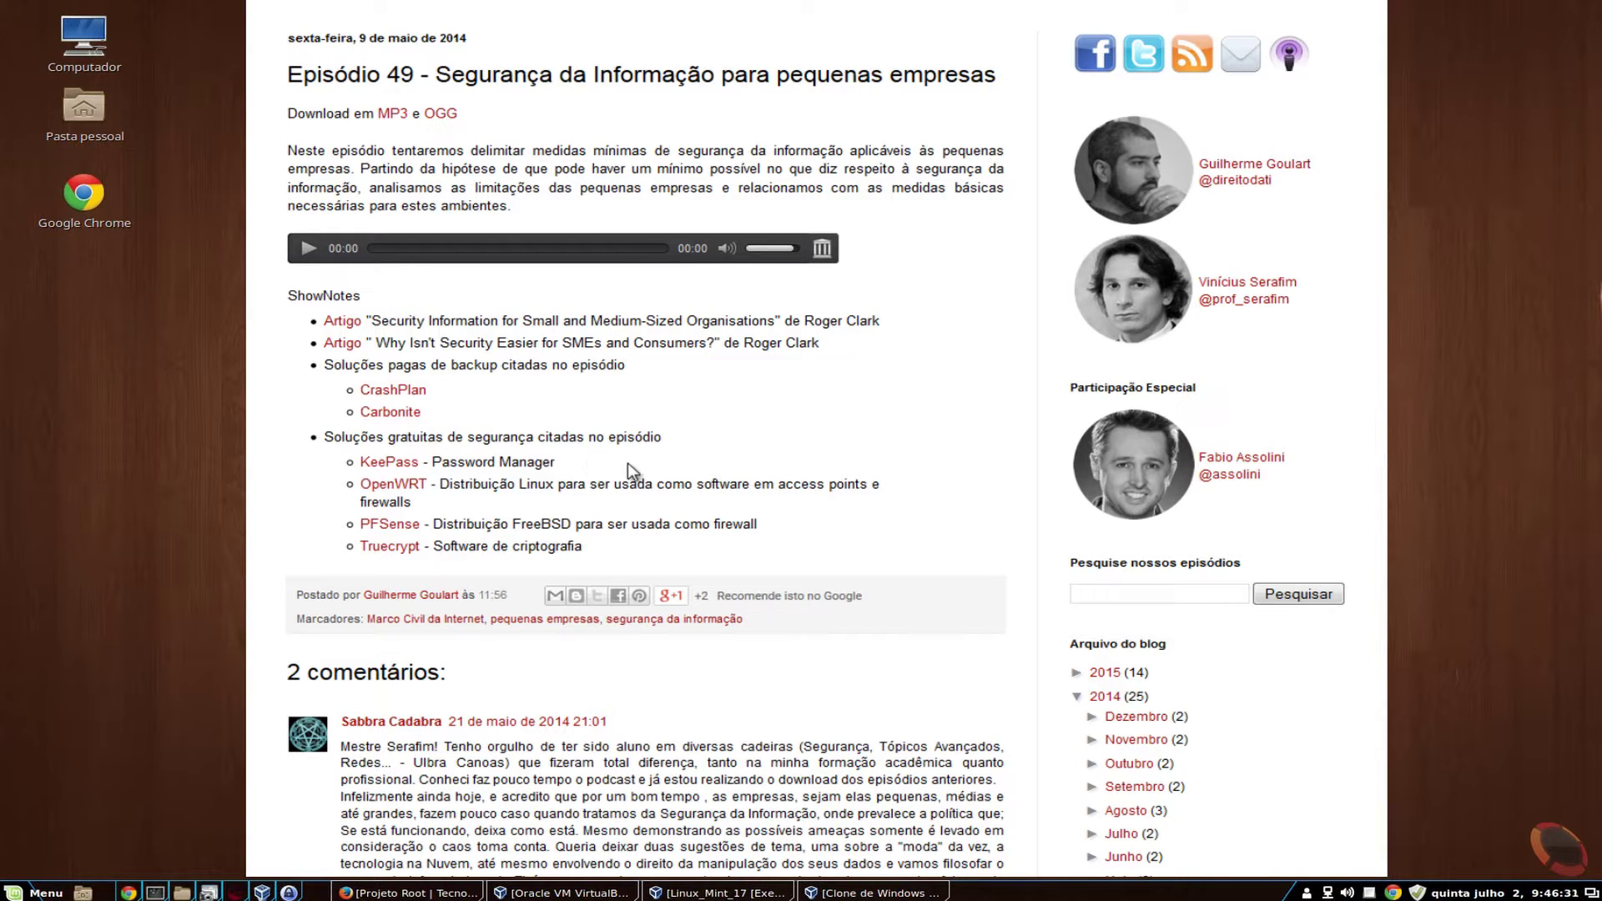
{"action": "scroll", "coordinate": [901, 364], "scroll_direction": "up", "scroll_amount": 3}
{"action": "scroll", "coordinate": [901, 364], "scroll_direction": "up", "scroll_amount": 5}
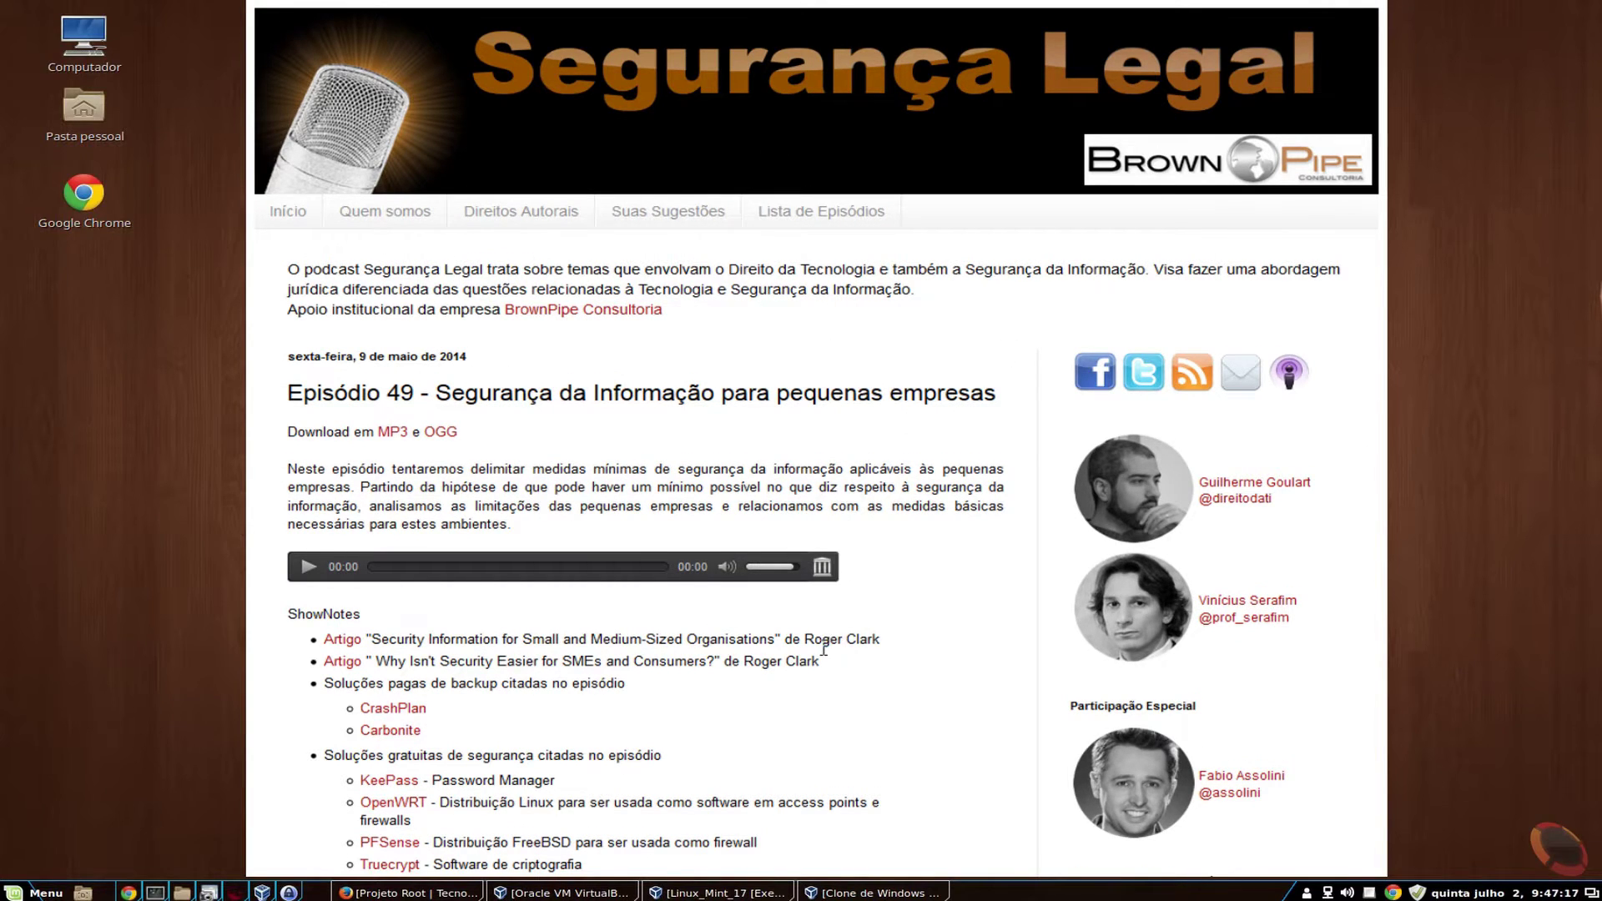
{"action": "scroll", "coordinate": [826, 638], "scroll_direction": "down", "scroll_amount": 3}
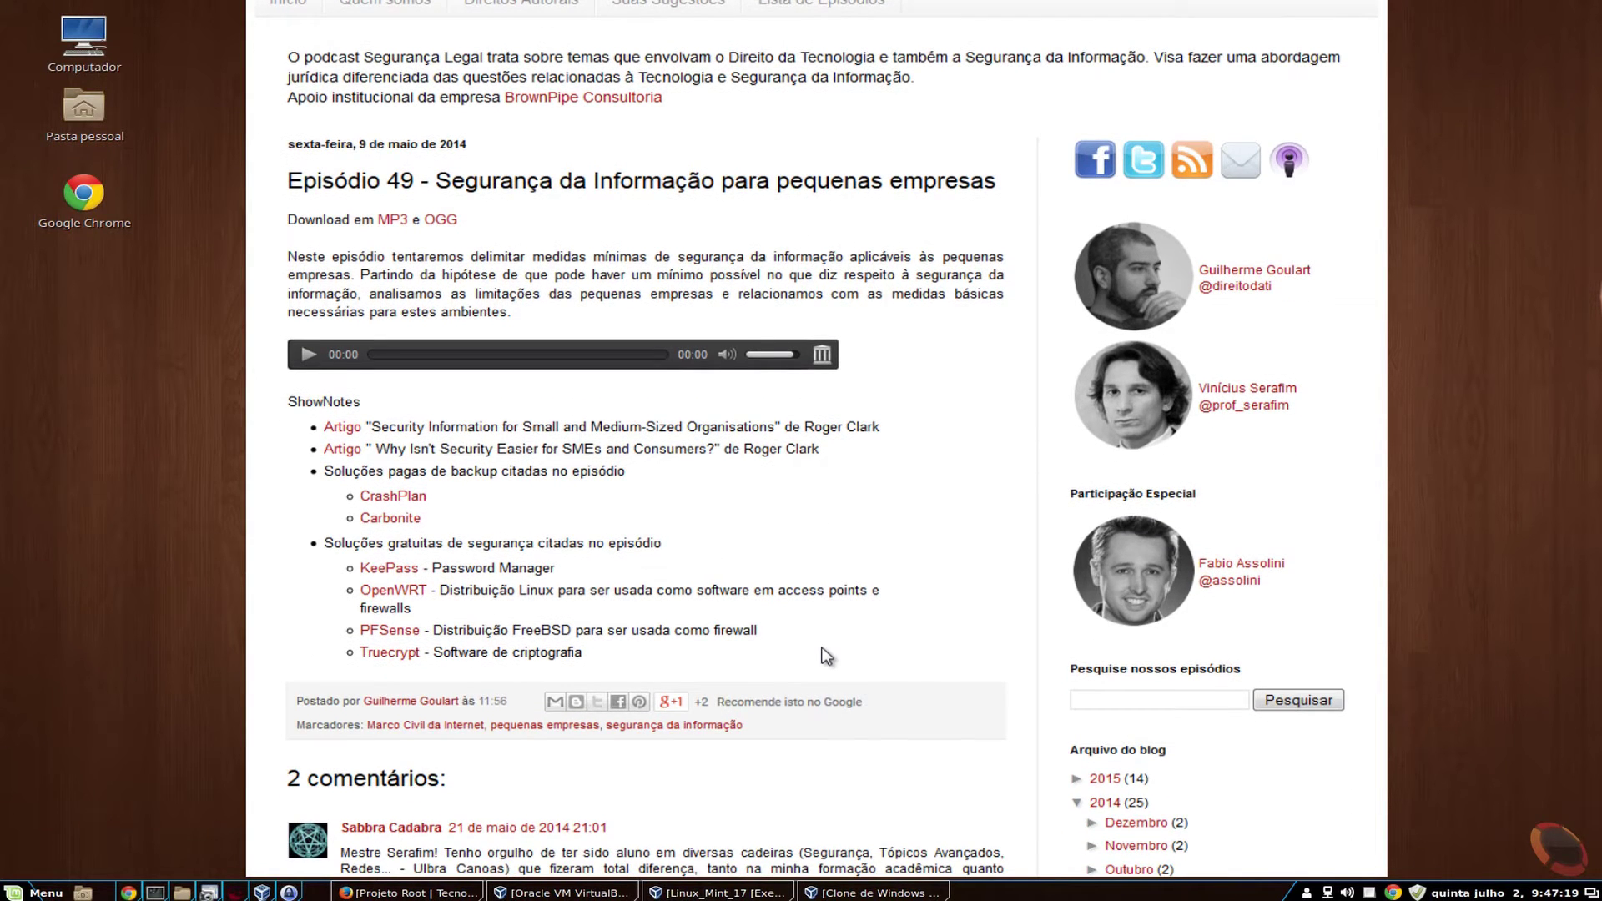
{"action": "scroll", "coordinate": [825, 655], "scroll_direction": "down", "scroll_amount": 2}
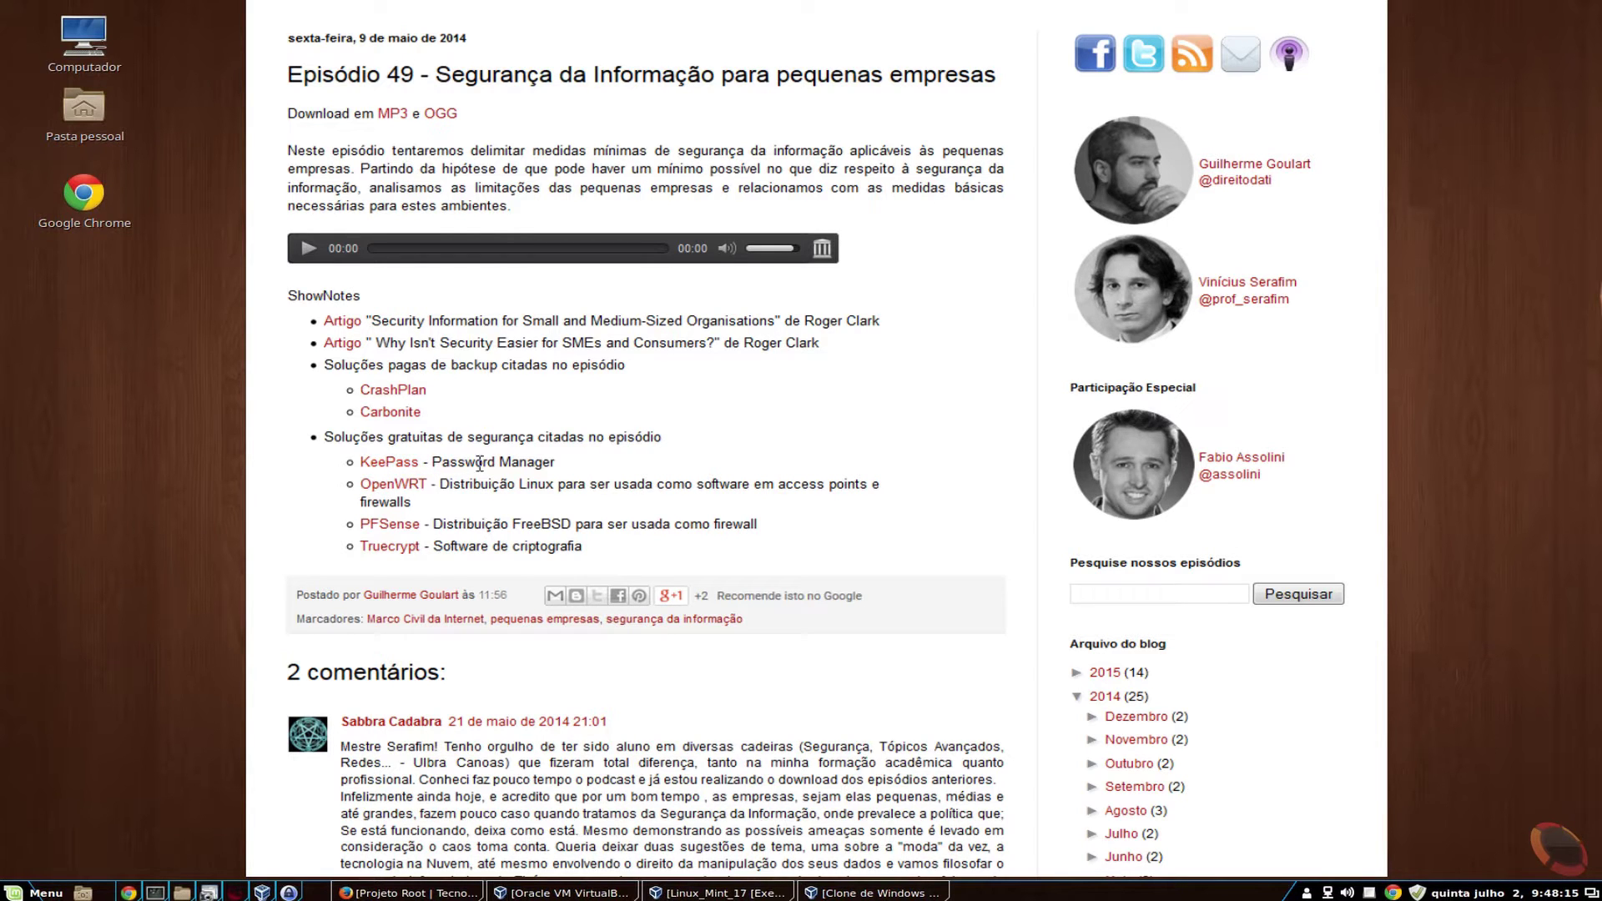
{"action": "key", "text": "ctrl+alt+d"}
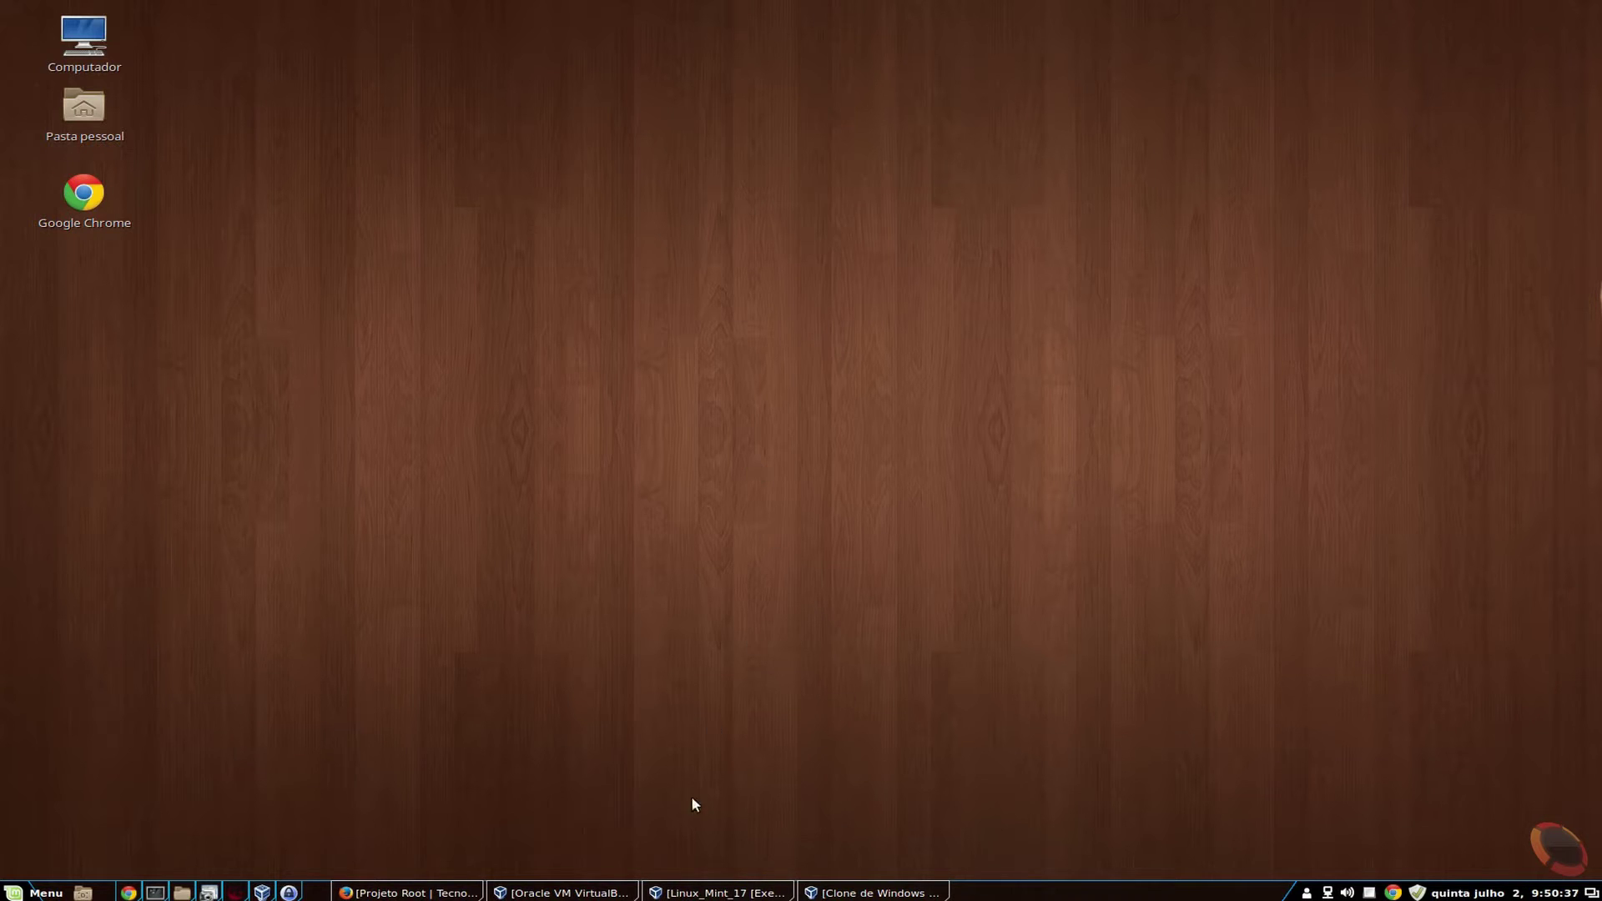
- In the Windows 7 VM's Chrome on keepass.info, open the 'KeePass 2.29 released' news item
{"action": "left_click", "coordinate": [859, 892]}
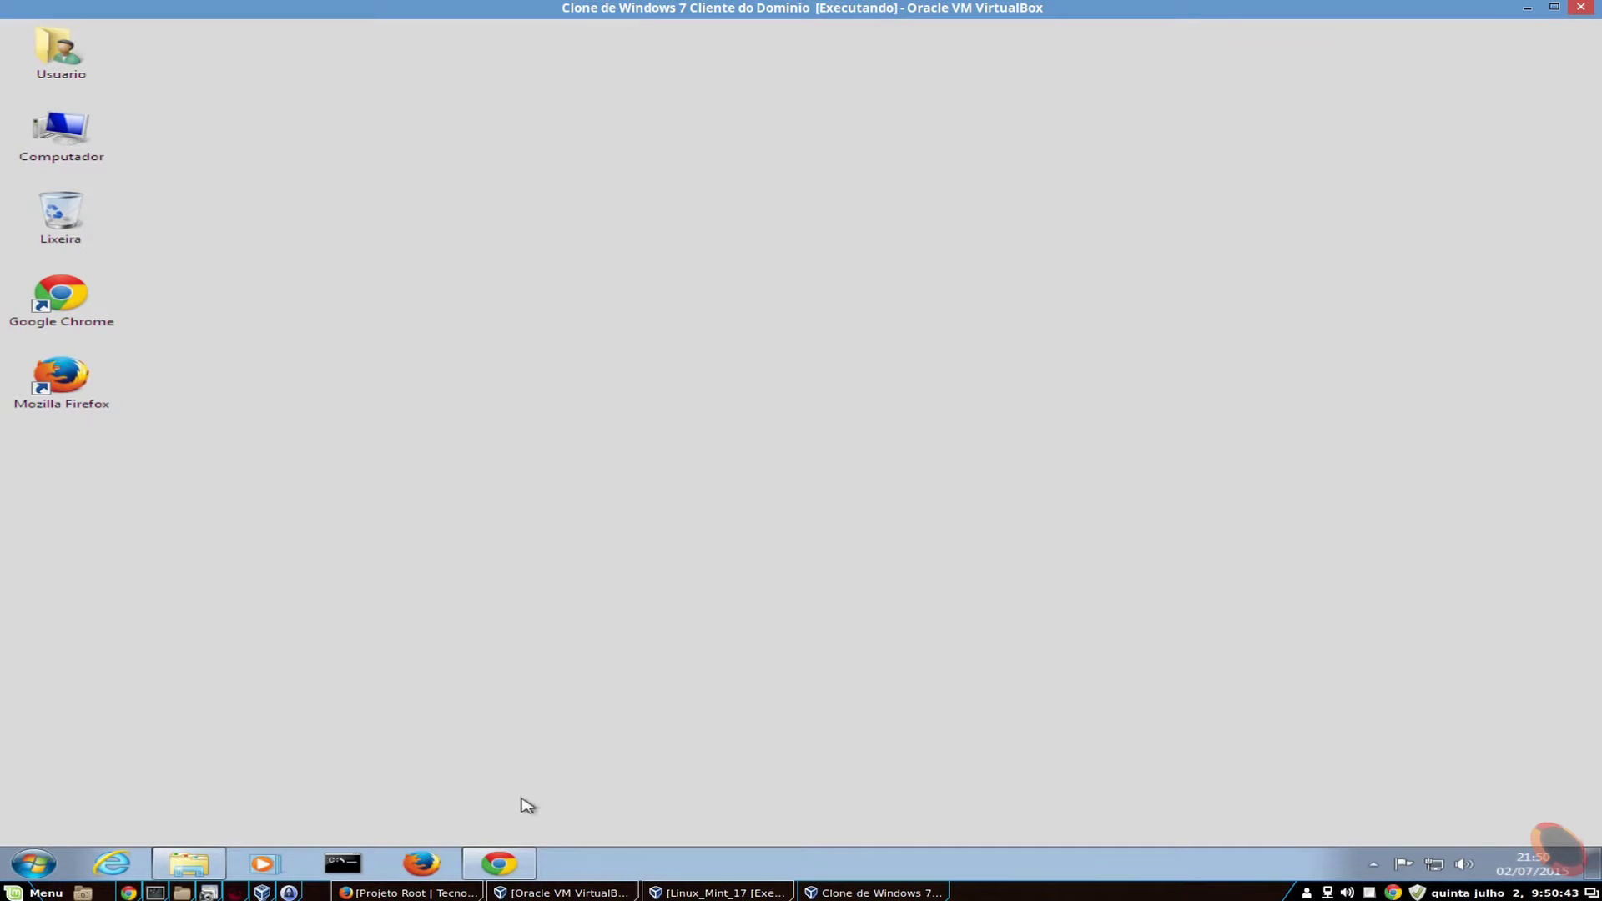
{"action": "left_click", "coordinate": [499, 863]}
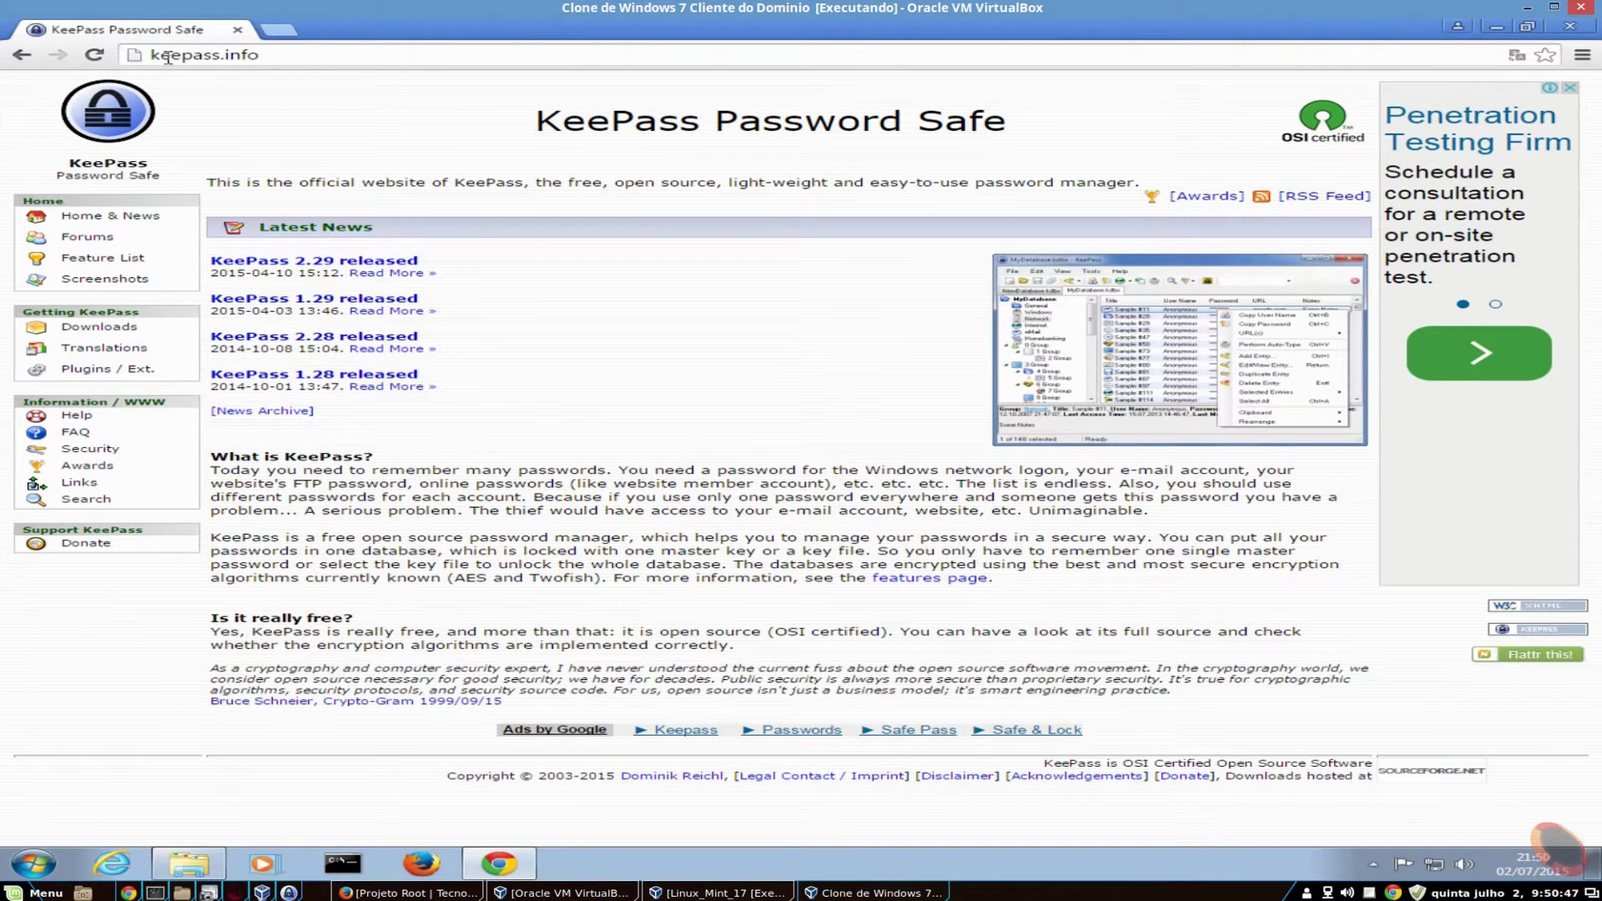
{"action": "double_click", "coordinate": [233, 55]}
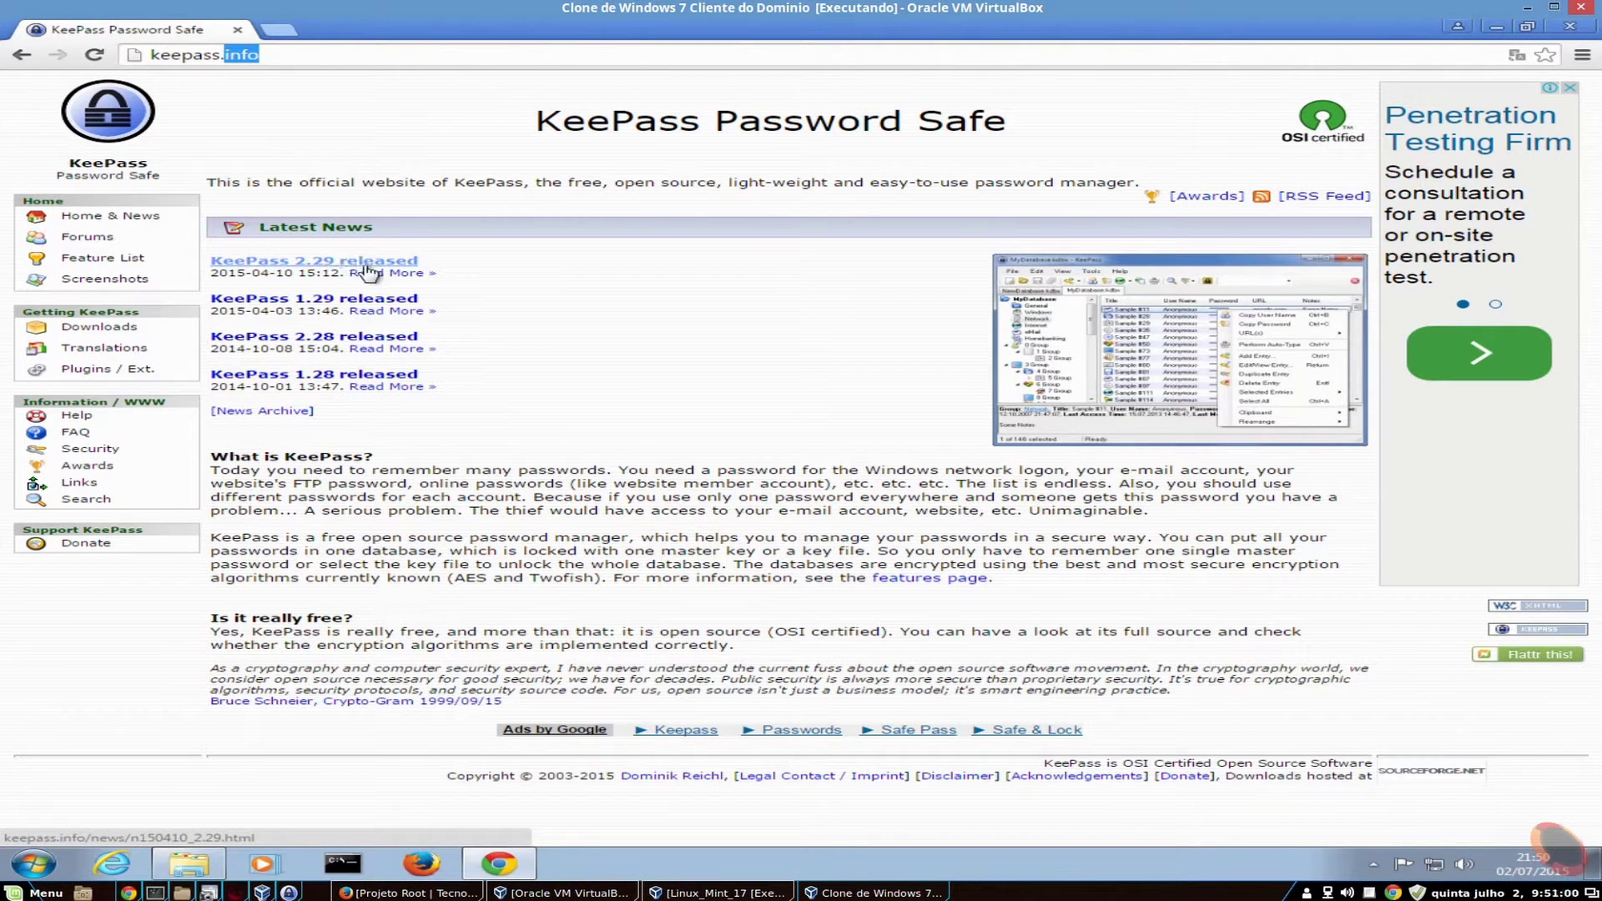
{"action": "left_click_drag", "start_coordinate": [292, 273], "coordinate": [252, 269]}
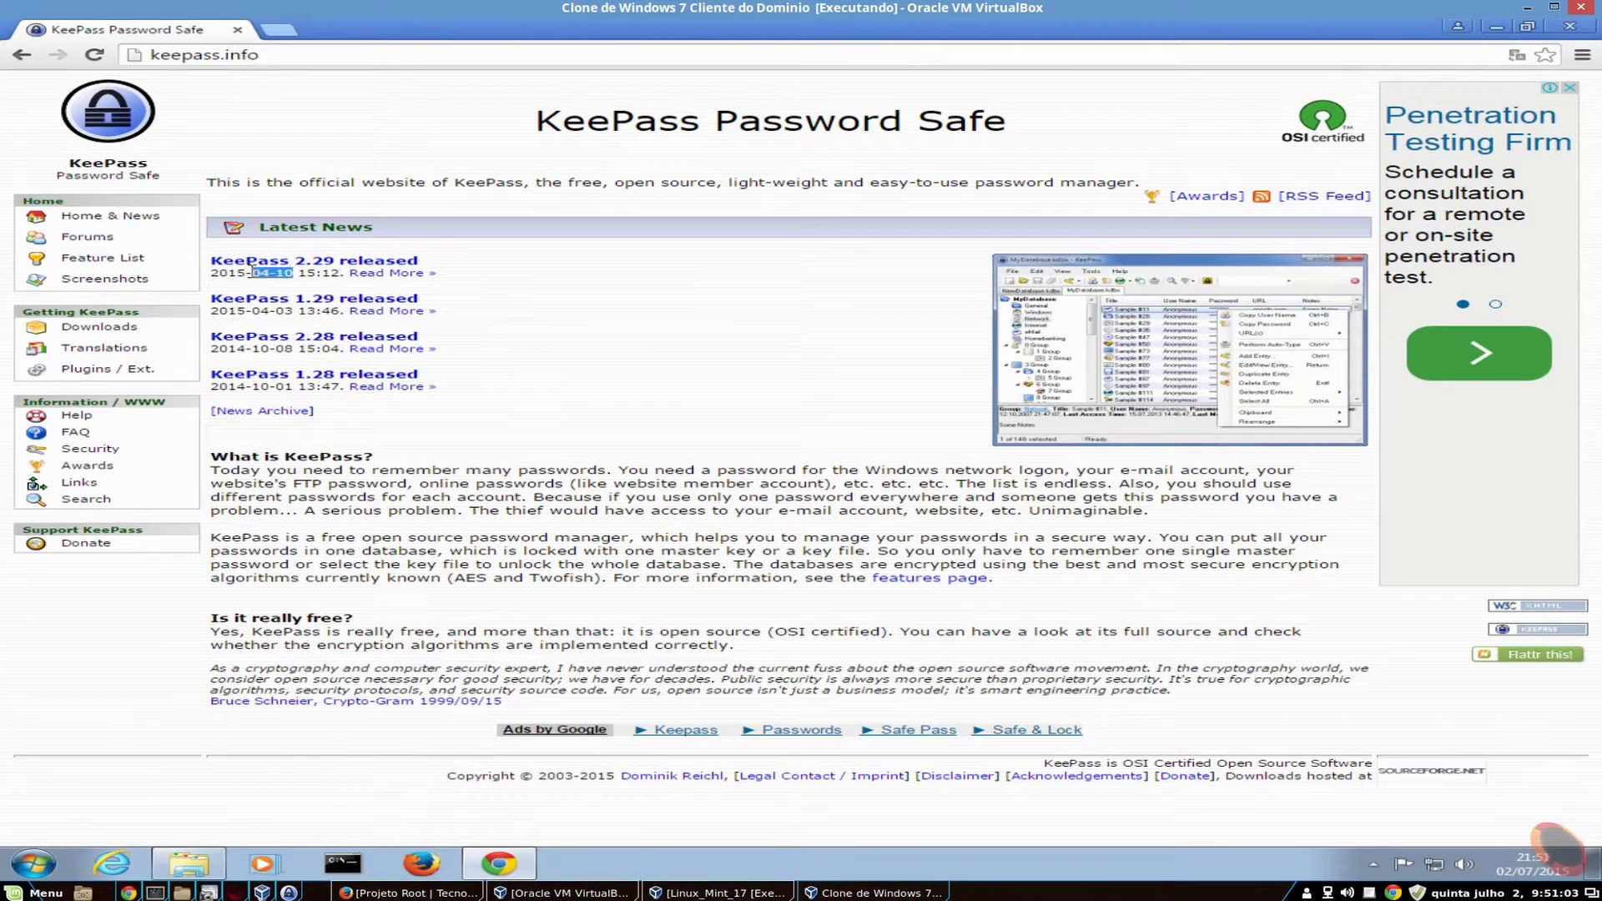
{"action": "left_click", "coordinate": [305, 262]}
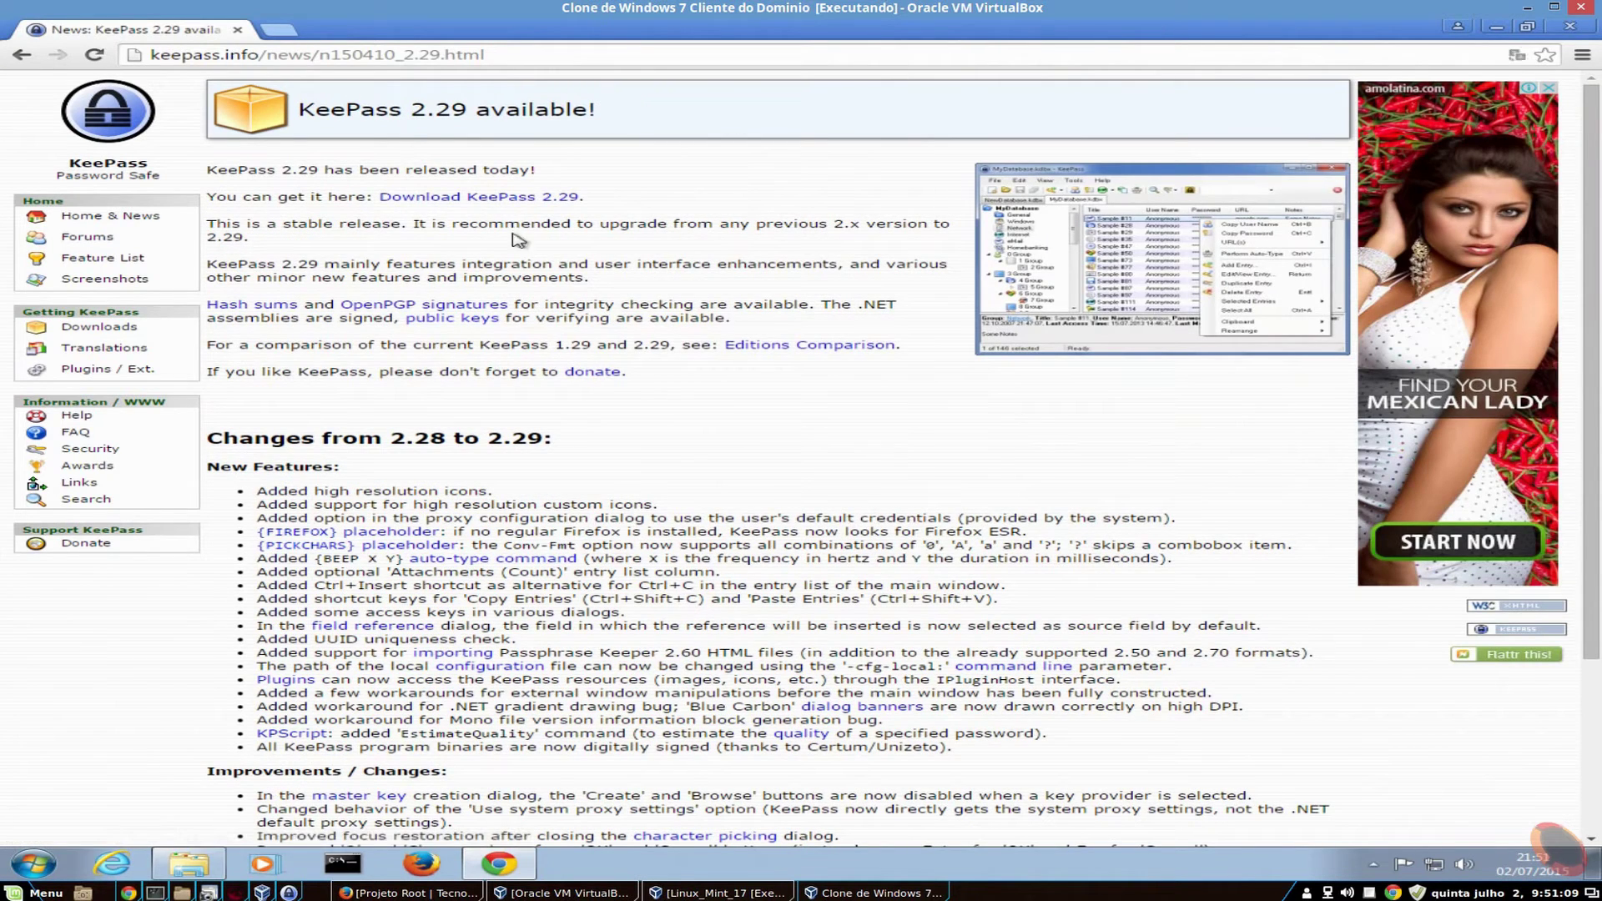
- Follow the 'Download KeePass 2.29' link to the downloads page listing Classic 1.29 and Professional 2.29
{"action": "left_click", "coordinate": [455, 202]}
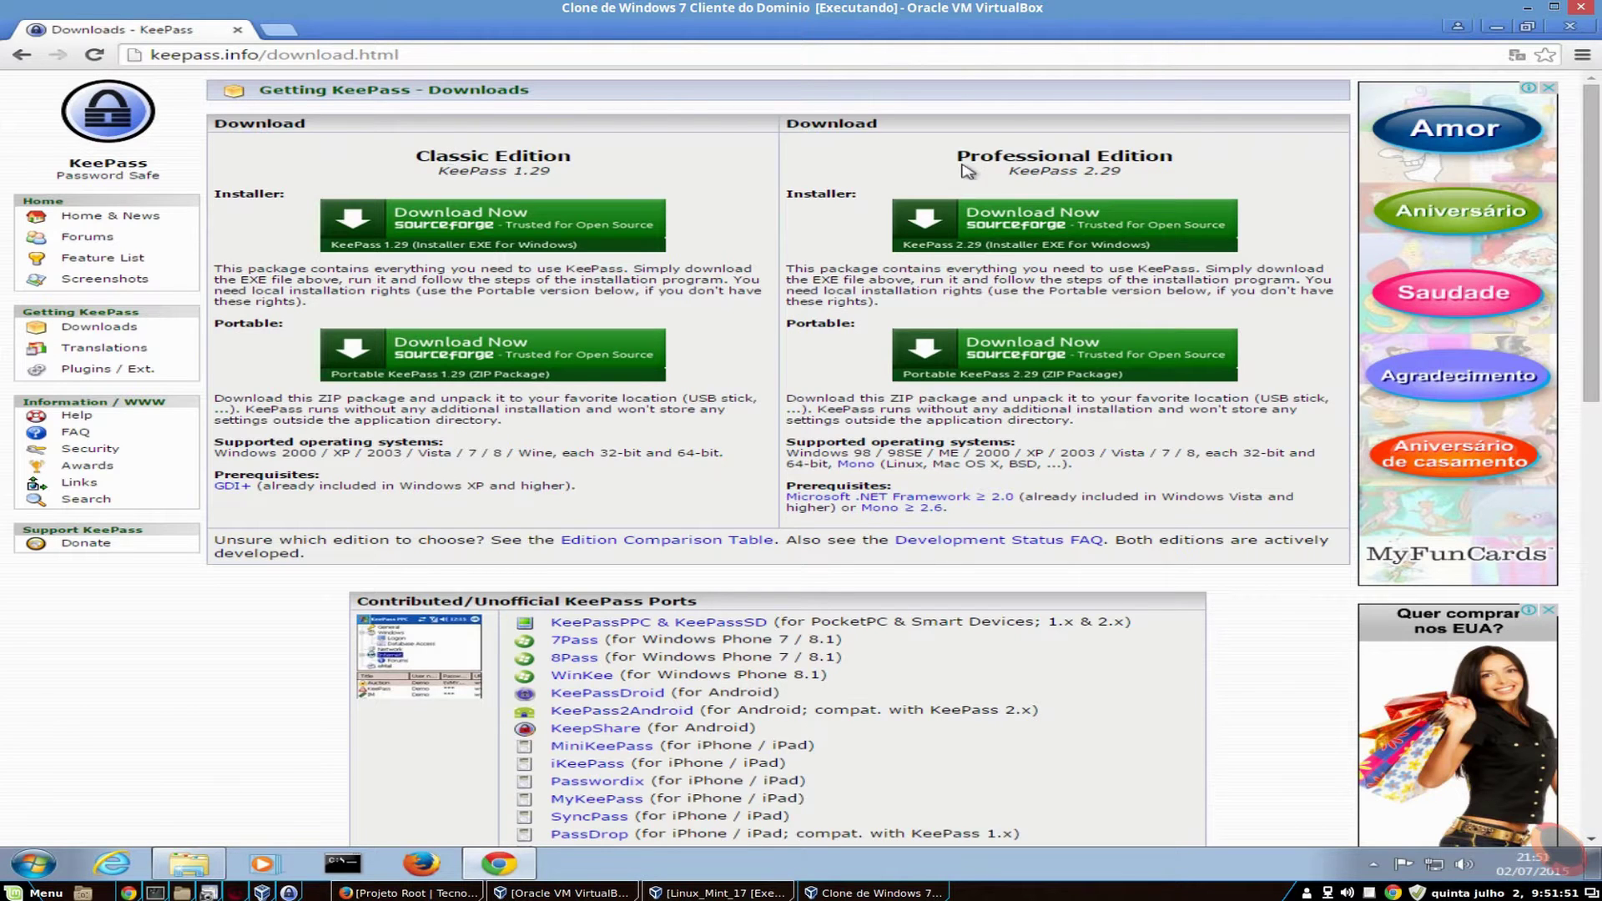
{"action": "left_click_drag", "start_coordinate": [1092, 171], "coordinate": [1139, 175]}
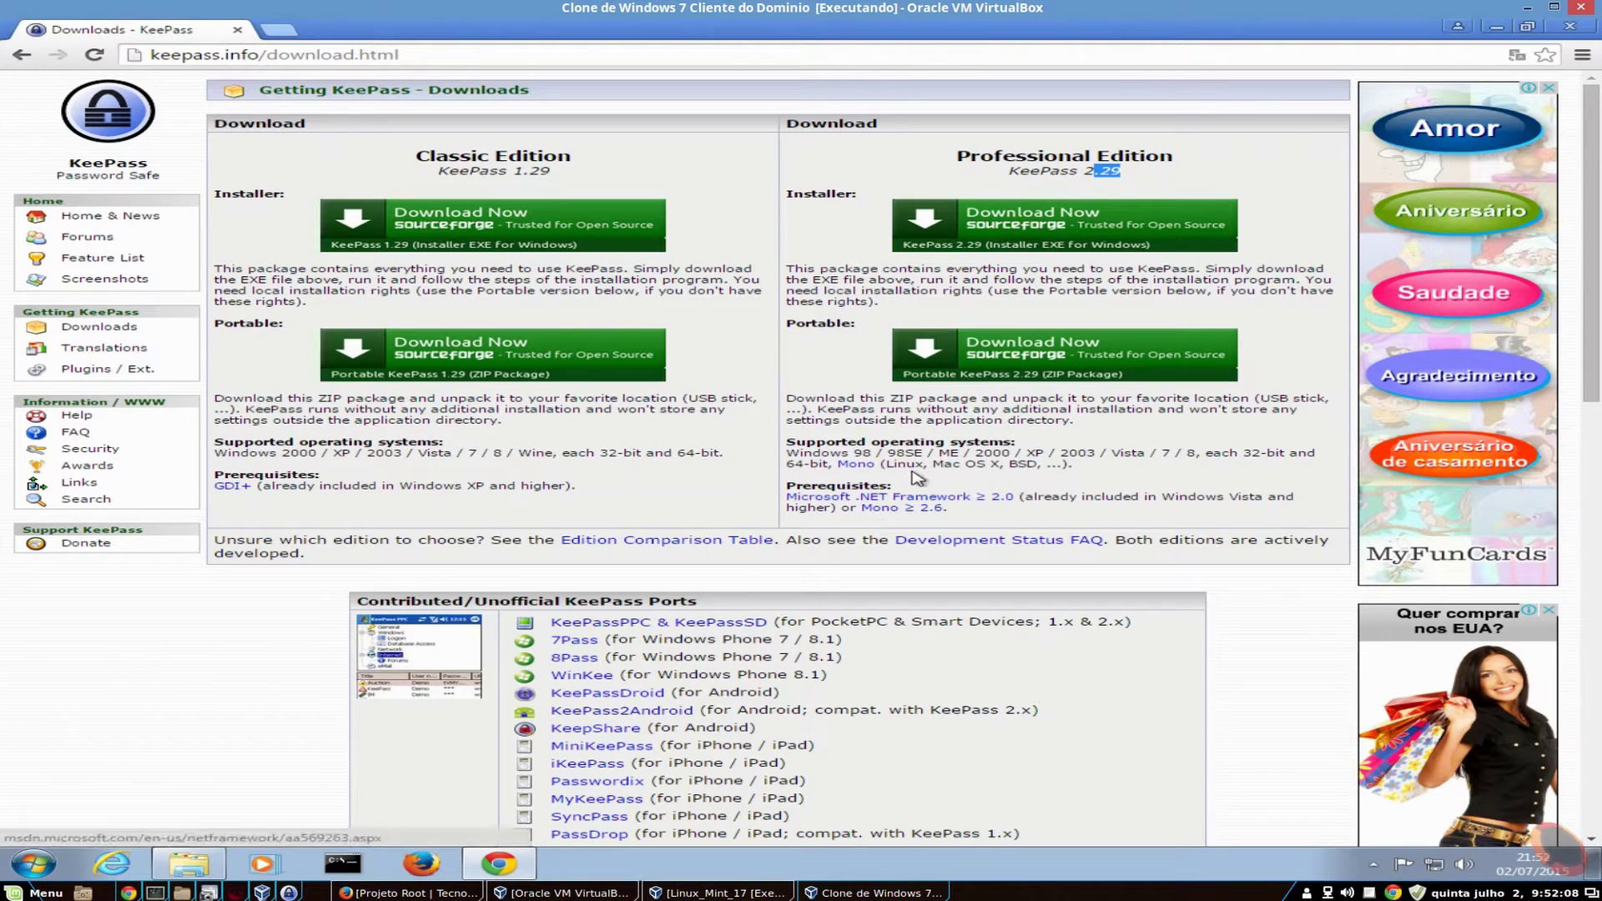
{"action": "left_click_drag", "start_coordinate": [830, 453], "coordinate": [1194, 455]}
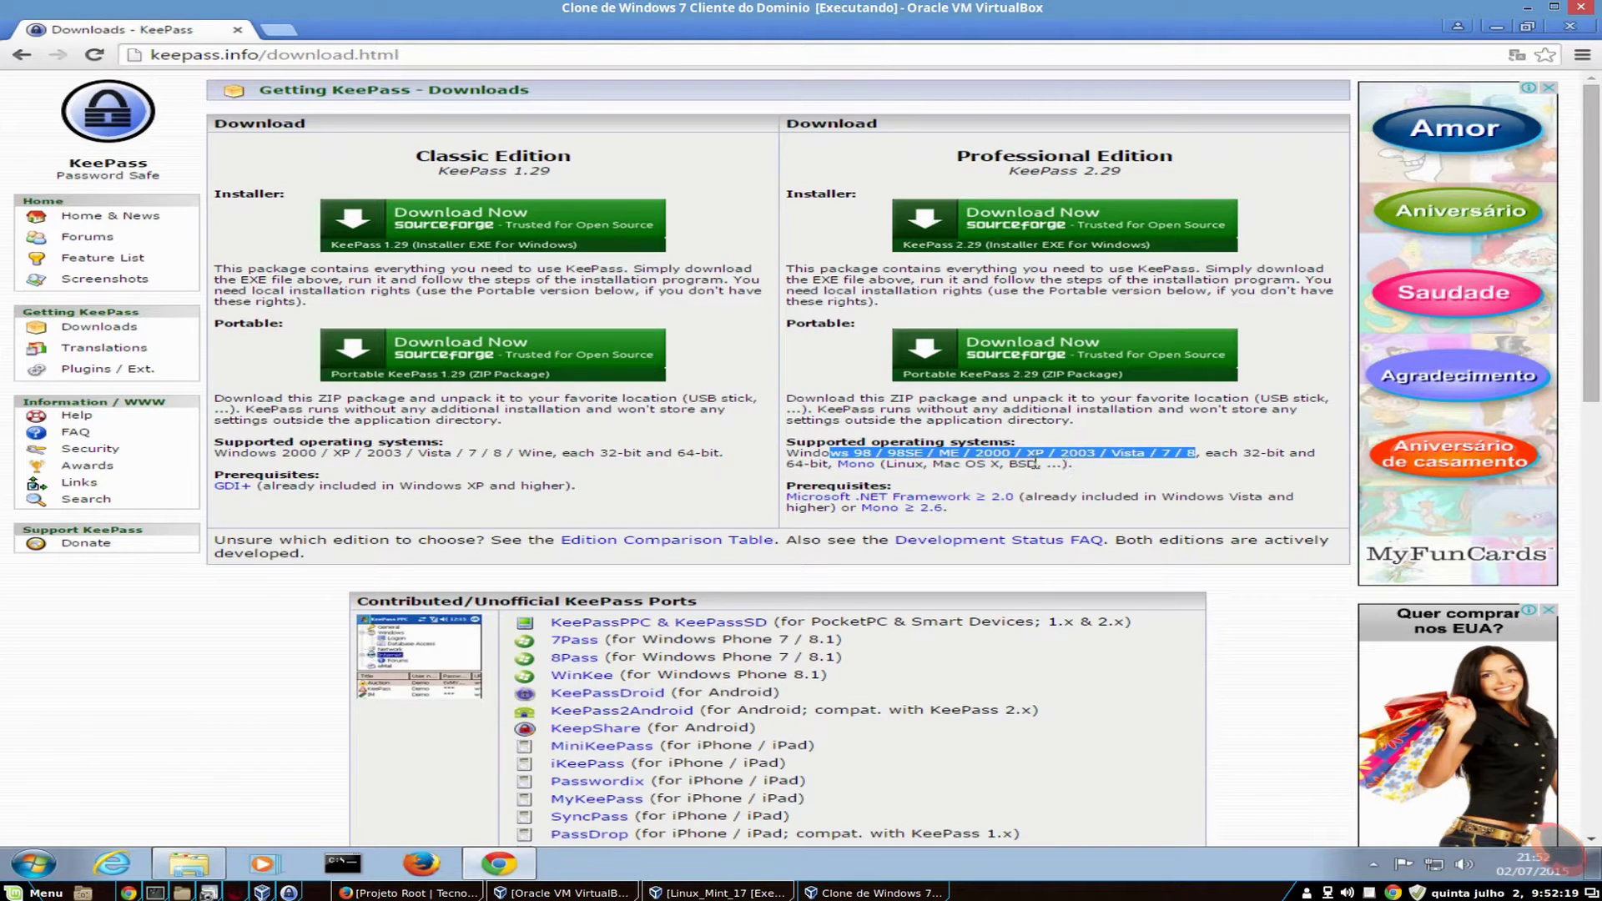
{"action": "left_click_drag", "start_coordinate": [1049, 453], "coordinate": [853, 453]}
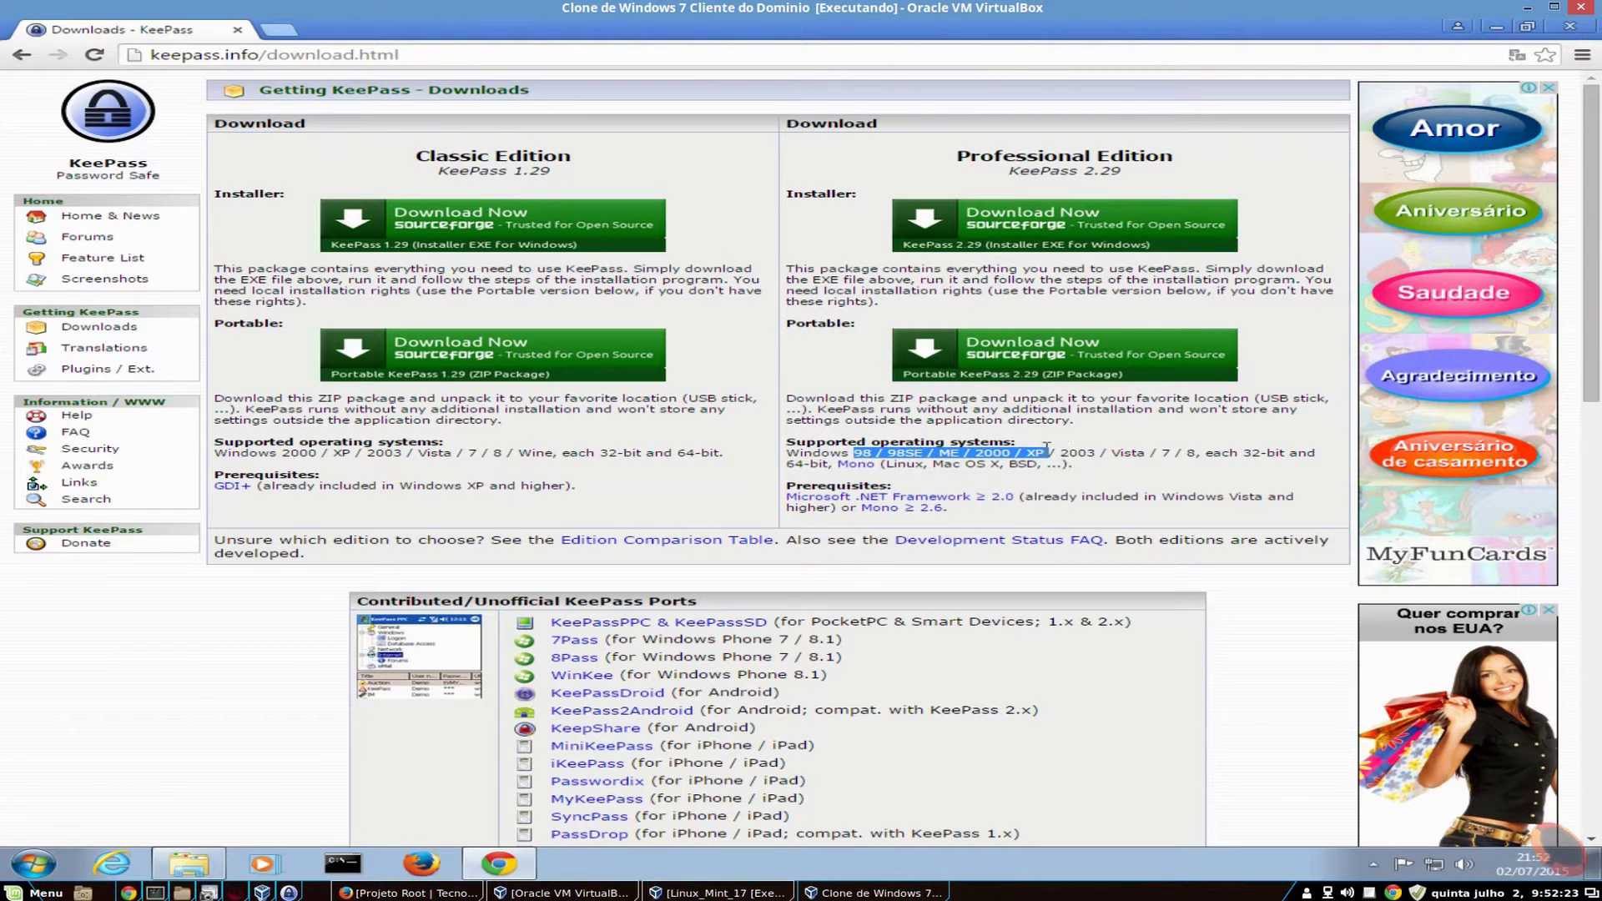
{"action": "left_click_drag", "start_coordinate": [1049, 453], "coordinate": [801, 457]}
{"action": "triple_click", "coordinate": [1026, 453]}
{"action": "double_click", "coordinate": [1026, 454]}
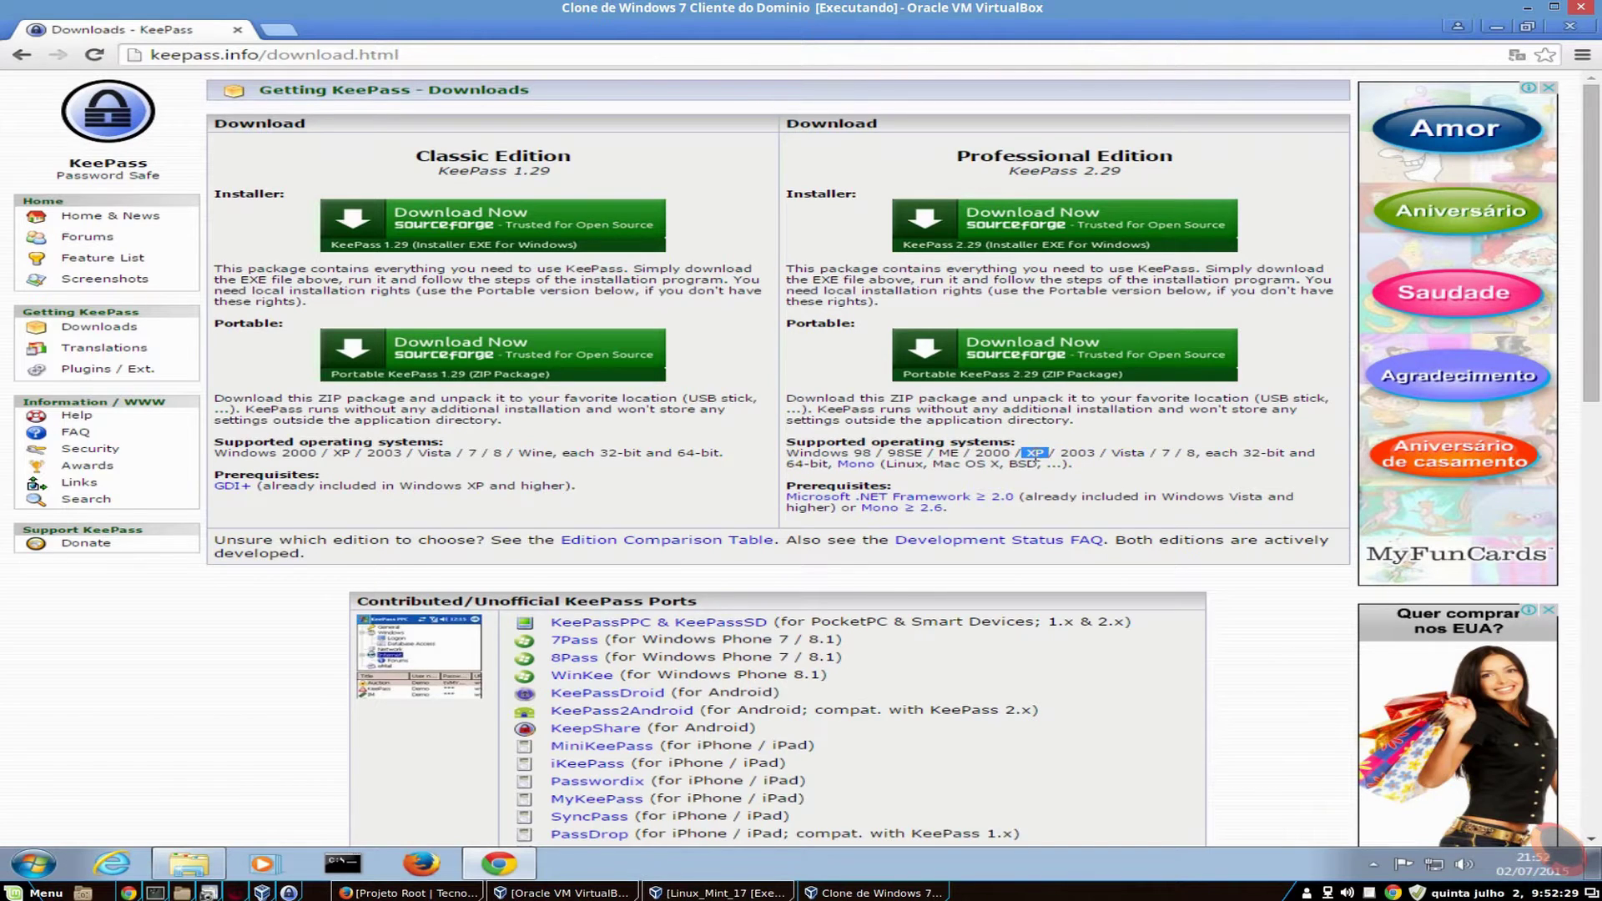
{"action": "left_click_drag", "start_coordinate": [1043, 453], "coordinate": [778, 457]}
{"action": "left_click", "coordinate": [1056, 455]}
{"action": "mouse_move", "coordinate": [1028, 449]}
{"action": "left_mouse_down"}
{"action": "mouse_move", "coordinate": [988, 454]}
{"action": "mouse_move", "coordinate": [1020, 457]}
{"action": "left_mouse_up"}
{"action": "left_click_drag", "start_coordinate": [1057, 453], "coordinate": [1043, 465]}
{"action": "left_click", "coordinate": [1061, 455]}
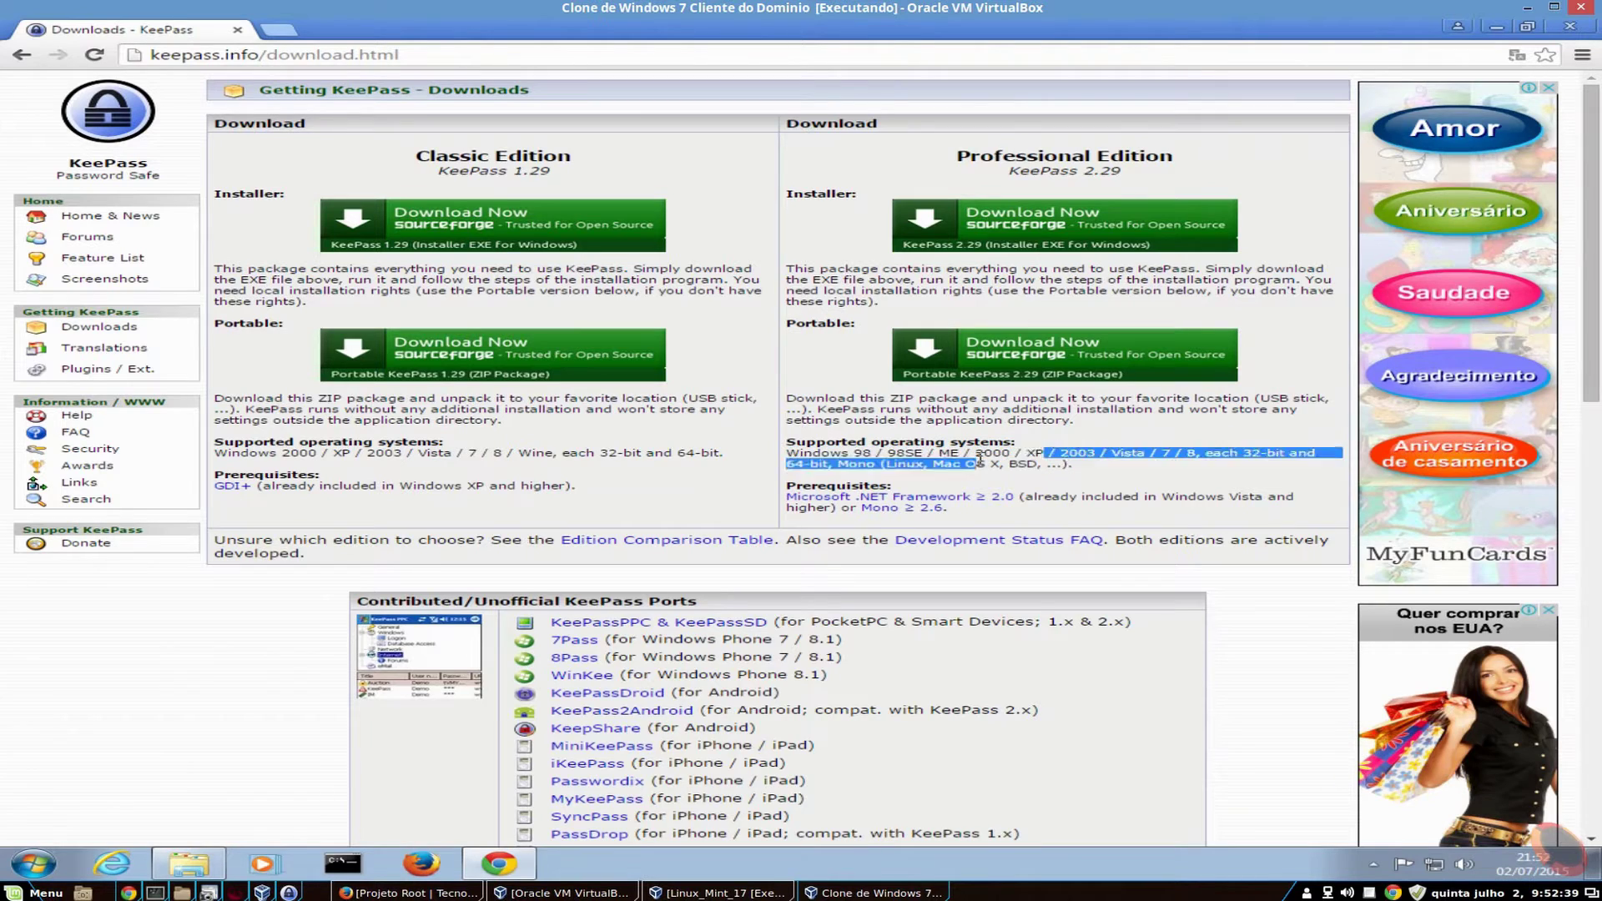
{"action": "double_click", "coordinate": [1031, 453]}
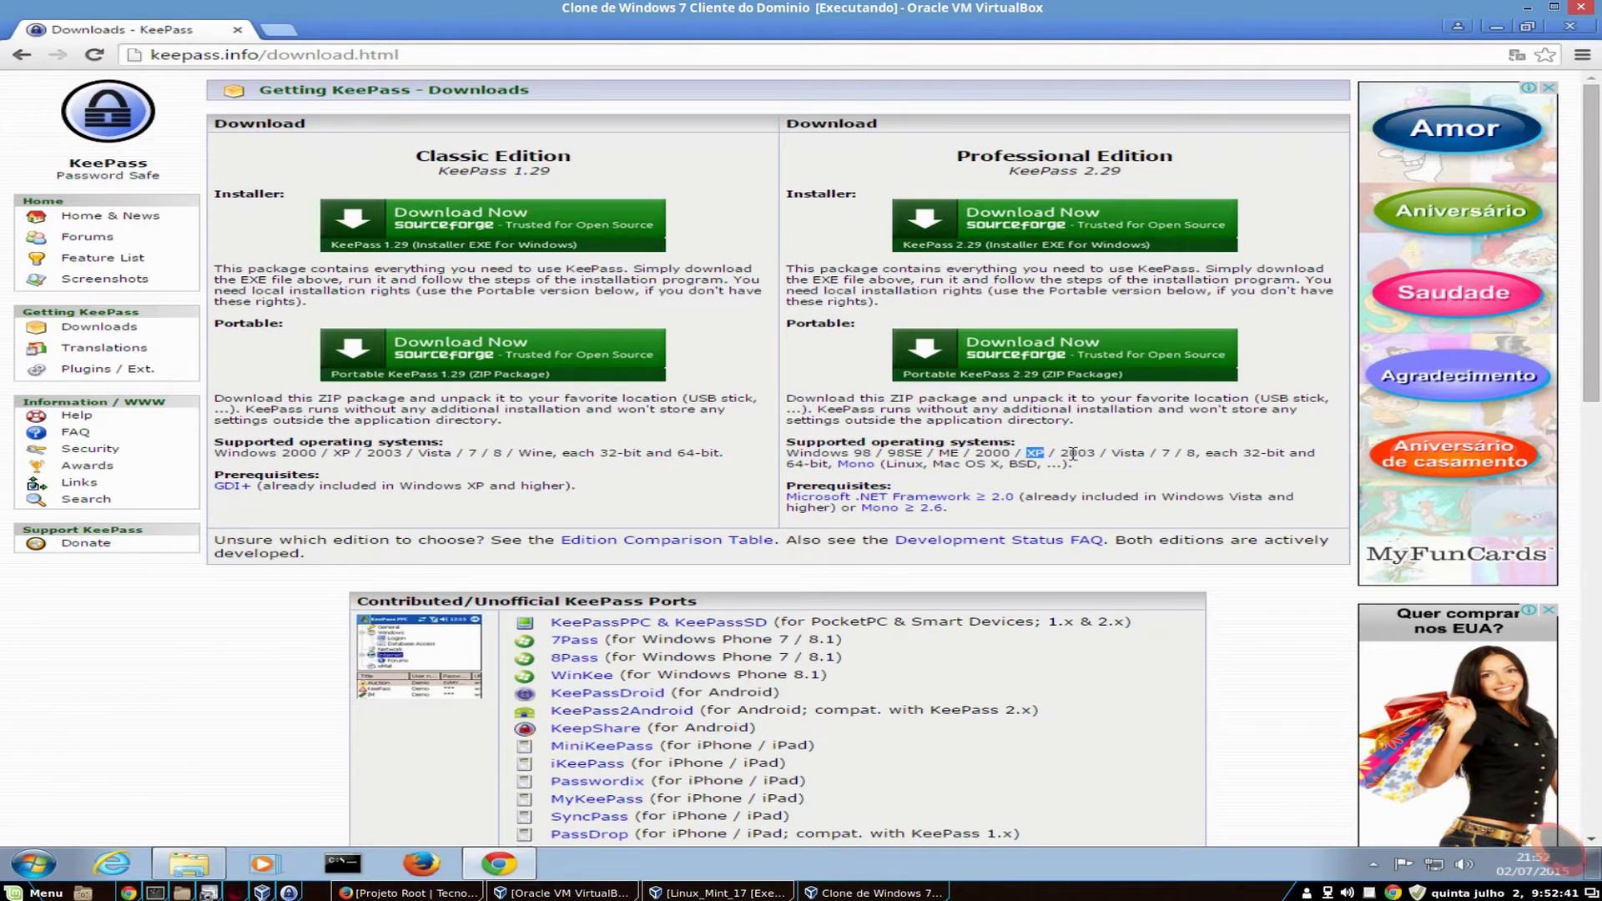
{"action": "left_click_drag", "start_coordinate": [1046, 455], "coordinate": [778, 458]}
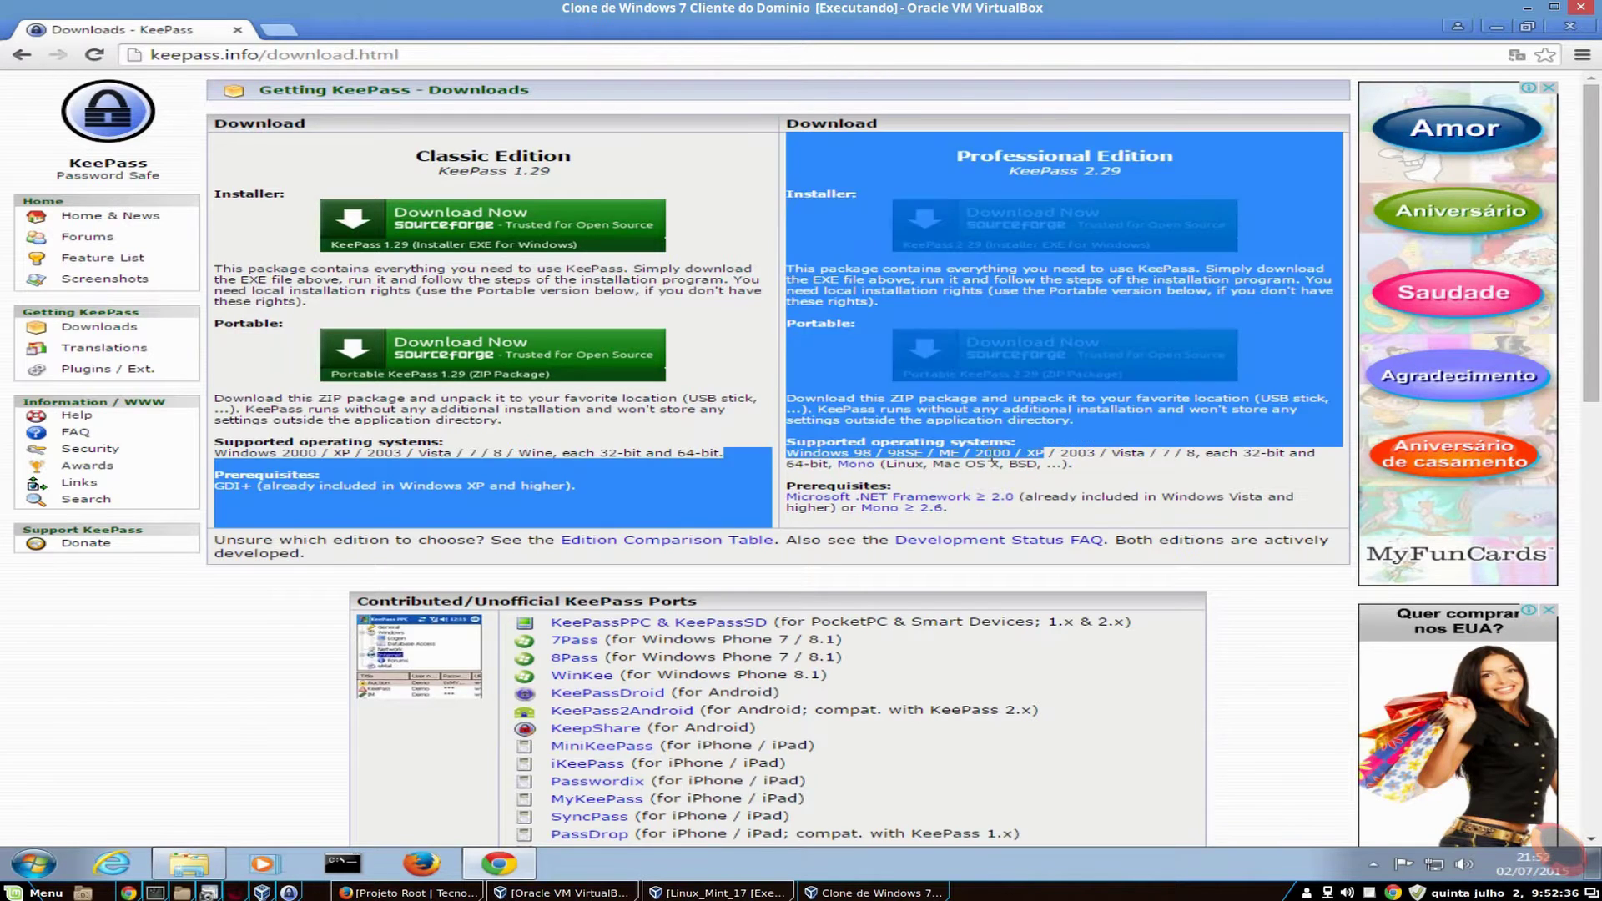
{"action": "left_click", "coordinate": [1031, 453]}
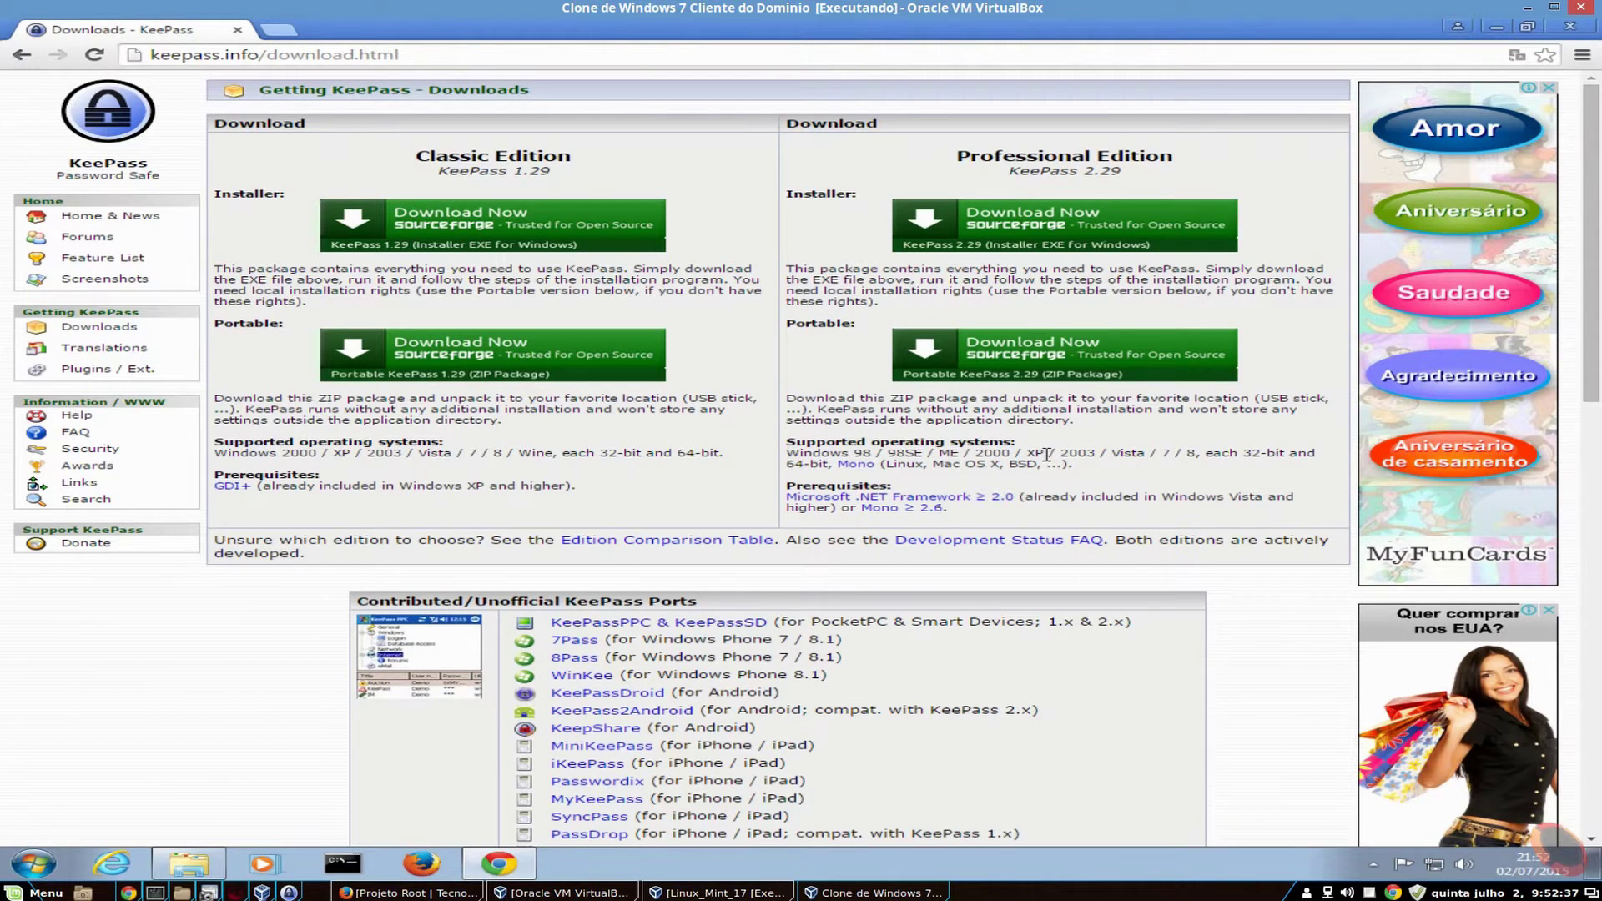
{"action": "left_click_drag", "start_coordinate": [1046, 455], "coordinate": [1306, 455]}
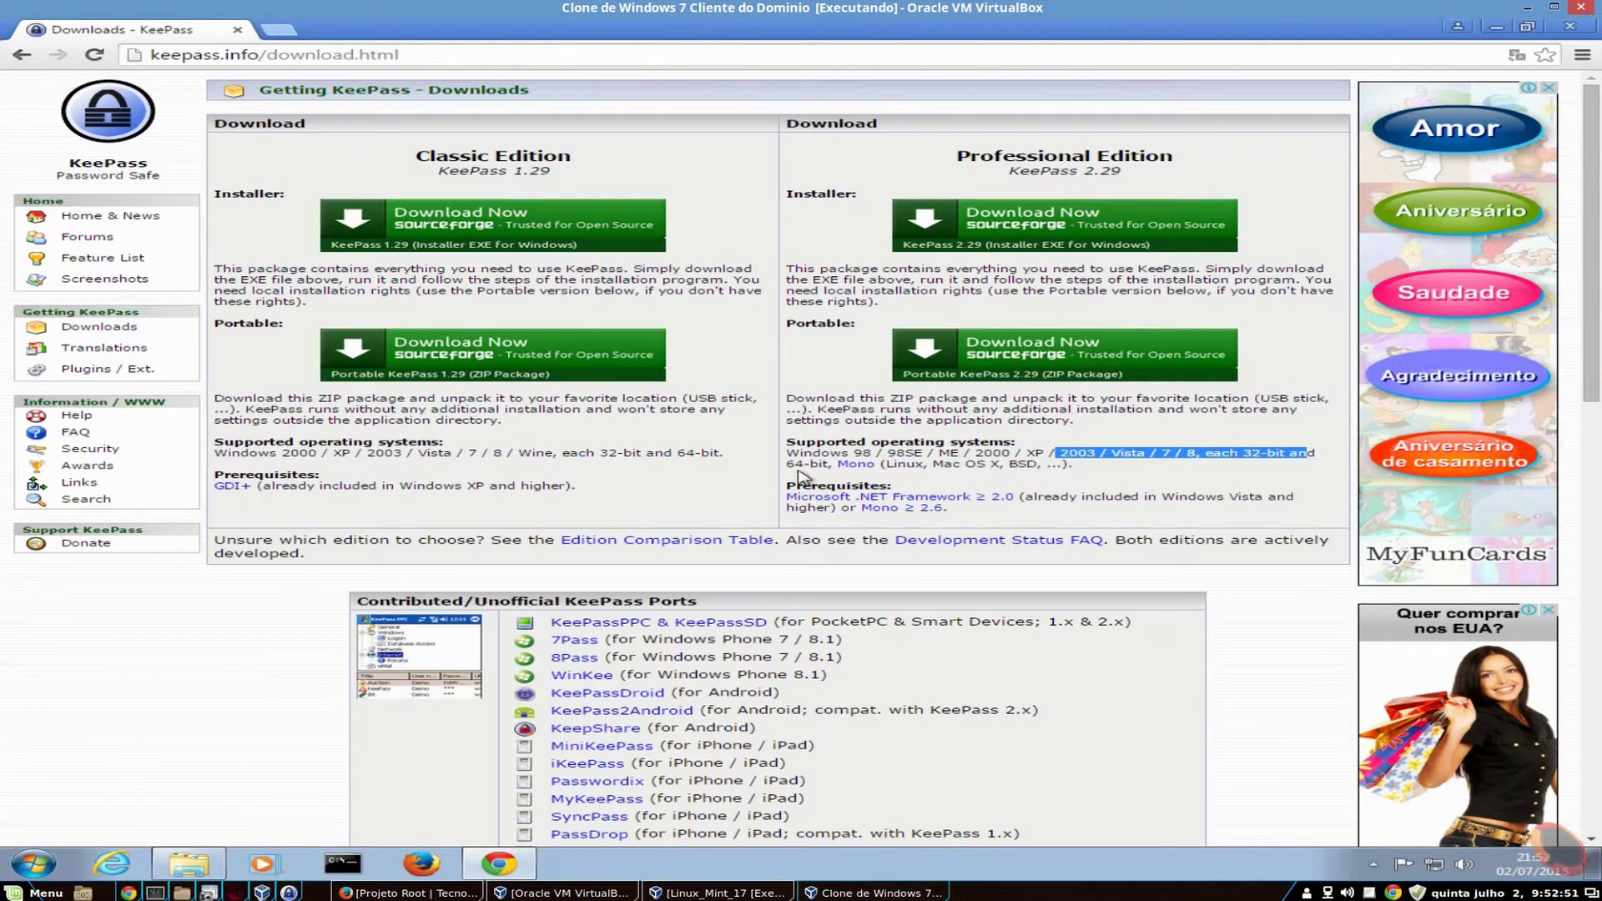
{"action": "left_click_drag", "start_coordinate": [788, 459], "coordinate": [820, 461]}
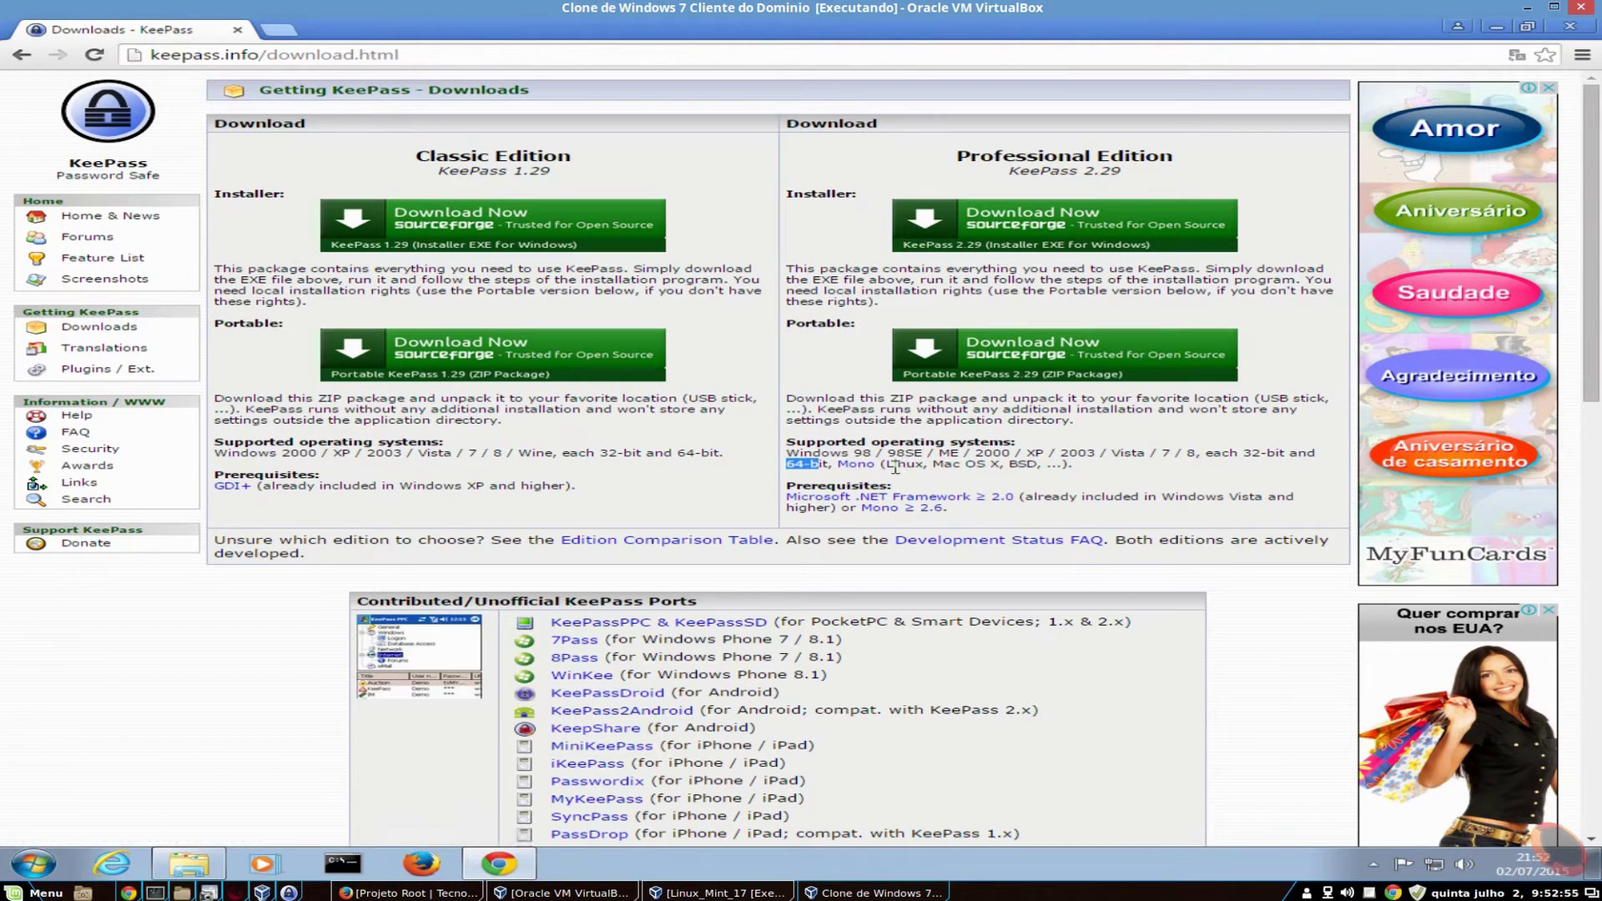
{"action": "left_click_drag", "start_coordinate": [886, 465], "coordinate": [1036, 466]}
{"action": "scroll", "coordinate": [1037, 464], "scroll_direction": "down", "scroll_amount": 2}
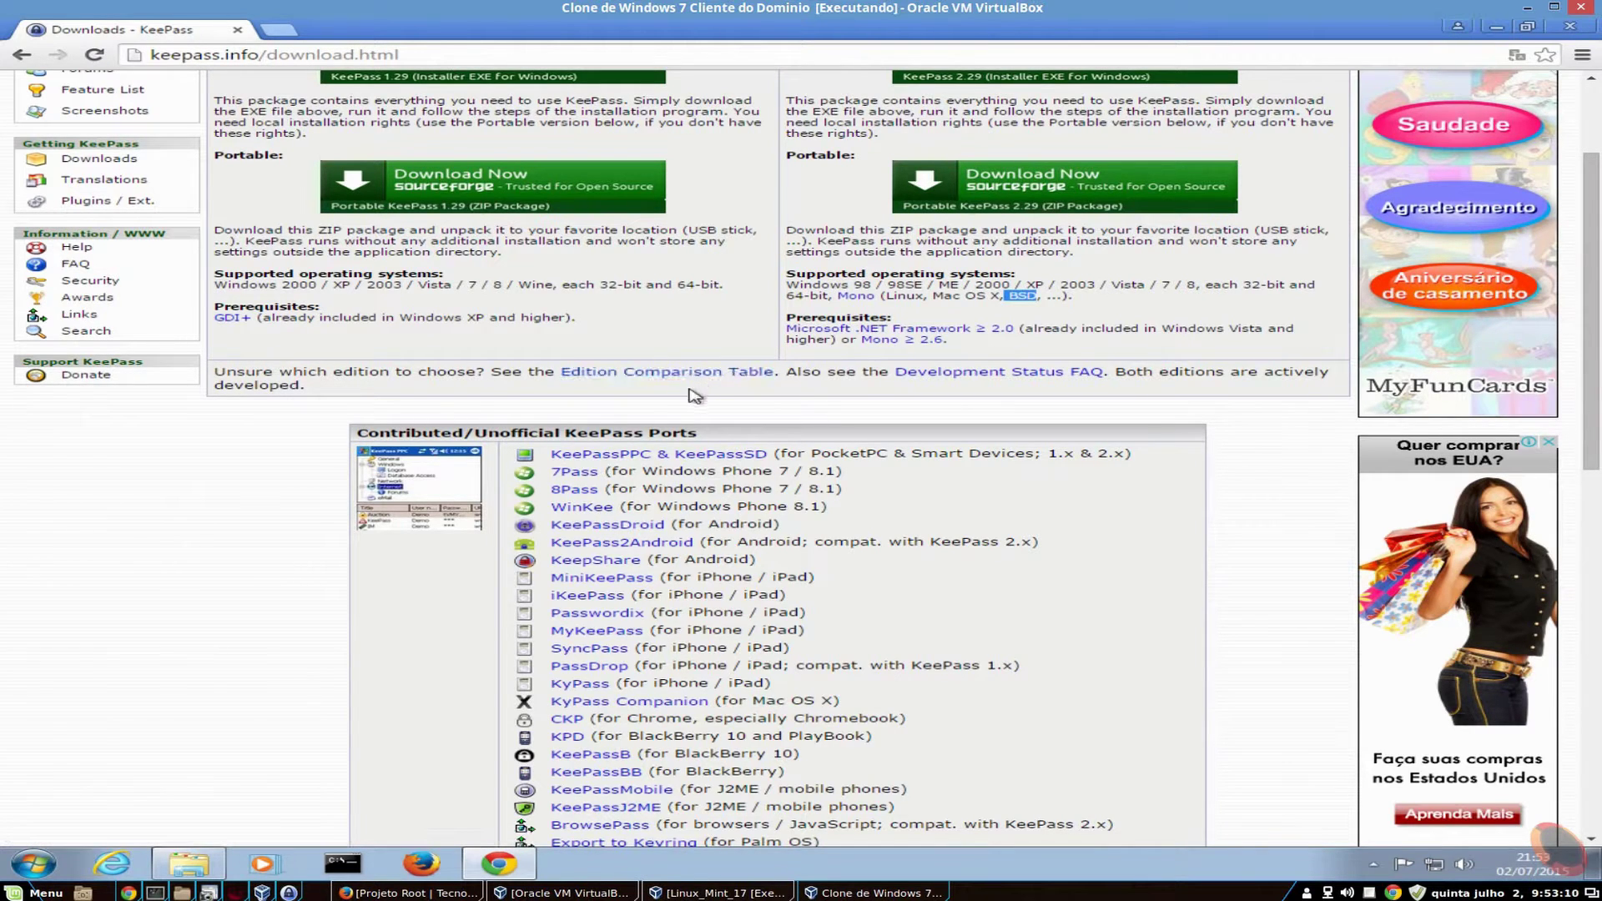
{"action": "scroll", "coordinate": [985, 440], "scroll_direction": "down", "scroll_amount": 1}
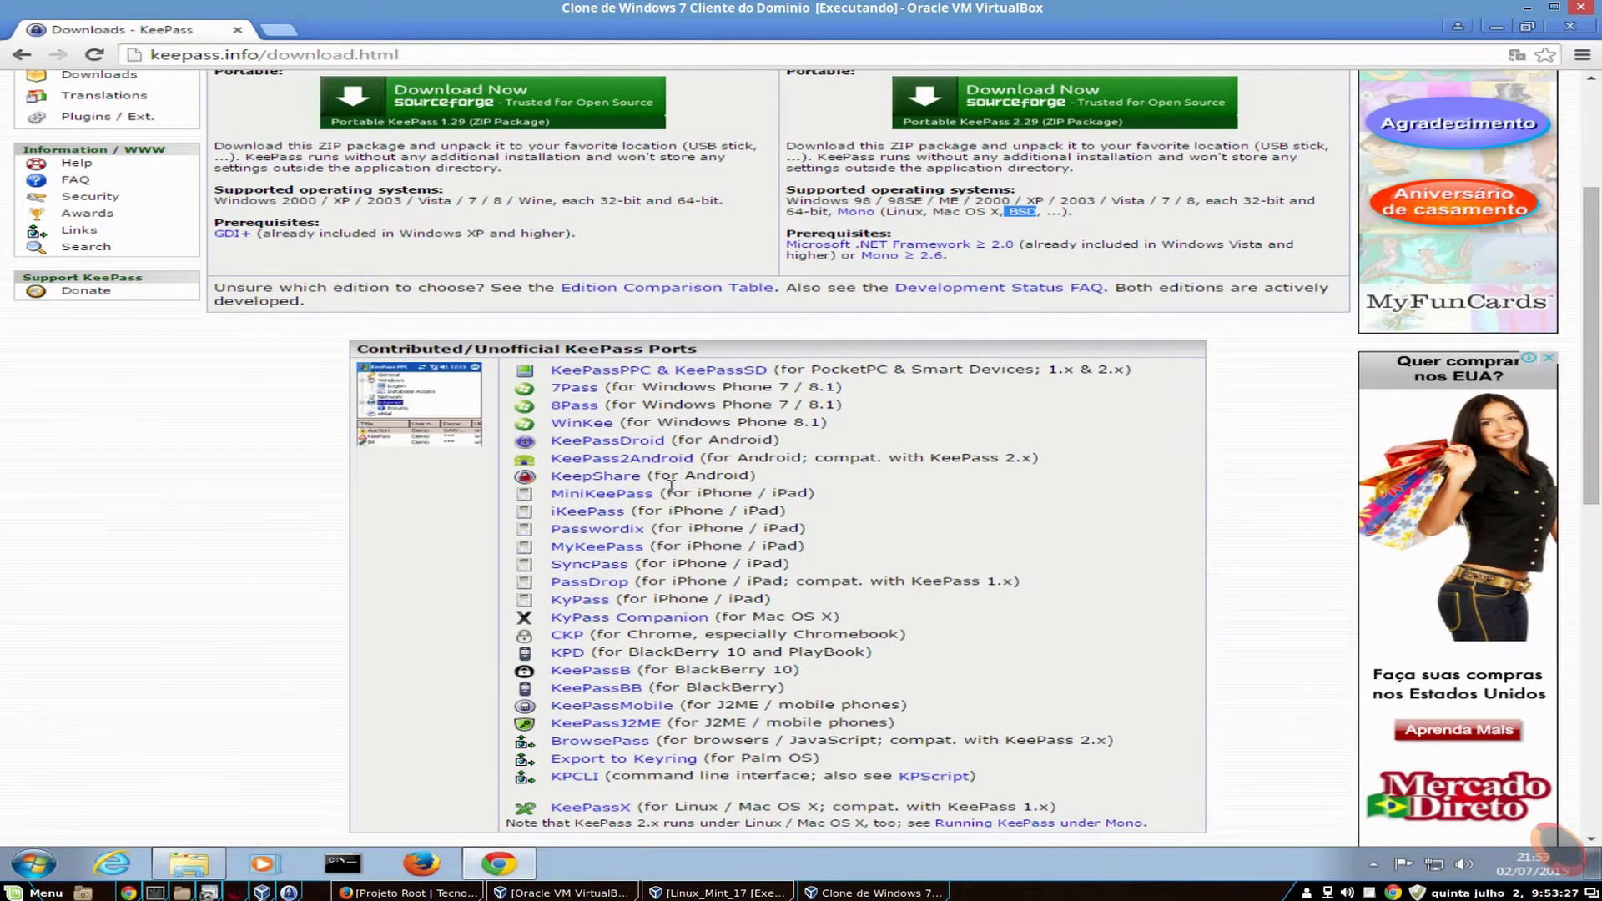
{"action": "scroll", "coordinate": [771, 509], "scroll_direction": "down", "scroll_amount": 1}
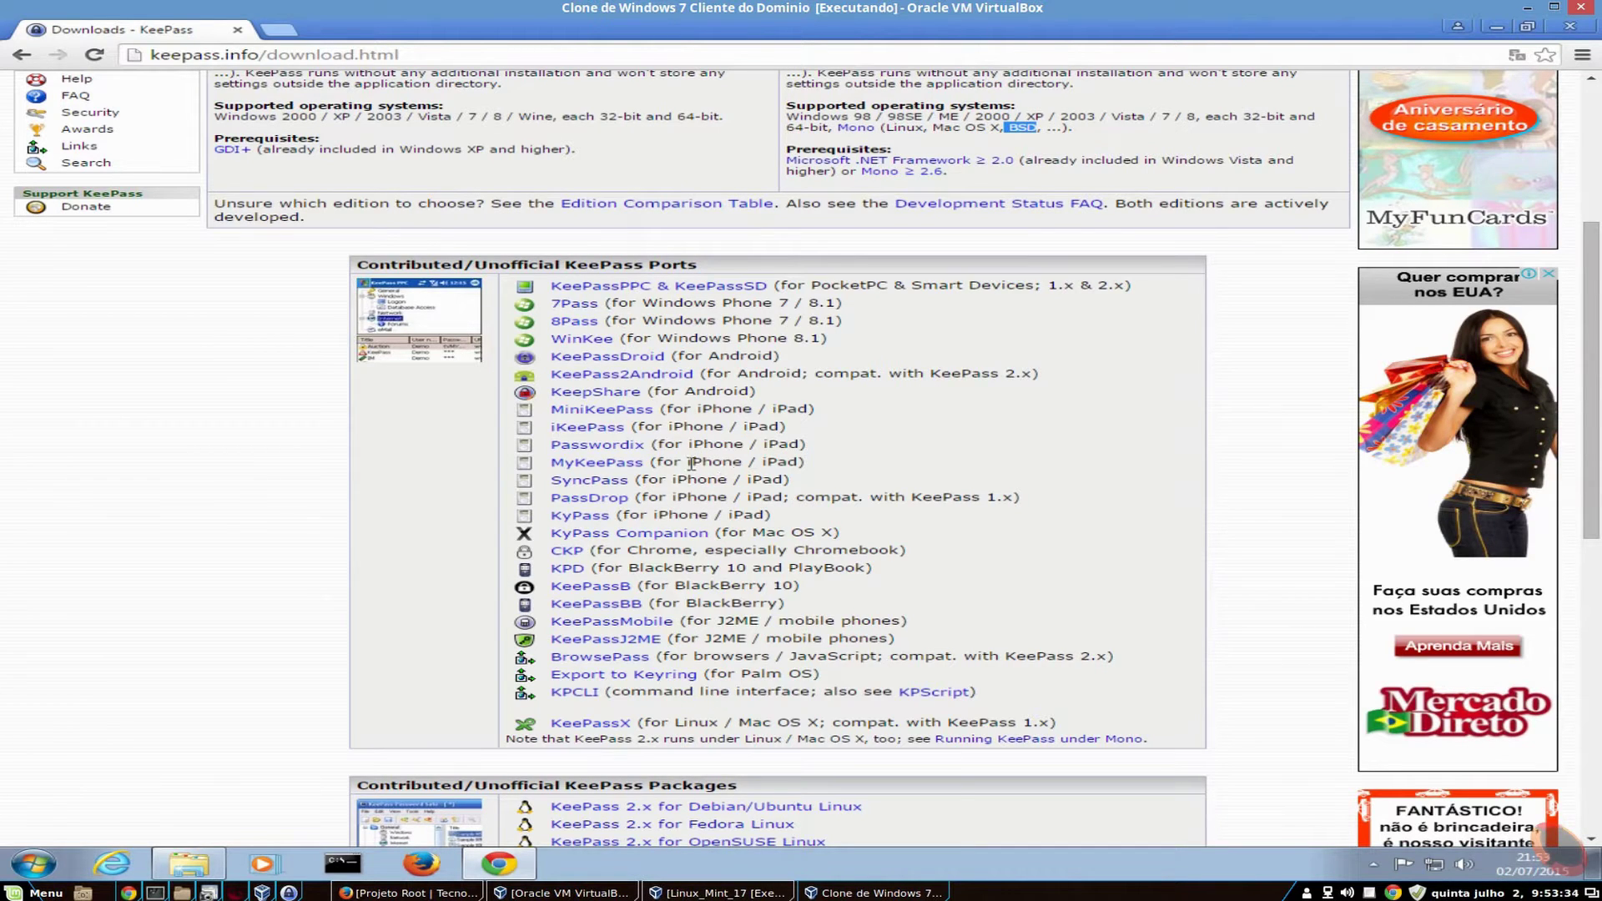
{"action": "scroll", "coordinate": [584, 484], "scroll_direction": "down", "scroll_amount": 3}
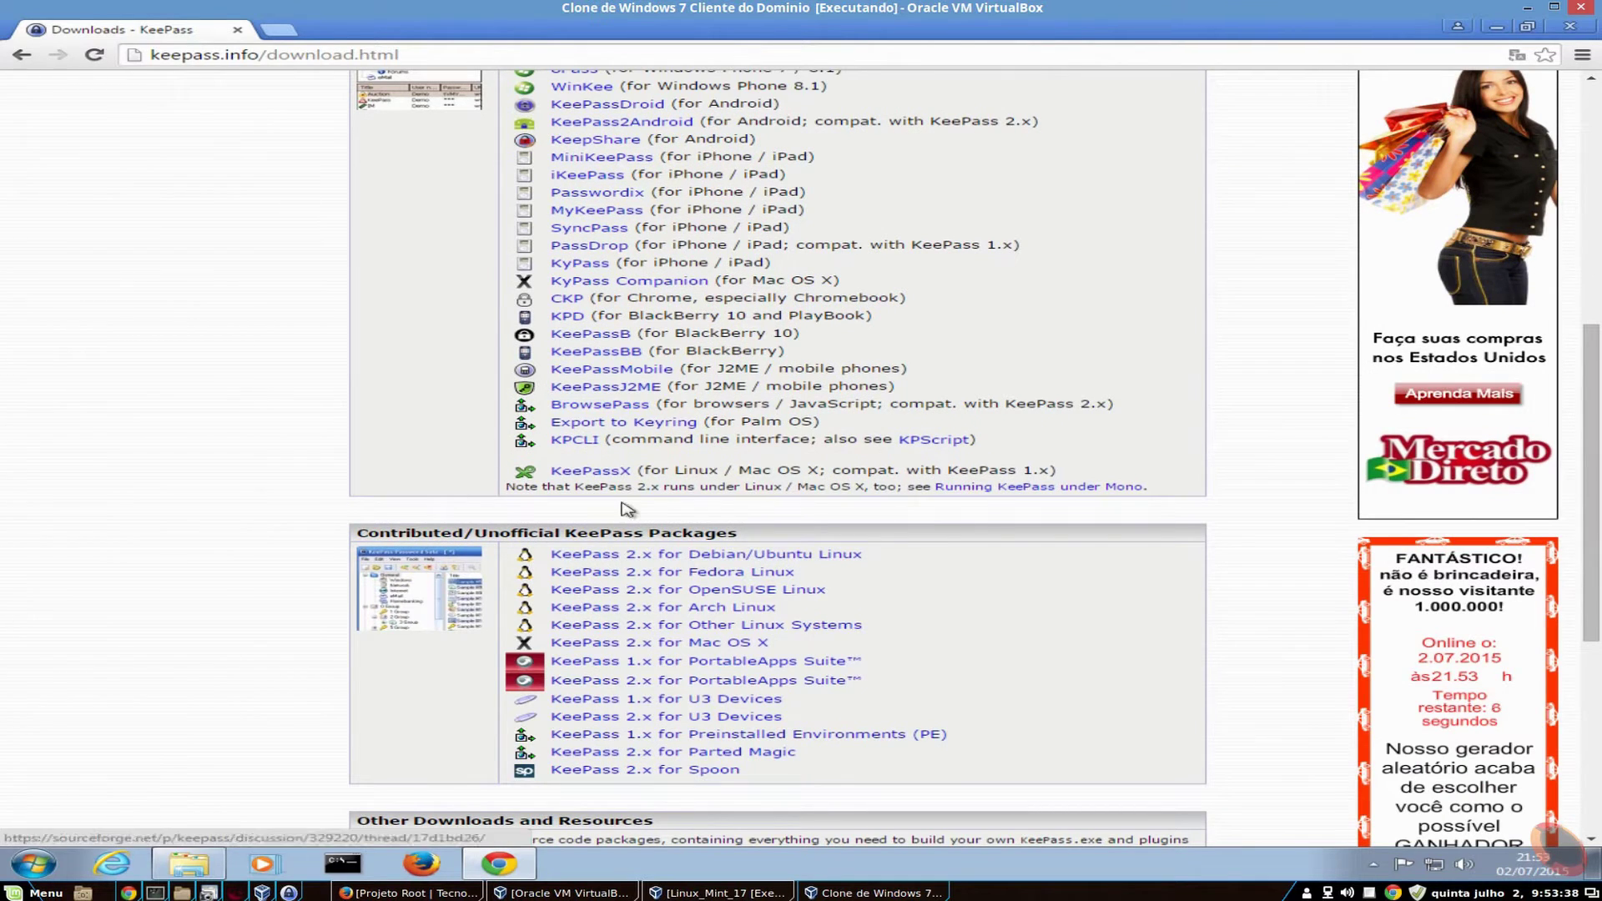
{"action": "scroll", "coordinate": [538, 523], "scroll_direction": "down", "scroll_amount": 1}
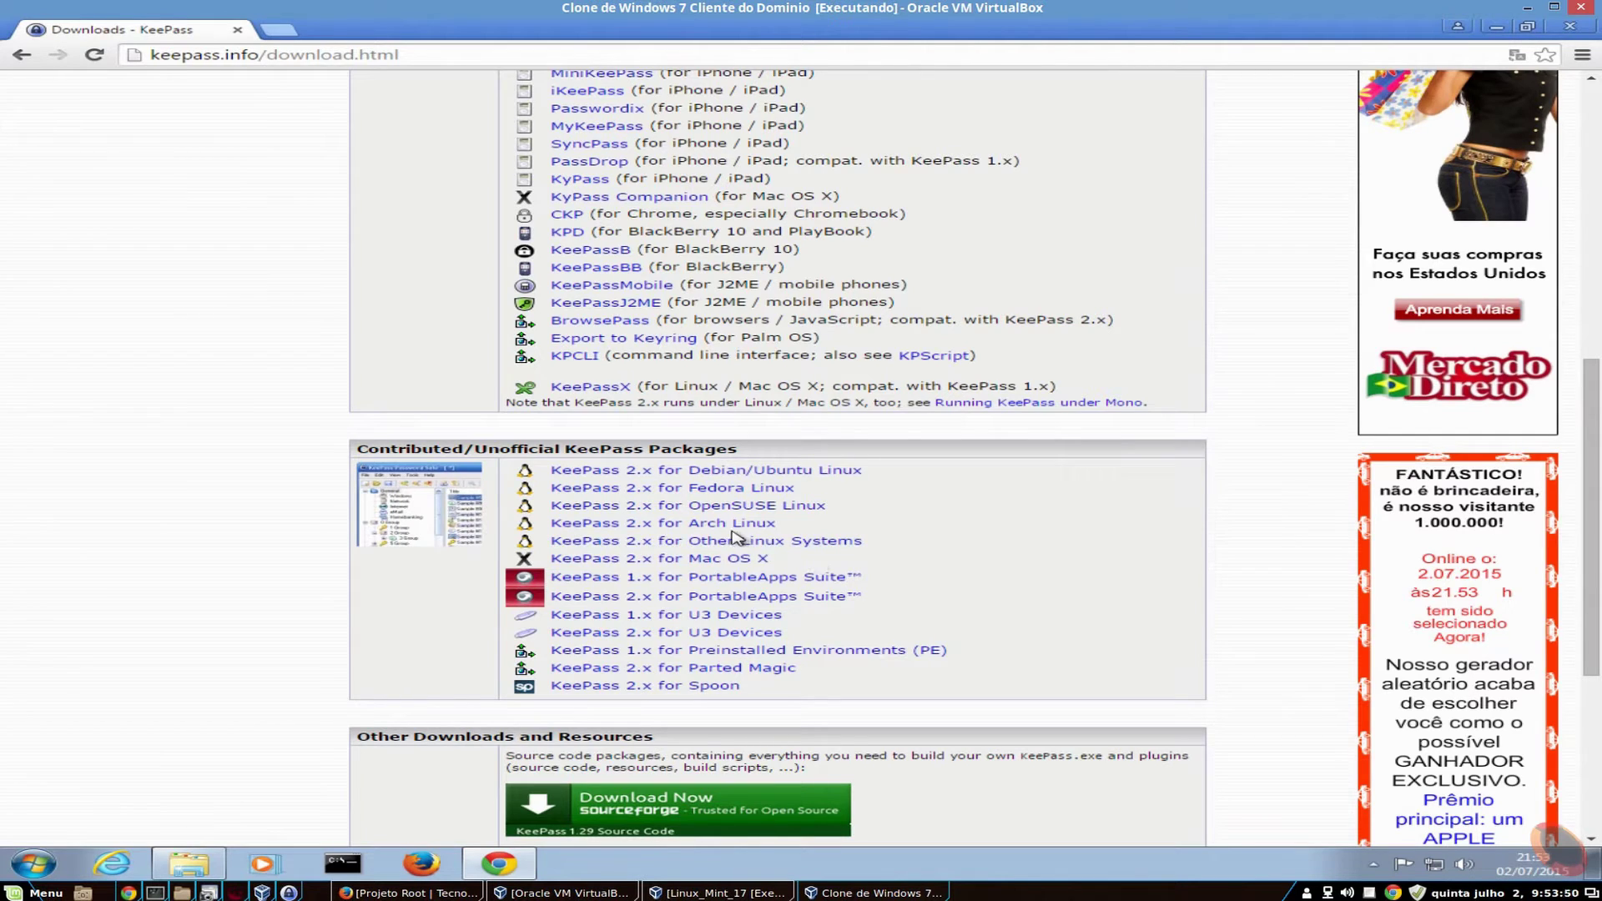
{"action": "scroll", "coordinate": [733, 538], "scroll_direction": "down", "scroll_amount": 1}
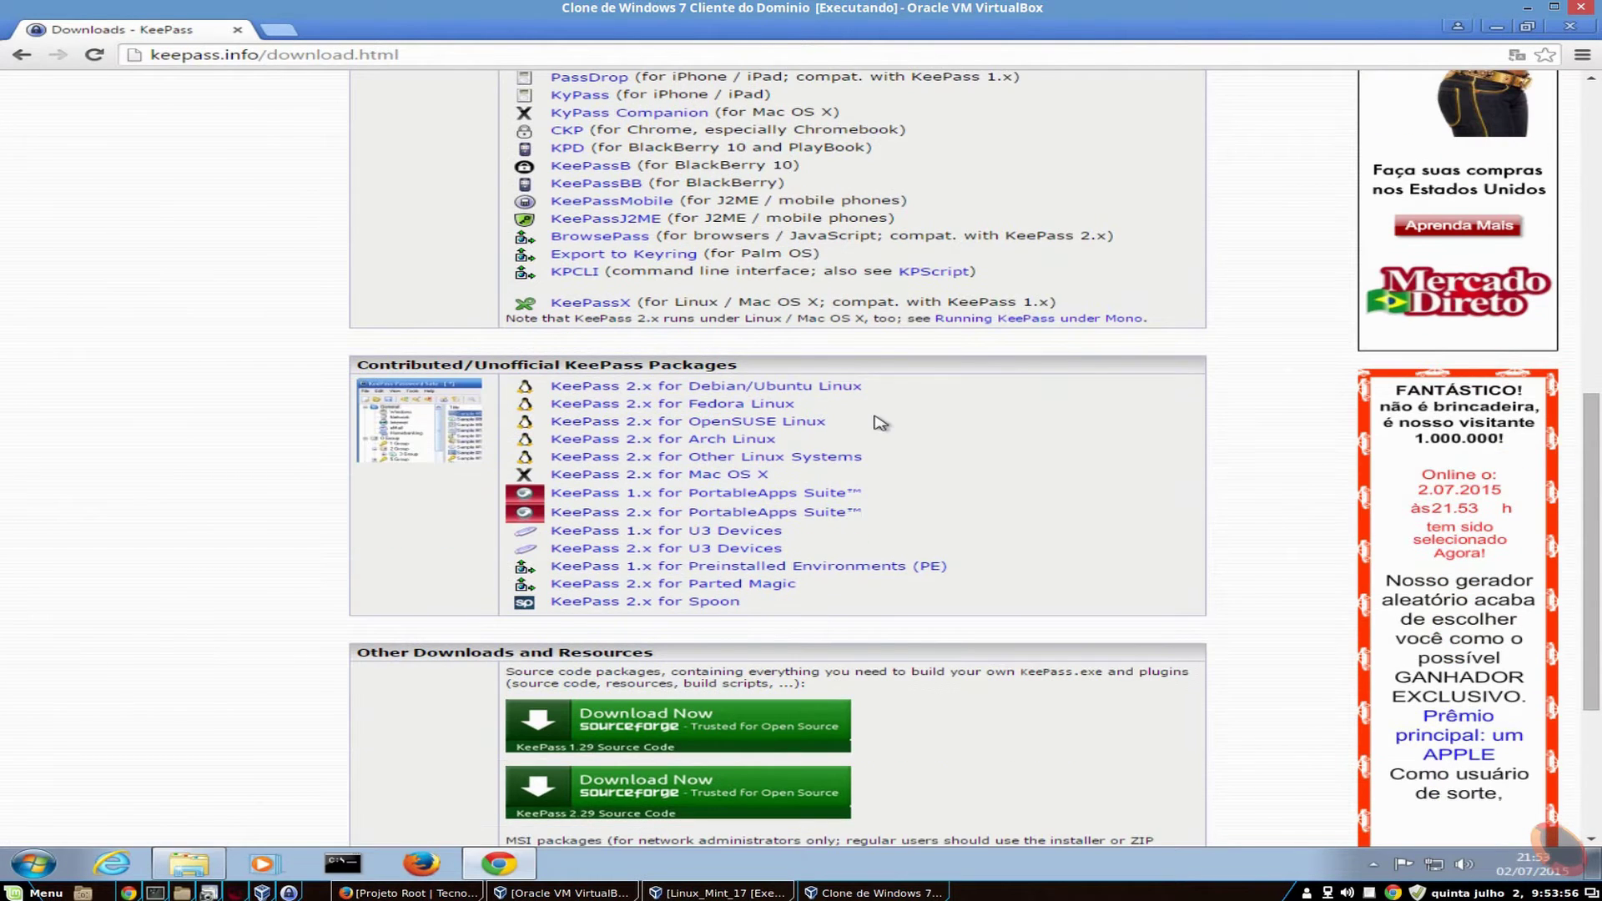
{"action": "scroll", "coordinate": [622, 509], "scroll_direction": "down", "scroll_amount": 3}
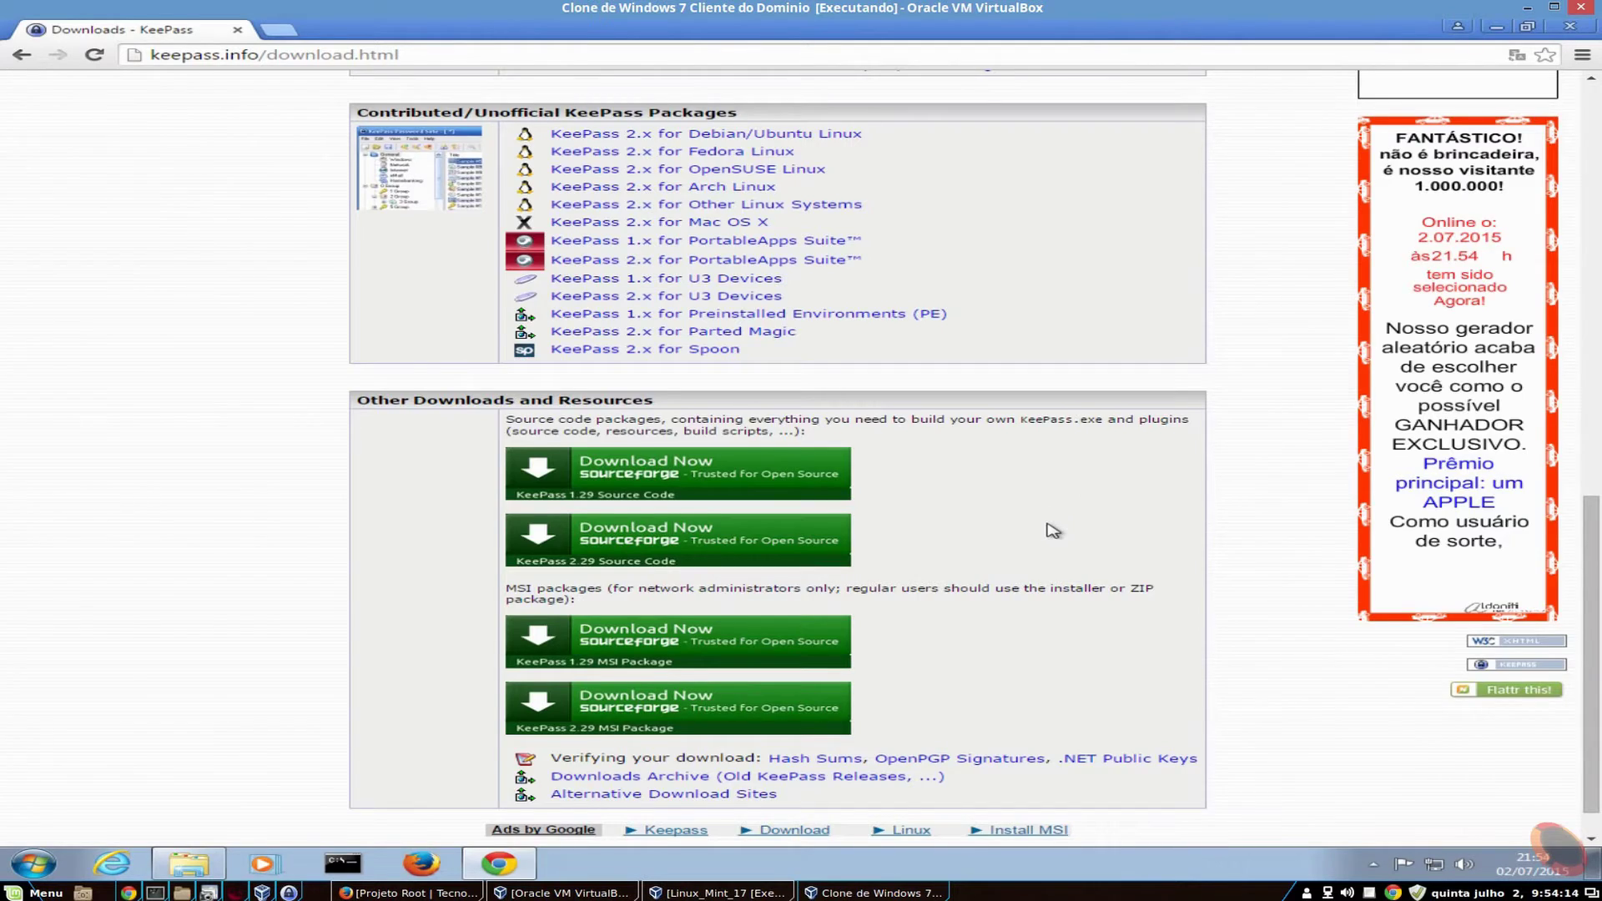
{"action": "scroll", "coordinate": [1053, 531], "scroll_direction": "up", "scroll_amount": 5}
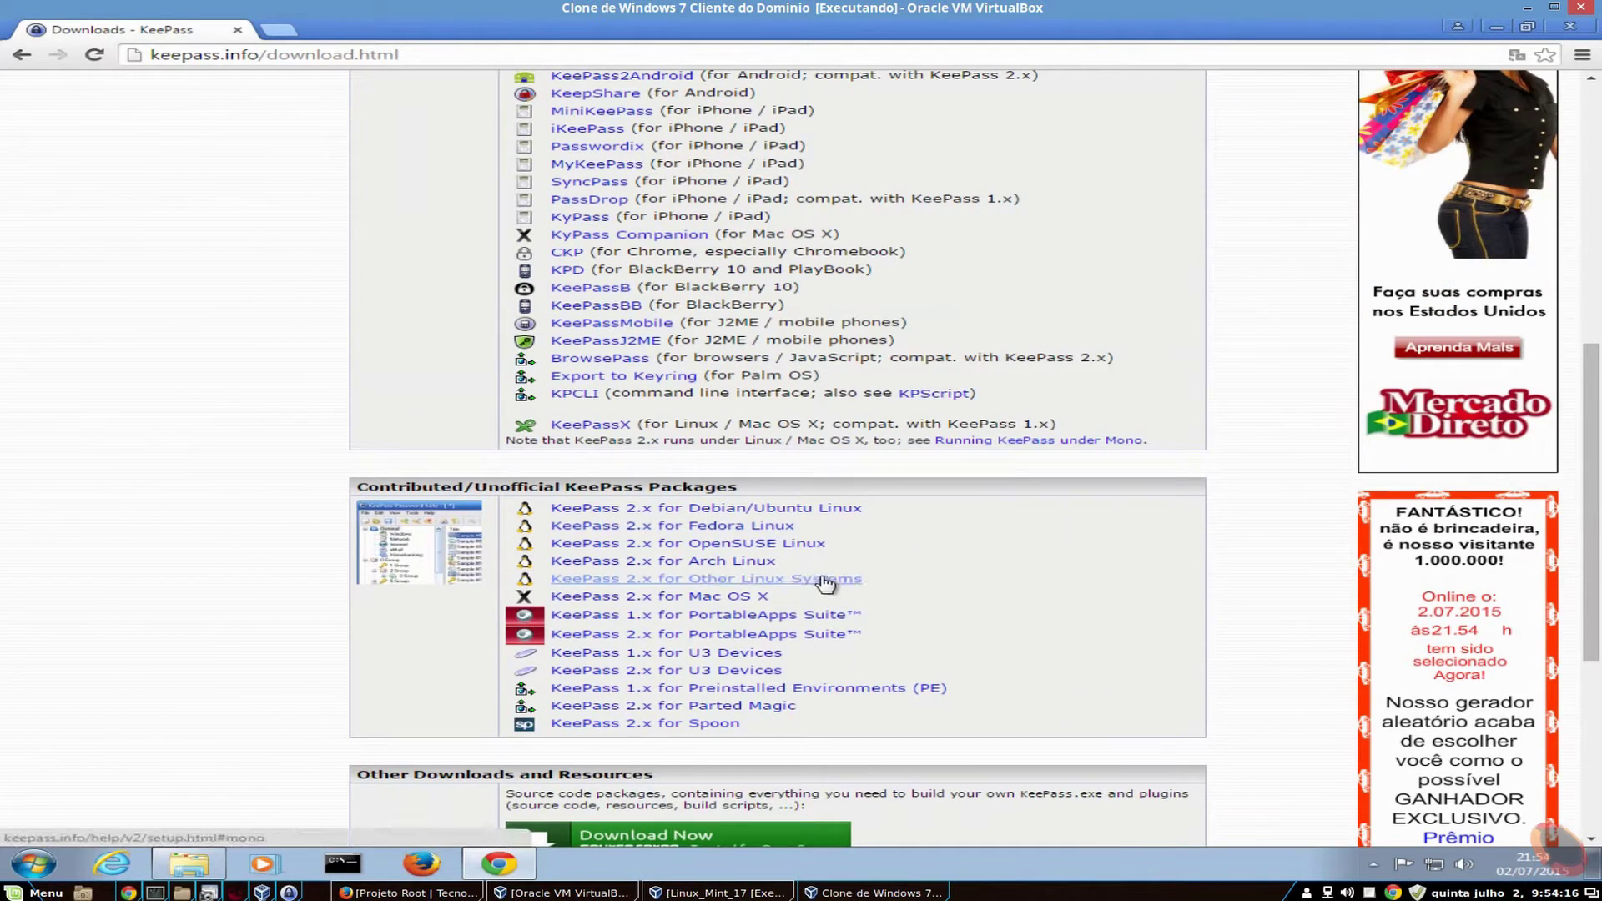
{"action": "scroll", "coordinate": [826, 584], "scroll_direction": "up", "scroll_amount": 8}
{"action": "scroll", "coordinate": [873, 559], "scroll_direction": "down", "scroll_amount": 12}
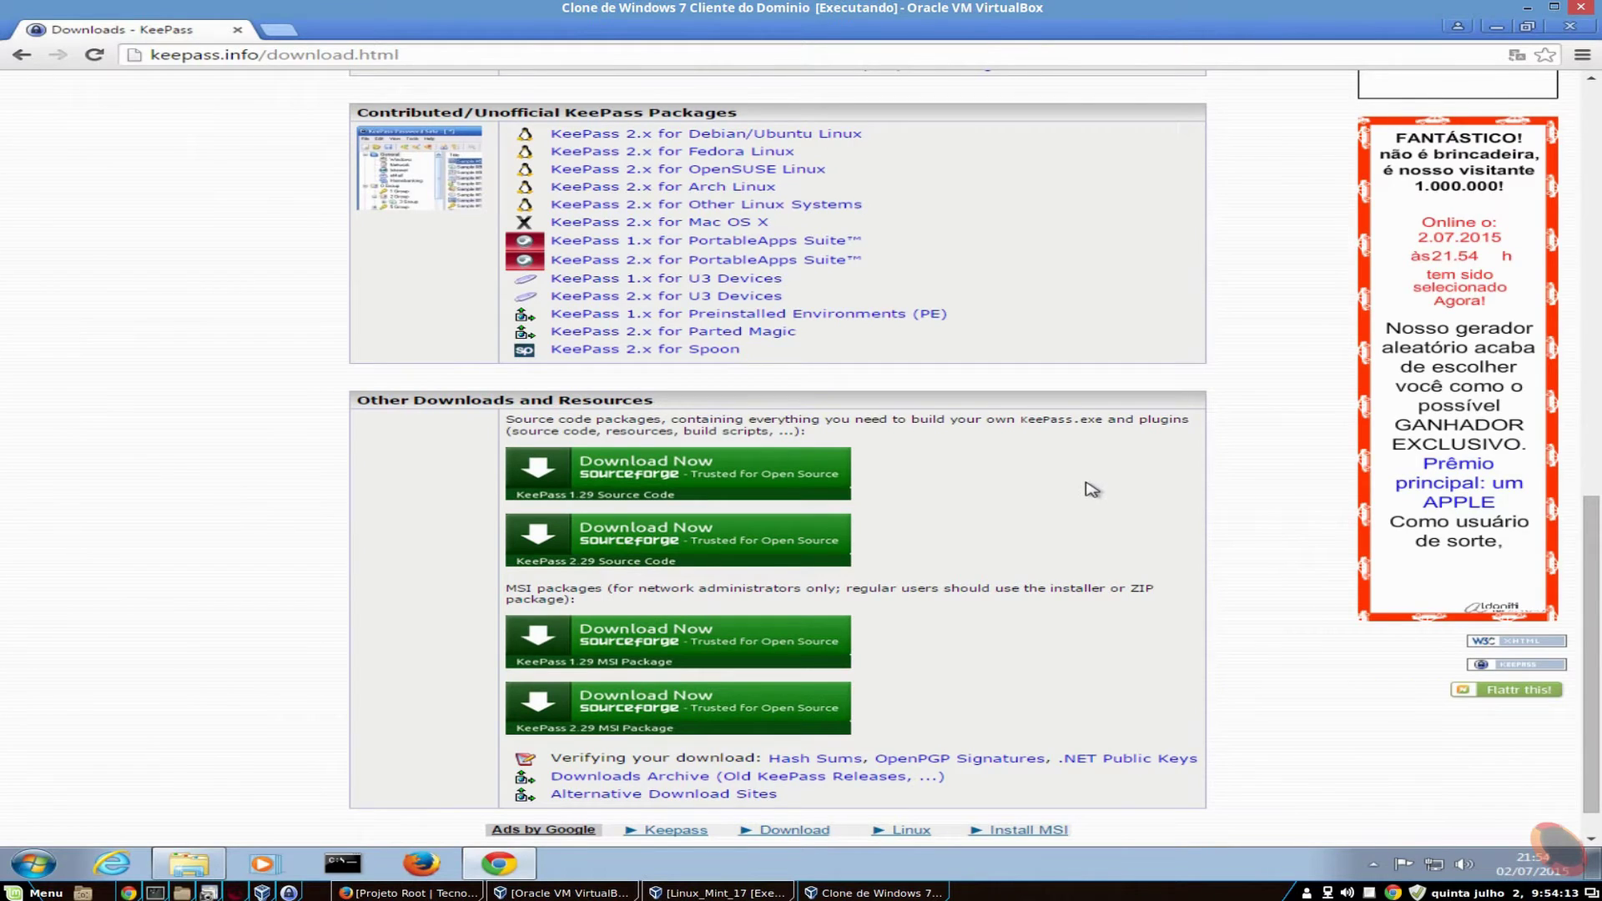
{"action": "scroll", "coordinate": [1091, 490], "scroll_direction": "down", "scroll_amount": 1}
{"action": "scroll", "coordinate": [1052, 530], "scroll_direction": "up", "scroll_amount": 5}
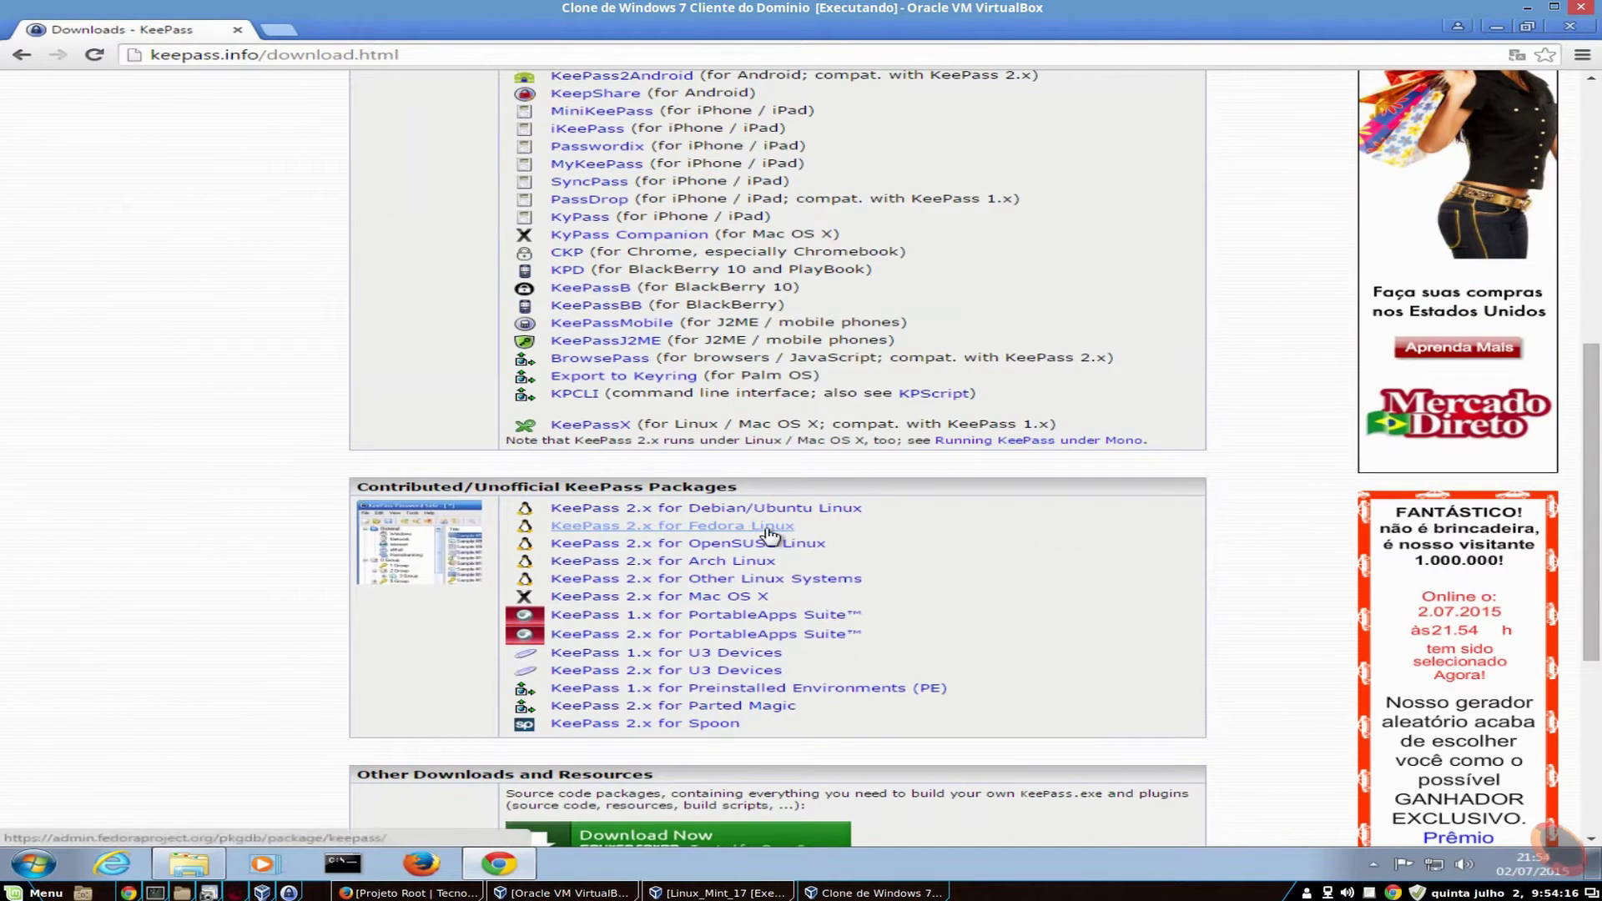
{"action": "scroll", "coordinate": [825, 584], "scroll_direction": "up", "scroll_amount": 8}
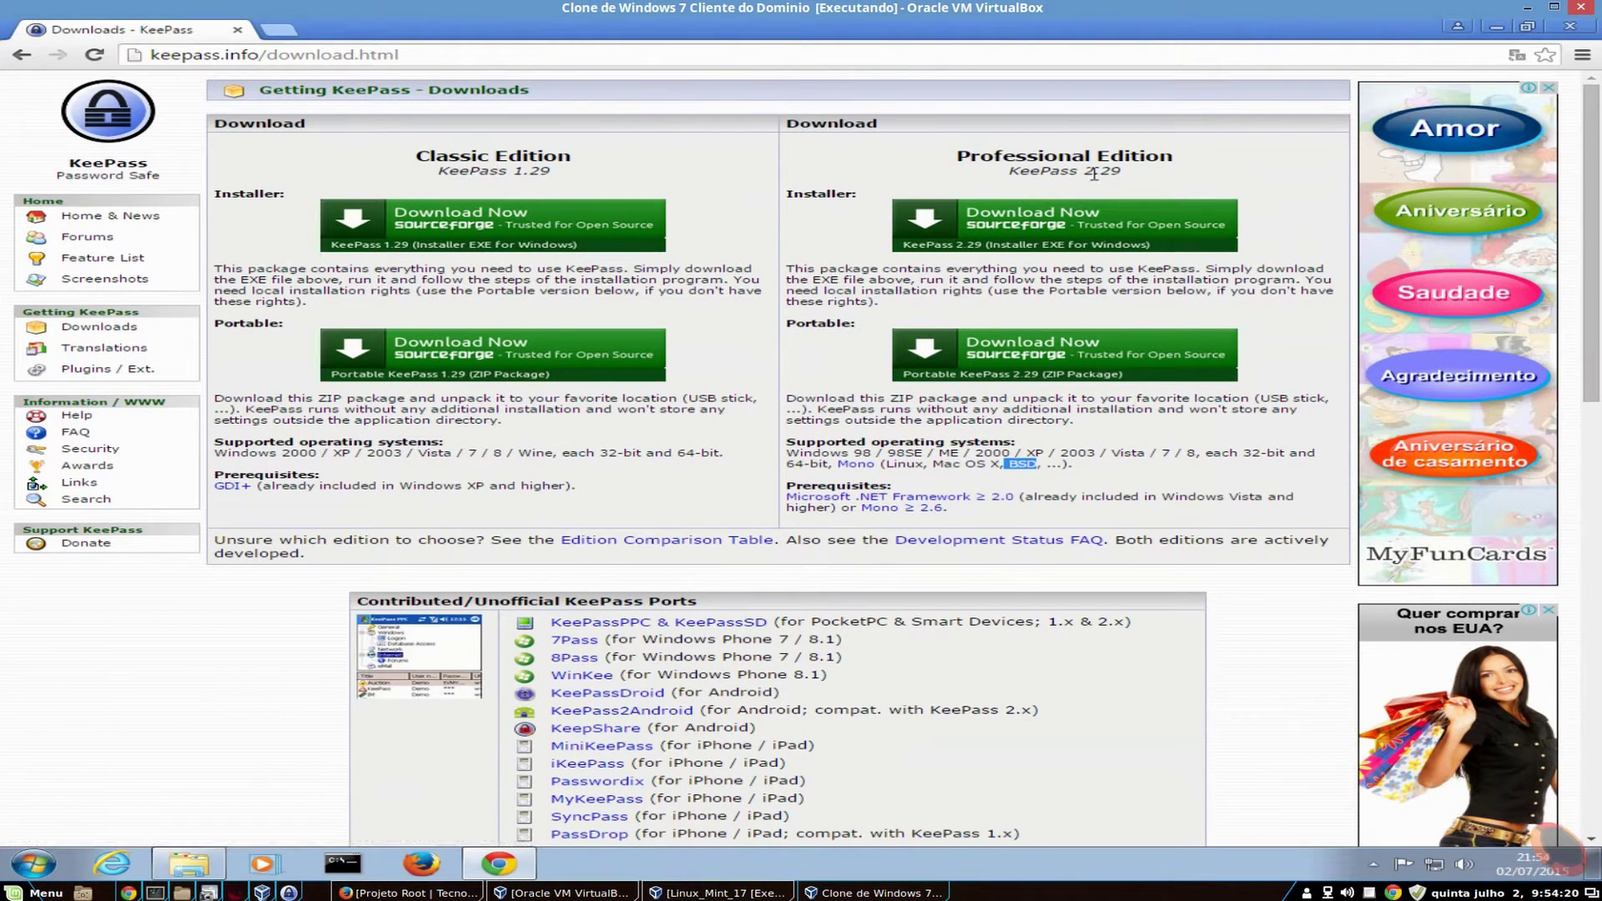
- Download KeePass-2.29-Setup.exe, the Professional Edition 2.29 installer, via SourceForge
{"action": "left_click_drag", "start_coordinate": [1094, 174], "coordinate": [1132, 159]}
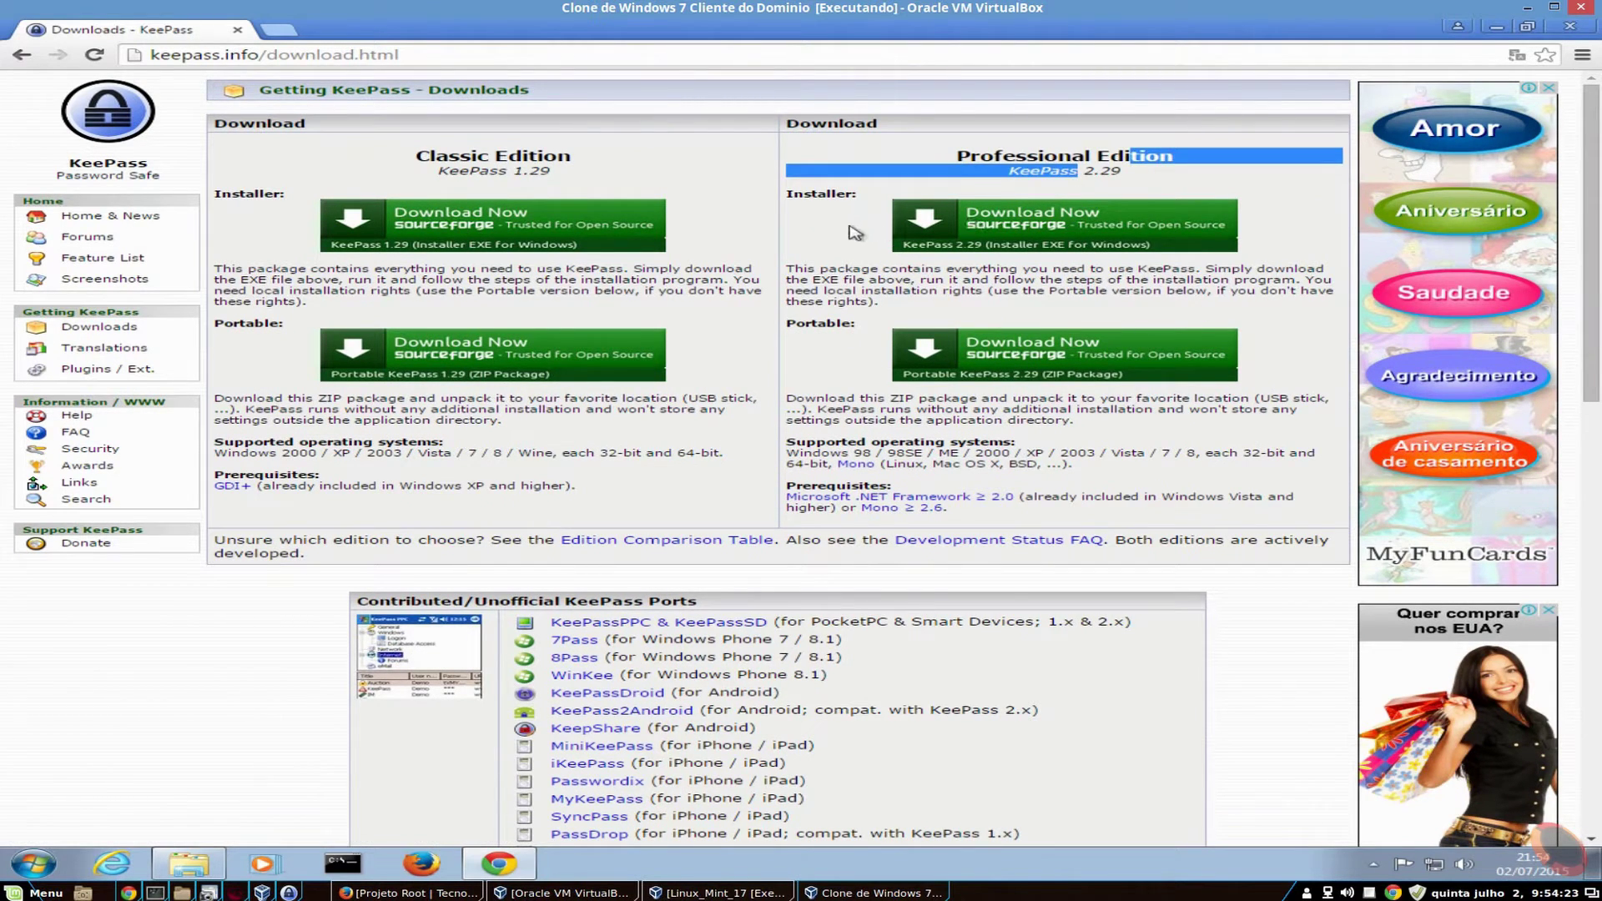
{"action": "left_click", "coordinate": [849, 226]}
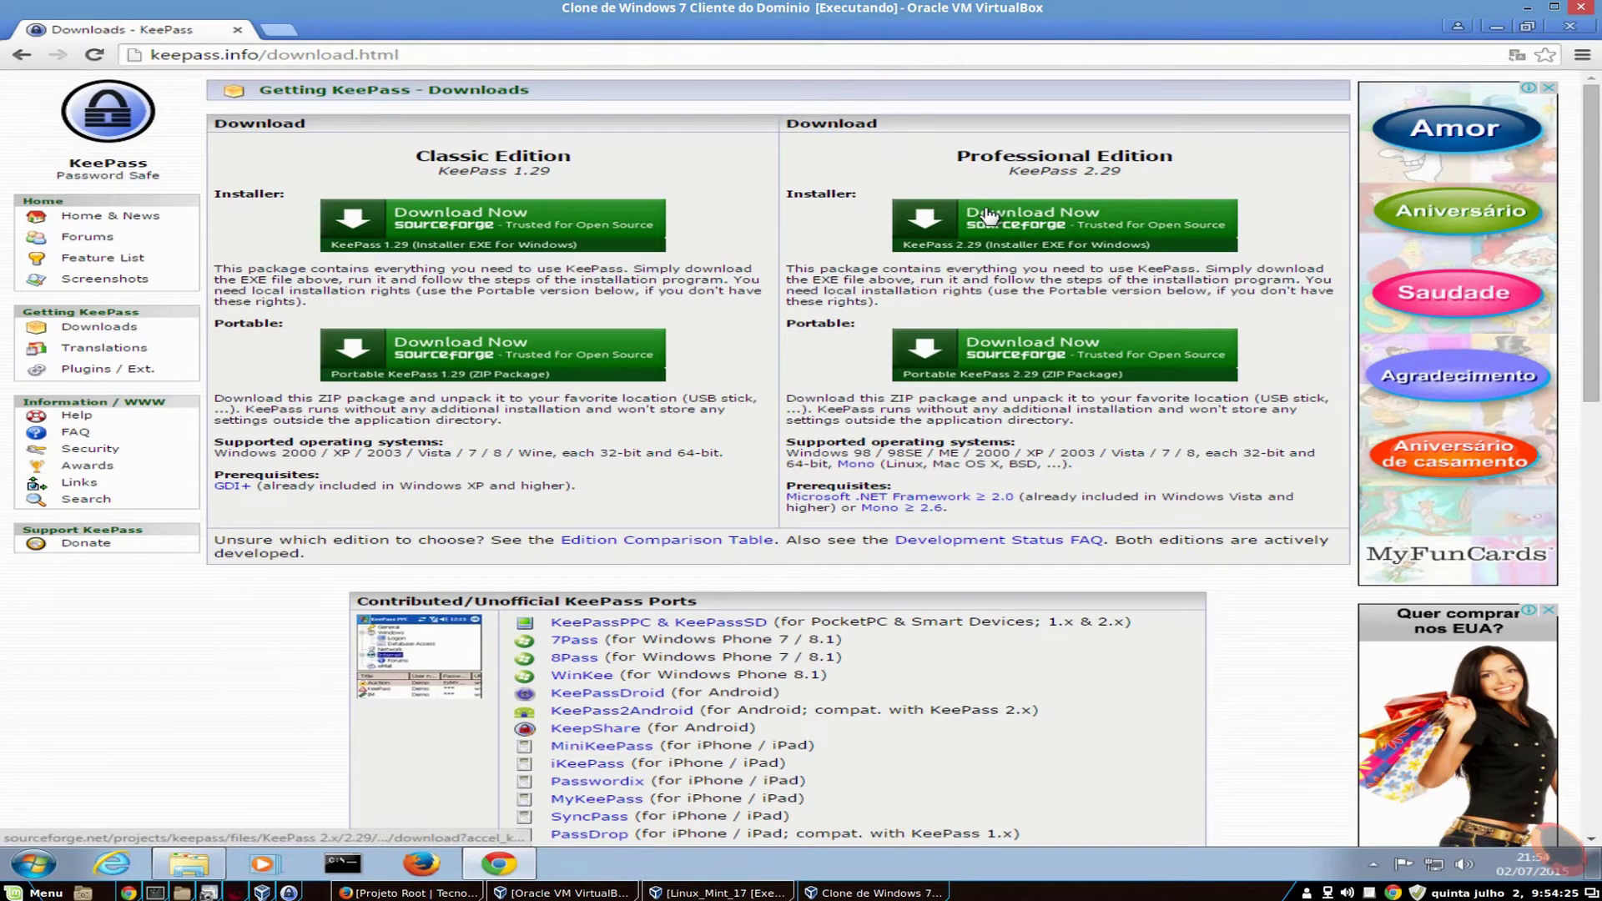
{"action": "scroll", "coordinate": [309, 771], "scroll_direction": "down", "scroll_amount": 7}
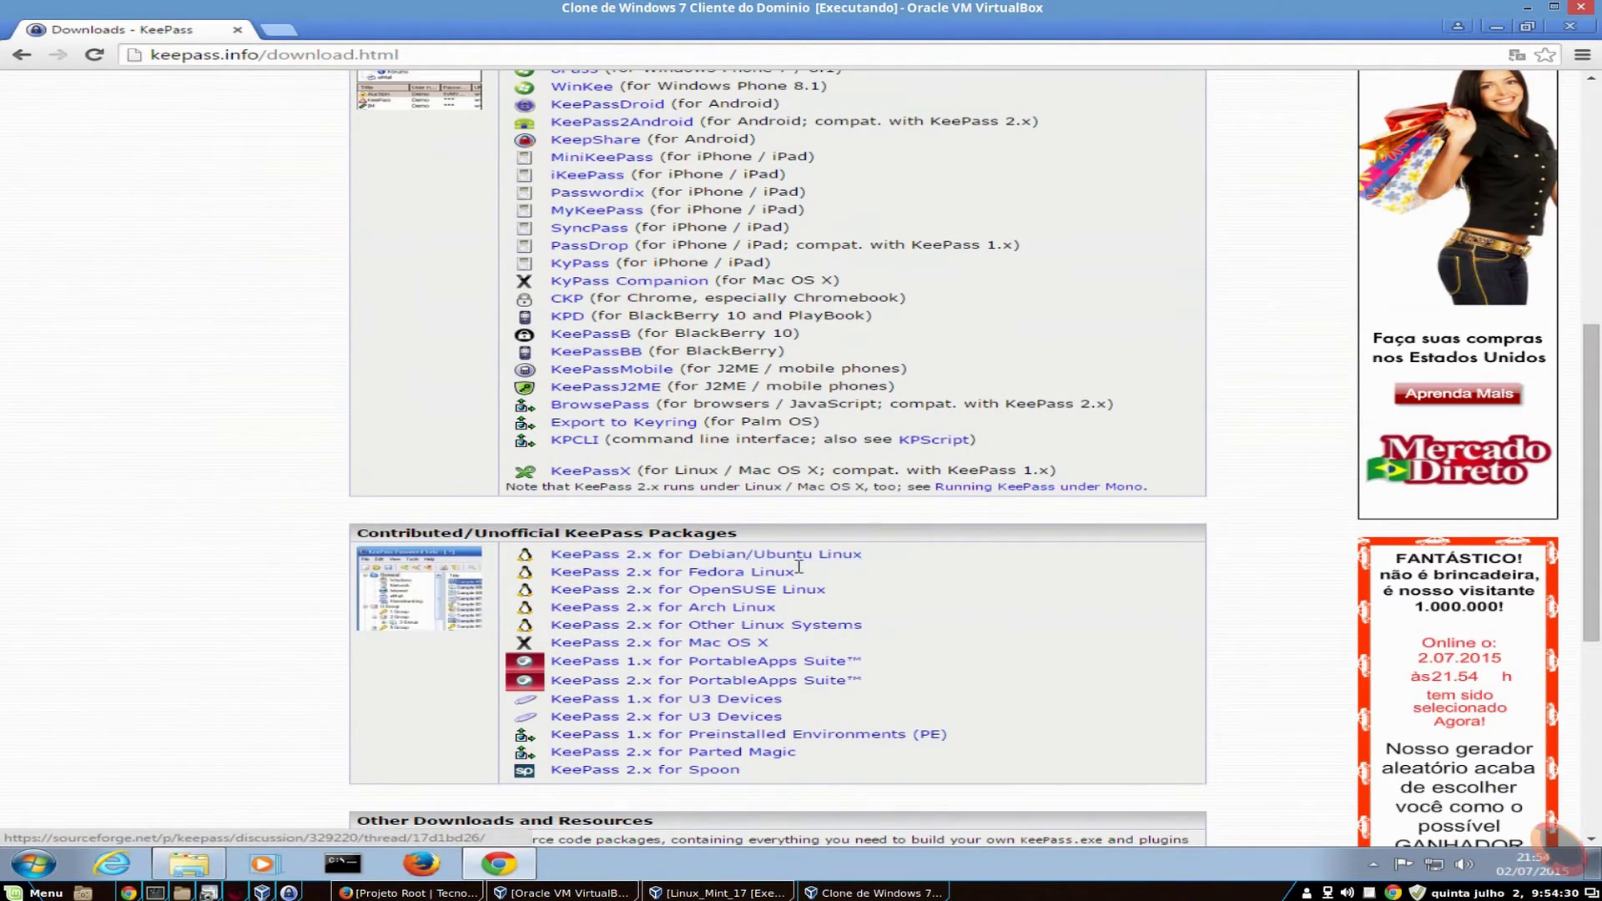
{"action": "scroll", "coordinate": [799, 567], "scroll_direction": "up", "scroll_amount": 7}
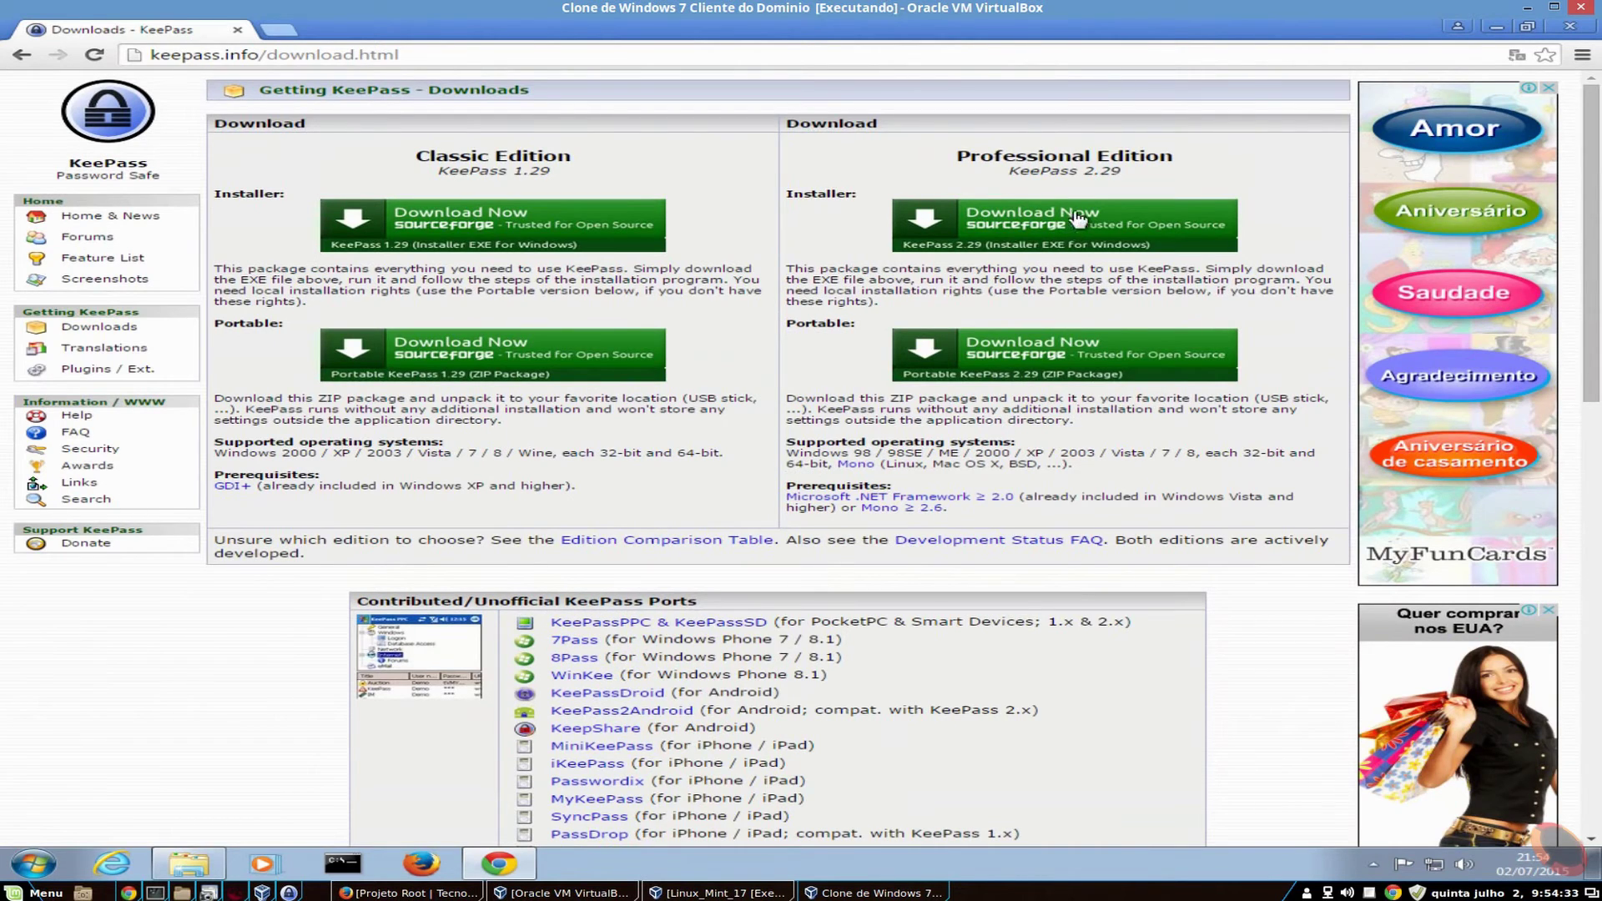
{"action": "left_click", "coordinate": [1074, 230]}
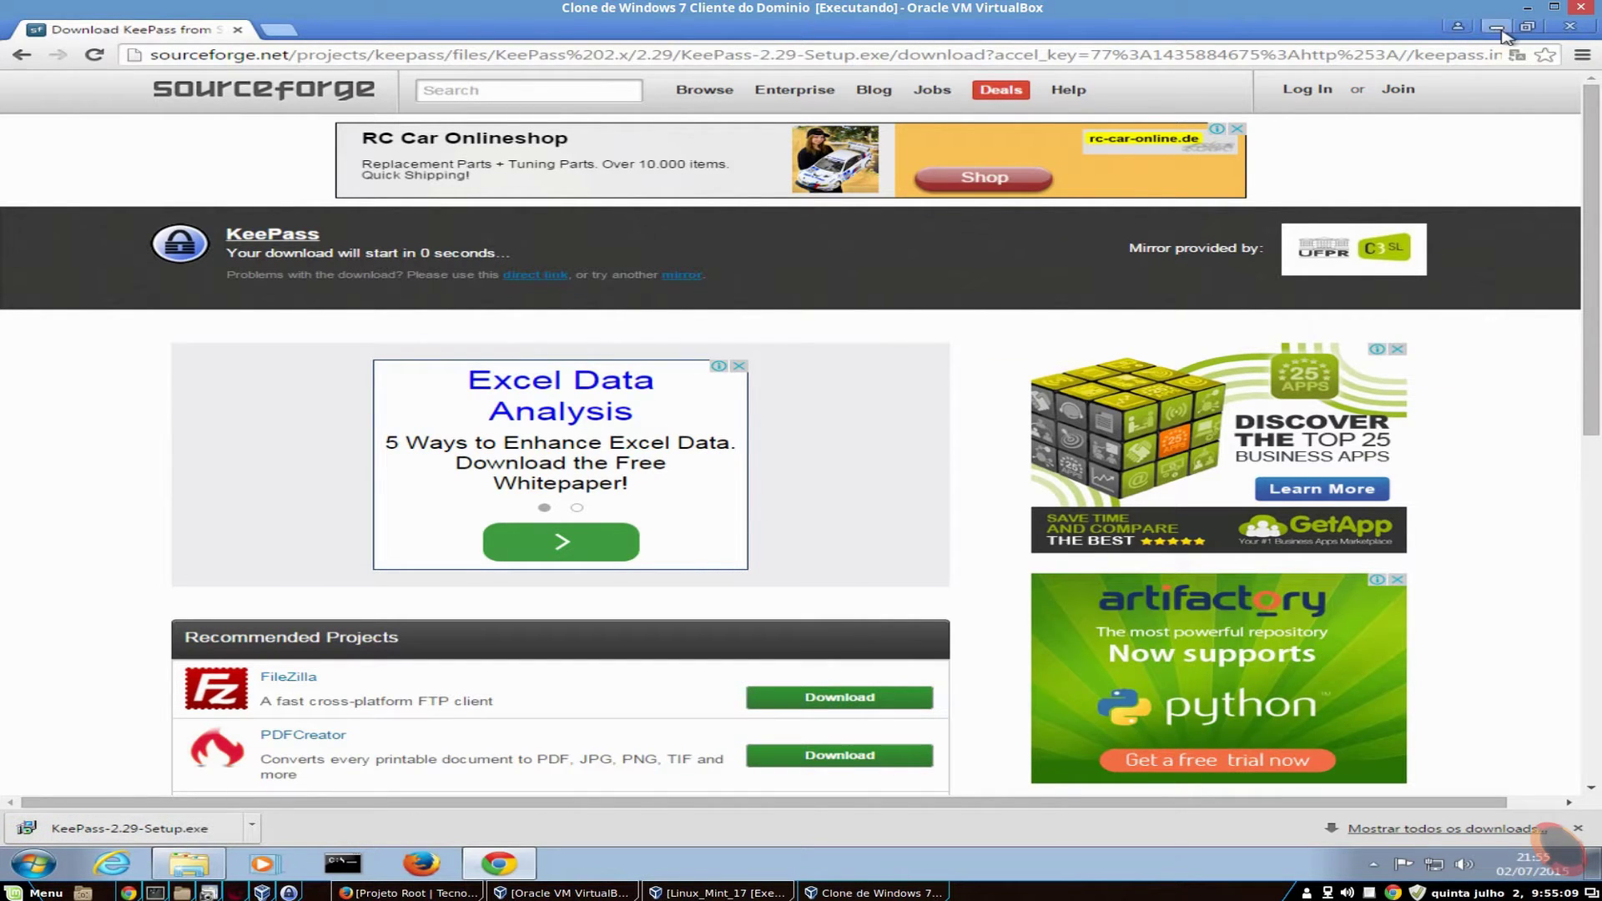
- Run the downloaded KeePass setup and keep Português (Brasil) as the setup language
{"action": "left_click", "coordinate": [201, 830]}
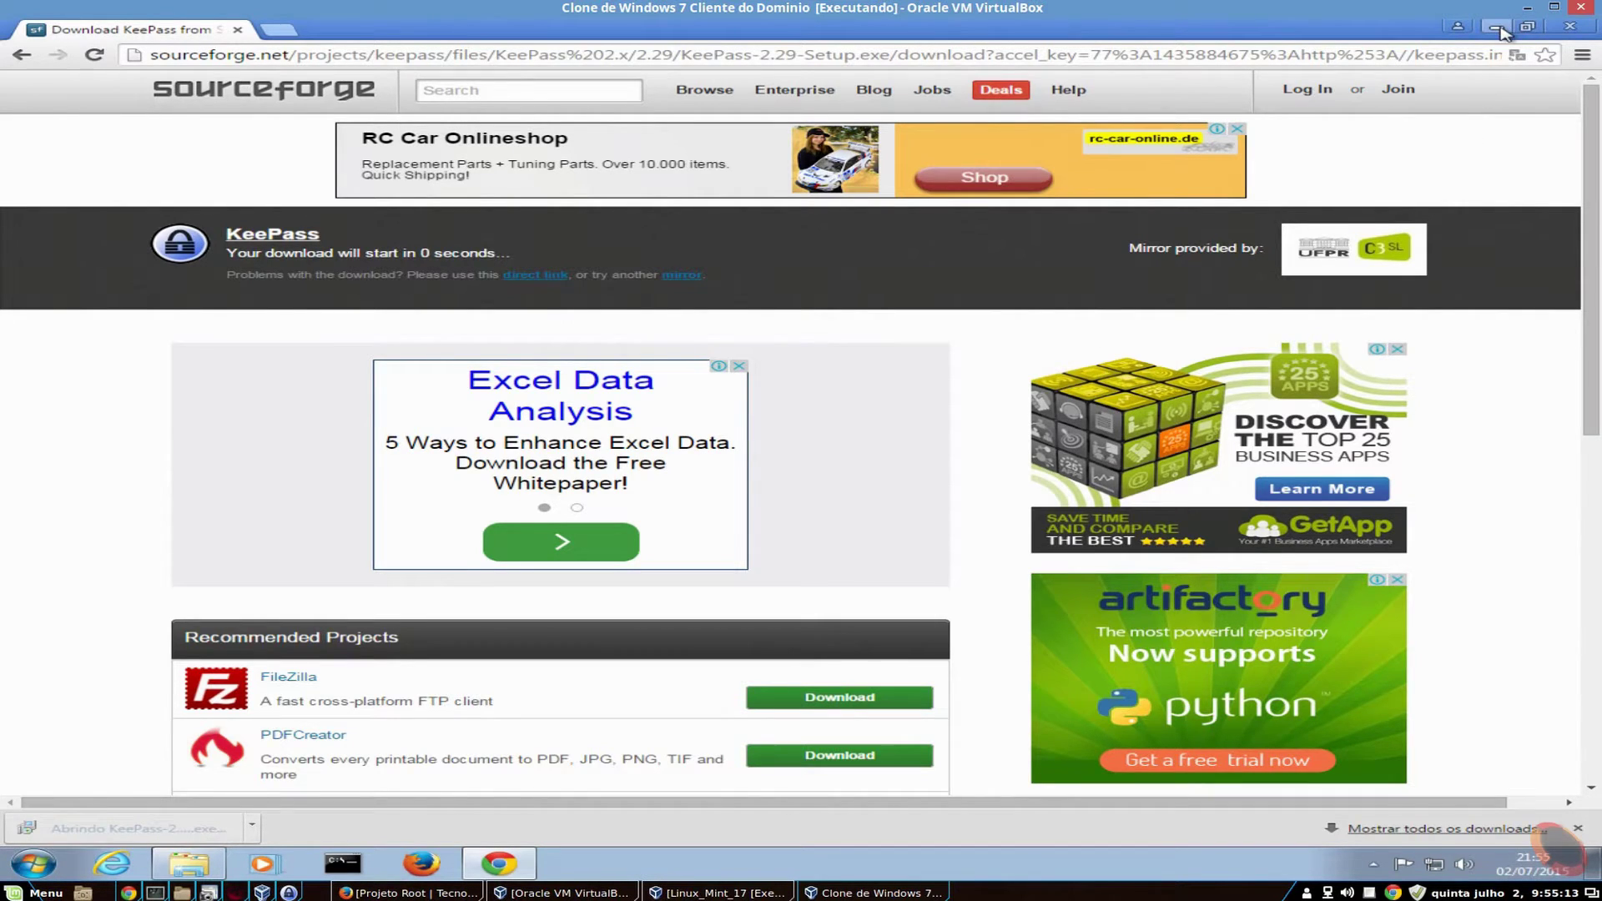
{"action": "left_click", "coordinate": [1502, 32]}
{"action": "left_click", "coordinate": [865, 461]}
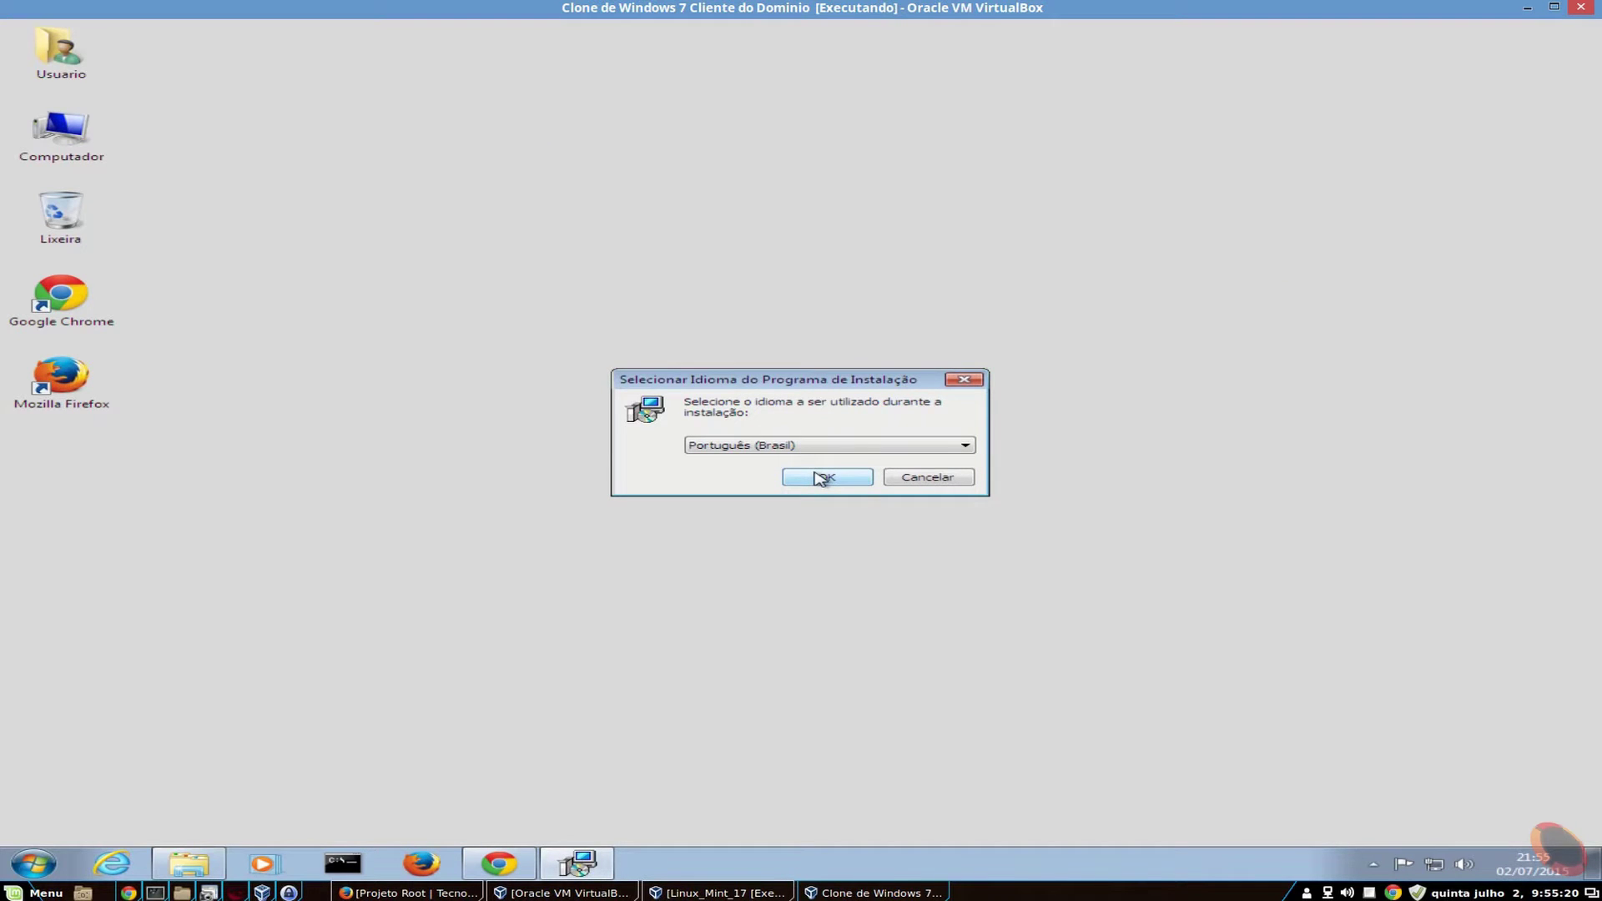
{"action": "left_click", "coordinate": [827, 479]}
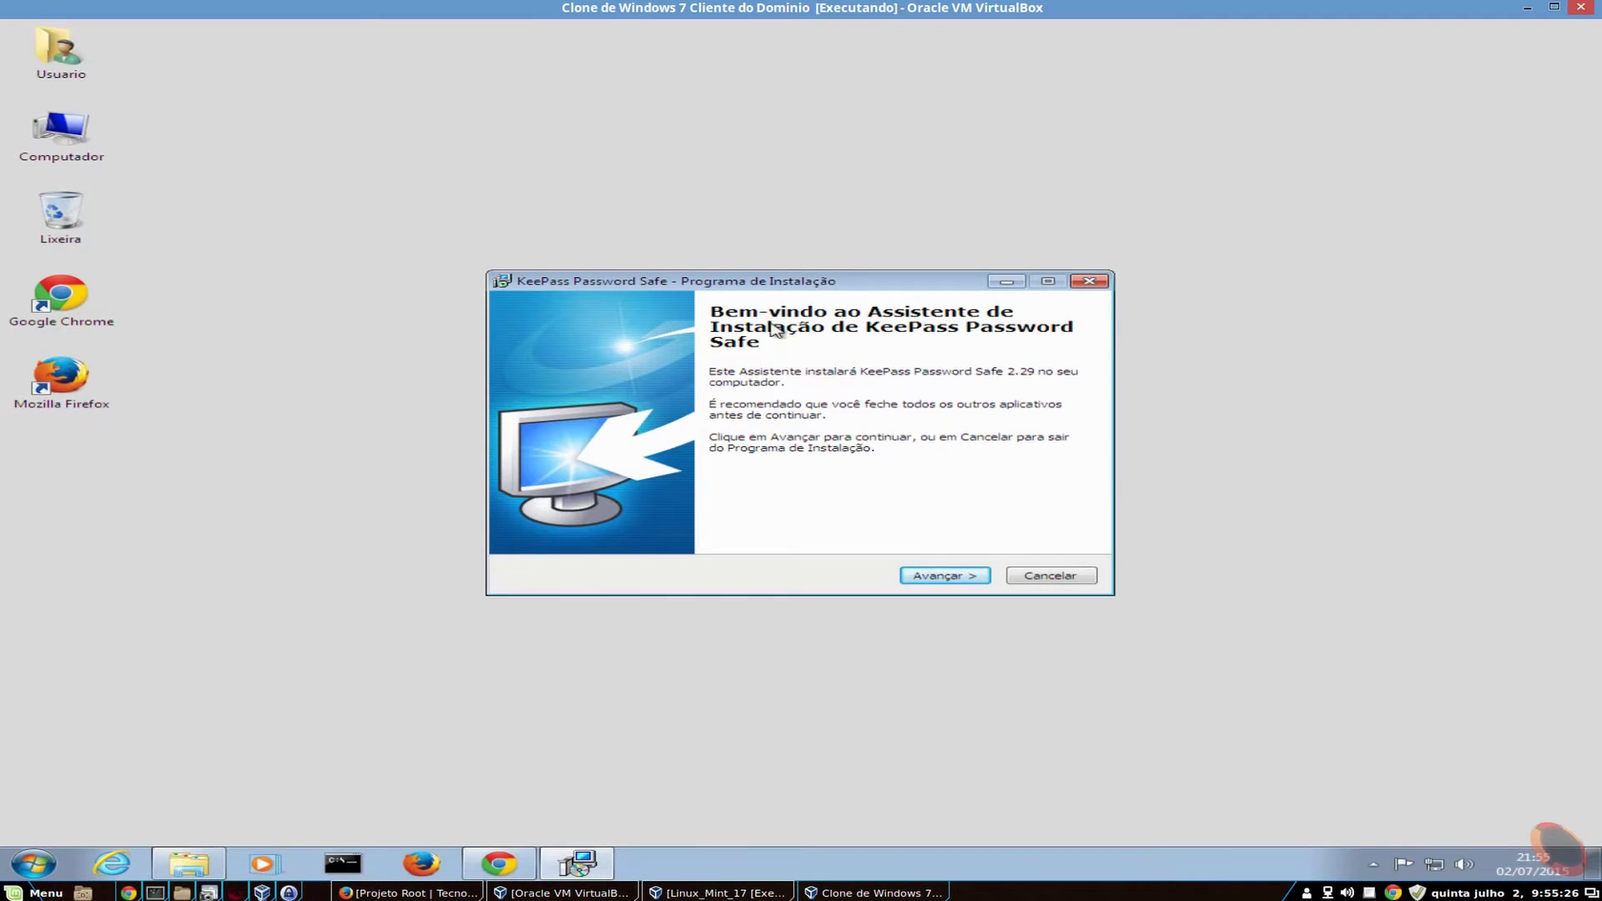
- Accept the license and keep the default install folder and full component set
{"action": "left_click", "coordinate": [968, 576]}
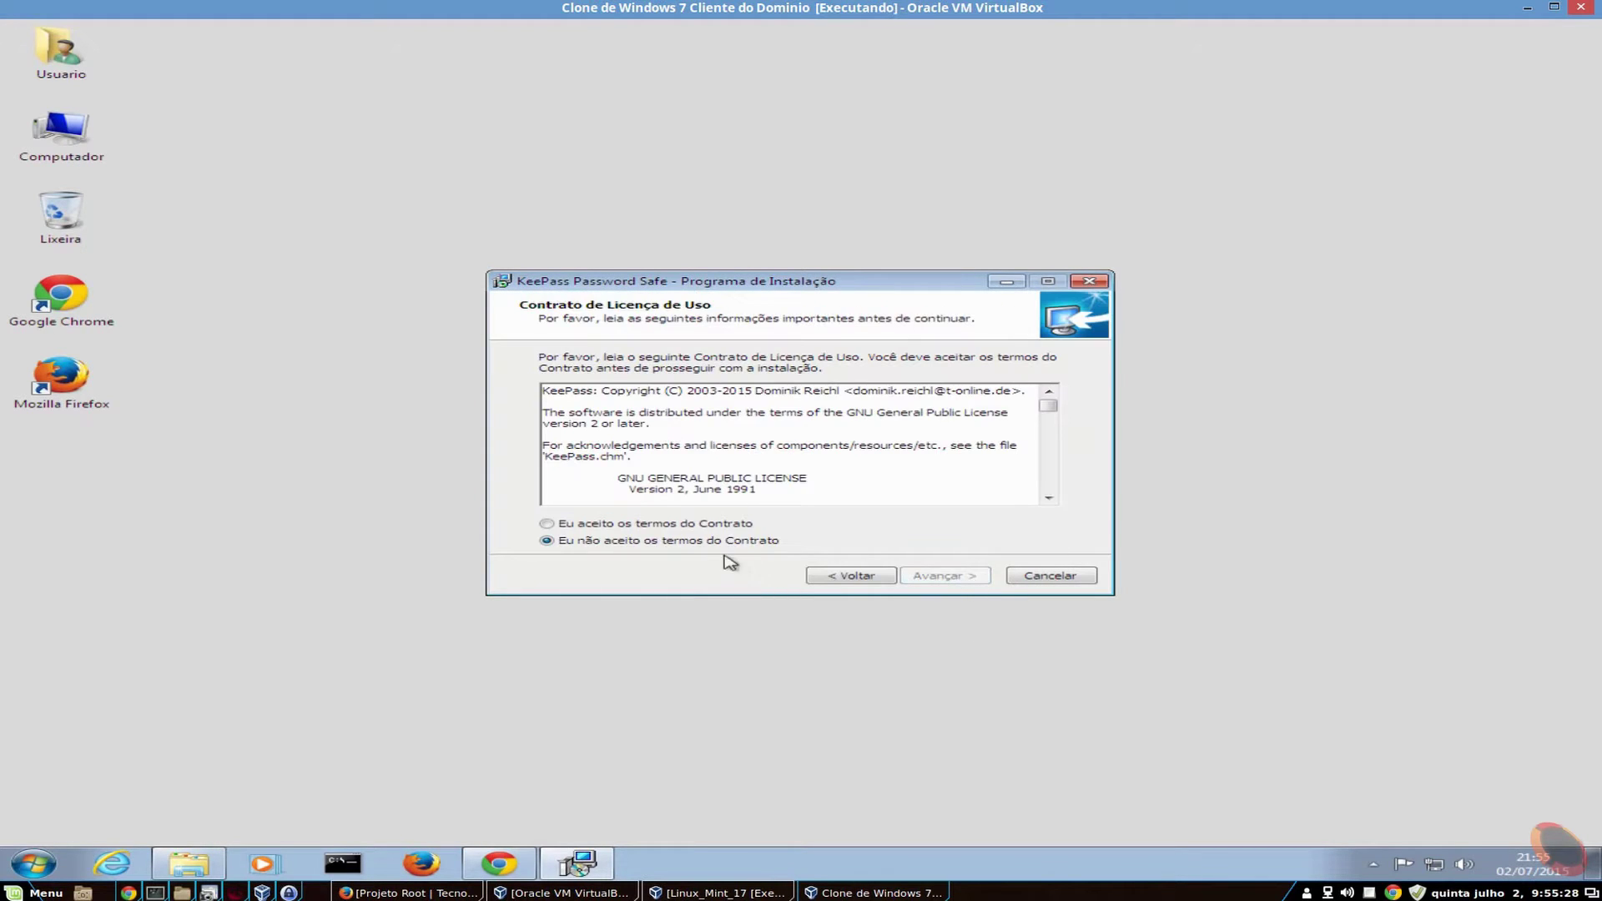
{"action": "left_click", "coordinate": [682, 525]}
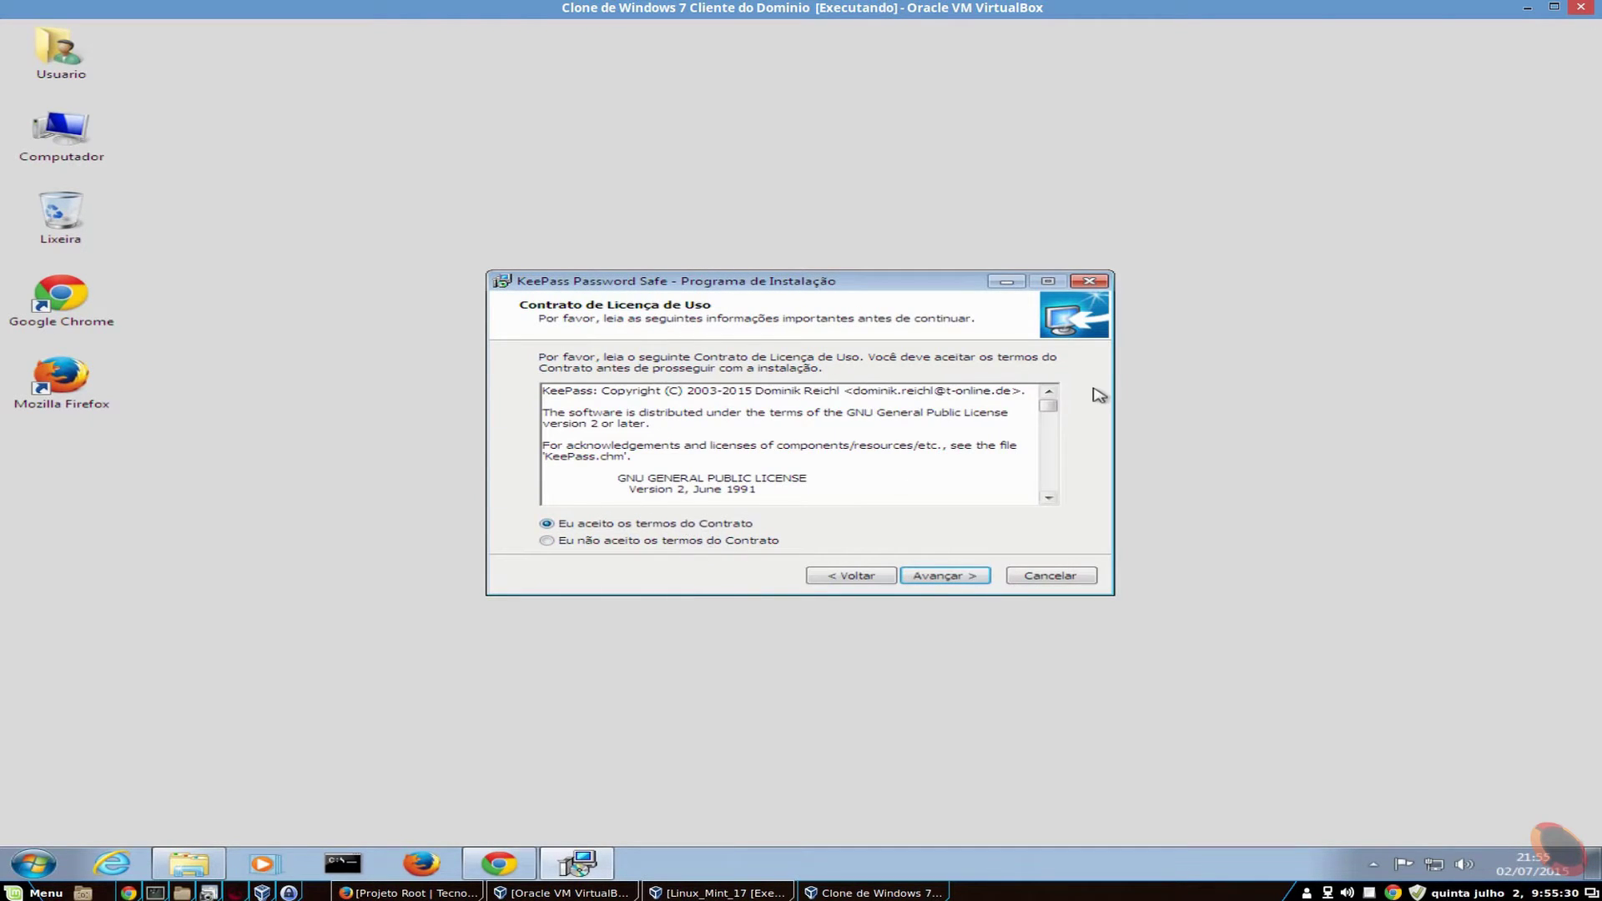
{"action": "scroll", "coordinate": [1050, 413], "scroll_direction": "down", "scroll_amount": 1}
{"action": "left_click_drag", "start_coordinate": [1050, 413], "coordinate": [1048, 492]}
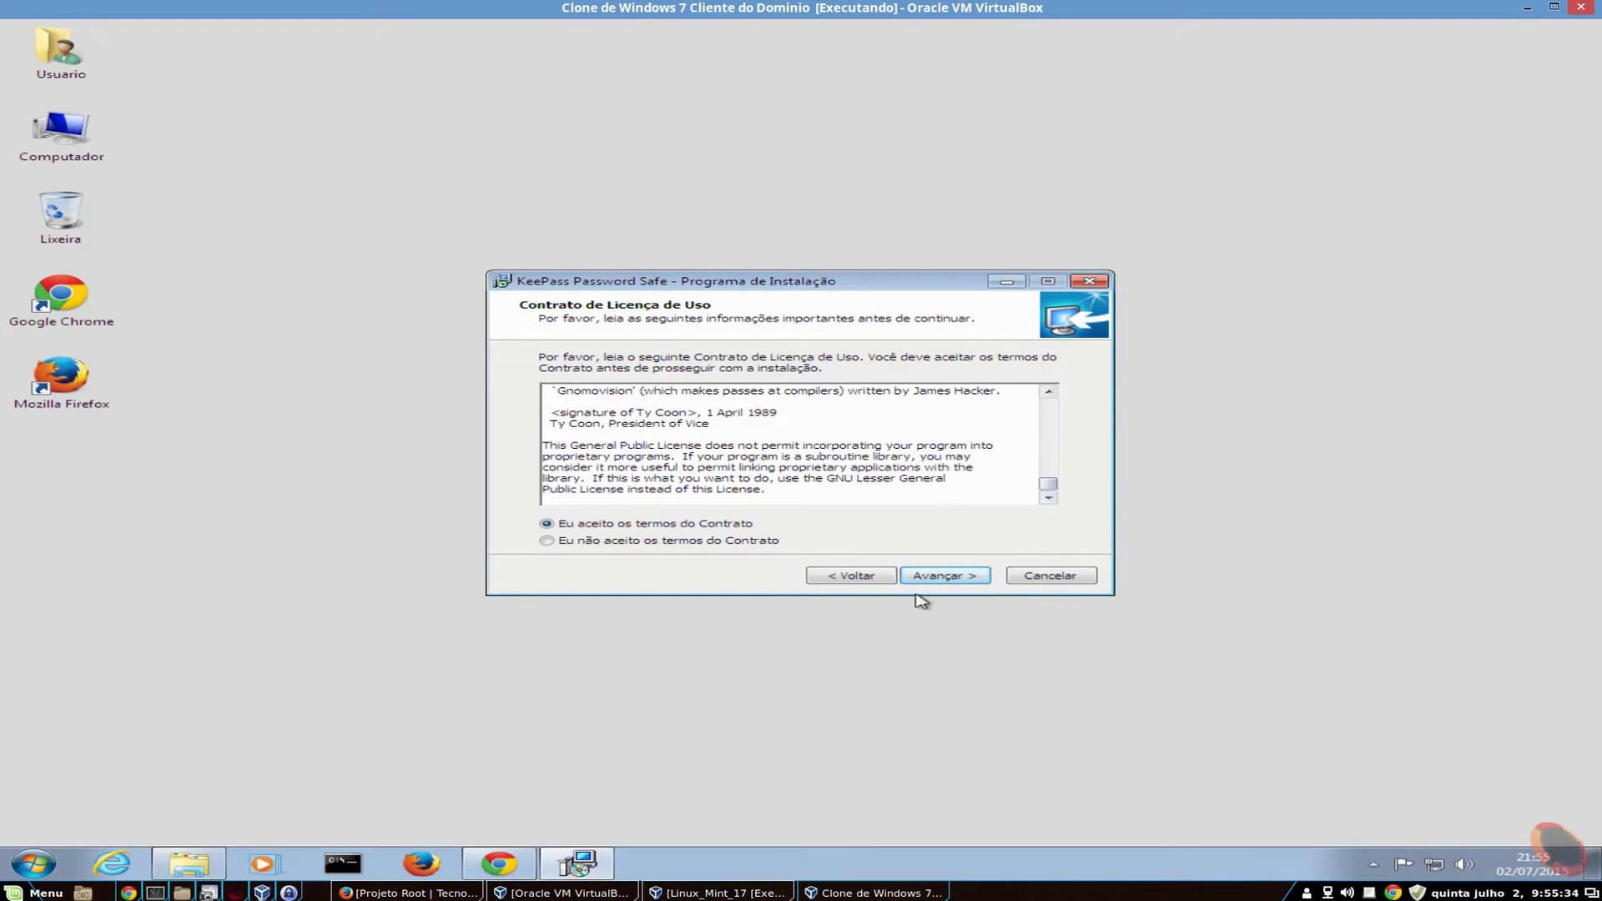
{"action": "left_click", "coordinate": [950, 579]}
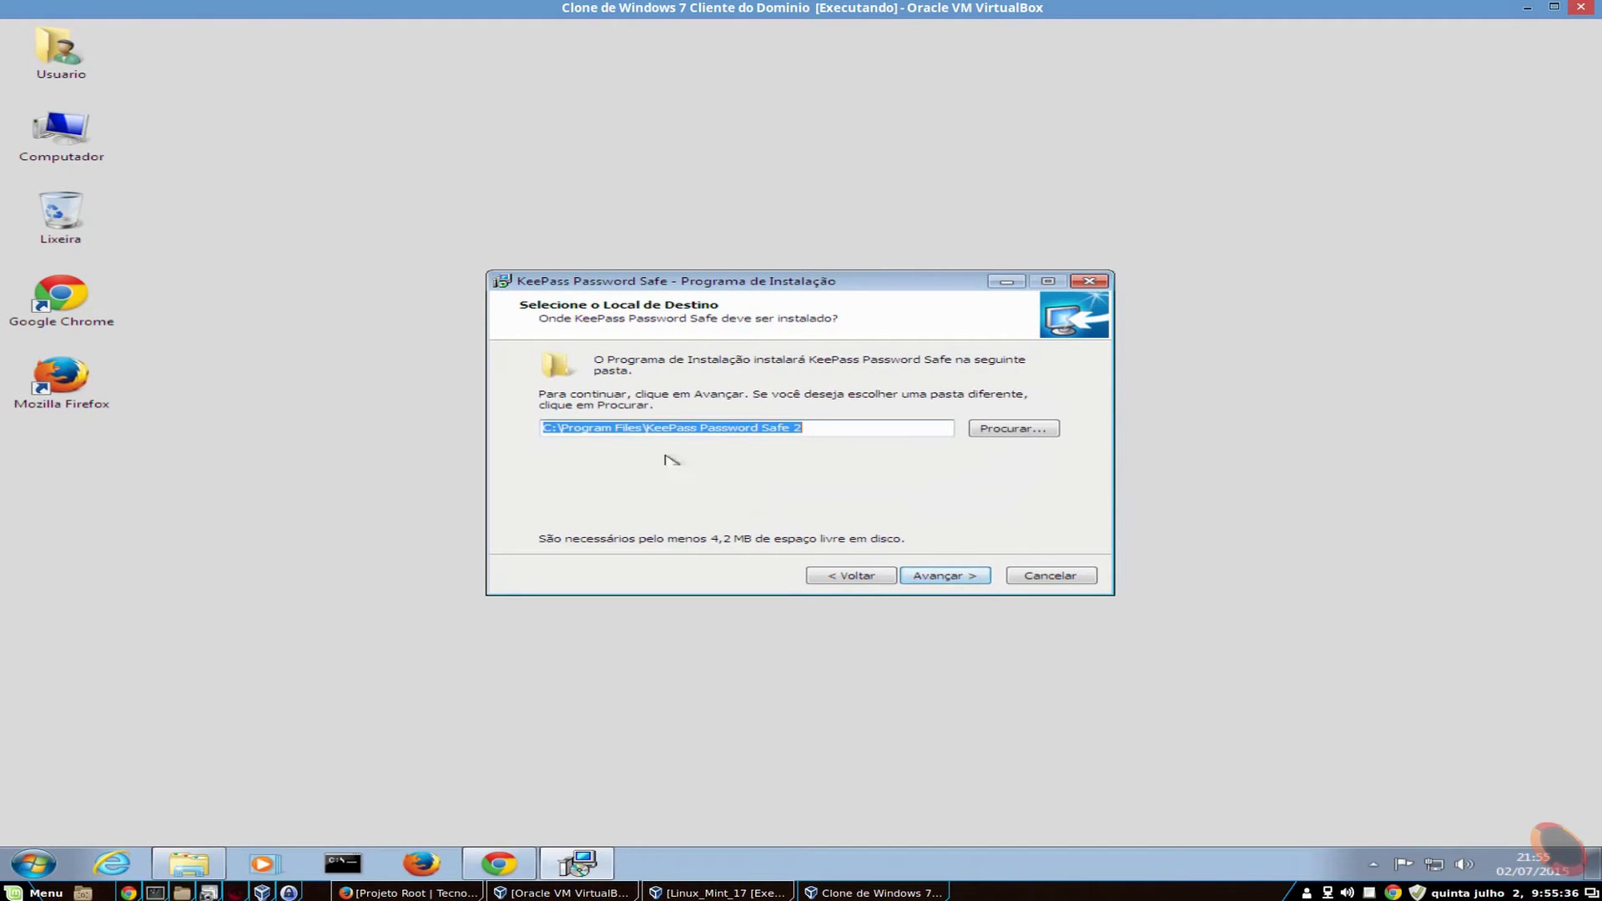
{"action": "left_click", "coordinate": [978, 583]}
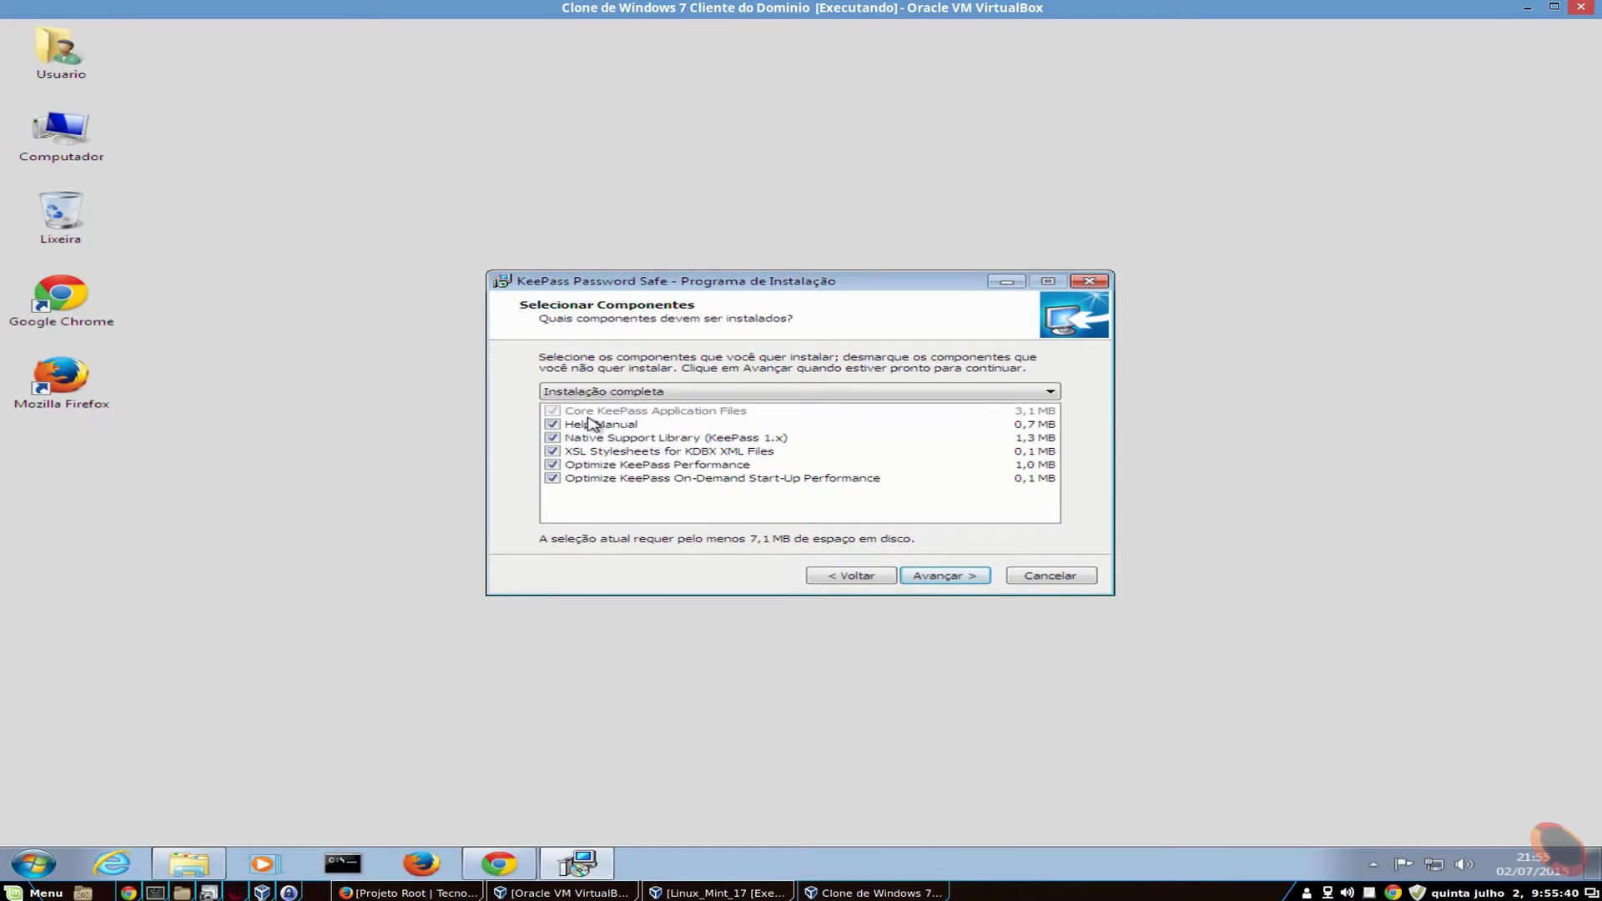
{"action": "left_click", "coordinate": [973, 582]}
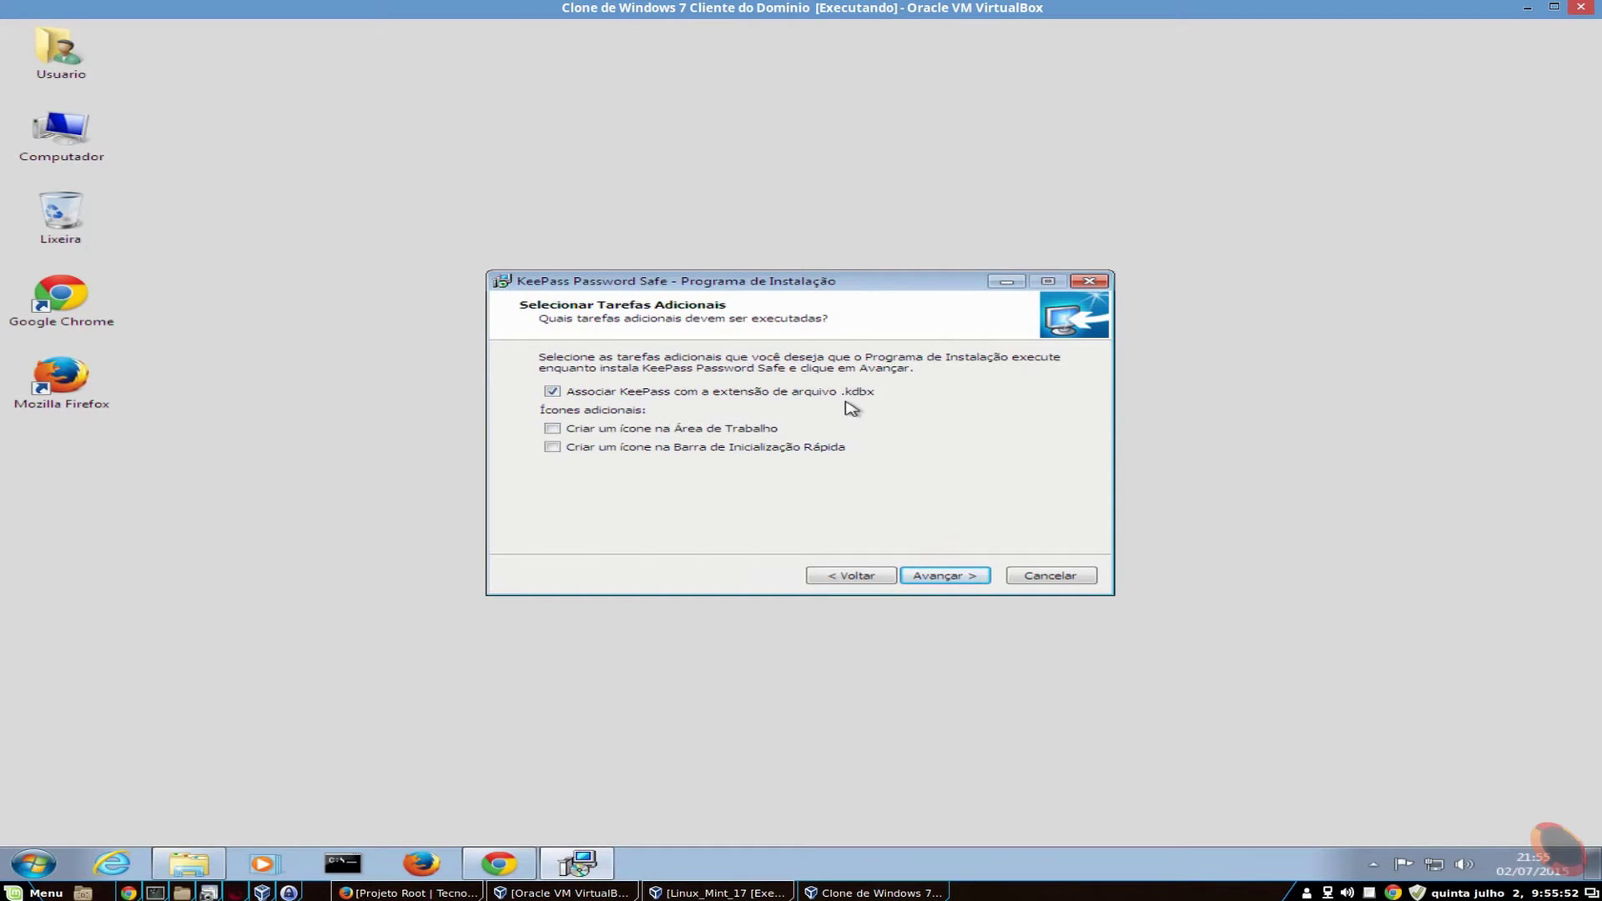
- Add a KeePass desktop icon, install, and finish setup without launching KeePass
{"action": "left_click", "coordinate": [553, 429]}
{"action": "left_click", "coordinate": [969, 576]}
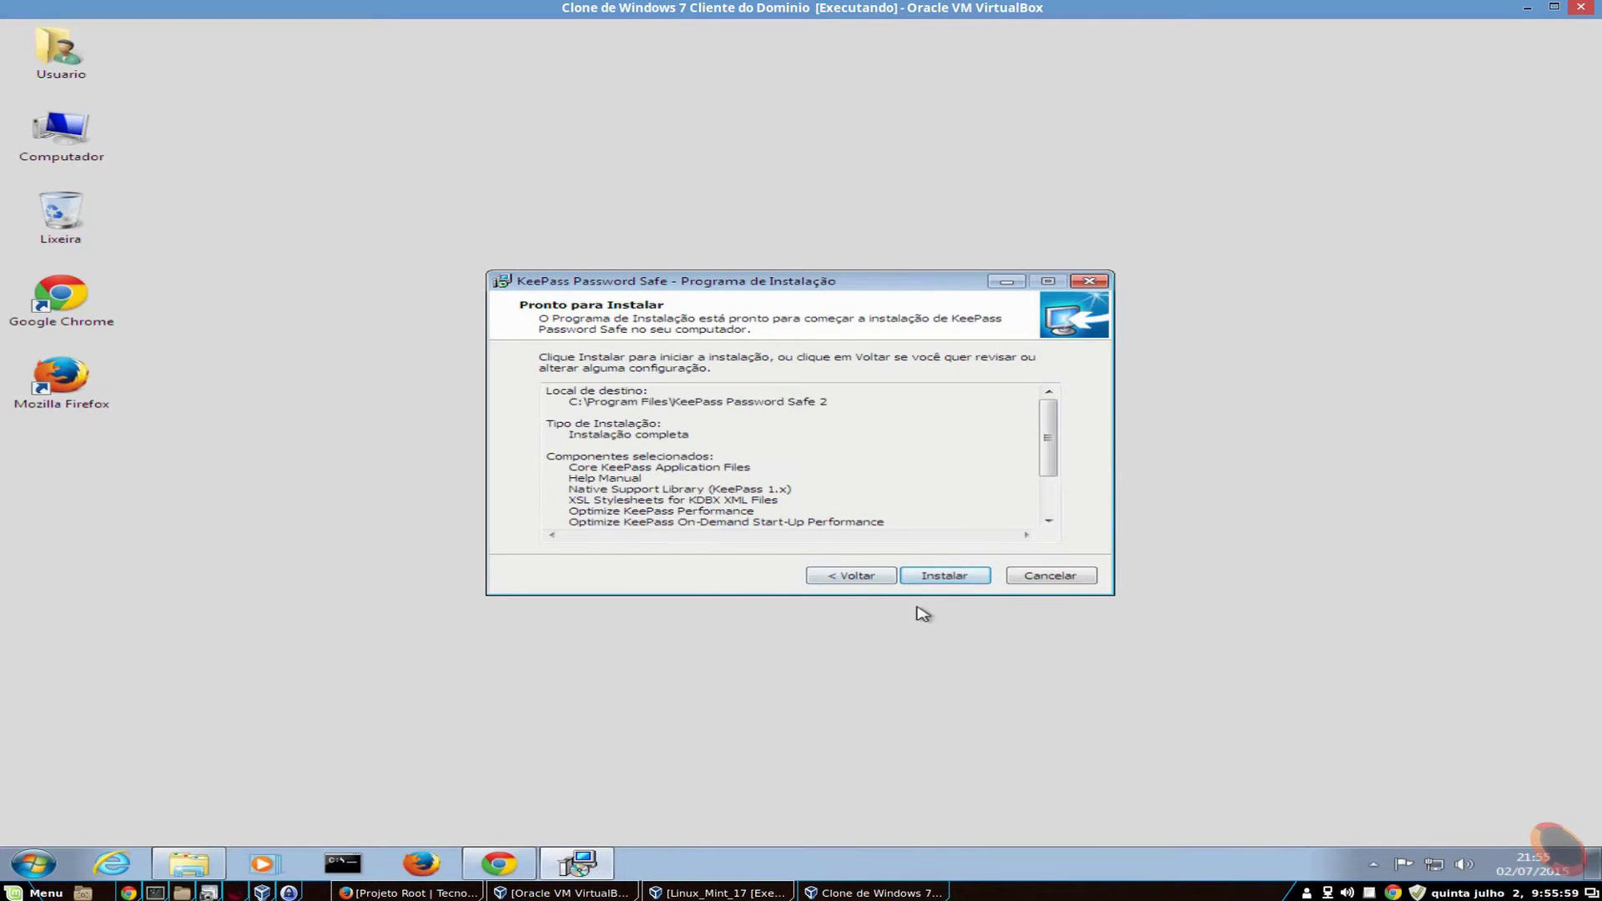
{"action": "left_click", "coordinate": [960, 580]}
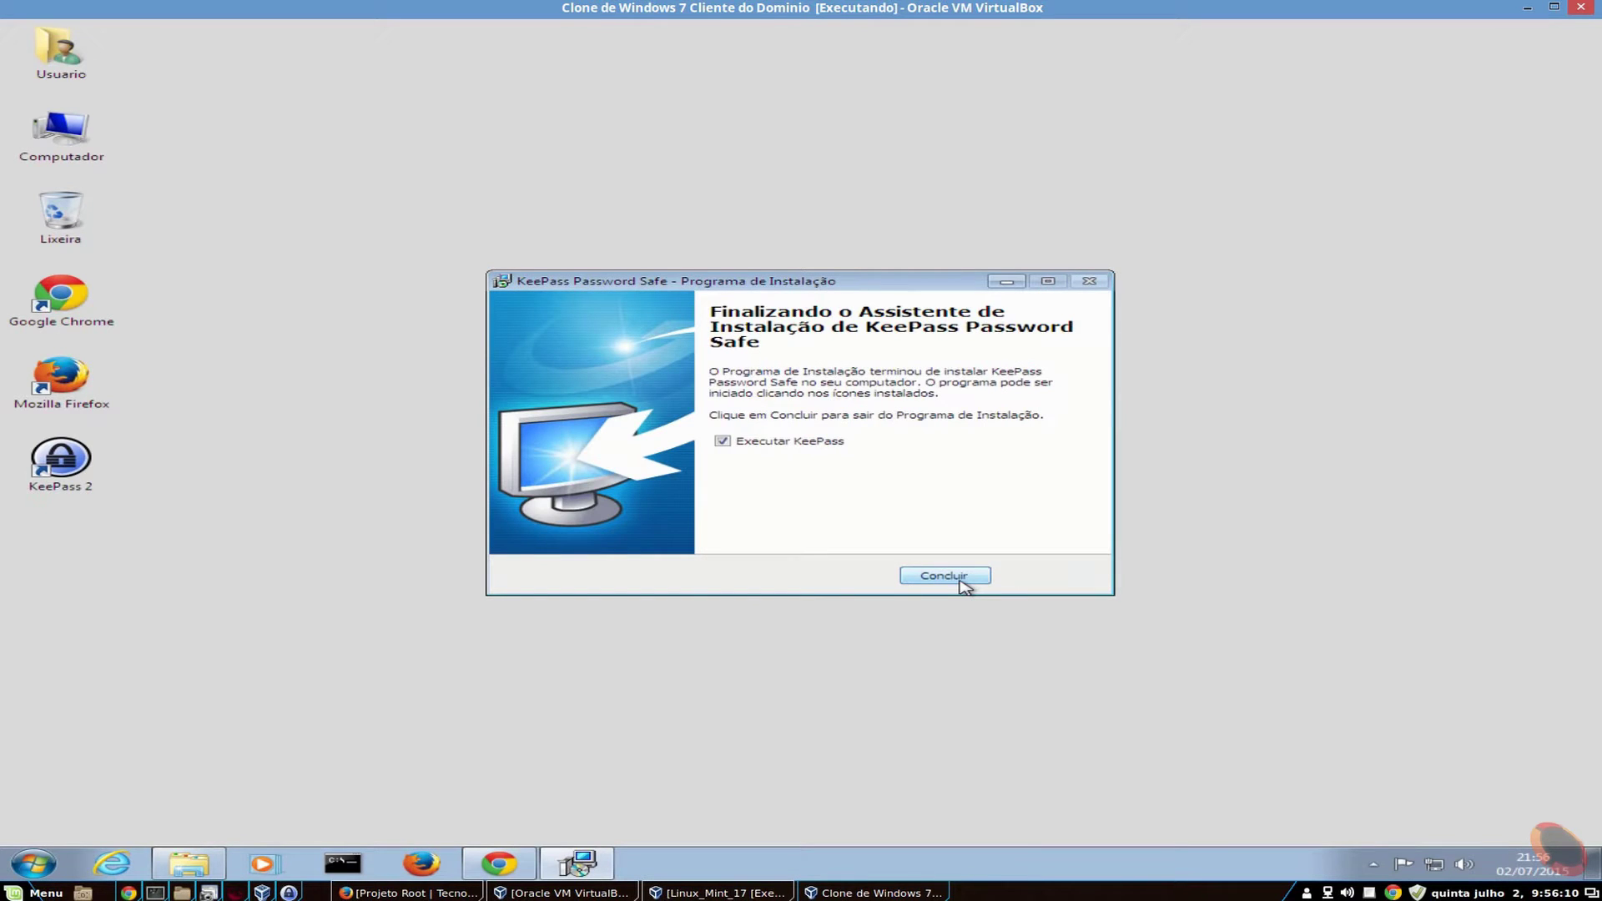
{"action": "left_click", "coordinate": [759, 446]}
{"action": "left_click", "coordinate": [952, 576]}
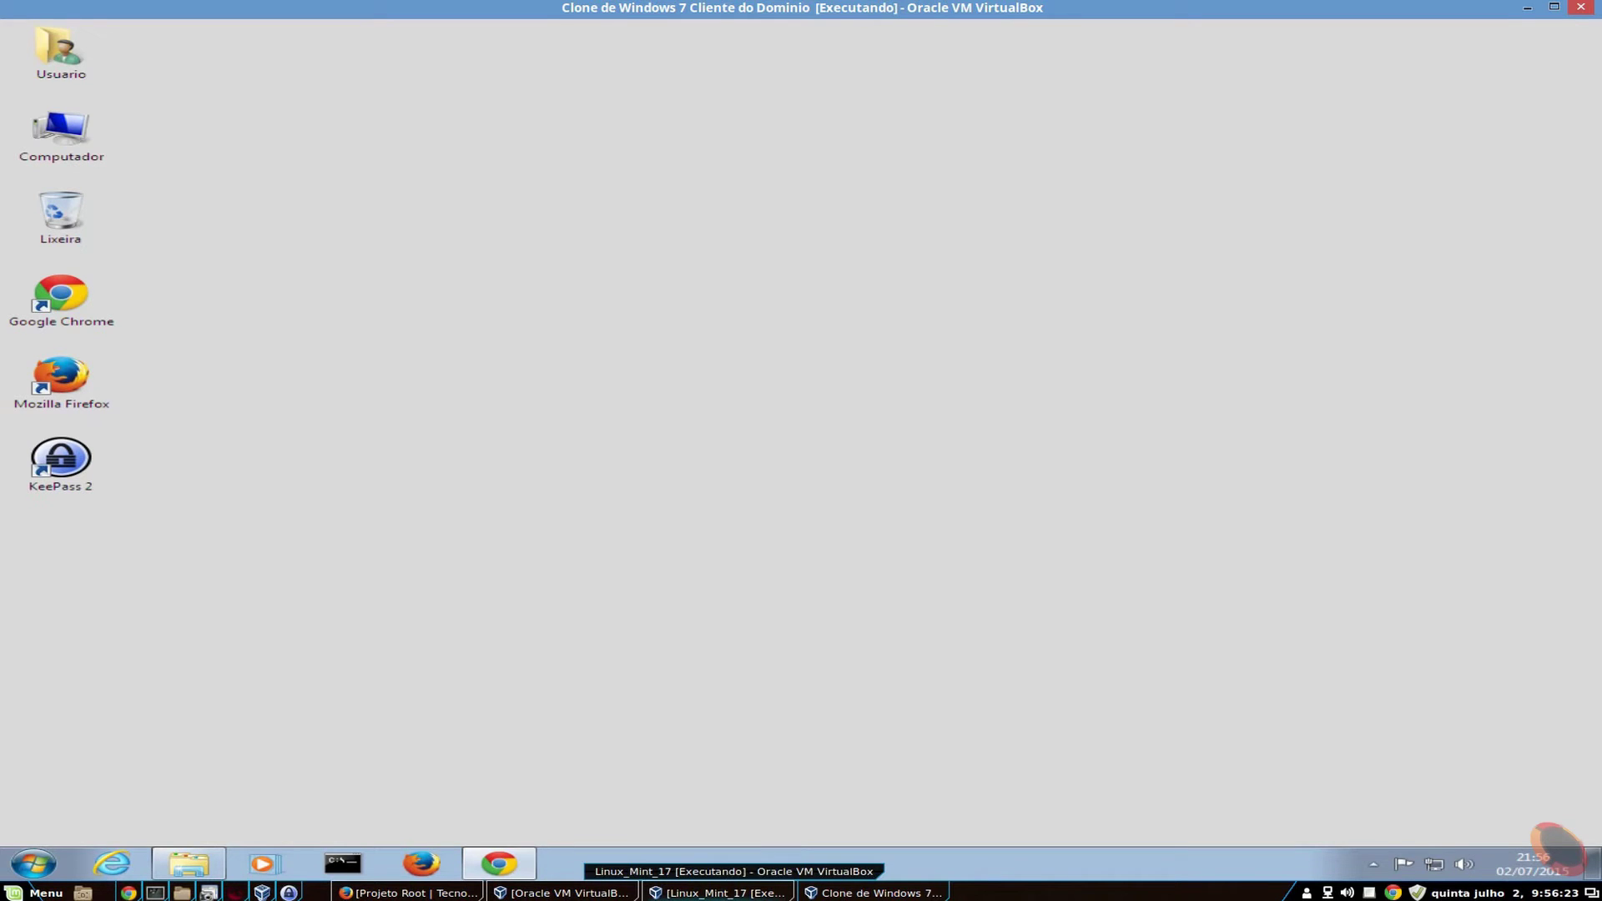
- In the Linux Mint VM, open the KeePass 2.x Debian/Ubuntu package page from keepass.info downloads
{"action": "left_click", "coordinate": [719, 892]}
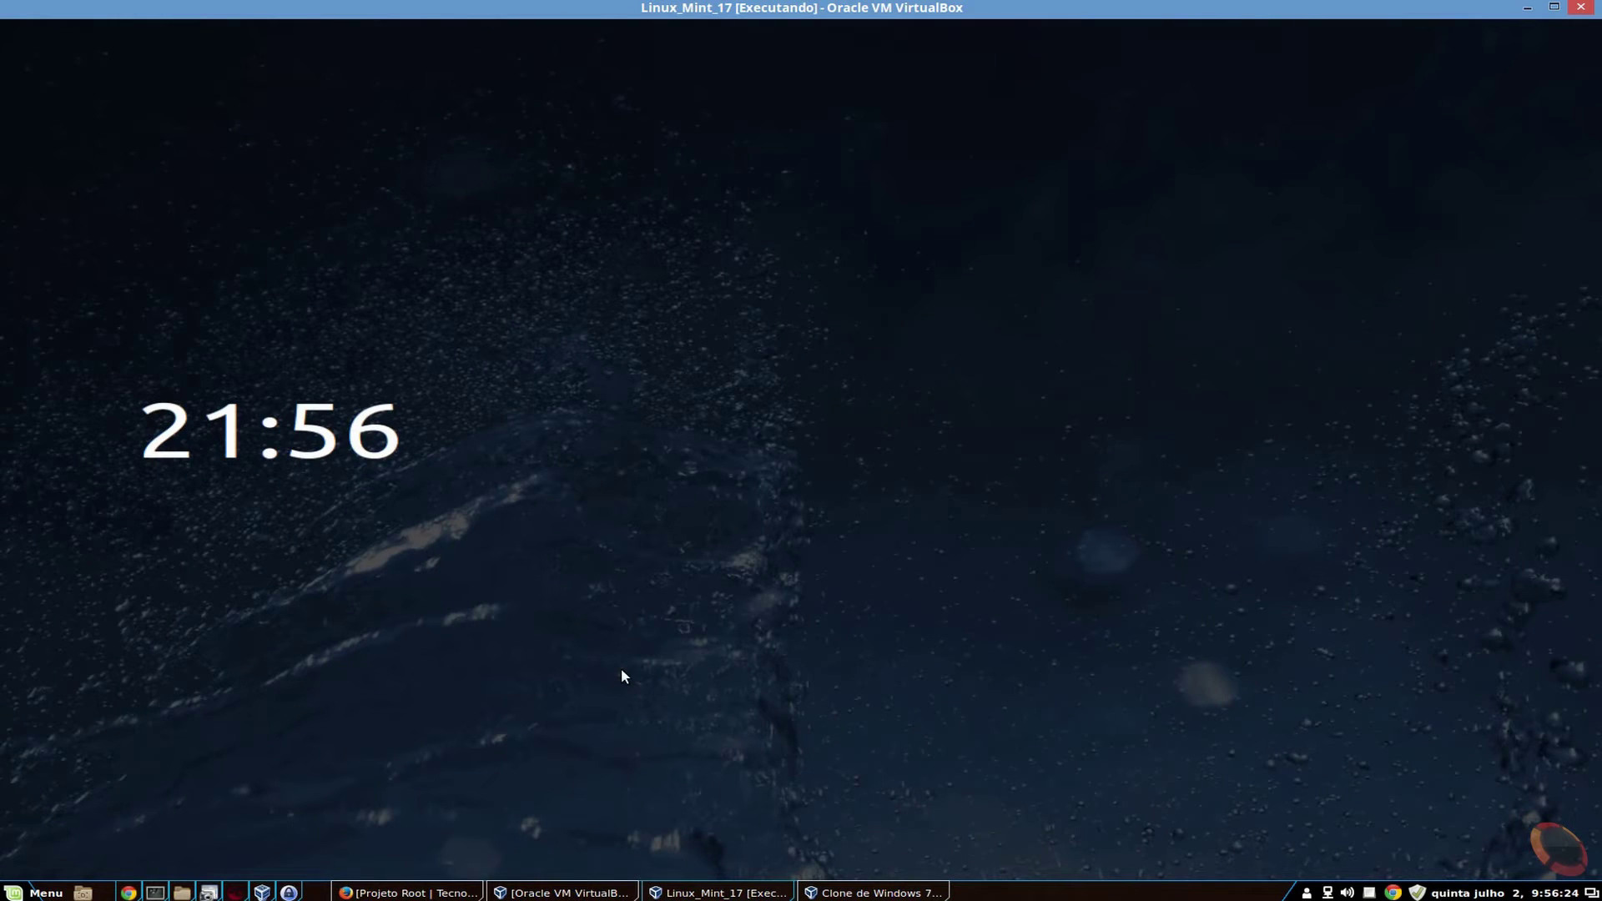
{"action": "mouse_move", "coordinate": [838, 464]}
{"action": "type", "text": "ass.info/index.html"}
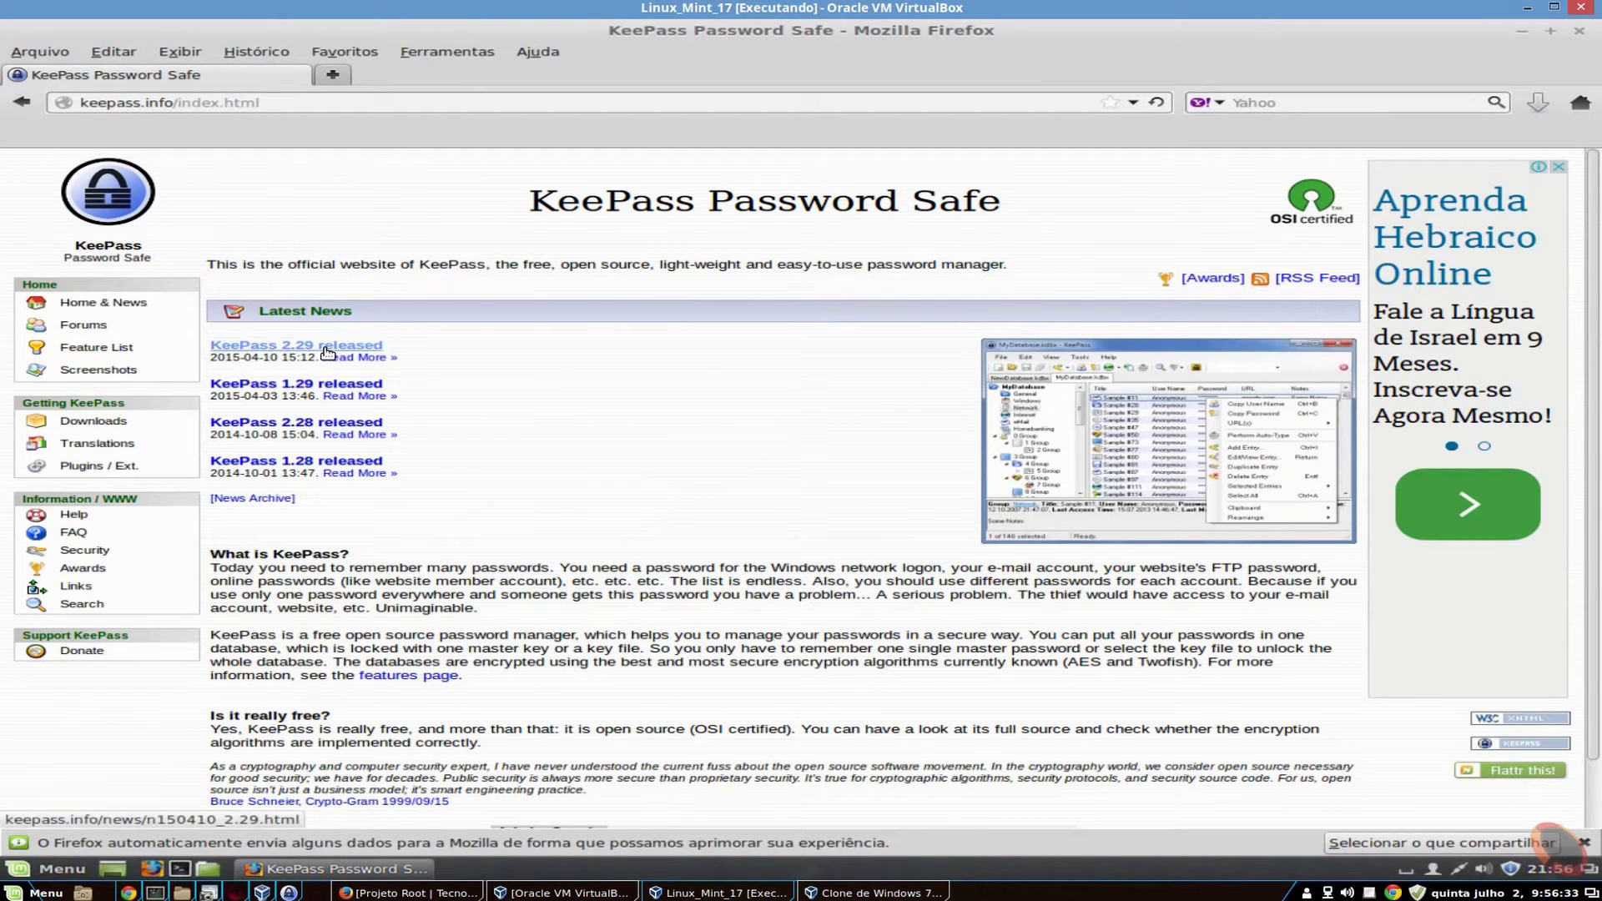
{"action": "left_click", "coordinate": [324, 345]}
{"action": "scroll", "coordinate": [637, 497], "scroll_direction": "down", "scroll_amount": 1}
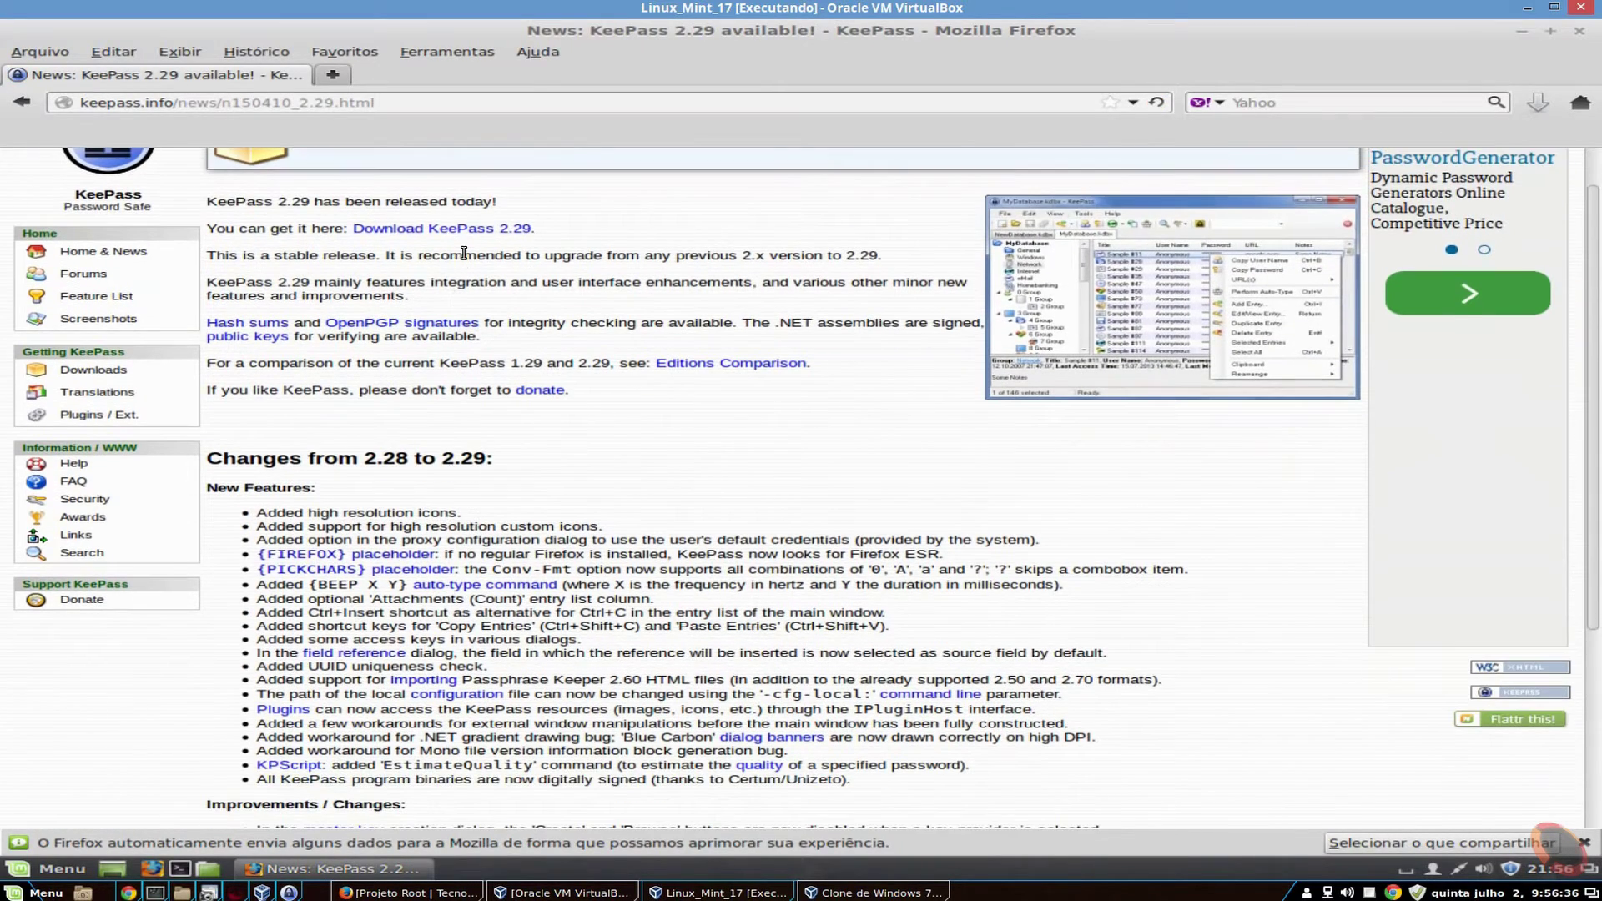
{"action": "left_click", "coordinate": [459, 230]}
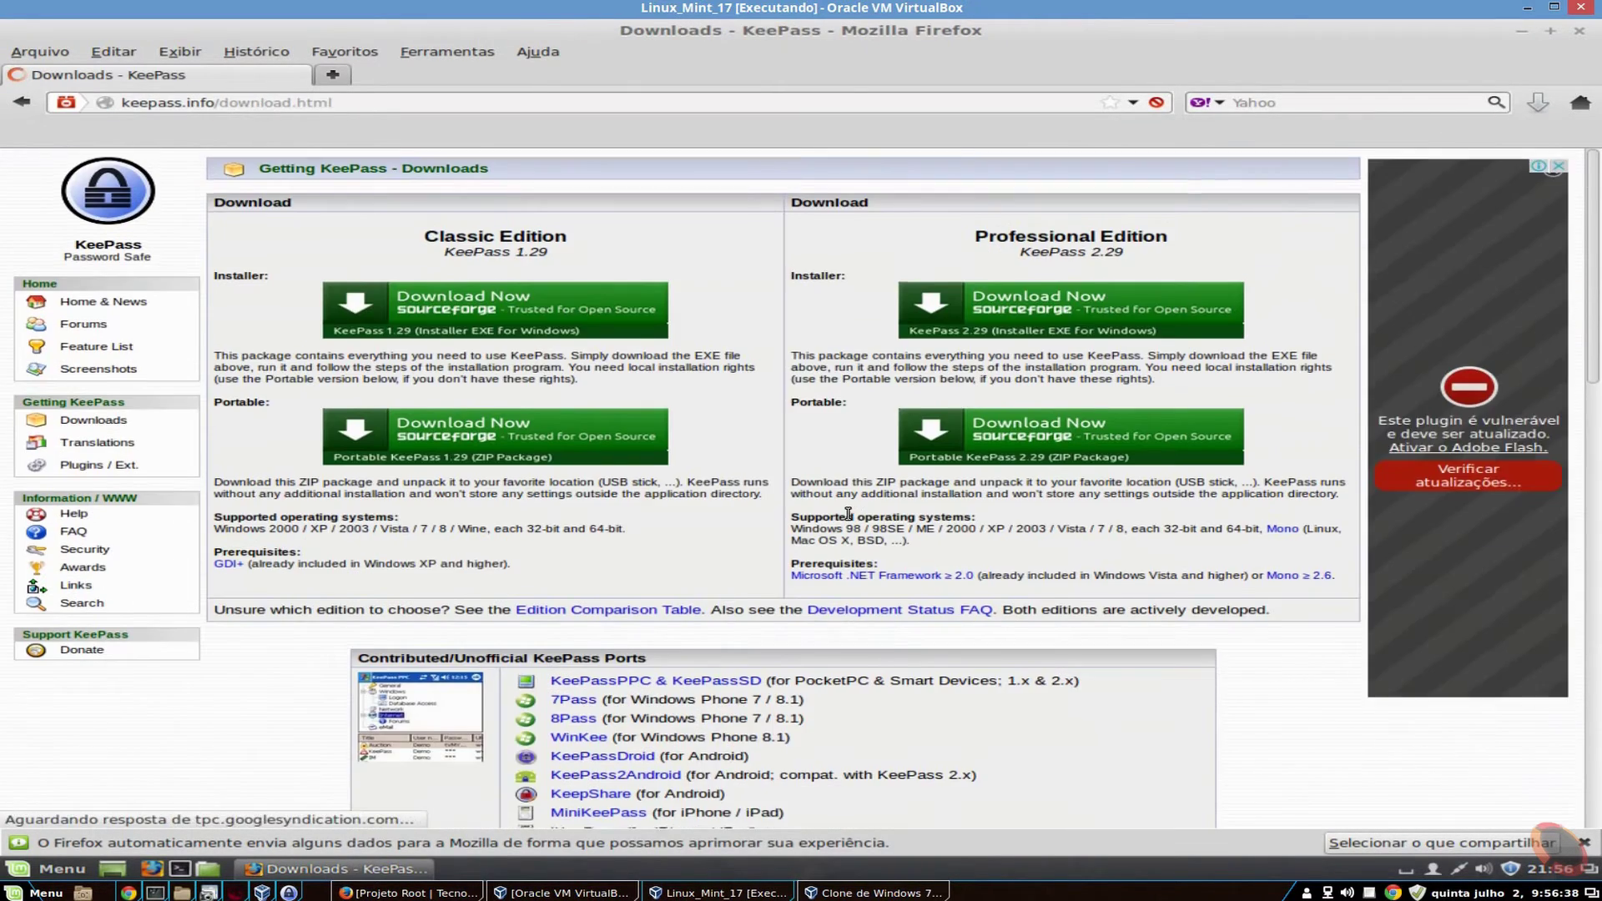
{"action": "scroll", "coordinate": [726, 677], "scroll_direction": "down", "scroll_amount": 10}
{"action": "scroll", "coordinate": [725, 678], "scroll_direction": "down", "scroll_amount": 5}
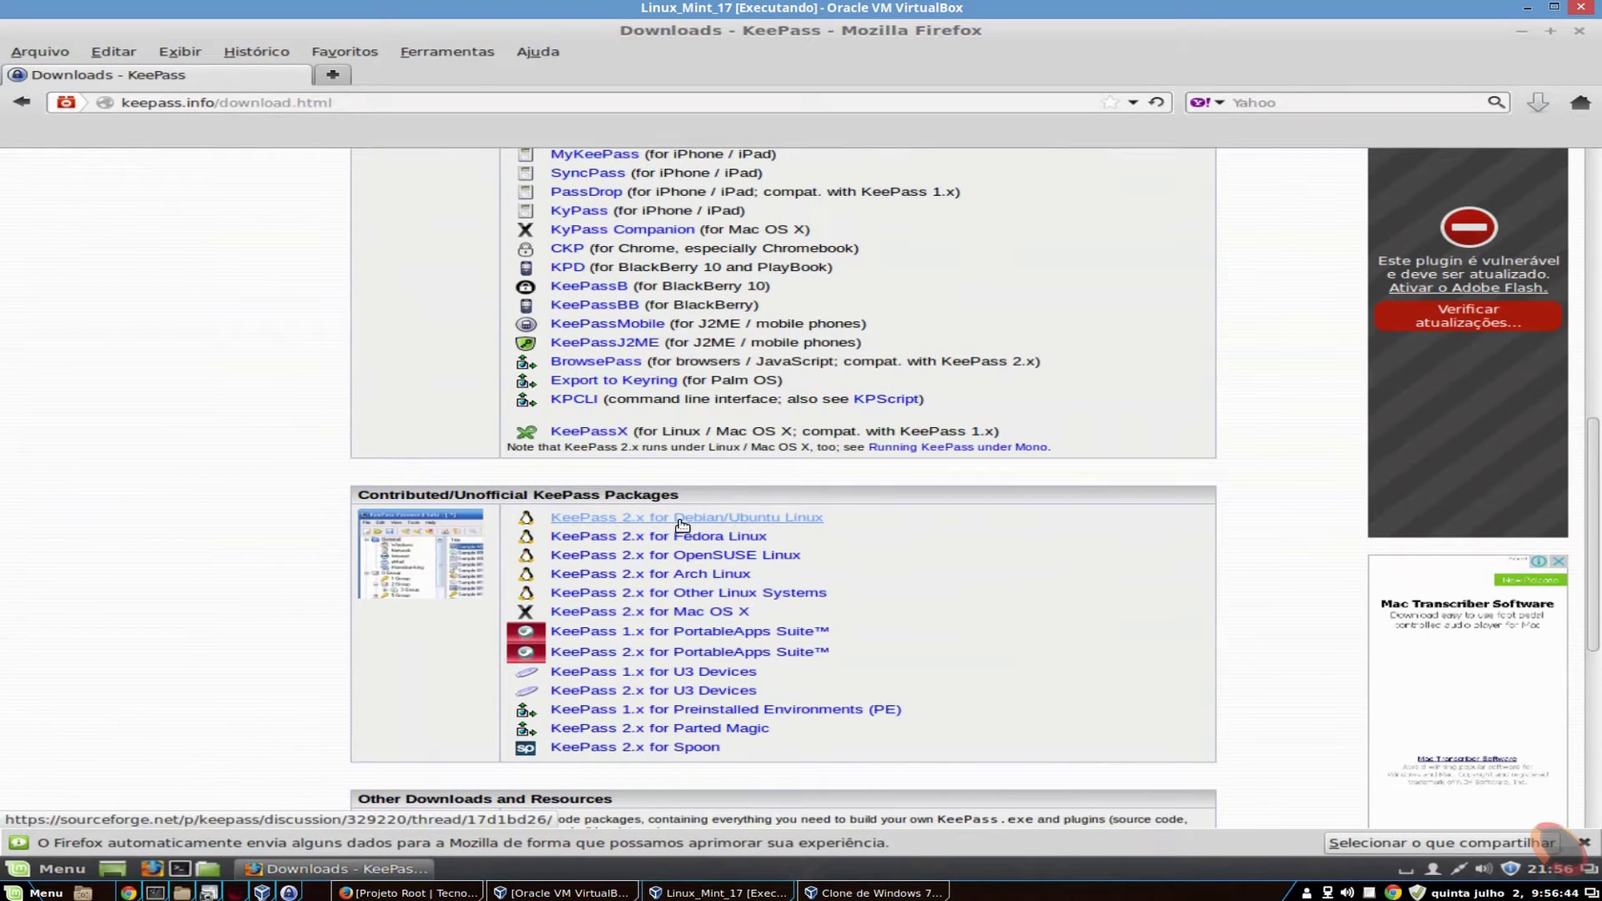
{"action": "left_click", "coordinate": [798, 518]}
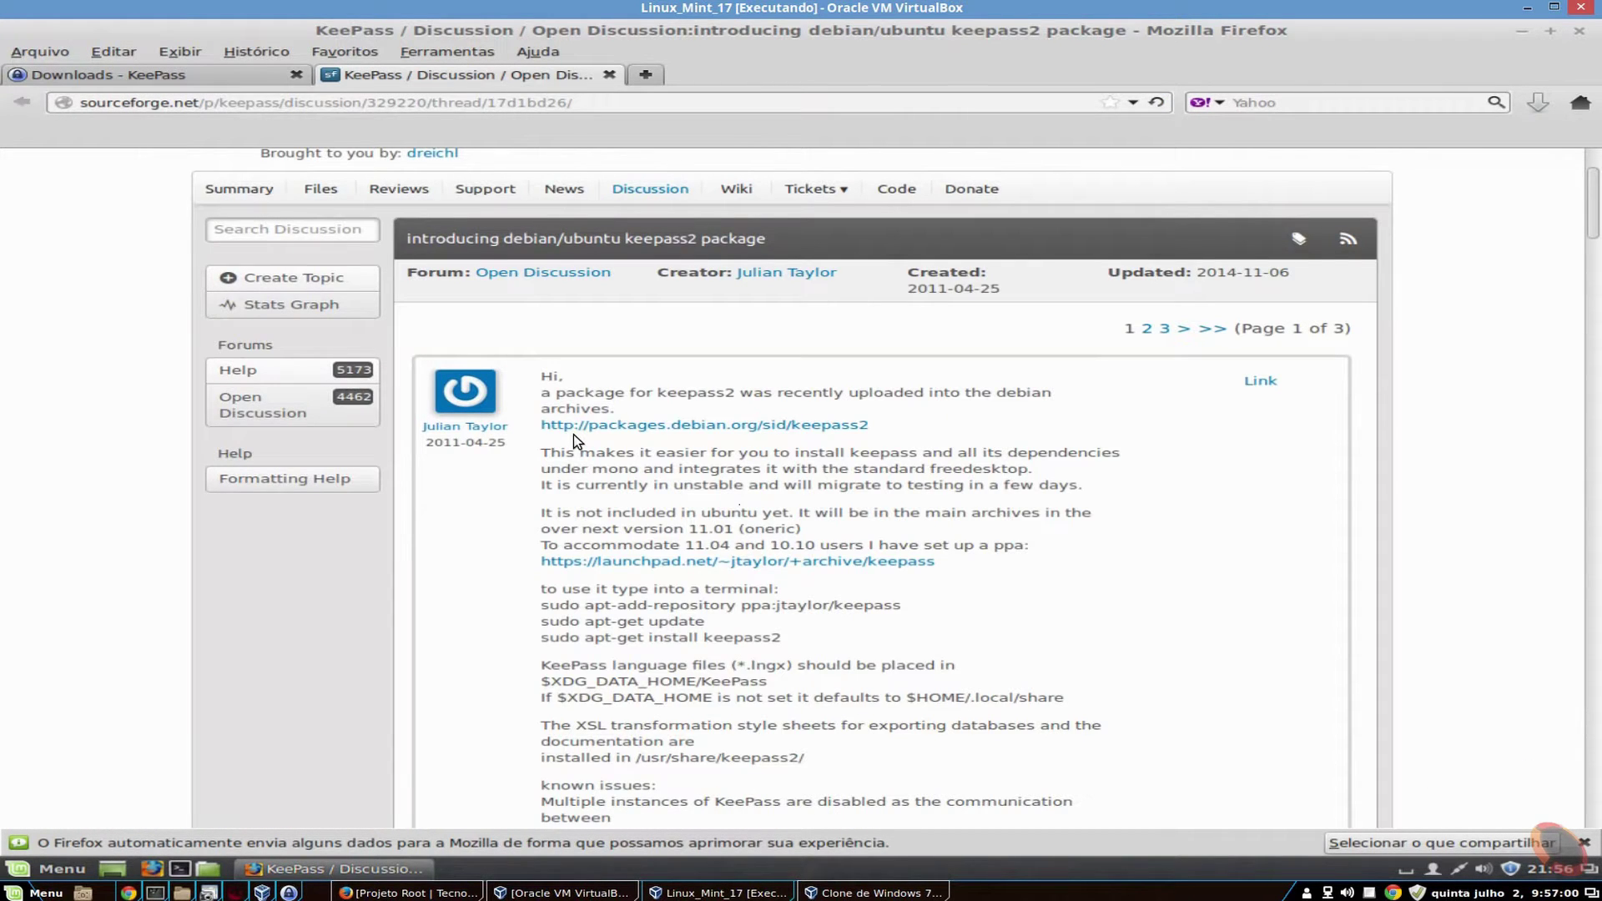
- Copy the 'apt-add-repository ppa:jtaylor/keepass' command and open a terminal
{"action": "scroll", "coordinate": [573, 434], "scroll_direction": "down", "scroll_amount": 1}
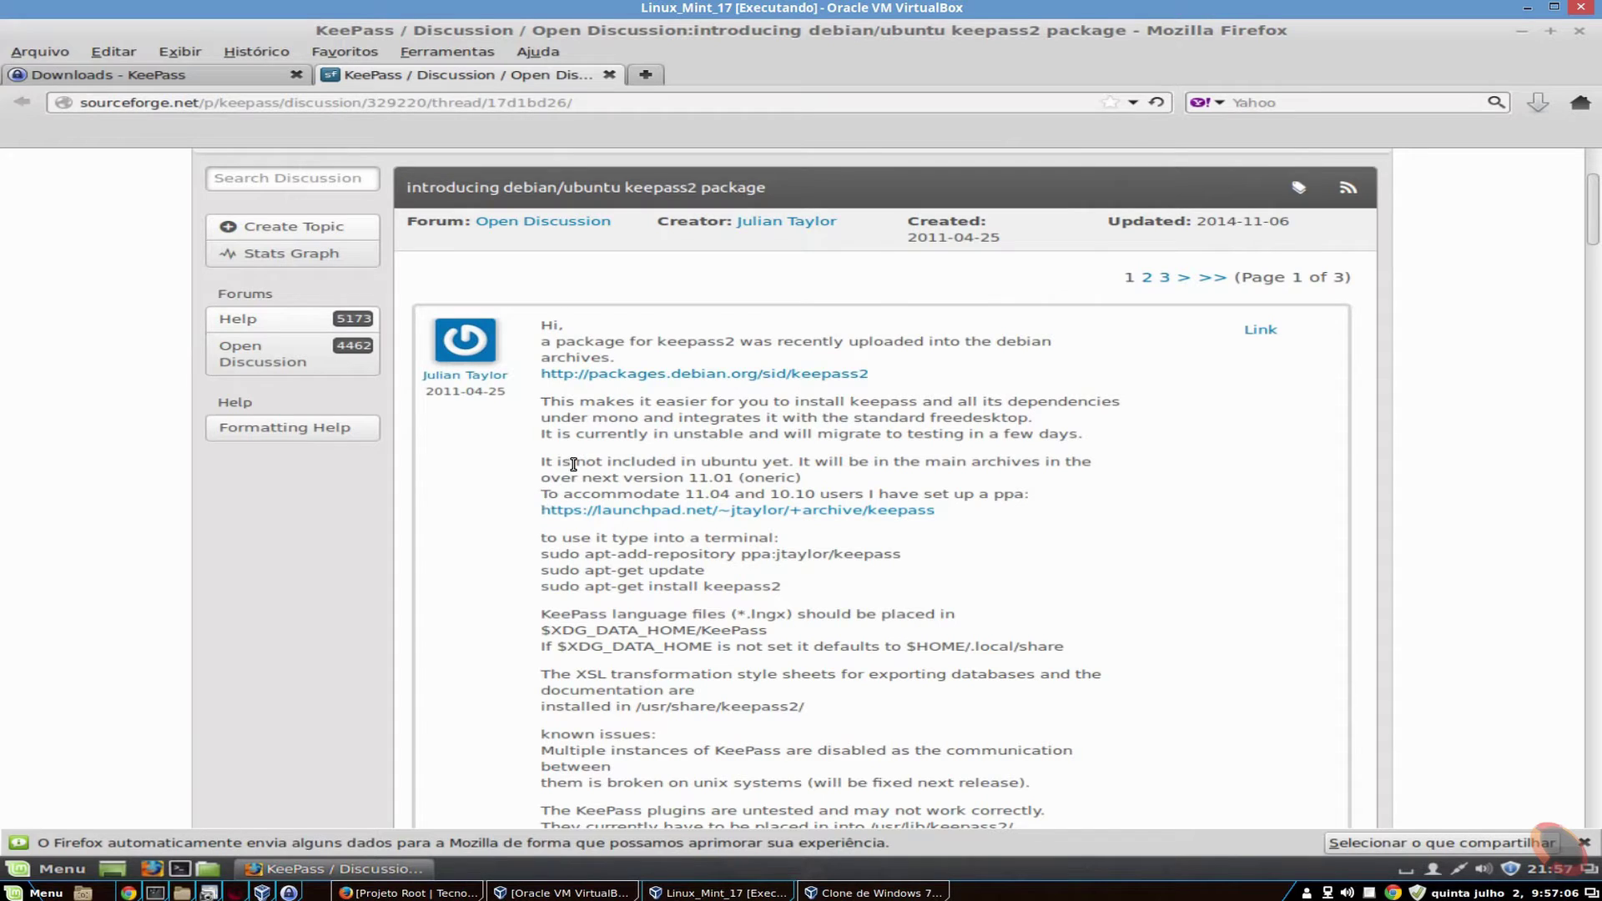
{"action": "scroll", "coordinate": [573, 464], "scroll_direction": "down", "scroll_amount": 4}
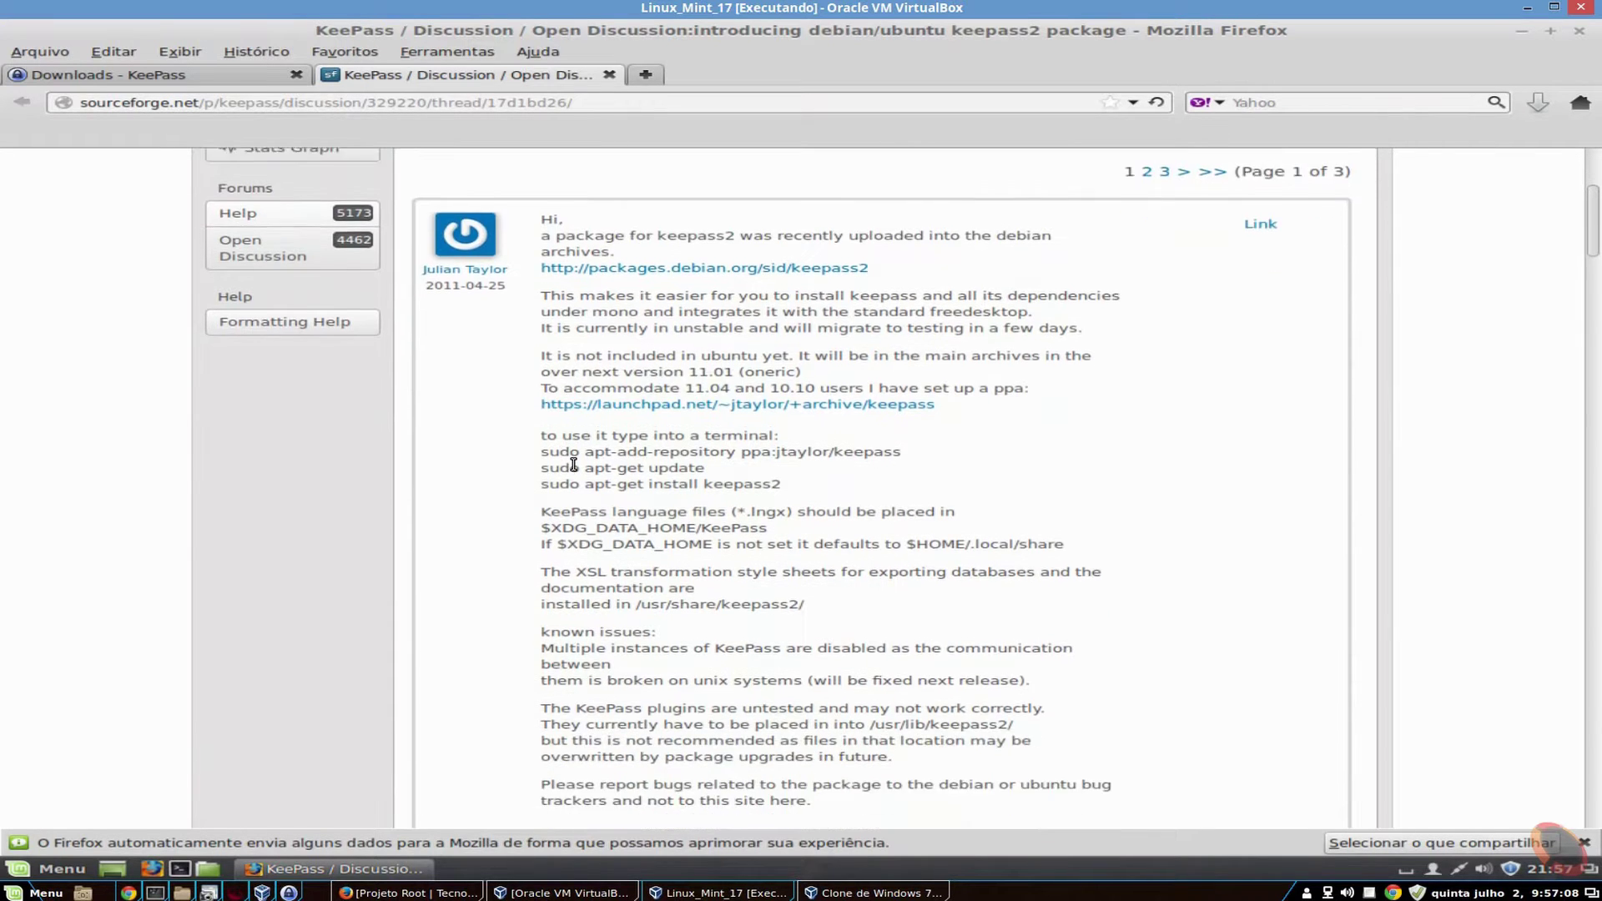
{"action": "scroll", "coordinate": [574, 465], "scroll_direction": "up", "scroll_amount": 4}
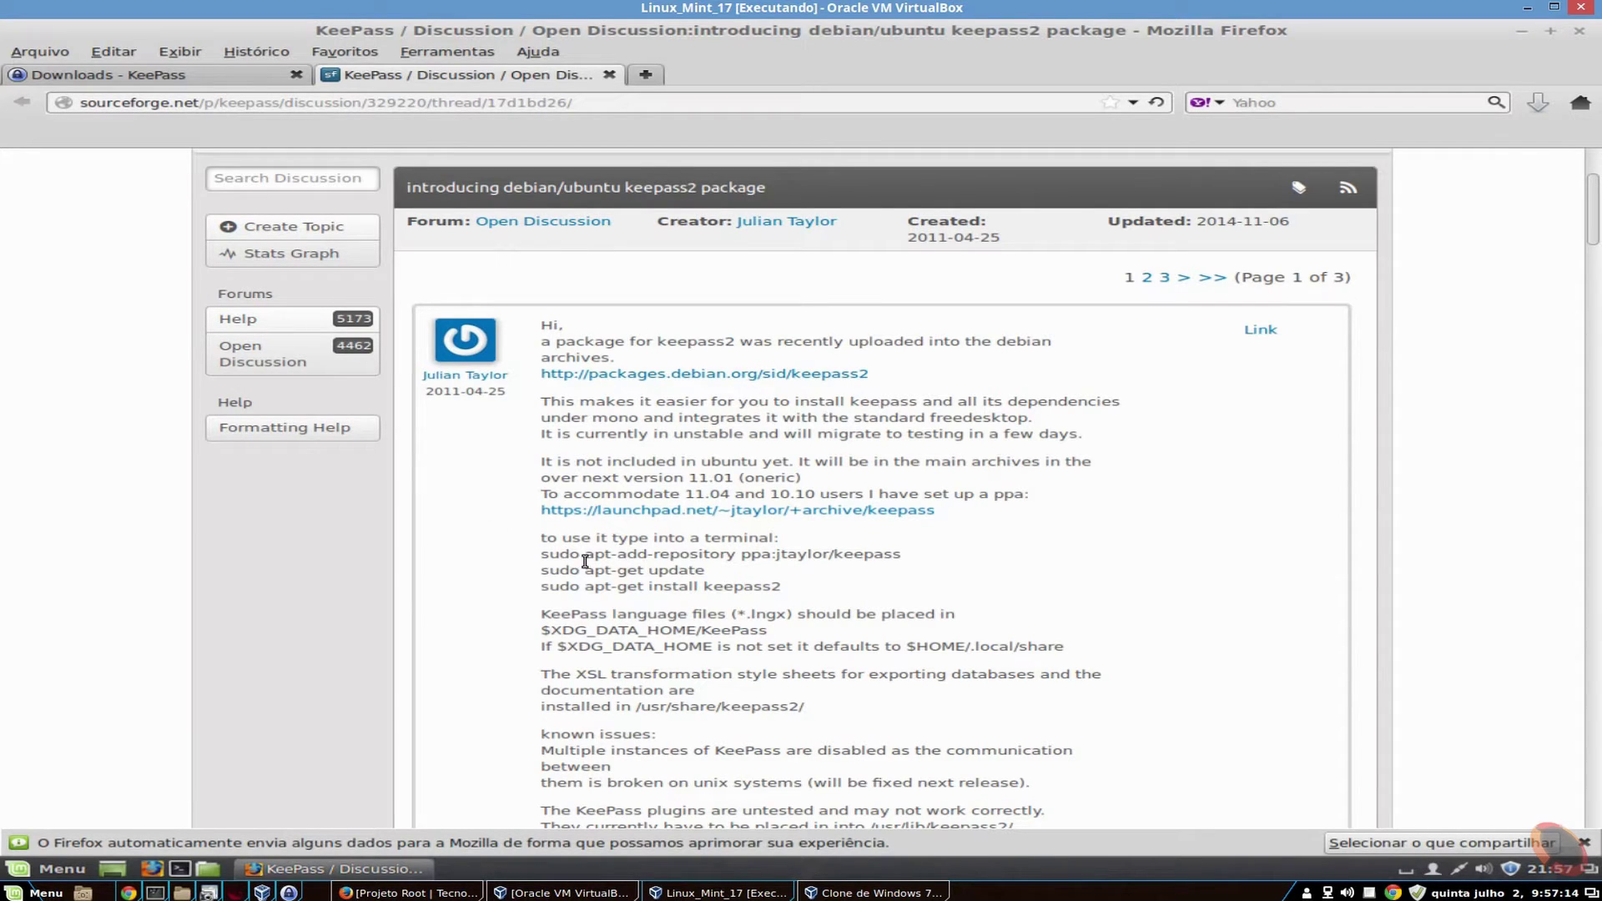
{"action": "left_click_drag", "start_coordinate": [589, 554], "coordinate": [887, 554]}
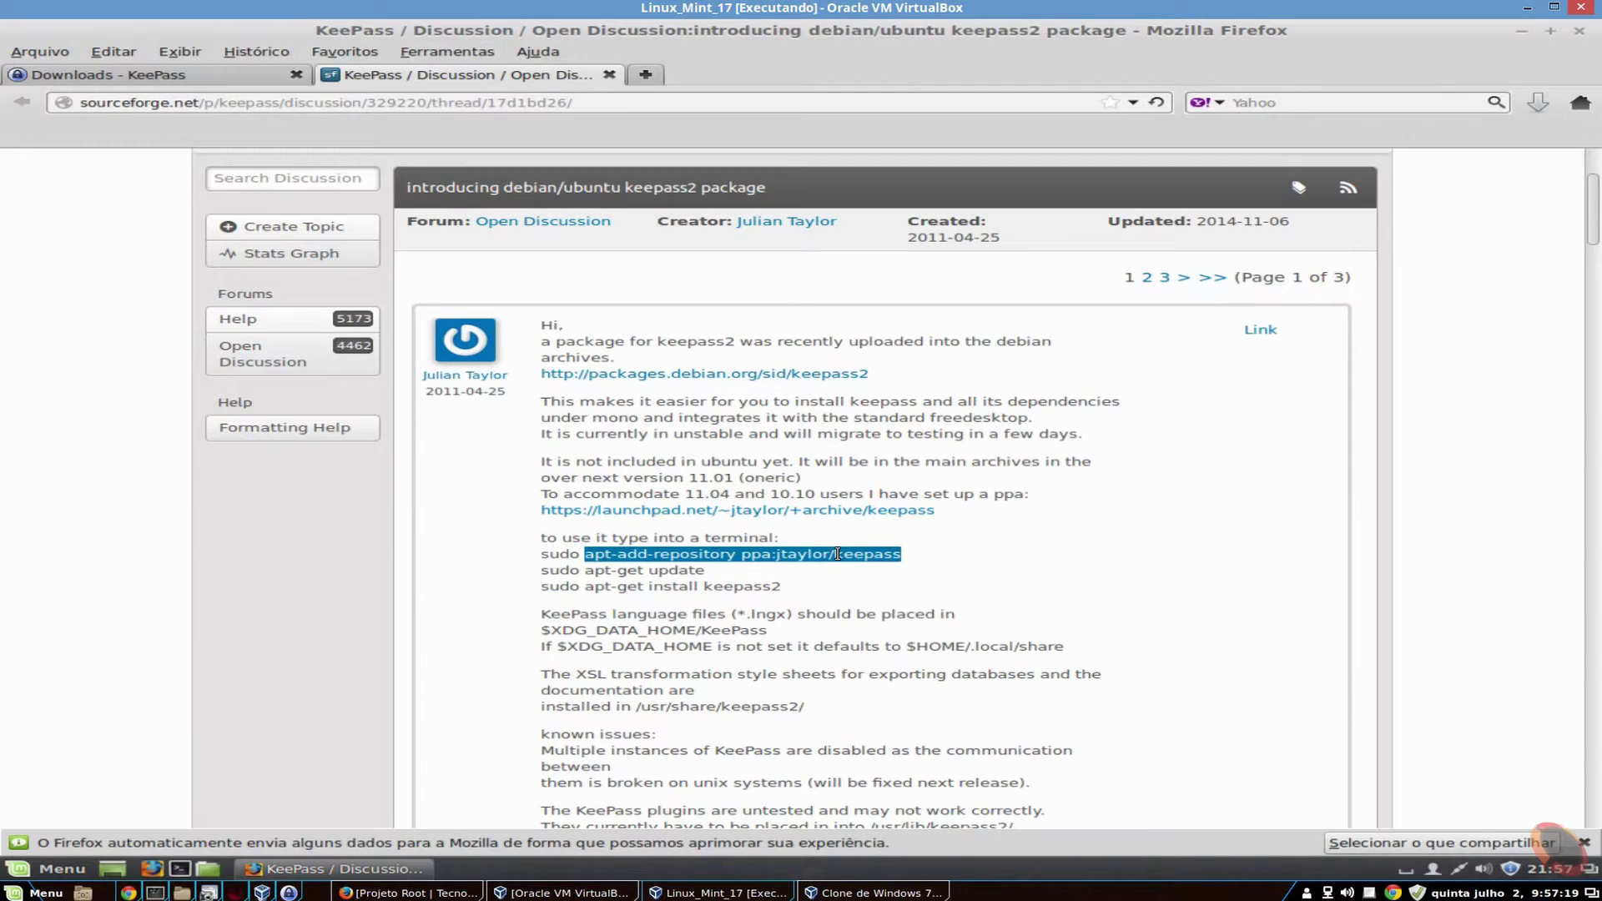
{"action": "right_click", "coordinate": [811, 550]}
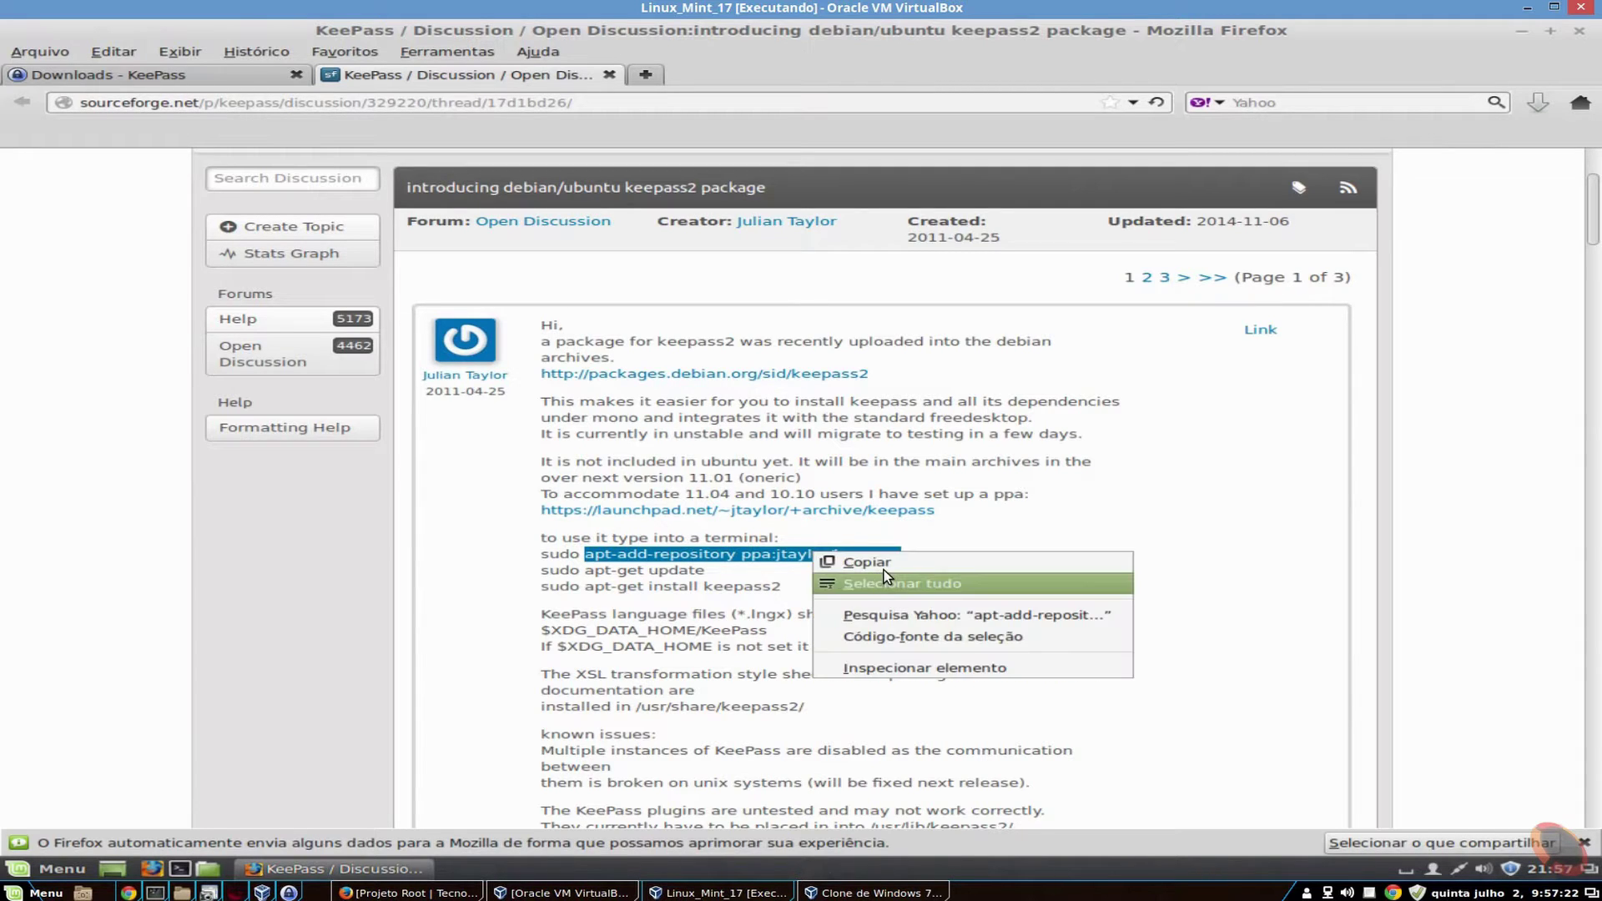
{"action": "left_click", "coordinate": [868, 564]}
{"action": "key", "text": "ctrl+alt+t"}
- As root via su, add the ppa:jtaylor/keepass repository using the pasted command
{"action": "type", "text": "su"}
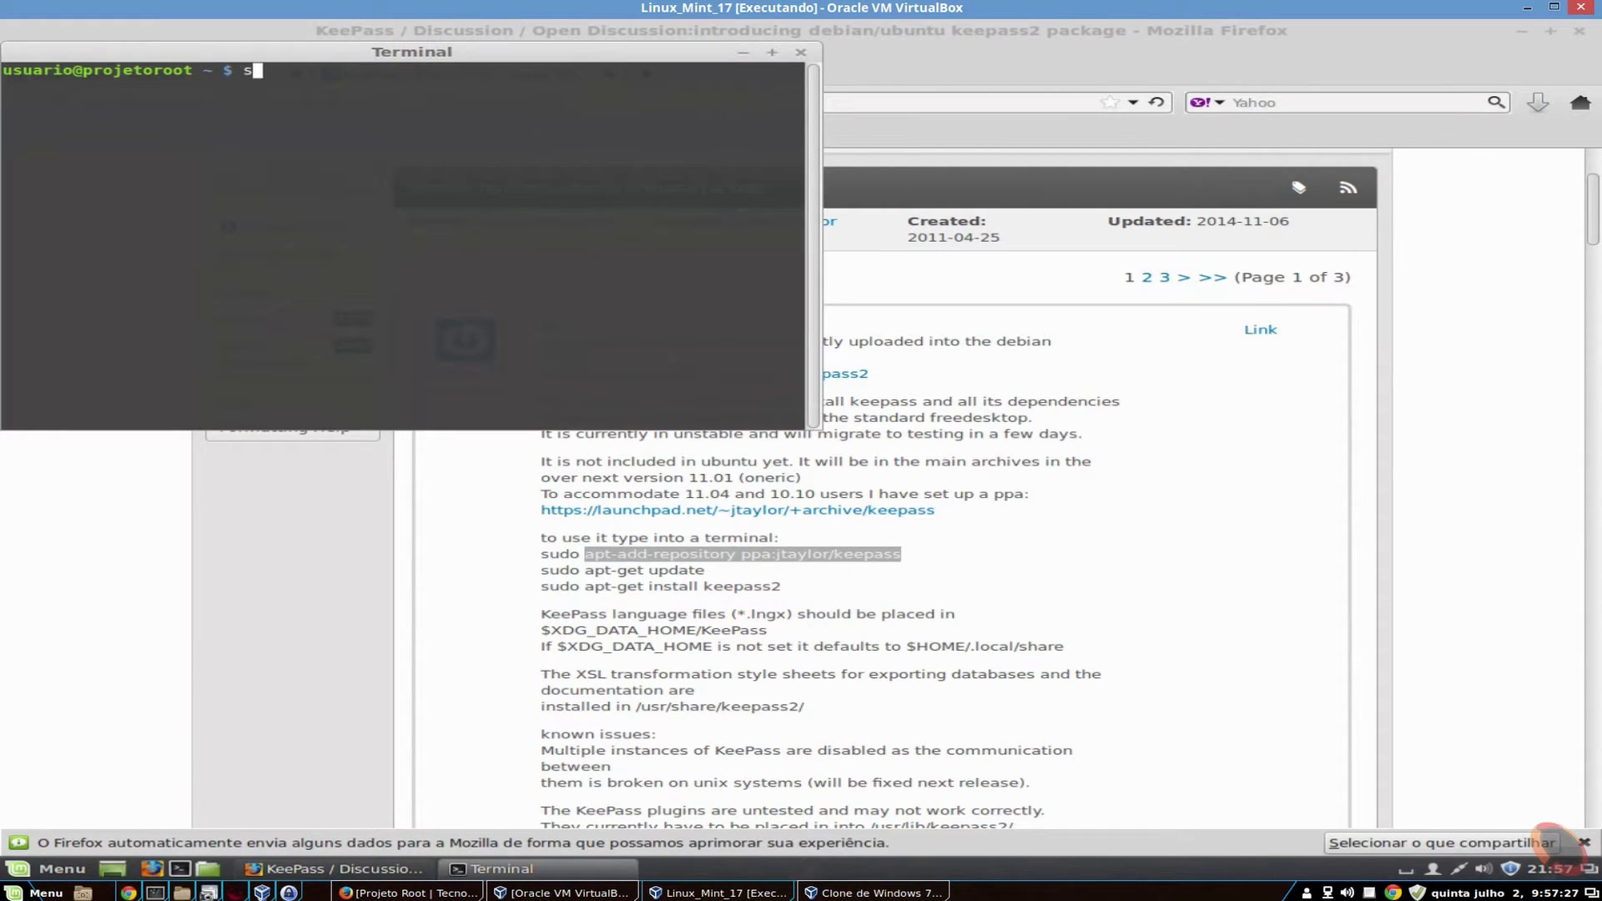
{"action": "key", "text": "Return"}
{"action": "key", "text": "Return"}
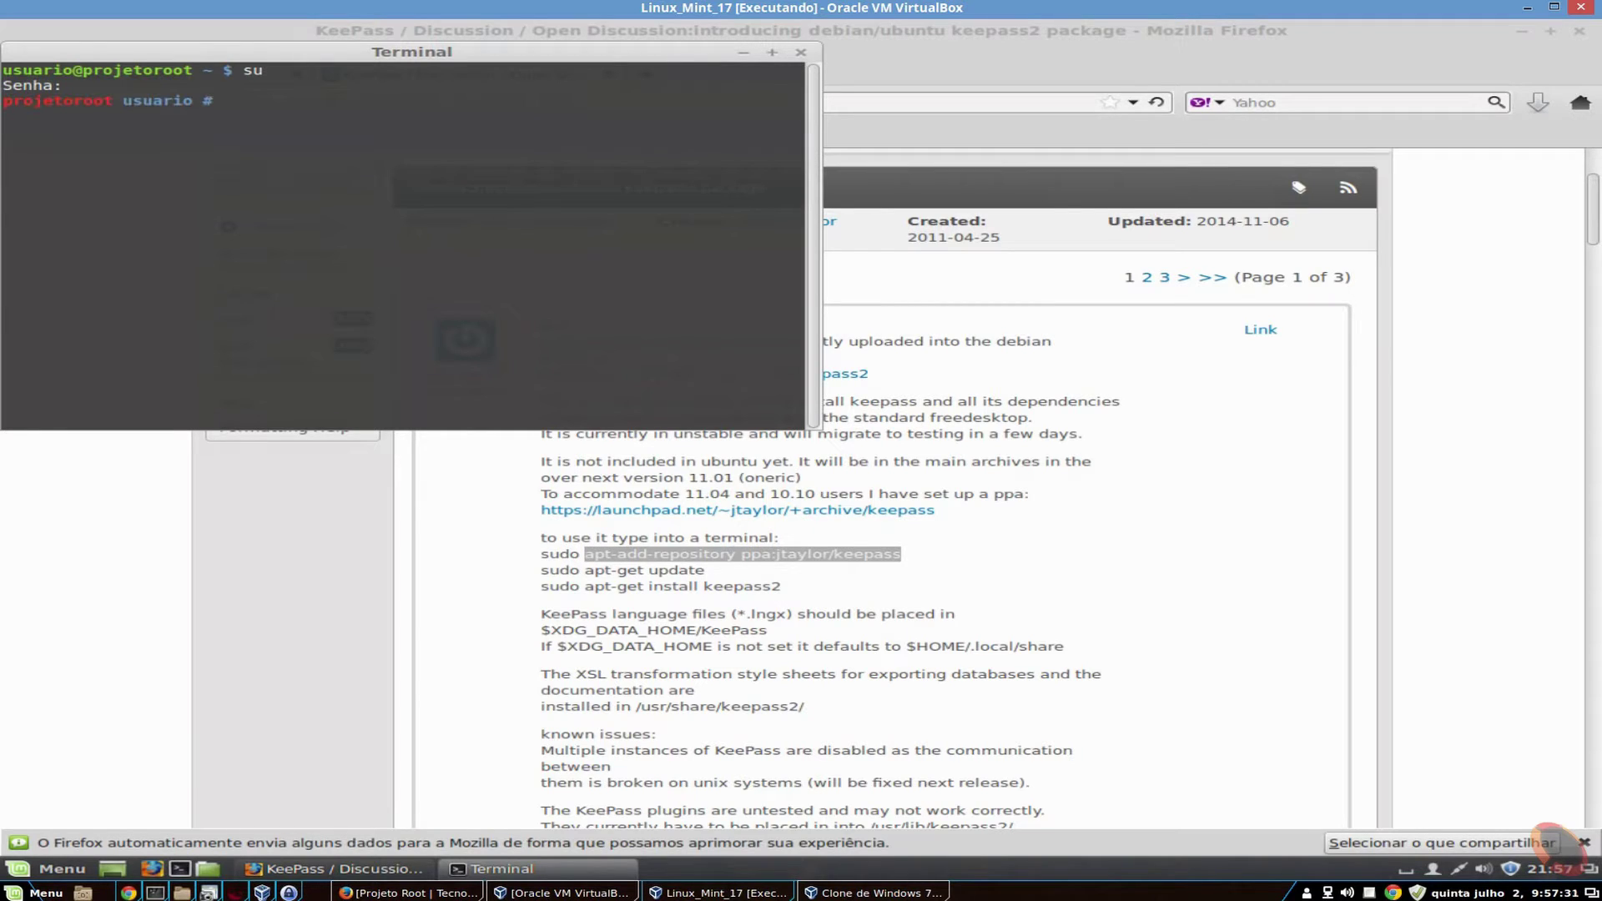
{"action": "right_click", "coordinate": [507, 132]}
{"action": "left_click", "coordinate": [552, 243]}
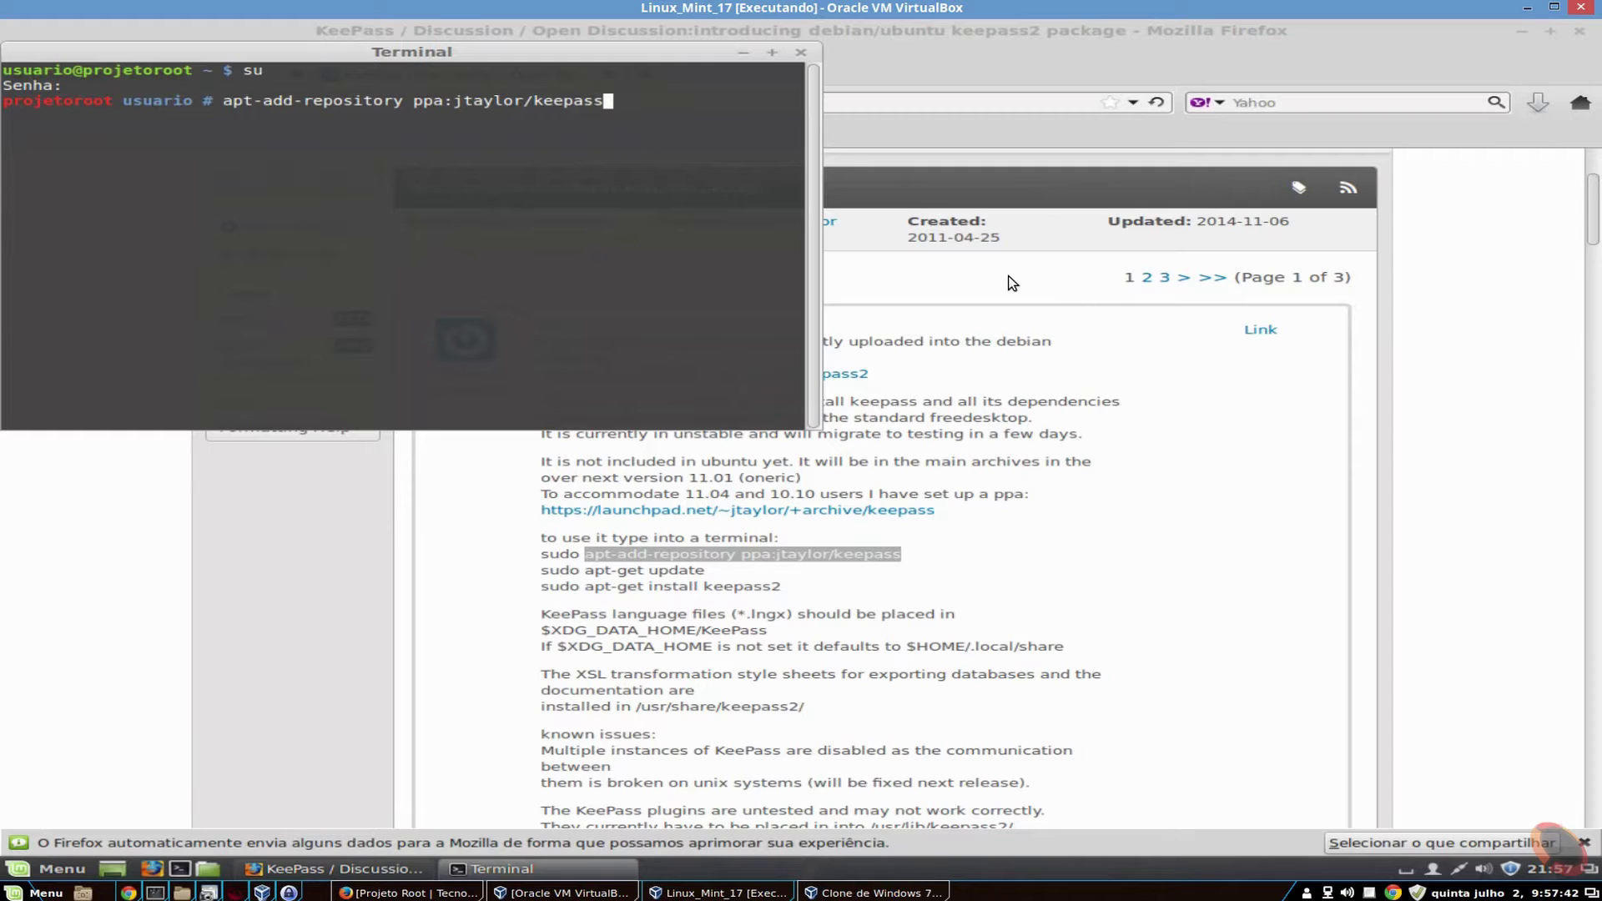
{"action": "key", "text": "Return"}
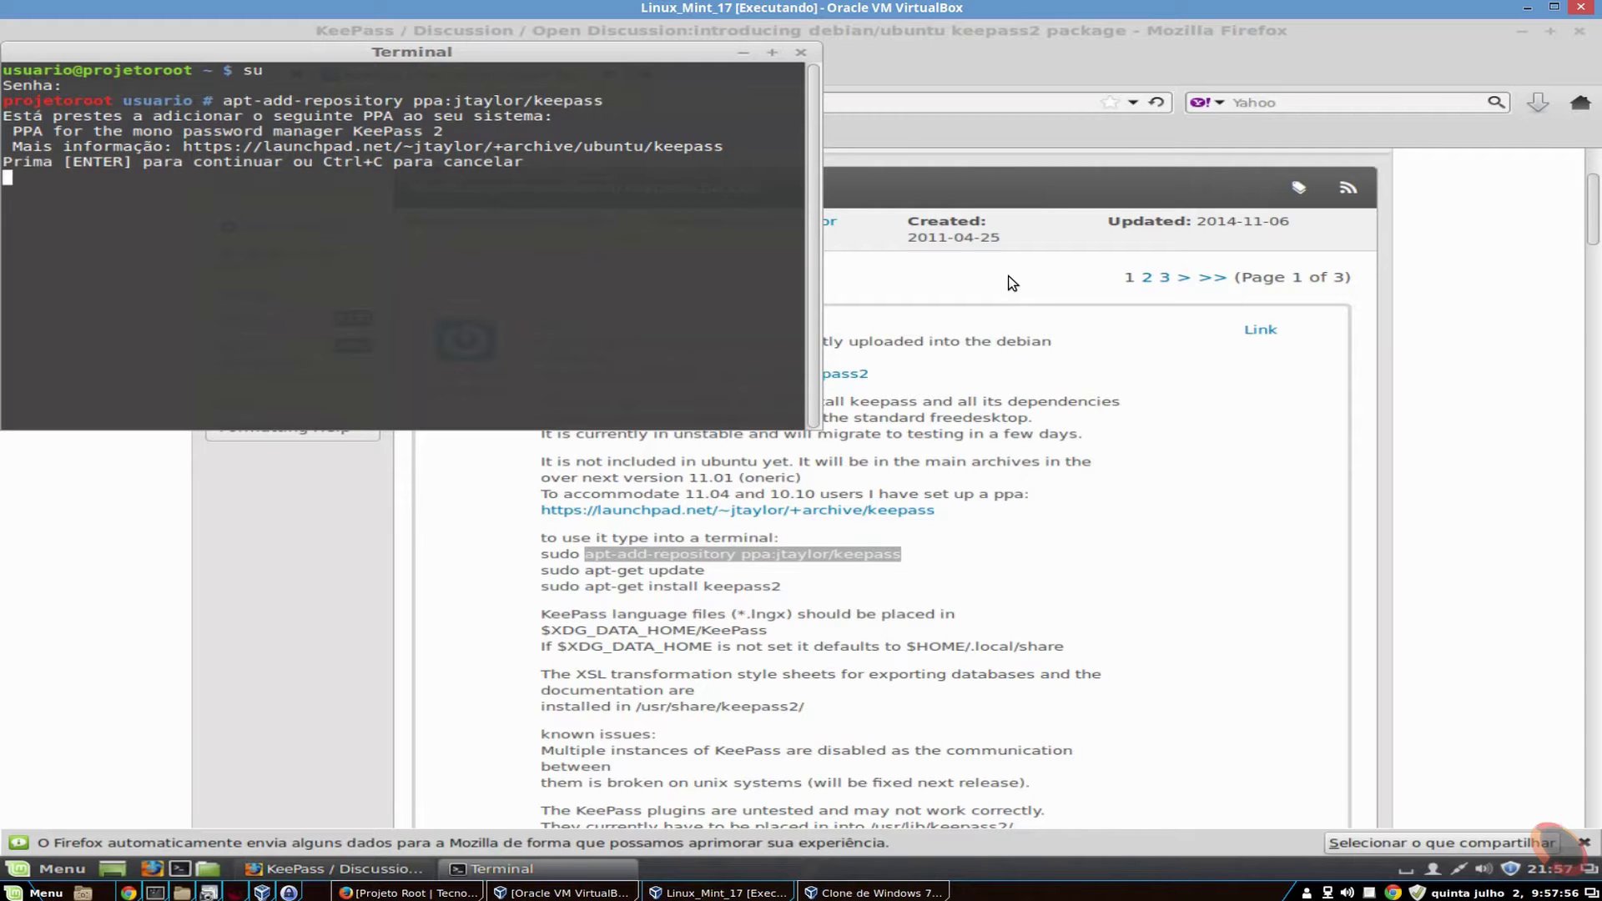
{"action": "key", "text": "Return"}
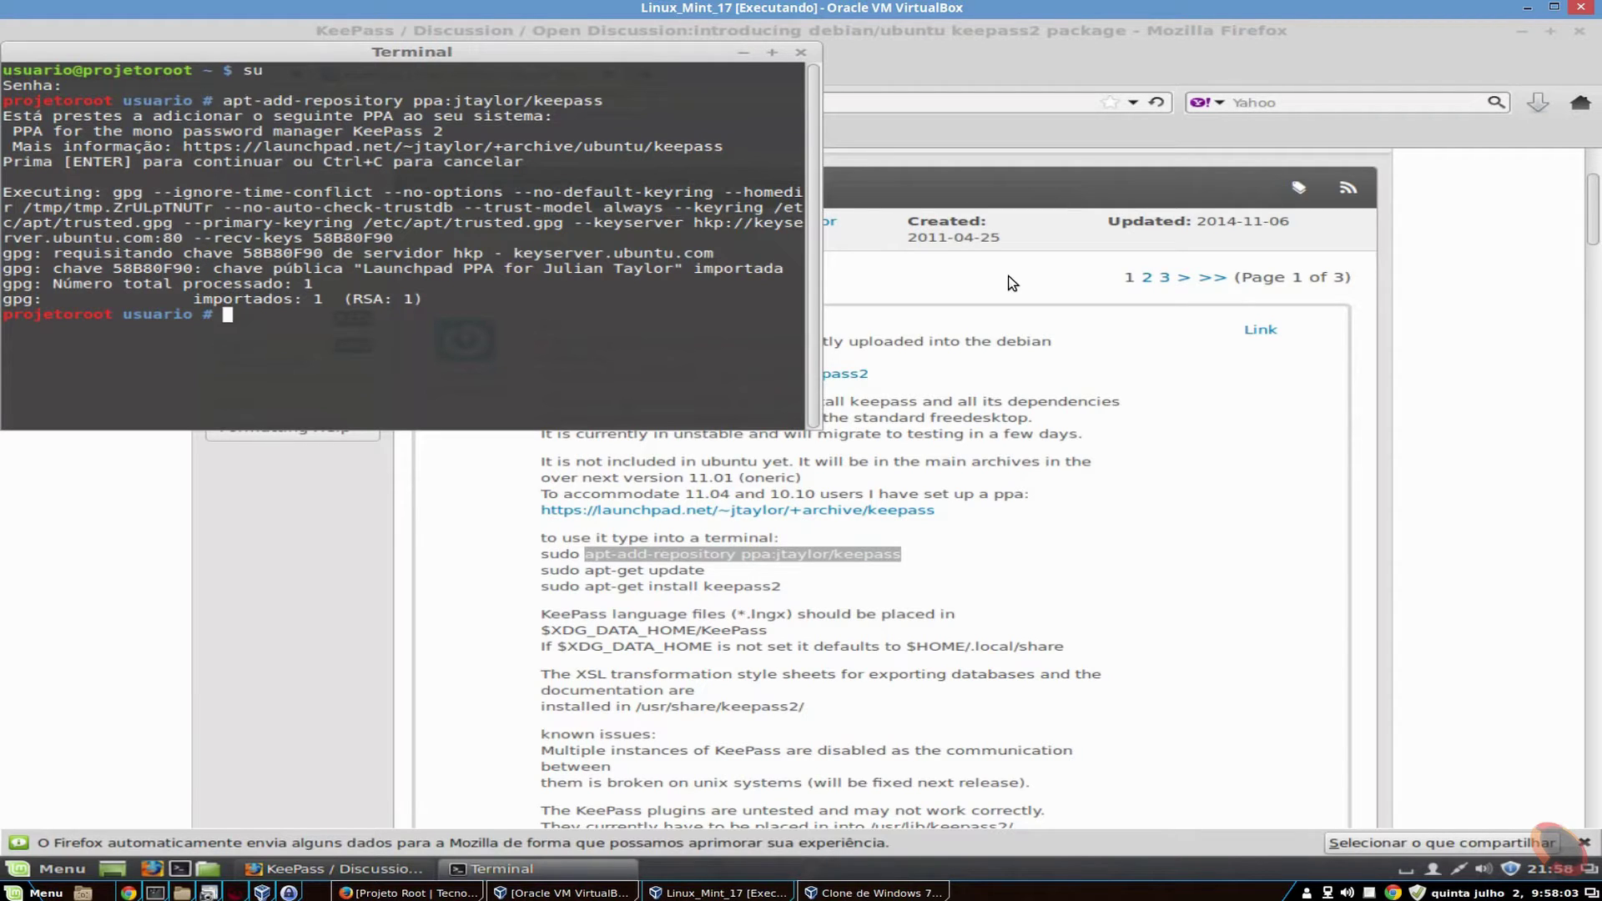
- Refresh the package lists with apt-get update and begin an apt-get install command
{"action": "type", "text": "apt-get update"}
{"action": "key", "text": "Return"}
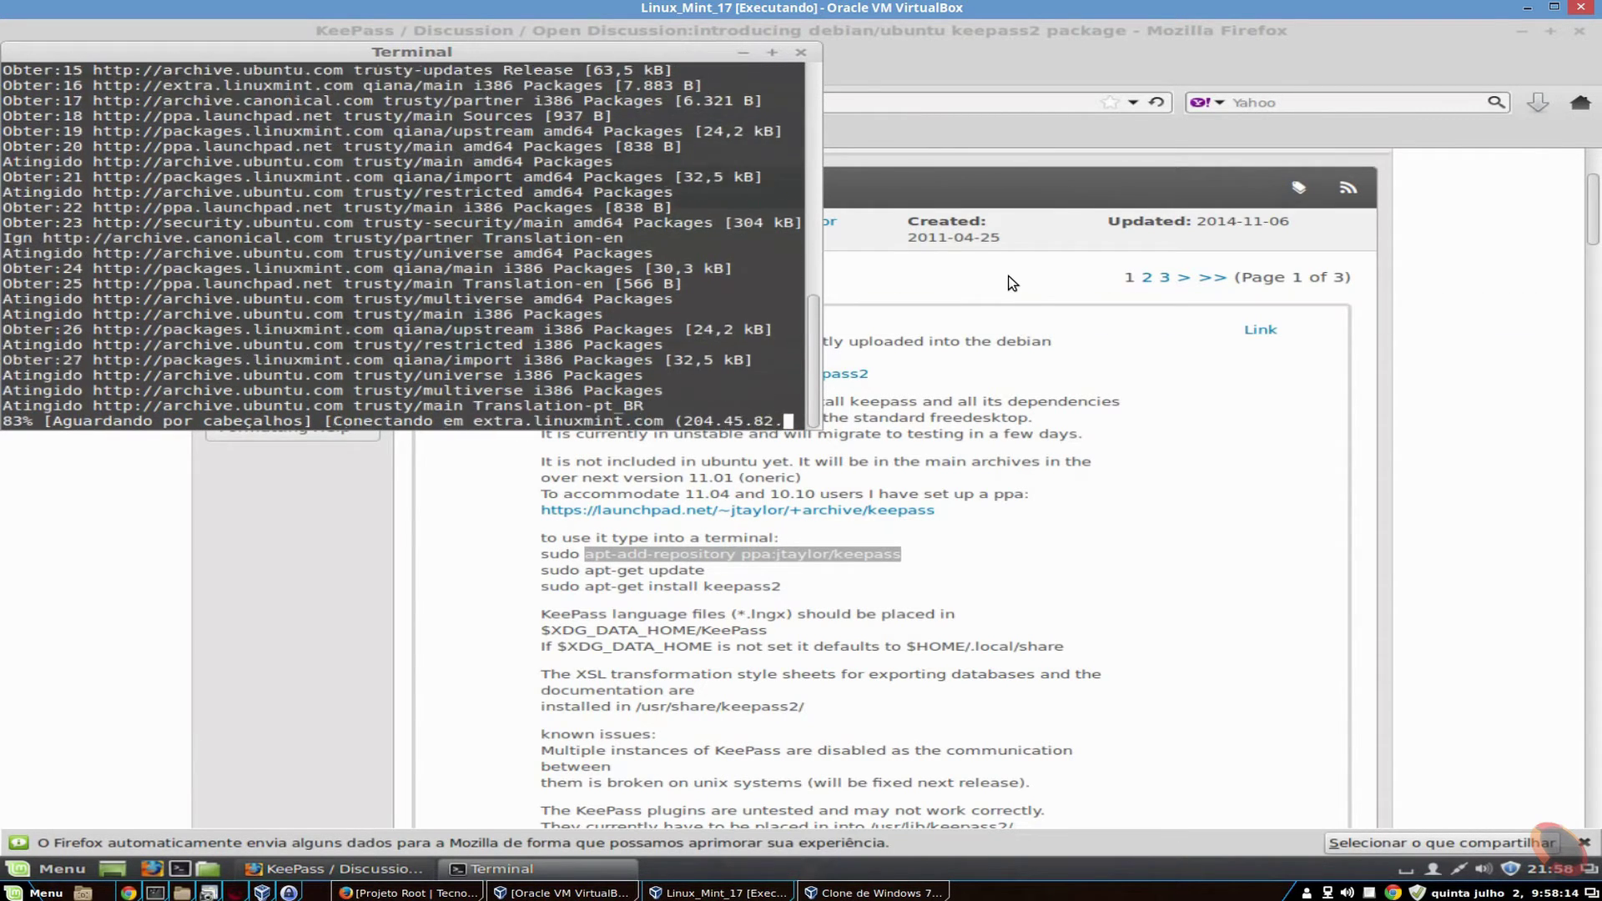
{"action": "type", "text": "apt-get "}
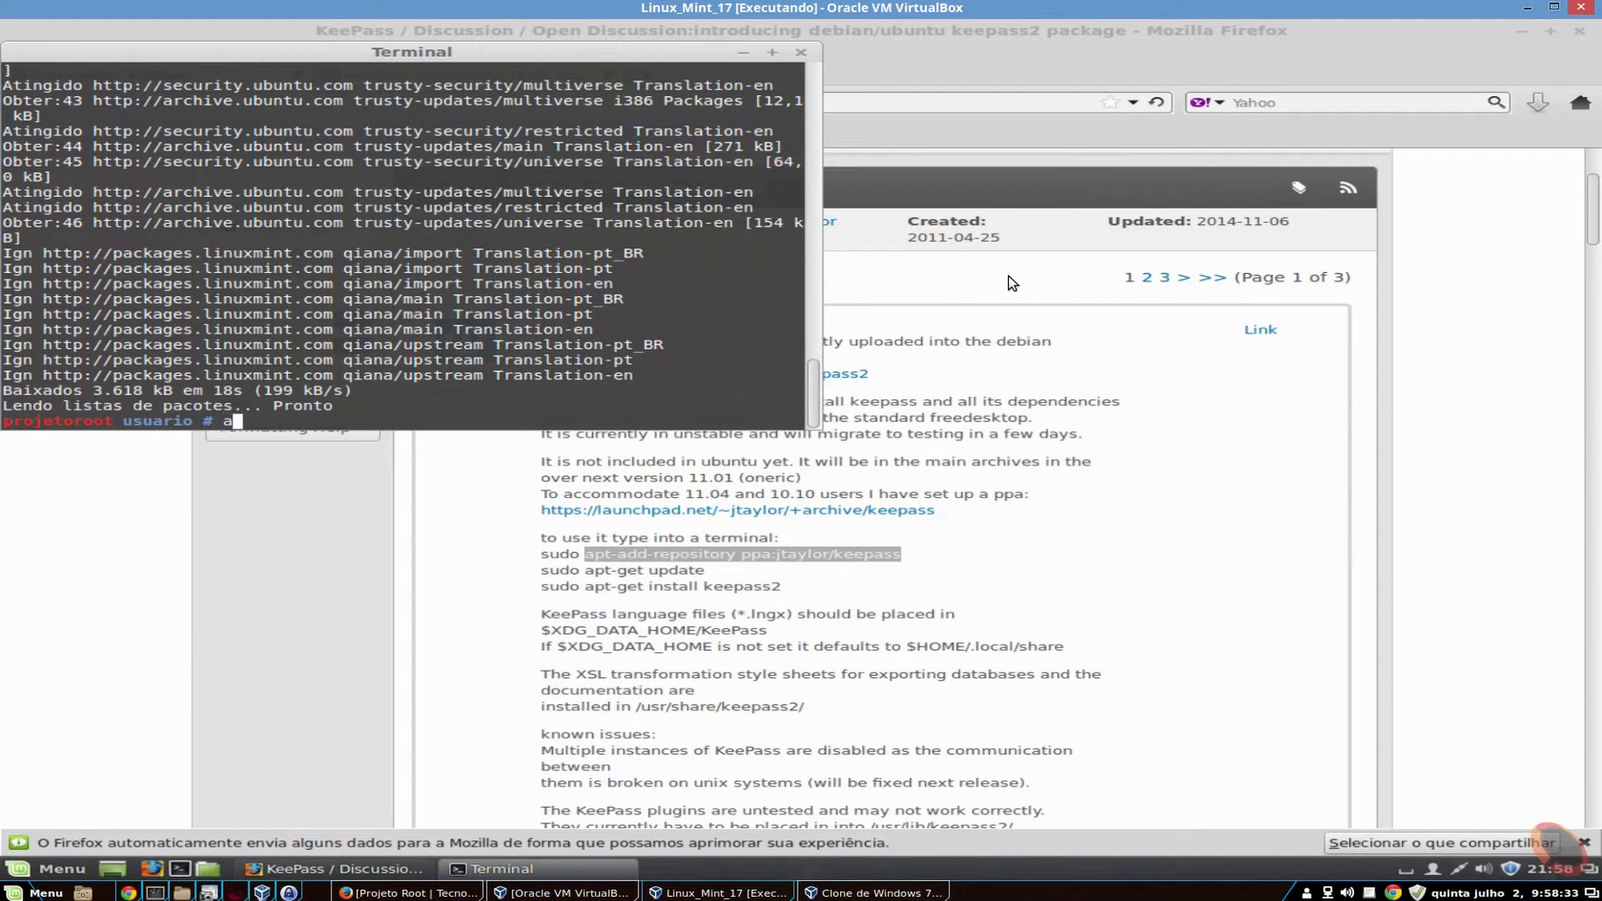
{"action": "type", "text": "install keepass2"}
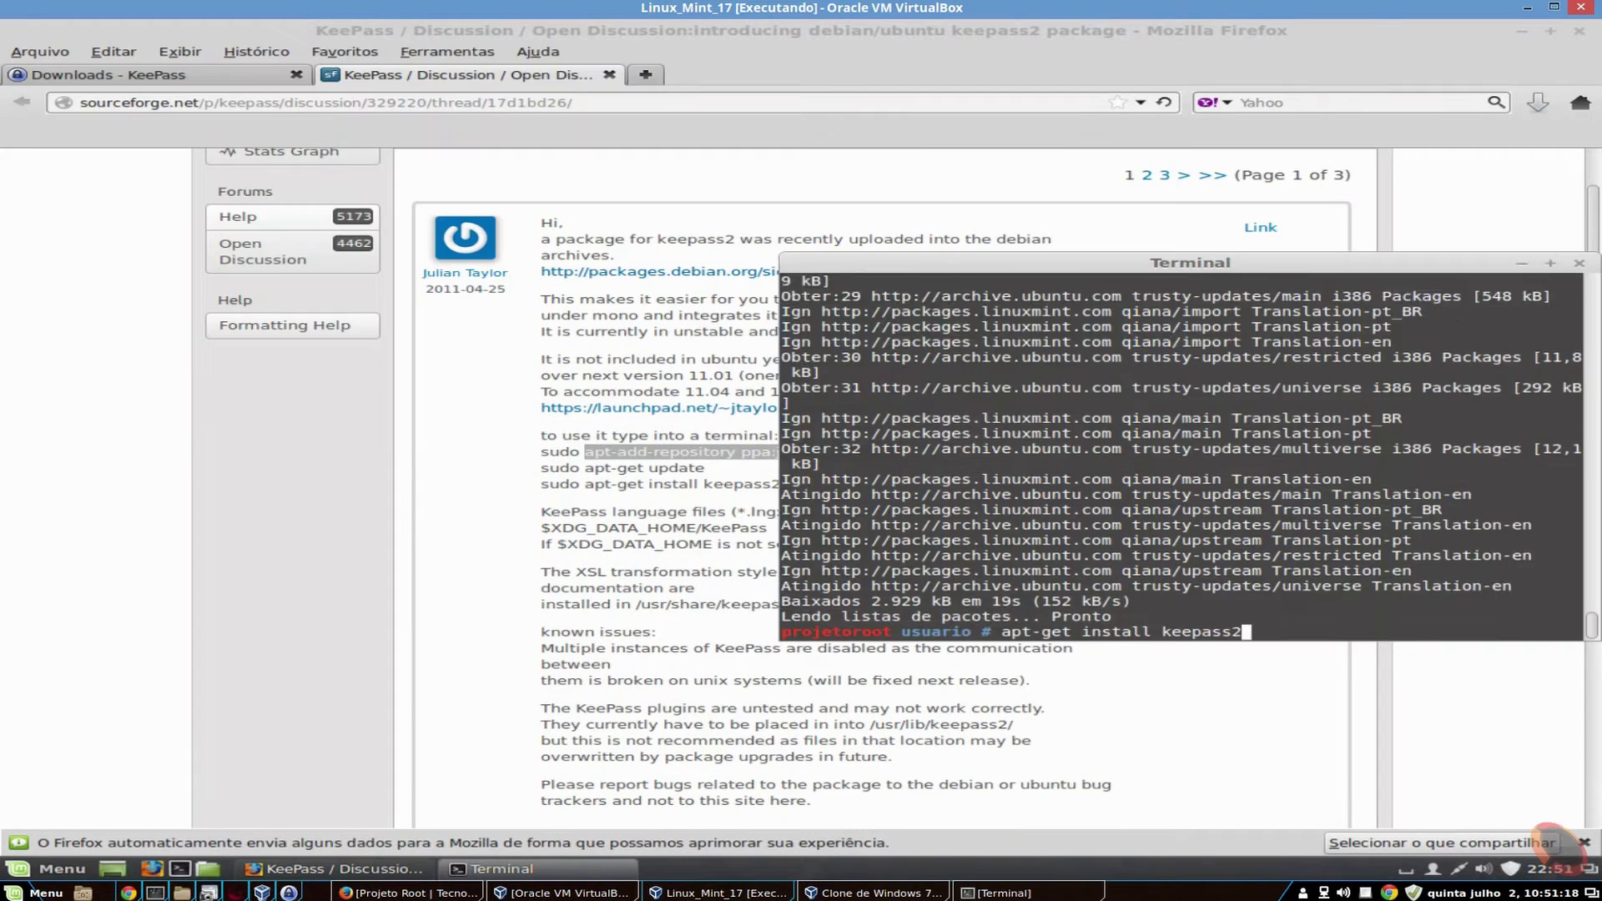
- Install keepass2 2.29 with its Mono libraries, confirming the package list
{"action": "key", "text": "Return"}
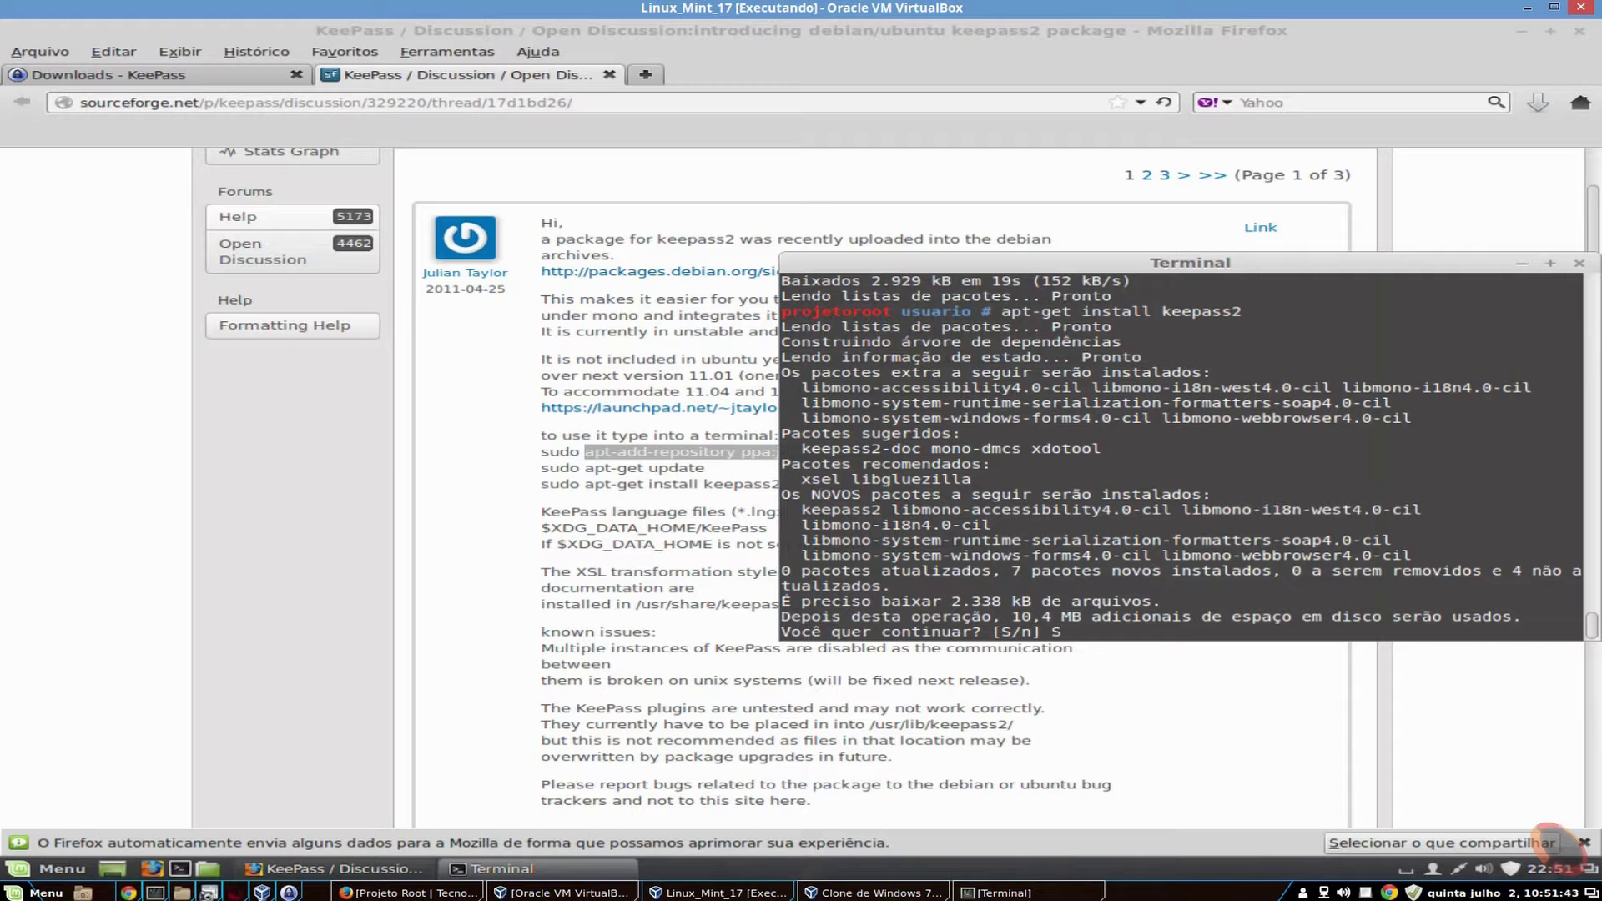
{"action": "key", "text": "Return"}
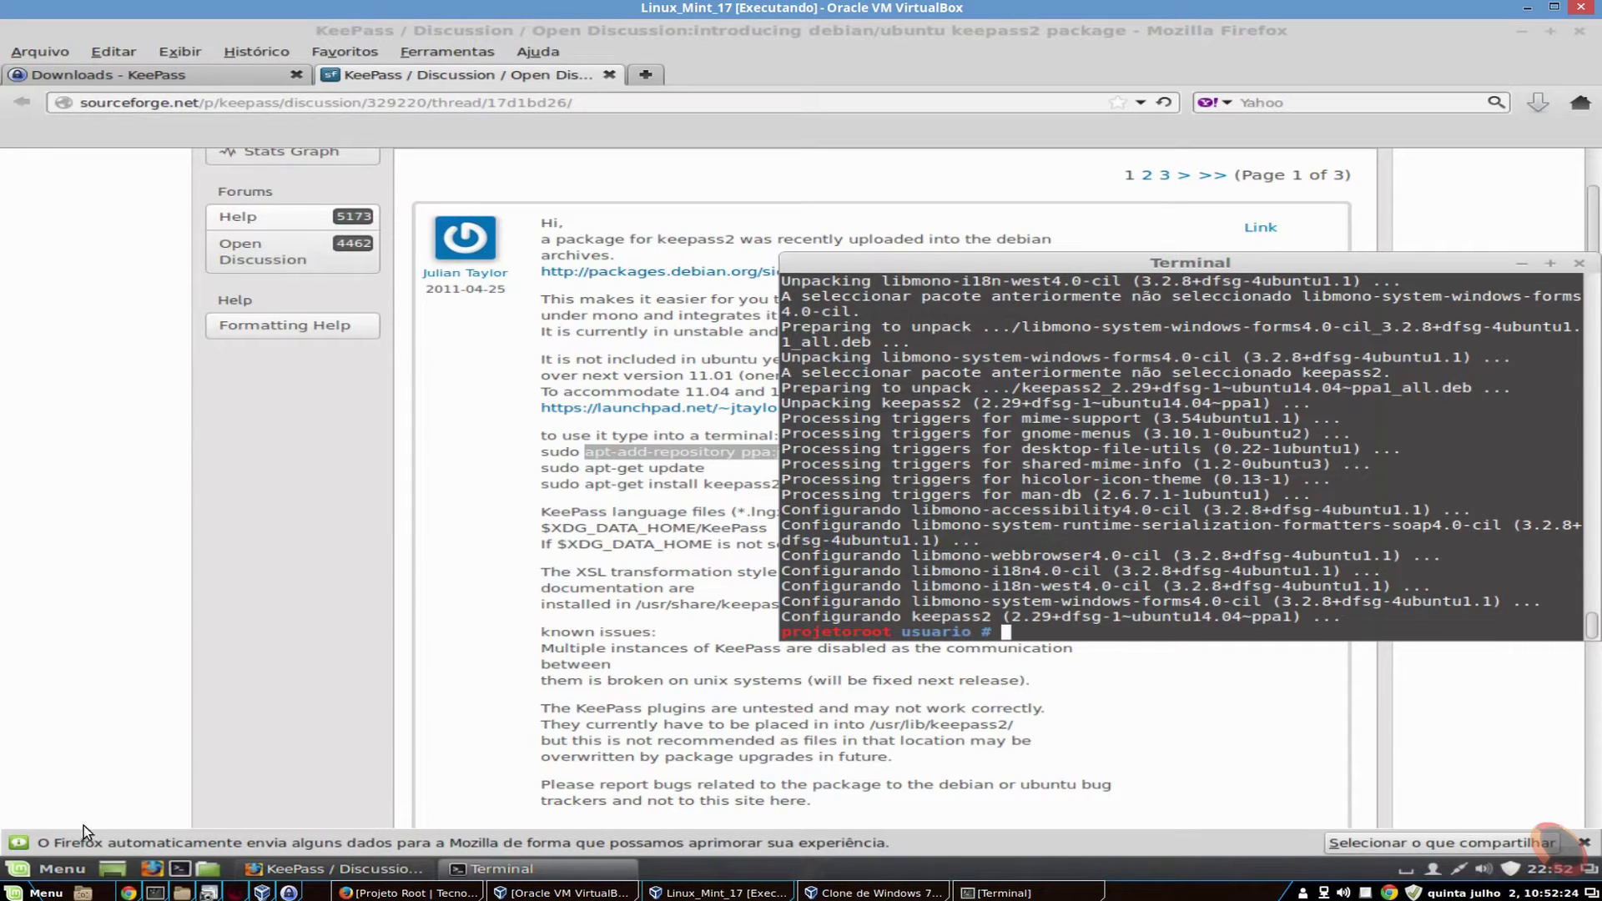
{"action": "left_click", "coordinate": [58, 864]}
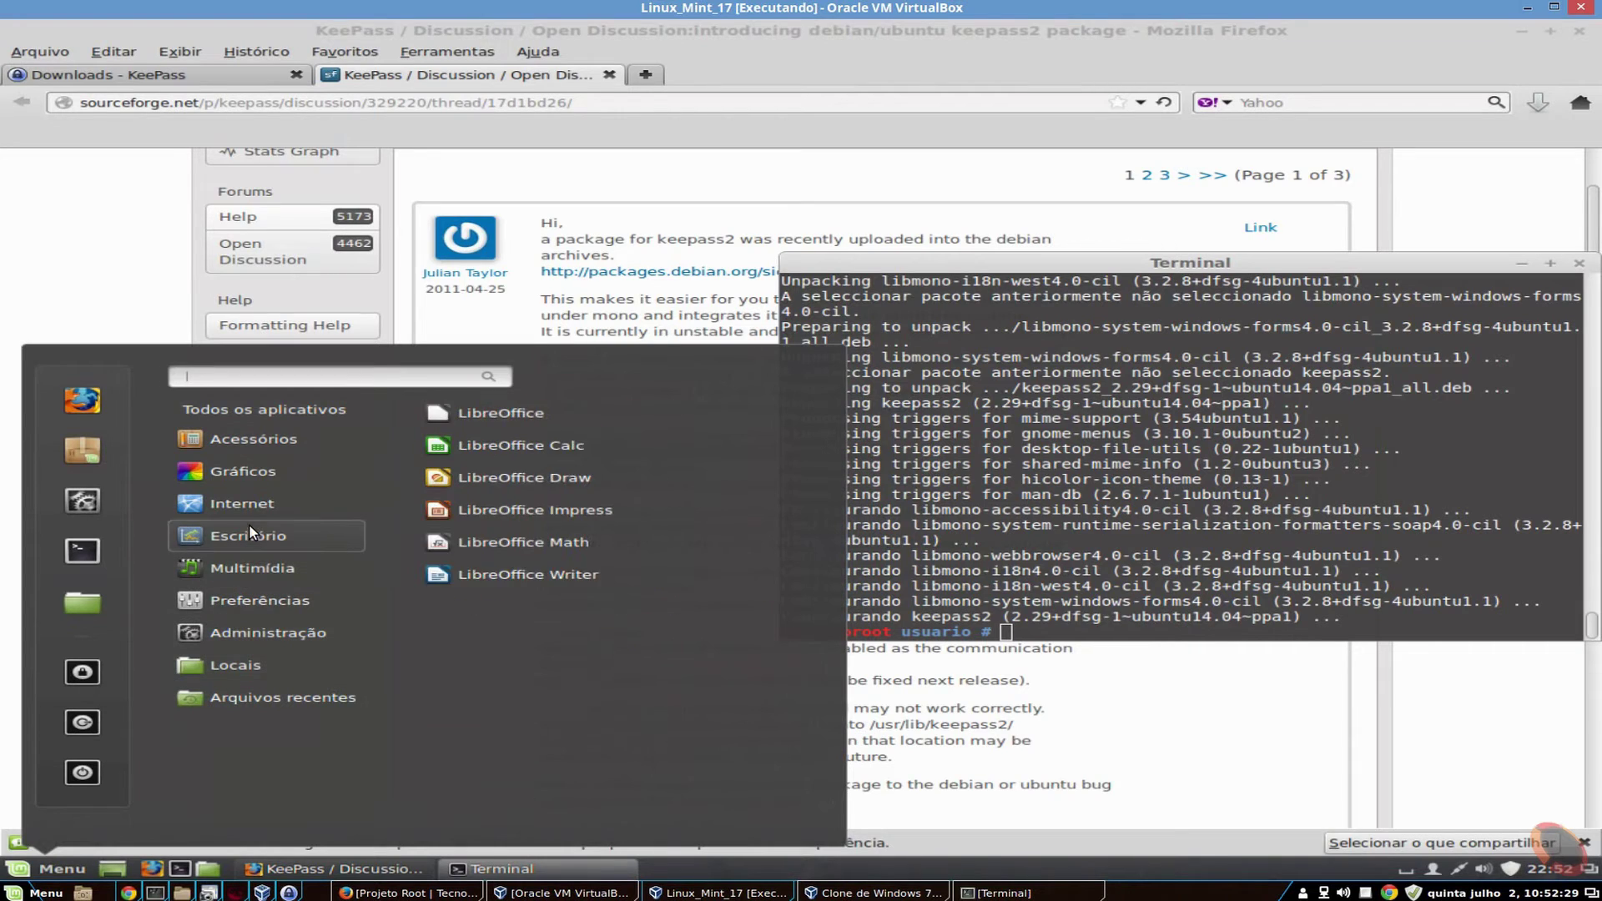
{"action": "mouse_move", "coordinate": [262, 446]}
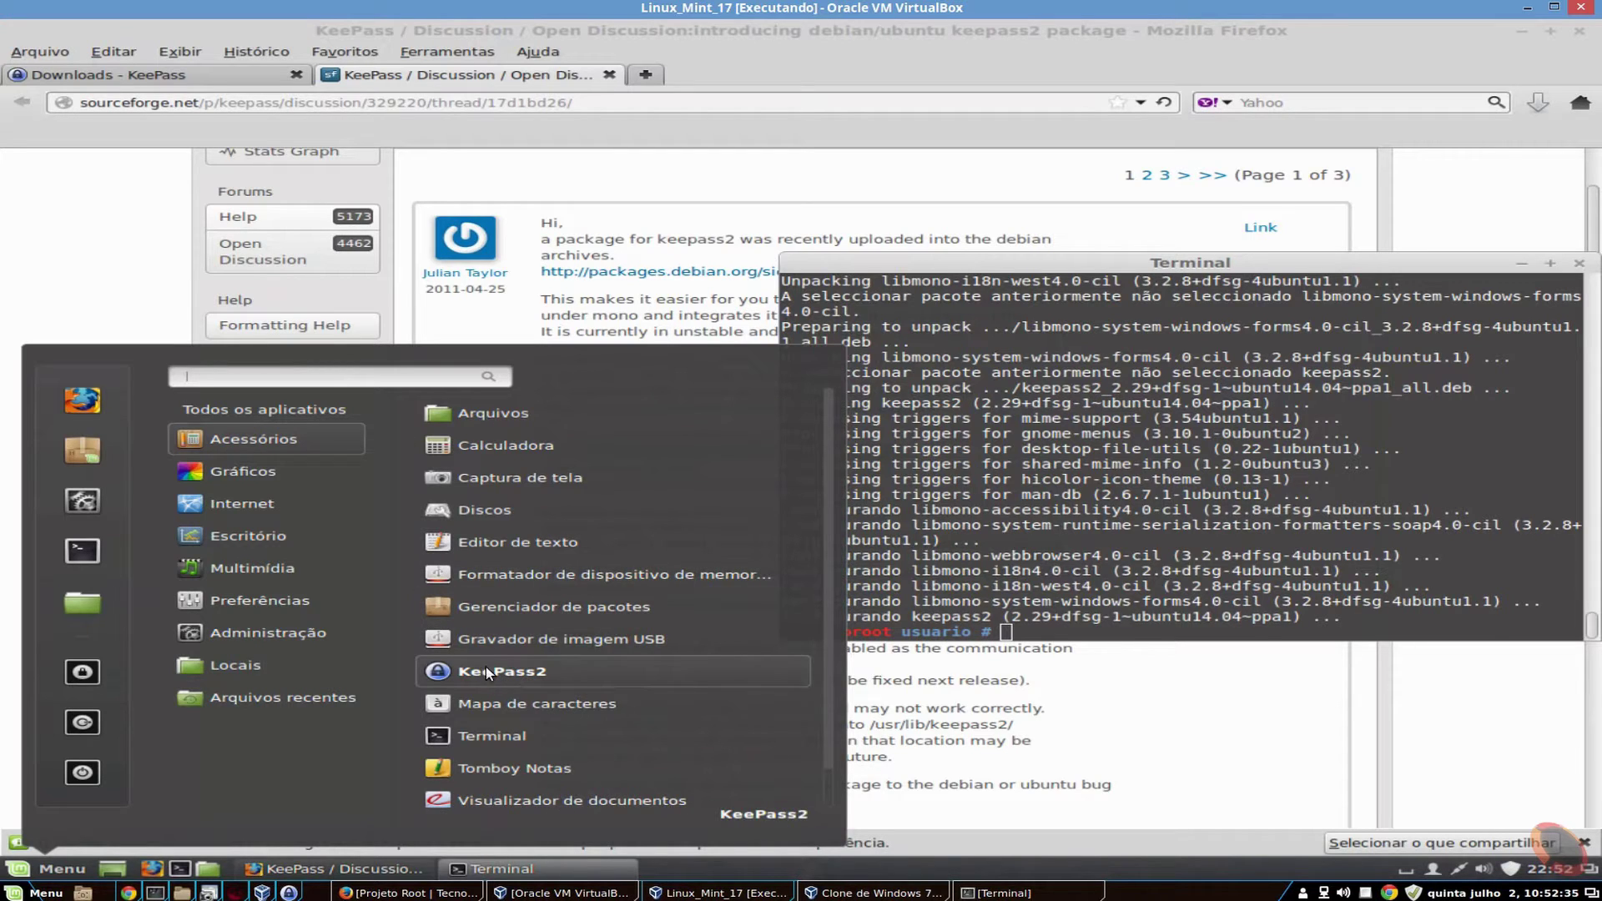
{"action": "left_click", "coordinate": [534, 674]}
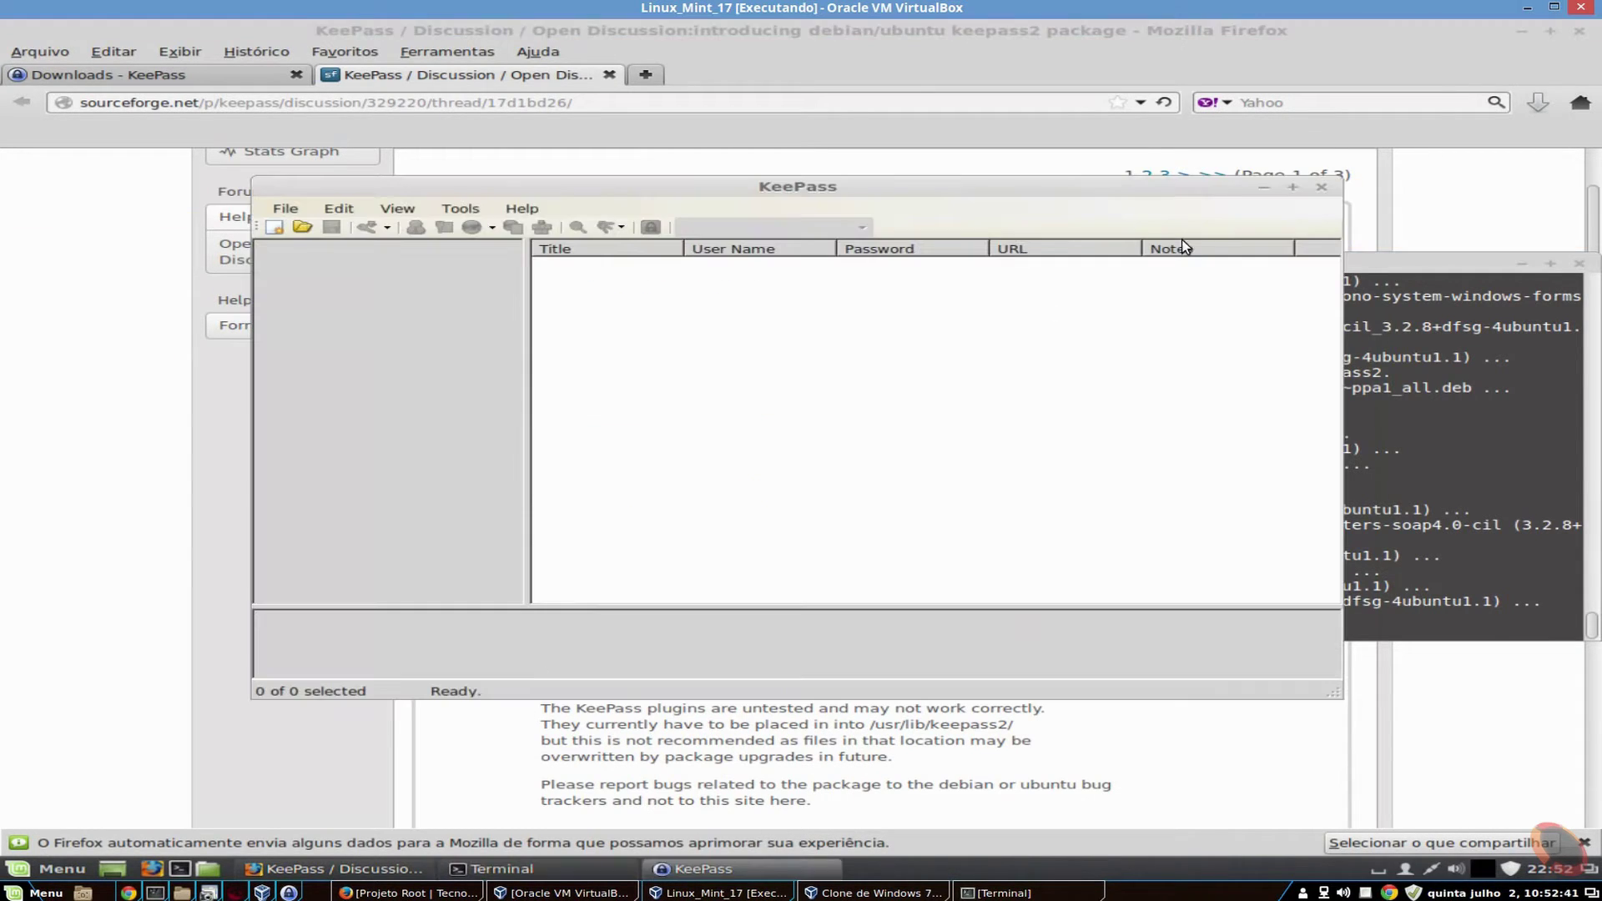
{"action": "left_click", "coordinate": [1293, 188]}
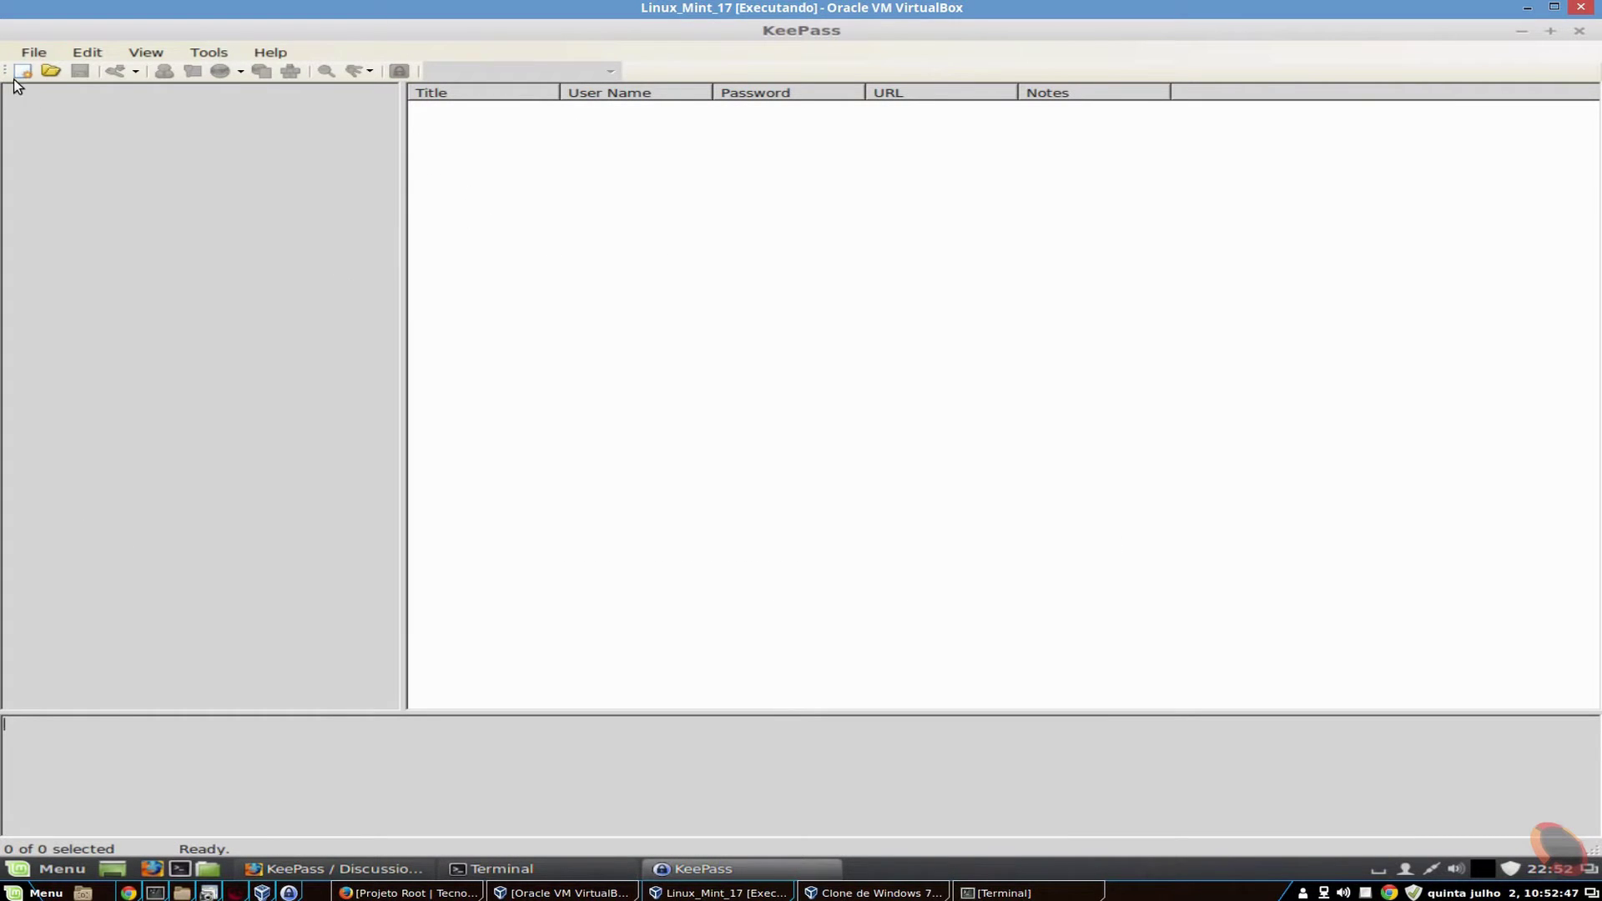
{"action": "left_click", "coordinate": [38, 55]}
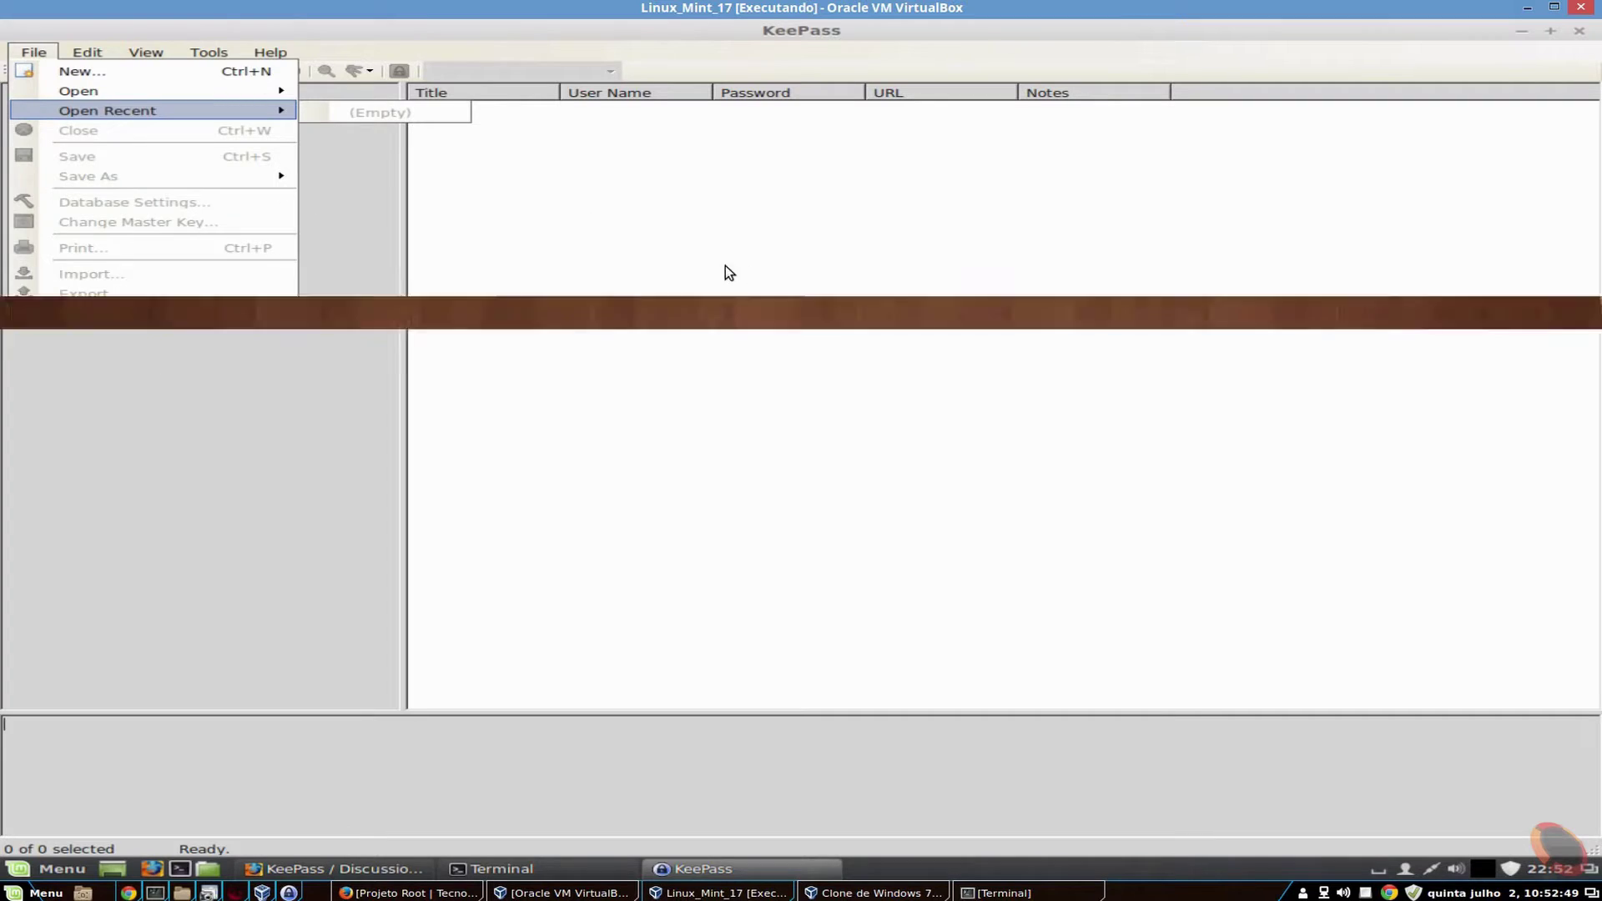
{"action": "left_click", "coordinate": [725, 266]}
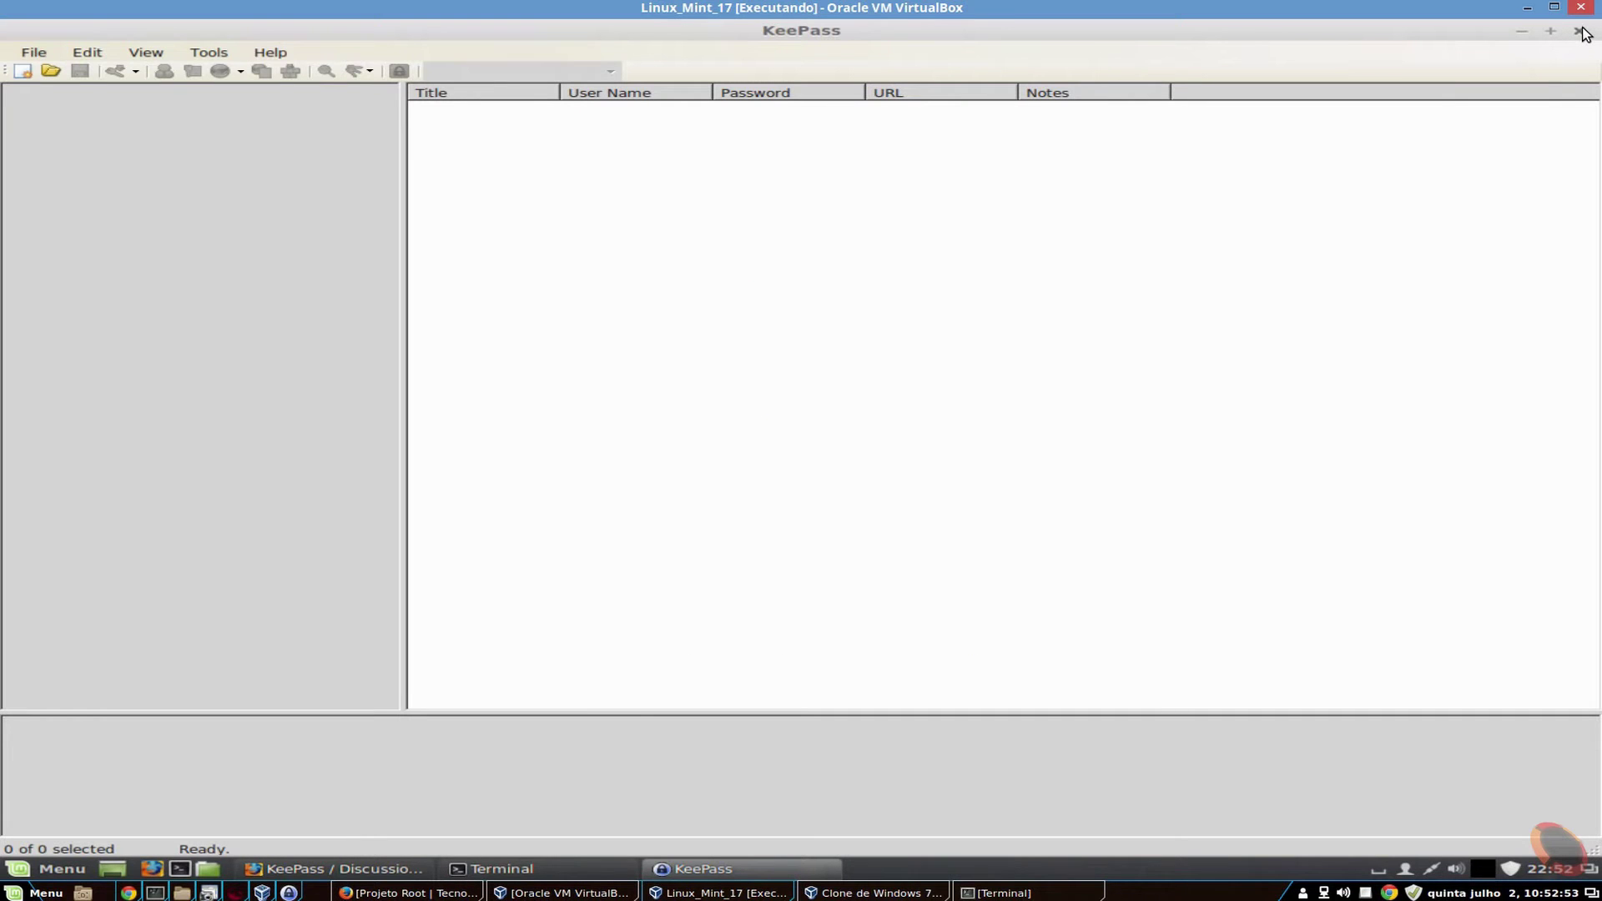
{"action": "left_click", "coordinate": [1580, 32]}
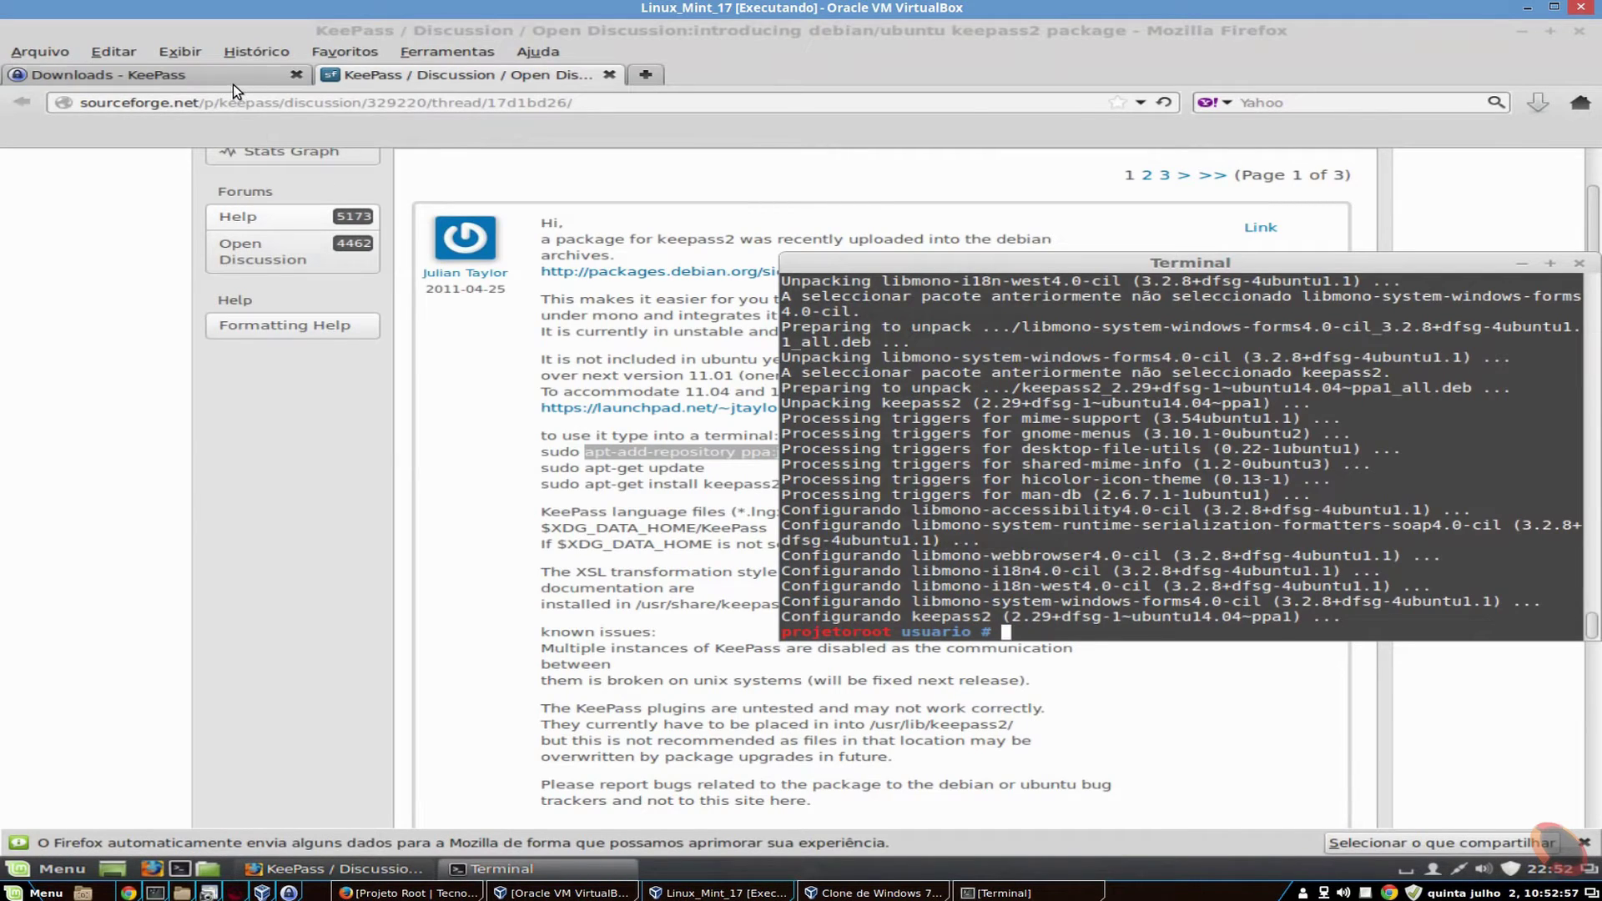
- Go to the KeePass Translations page and download the Portuguese BR [2.29+] translation
{"action": "left_click", "coordinate": [232, 76]}
{"action": "scroll", "coordinate": [323, 345], "scroll_direction": "up", "scroll_amount": 10}
{"action": "scroll", "coordinate": [209, 443], "scroll_direction": "up", "scroll_amount": 3}
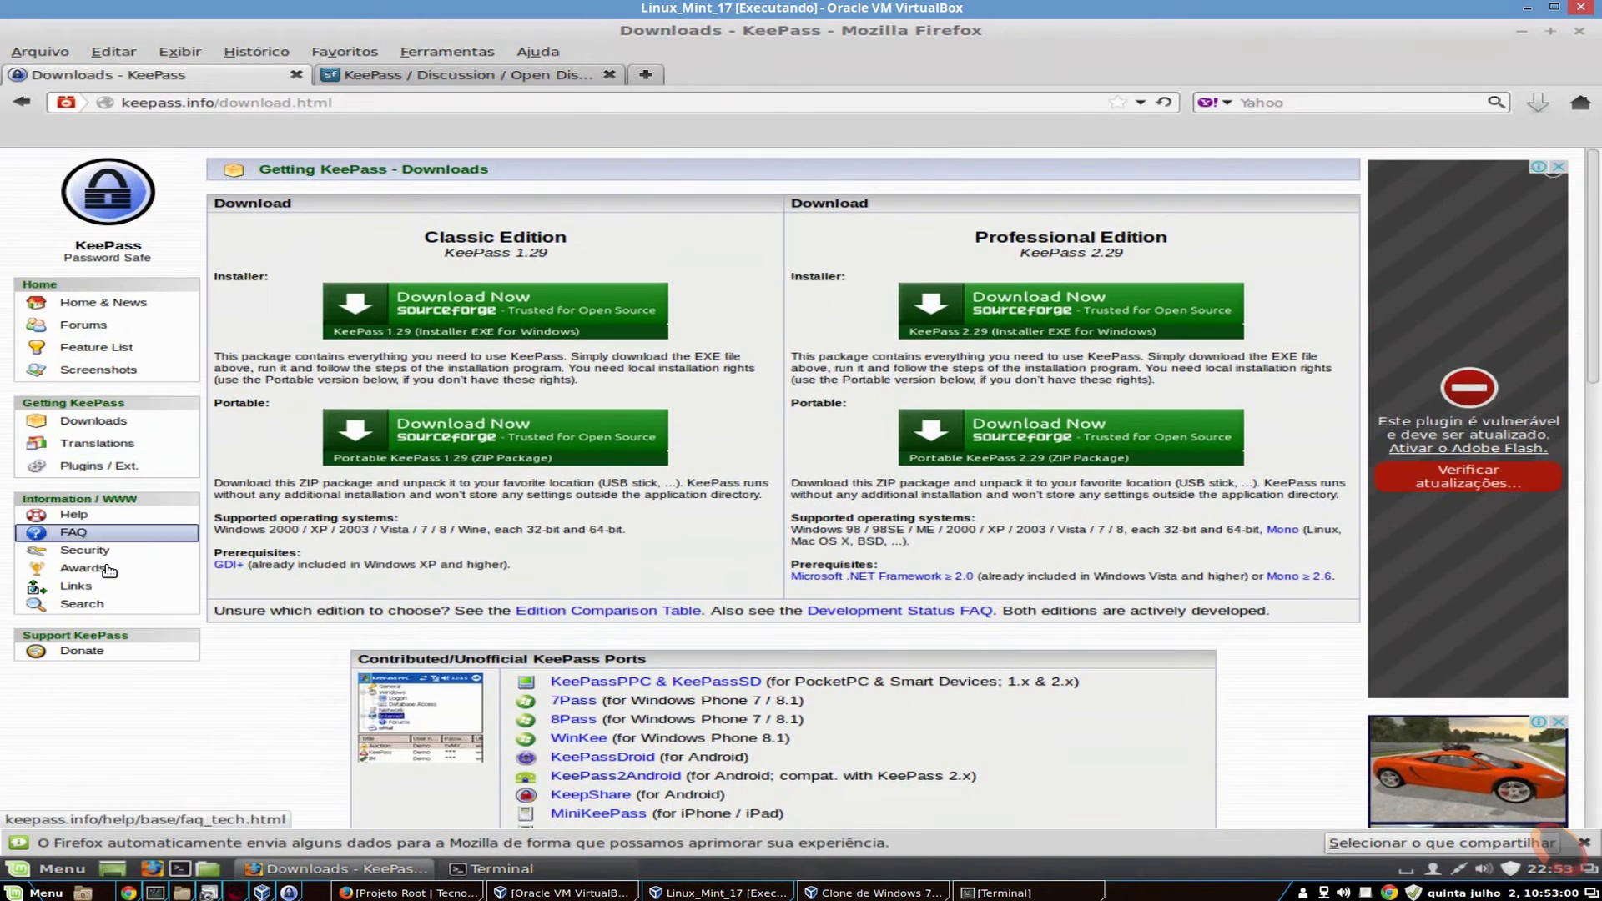
{"action": "left_click", "coordinate": [96, 443]}
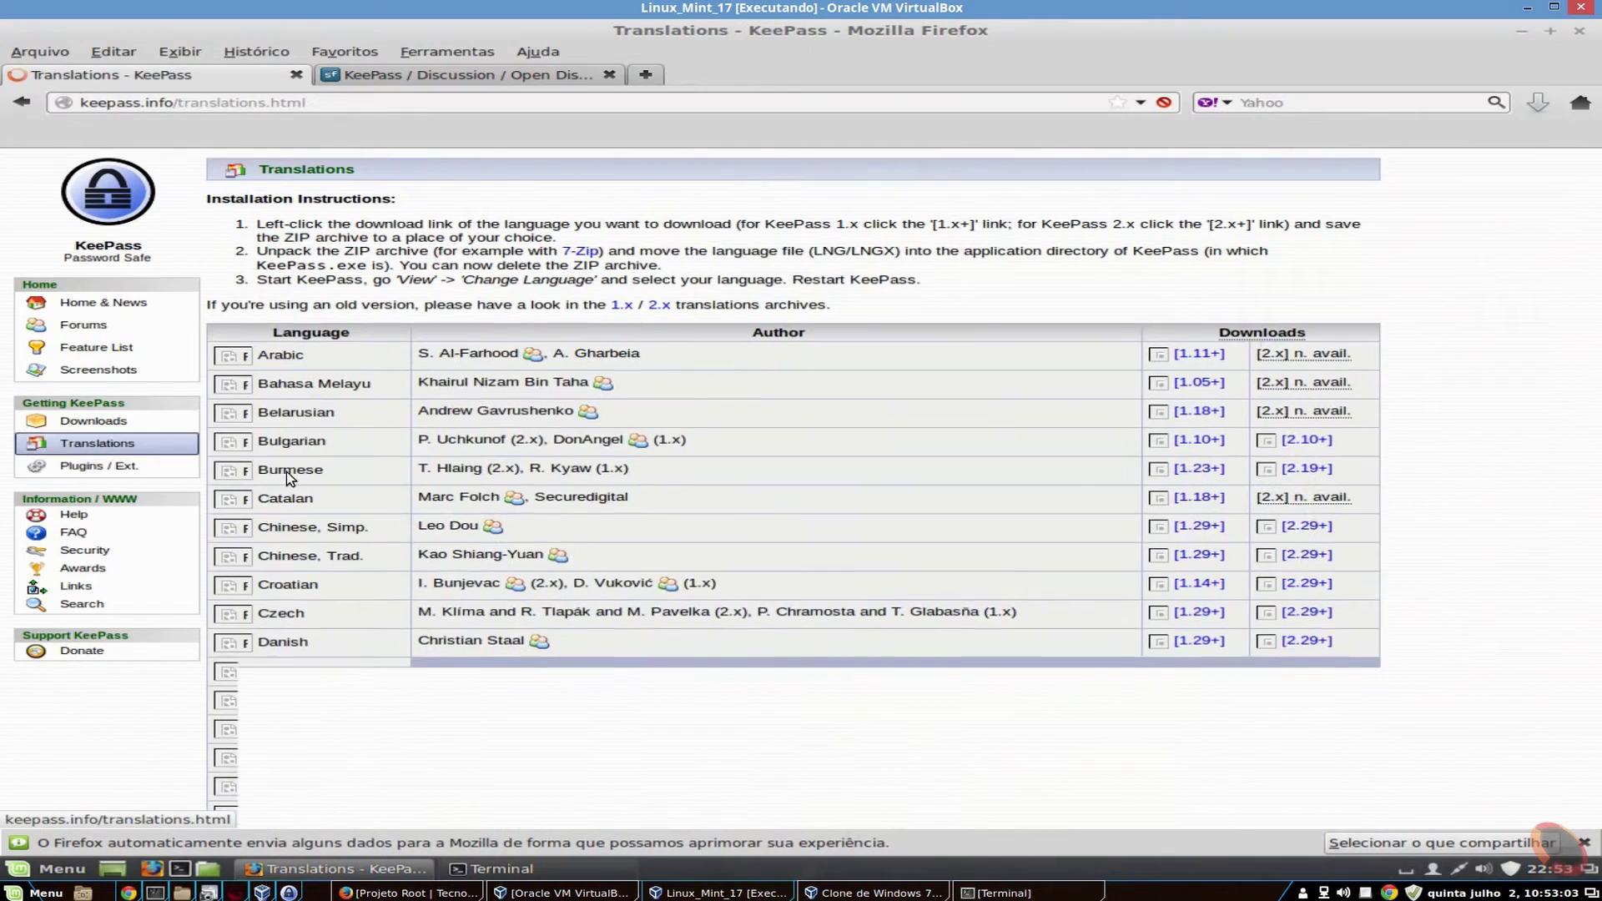
{"action": "scroll", "coordinate": [311, 576], "scroll_direction": "down", "scroll_amount": 8}
{"action": "scroll", "coordinate": [311, 575], "scroll_direction": "down", "scroll_amount": 6}
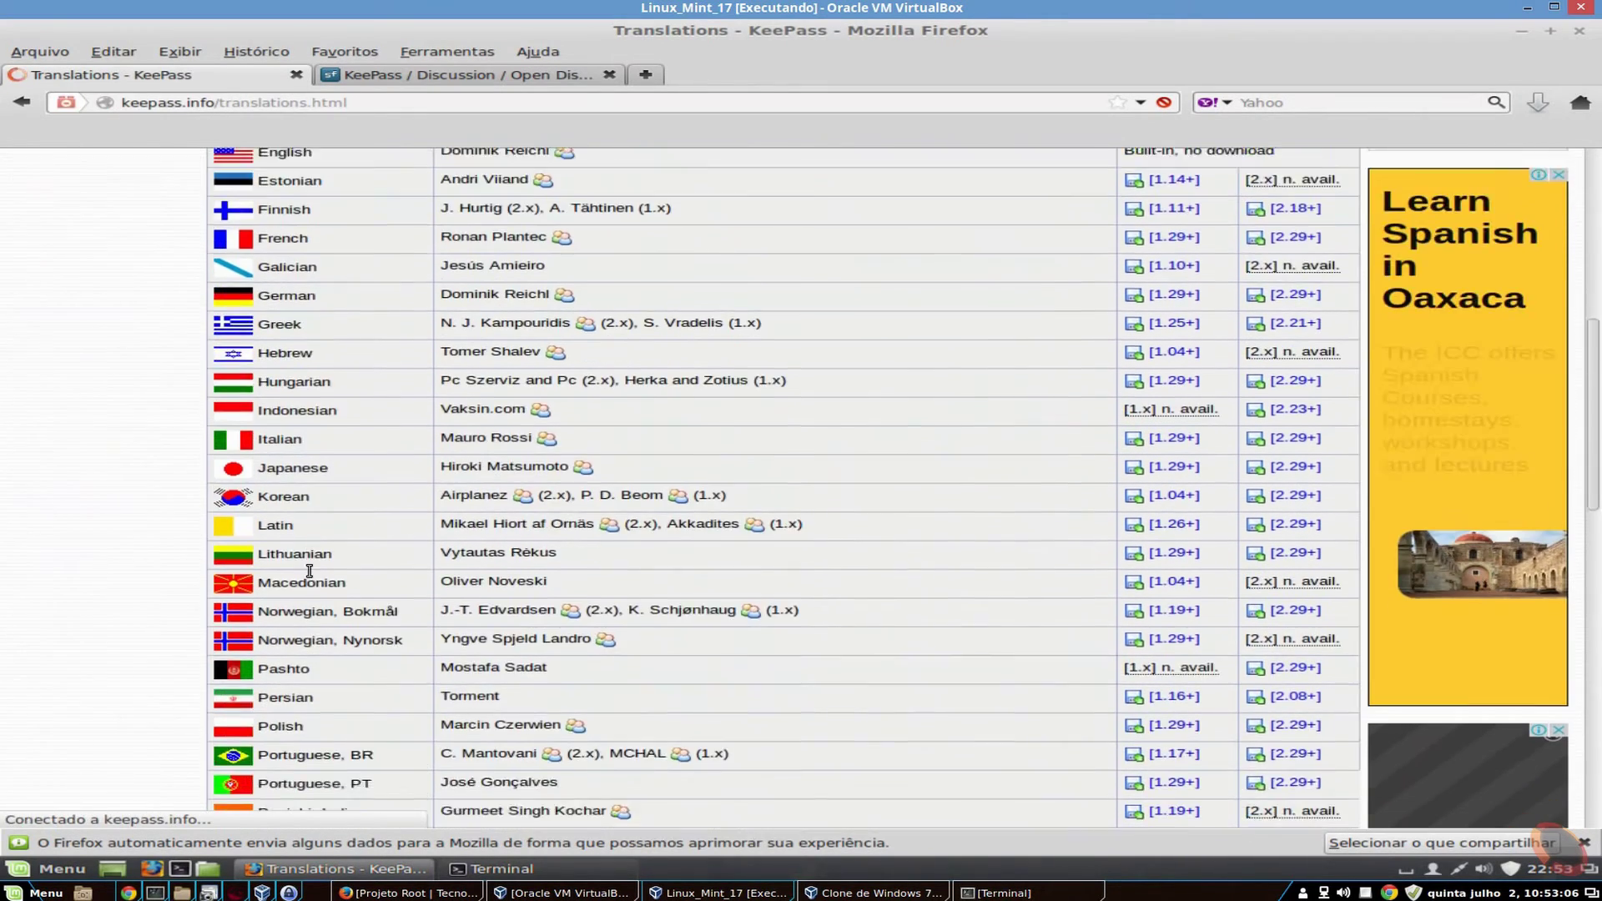
{"action": "left_click", "coordinate": [1304, 591]}
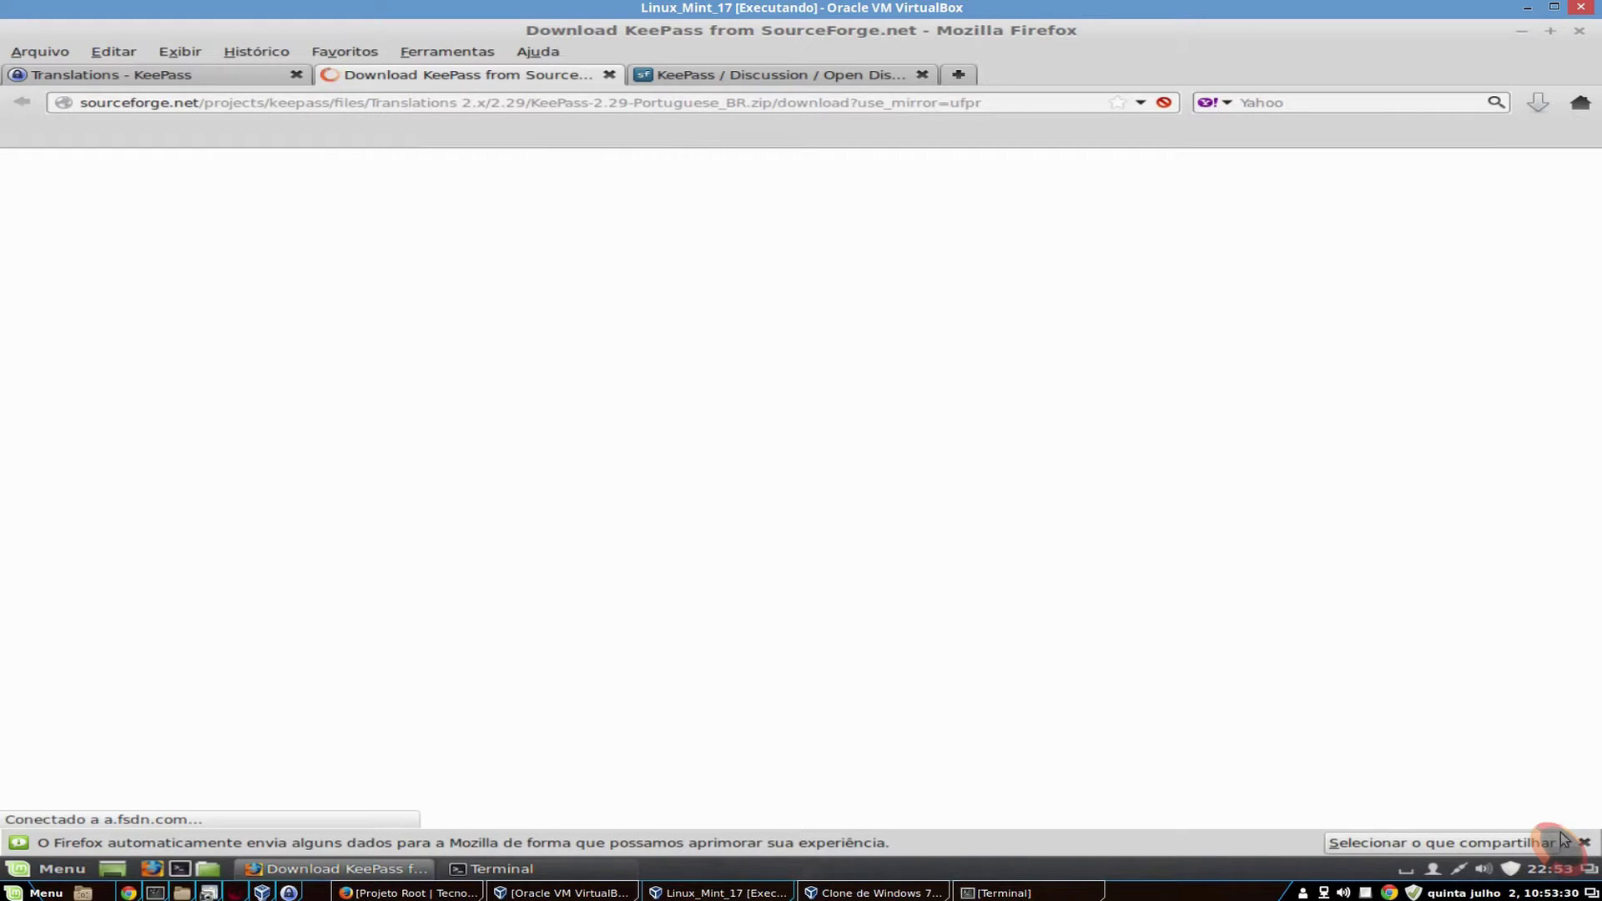
- Save KeePass-2.29-Portuguese_BR.zip and open it from Firefox's downloads
{"action": "left_click", "coordinate": [1583, 843]}
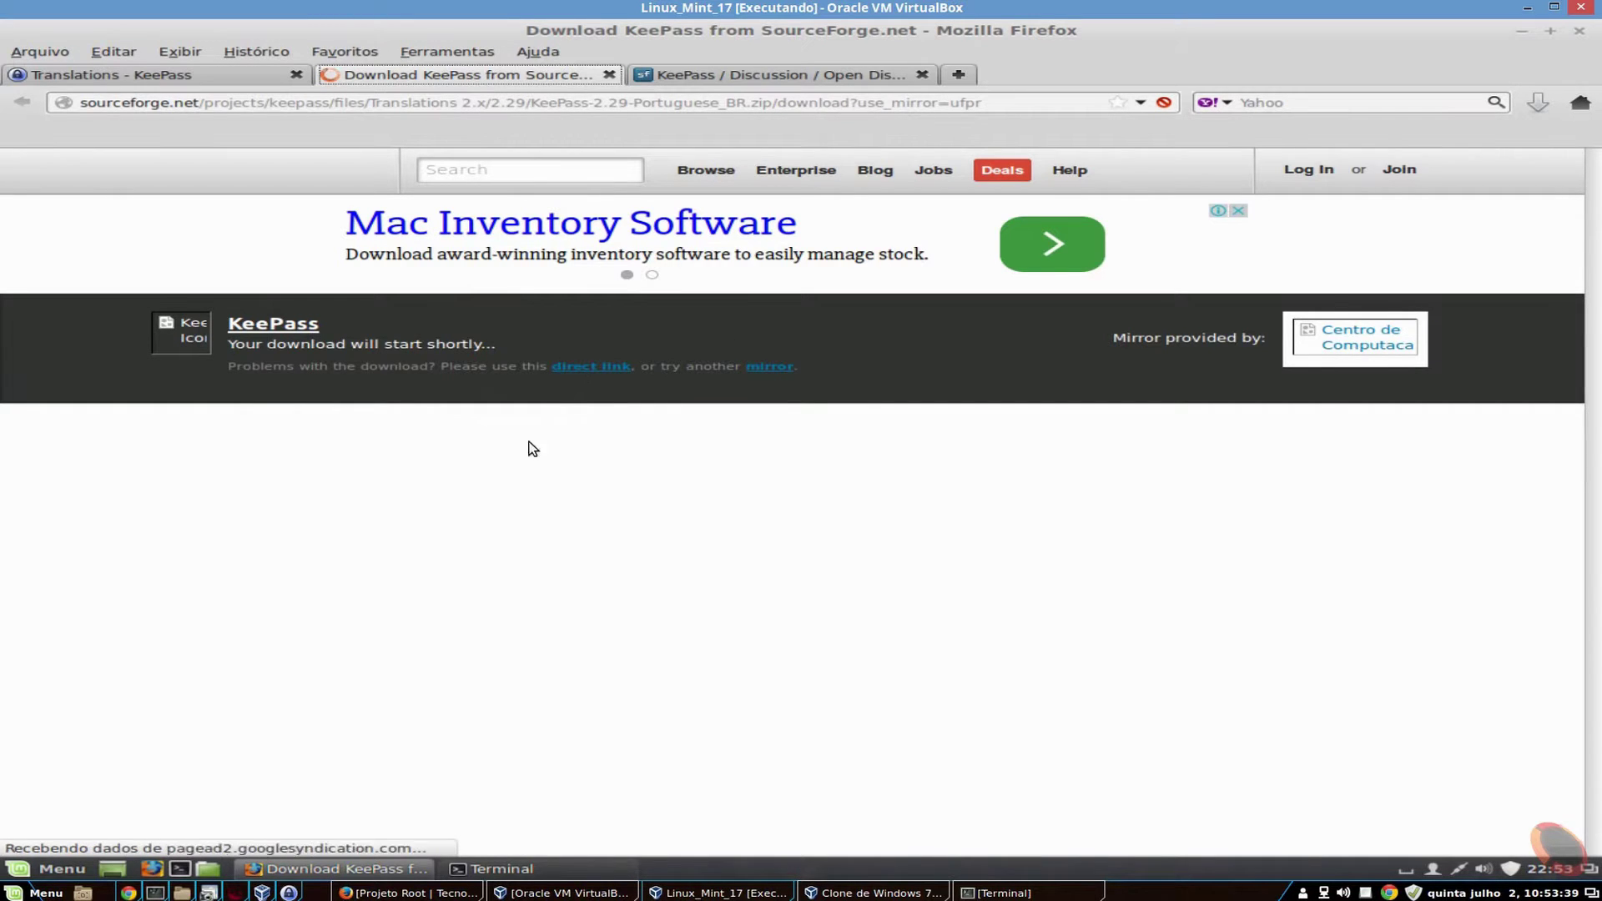
{"action": "left_click", "coordinate": [588, 370]}
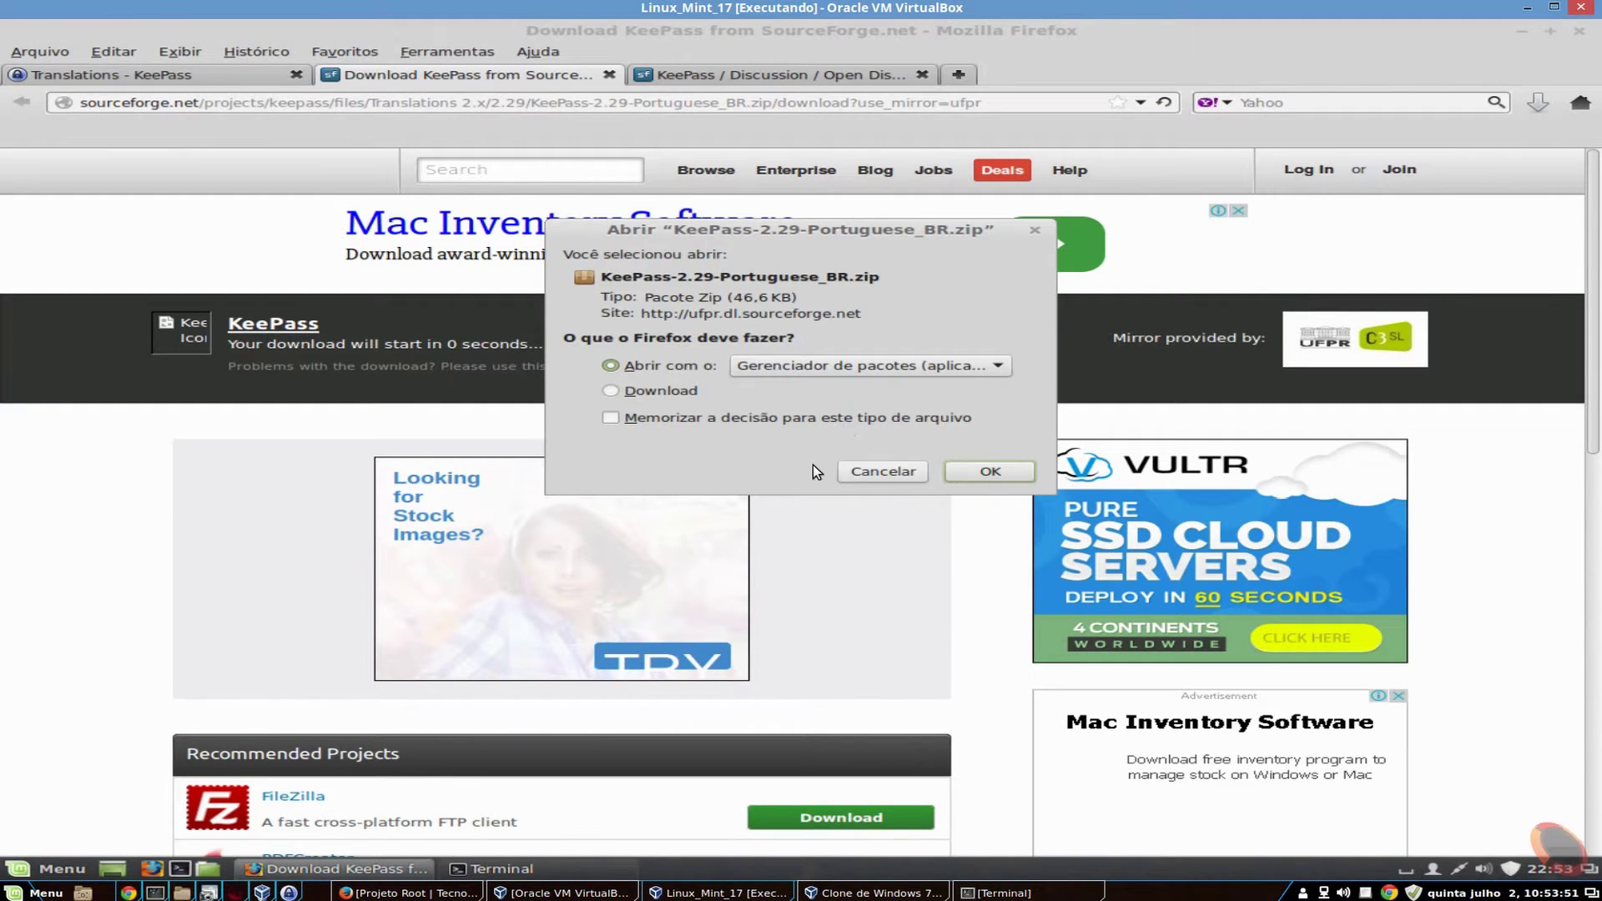
{"action": "left_click", "coordinate": [657, 390]}
{"action": "left_click", "coordinate": [963, 472]}
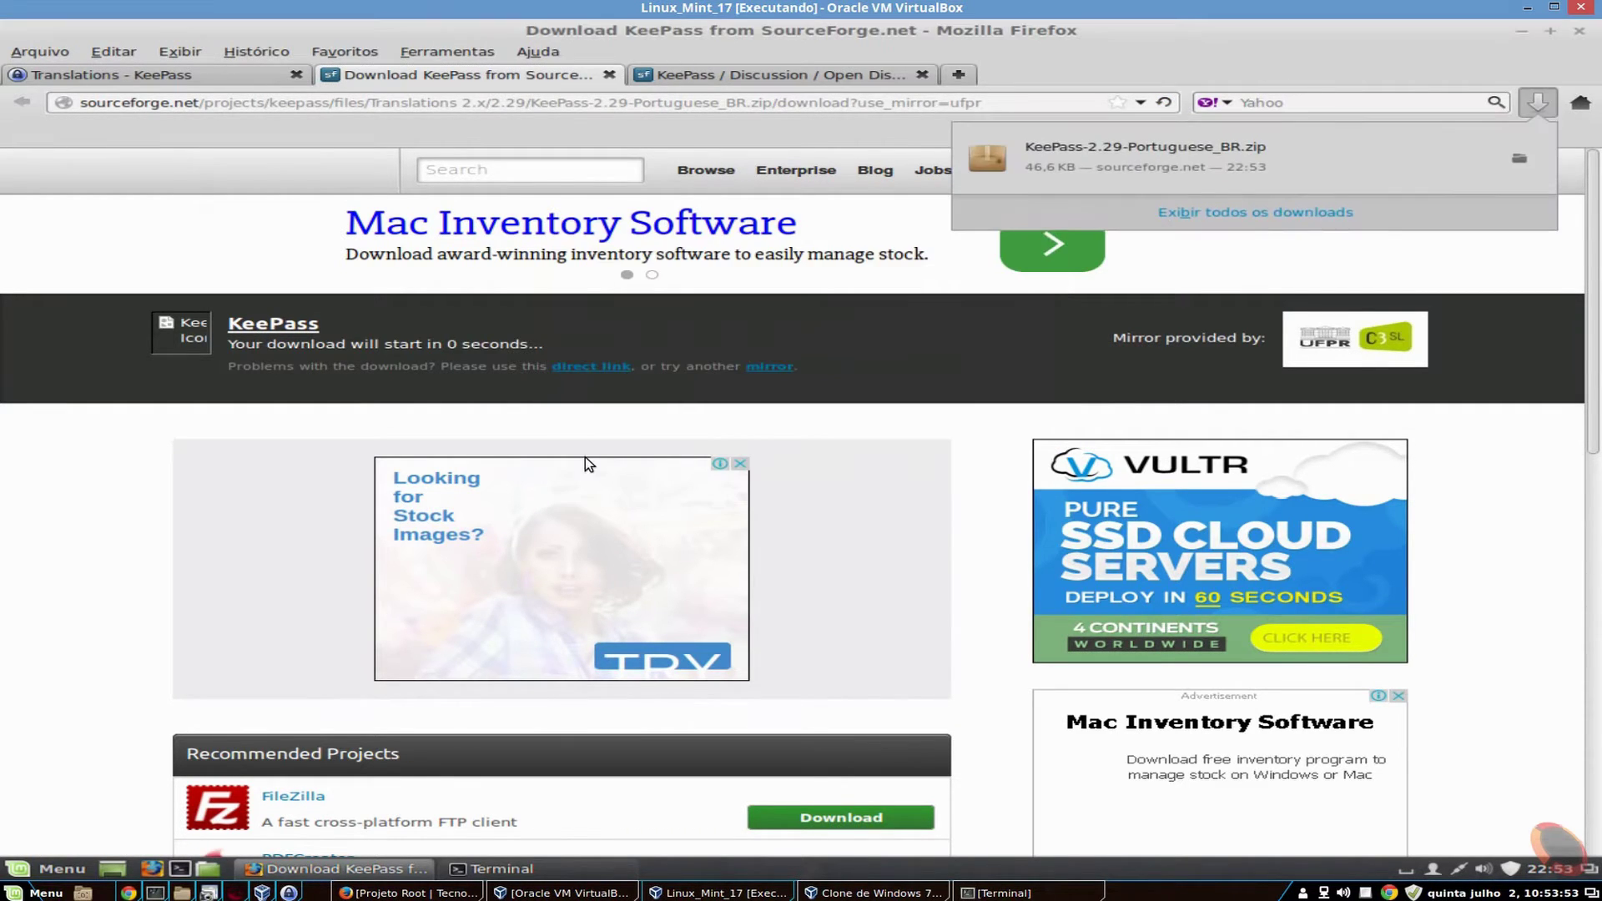
{"action": "left_click", "coordinate": [1110, 166]}
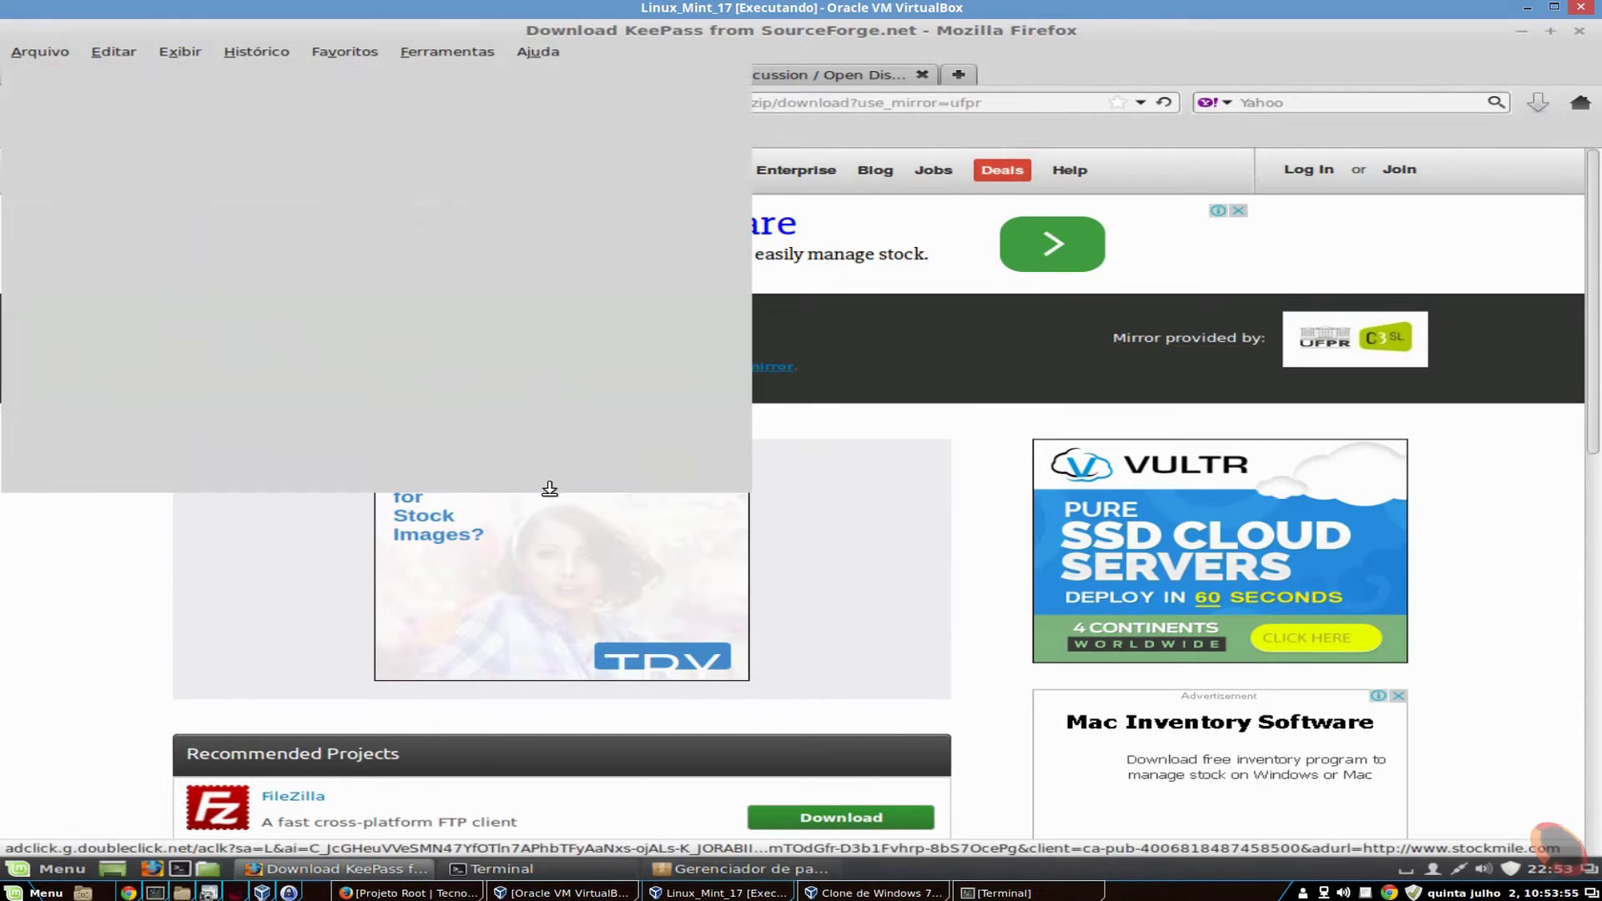
- Extract Portuguese_BR.lngx from the zip onto the desktop and close Archive Manager
{"action": "left_click", "coordinate": [157, 200]}
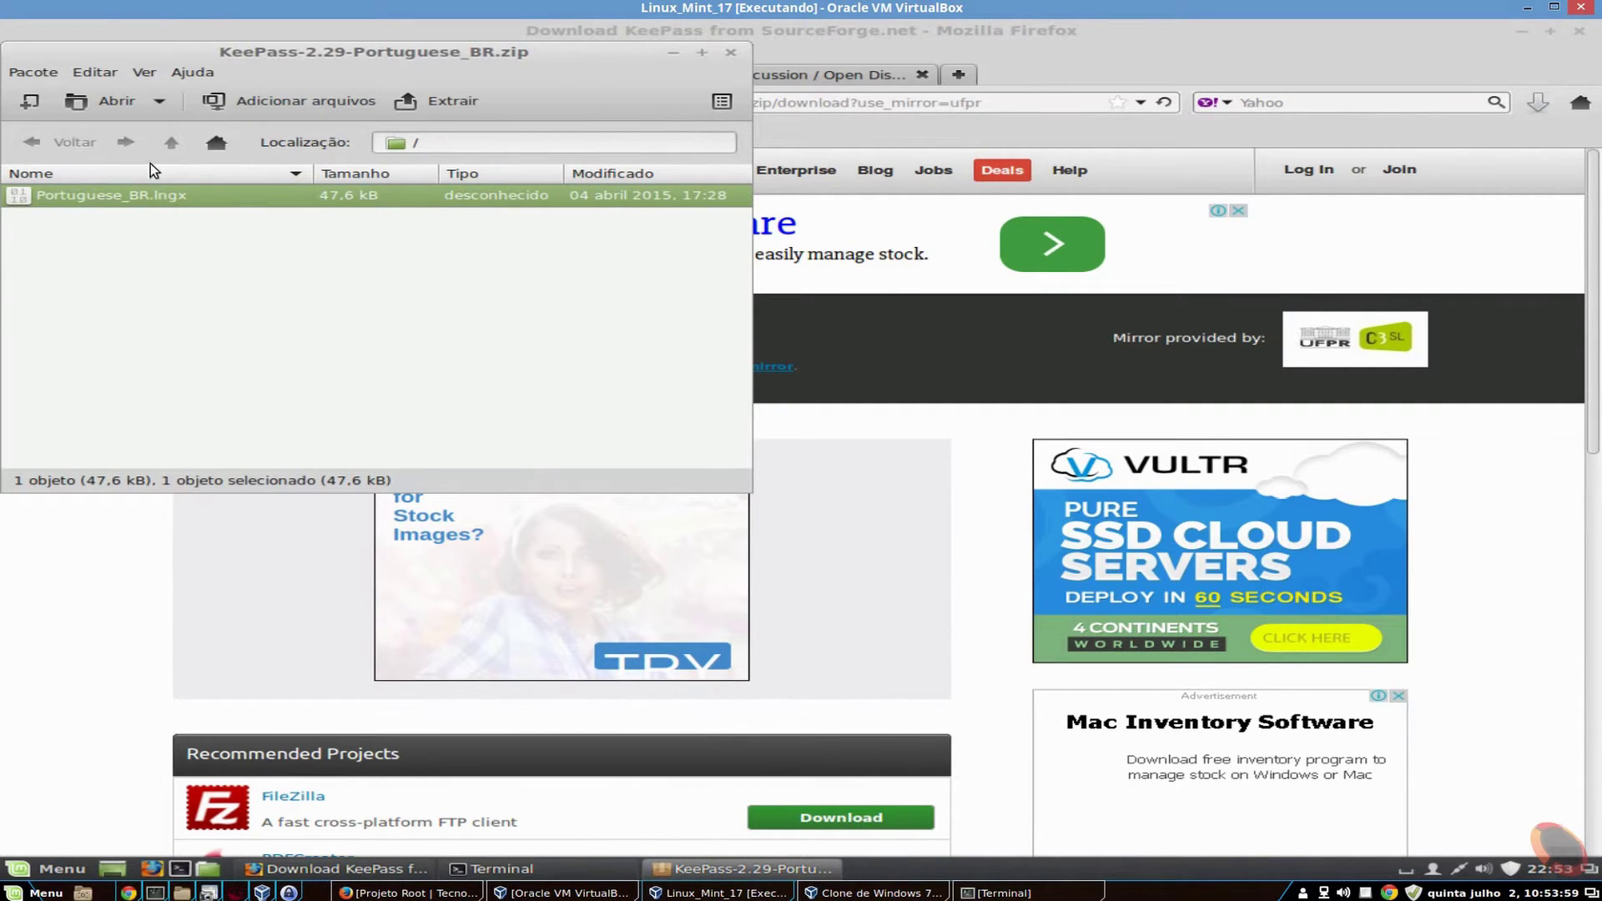
{"action": "left_click", "coordinate": [440, 101]}
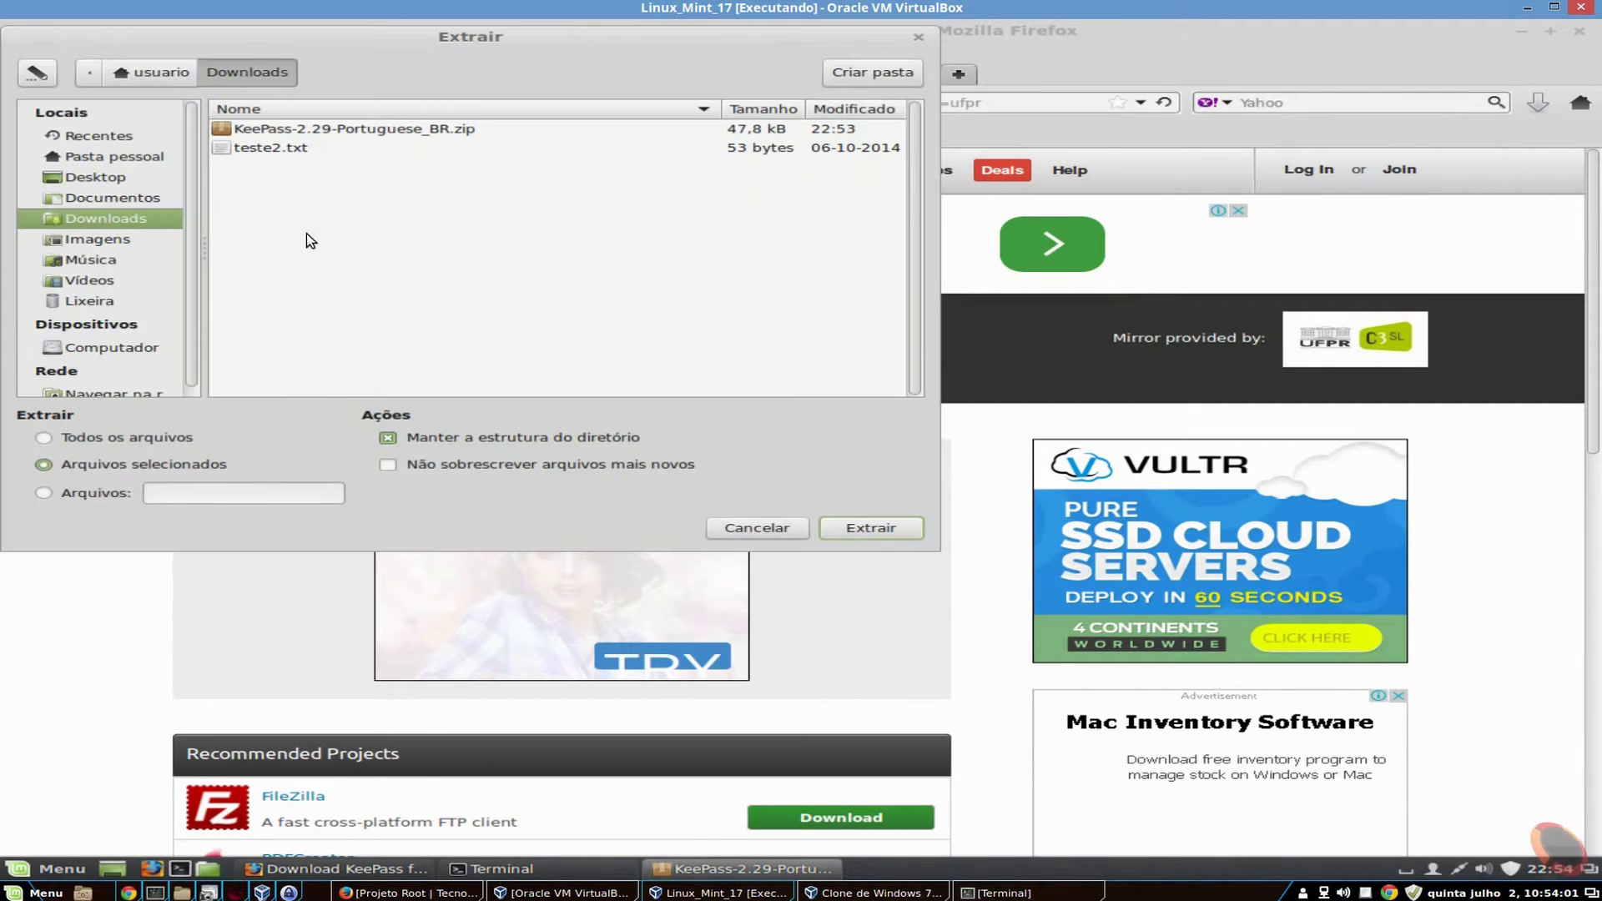
{"action": "left_click", "coordinate": [107, 180]}
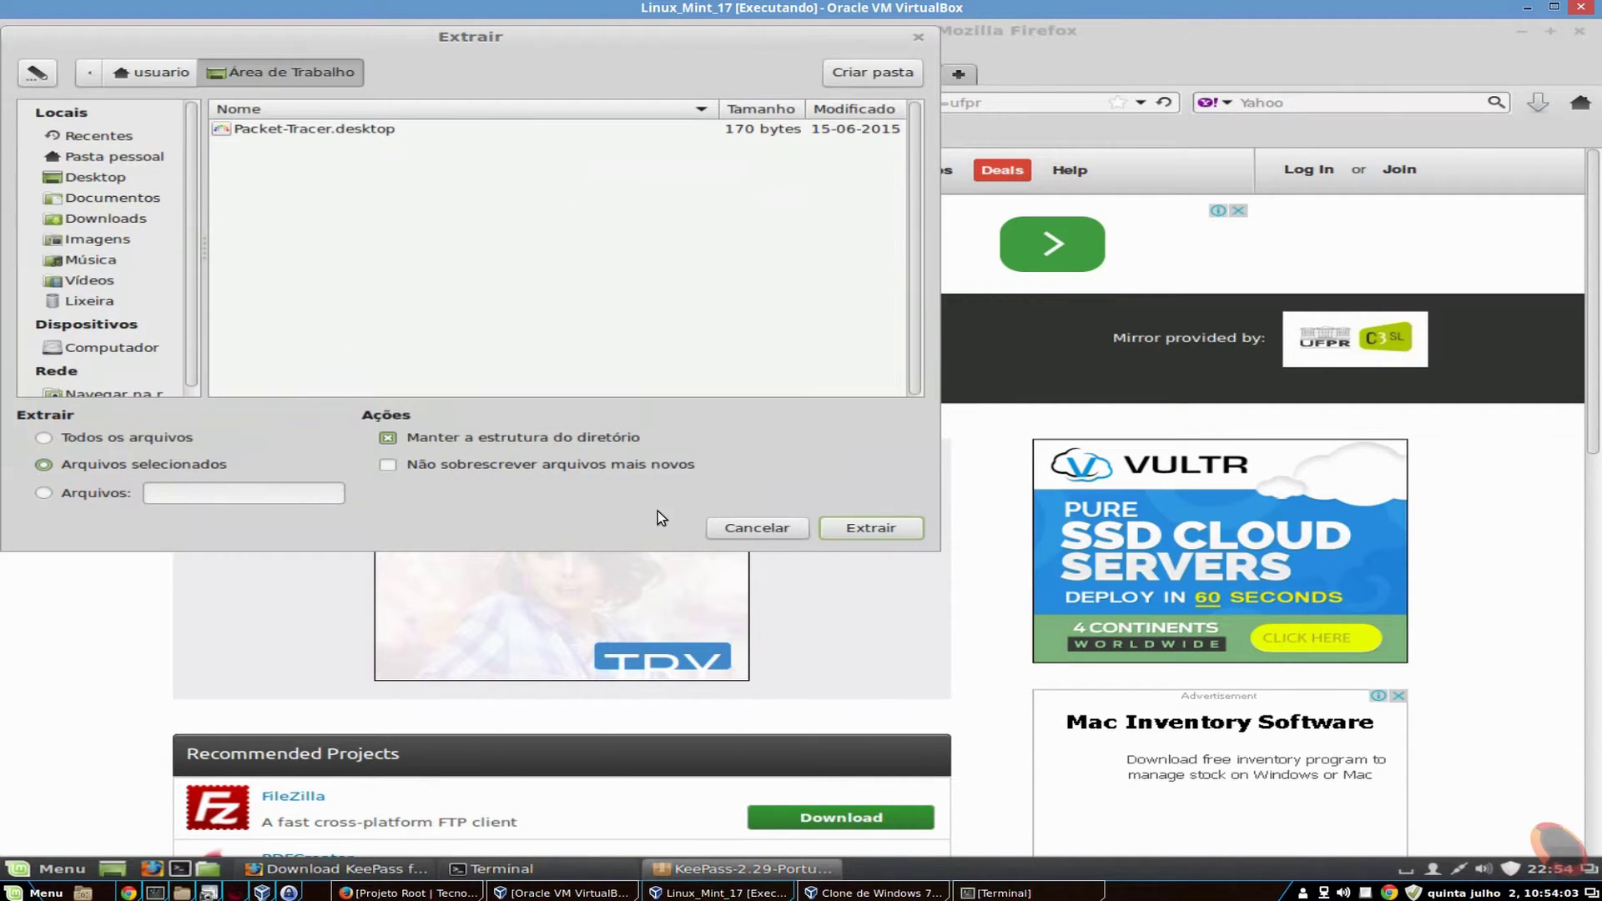
{"action": "left_click", "coordinate": [864, 527]}
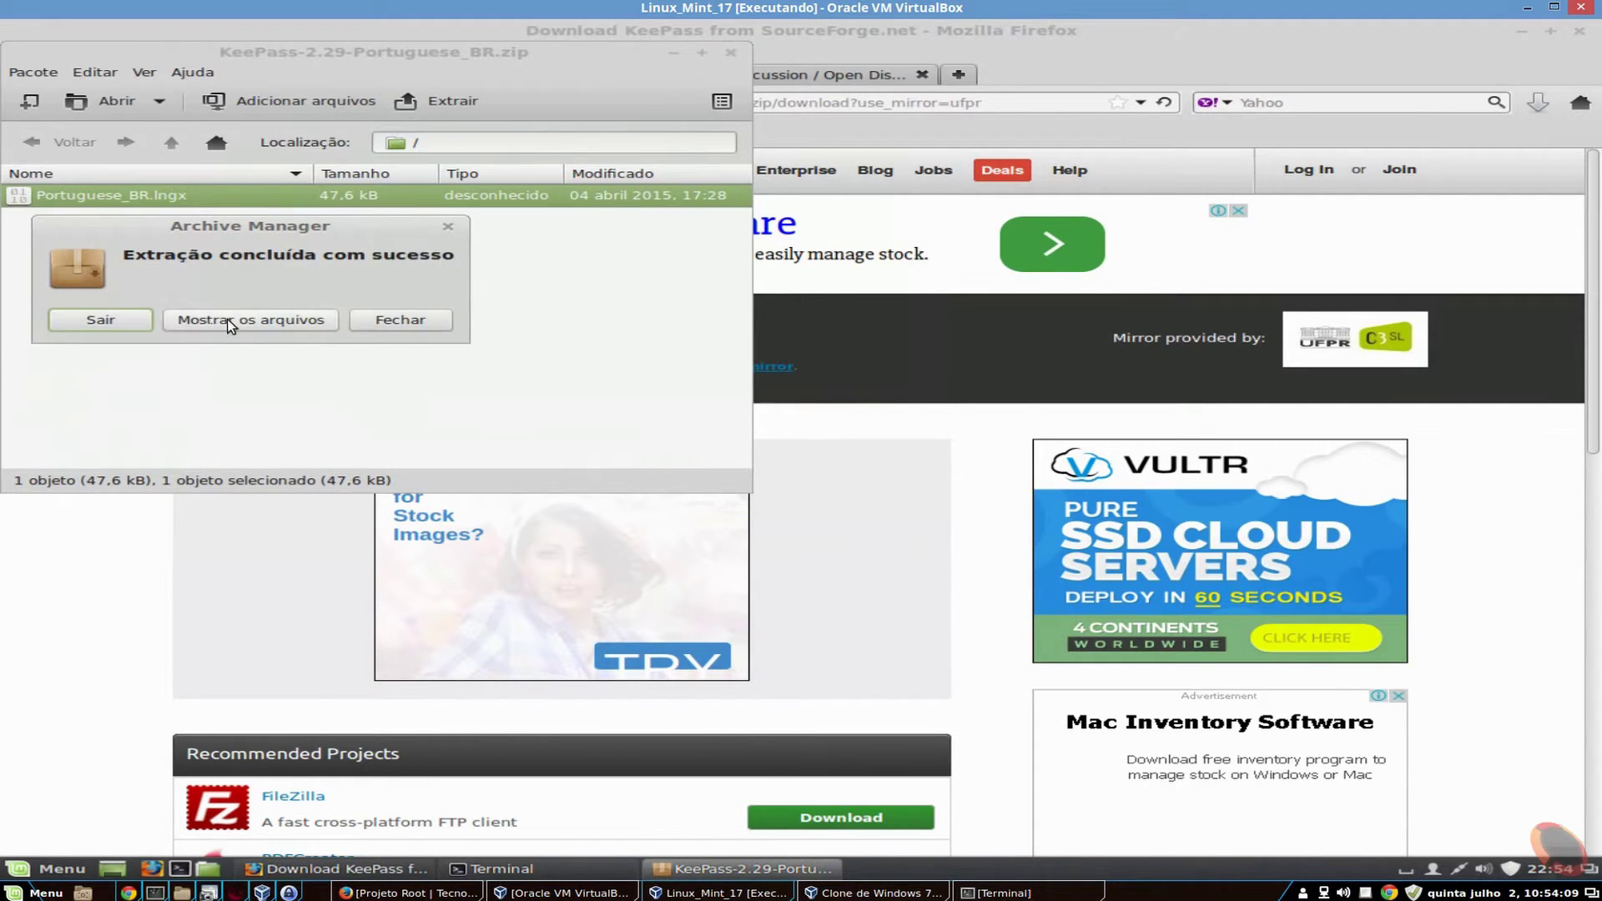
{"action": "left_click", "coordinate": [412, 317]}
{"action": "left_click", "coordinate": [731, 54]}
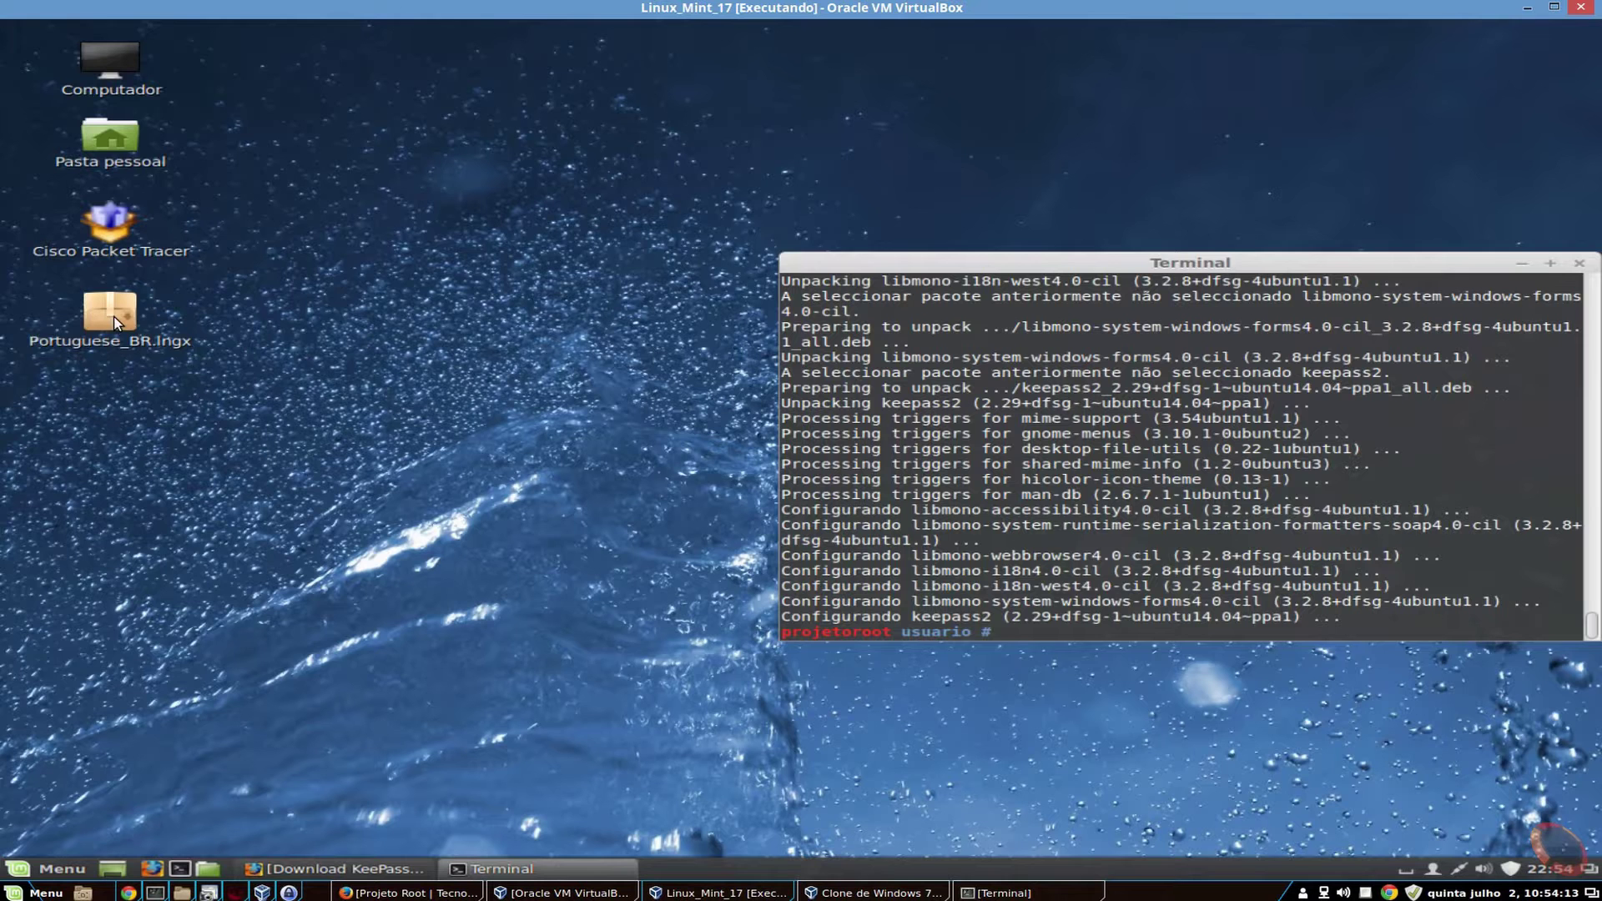
- Move the Terminal window, then enter /usr/share/keepass2 and list its files
{"action": "left_click", "coordinate": [114, 317]}
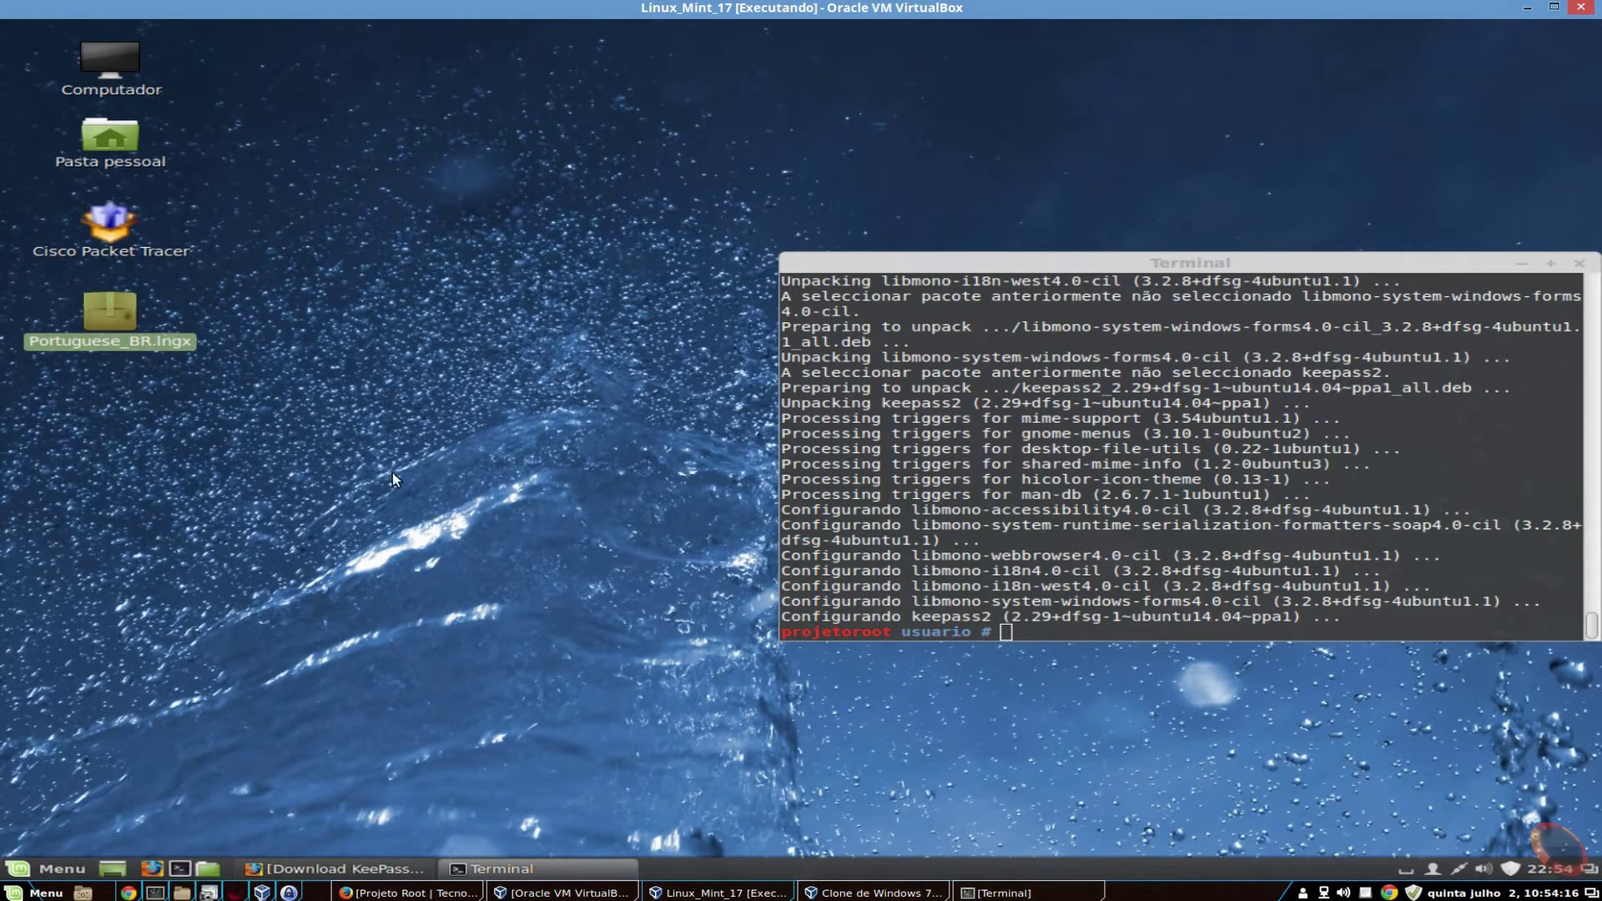
{"action": "left_click_drag", "start_coordinate": [1105, 262], "coordinate": [862, 109]}
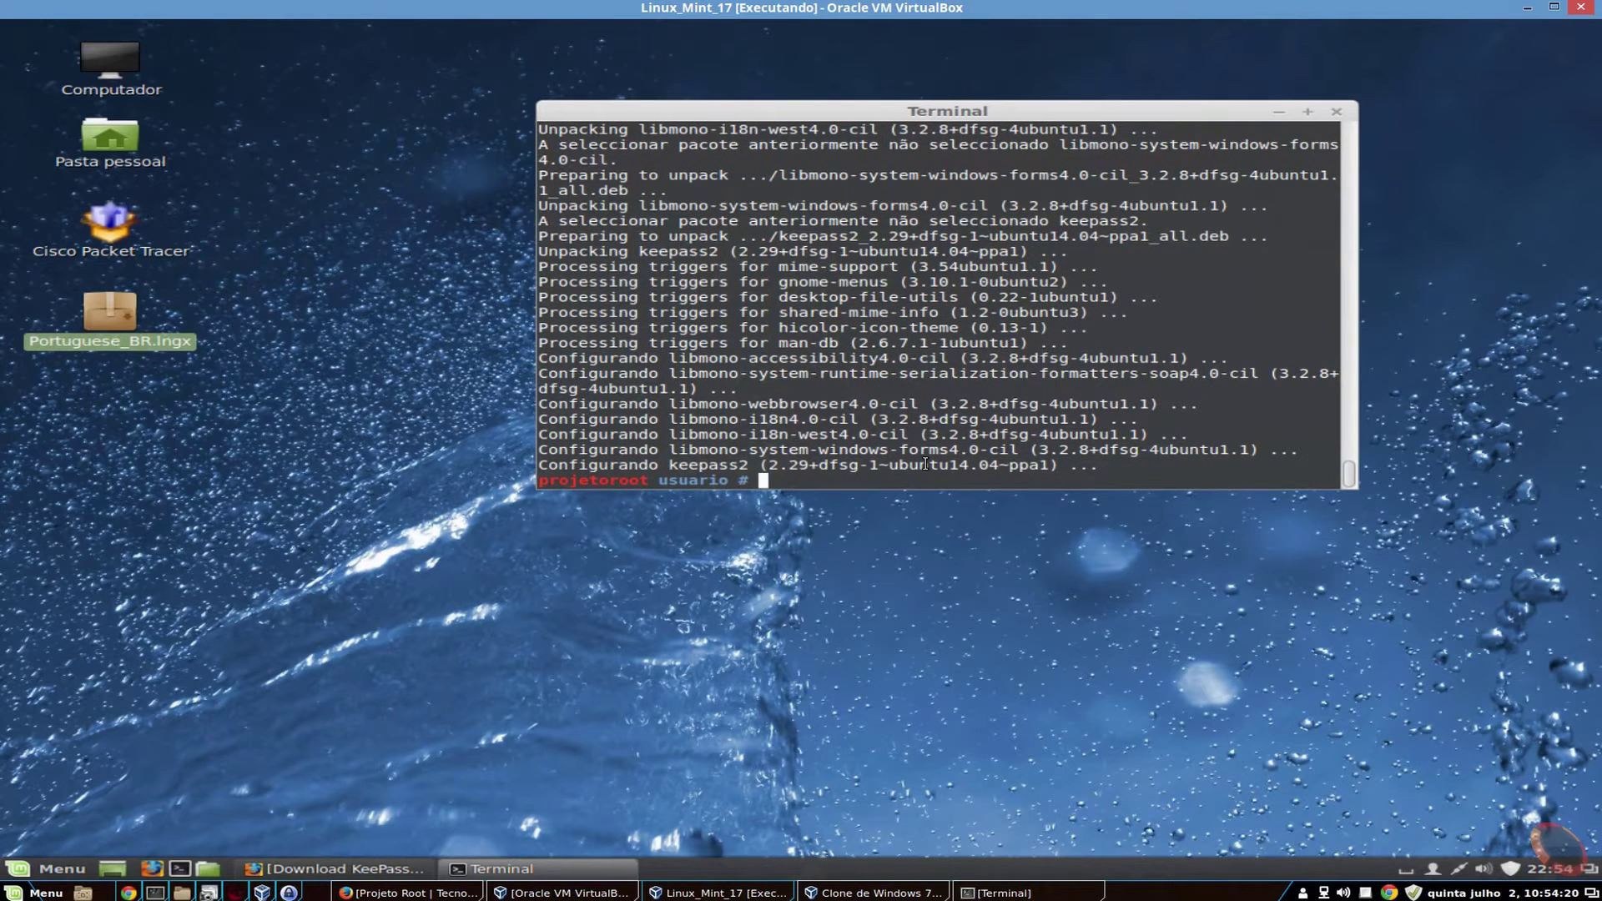
{"action": "type", "text": "cd /usr/sh"}
{"action": "key", "text": "Tab"}
{"action": "type", "text": "kee"}
{"action": "key", "text": "Tab"}
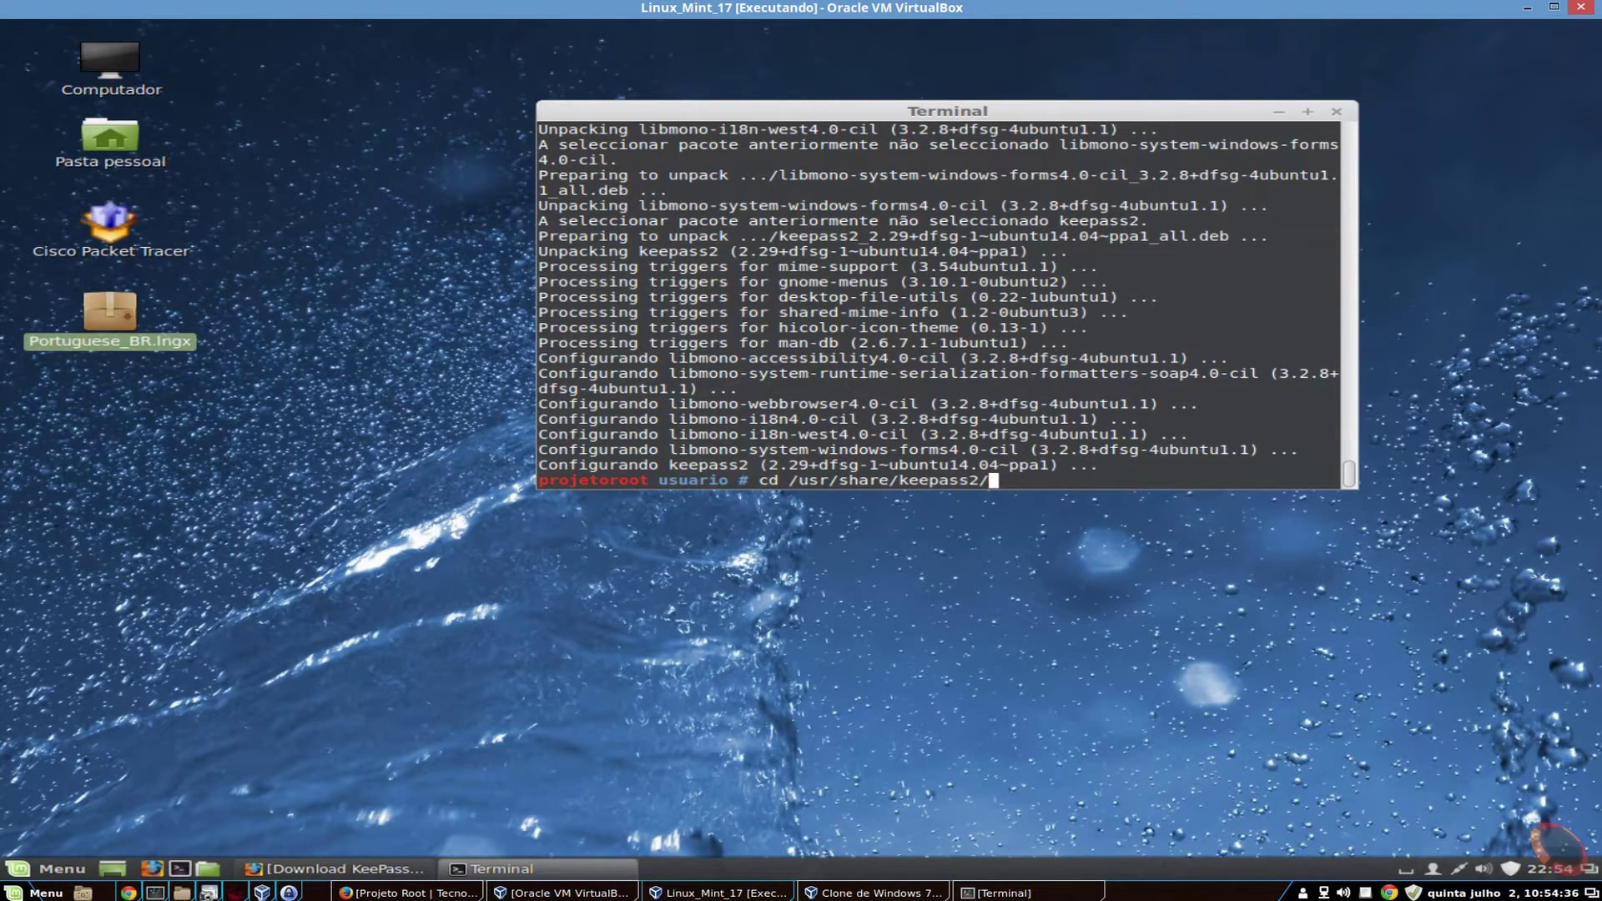
{"action": "key", "text": "Return"}
{"action": "type", "text": "ls"}
{"action": "key", "text": "Return"}
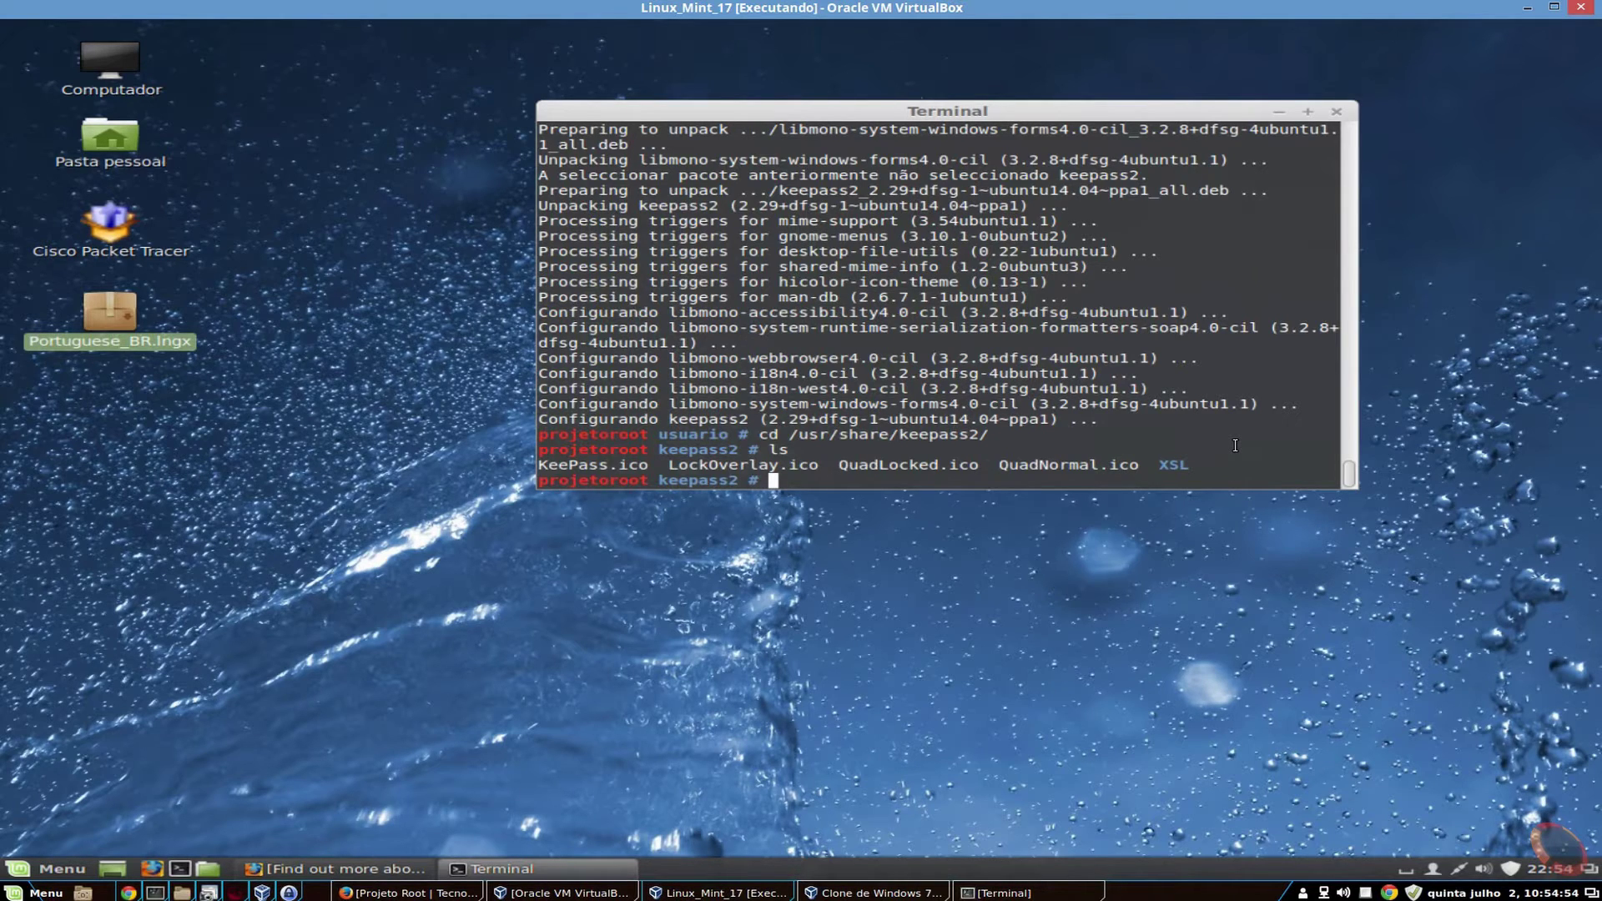
- List the stylesheets in the XSL subfolder, then return up to keepass2
{"action": "type", "text": "cd XSL"}
{"action": "key", "text": "Return"}
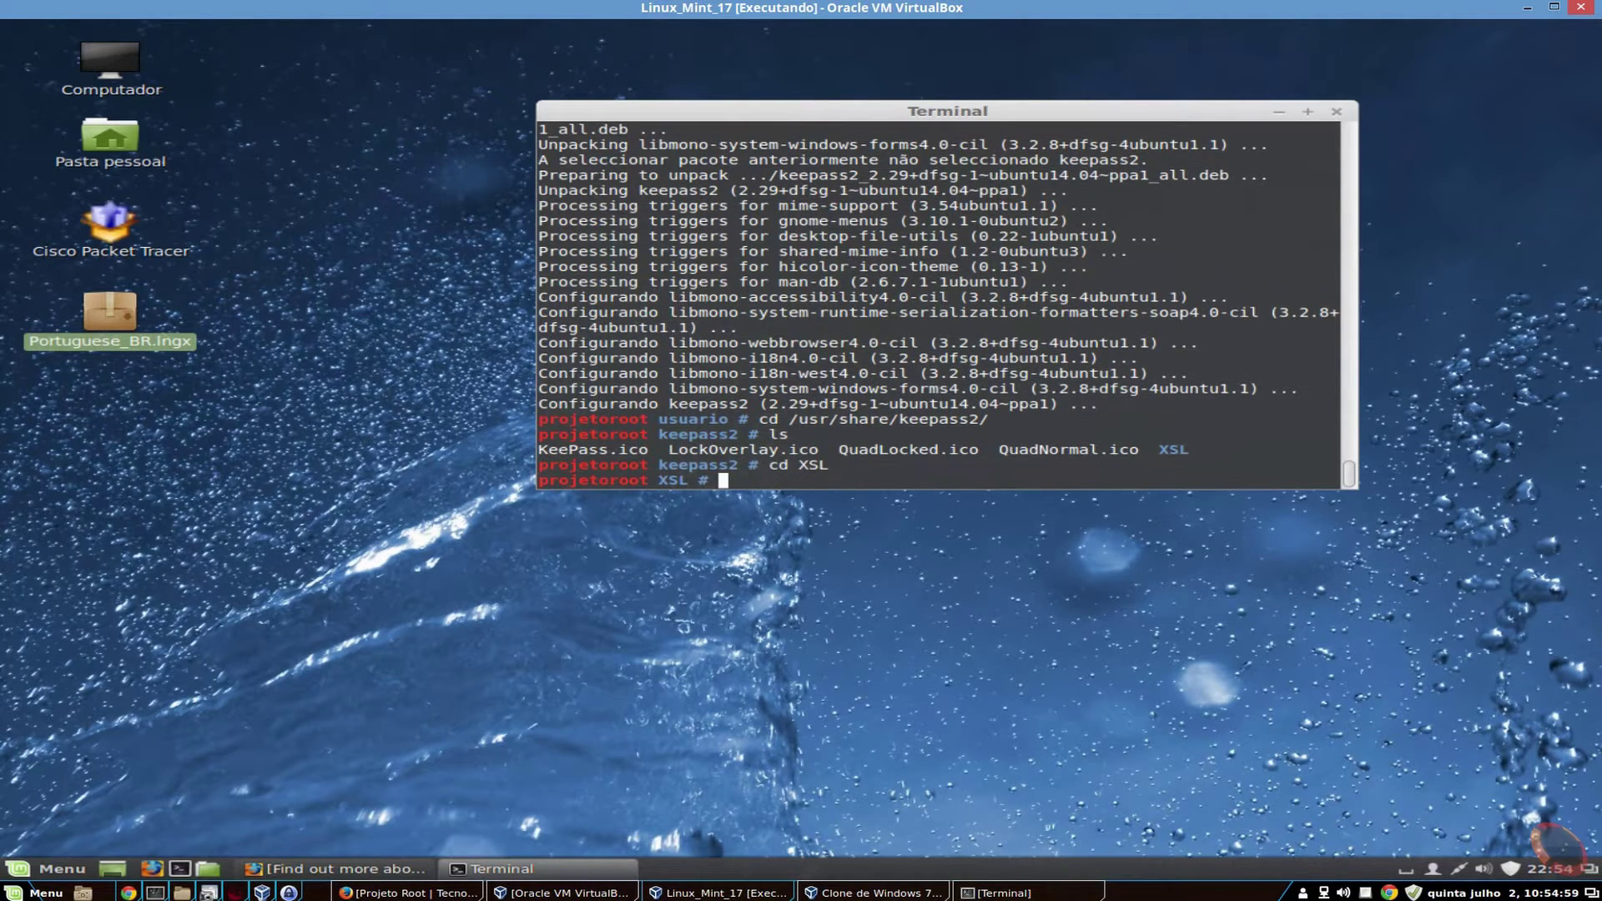
{"action": "type", "text": "ls"}
{"action": "key", "text": "Return"}
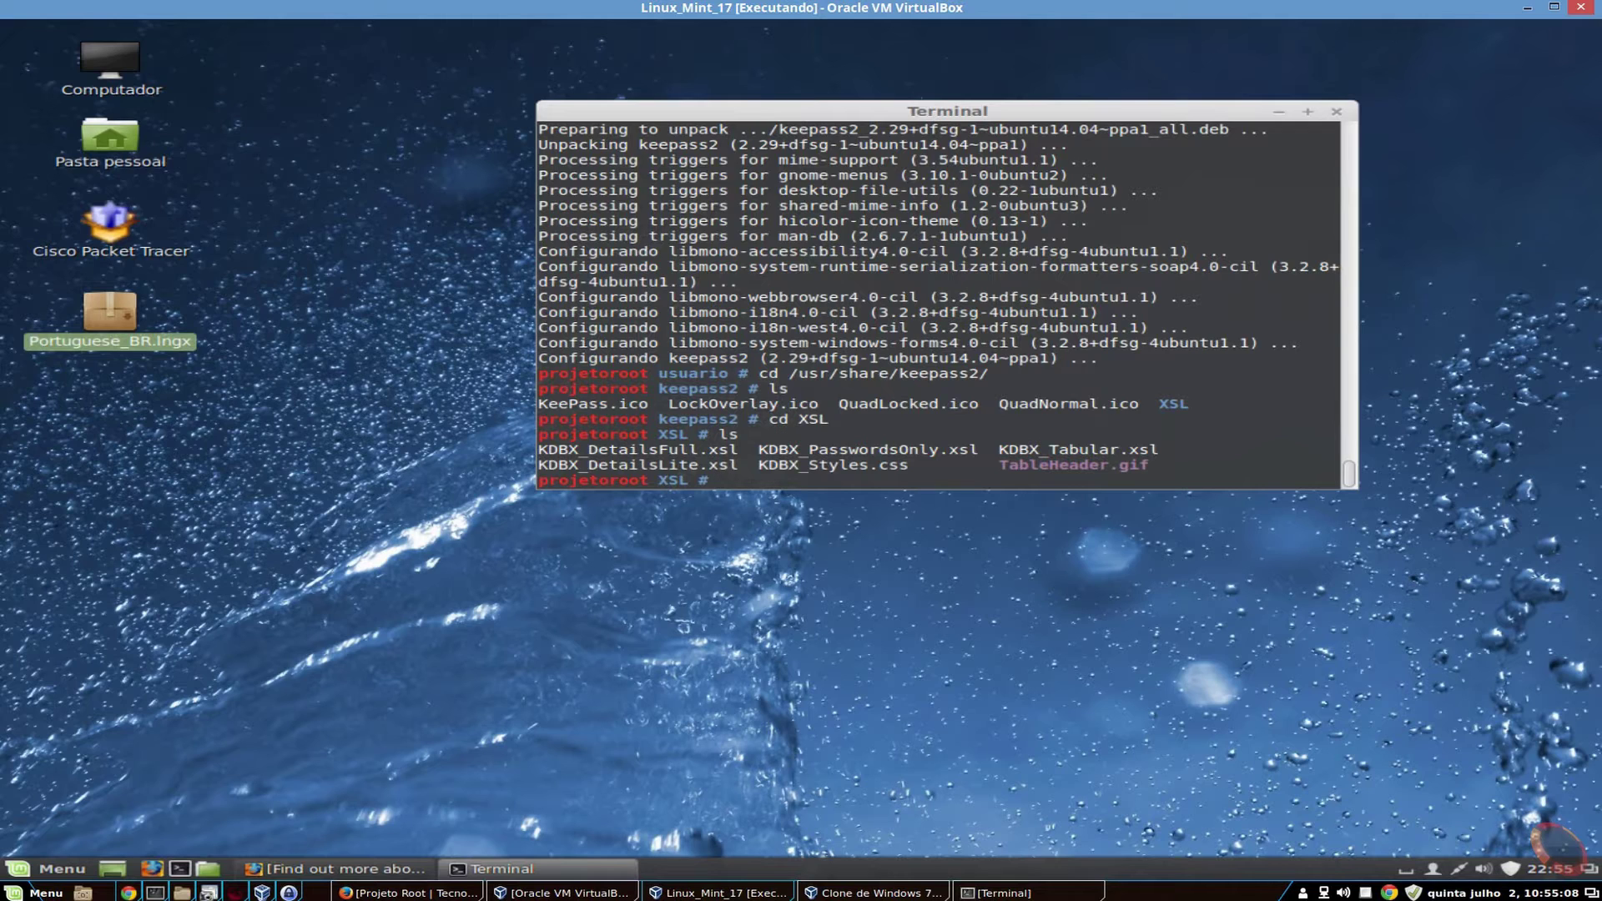
{"action": "type", "text": "cd .."}
{"action": "key", "text": "Return"}
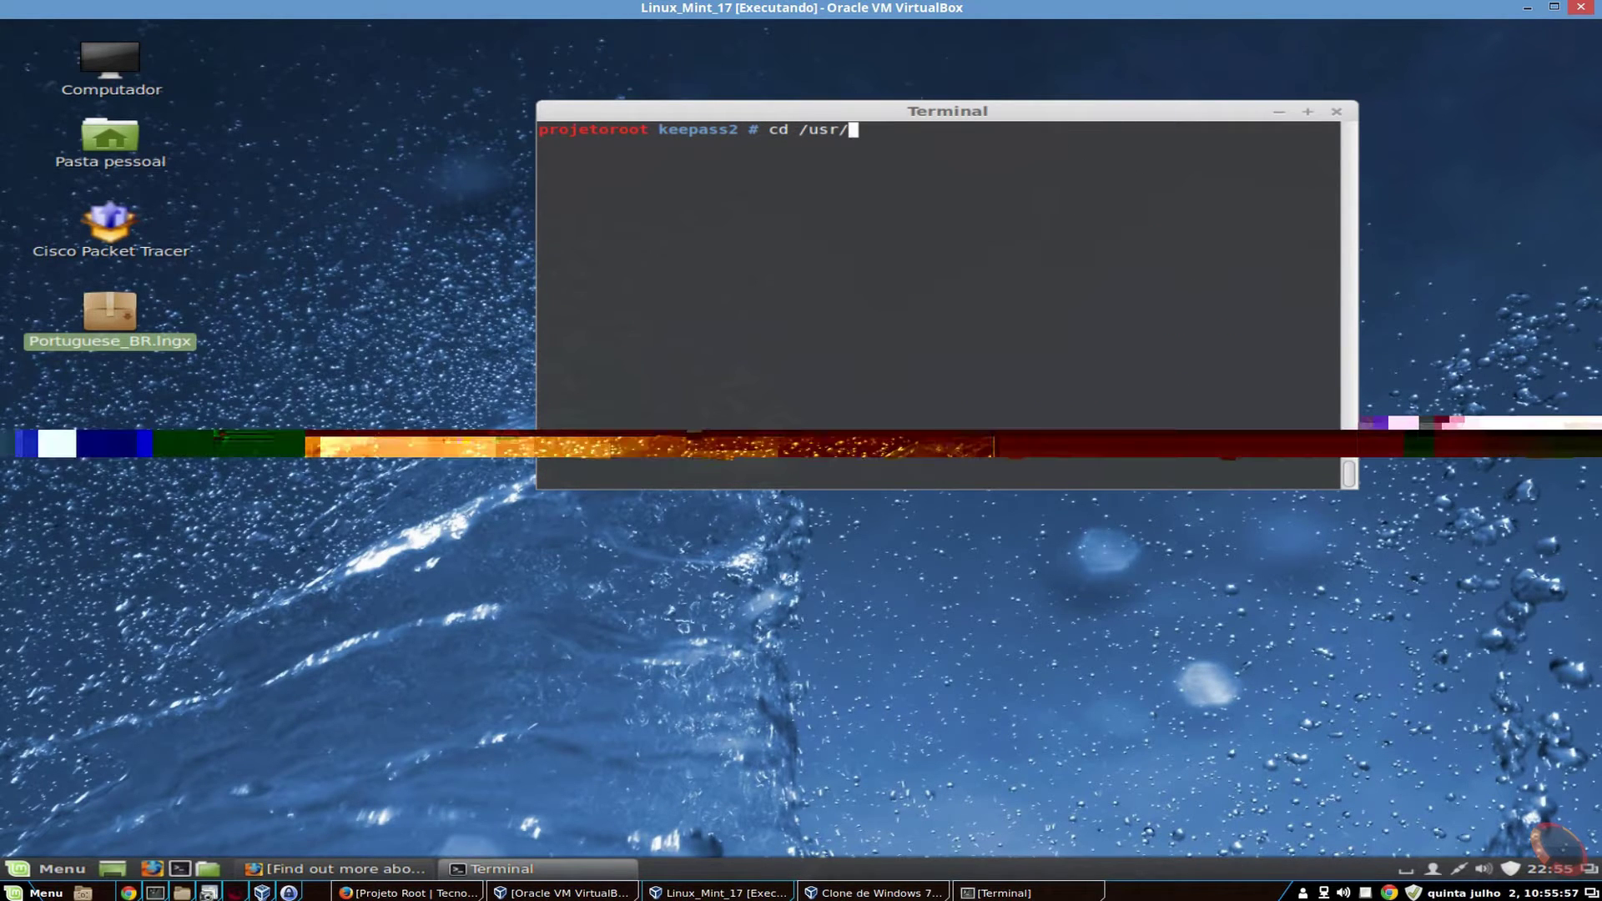
- Enter /usr/lib/keepass2 and list the KeePass program files
{"action": "type", "text": "lib"}
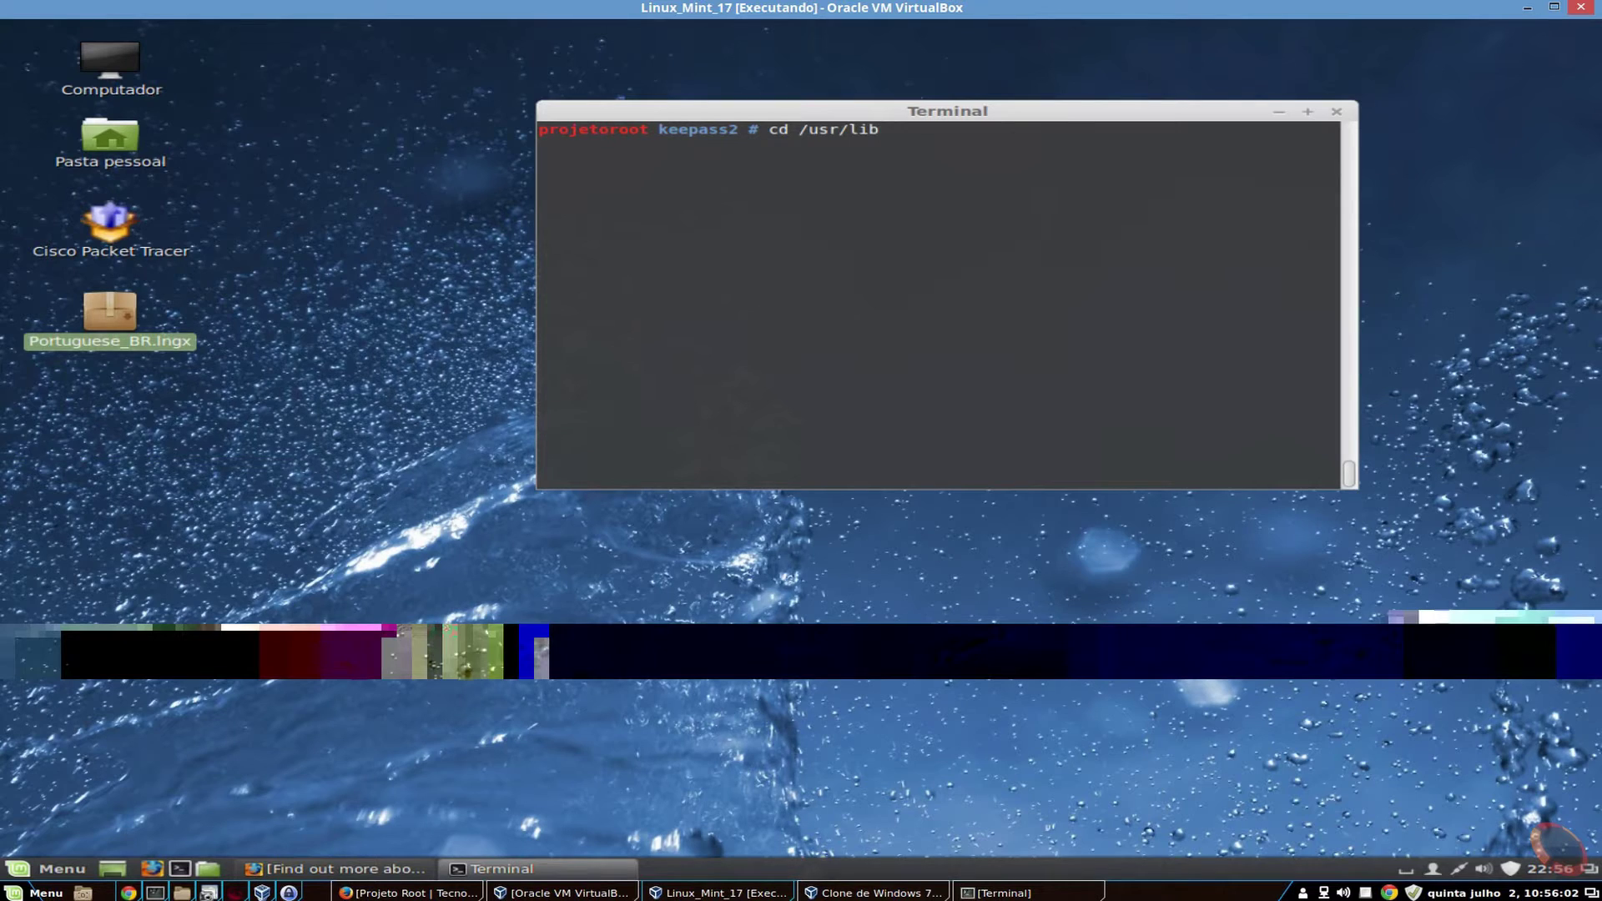
{"action": "type", "text": "/ke"}
{"action": "key", "text": "Tab"}
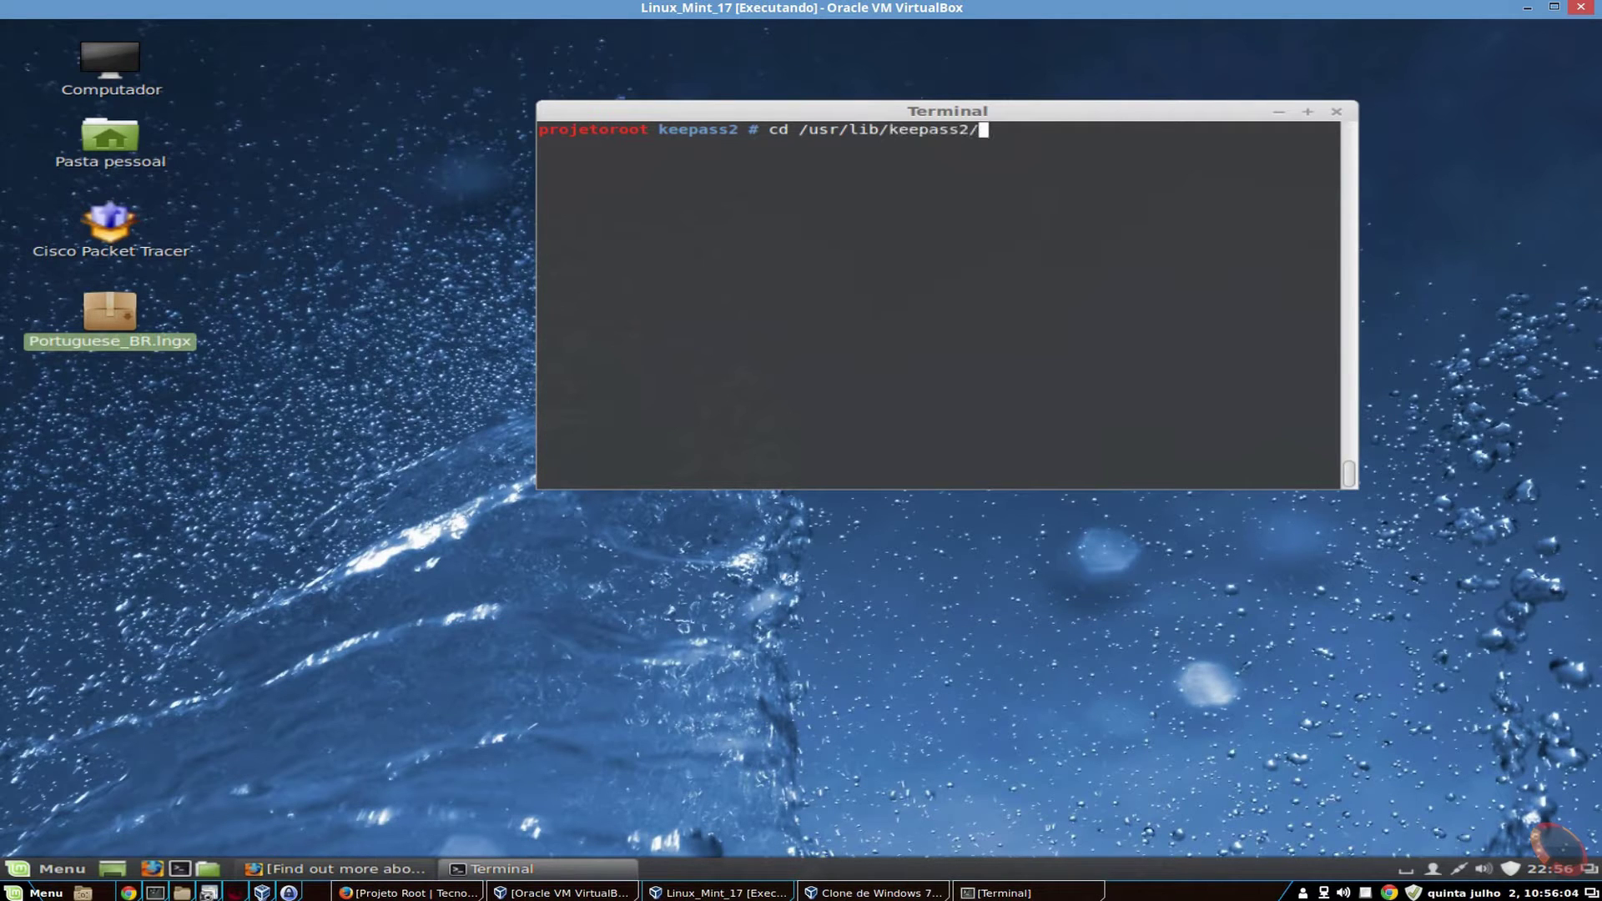
{"action": "key", "text": "Return"}
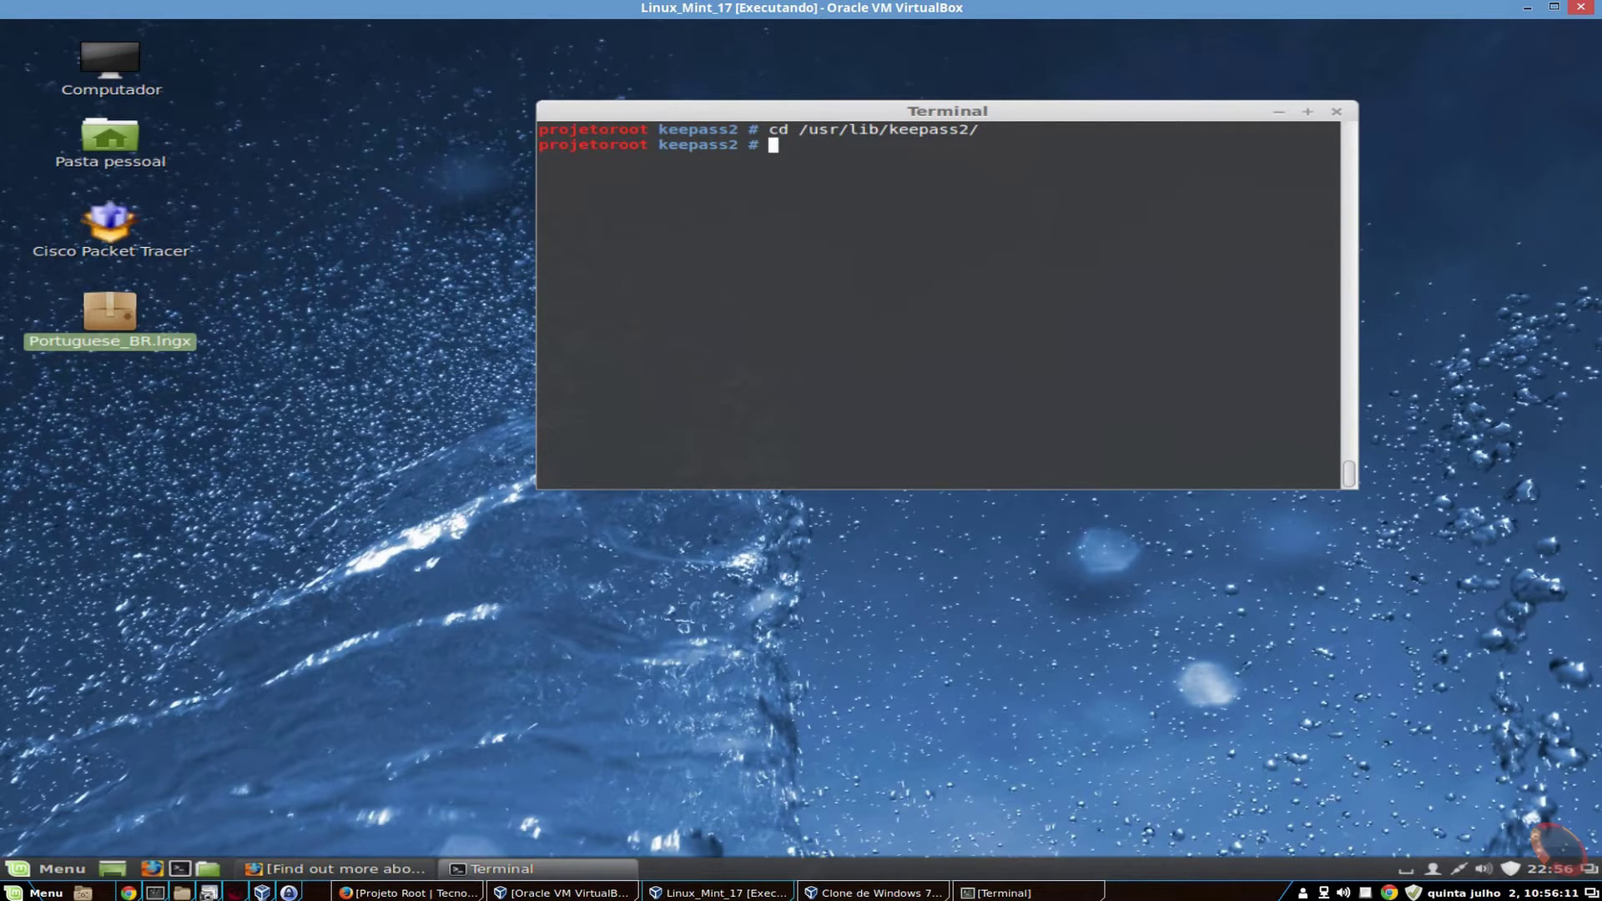
{"action": "type", "text": "ls"}
{"action": "key", "text": "Return"}
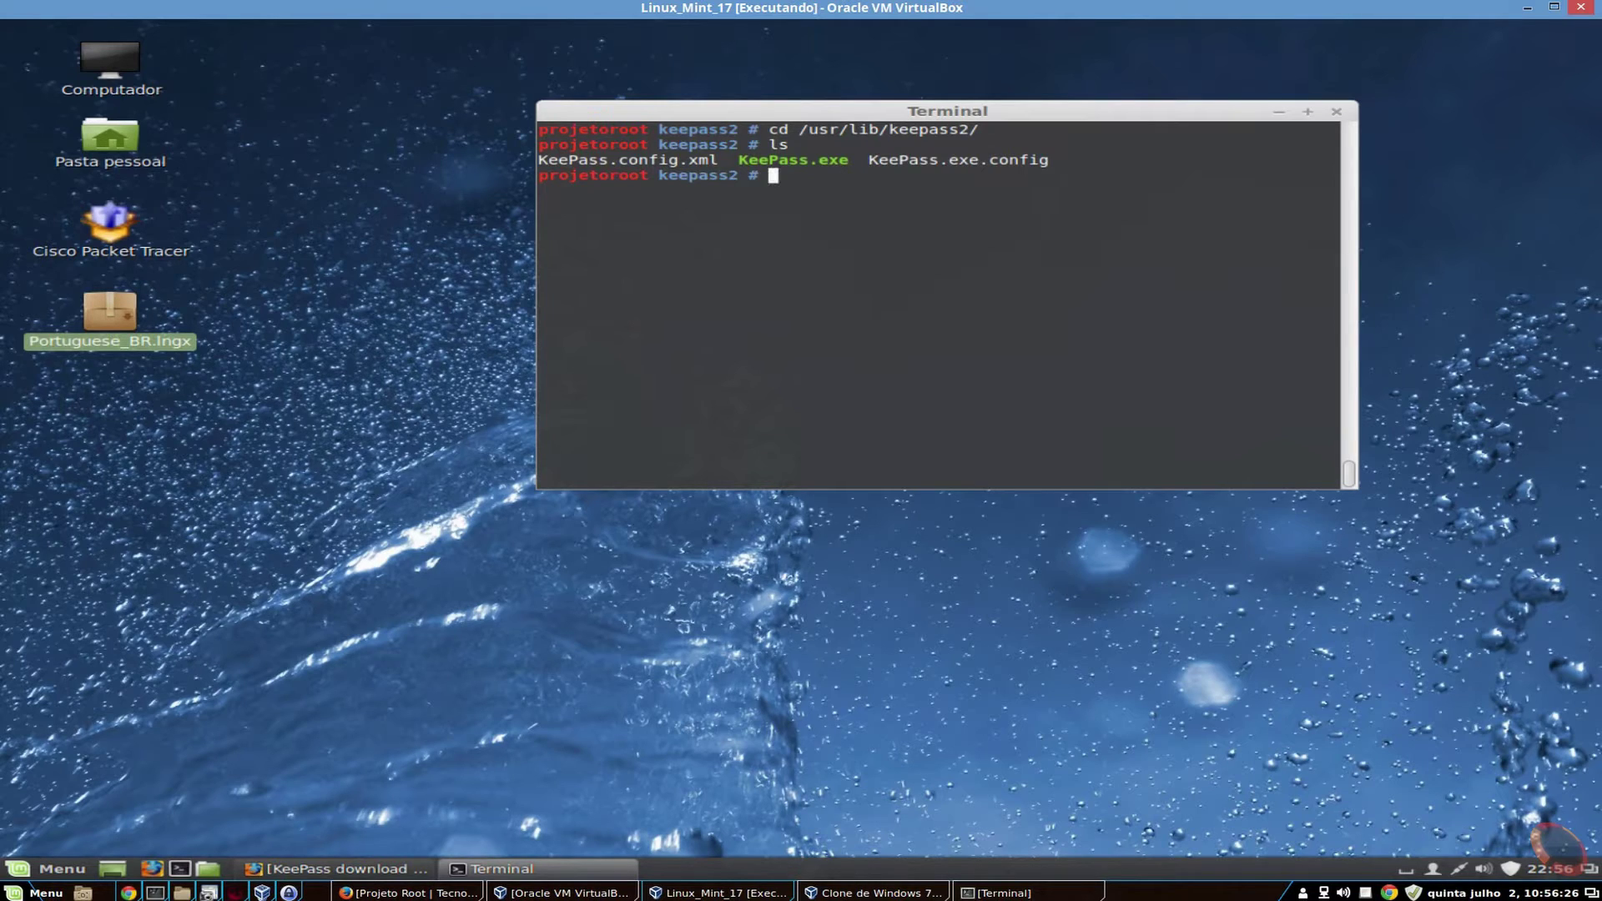
- Copy Portuguese_BR.lngx from the desktop into /usr/lib/keepass2 and list the folder to confirm
{"action": "type", "text": "cp /h"}
{"action": "key", "text": "Tab"}
{"action": "type", "text": "u"}
{"action": "key", "text": "Tab"}
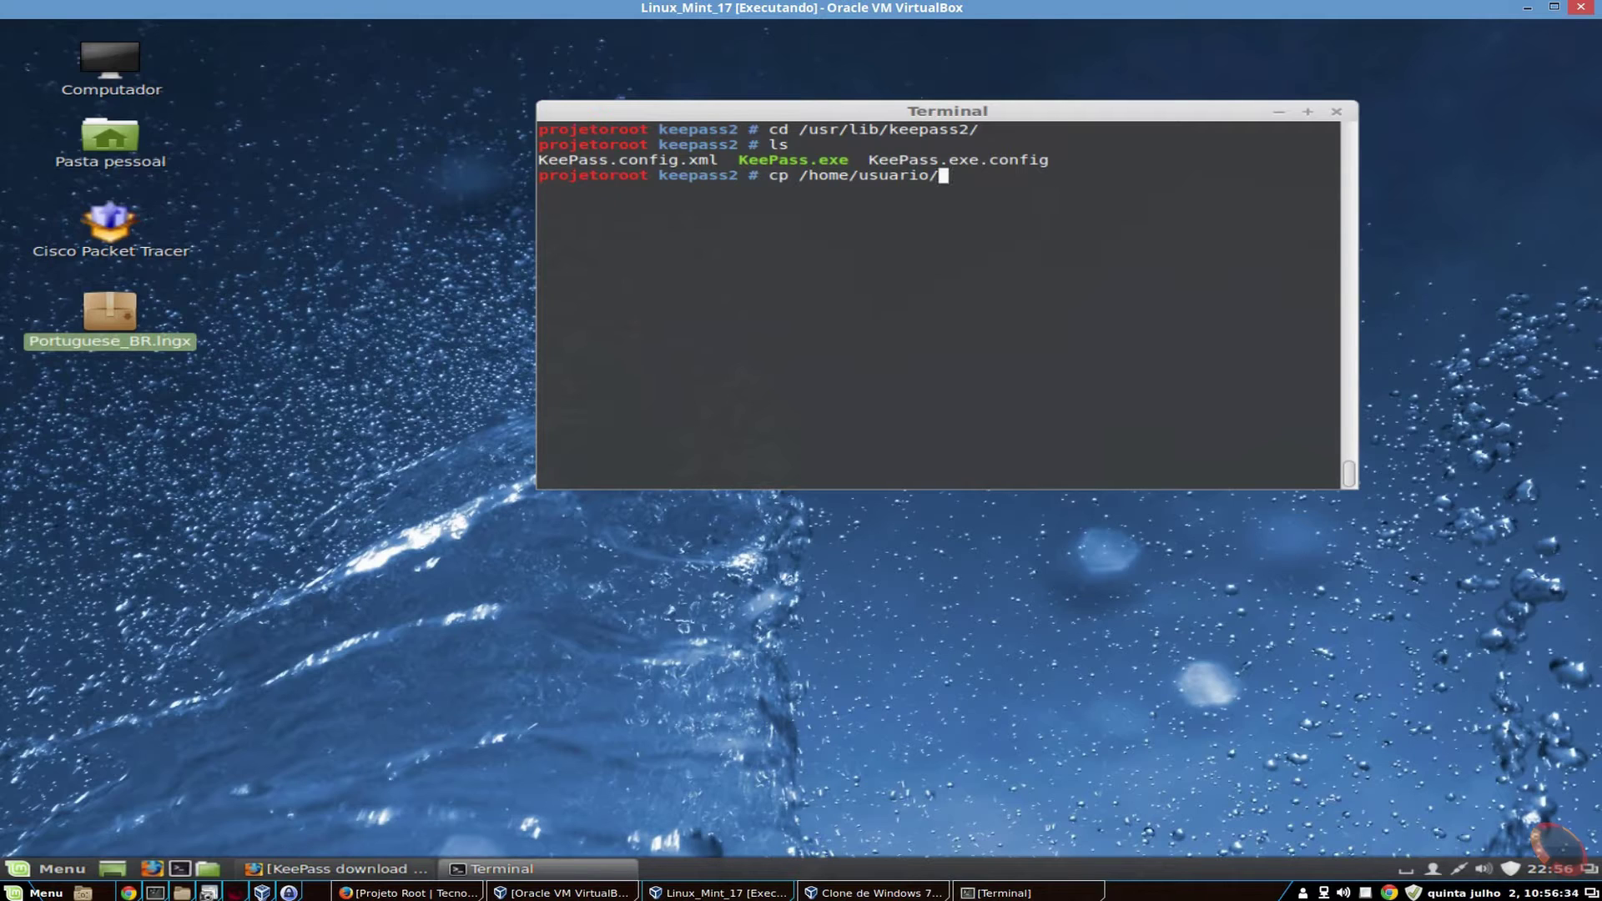
{"action": "type", "text": "Á"}
{"action": "key", "text": "Tab"}
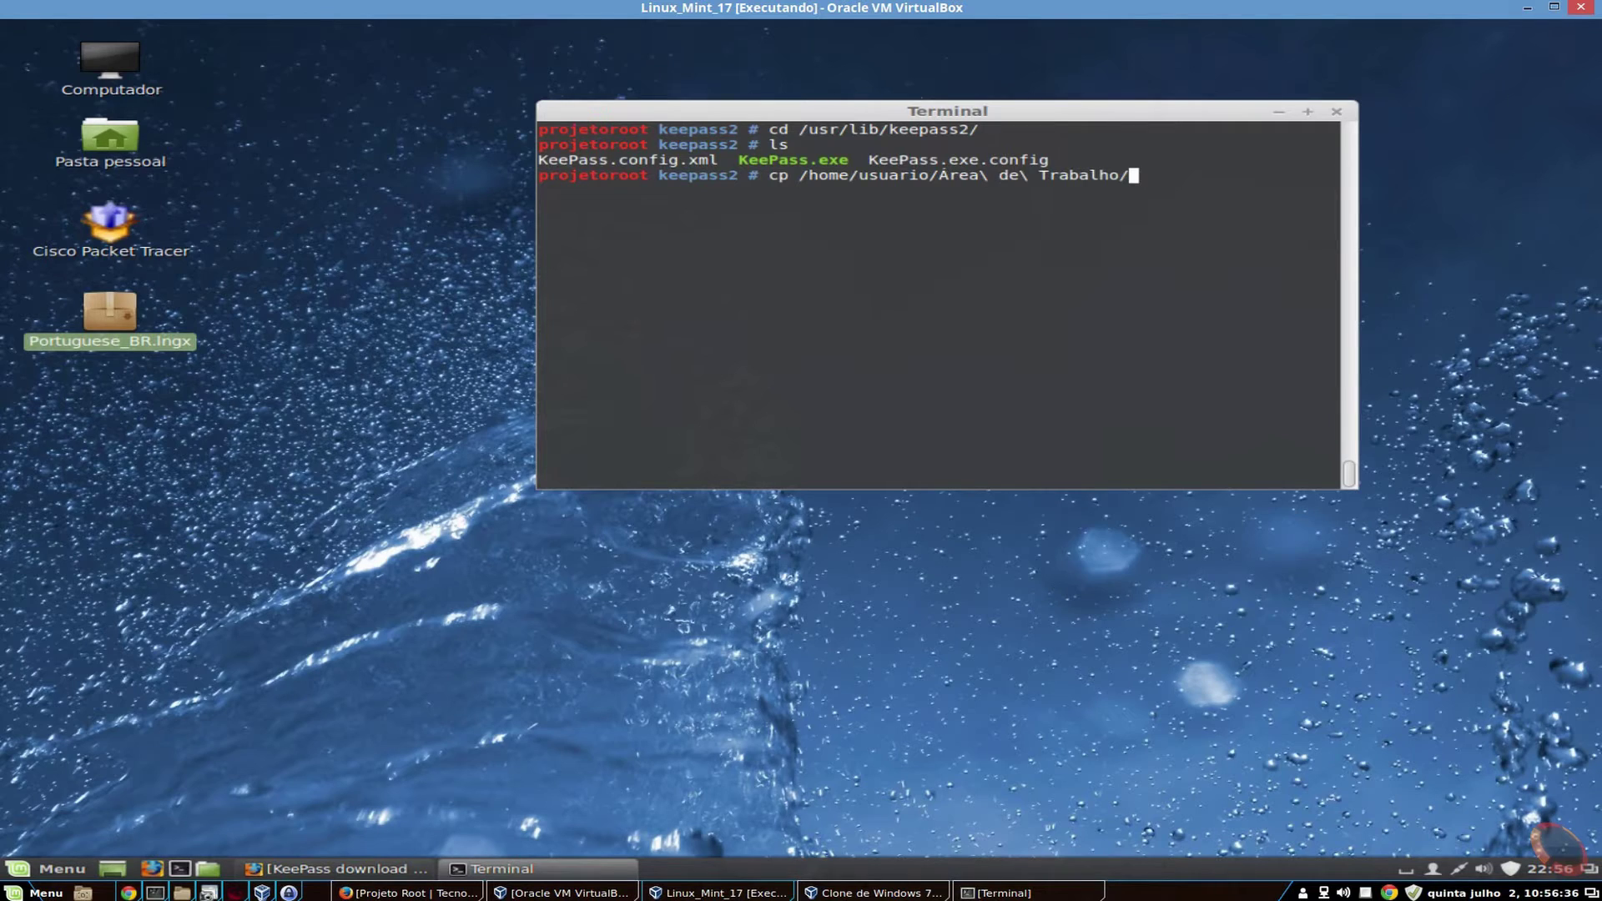
{"action": "type", "text": "P"}
{"action": "key", "text": "Tab"}
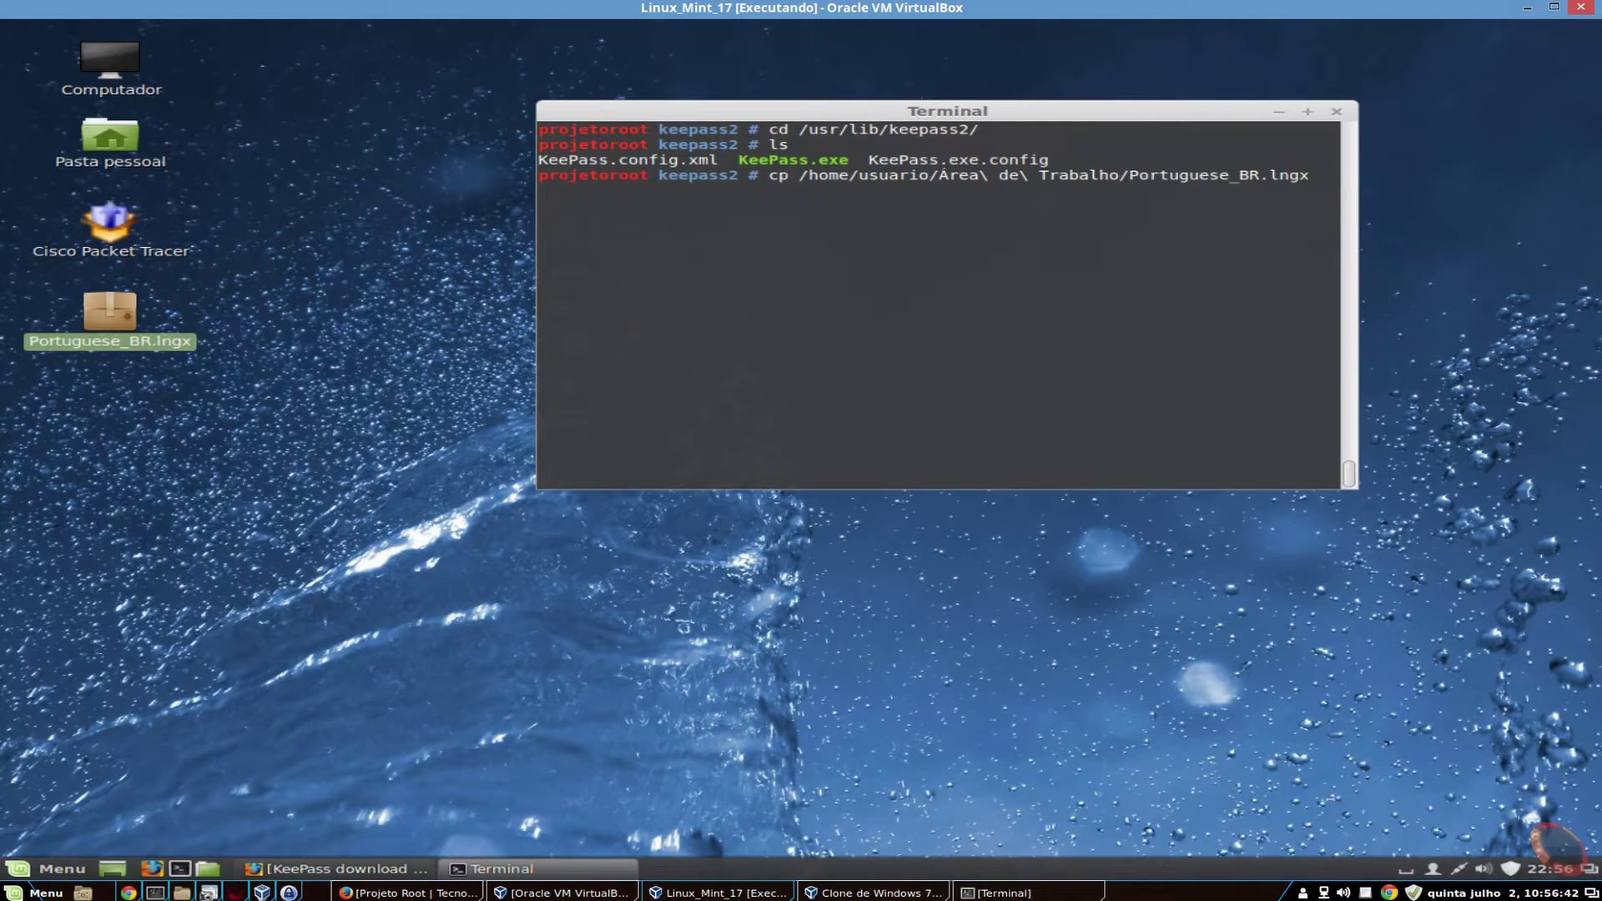
{"action": "type", "text": "/usr/lib/ke"}
{"action": "key", "text": "Tab"}
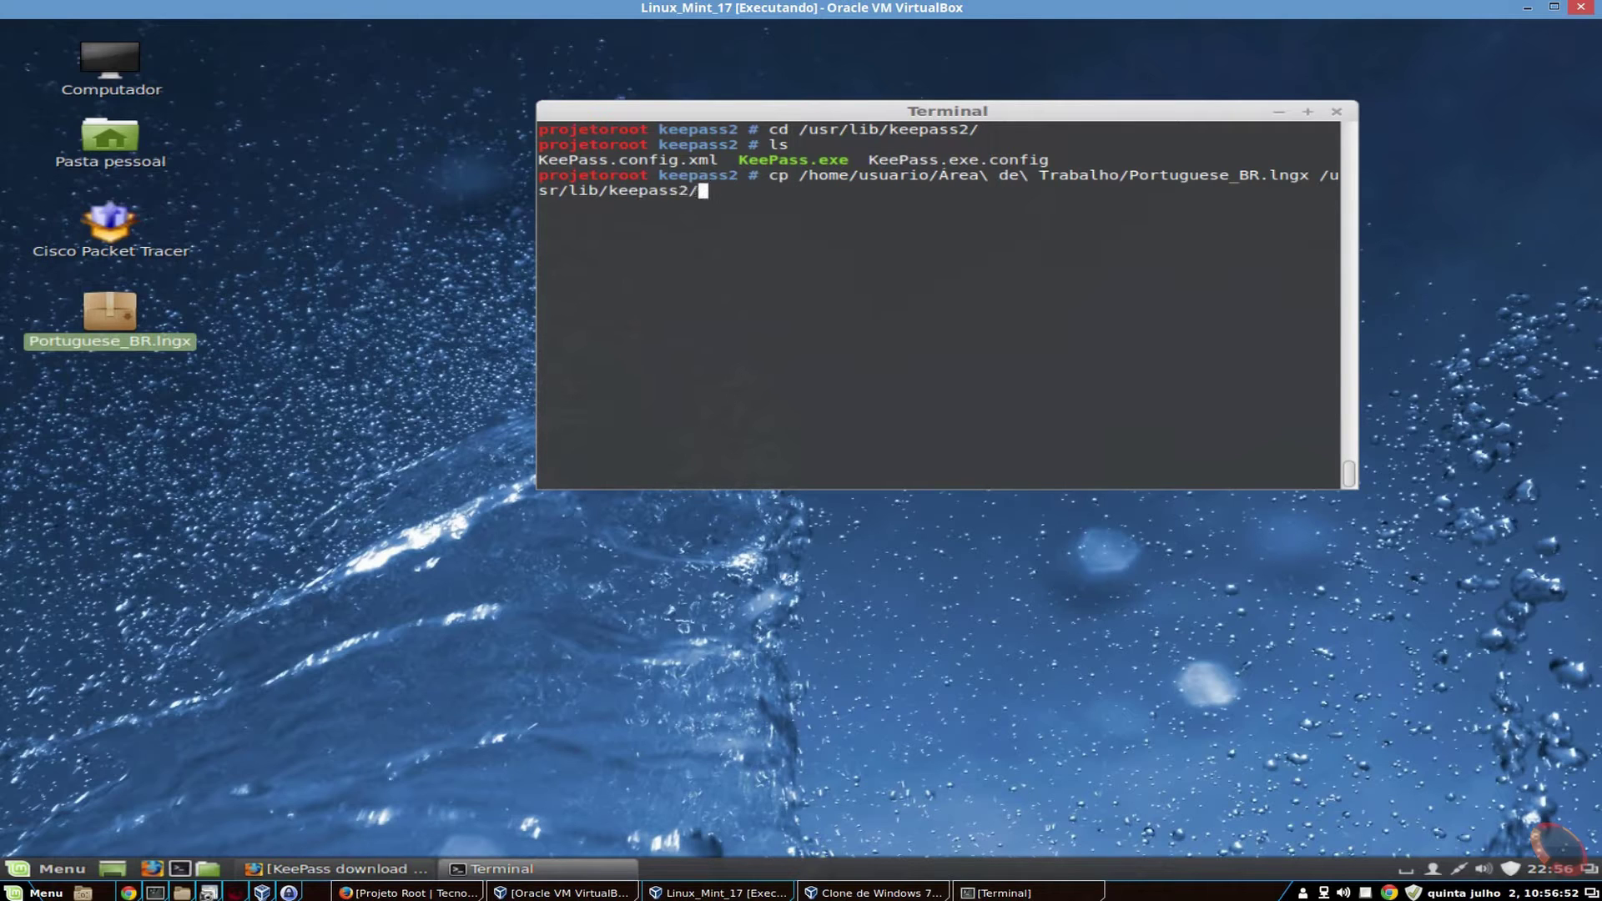
{"action": "key", "text": "Return"}
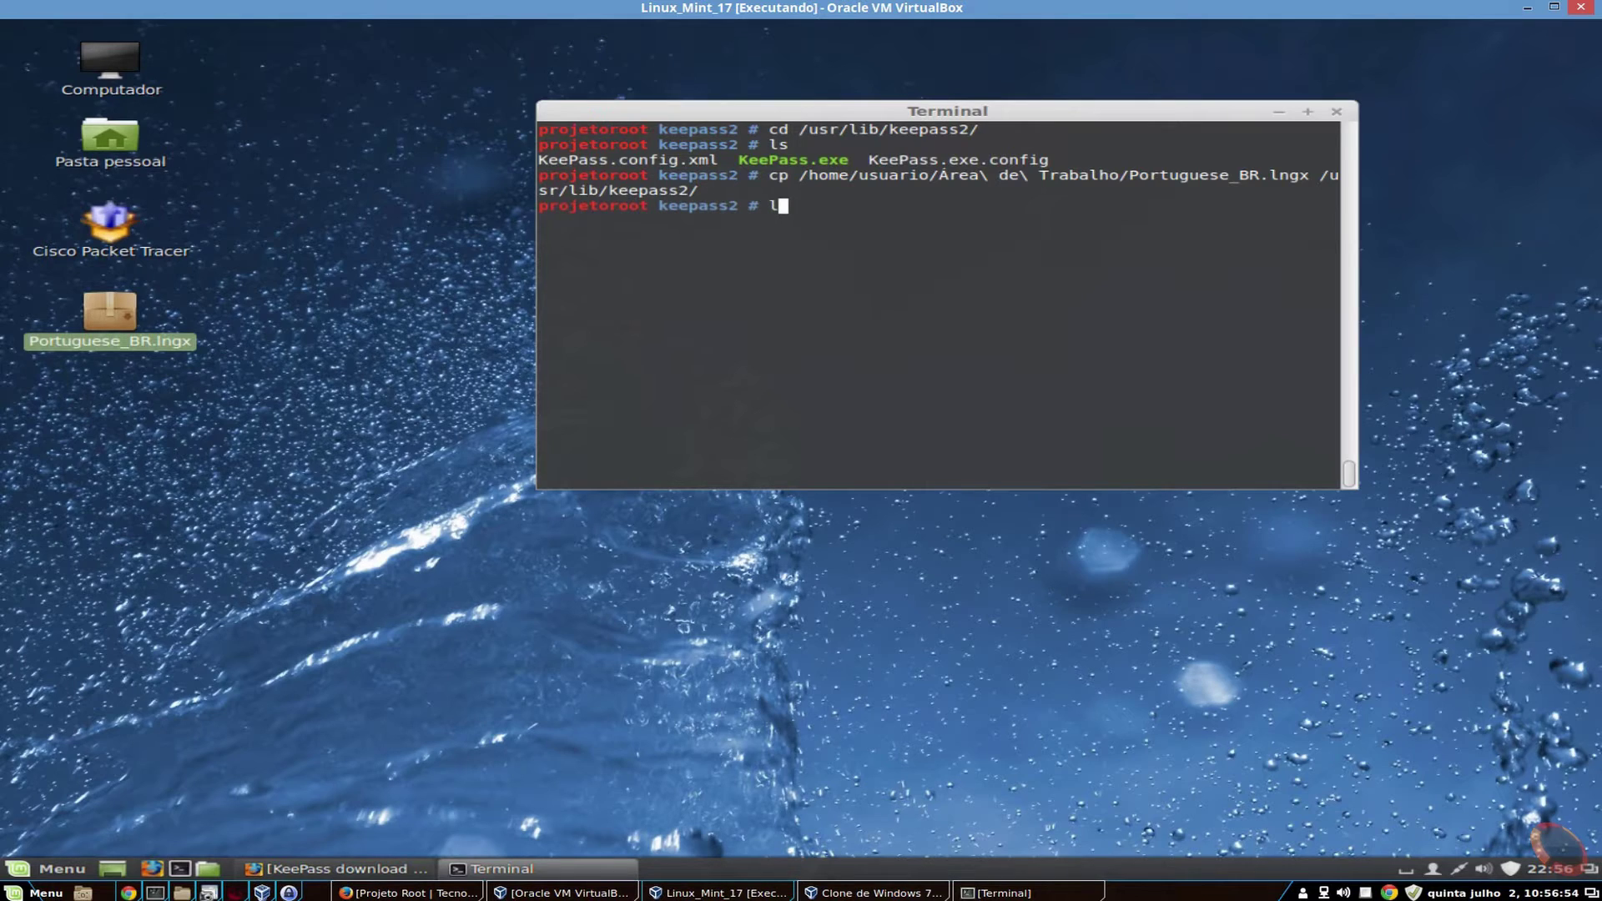
{"action": "type", "text": "s"}
{"action": "key", "text": "Return"}
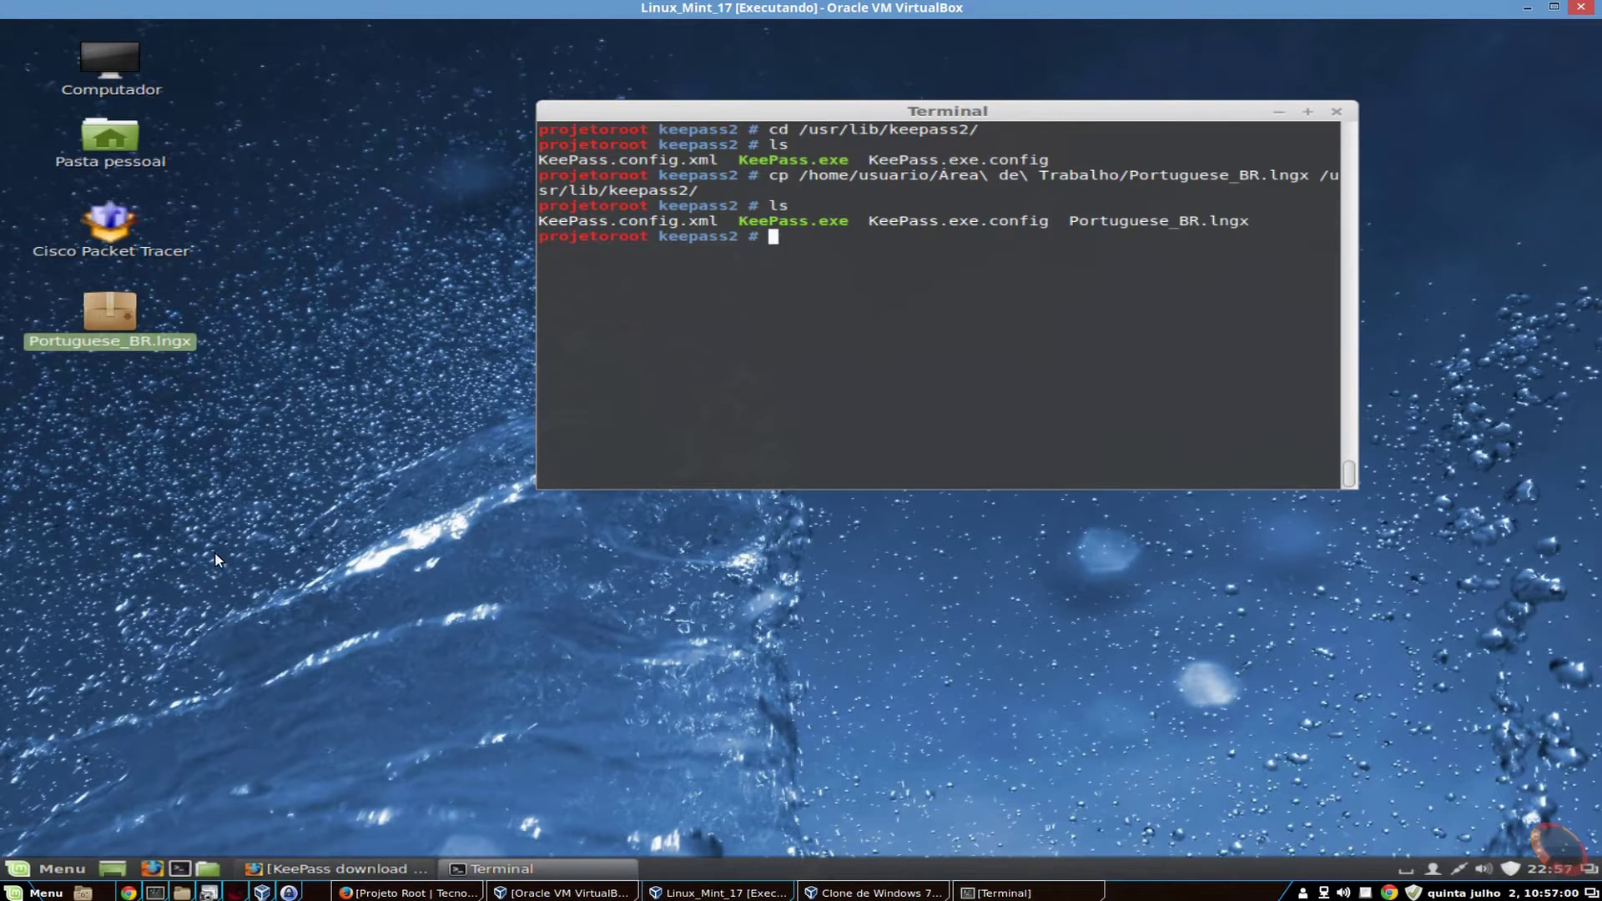
- Launch KeePass2 from the applications menu and maximize its window
{"action": "left_click", "coordinate": [61, 869]}
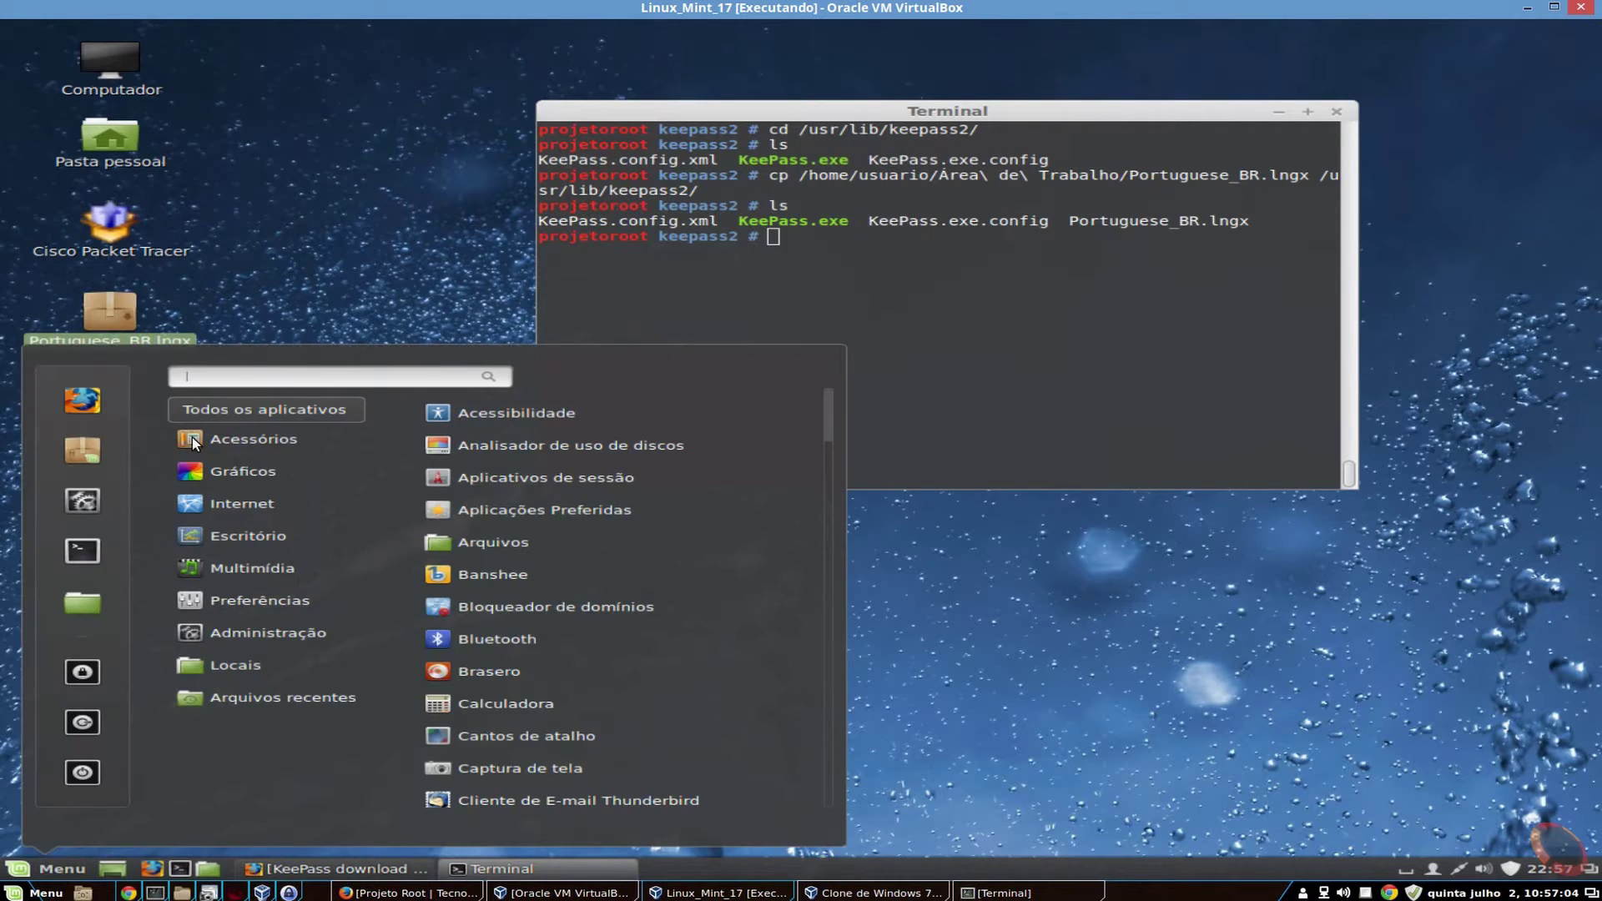
{"action": "mouse_move", "coordinate": [267, 444]}
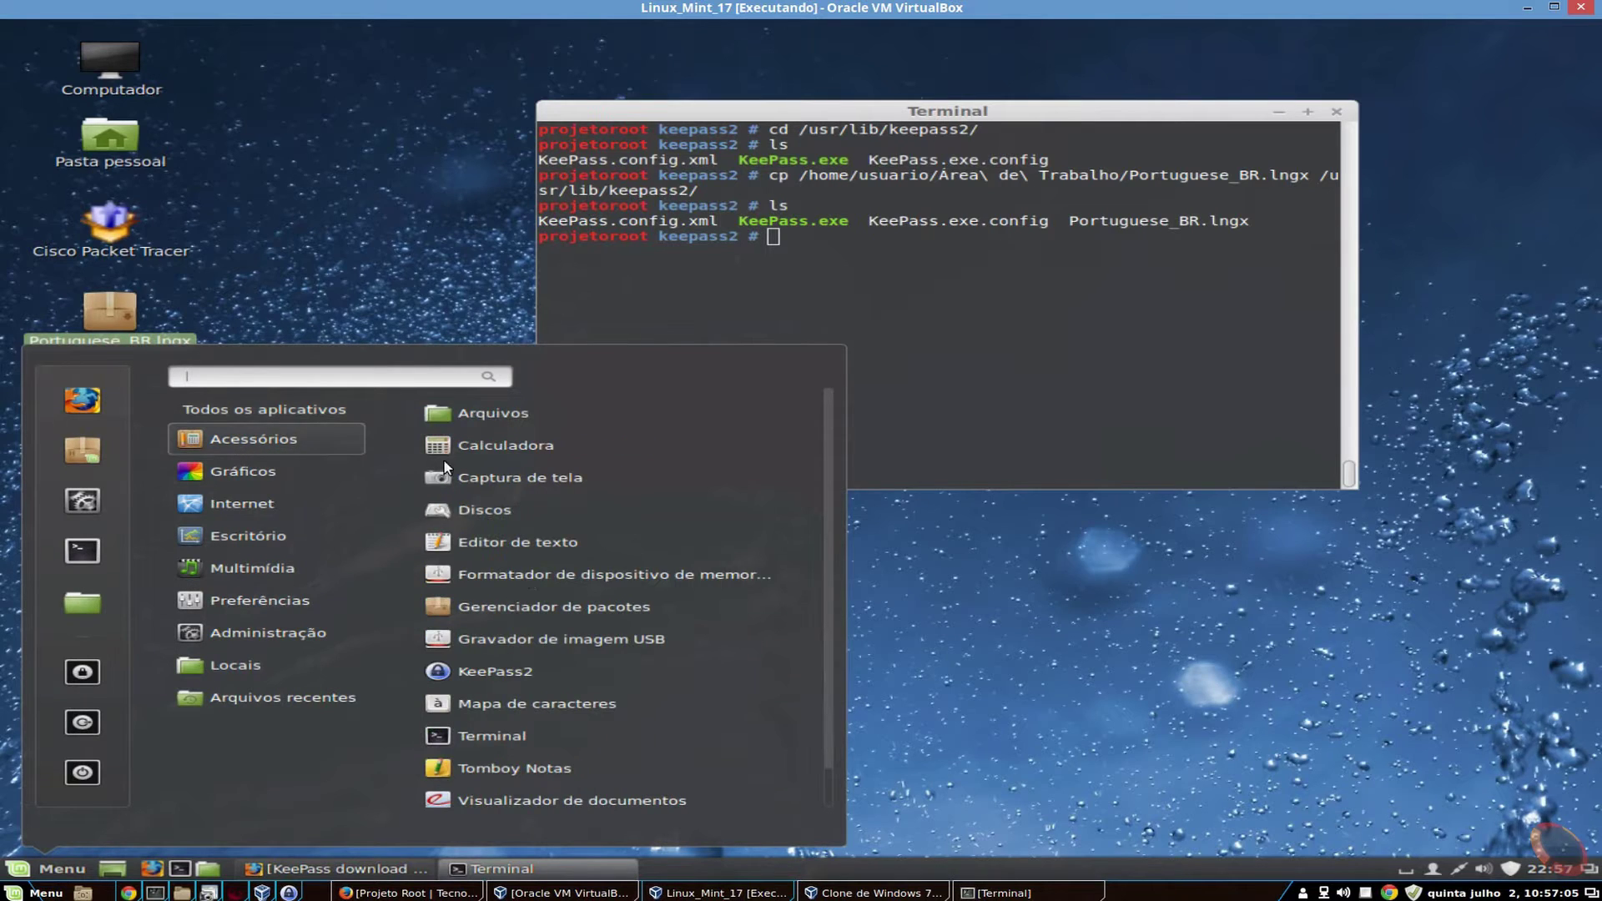
{"action": "left_click", "coordinate": [485, 673]}
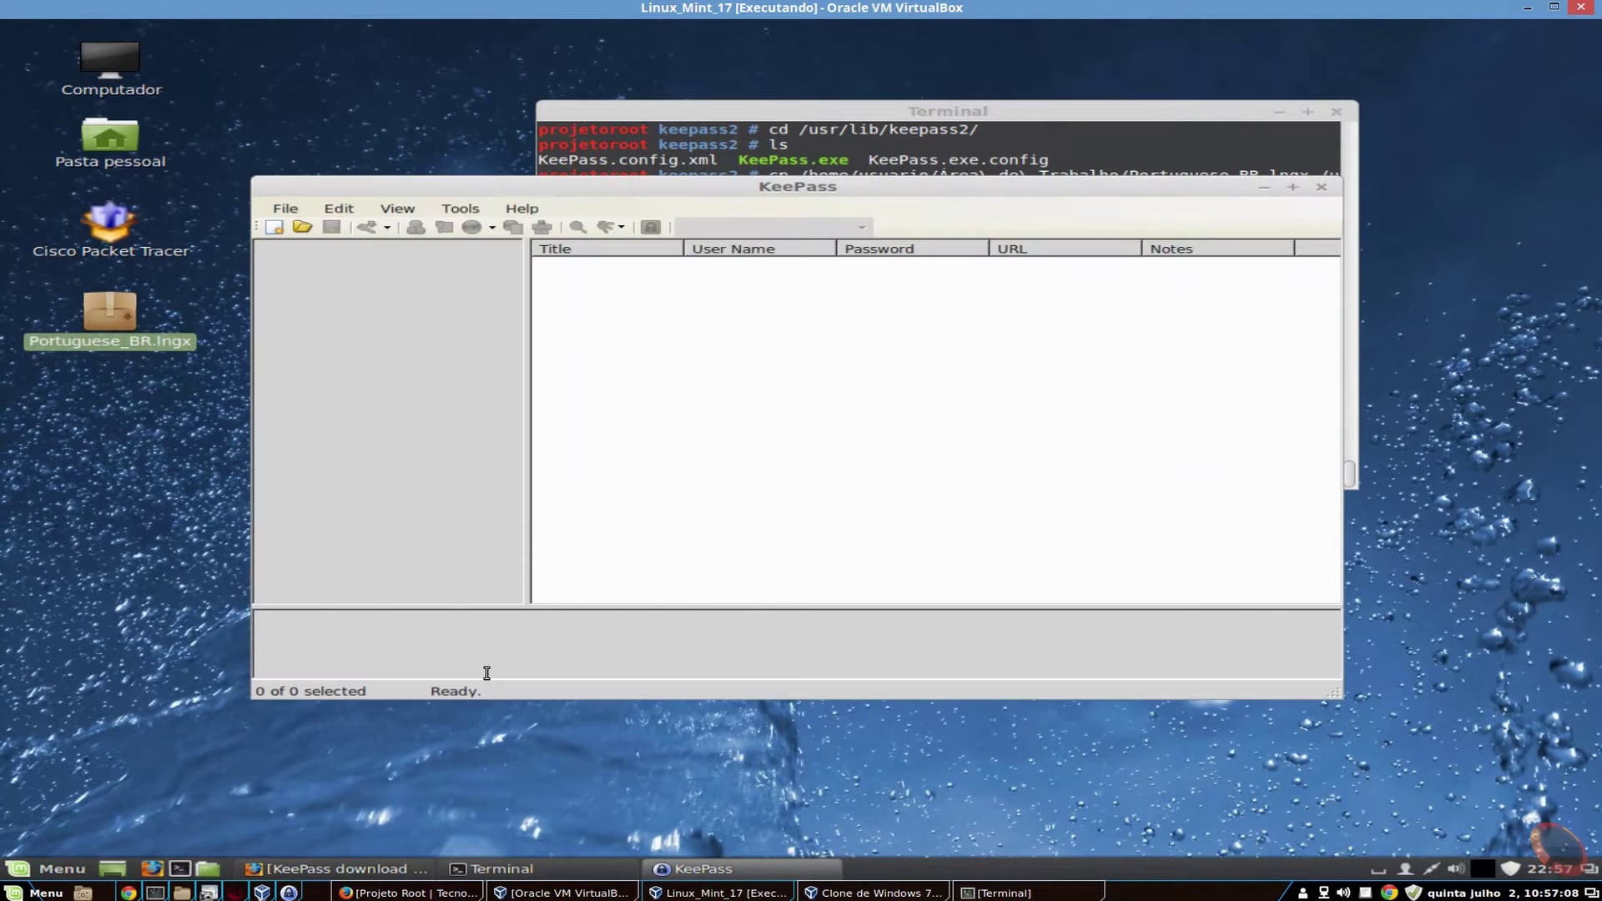
{"action": "double_click", "coordinate": [629, 193]}
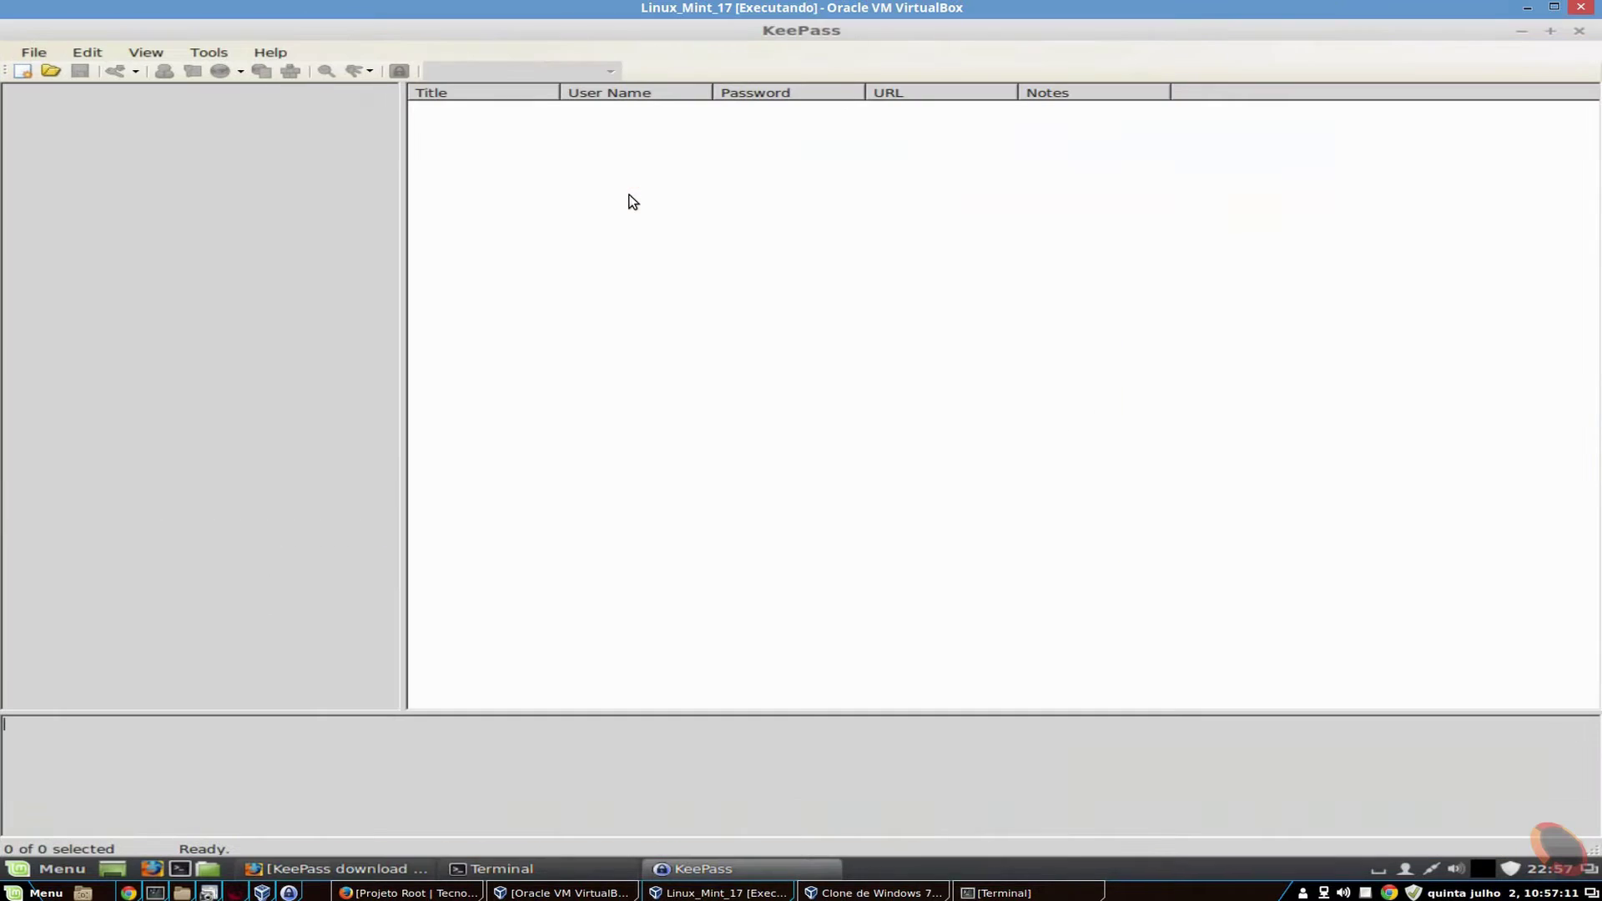
- Switch the interface language to Portuguese (Brazil) and restart KeePass
{"action": "left_click", "coordinate": [100, 57]}
{"action": "mouse_move", "coordinate": [143, 57]}
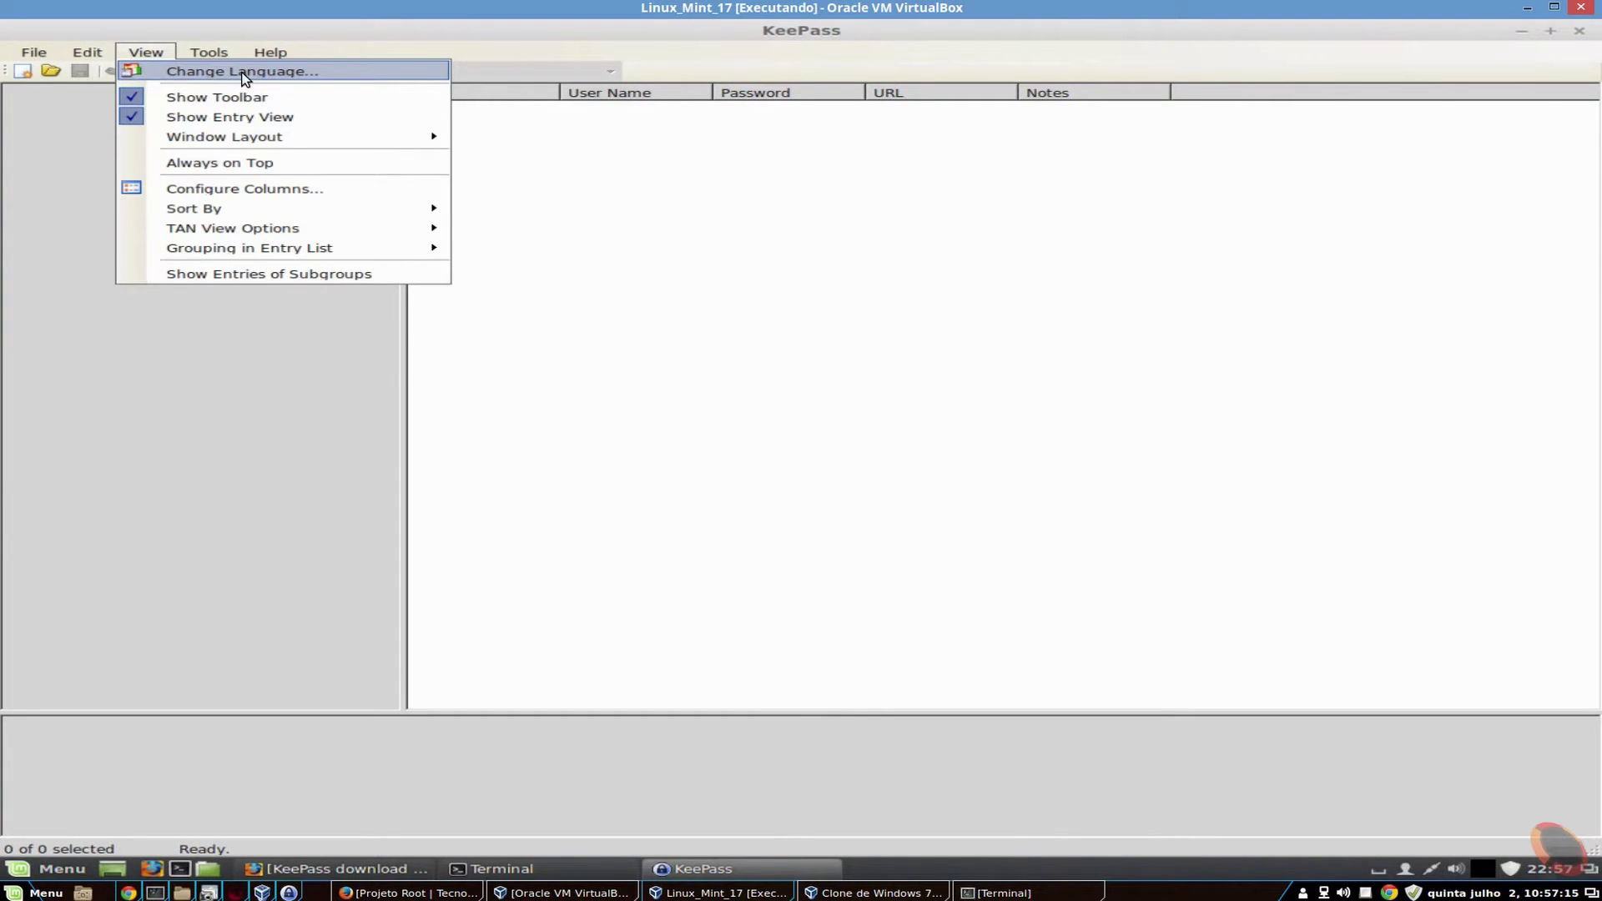
{"action": "left_click", "coordinate": [212, 74]}
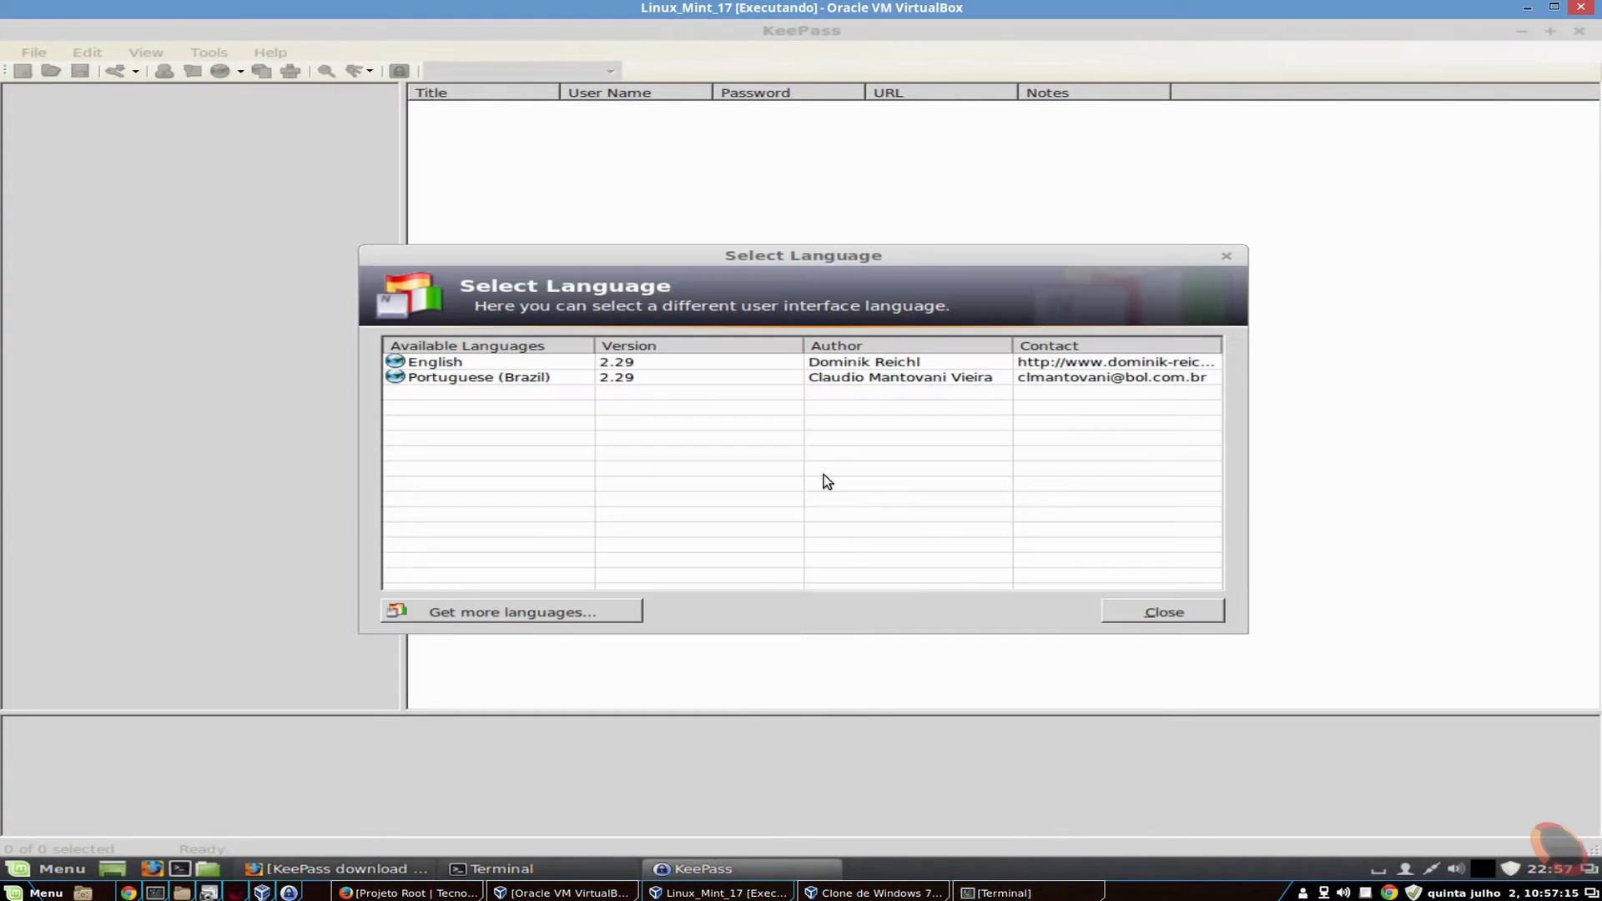
{"action": "double_click", "coordinate": [457, 378]}
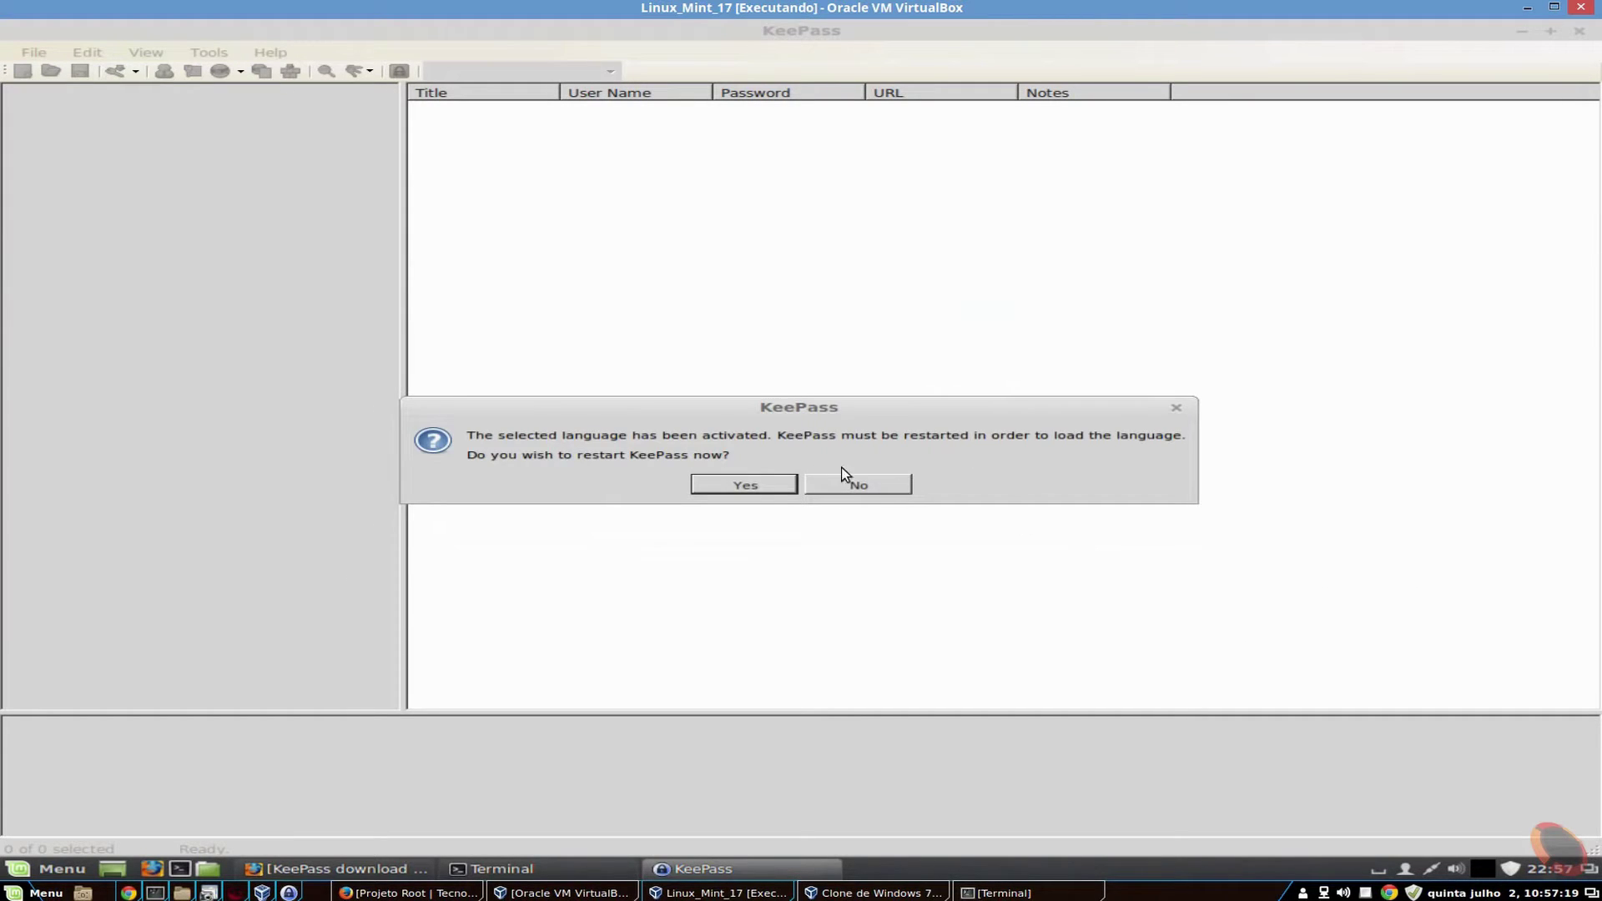
{"action": "left_click", "coordinate": [755, 492]}
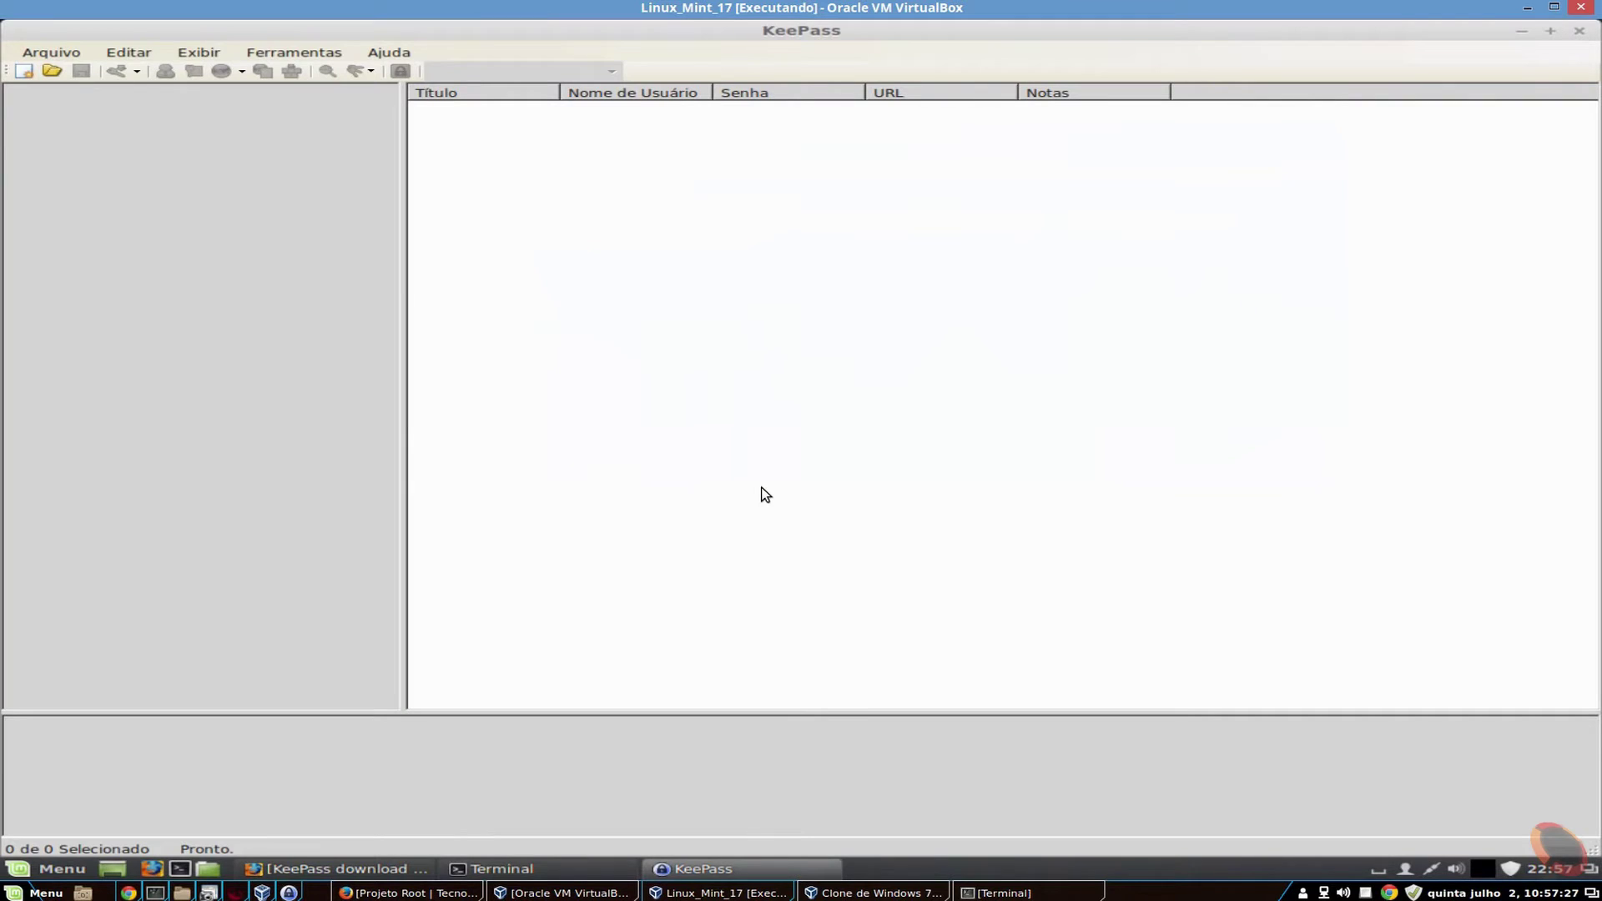
- Browse the translated Arquivo and Ferramentas menus without choosing anything
{"action": "left_click", "coordinate": [51, 52]}
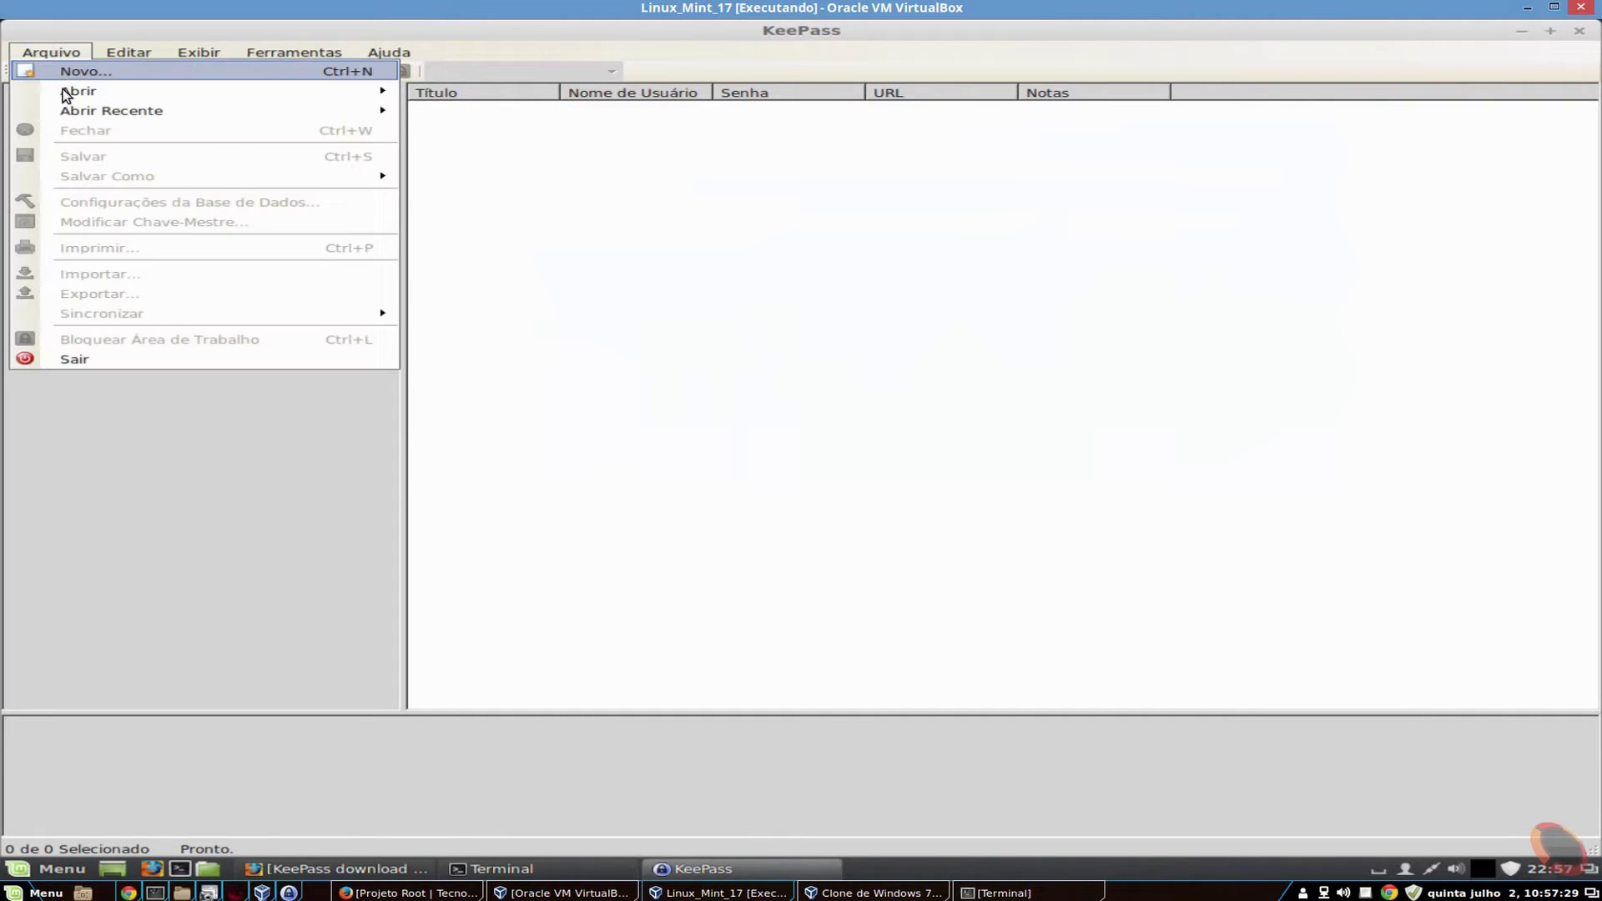
{"action": "mouse_move", "coordinate": [140, 56]}
{"action": "mouse_move", "coordinate": [327, 48]}
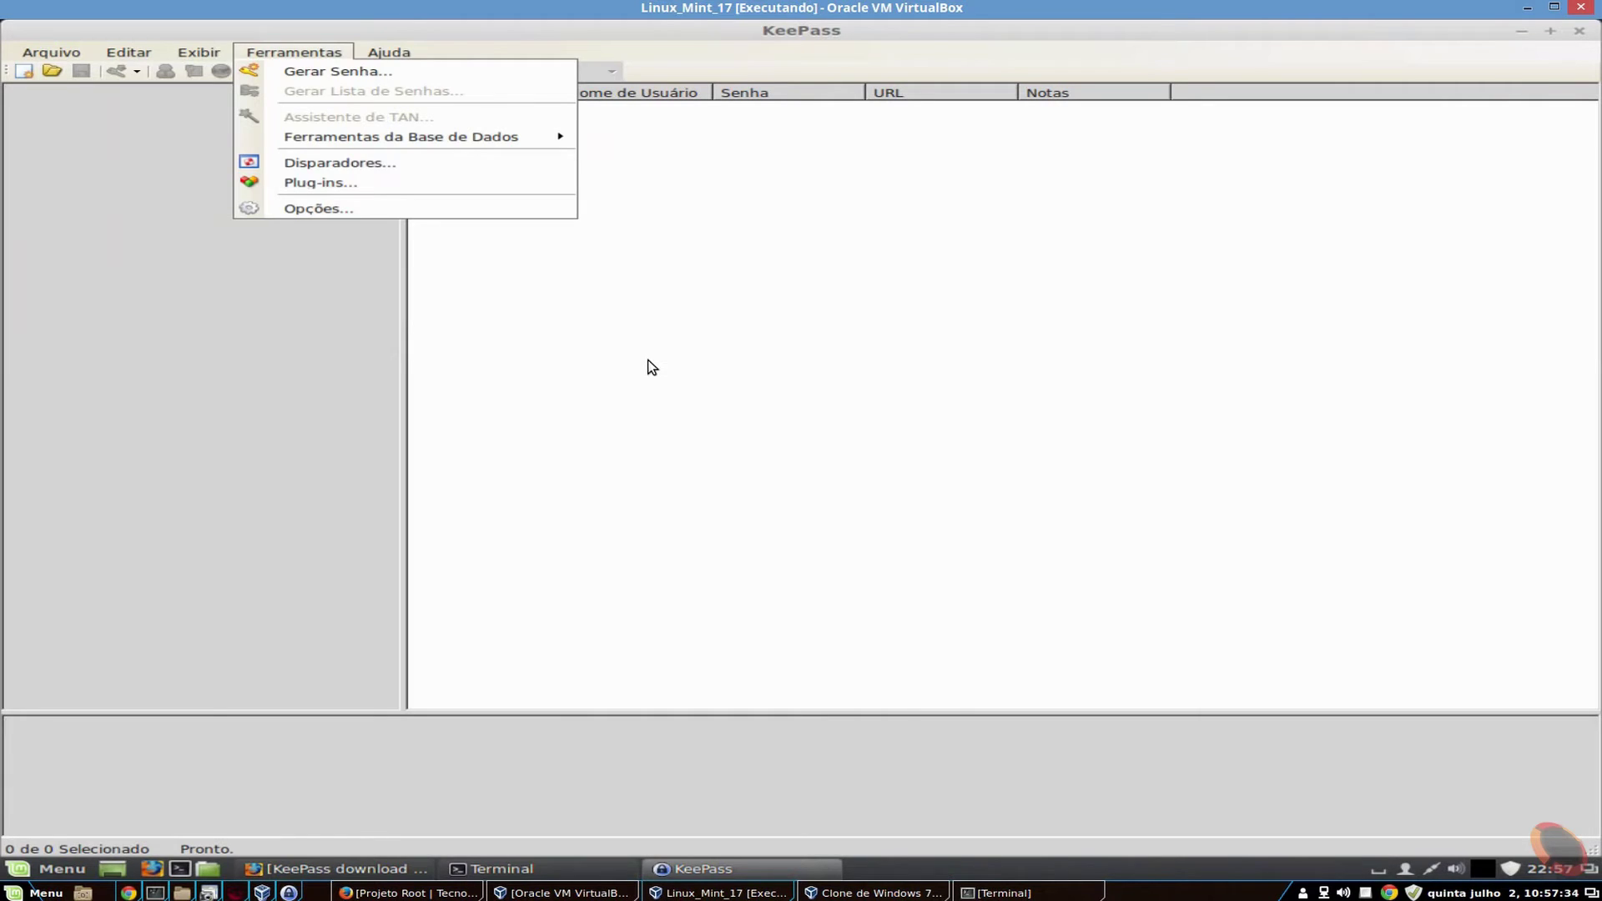
{"action": "left_click", "coordinate": [1076, 253]}
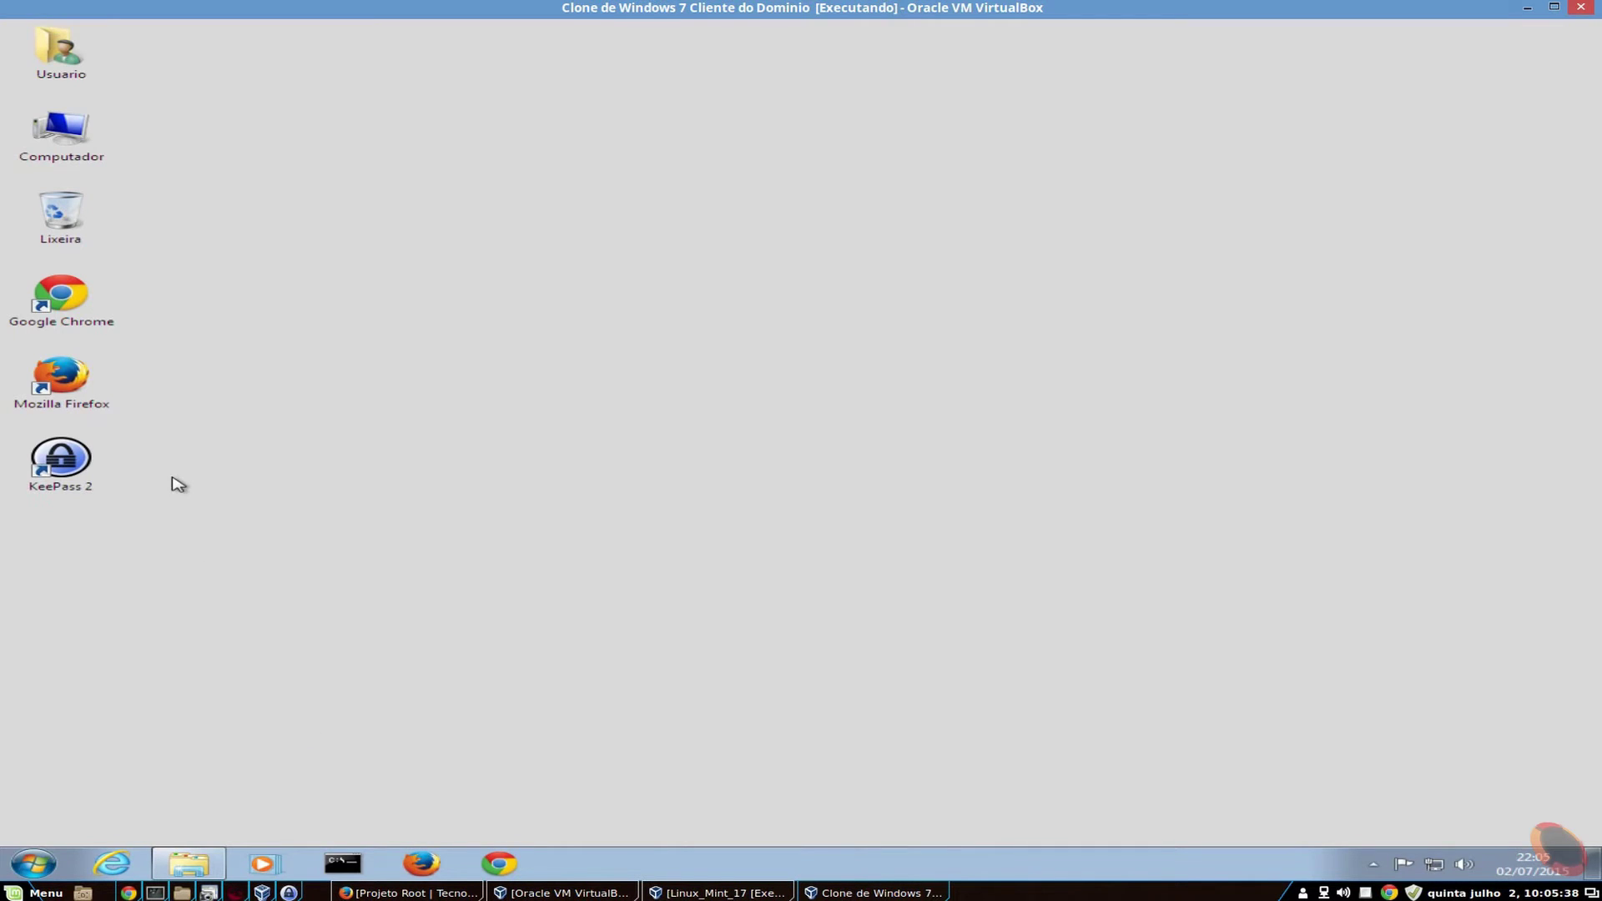
- Launch KeePass on Windows, enable automatic update checks, and maximize the window
{"action": "double_click", "coordinate": [66, 472]}
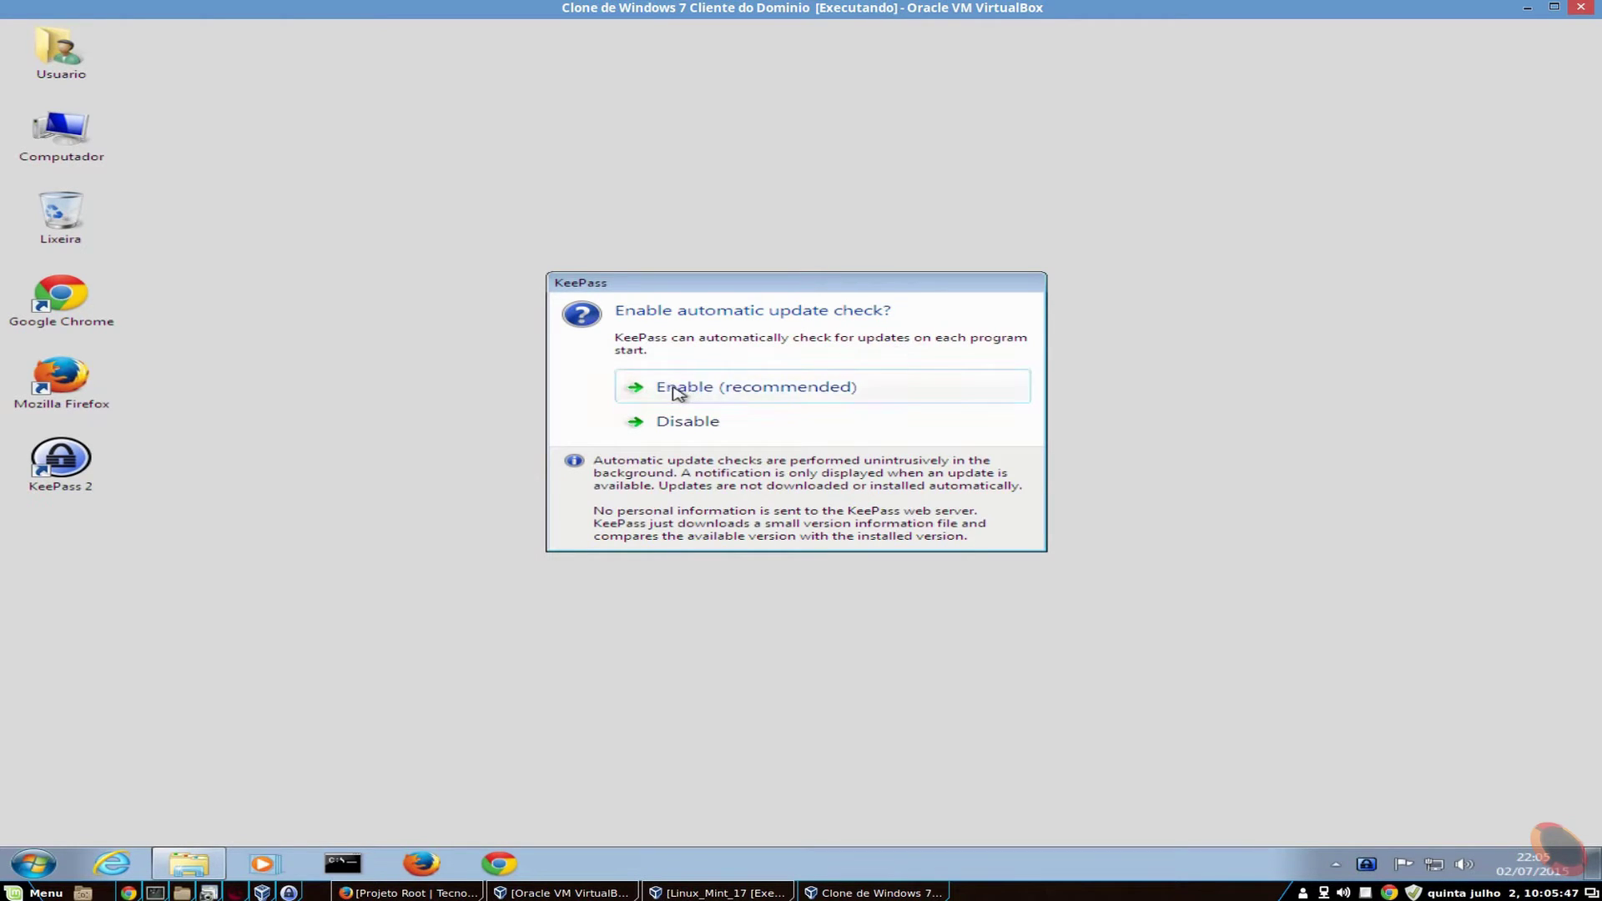
{"action": "left_click", "coordinate": [769, 396]}
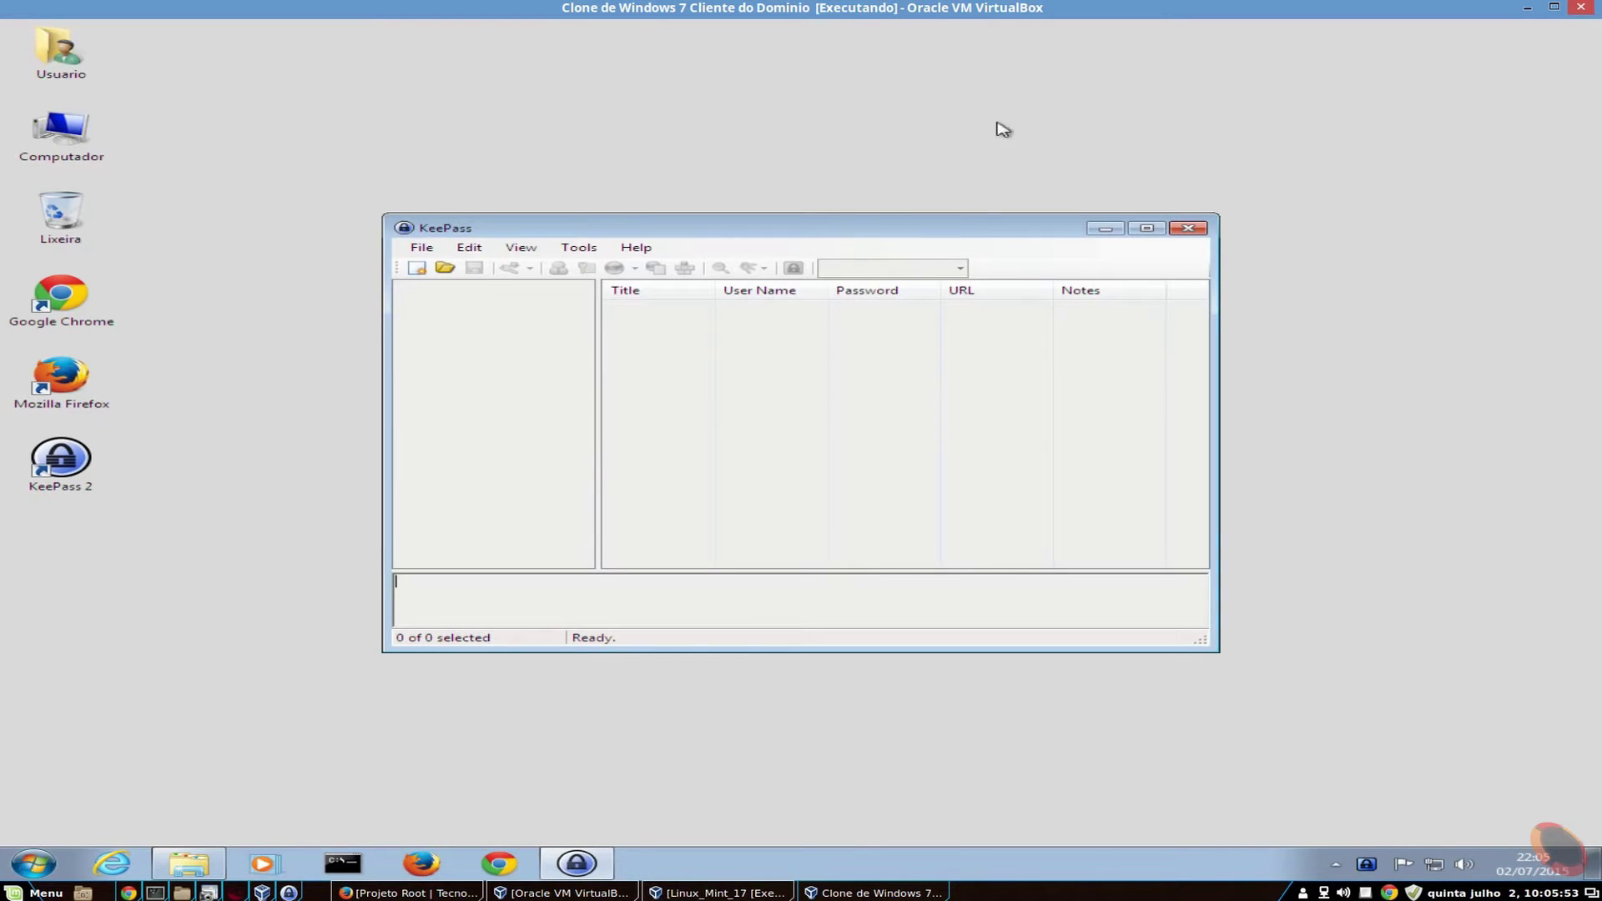
{"action": "left_click", "coordinate": [1156, 230]}
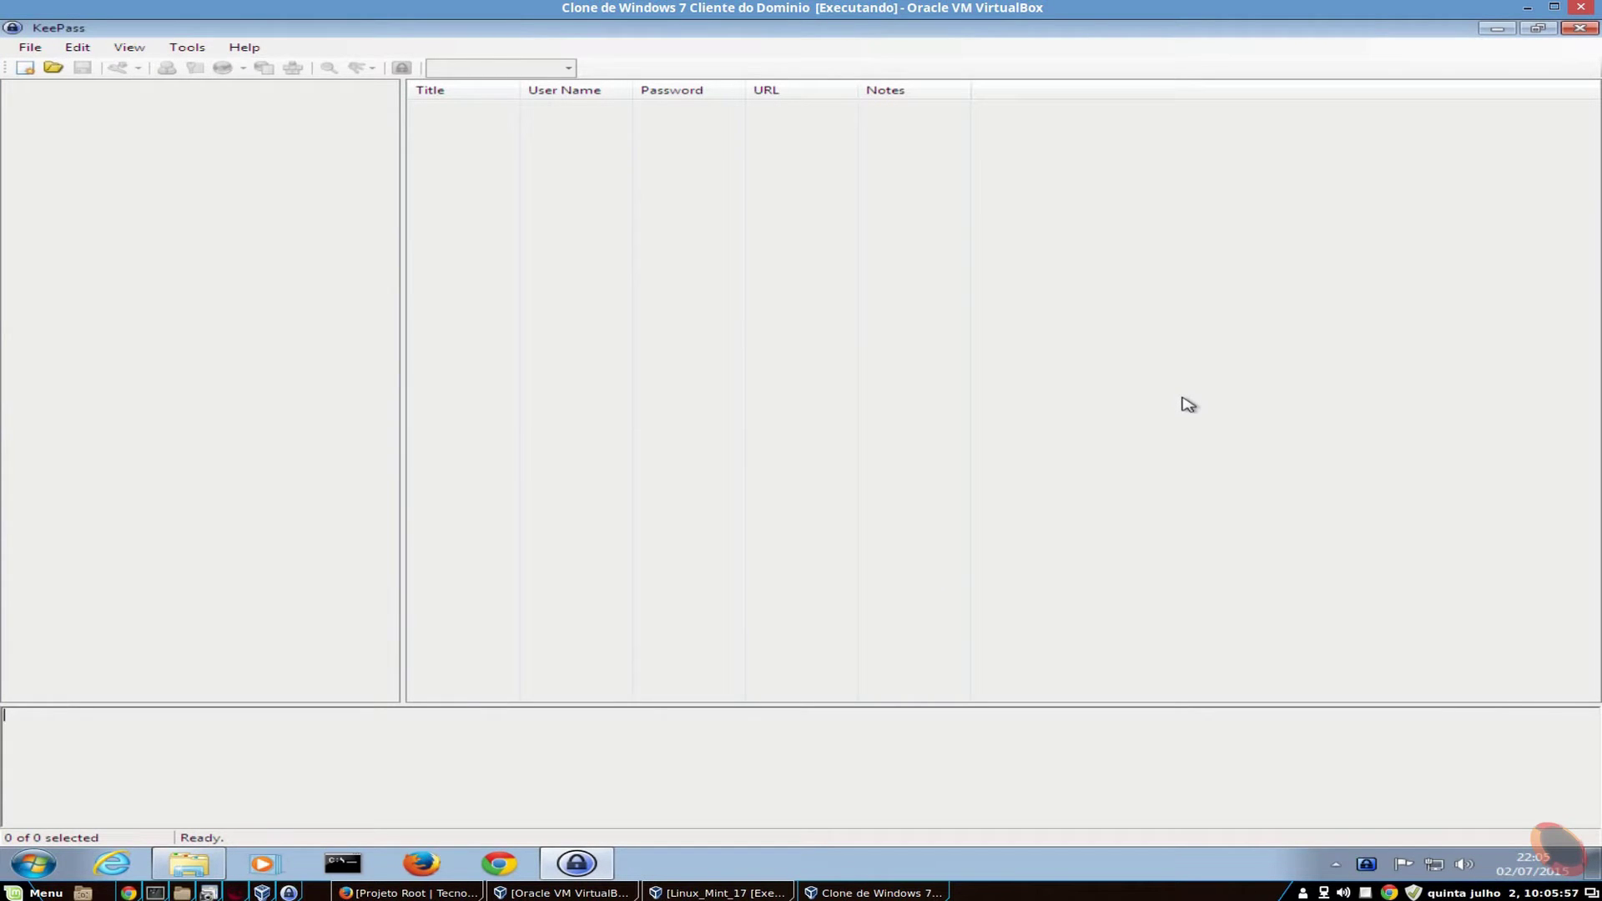
{"action": "double_click", "coordinate": [177, 28]}
{"action": "double_click", "coordinate": [178, 29]}
- Open the language selection dialog, which lists only English 2.29
{"action": "left_click", "coordinate": [187, 47]}
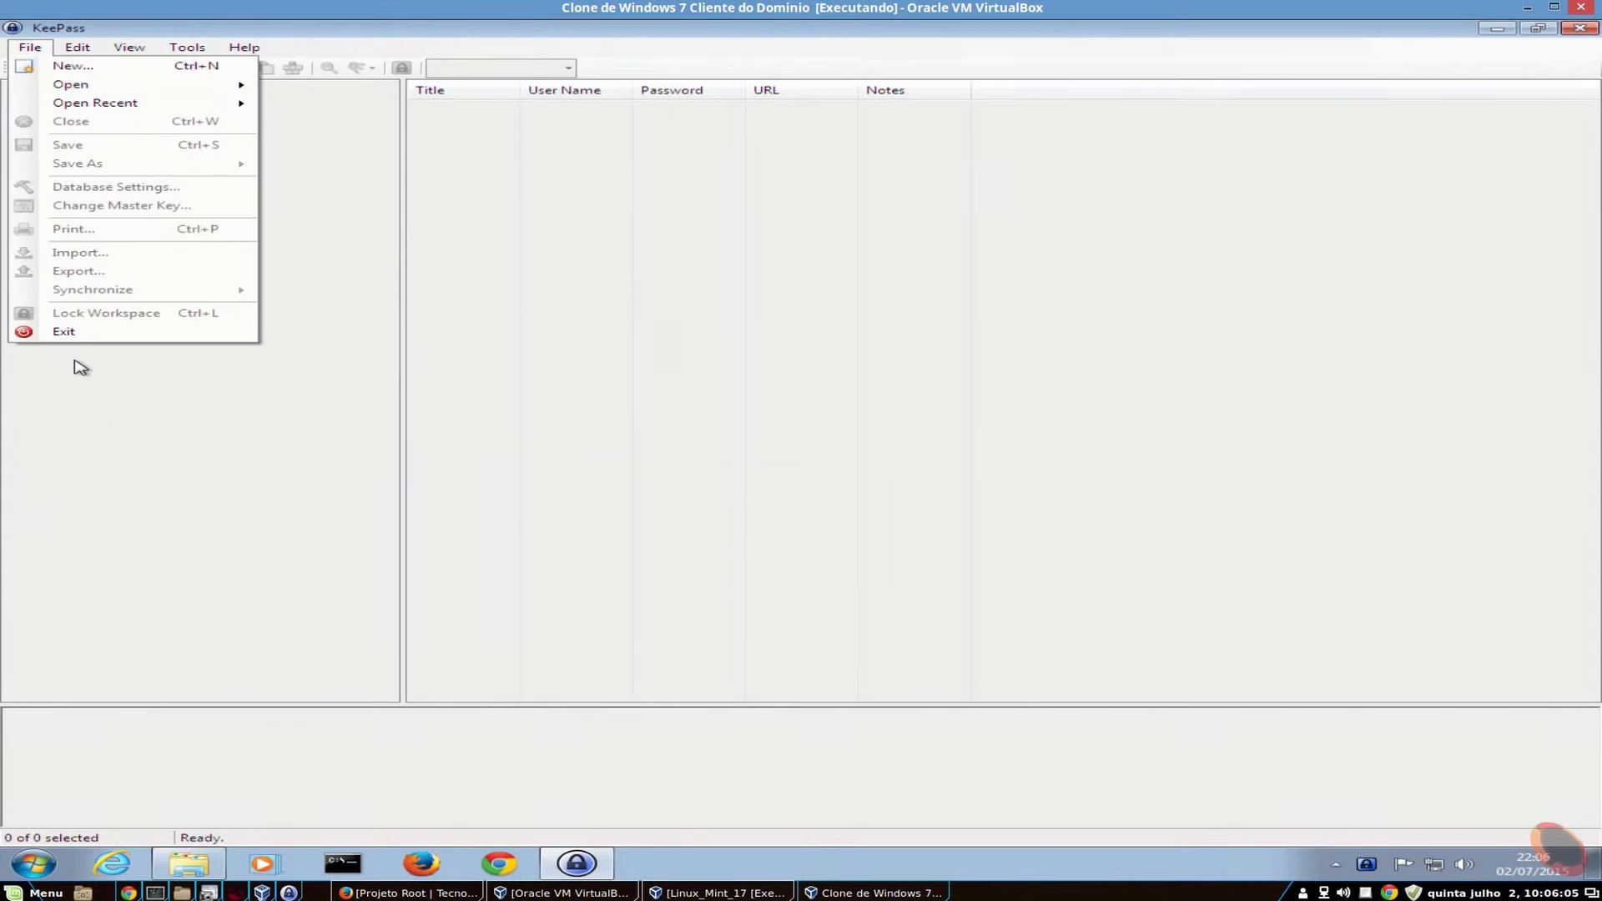
{"action": "mouse_move", "coordinate": [83, 67]}
{"action": "mouse_move", "coordinate": [130, 49]}
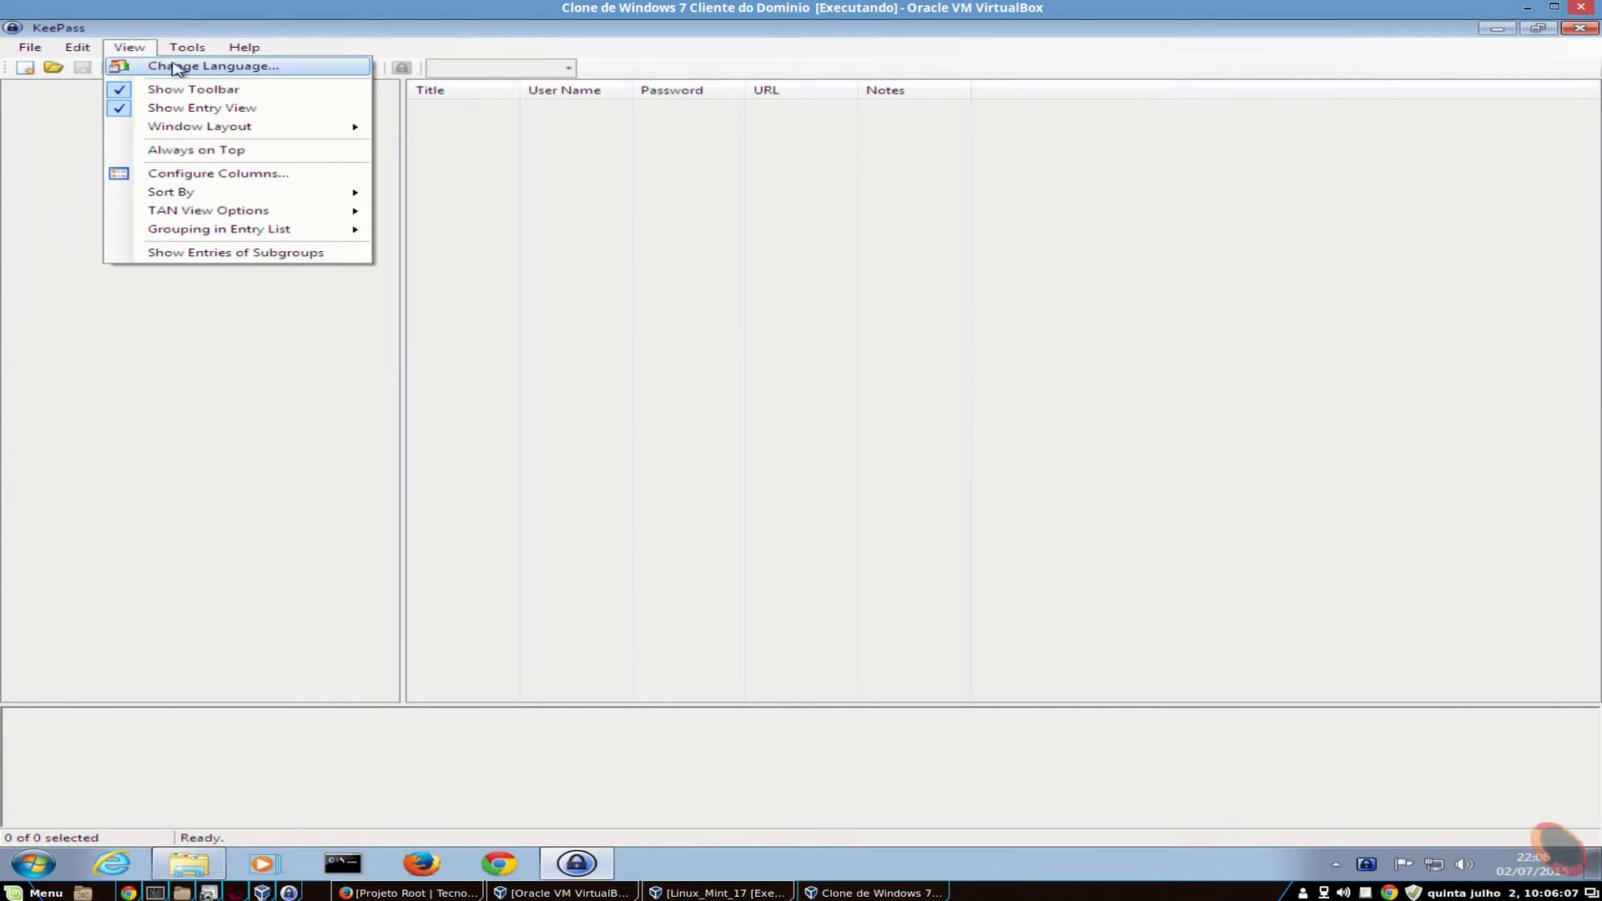
{"action": "left_click", "coordinate": [235, 69]}
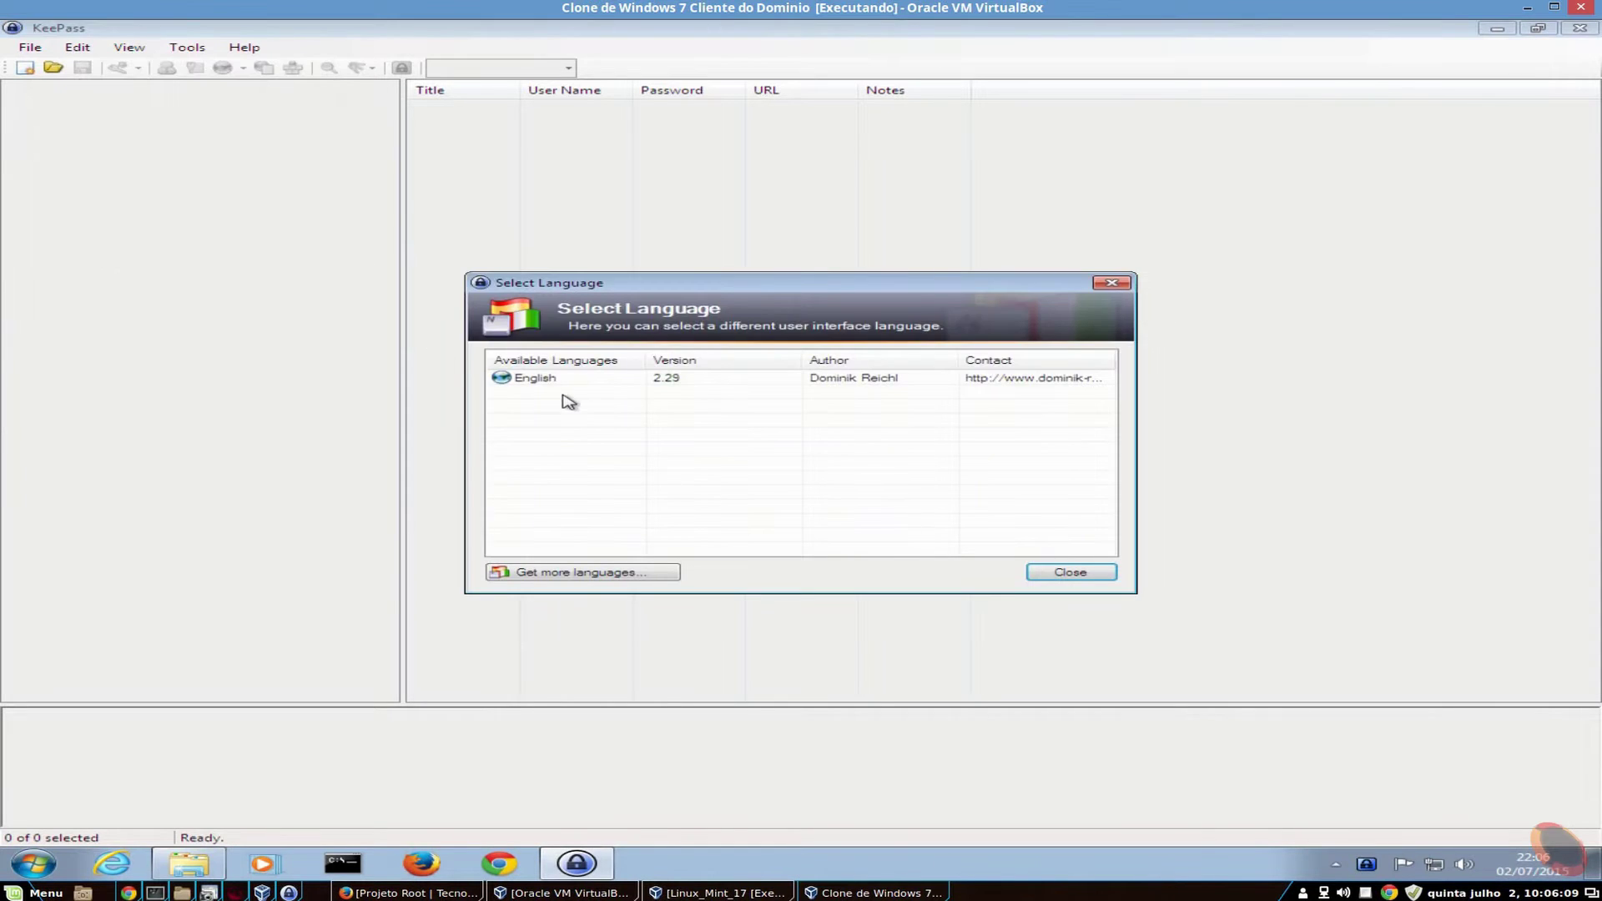
- Close the language dialog and load keepass.info in Chrome
{"action": "left_click", "coordinate": [1071, 573]}
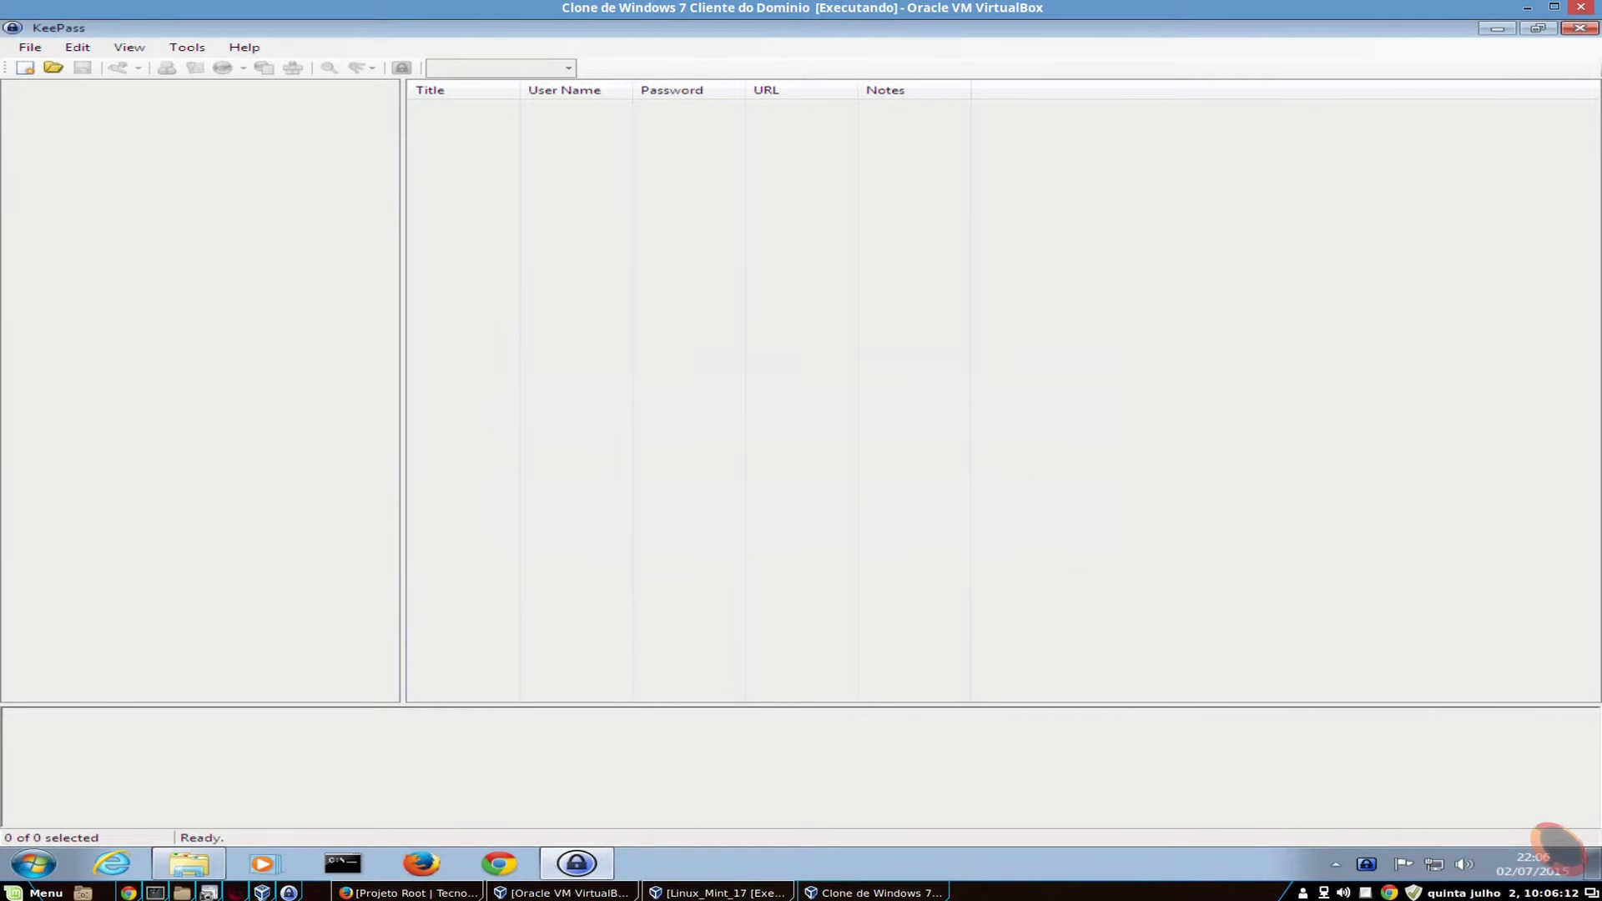
{"action": "left_click", "coordinate": [499, 863]}
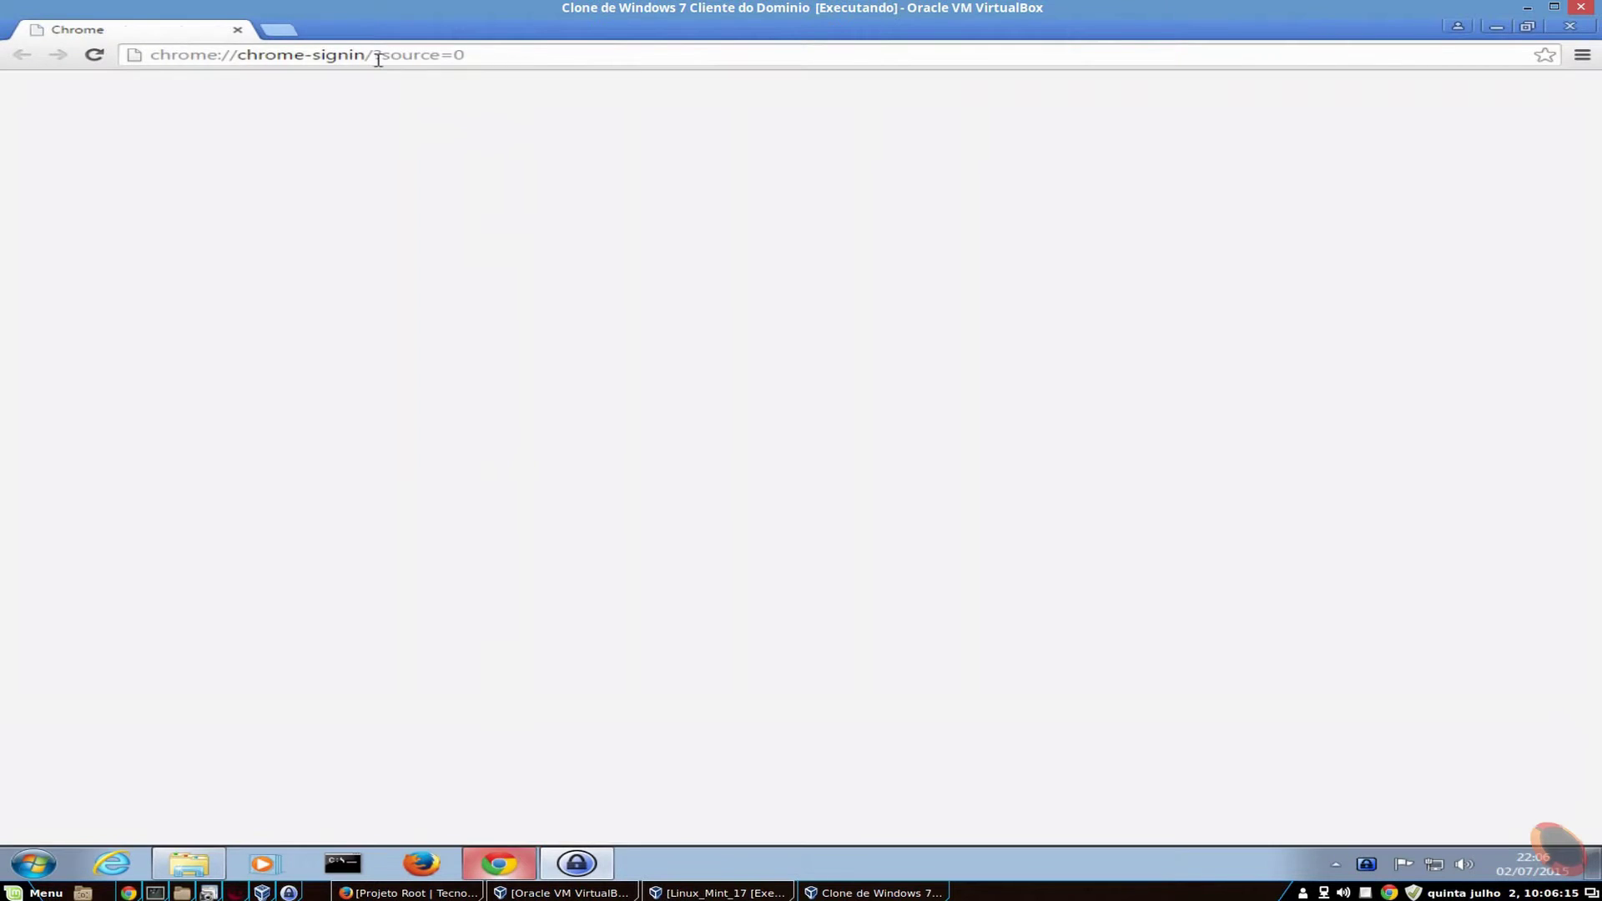
{"action": "left_click", "coordinate": [378, 56]}
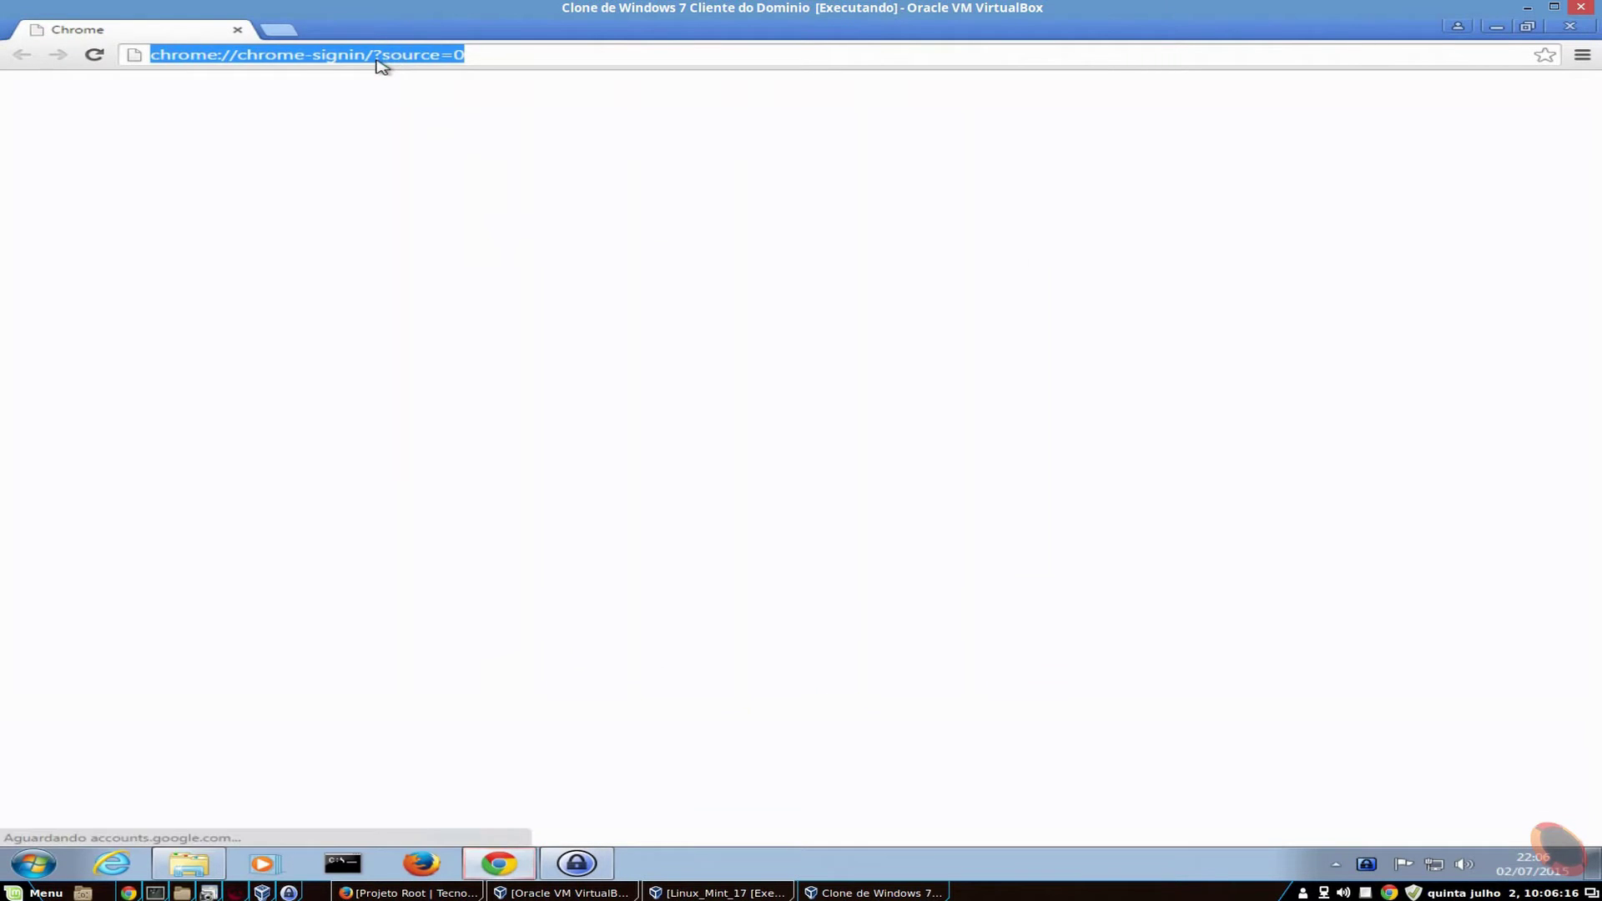
{"action": "type", "text": "ke"}
{"action": "key", "text": "Down"}
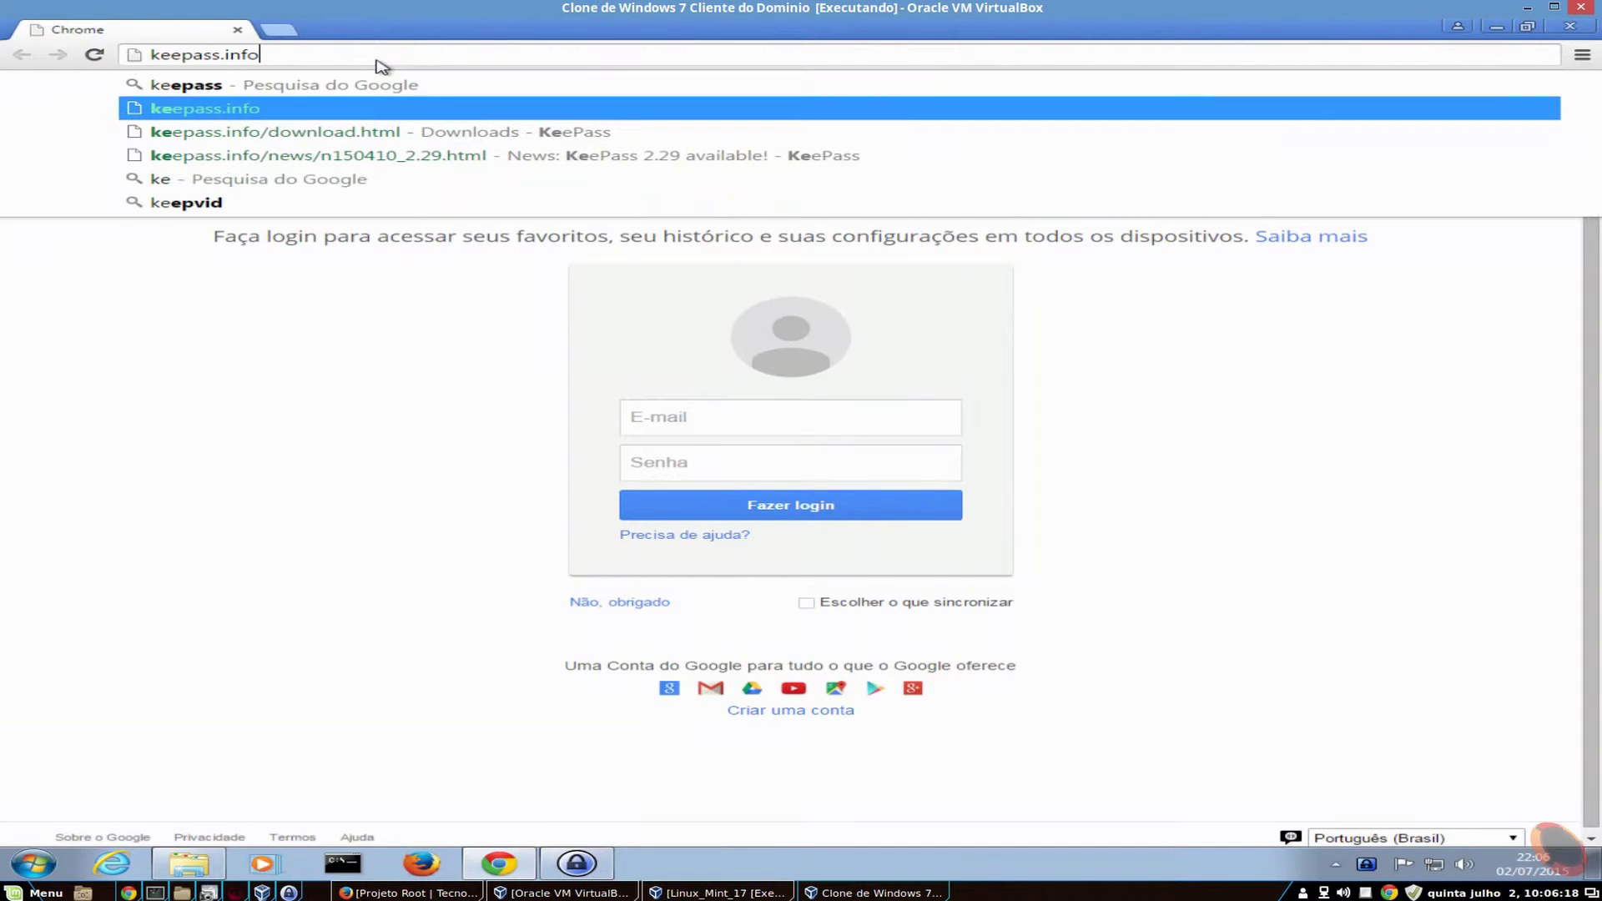
{"action": "key", "text": "Return"}
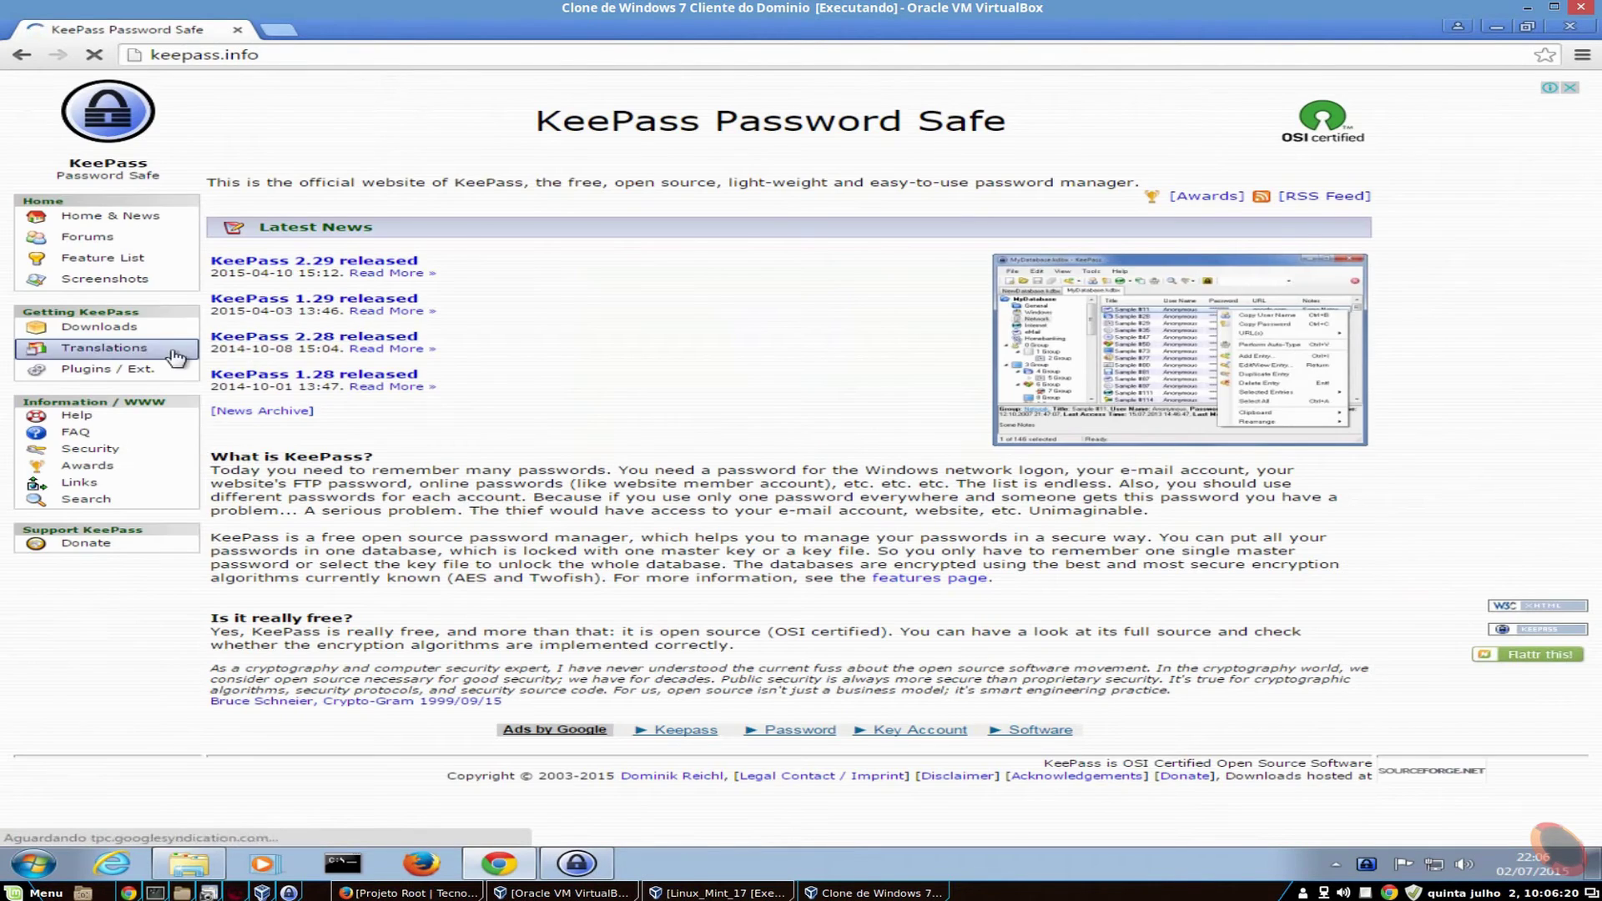
- Download the Portuguese BR [2.29+] translation zip from the Translations page and open it
{"action": "left_click", "coordinate": [90, 349]}
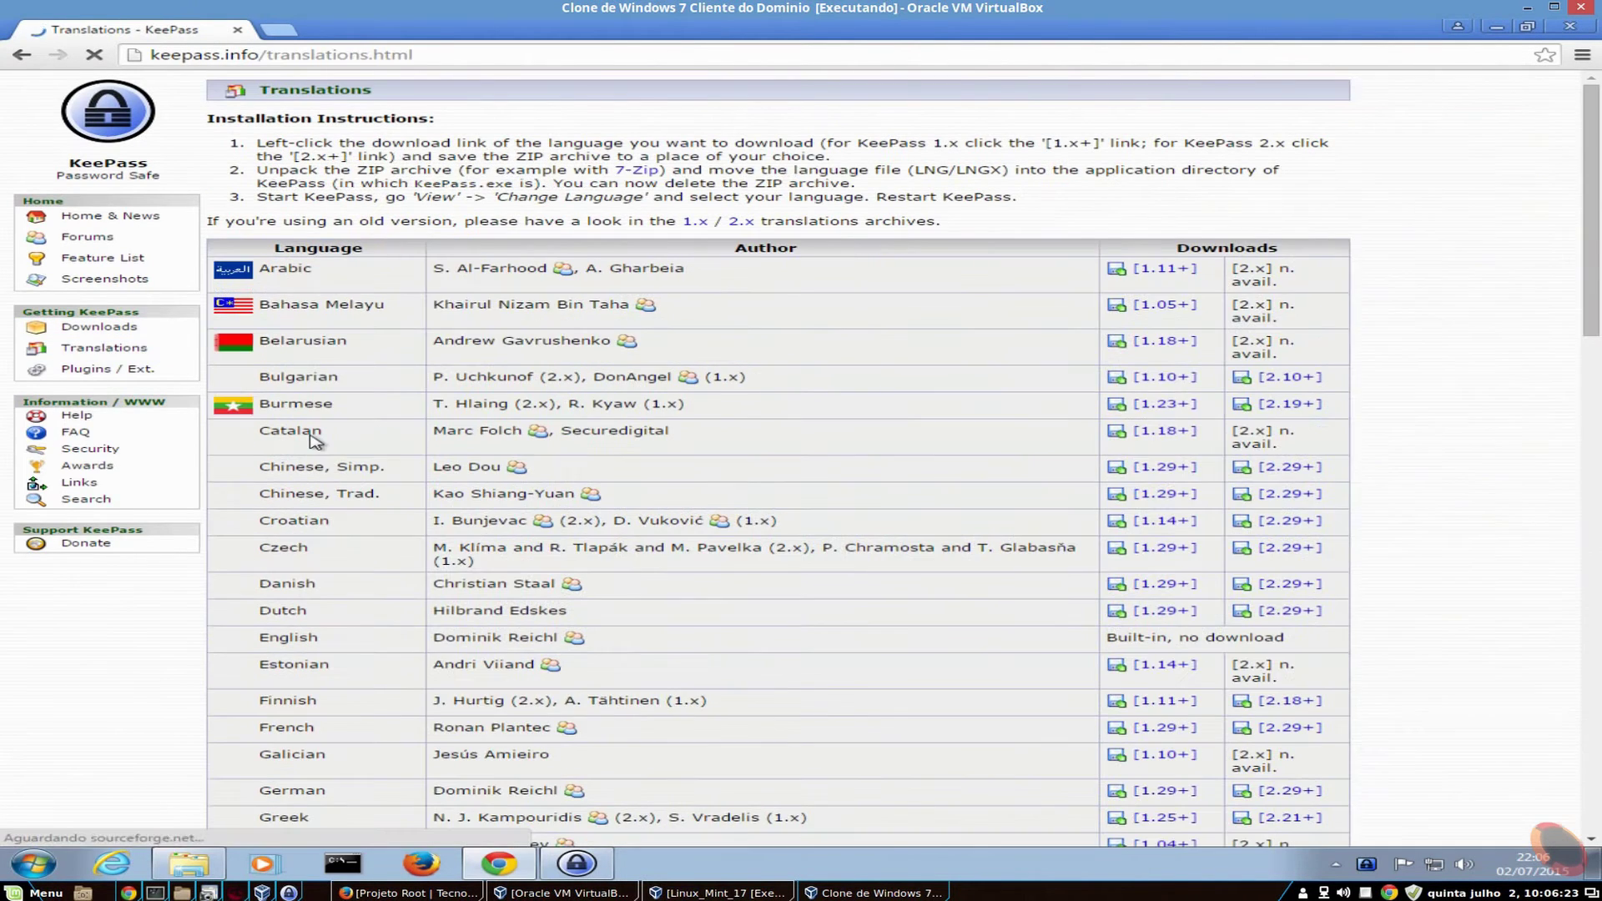
{"action": "scroll", "coordinate": [314, 435], "scroll_direction": "down", "scroll_amount": 6}
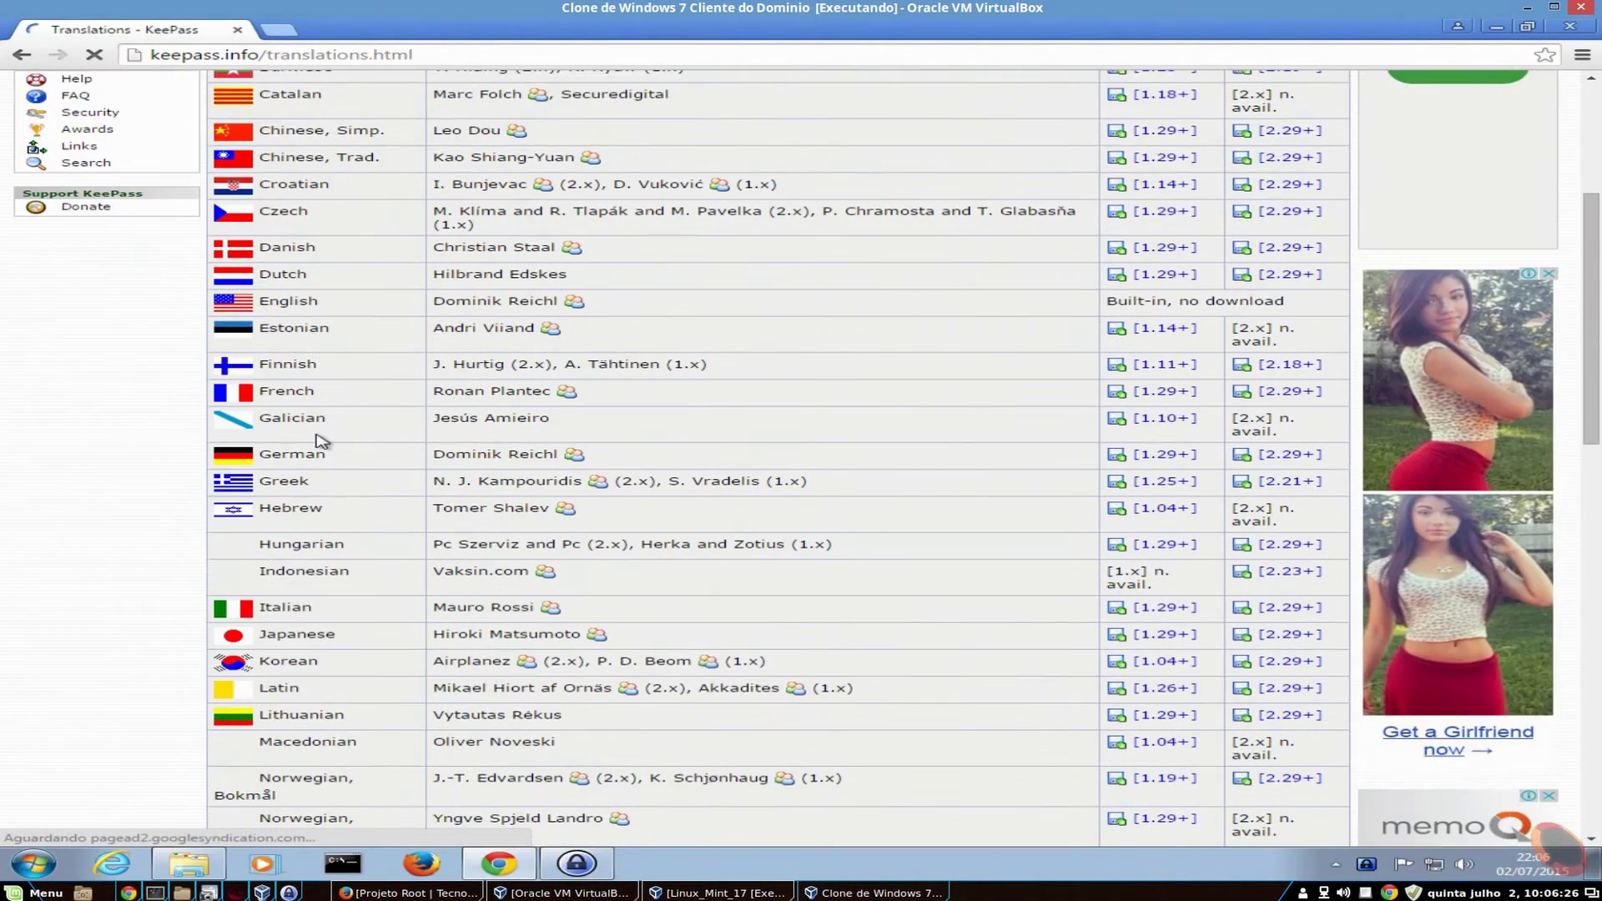
{"action": "scroll", "coordinate": [317, 440], "scroll_direction": "down", "scroll_amount": 2}
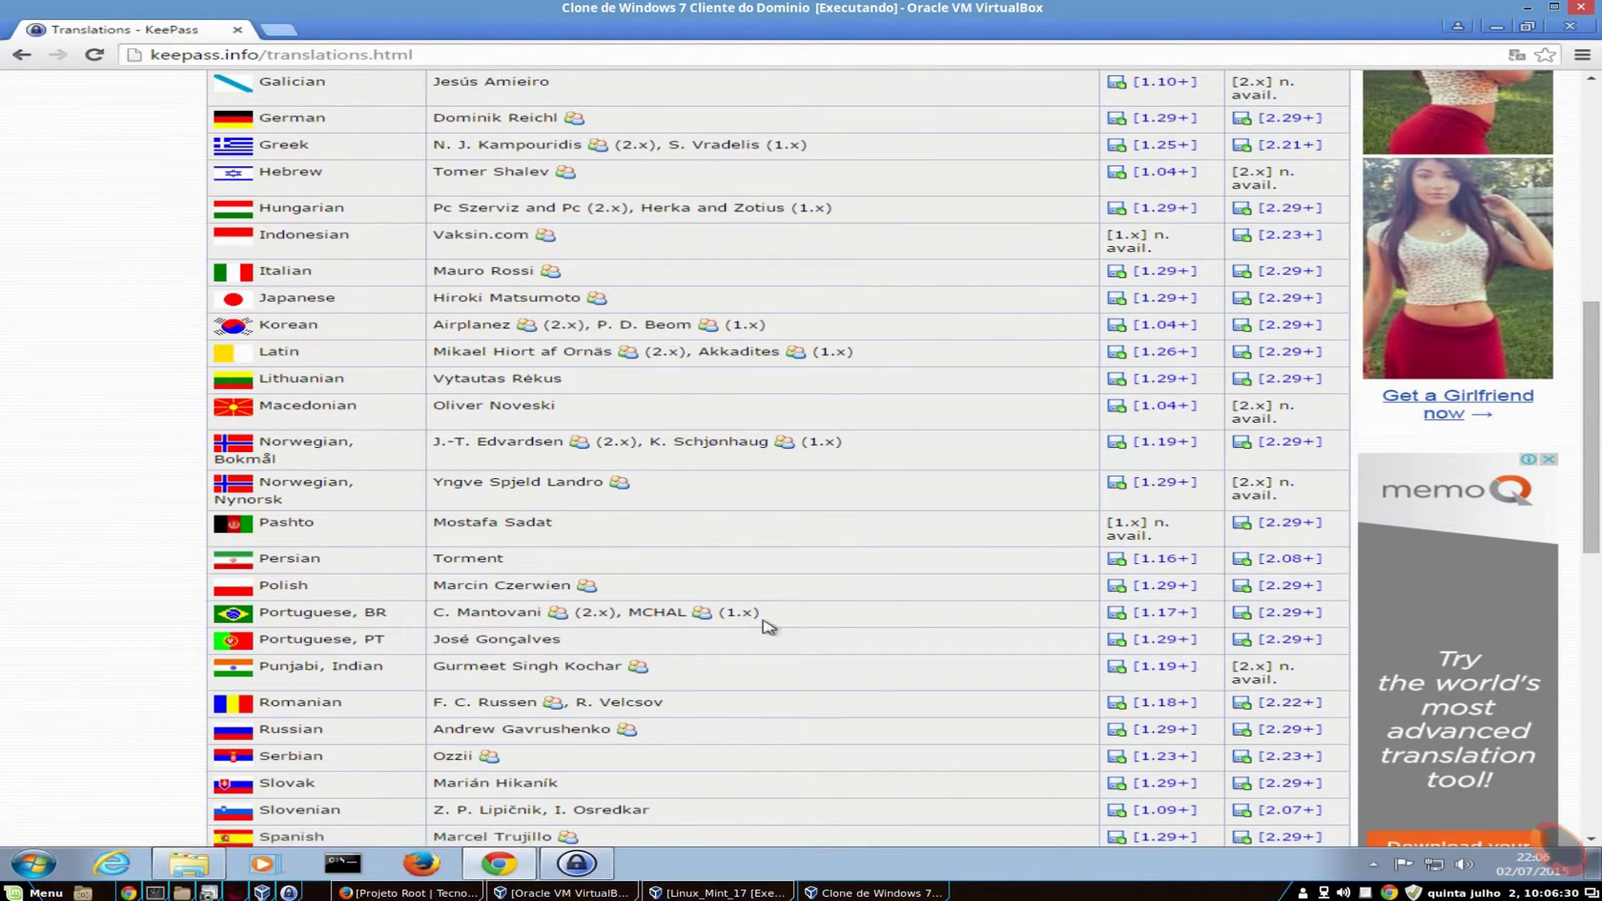
{"action": "left_click", "coordinate": [1292, 613]}
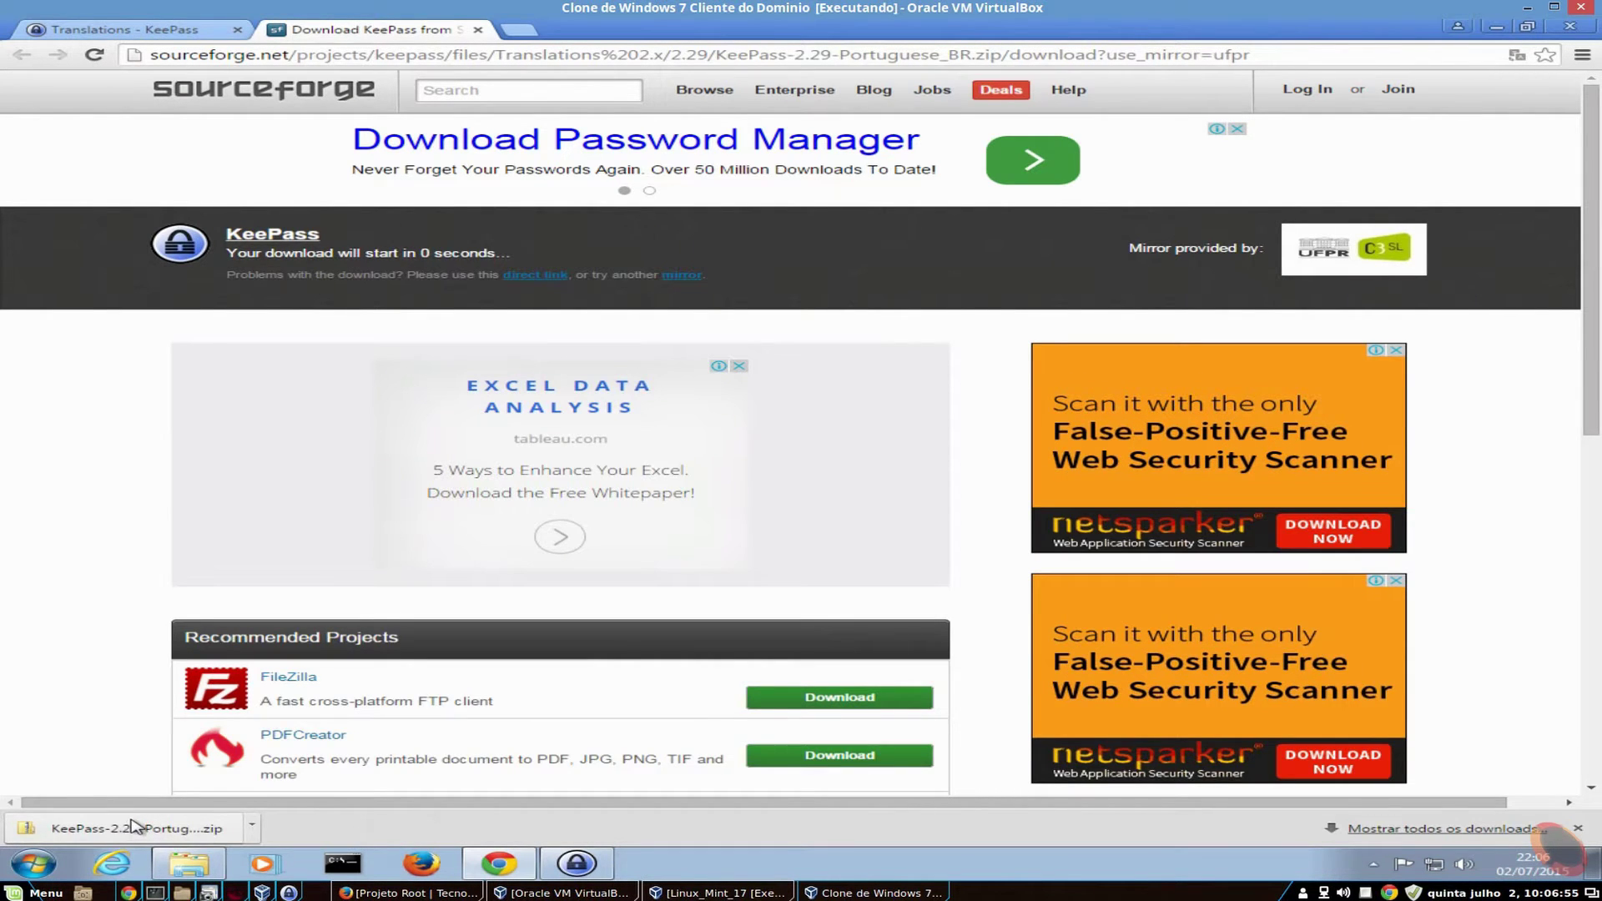
{"action": "left_click", "coordinate": [137, 824]}
- Copy Portuguese_BR.lngx from the zip onto the desktop and minimize the open windows
{"action": "left_click", "coordinate": [699, 332]}
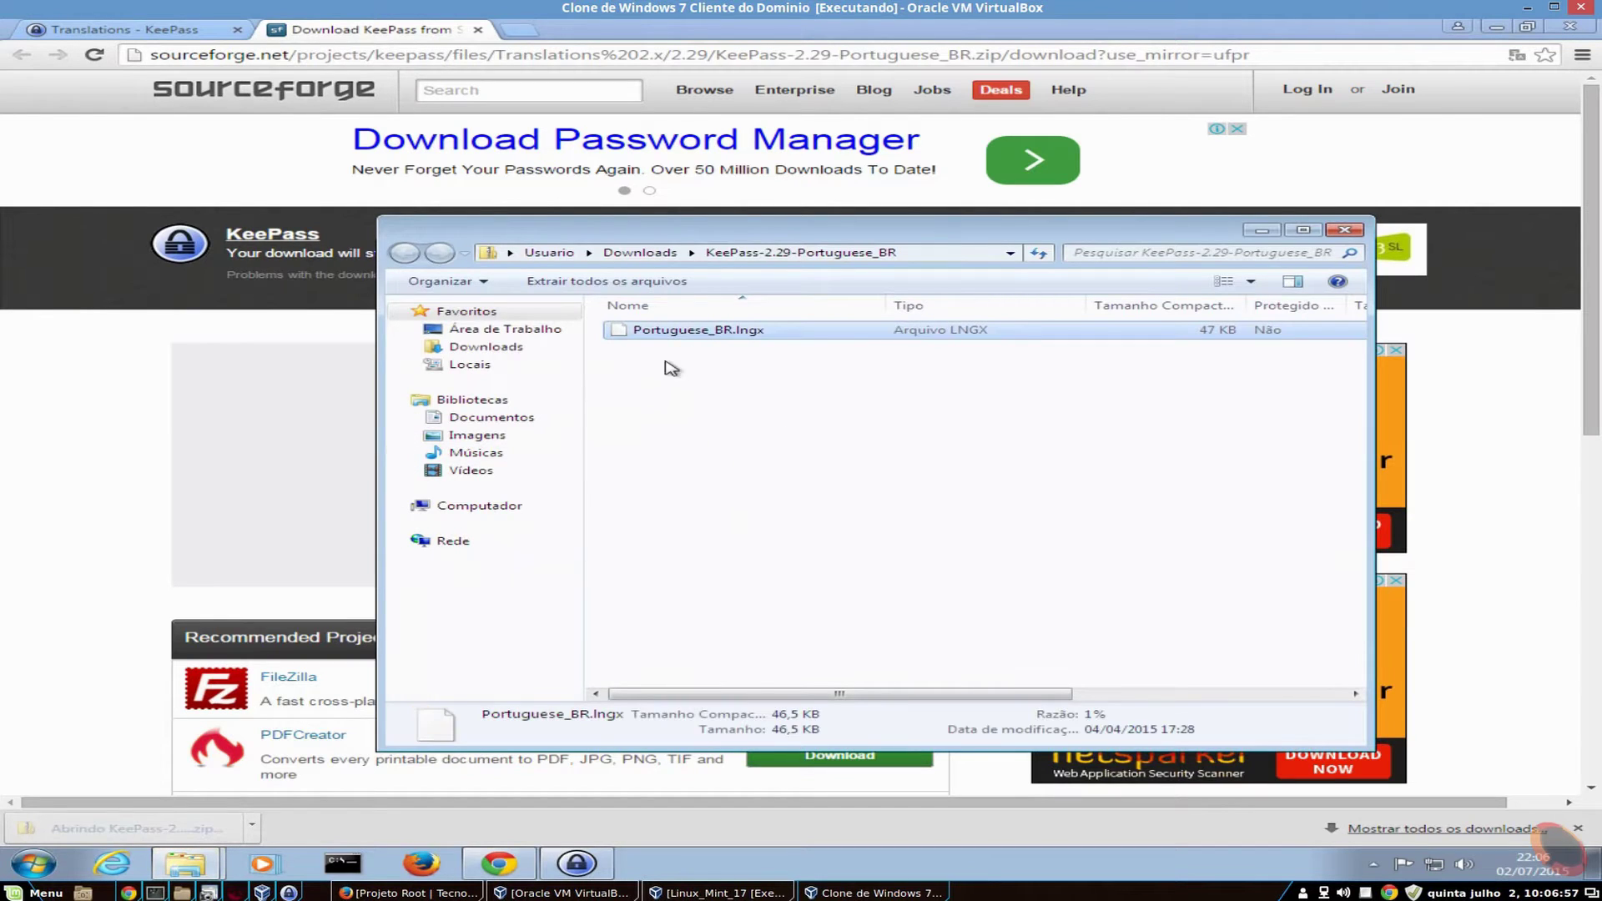
{"action": "left_click_drag", "start_coordinate": [699, 332], "coordinate": [521, 333]}
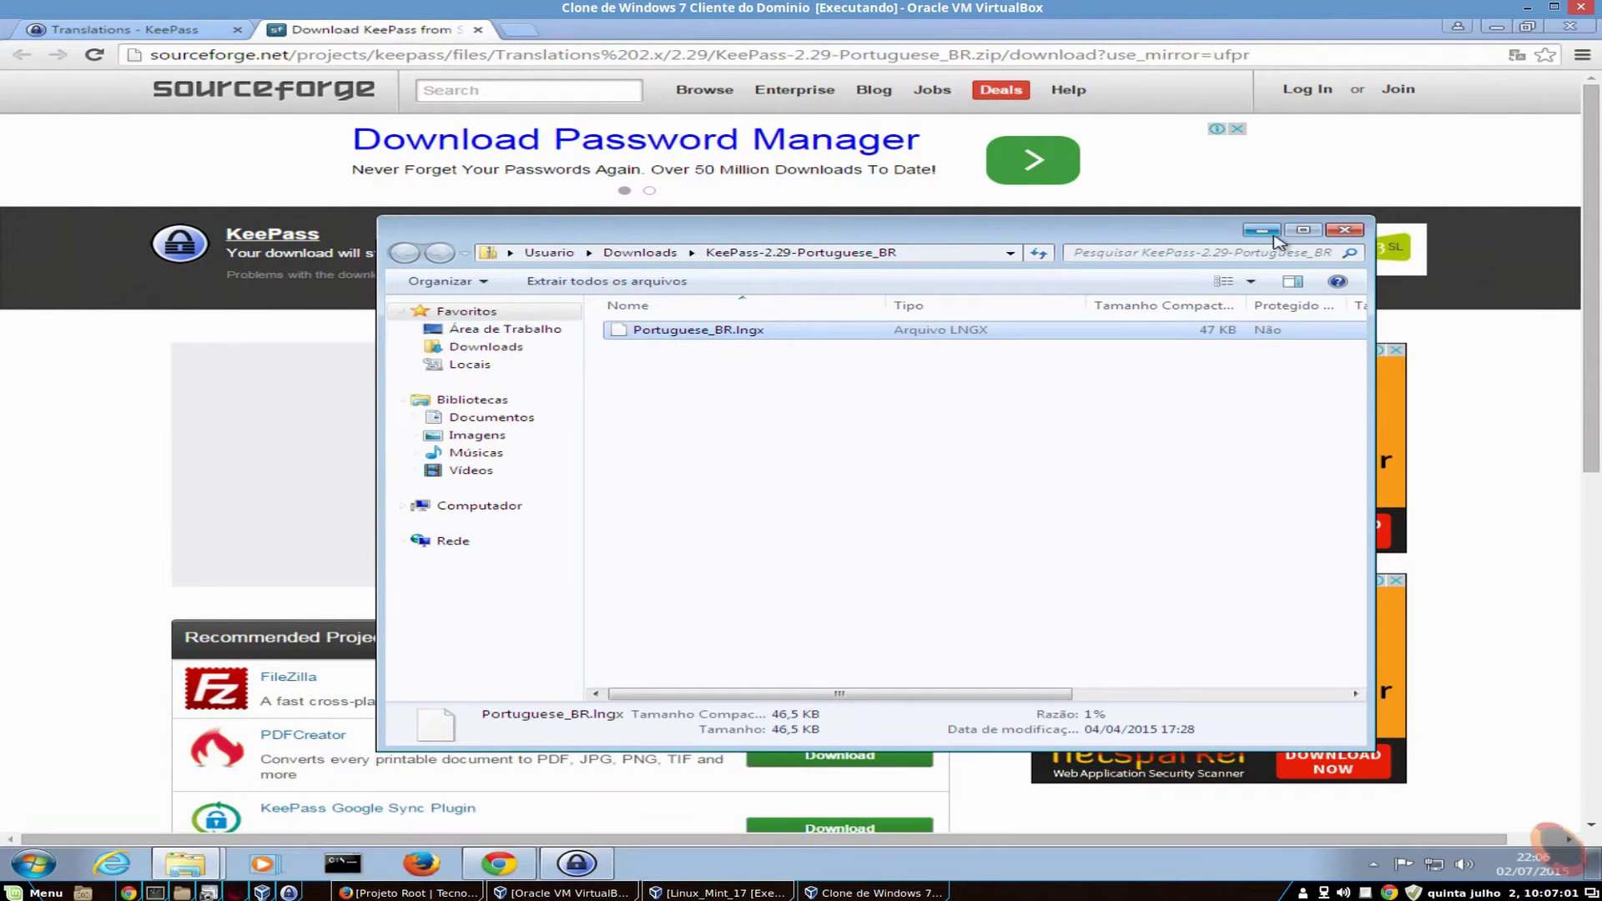
{"action": "left_click", "coordinate": [1262, 230]}
{"action": "left_click", "coordinate": [1495, 25]}
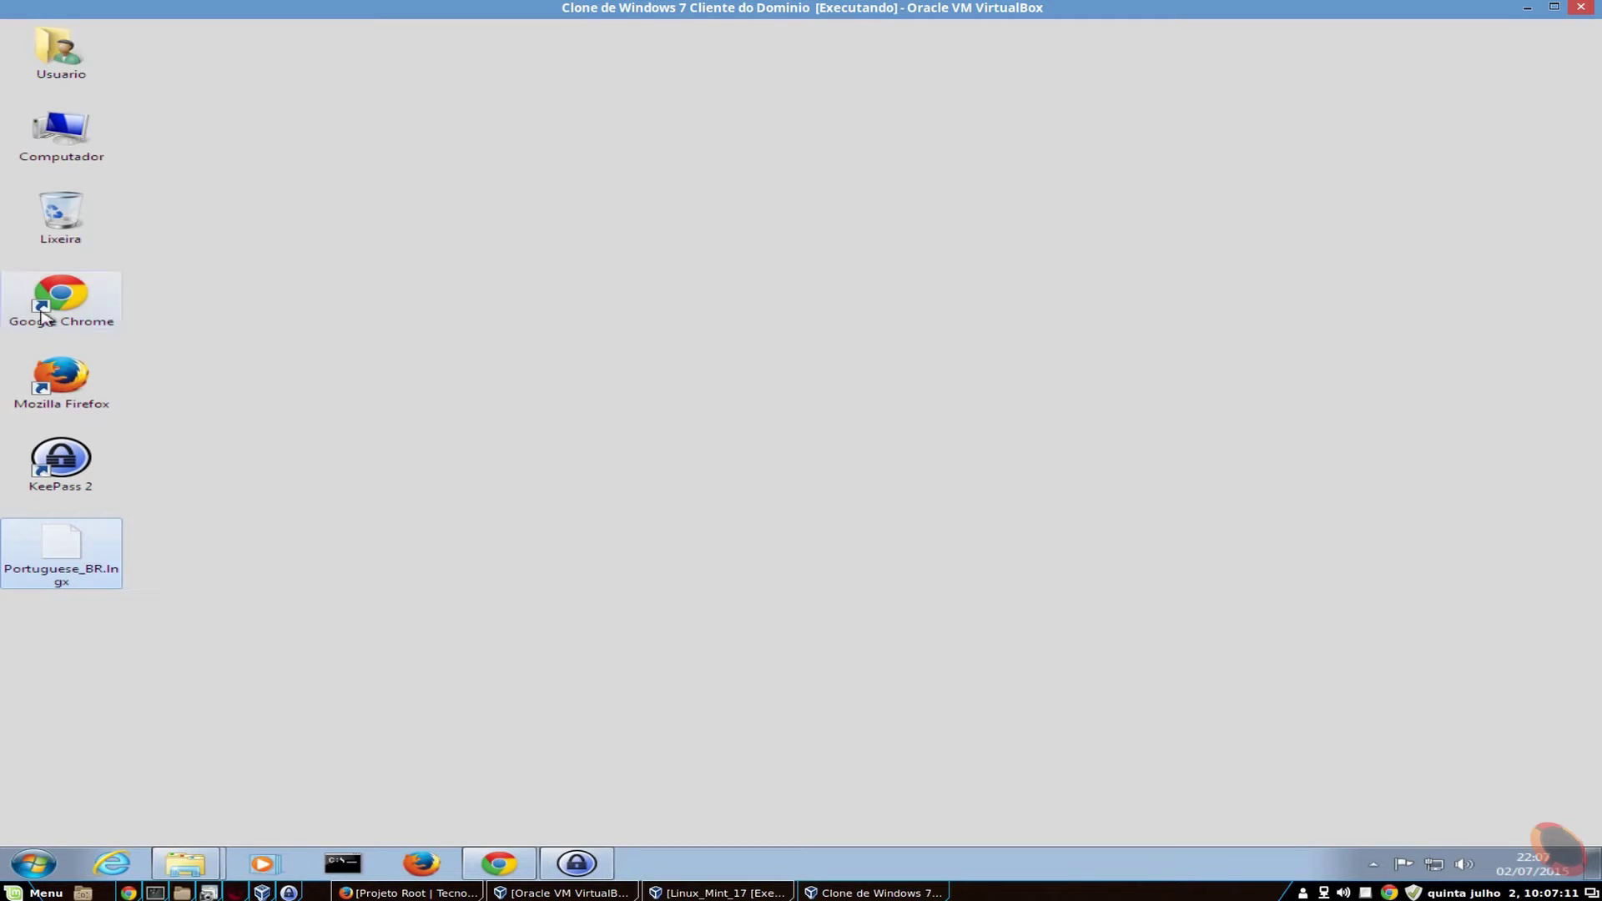
- Move Portuguese_BR.lngx into C:\Arquivos de Programas\KeePass Password Safe 2, granting administrator permission
{"action": "double_click", "coordinate": [61, 134]}
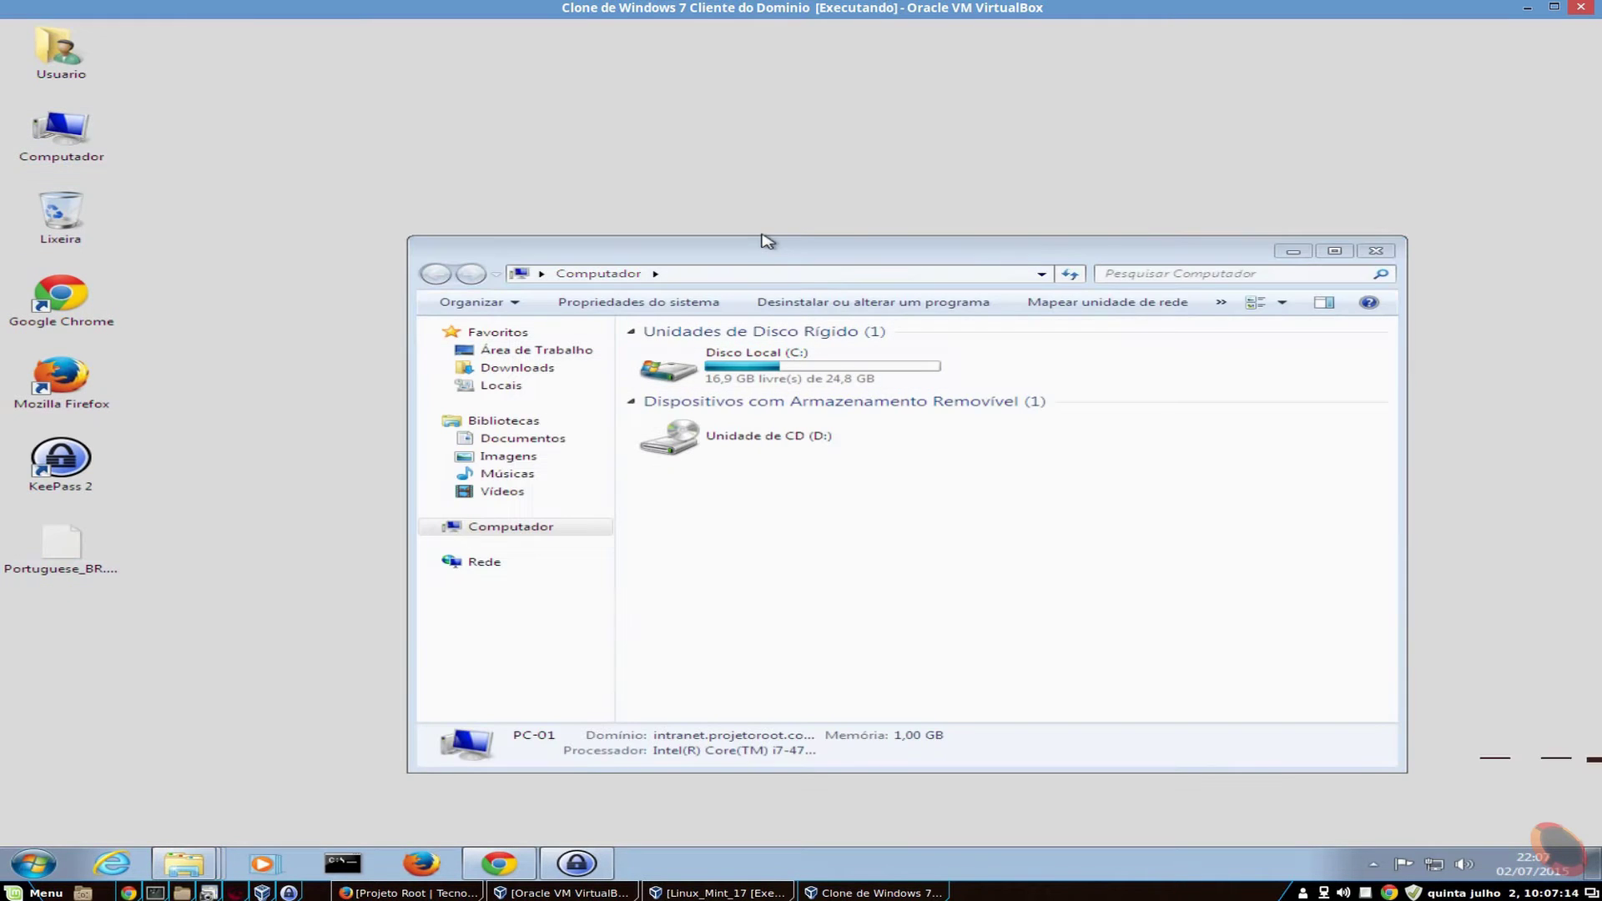
{"action": "double_click", "coordinate": [745, 252]}
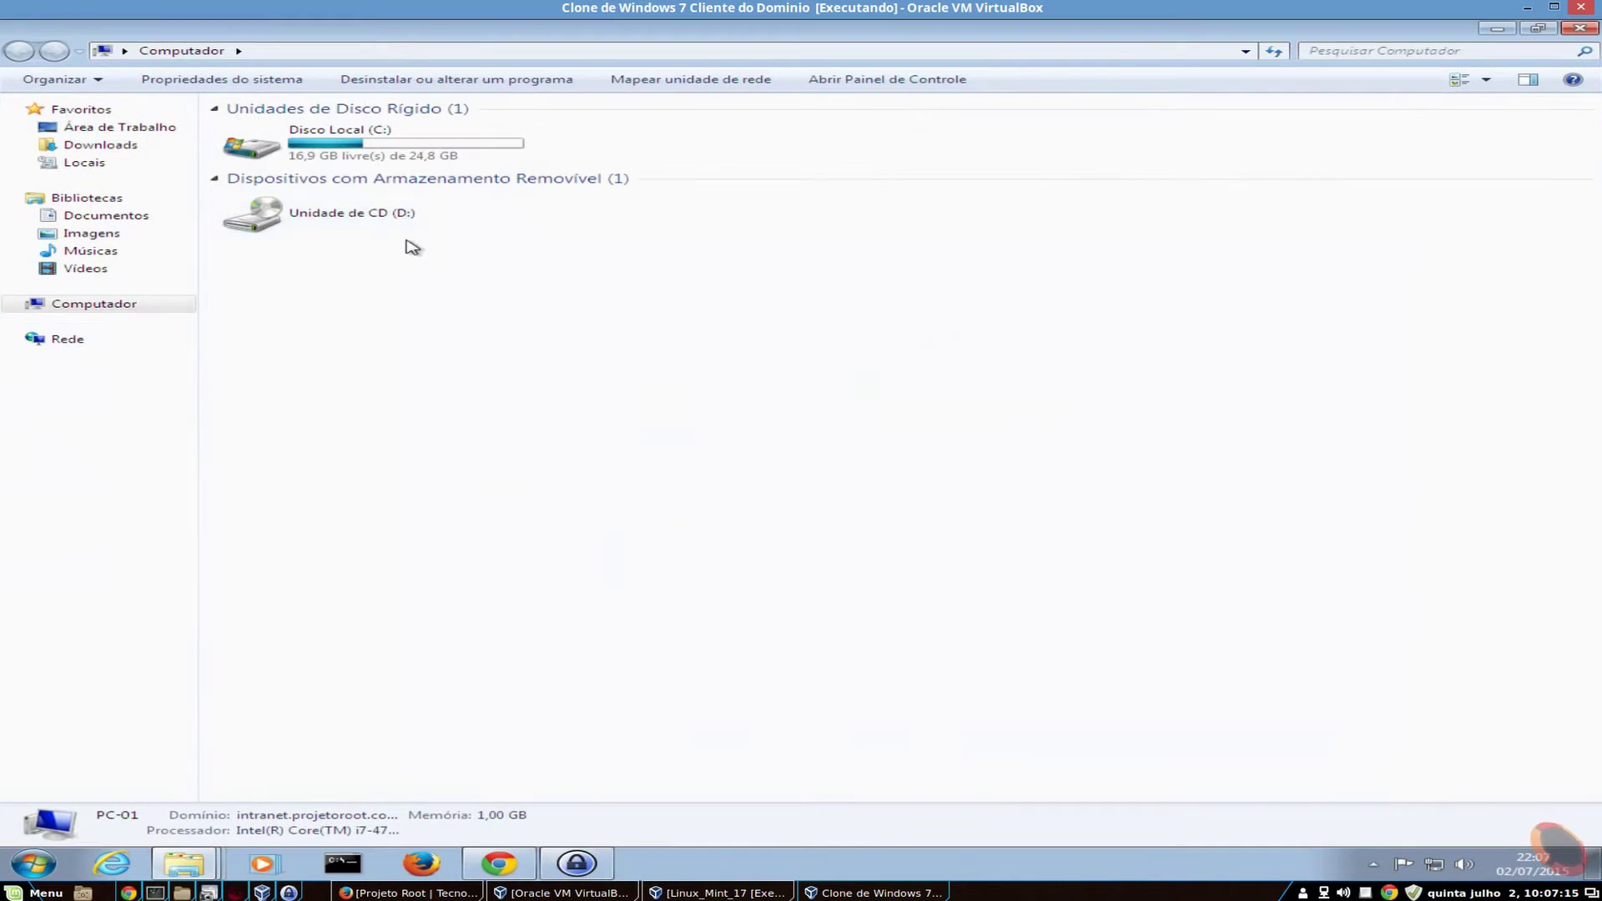
{"action": "double_click", "coordinate": [382, 137]}
{"action": "double_click", "coordinate": [340, 129]}
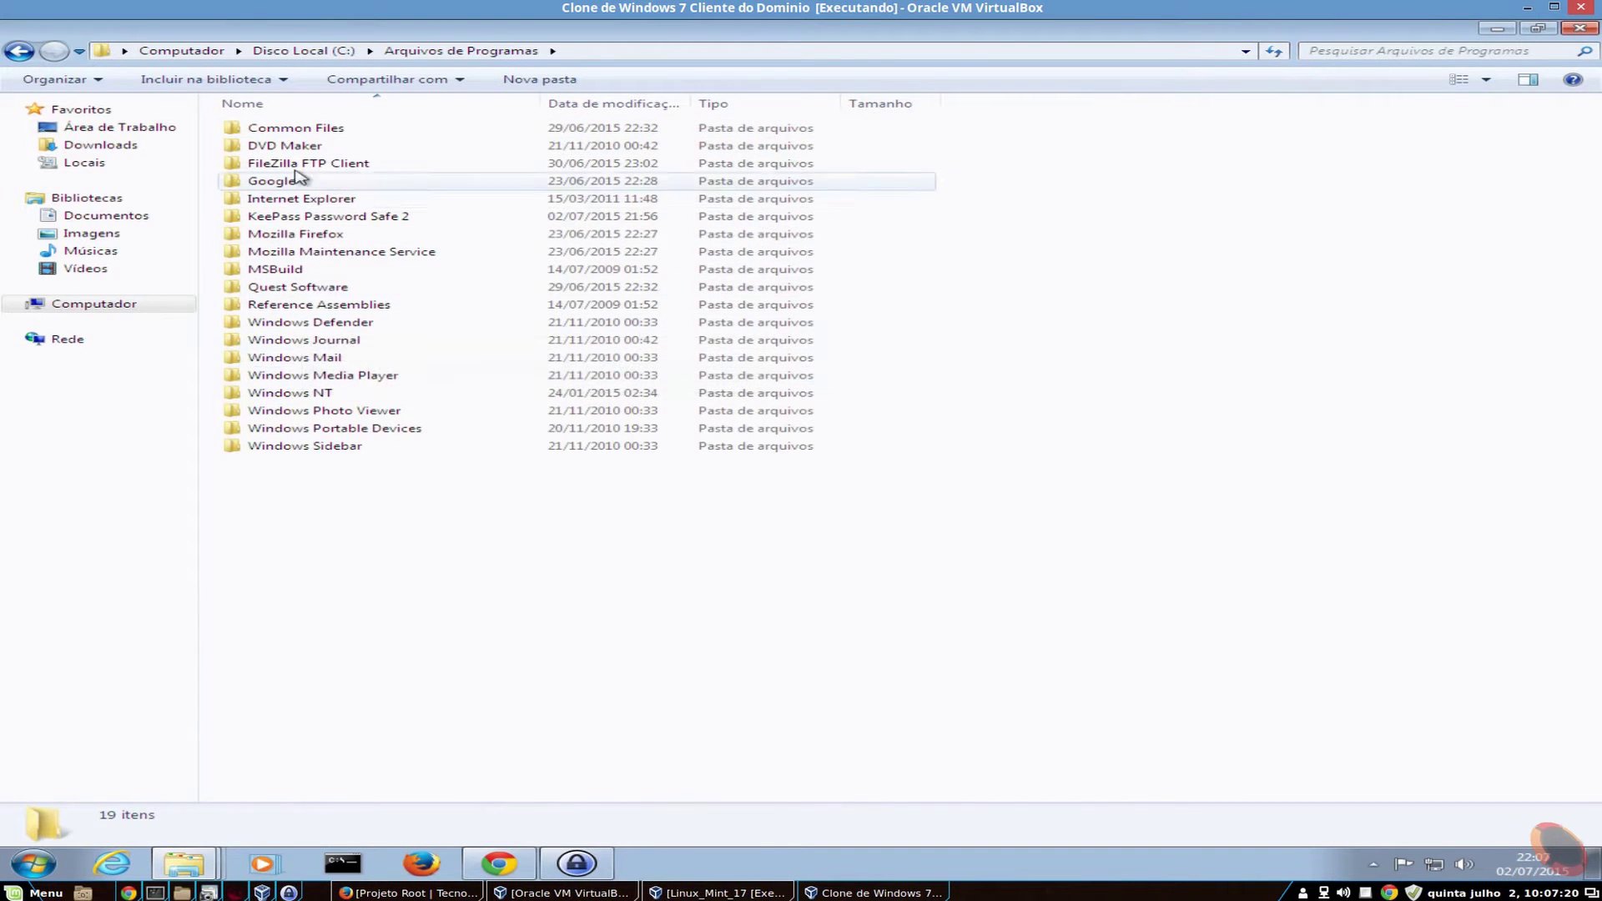
{"action": "double_click", "coordinate": [371, 219]}
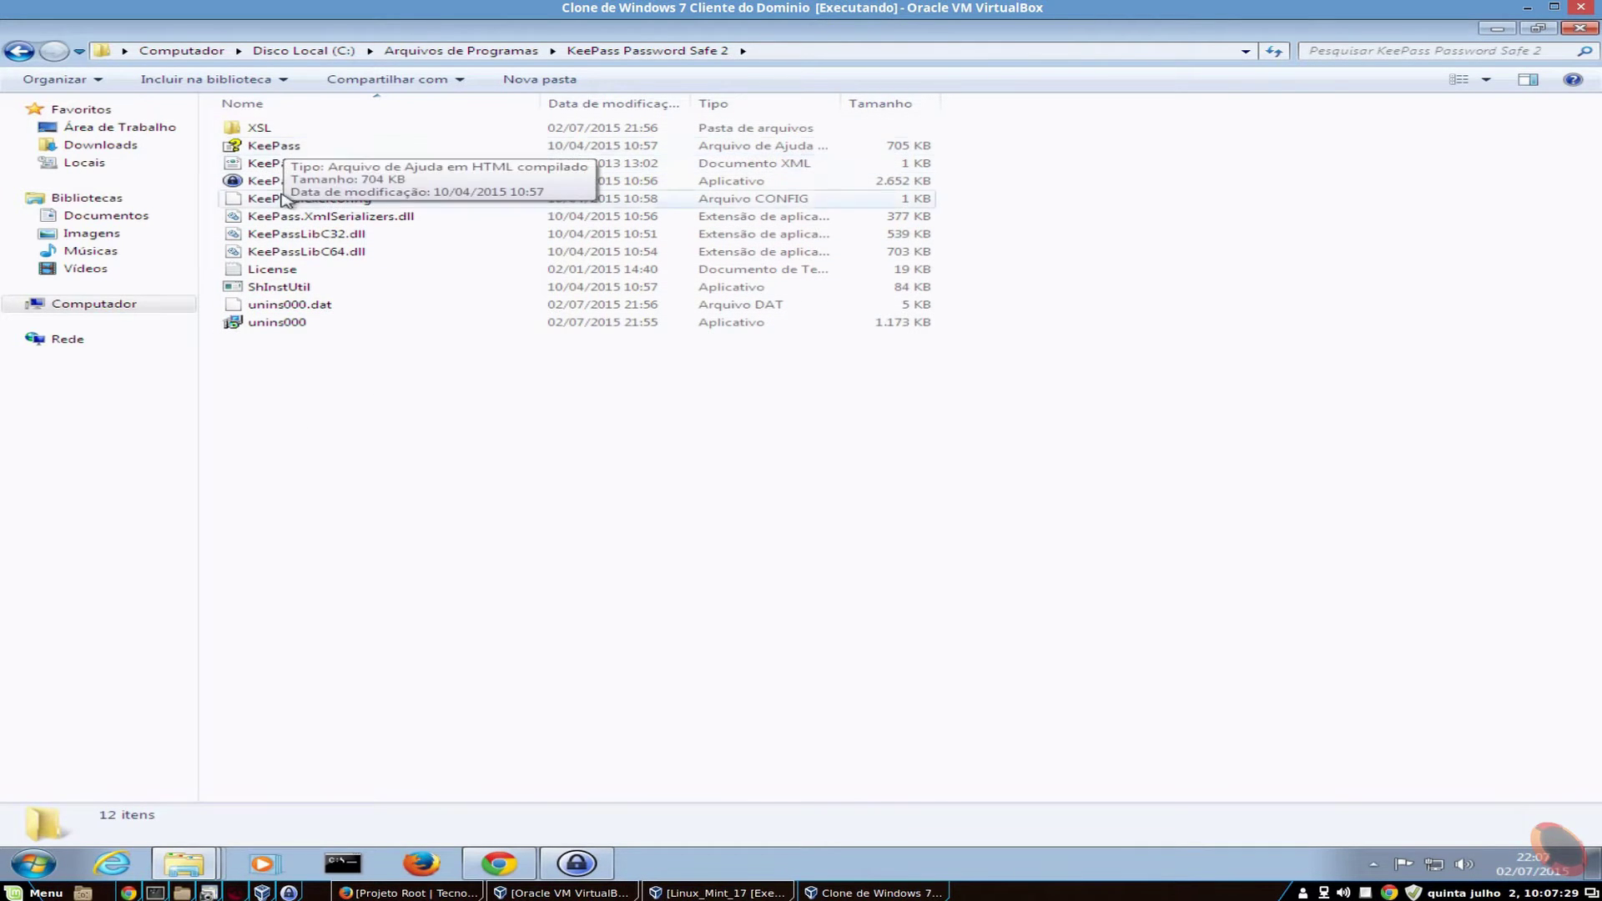
{"action": "double_click", "coordinate": [283, 131]}
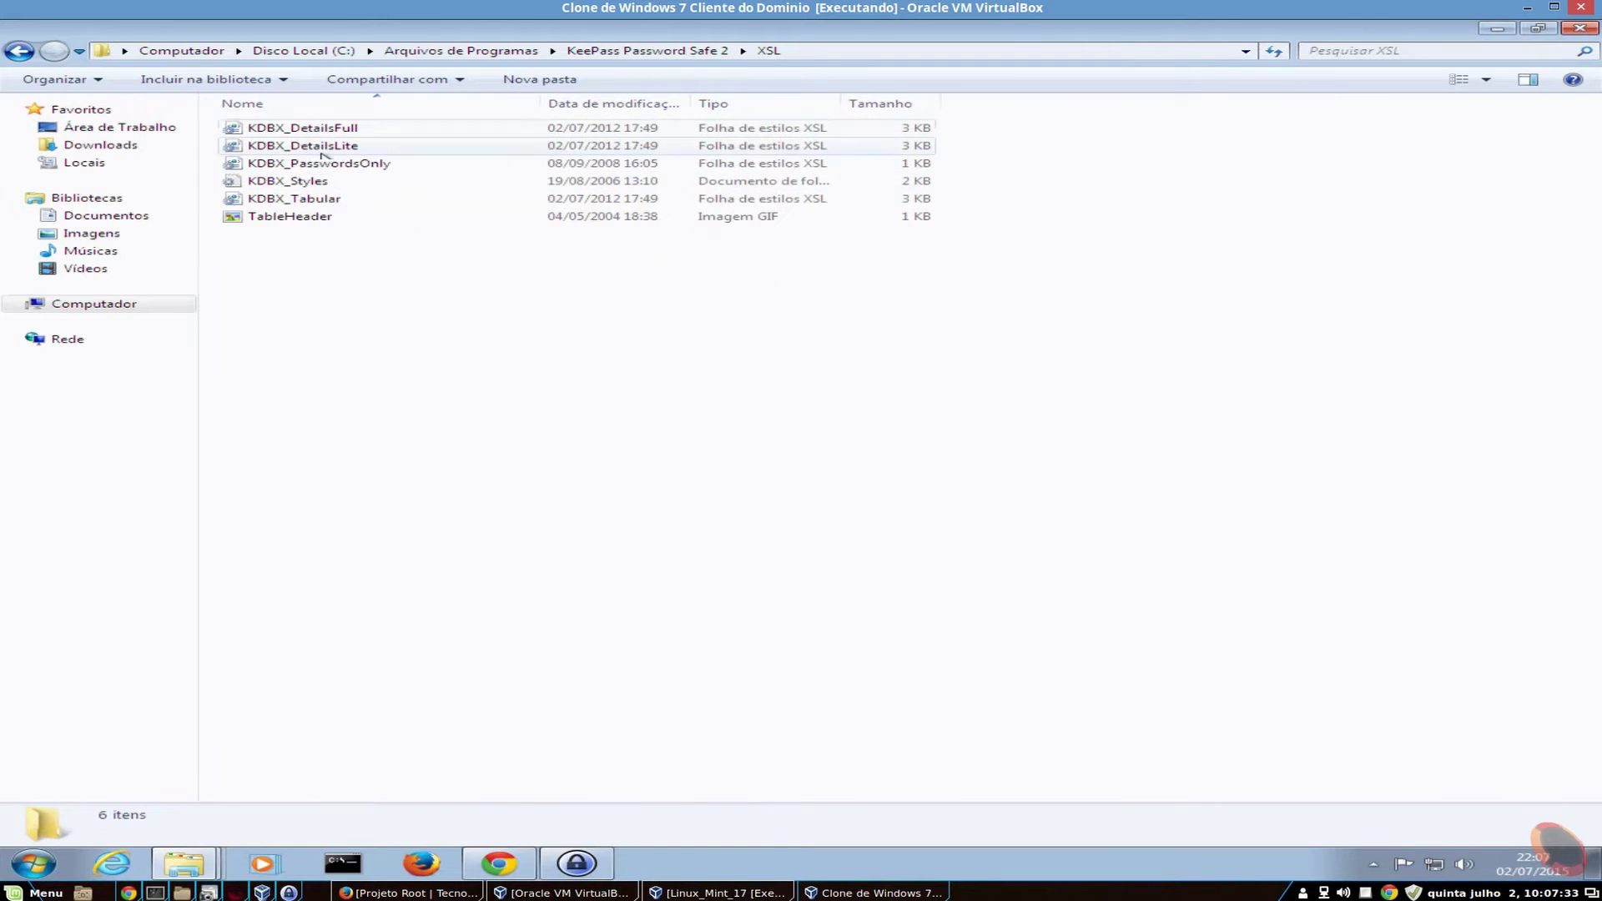
{"action": "left_click", "coordinate": [16, 47]}
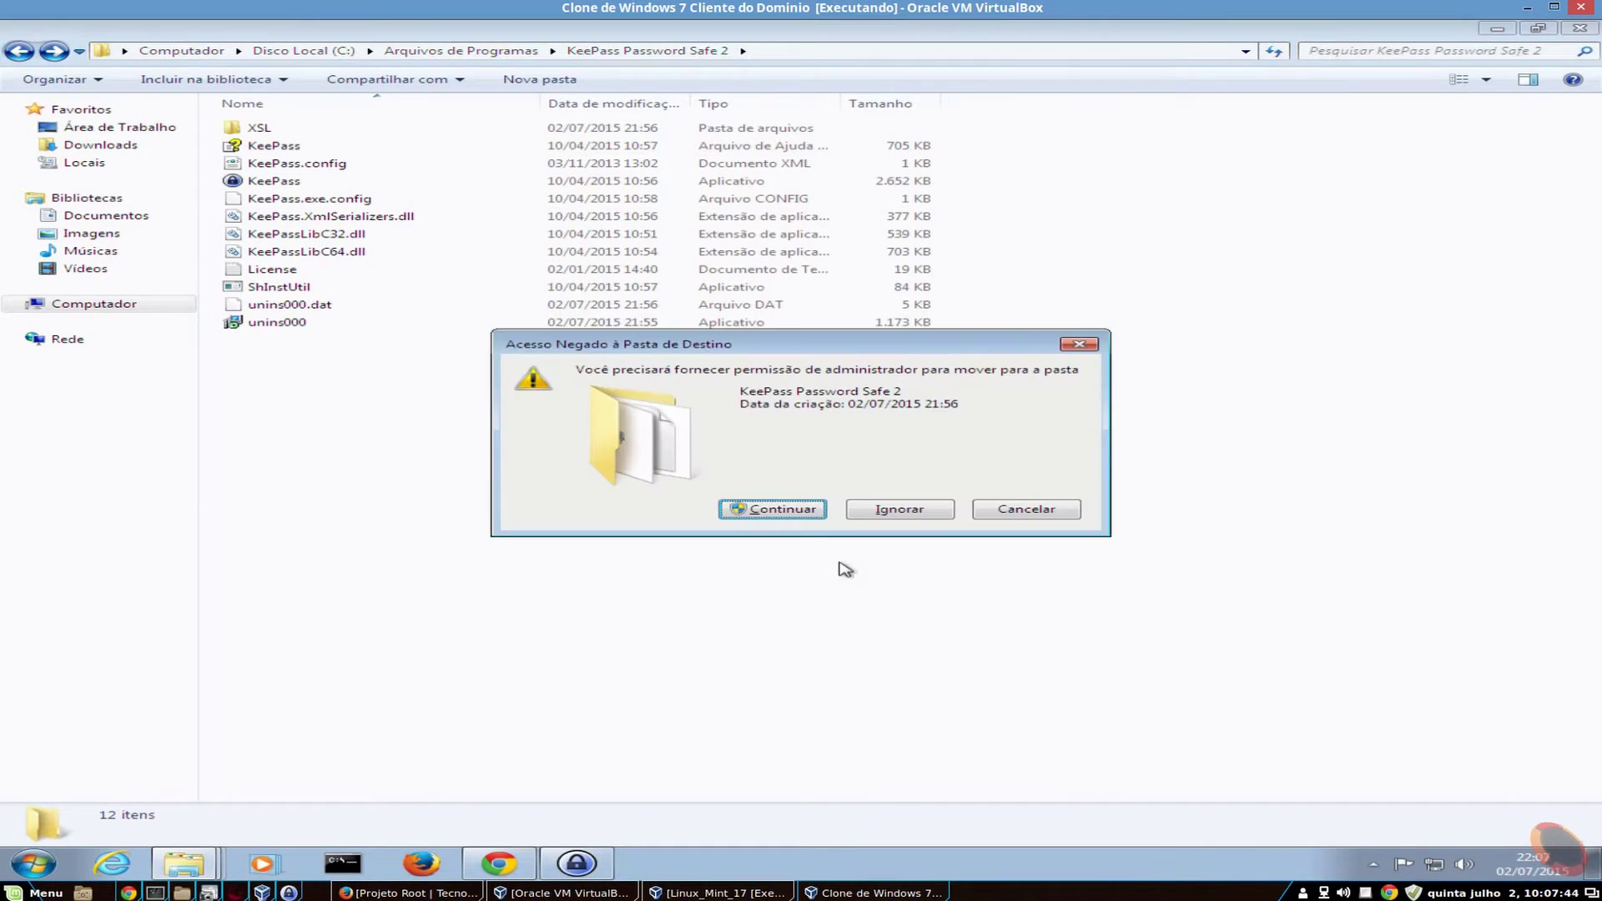
{"action": "left_click", "coordinate": [808, 519]}
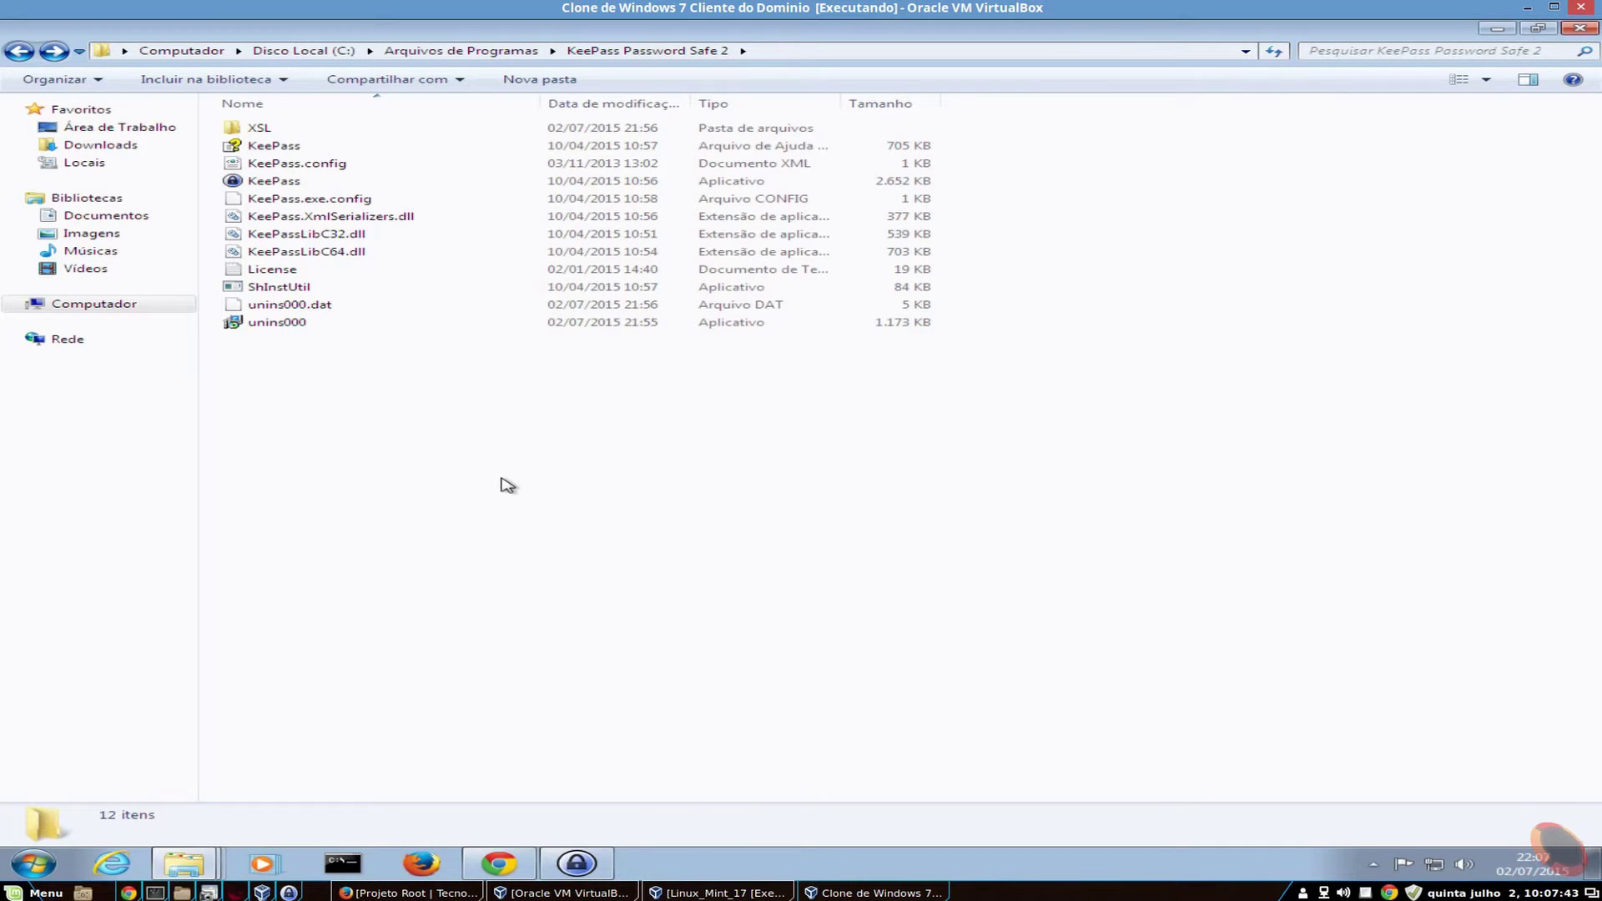
{"action": "left_click", "coordinate": [799, 517]}
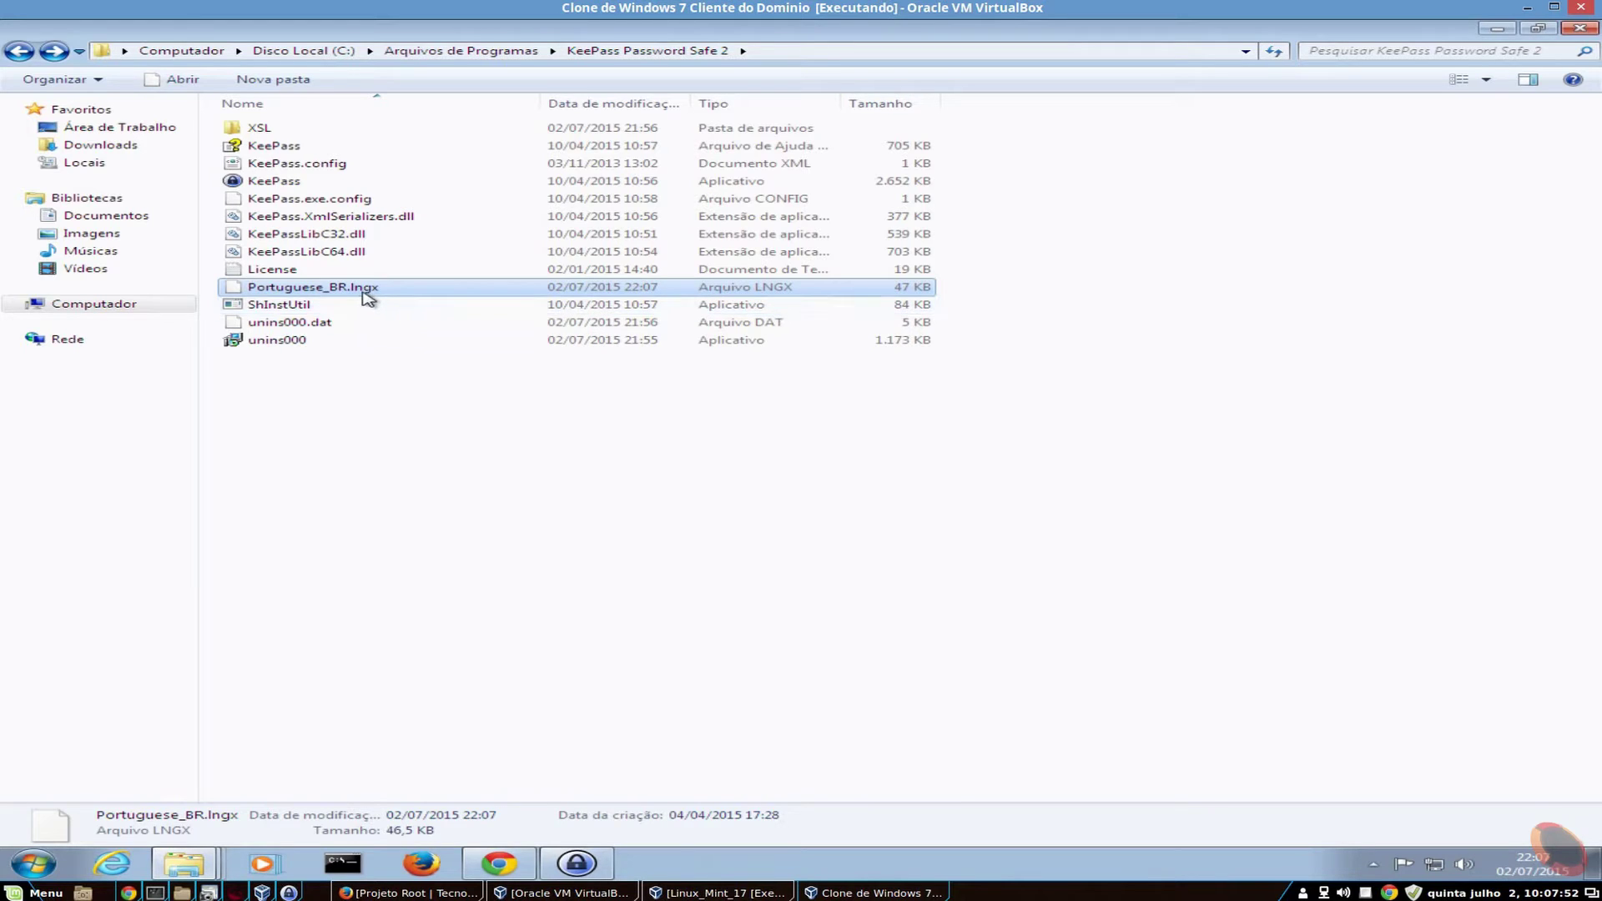
{"action": "left_click", "coordinate": [1510, 34]}
- Close KeePass with Alt+F4 and relaunch it from the desktop shortcut
{"action": "left_click", "coordinate": [584, 861]}
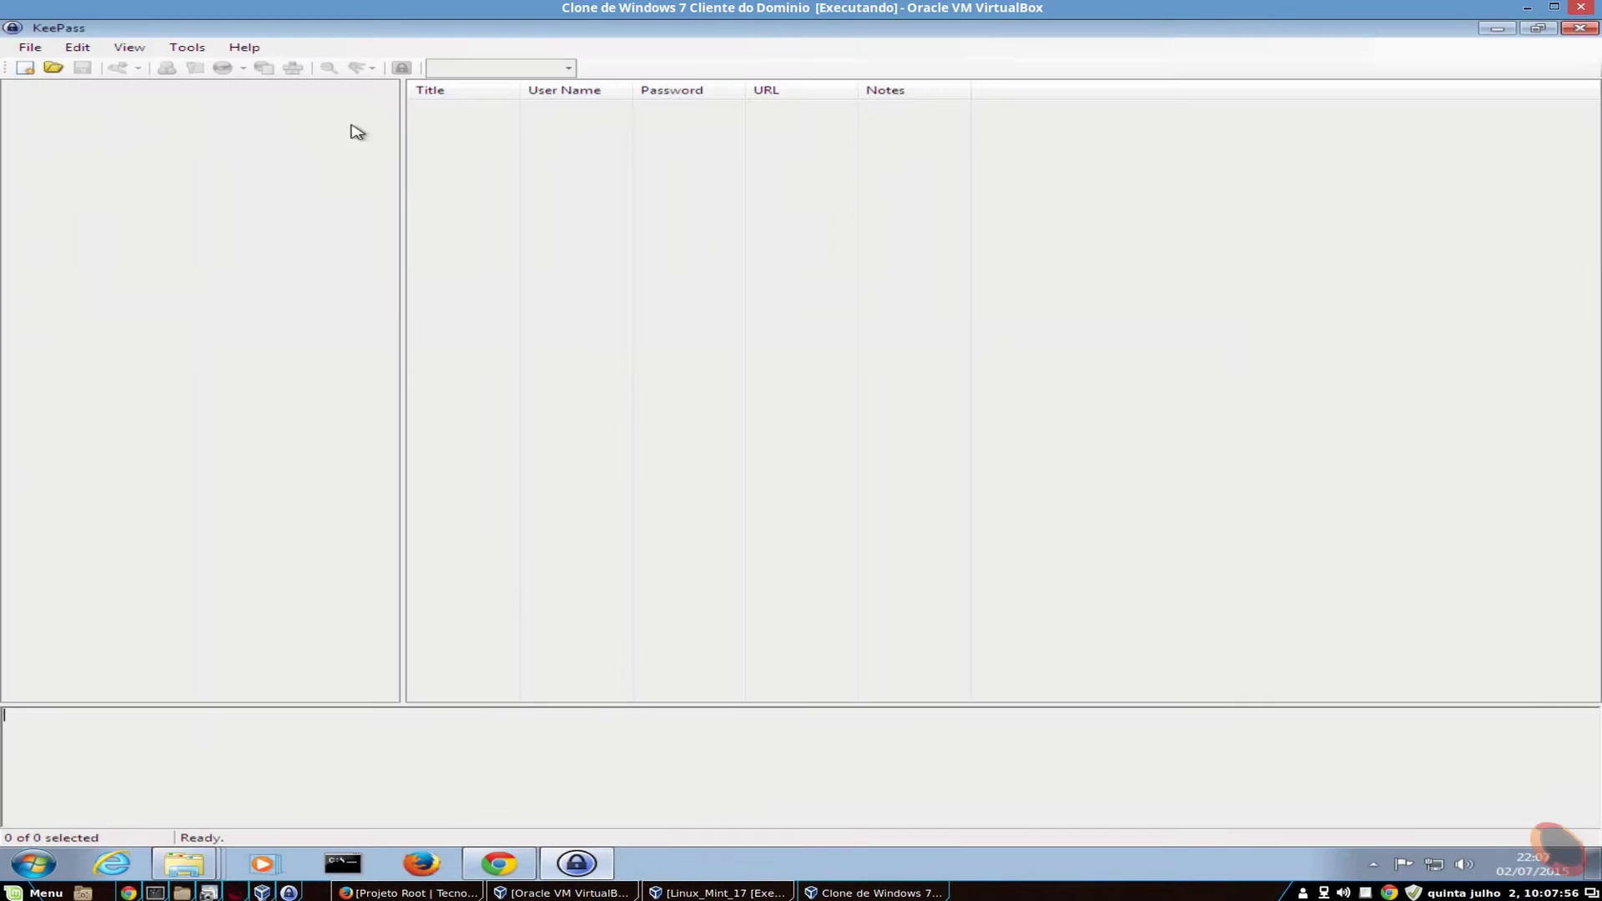
{"action": "key", "text": "alt+F4"}
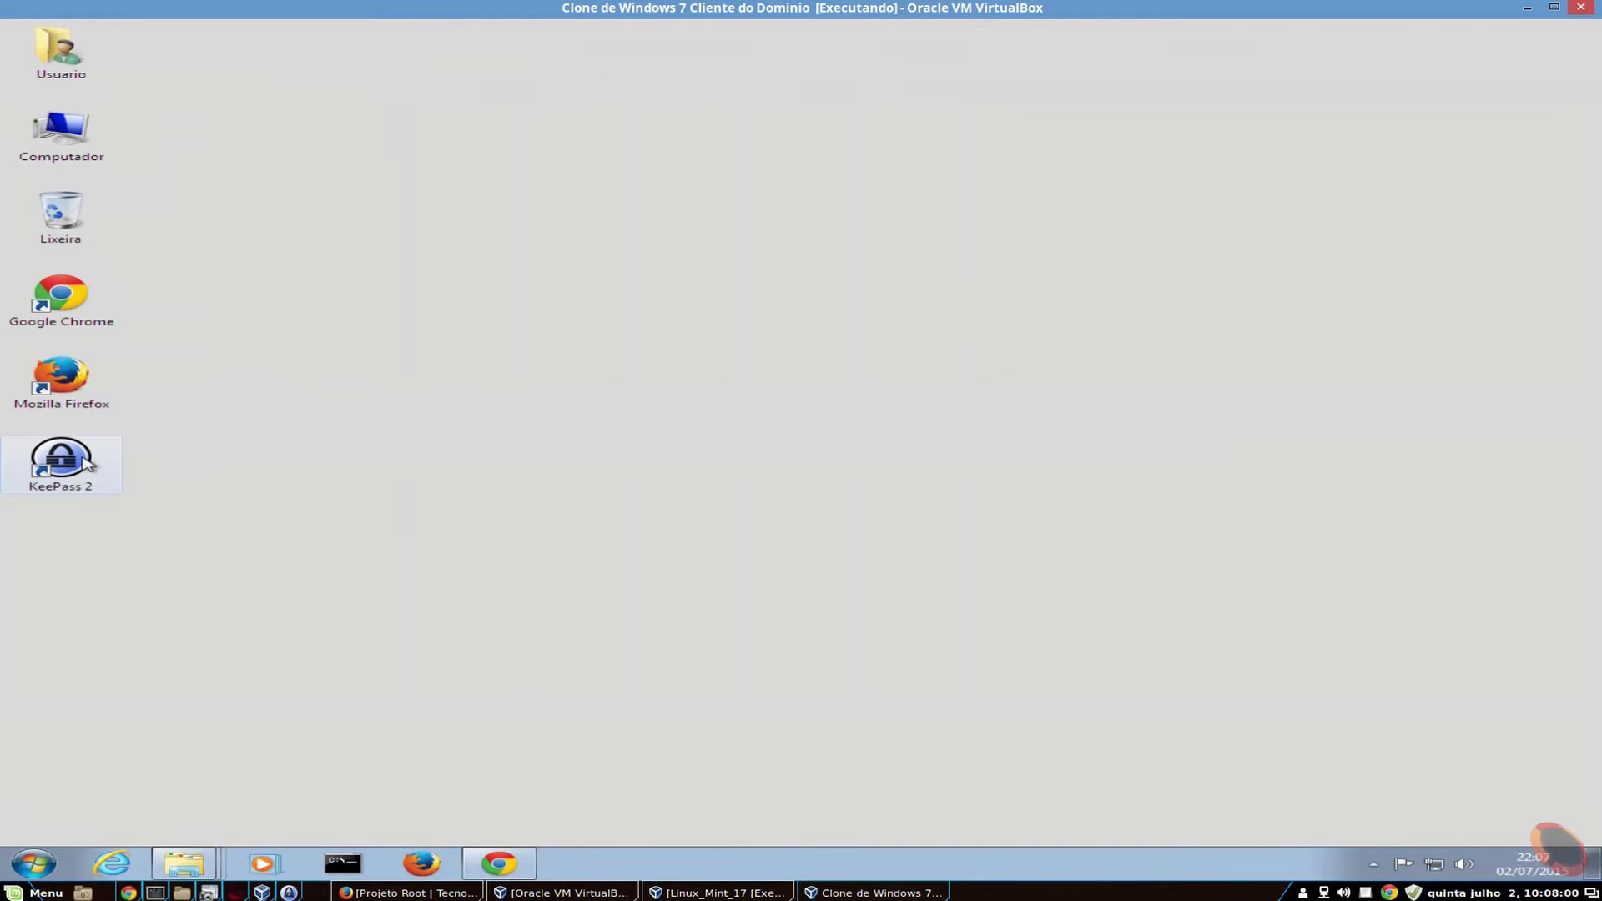
{"action": "double_click", "coordinate": [73, 465]}
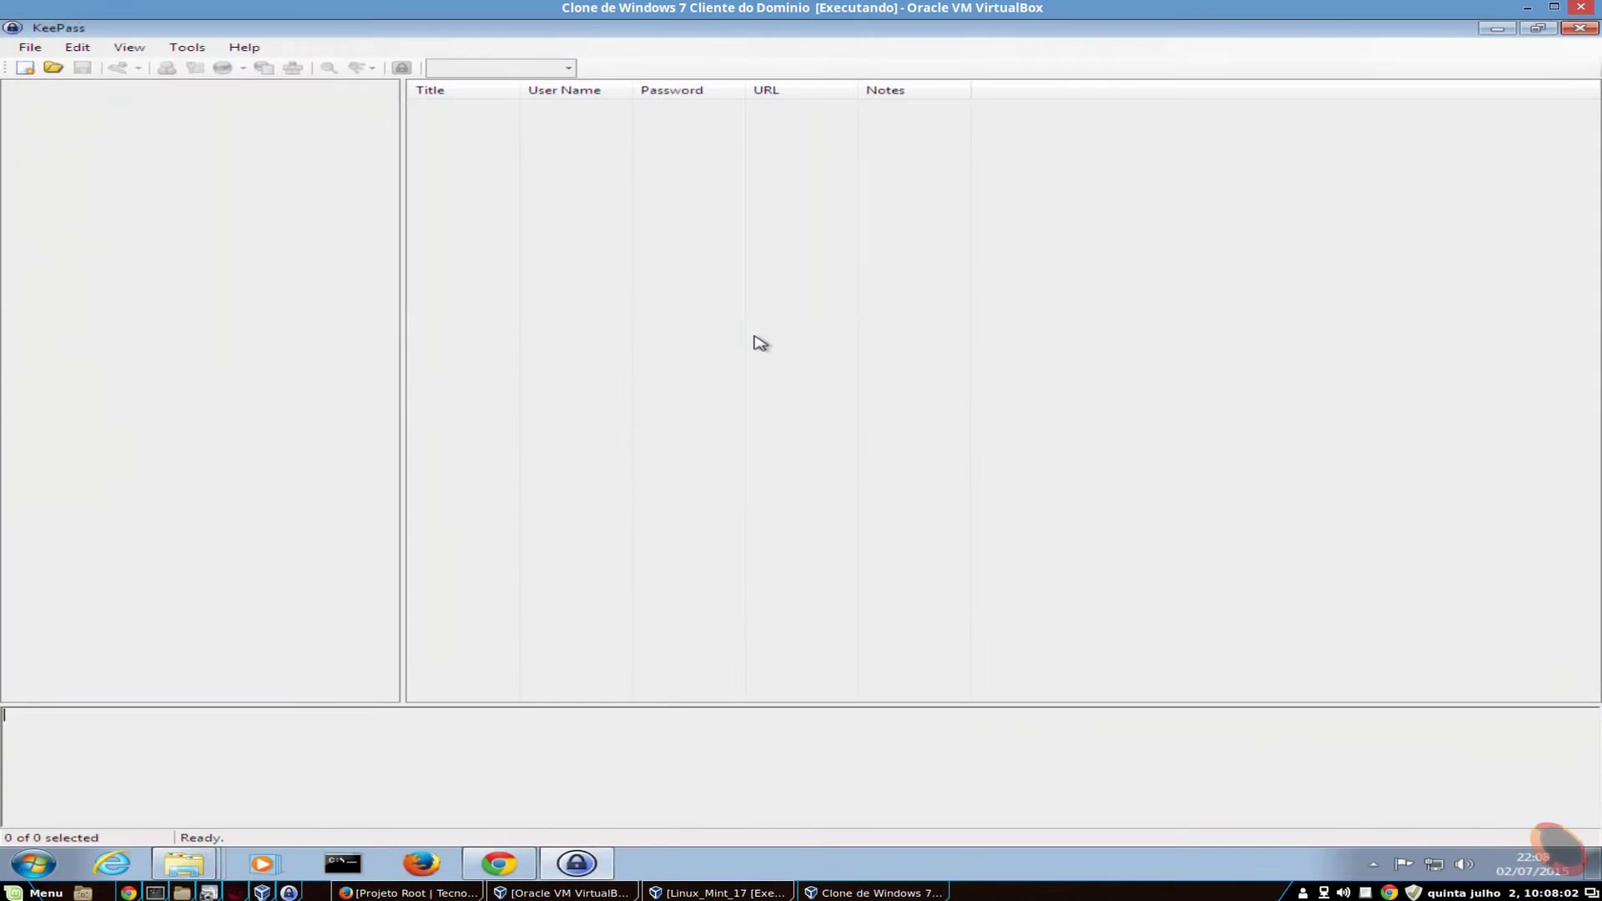
- Choose Português (Brazil) as the interface language and confirm the restart with Sim
{"action": "left_click", "coordinate": [133, 47]}
{"action": "mouse_move", "coordinate": [171, 62]}
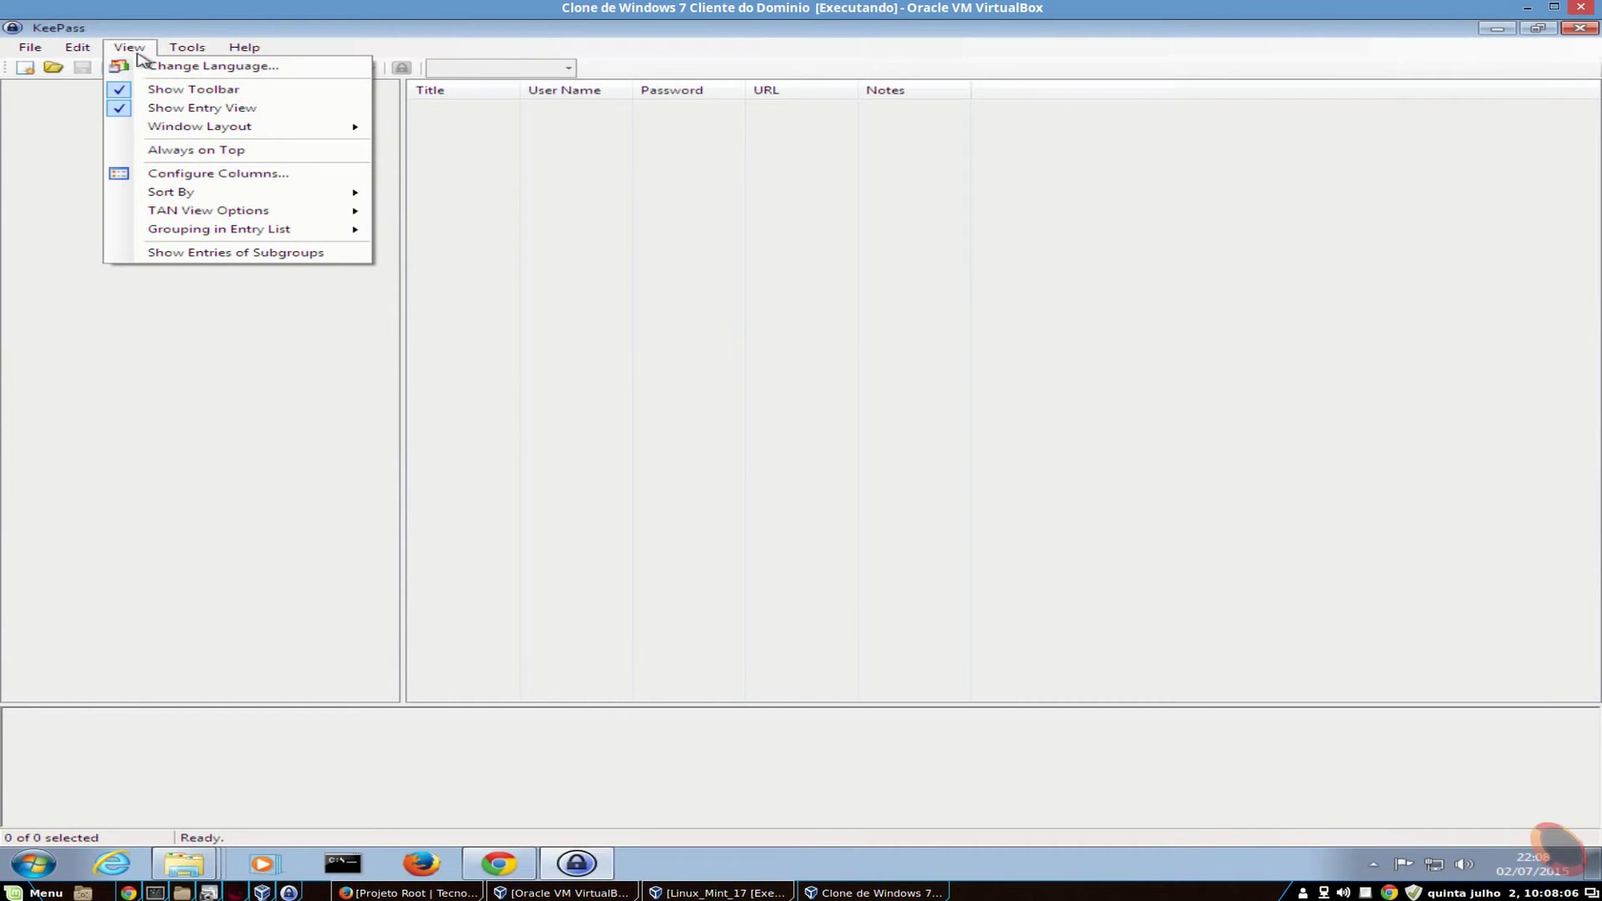
{"action": "left_click", "coordinate": [189, 69]}
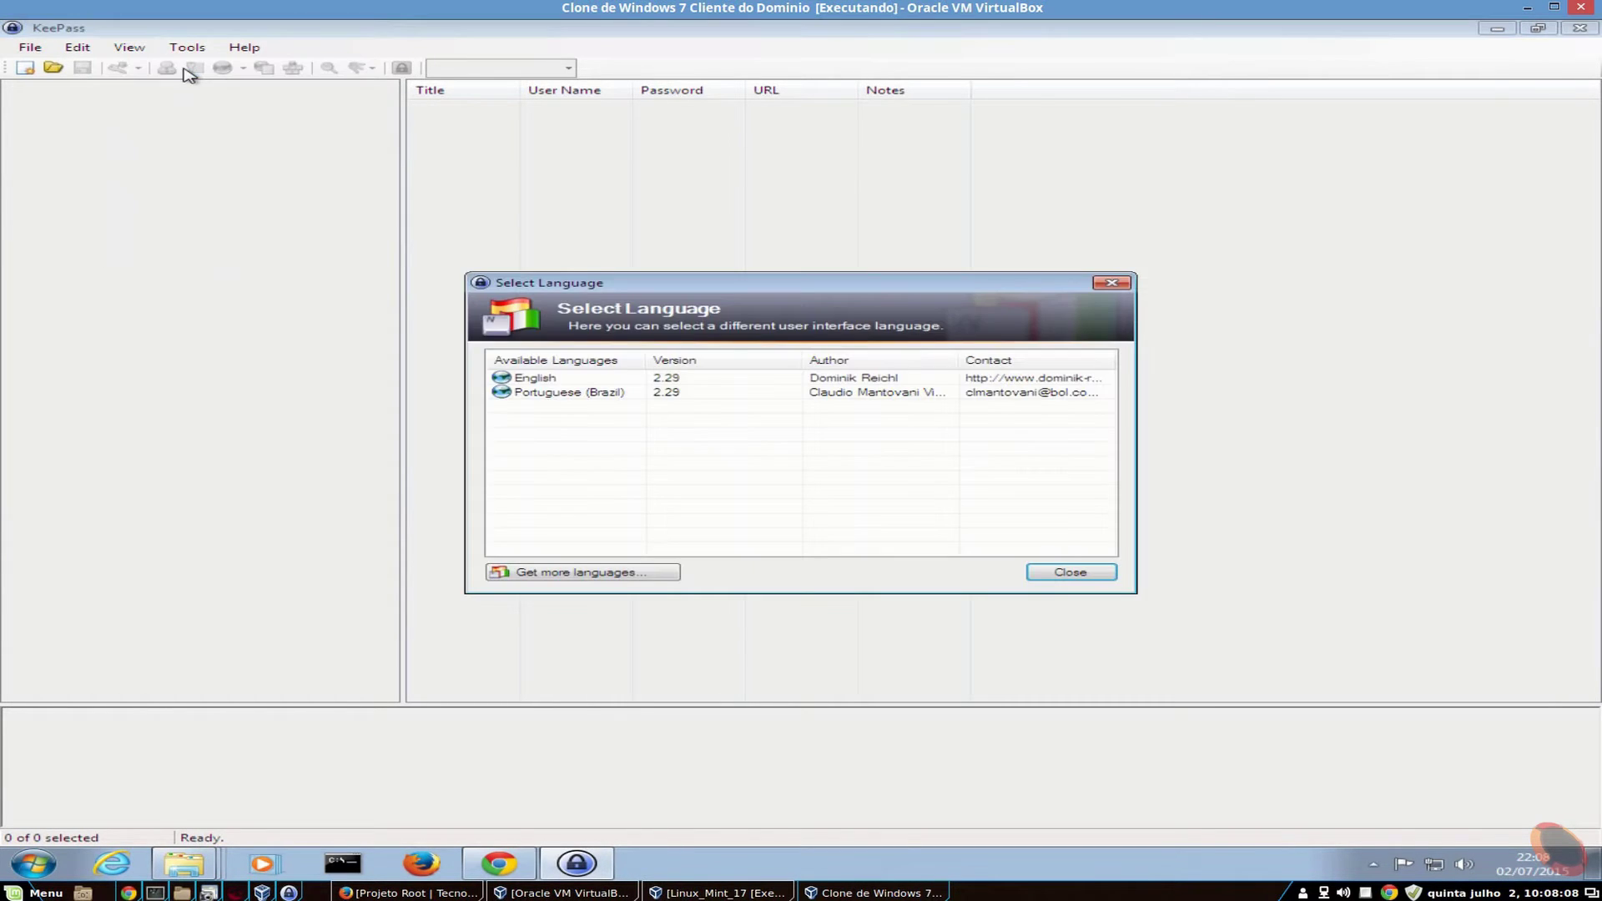
{"action": "double_click", "coordinate": [566, 394]}
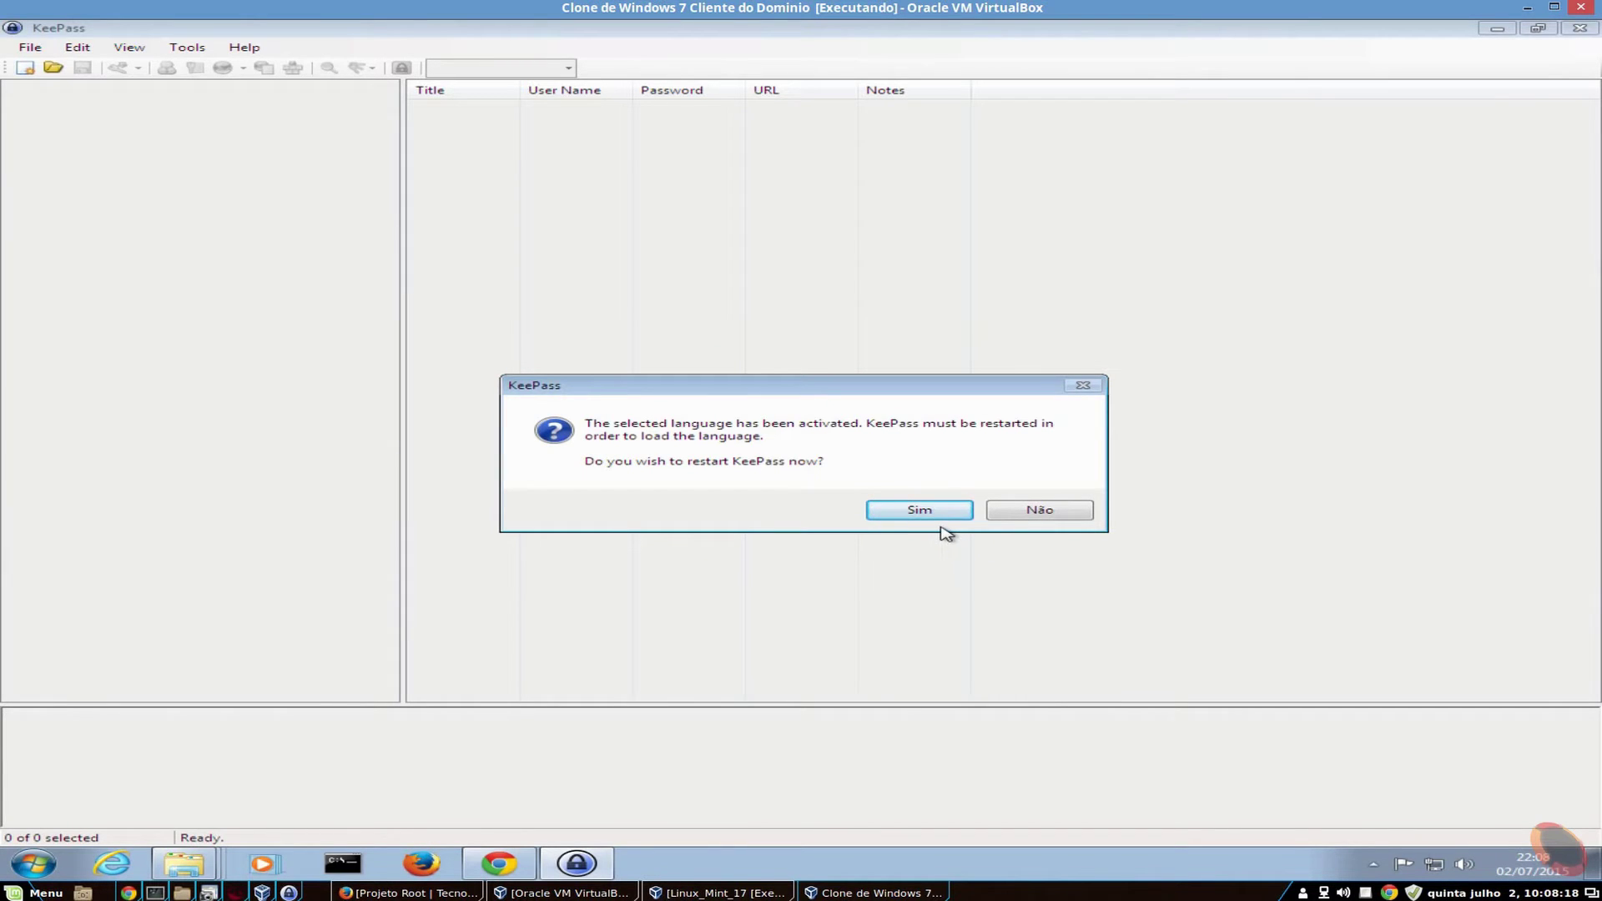
{"action": "left_click", "coordinate": [919, 511]}
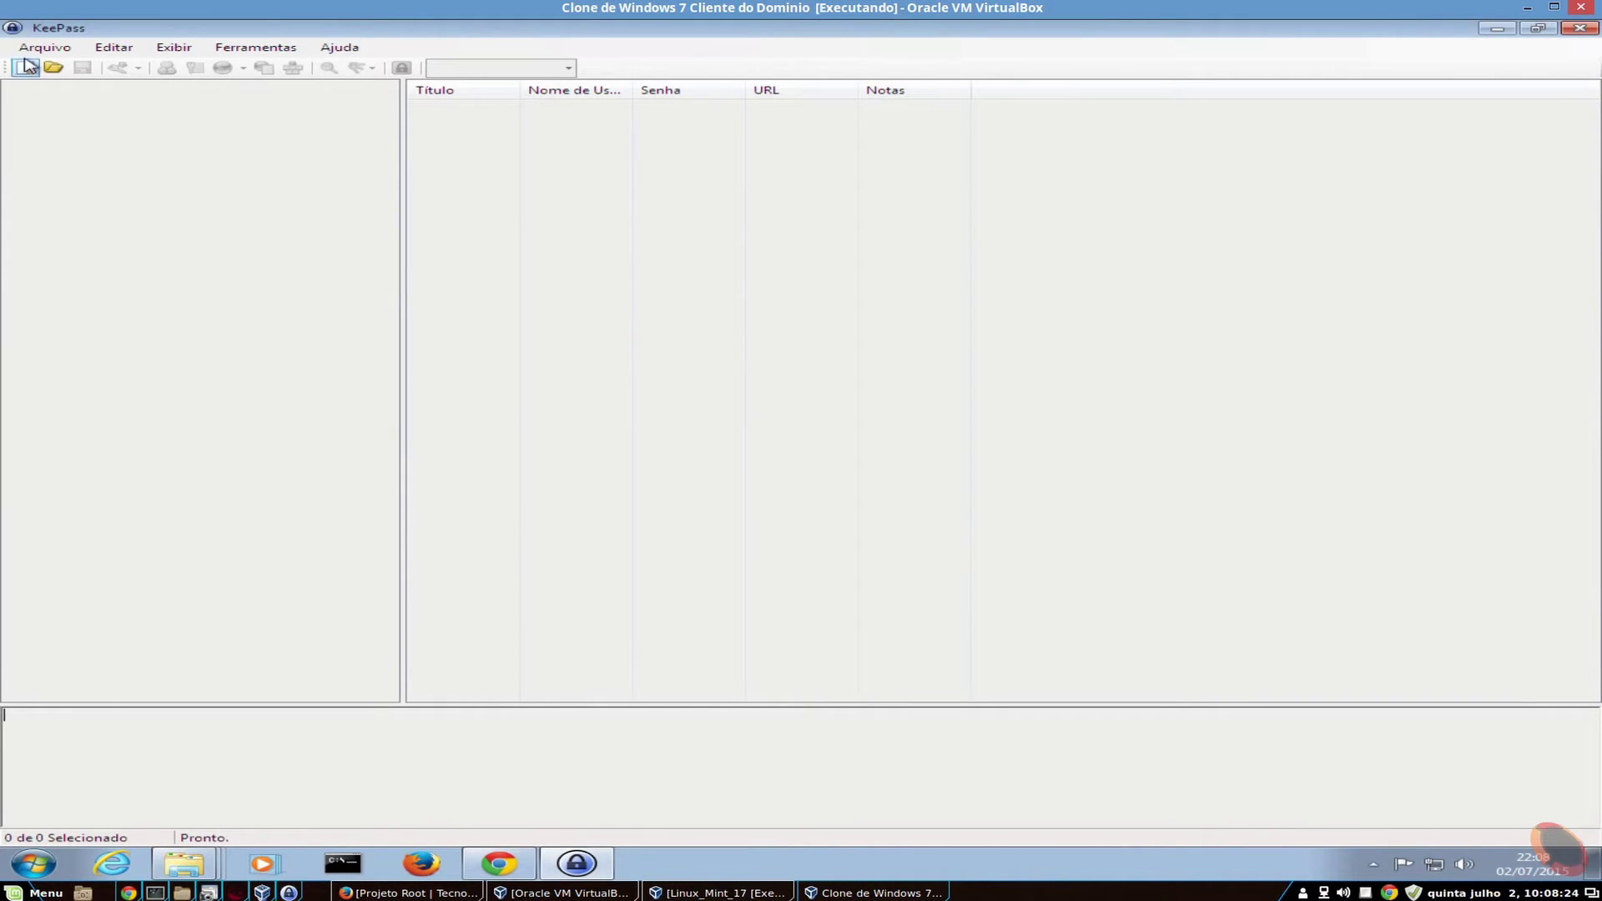
{"action": "left_click", "coordinate": [48, 48]}
{"action": "mouse_move", "coordinate": [53, 106]}
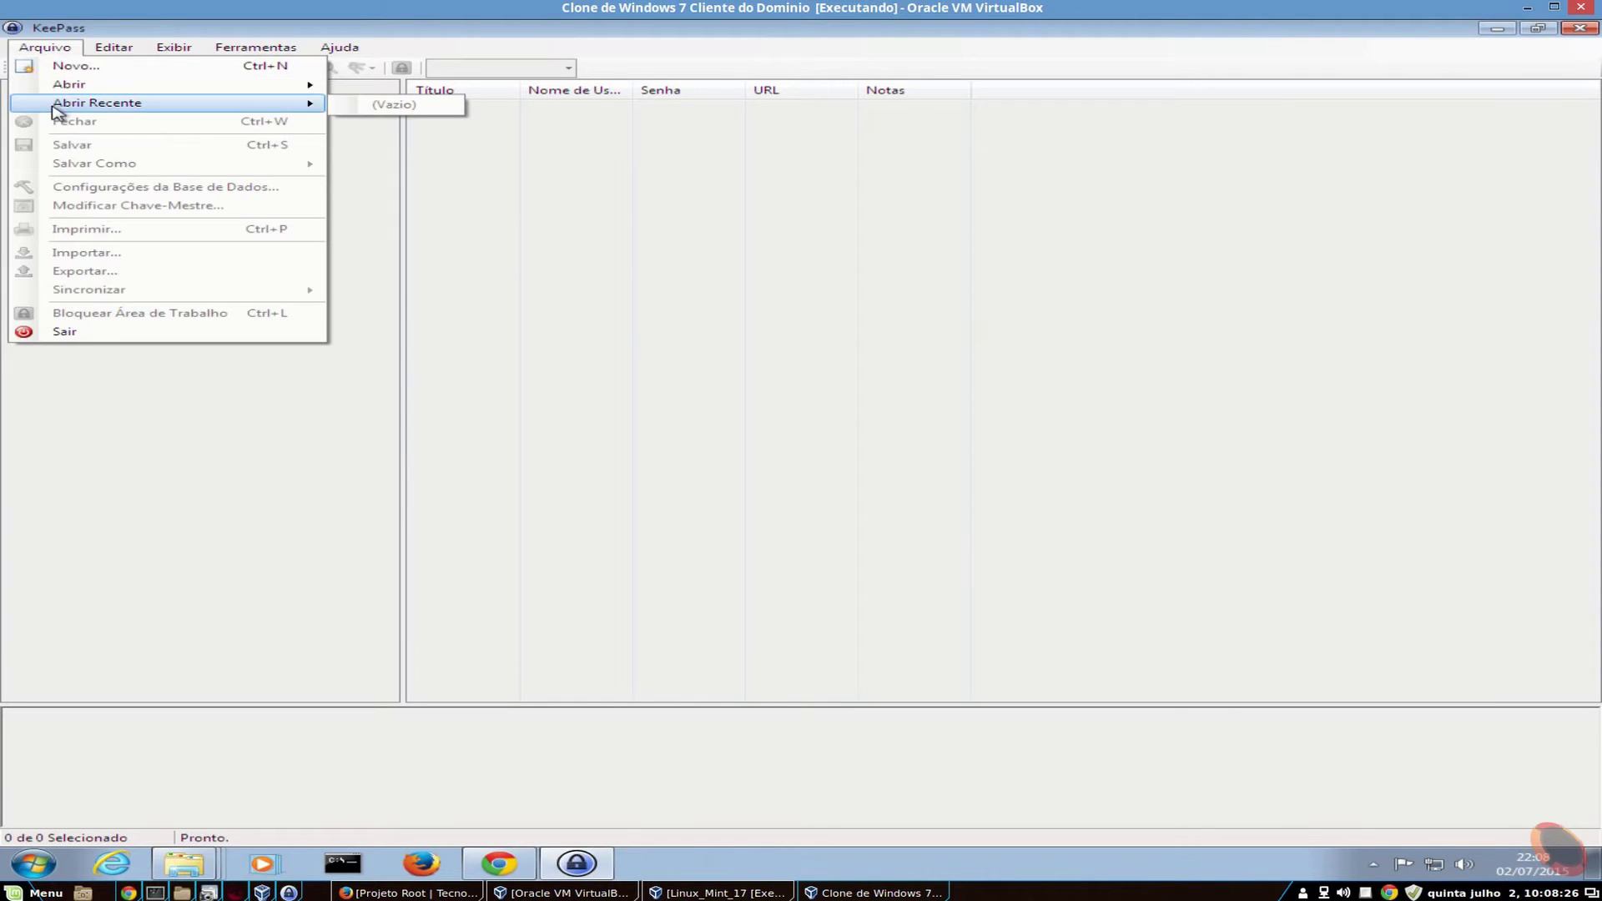
{"action": "left_click", "coordinate": [45, 47]}
{"action": "left_click", "coordinate": [164, 48]}
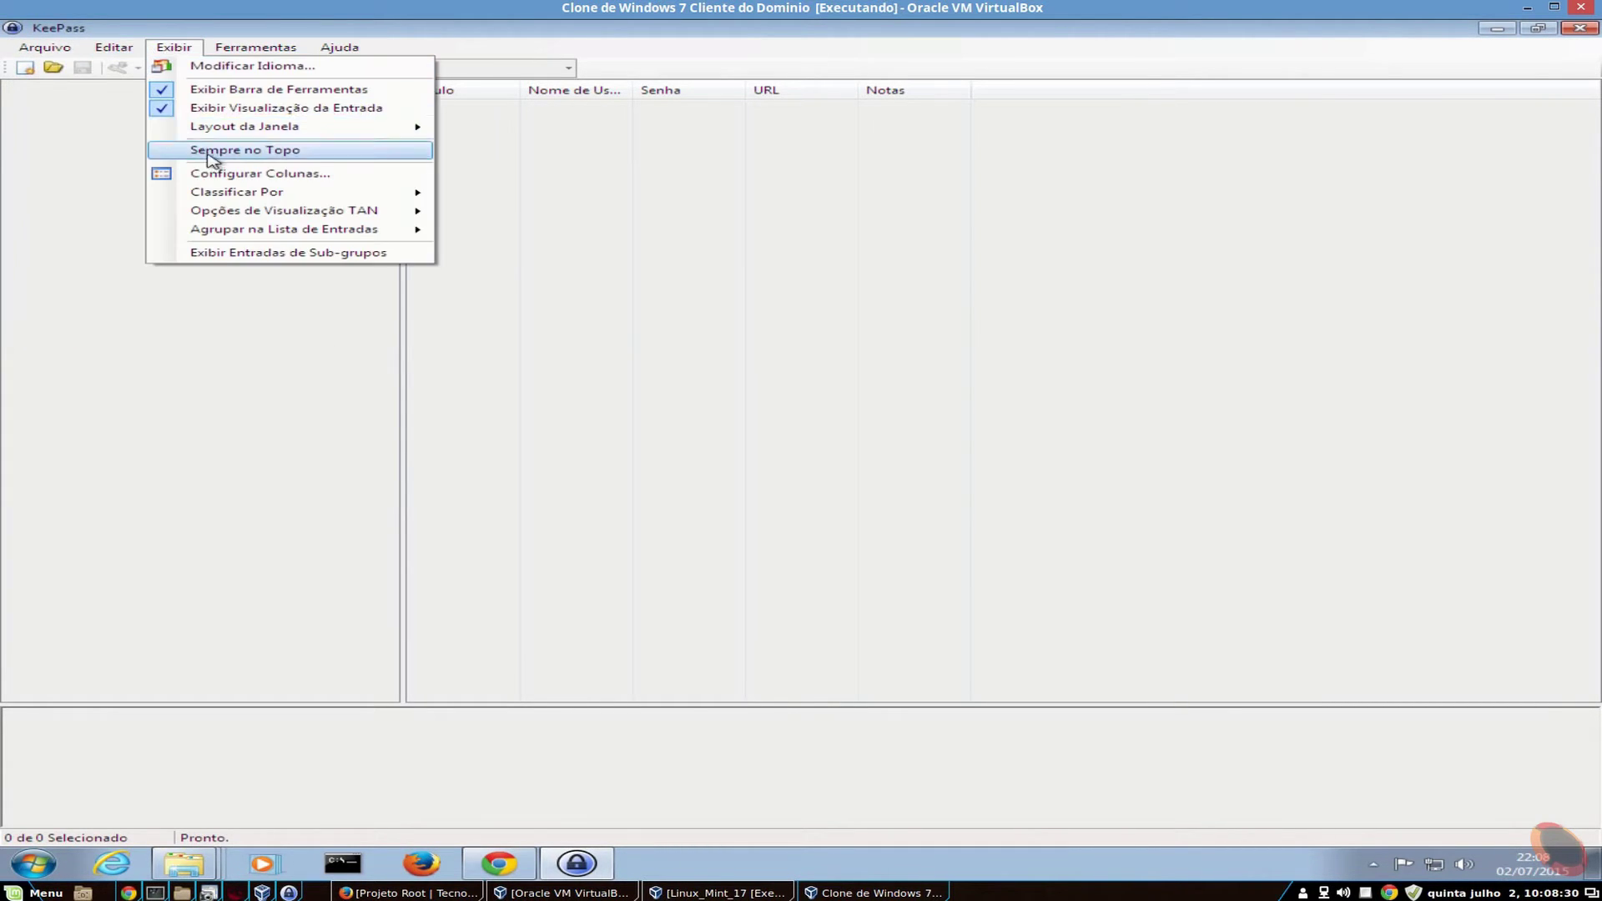
{"action": "mouse_move", "coordinate": [259, 58]}
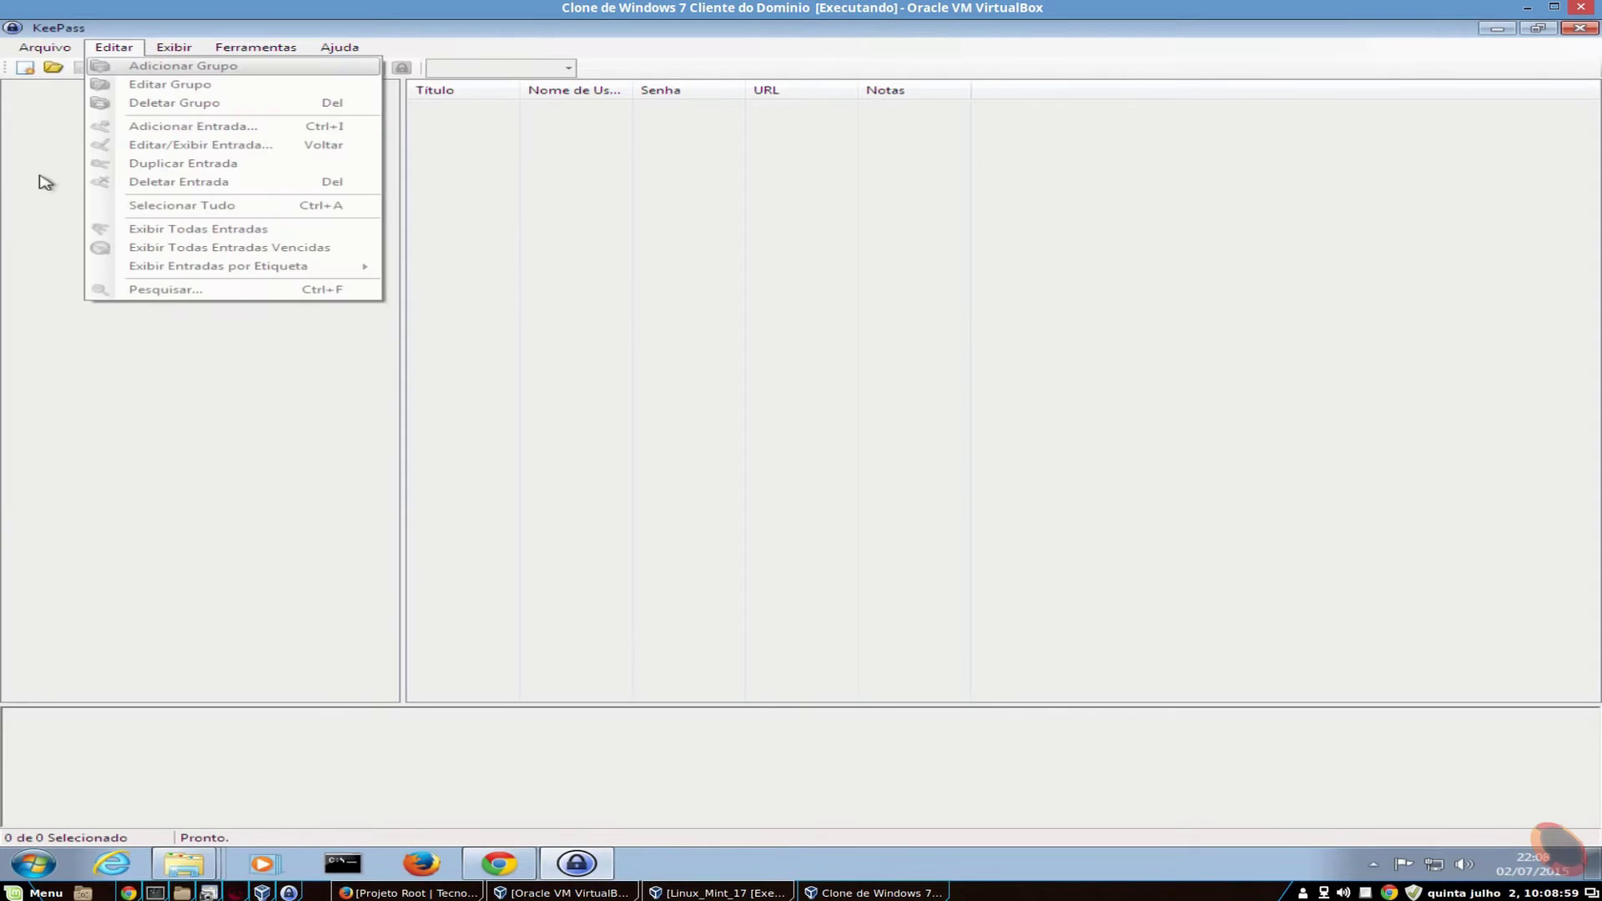
{"action": "left_click", "coordinate": [357, 242]}
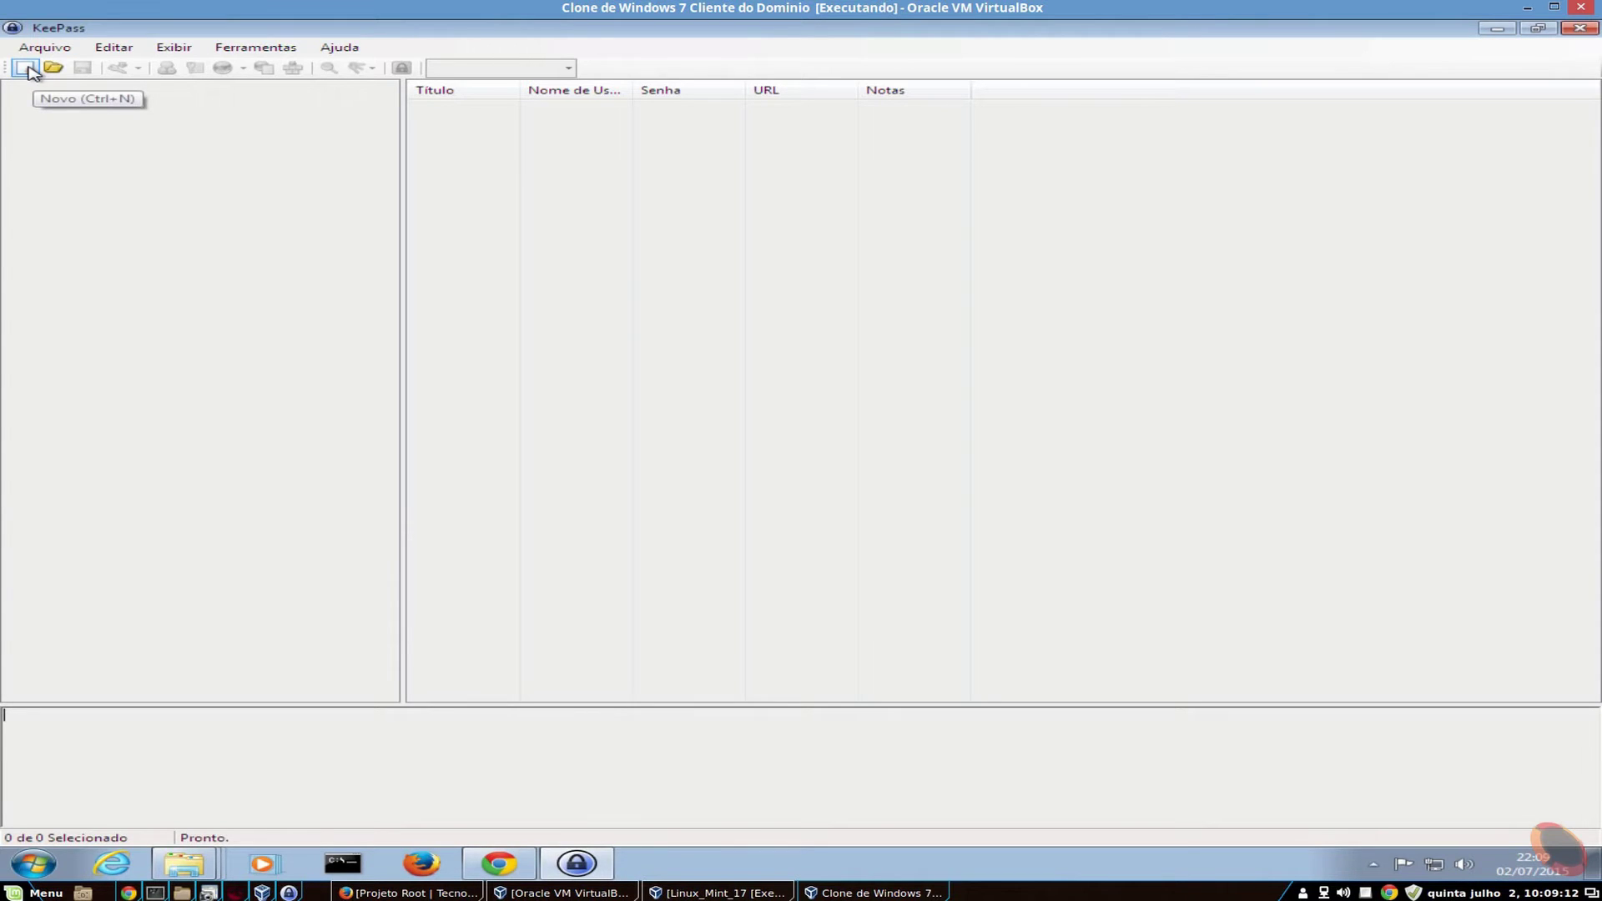
- Start a new database and enter 'Banco de Senhas' as its name in Documentos
{"action": "left_click", "coordinate": [25, 67]}
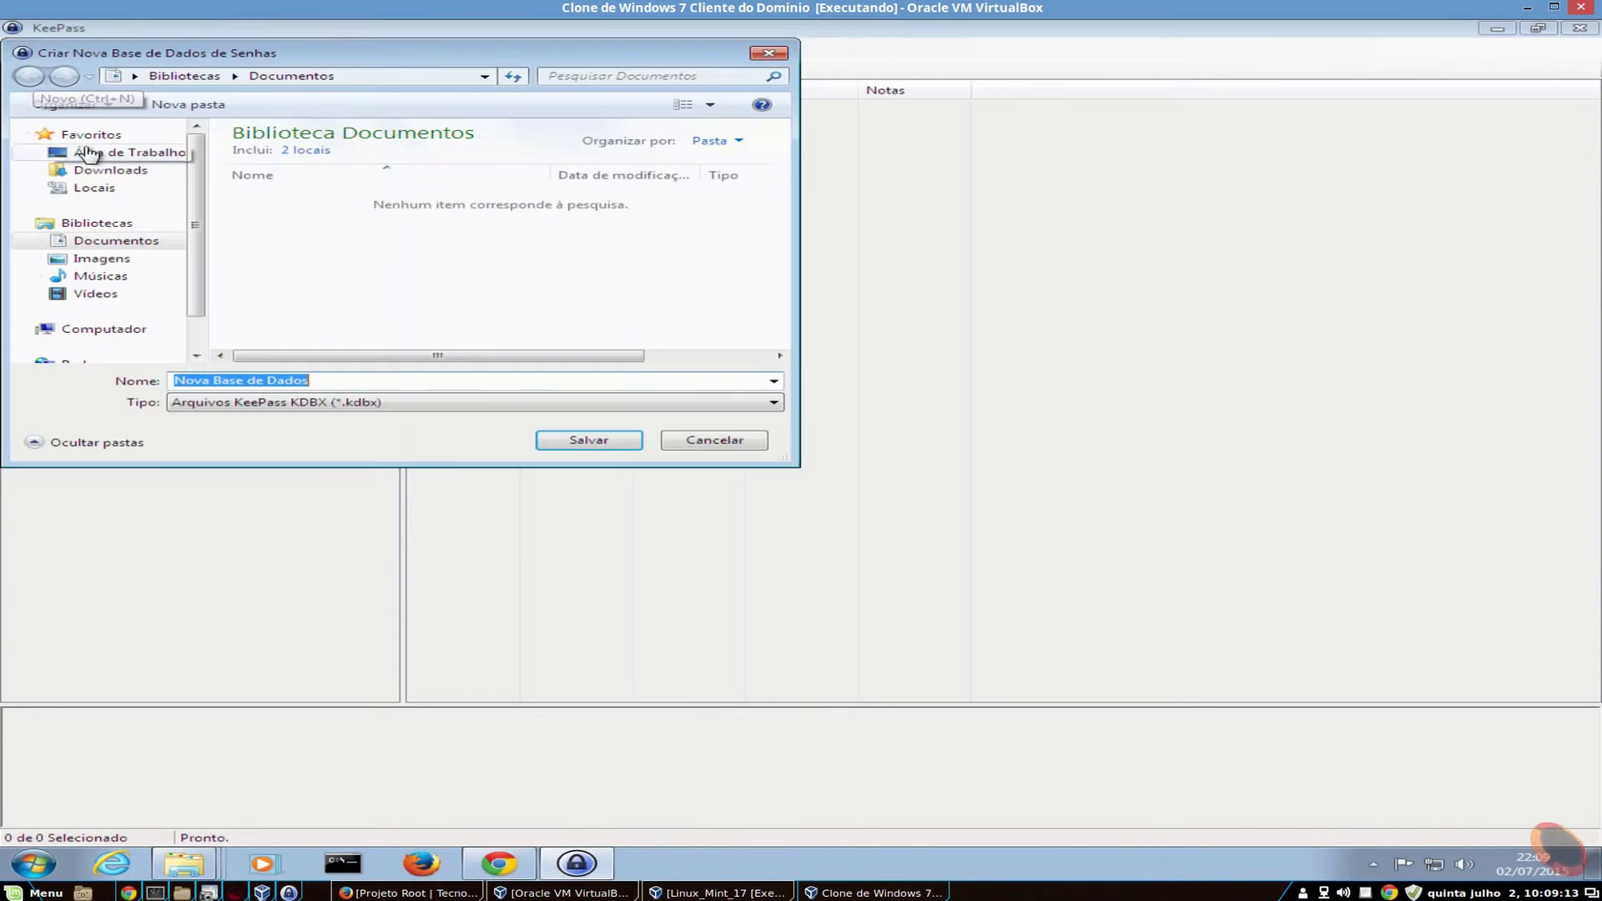
{"action": "left_click_drag", "start_coordinate": [328, 60], "coordinate": [766, 164]}
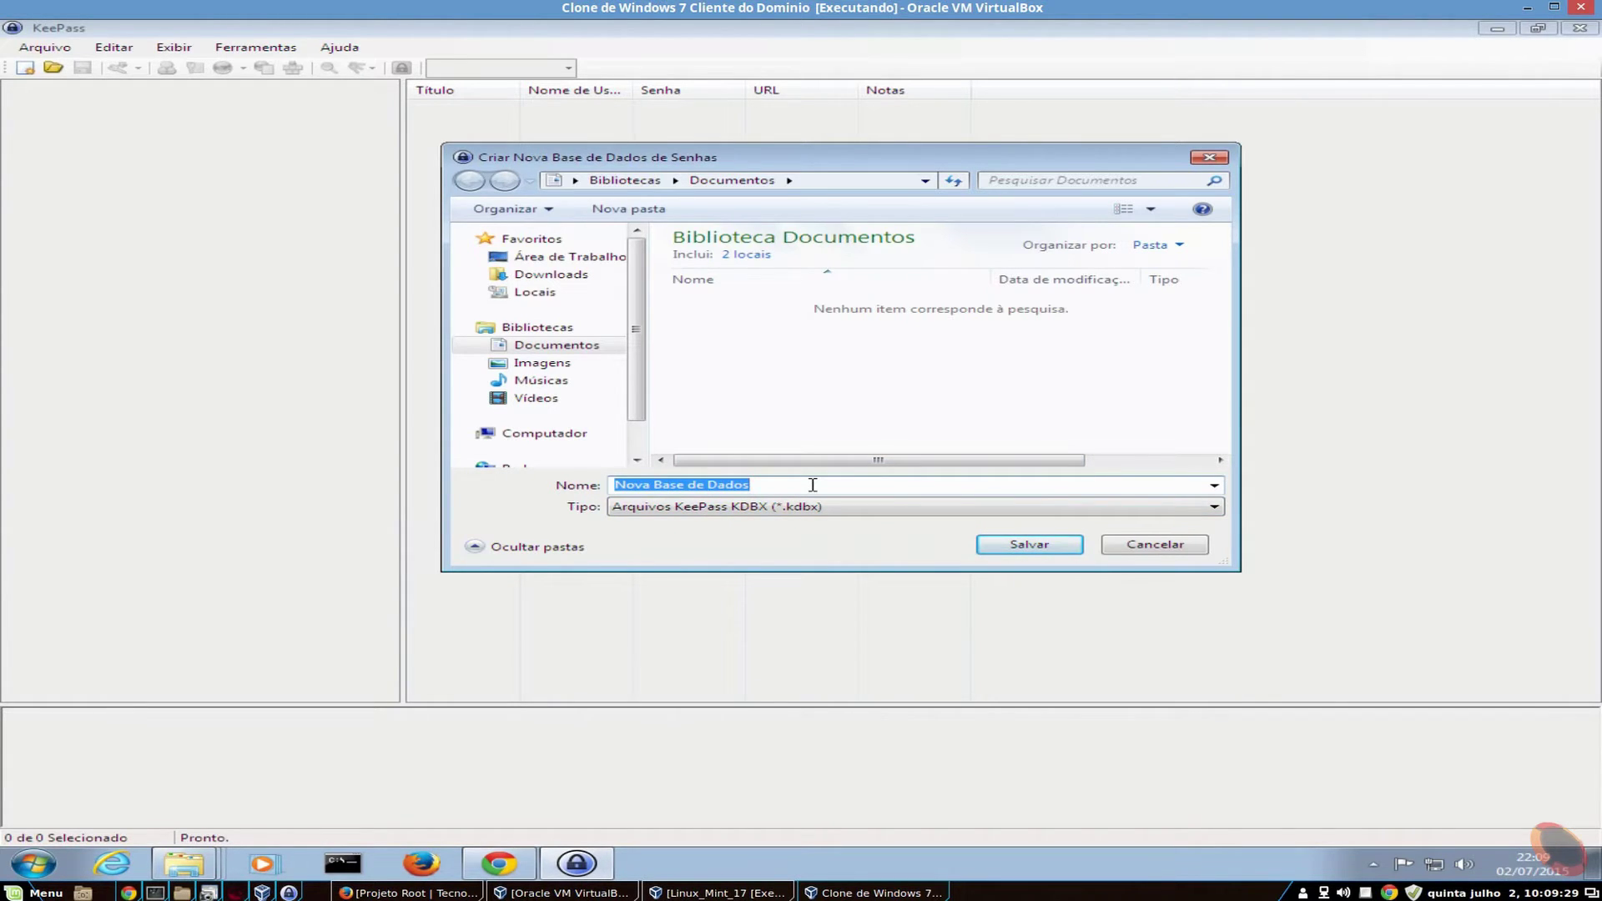
{"action": "type", "text": "Banco"}
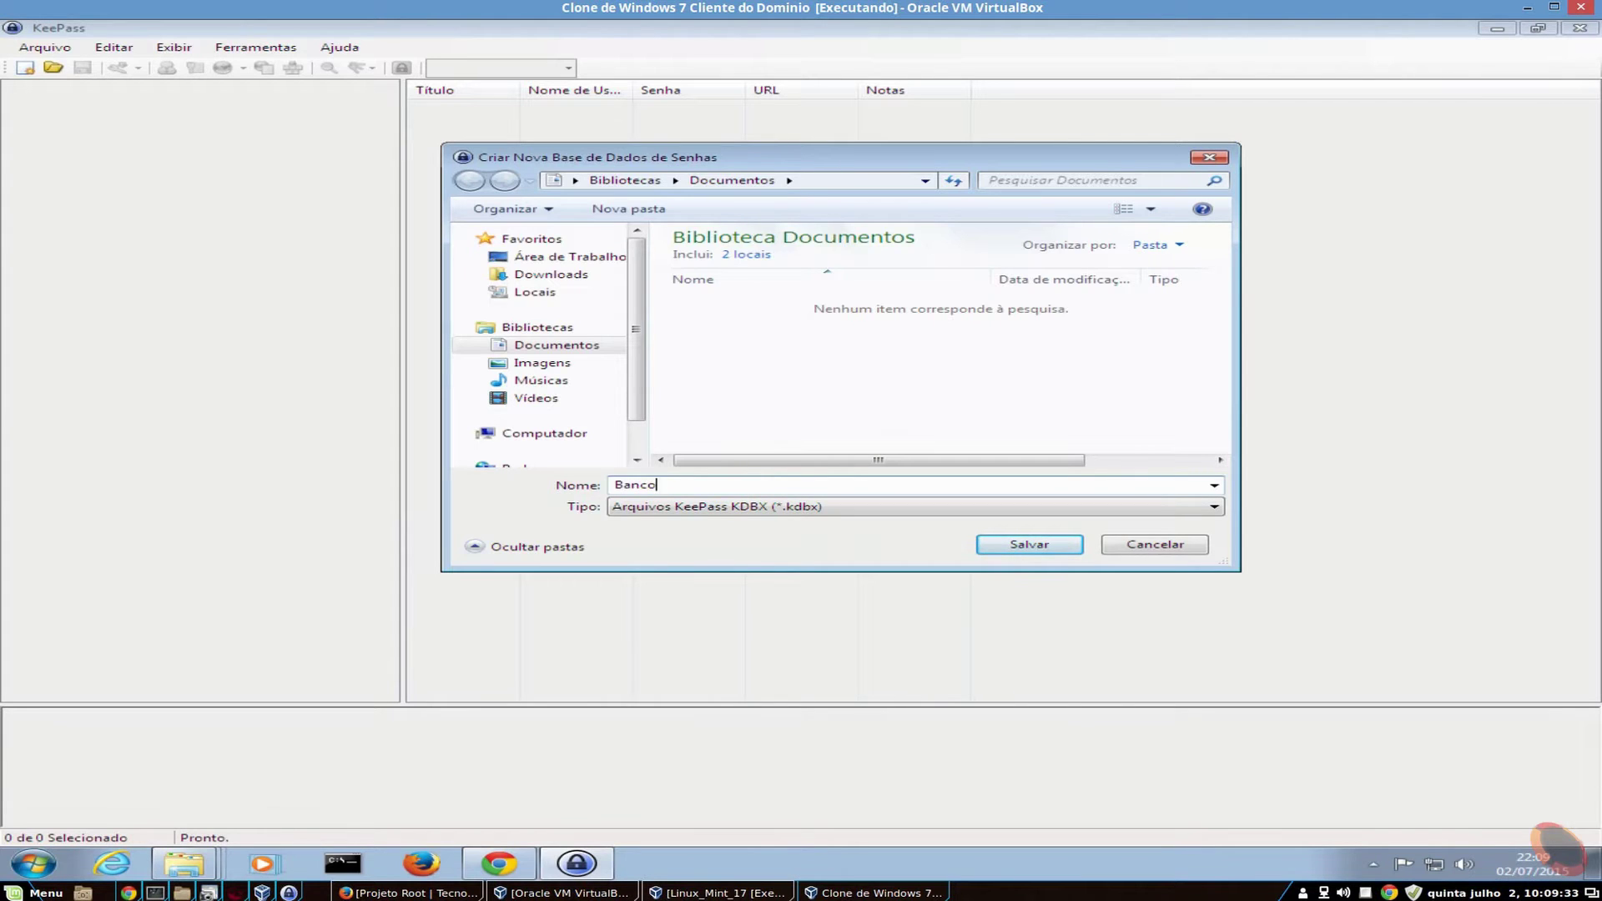
{"action": "type", "text": " de senhas"}
{"action": "key", "text": "BackSpace"}
{"action": "type", "text": "S"}
{"action": "left_click", "coordinate": [747, 484]}
{"action": "left_click_drag", "start_coordinate": [726, 486], "coordinate": [607, 487]}
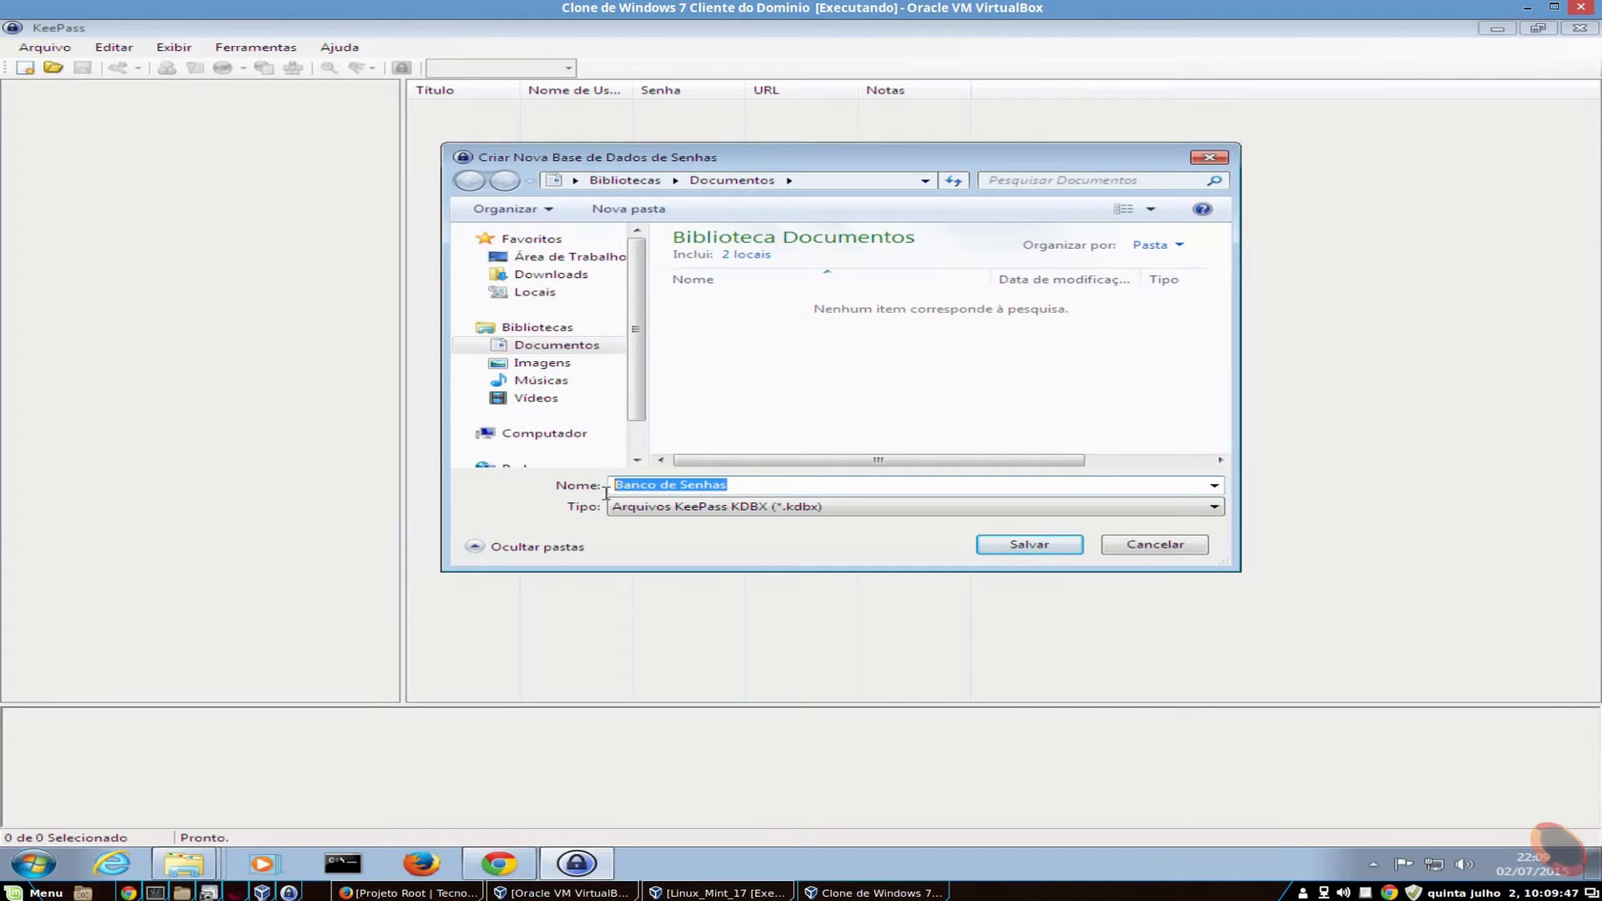
{"action": "left_click", "coordinate": [738, 484]}
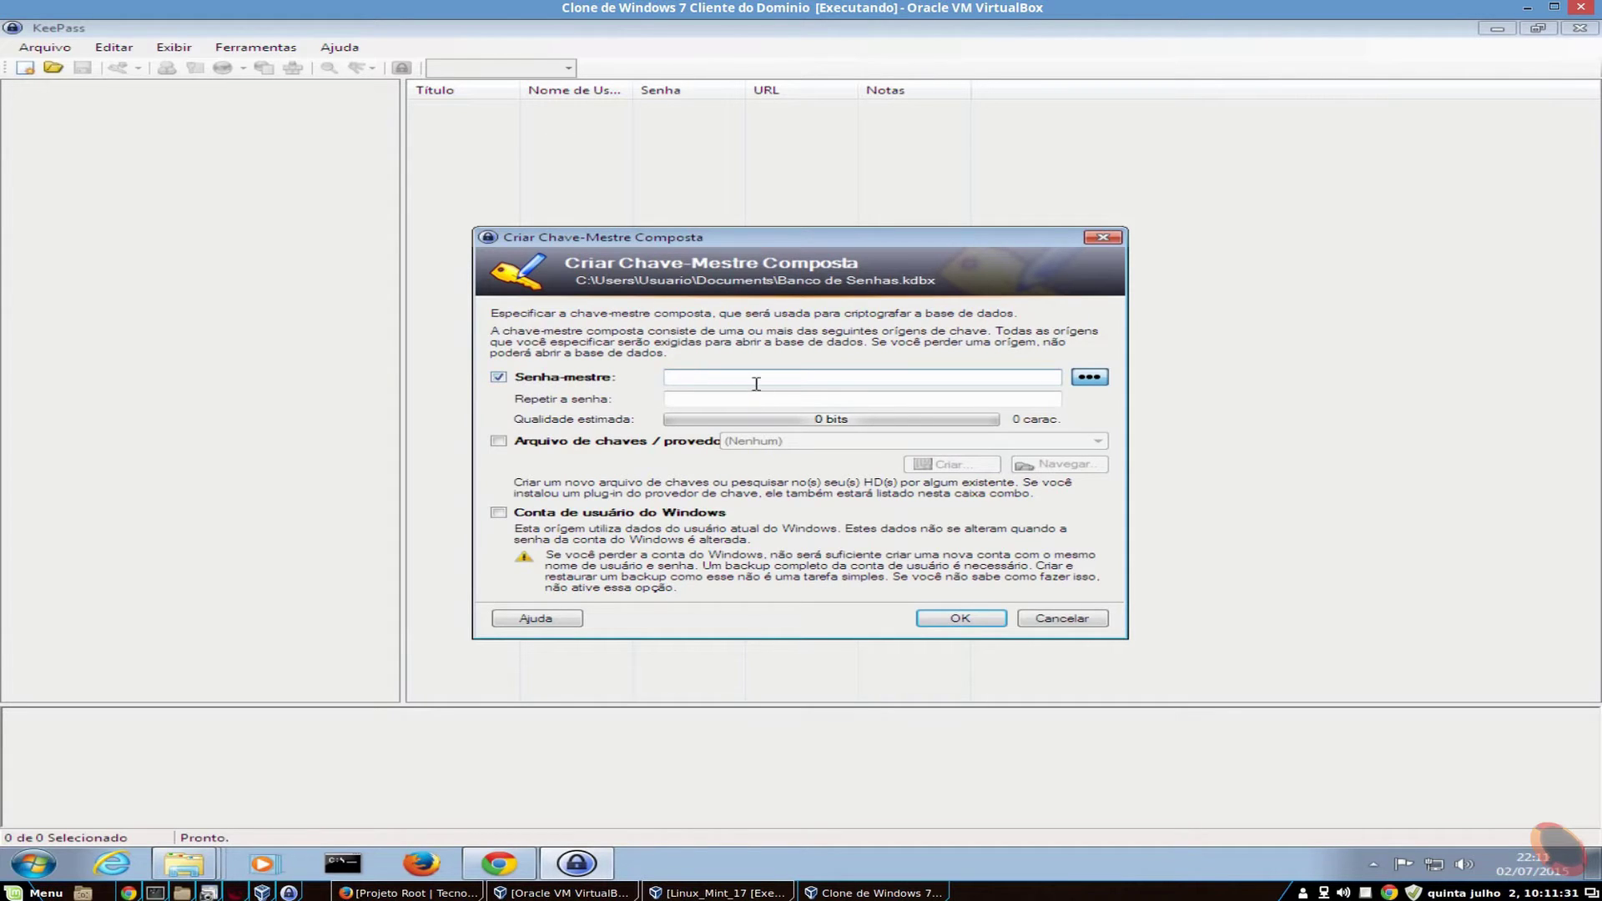
- Type a trial master password, then select and erase it
{"action": "type", "text": "a"}
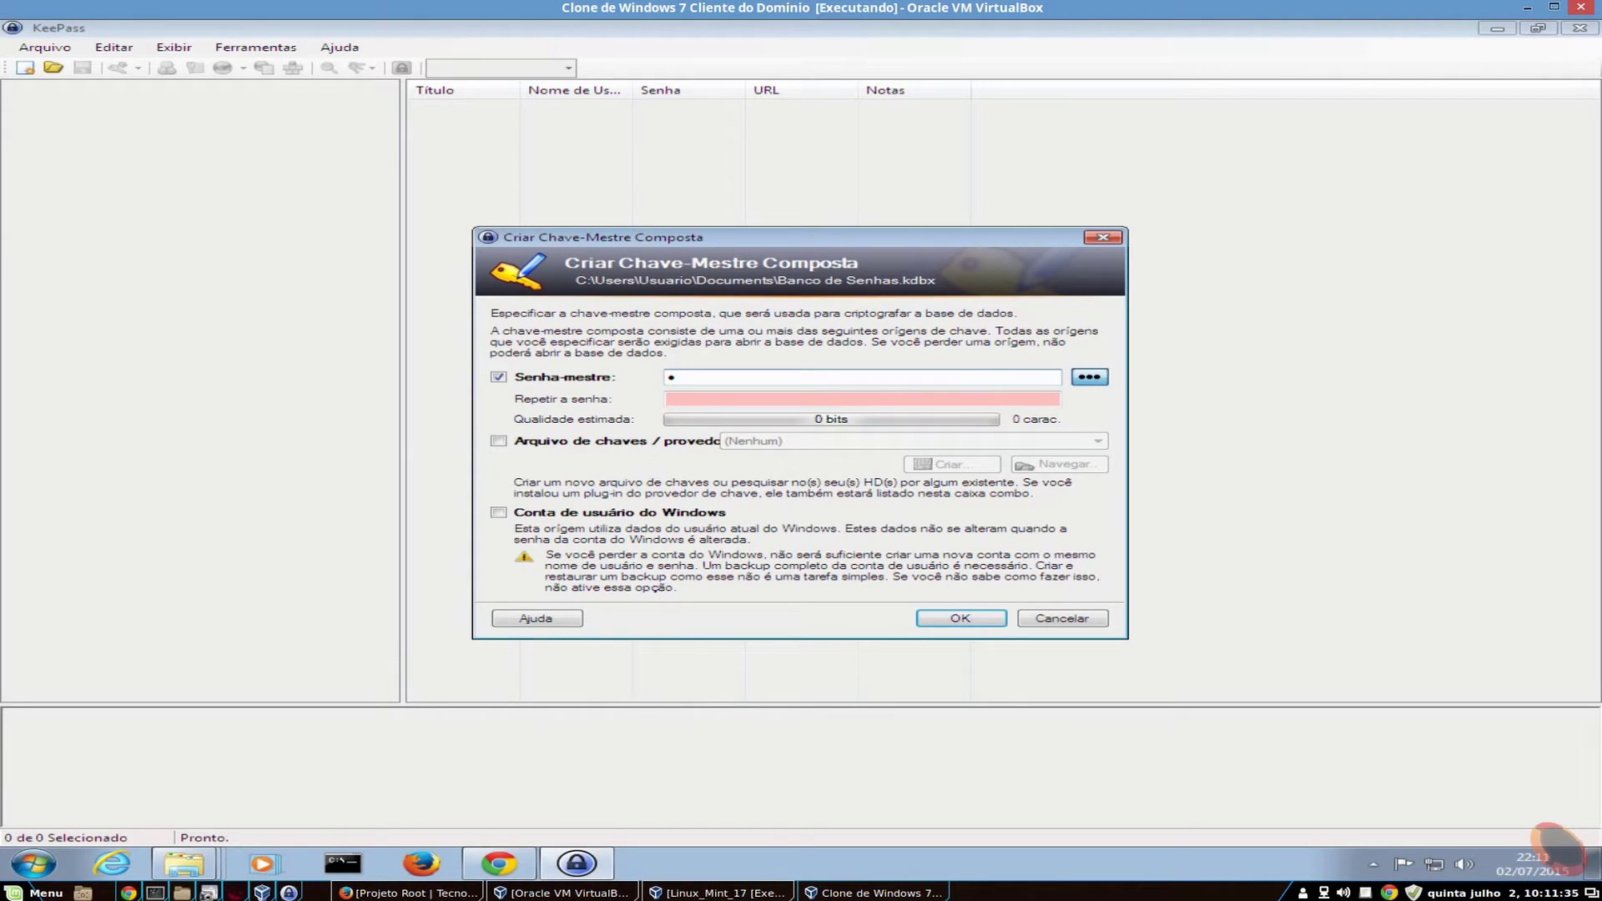
{"action": "type", "text": "aaaaa"}
{"action": "type", "text": "••••••••••••••••••••••••••••••"}
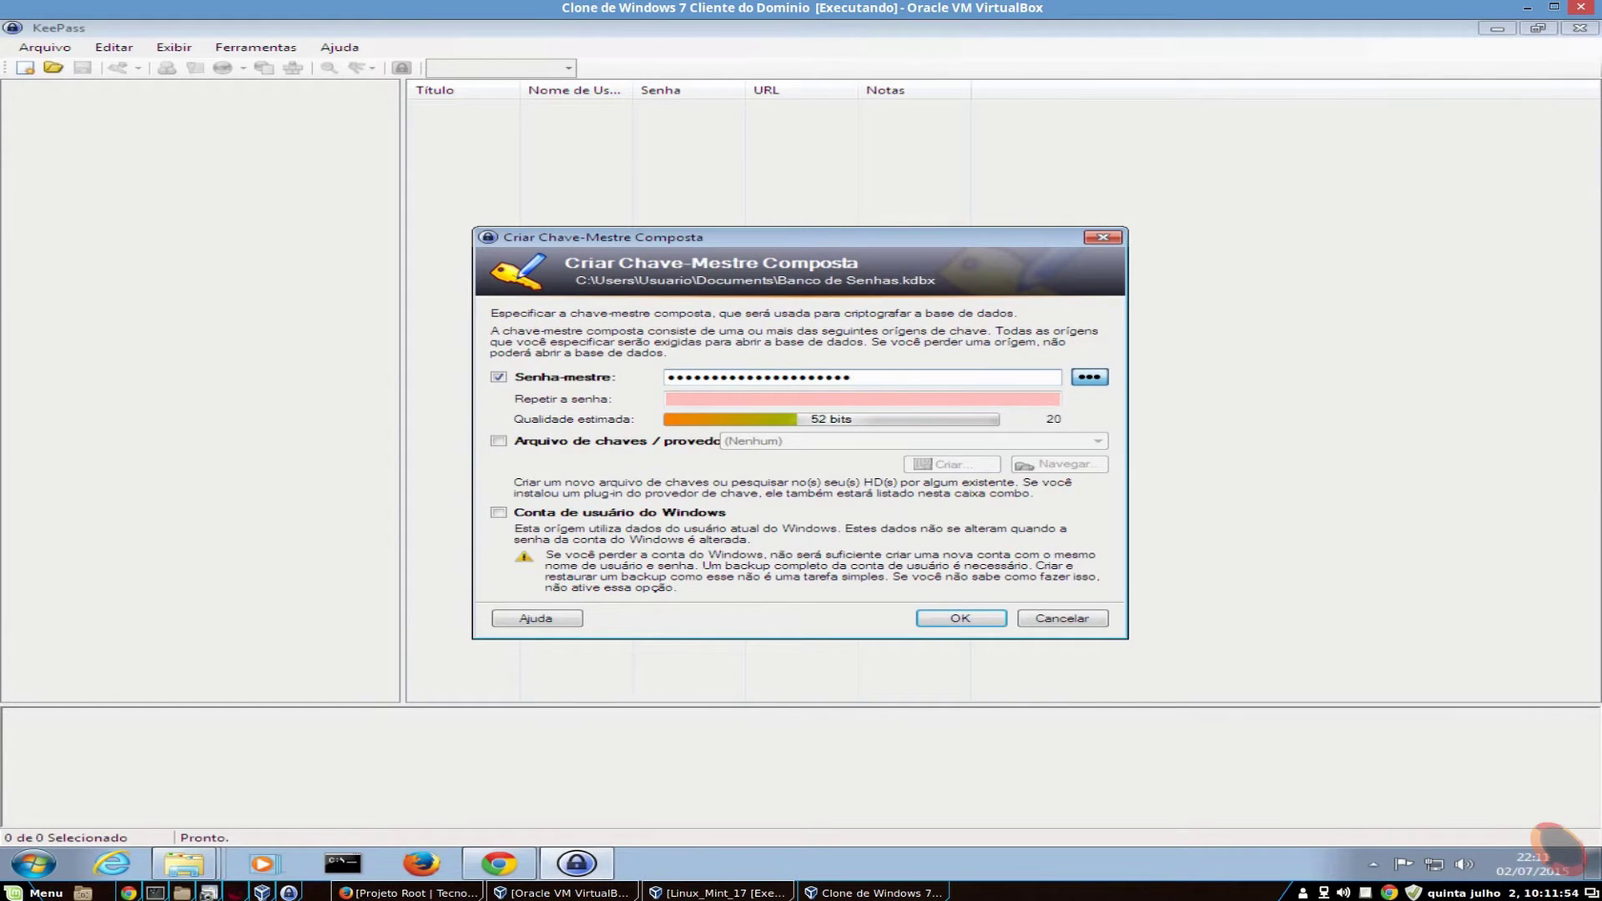
{"action": "type", "text": "••••••••"}
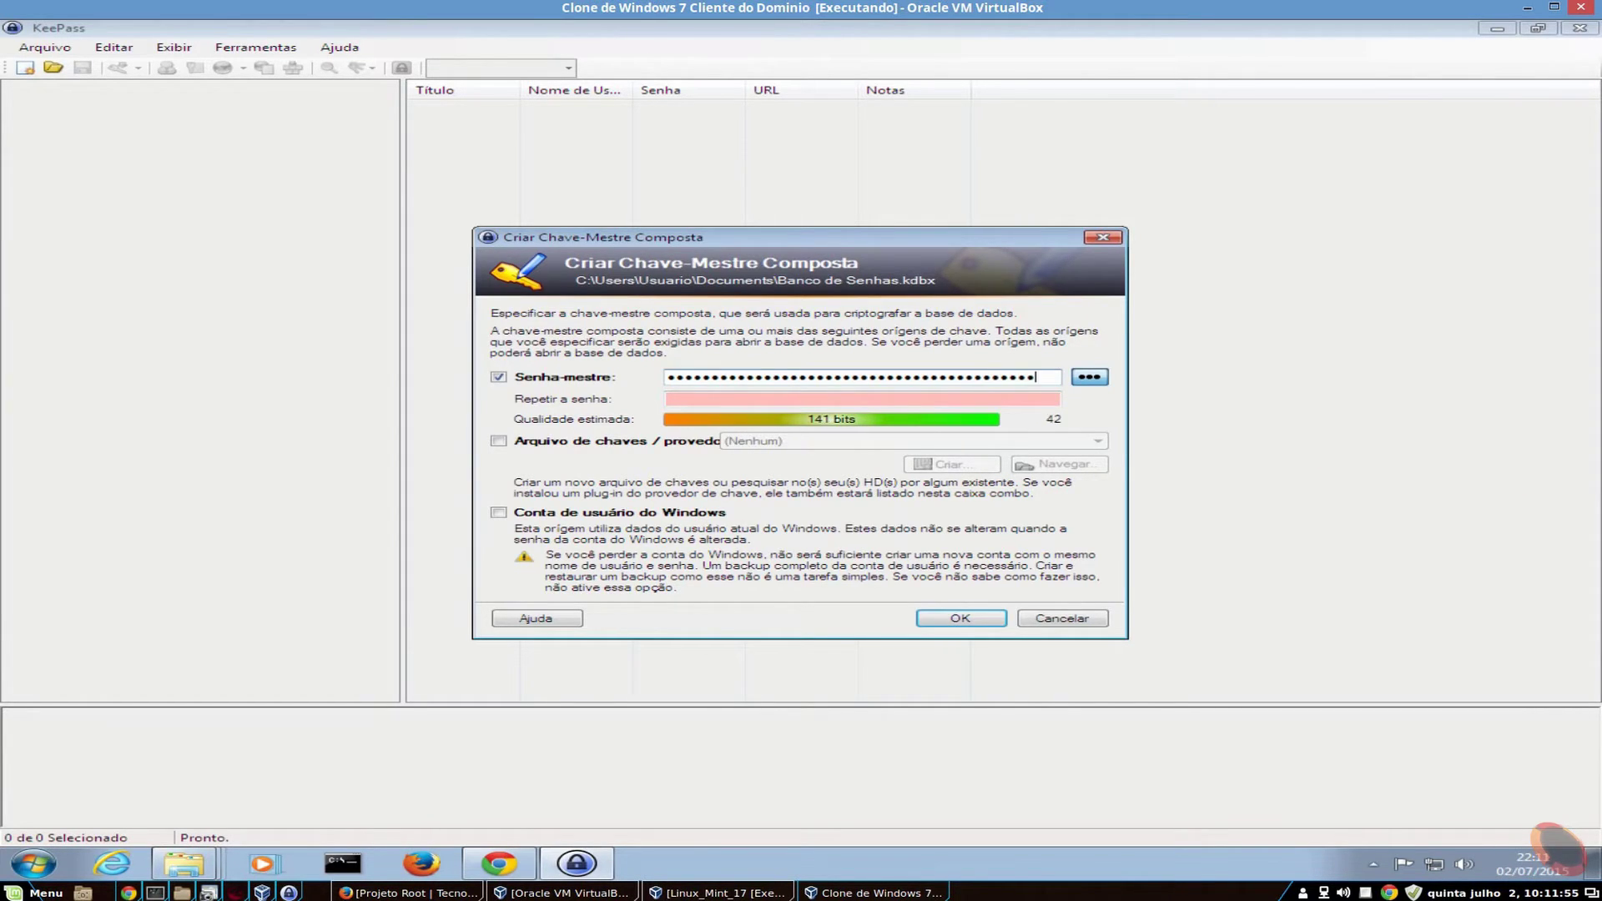
{"action": "type", "text": "•••••••••••••••••••••••••••••••••••••"}
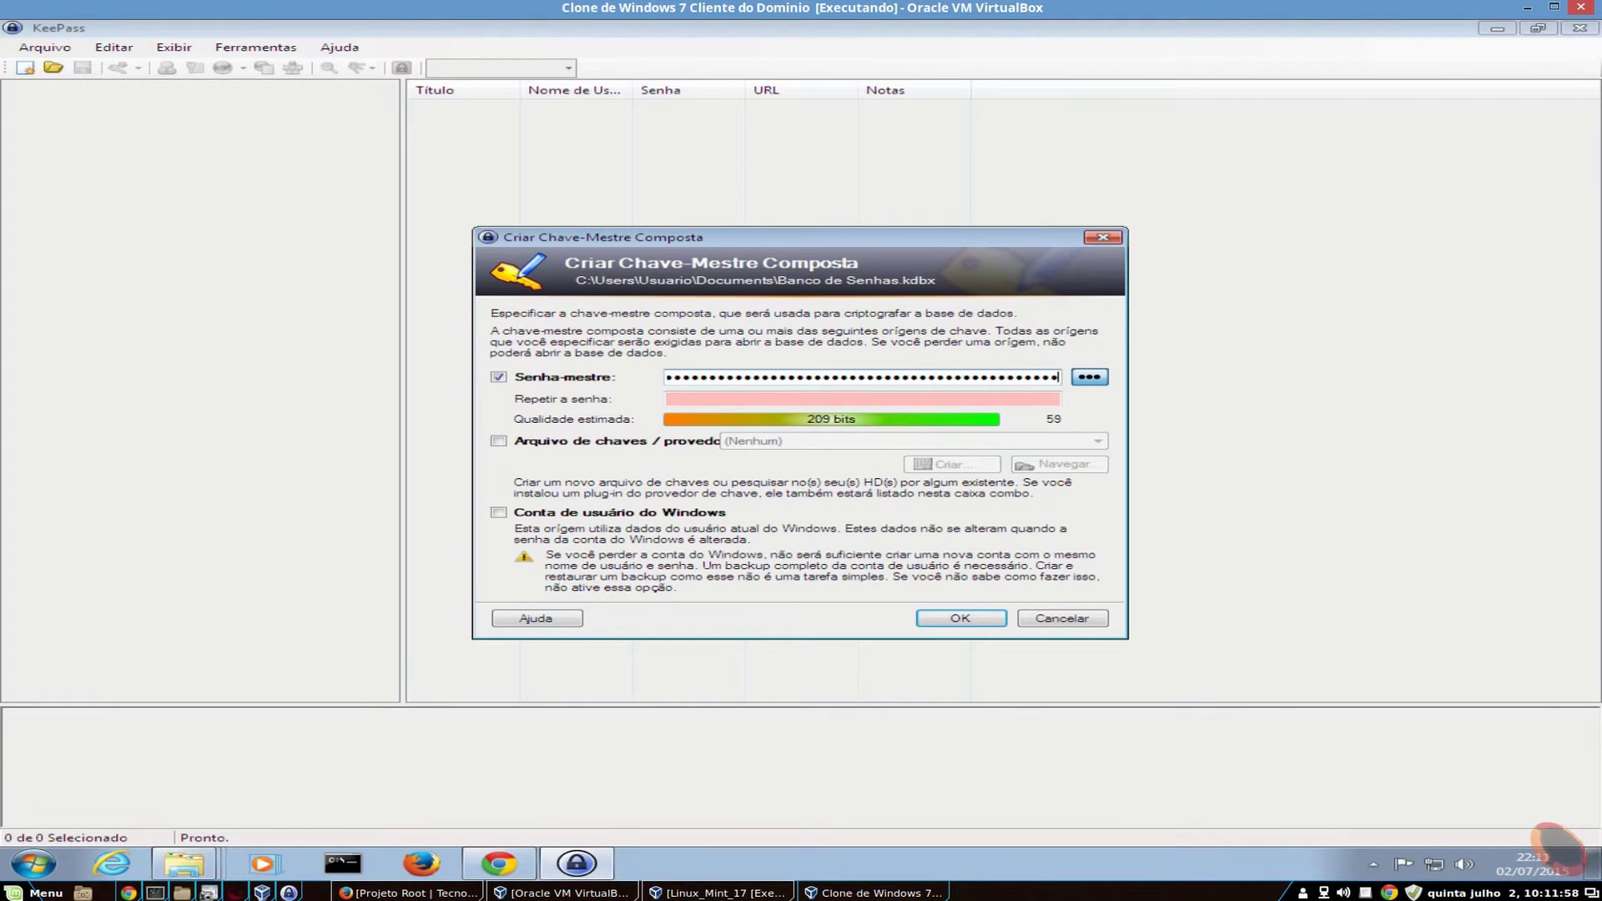
{"action": "type", "text": "••••••••••••"}
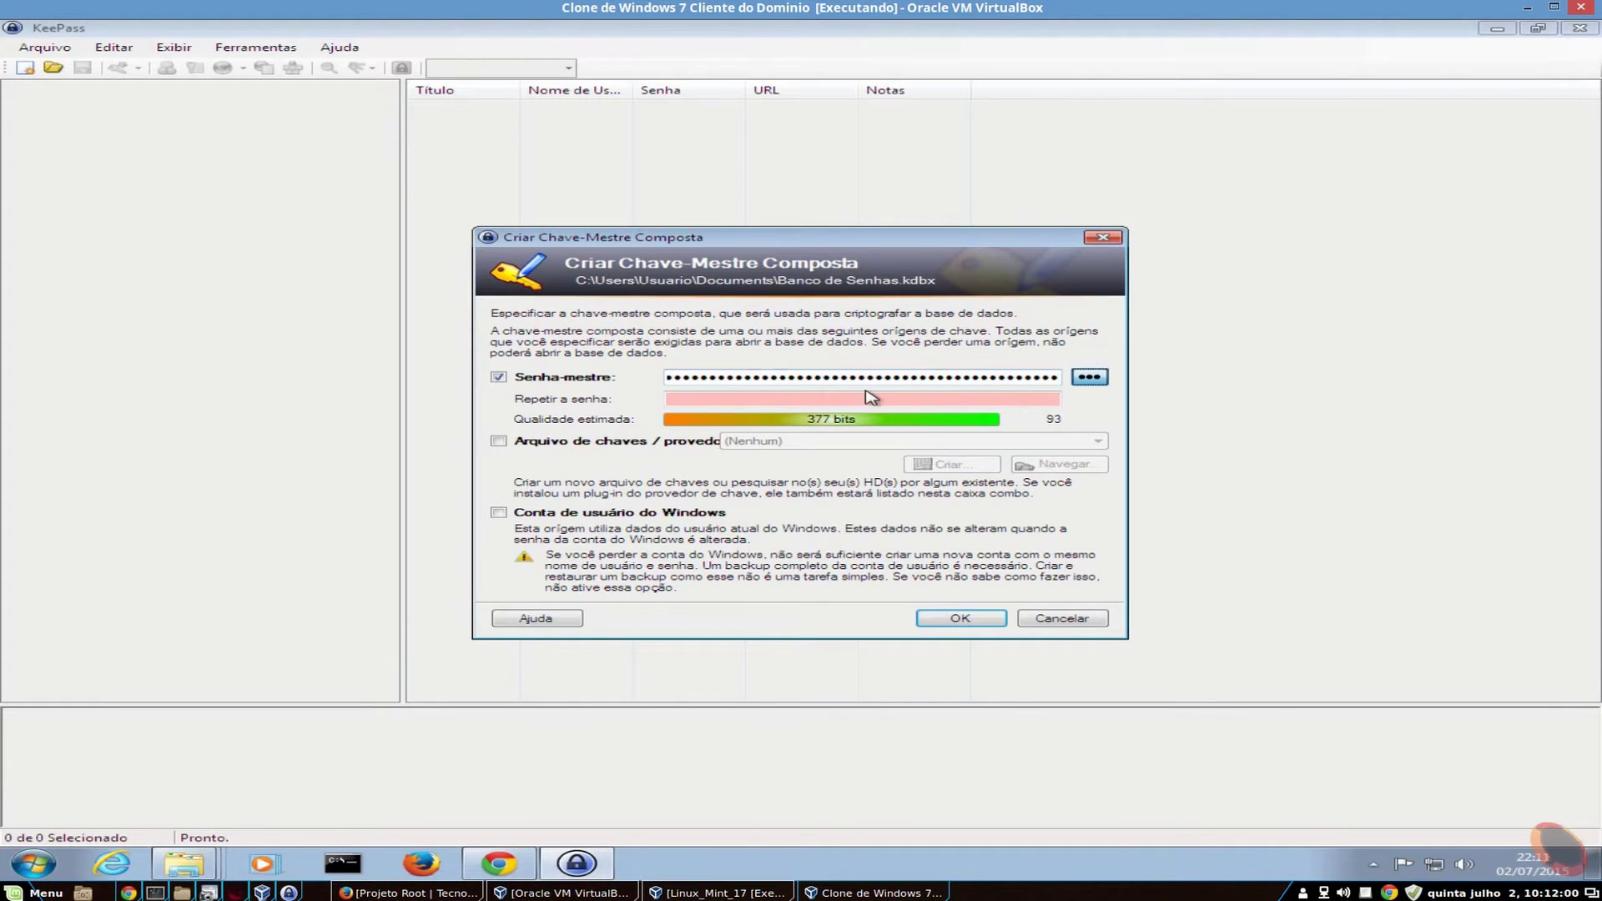
{"action": "double_click", "coordinate": [885, 376]}
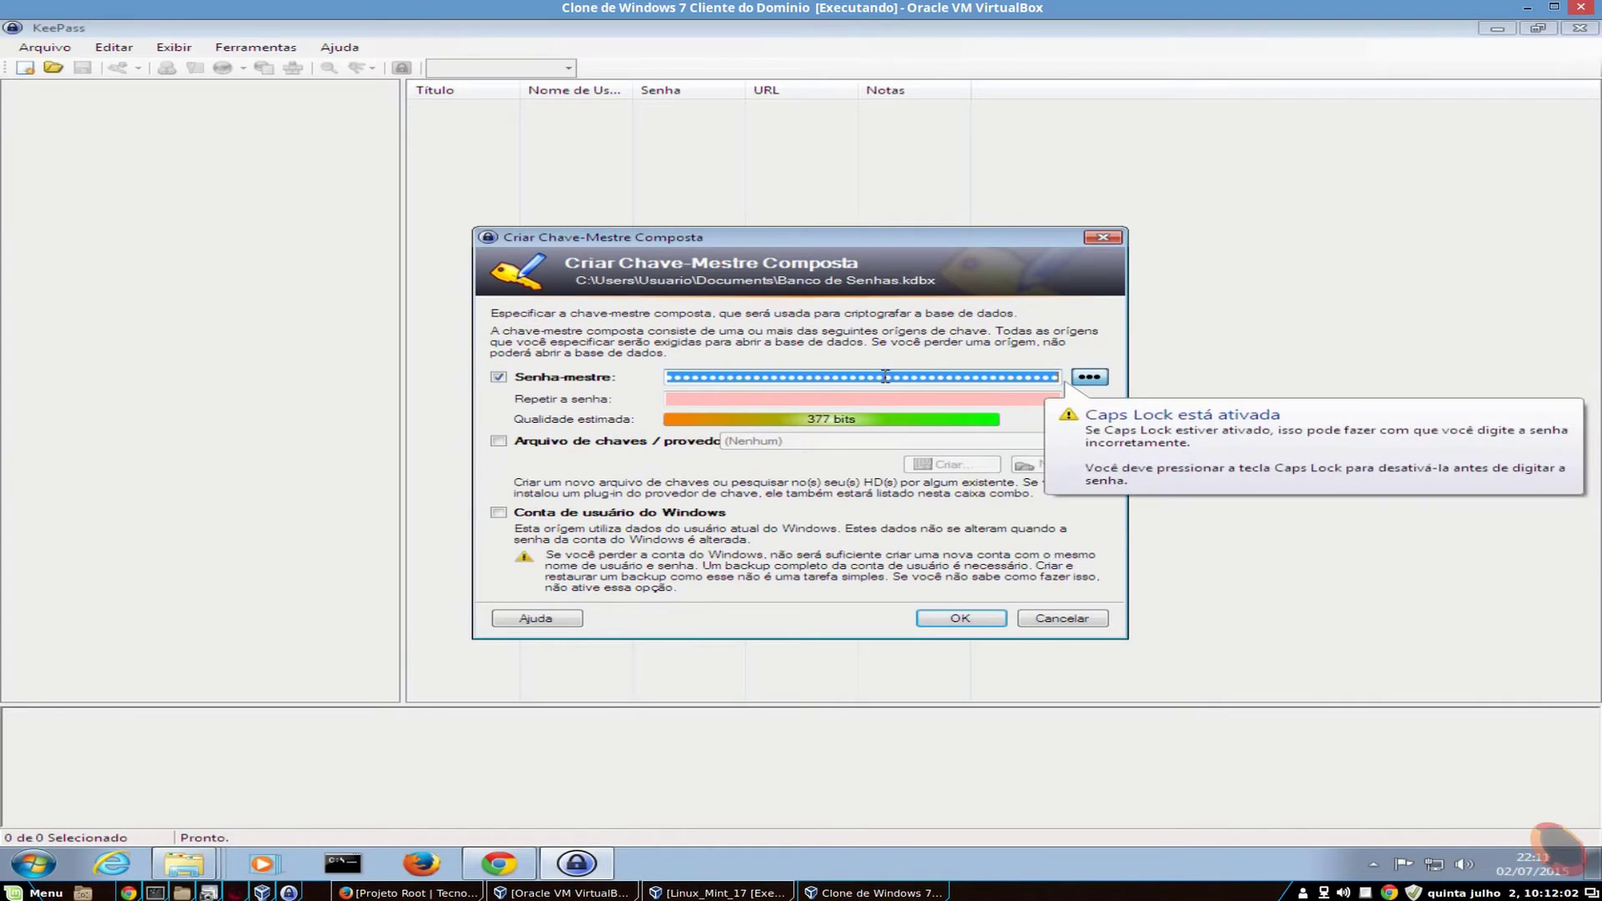
{"action": "left_click", "coordinate": [886, 377]}
{"action": "key", "text": "BackSpace"}
{"action": "double_click", "coordinate": [885, 377]}
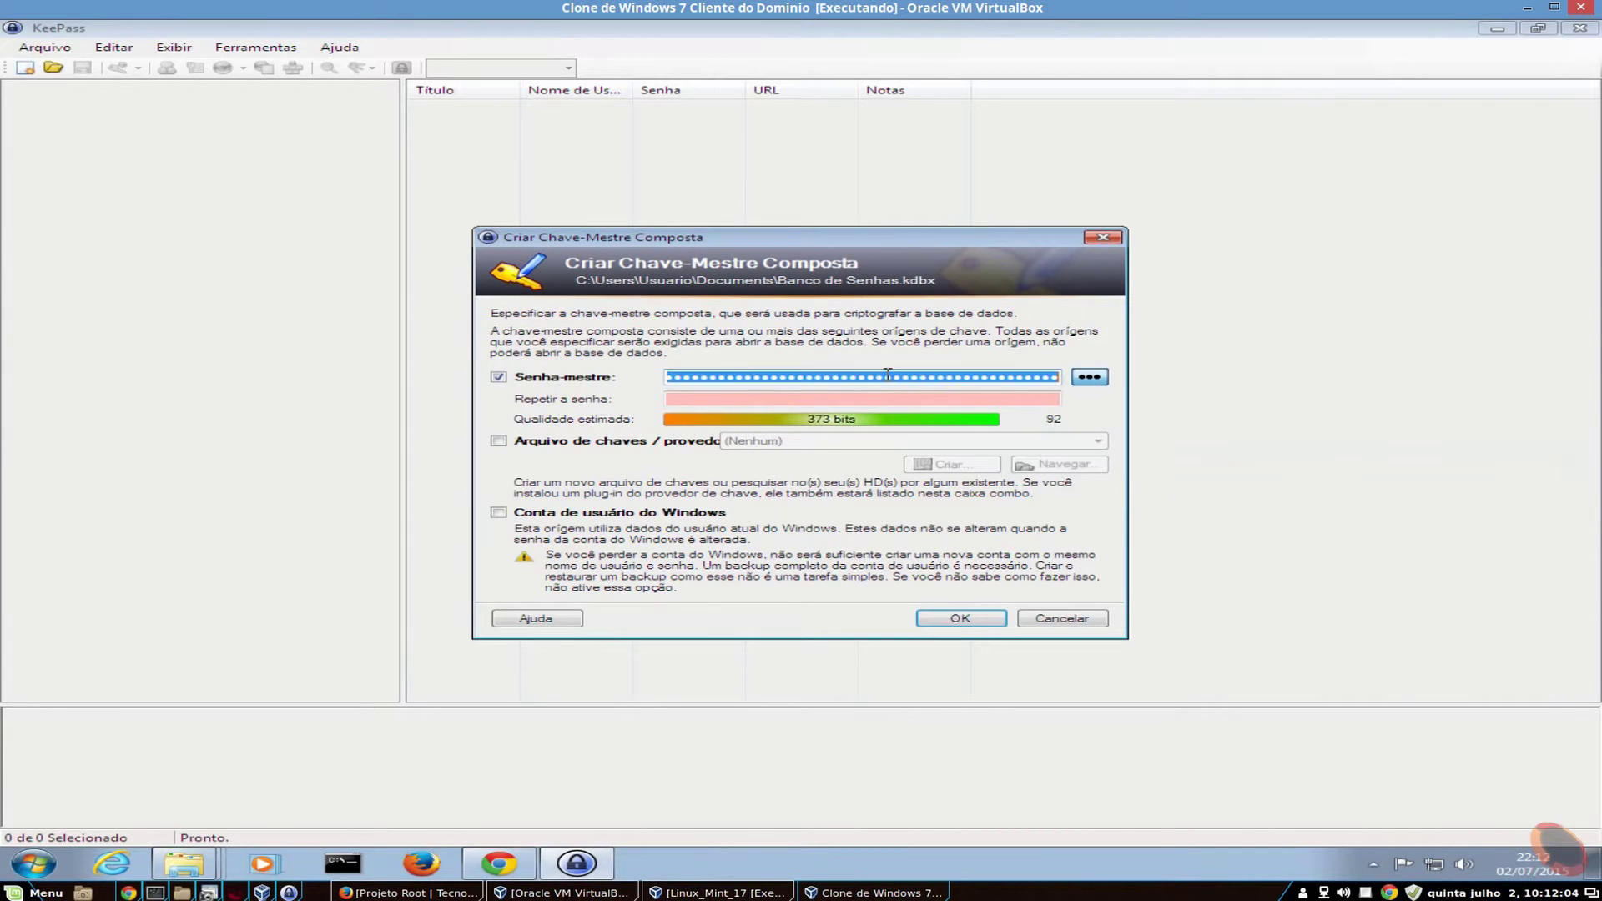
{"action": "key", "text": "BackSpace"}
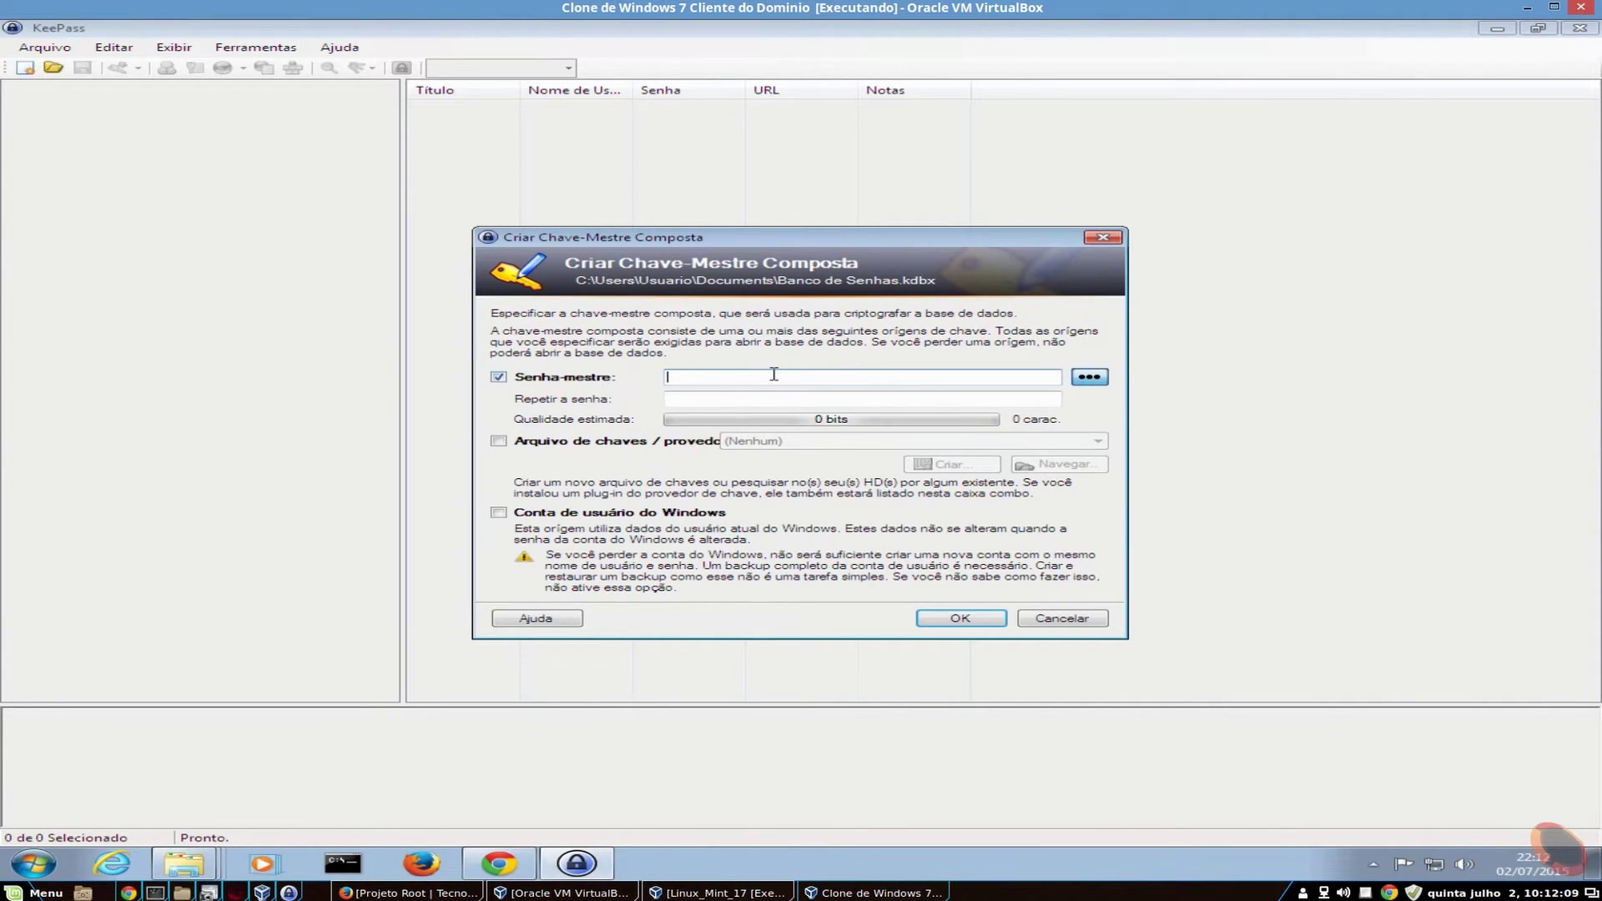
- Show the password field as plain text, type a 27-character test password, then delete it
{"action": "left_click", "coordinate": [1094, 382]}
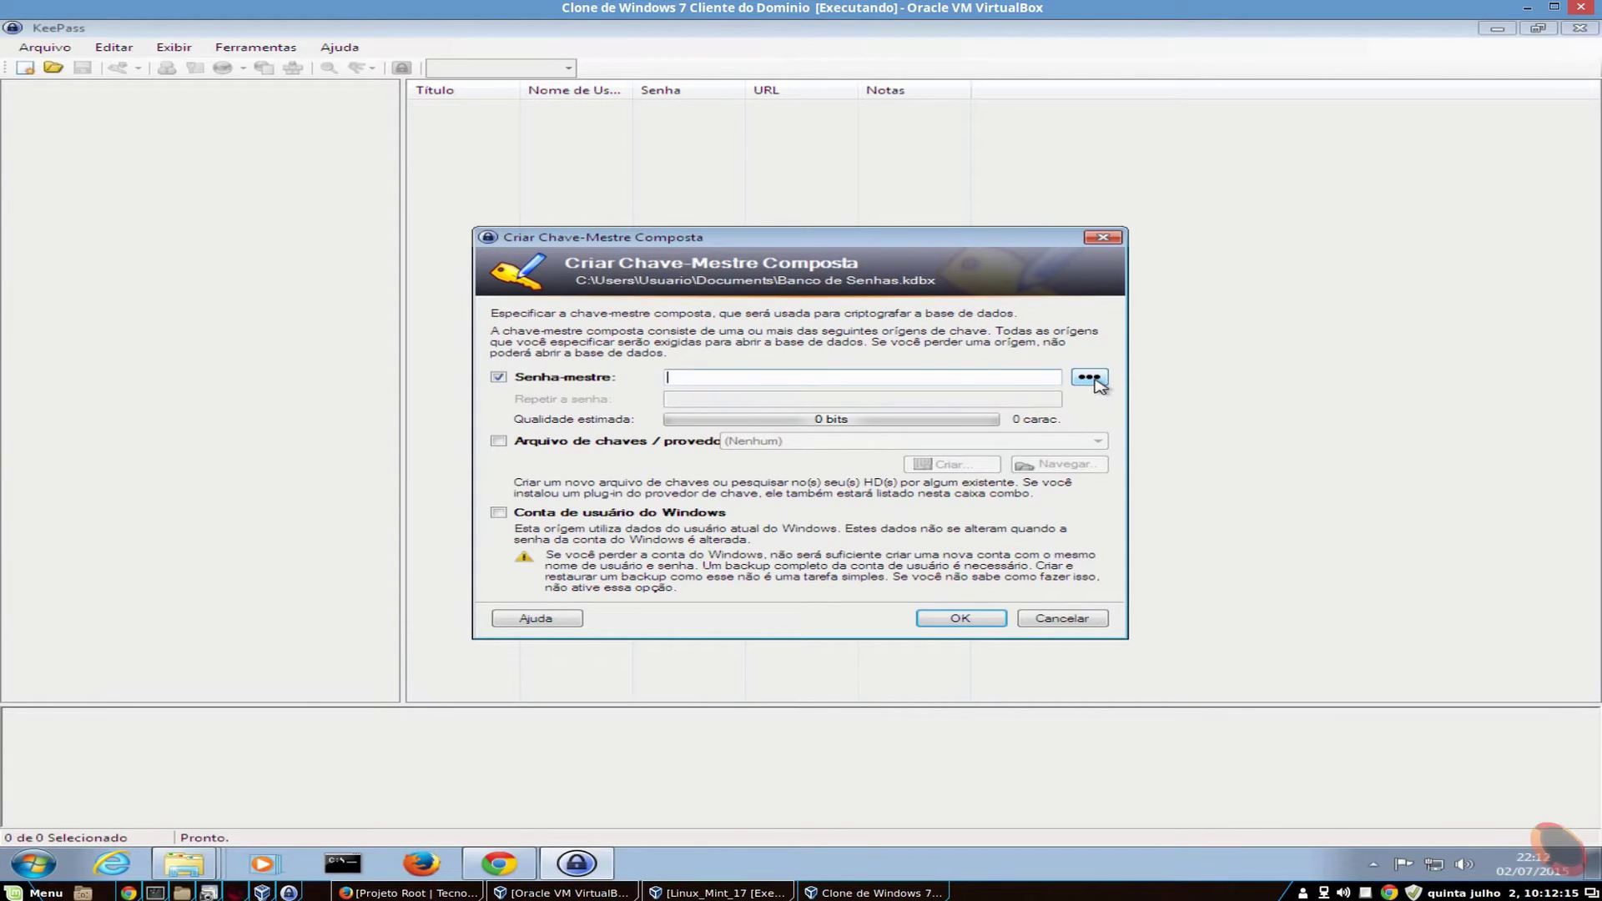
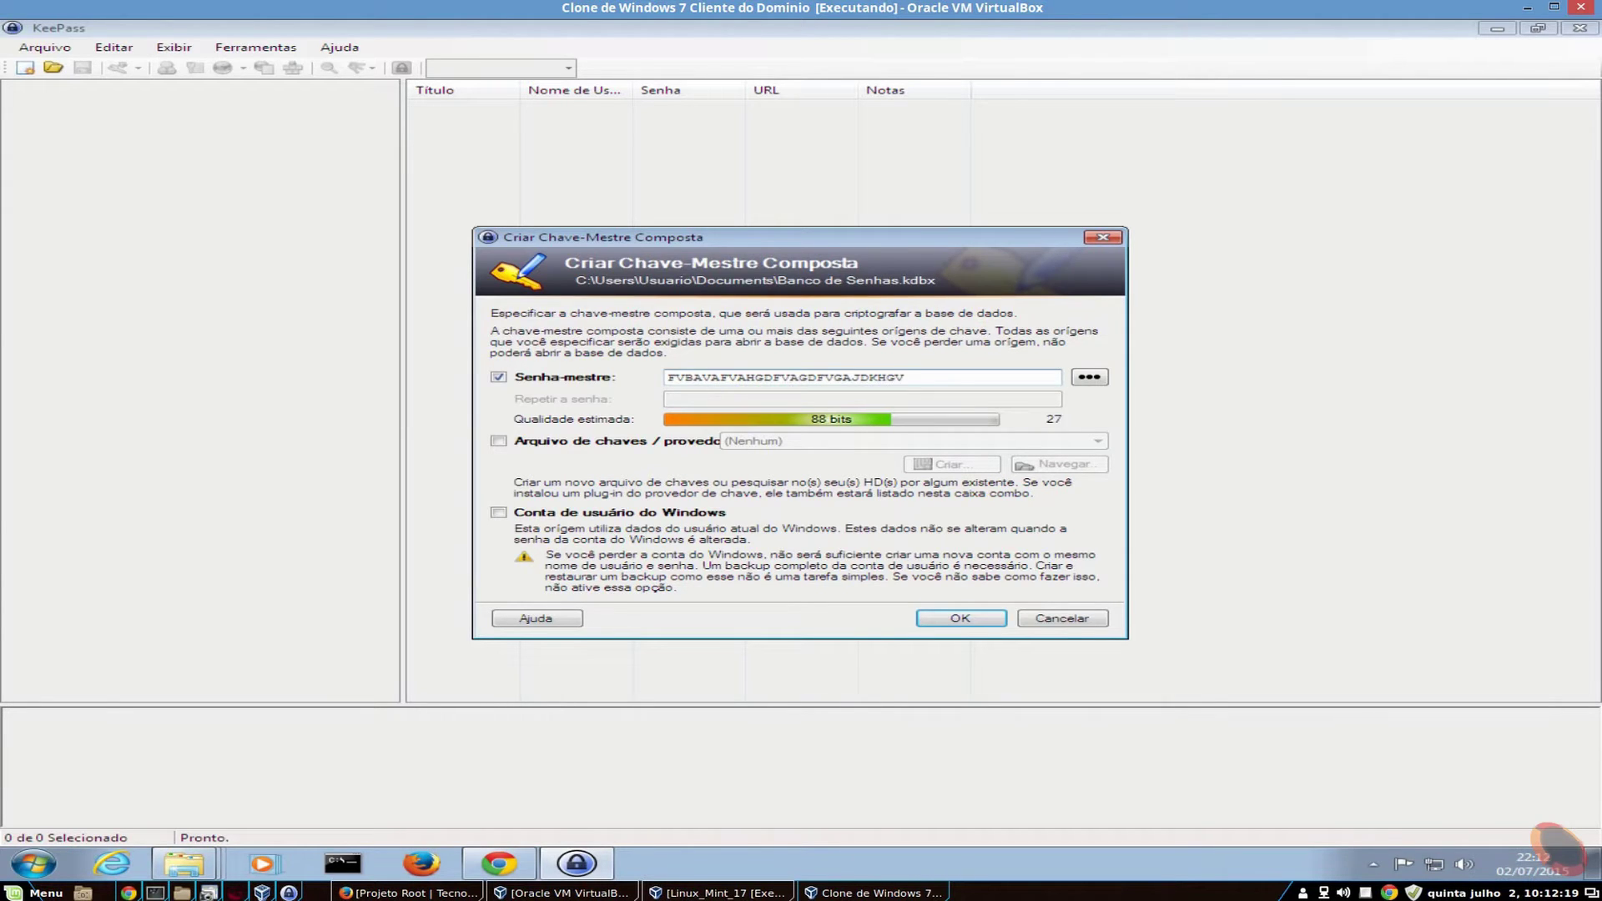
{"action": "left_click", "coordinate": [1098, 380]}
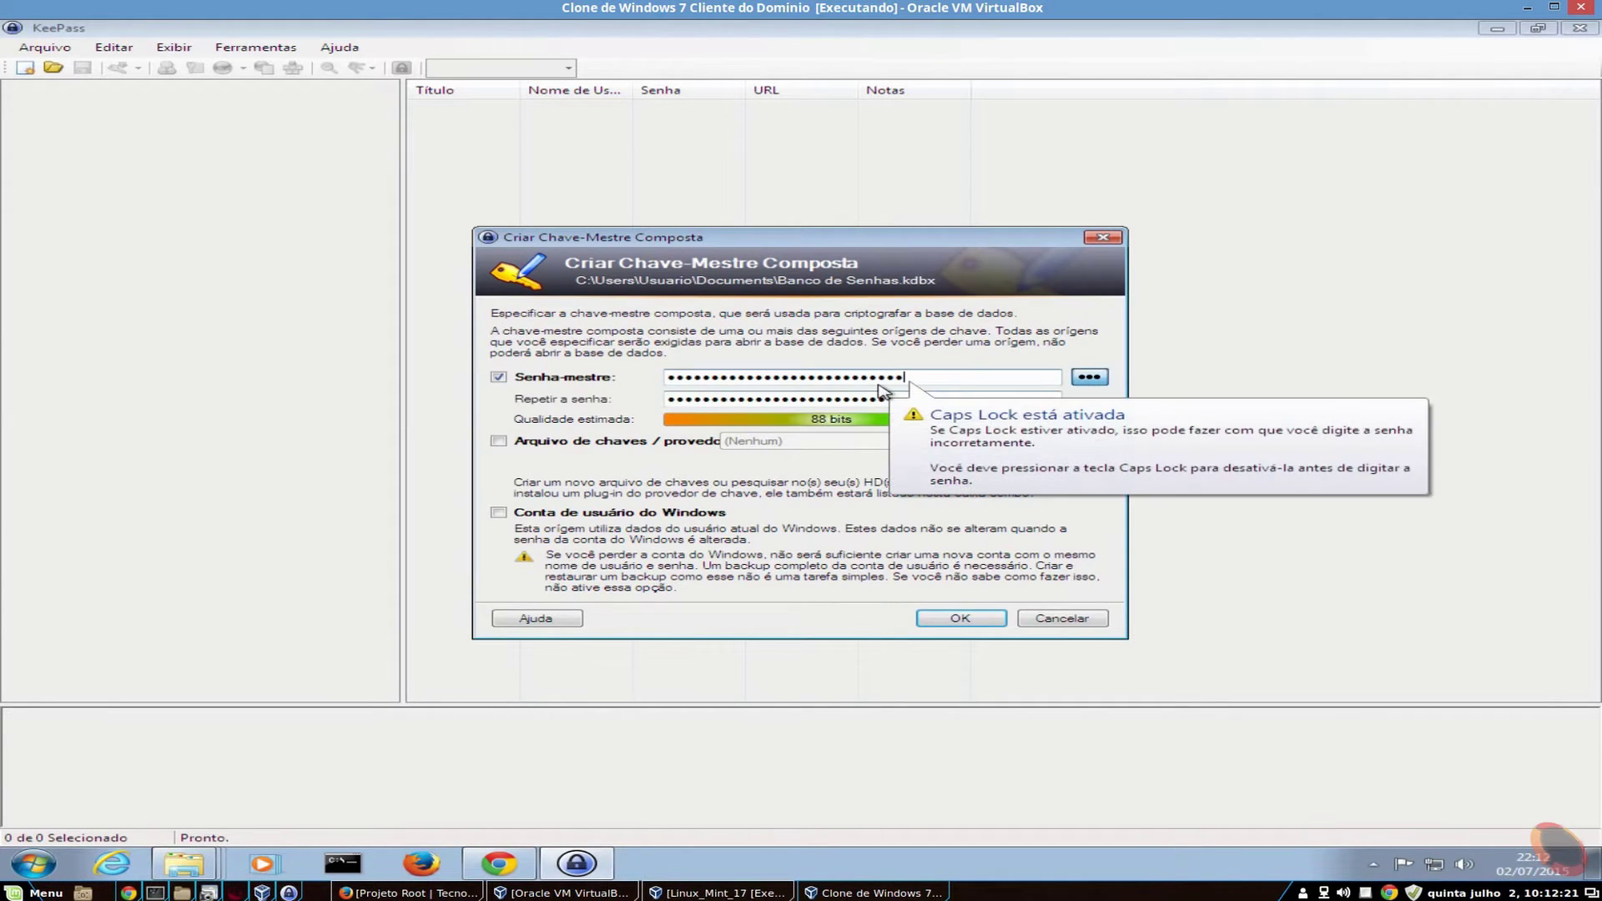
{"action": "left_click", "coordinate": [1089, 377]}
{"action": "left_click_drag", "start_coordinate": [915, 376], "coordinate": [576, 376]}
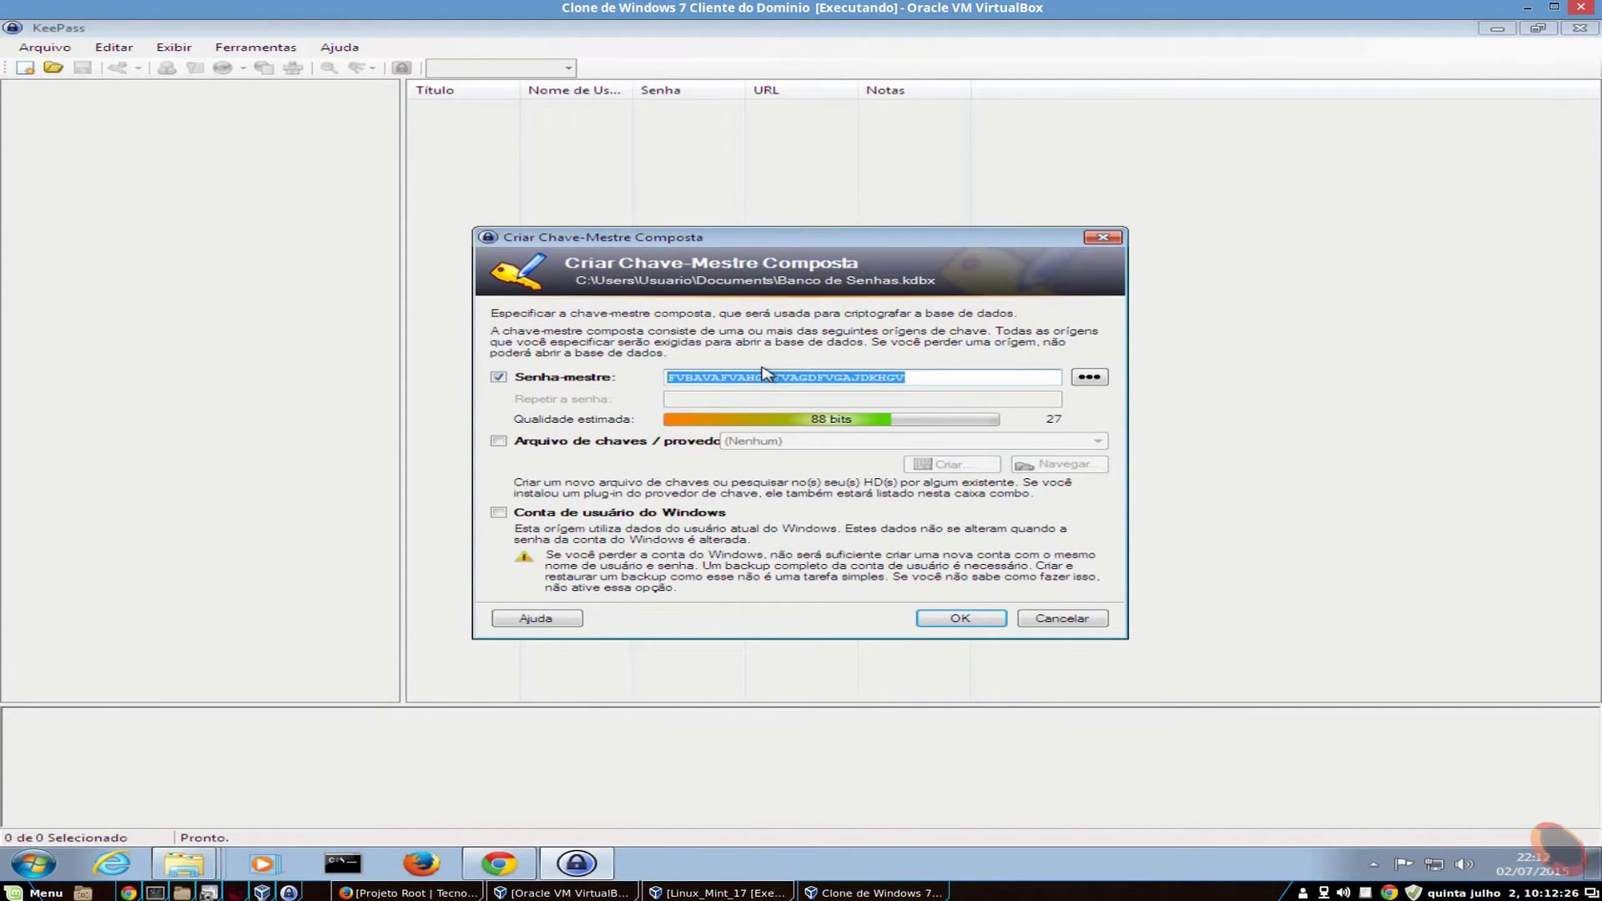
{"action": "key", "text": "BackSpace"}
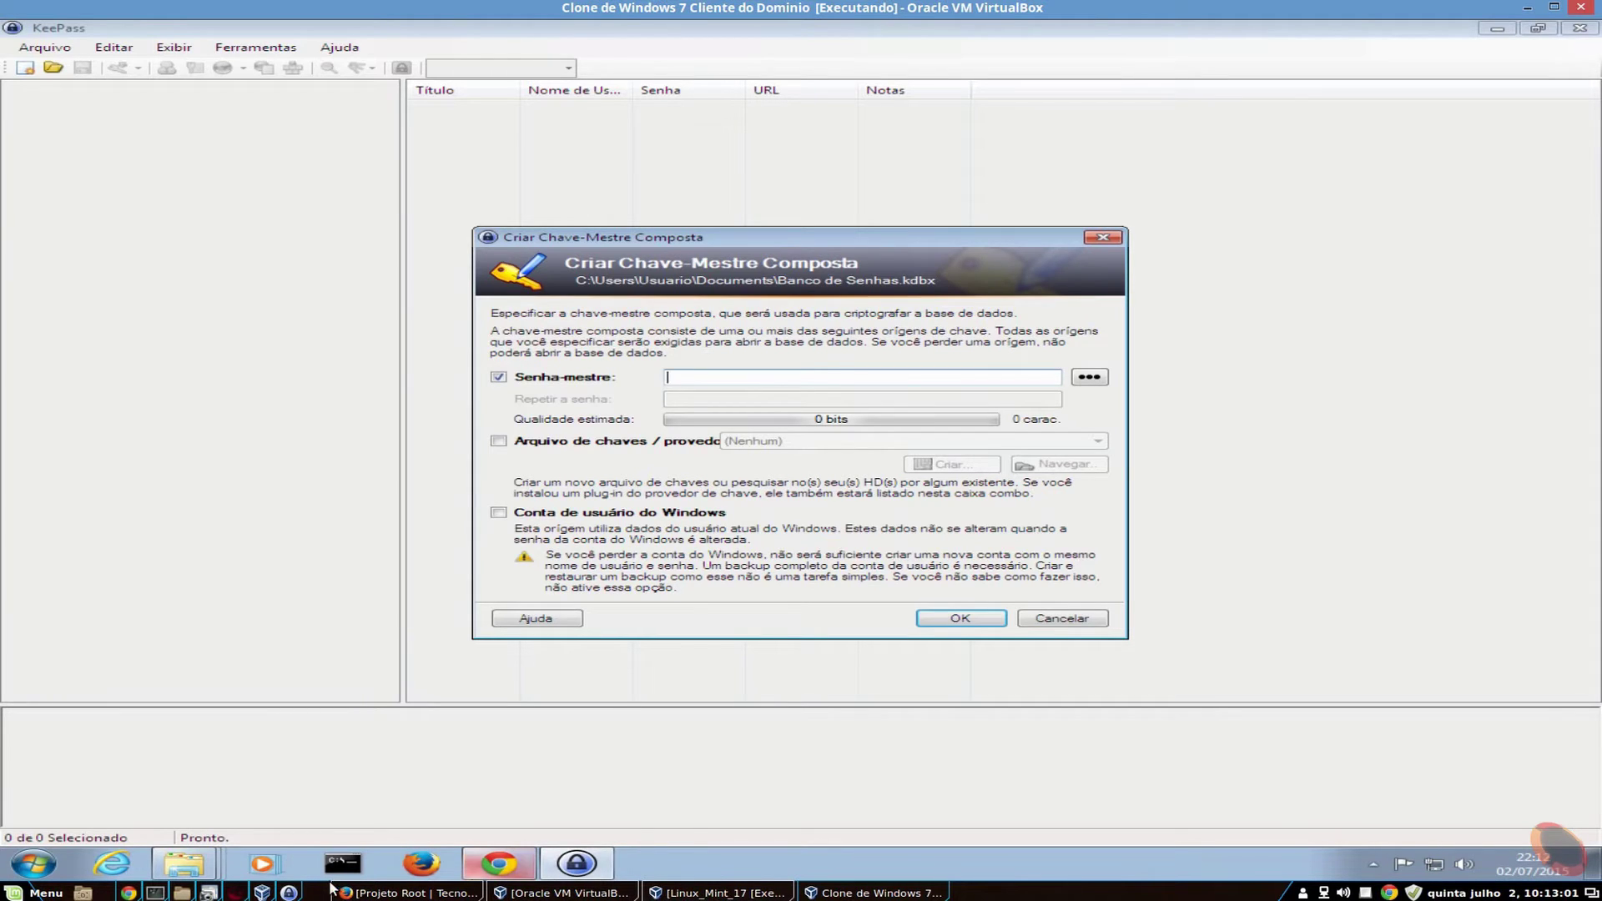
- In a host terminal, compute the MD5 hash of trabalho.txt in the home folder with md5sum
{"action": "left_click", "coordinate": [155, 893]}
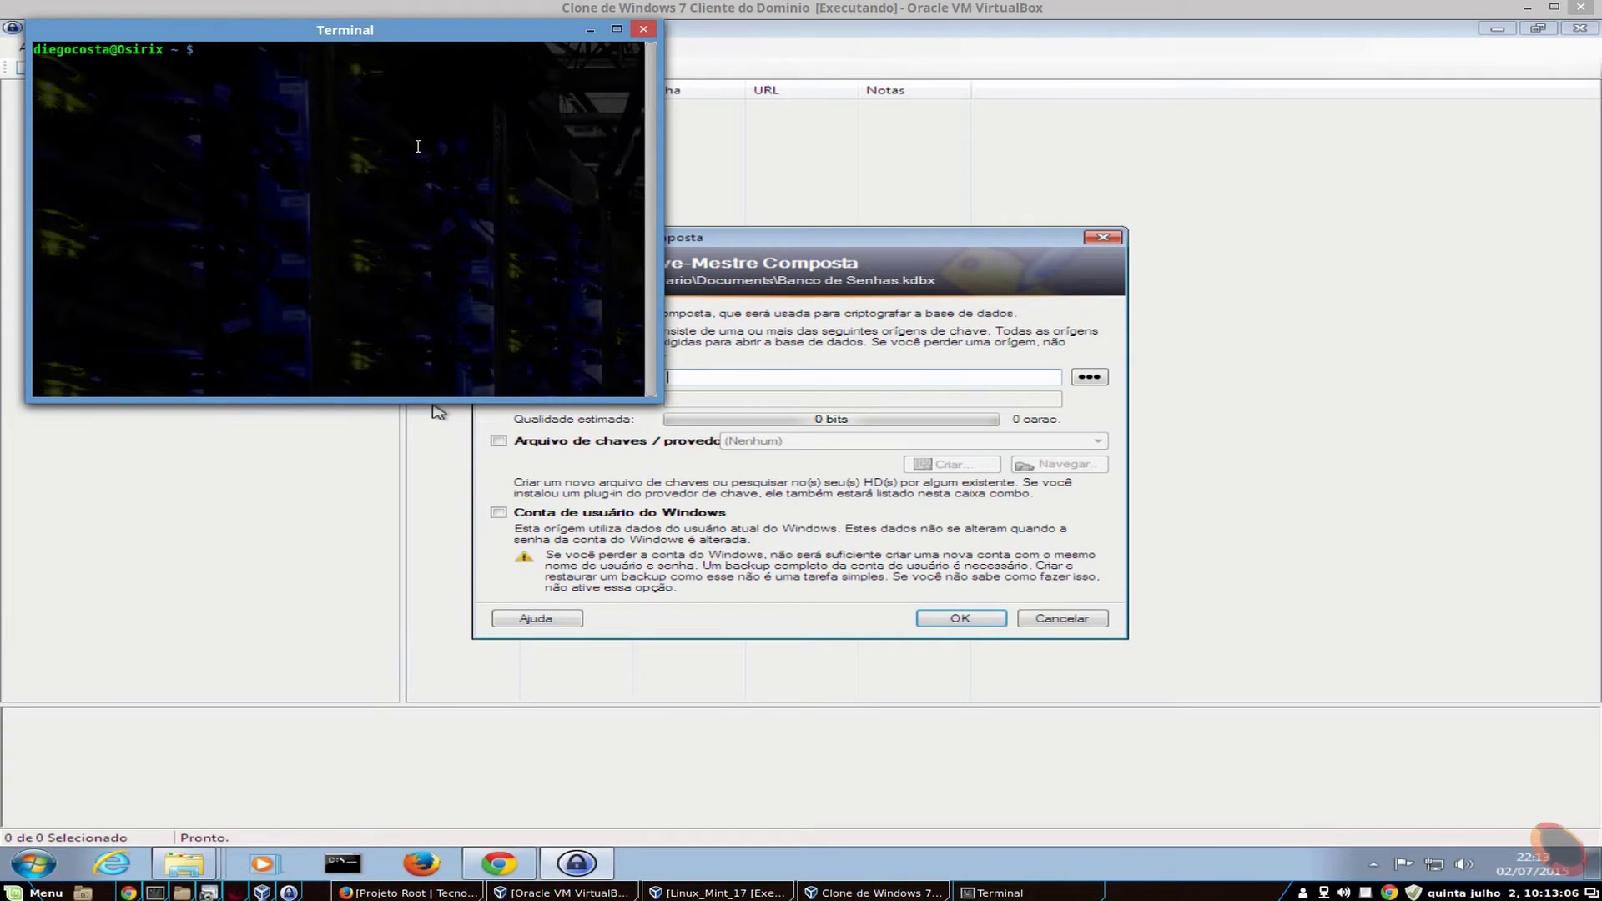
{"action": "type", "text": "md5"}
{"action": "key", "text": "Tab"}
{"action": "key", "text": "Tab"}
{"action": "type", "text": "sum"}
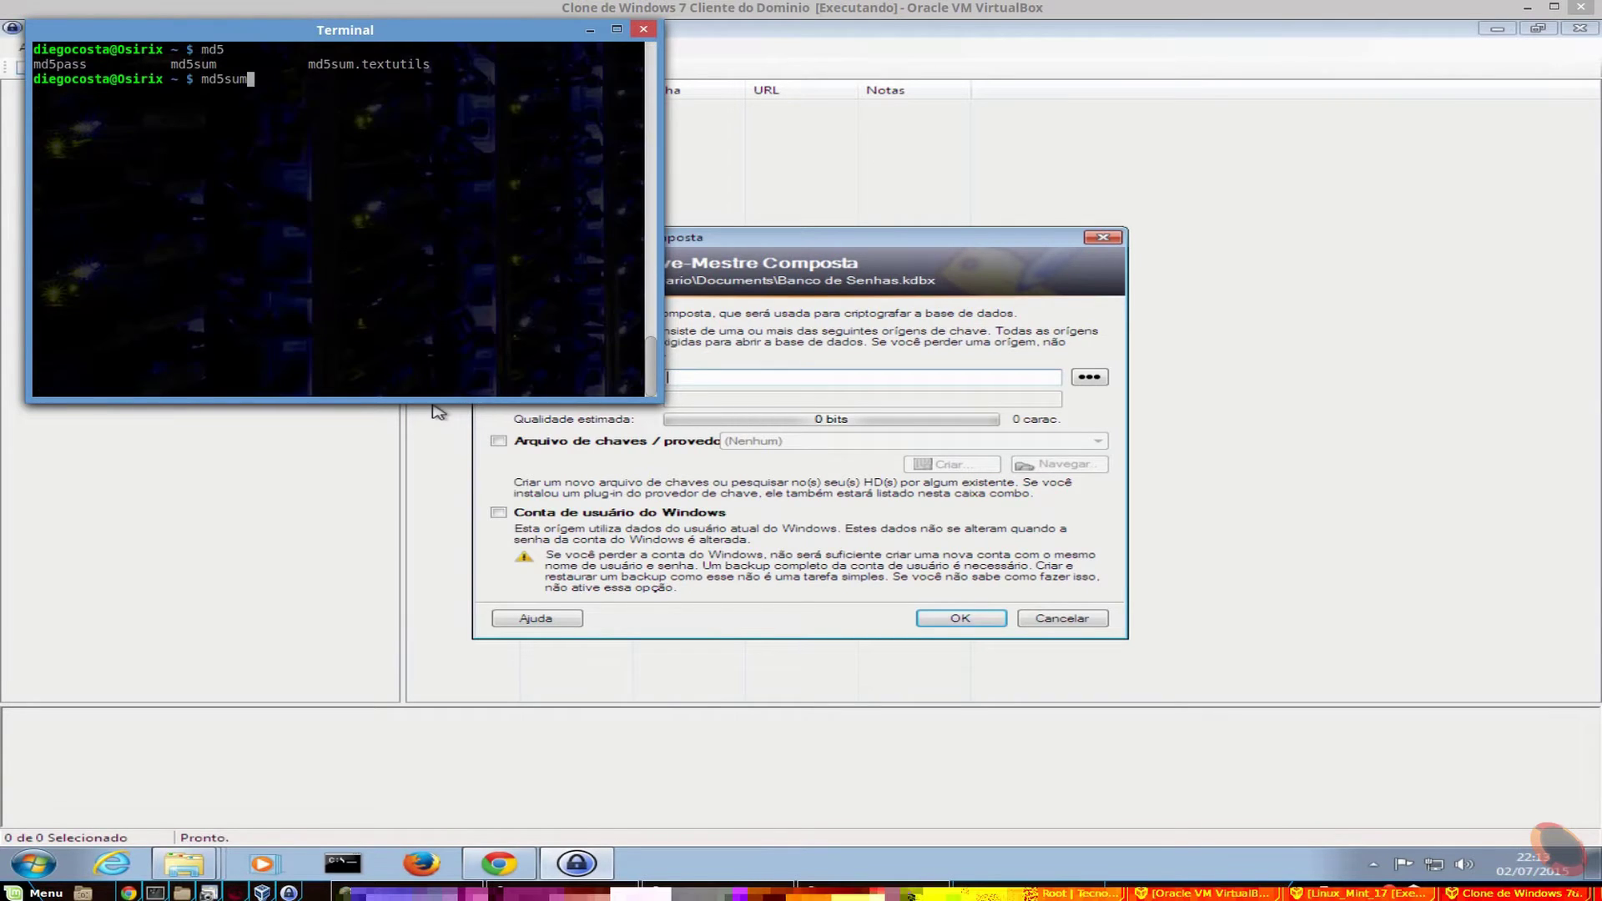
{"action": "type", "text": " /home/di"}
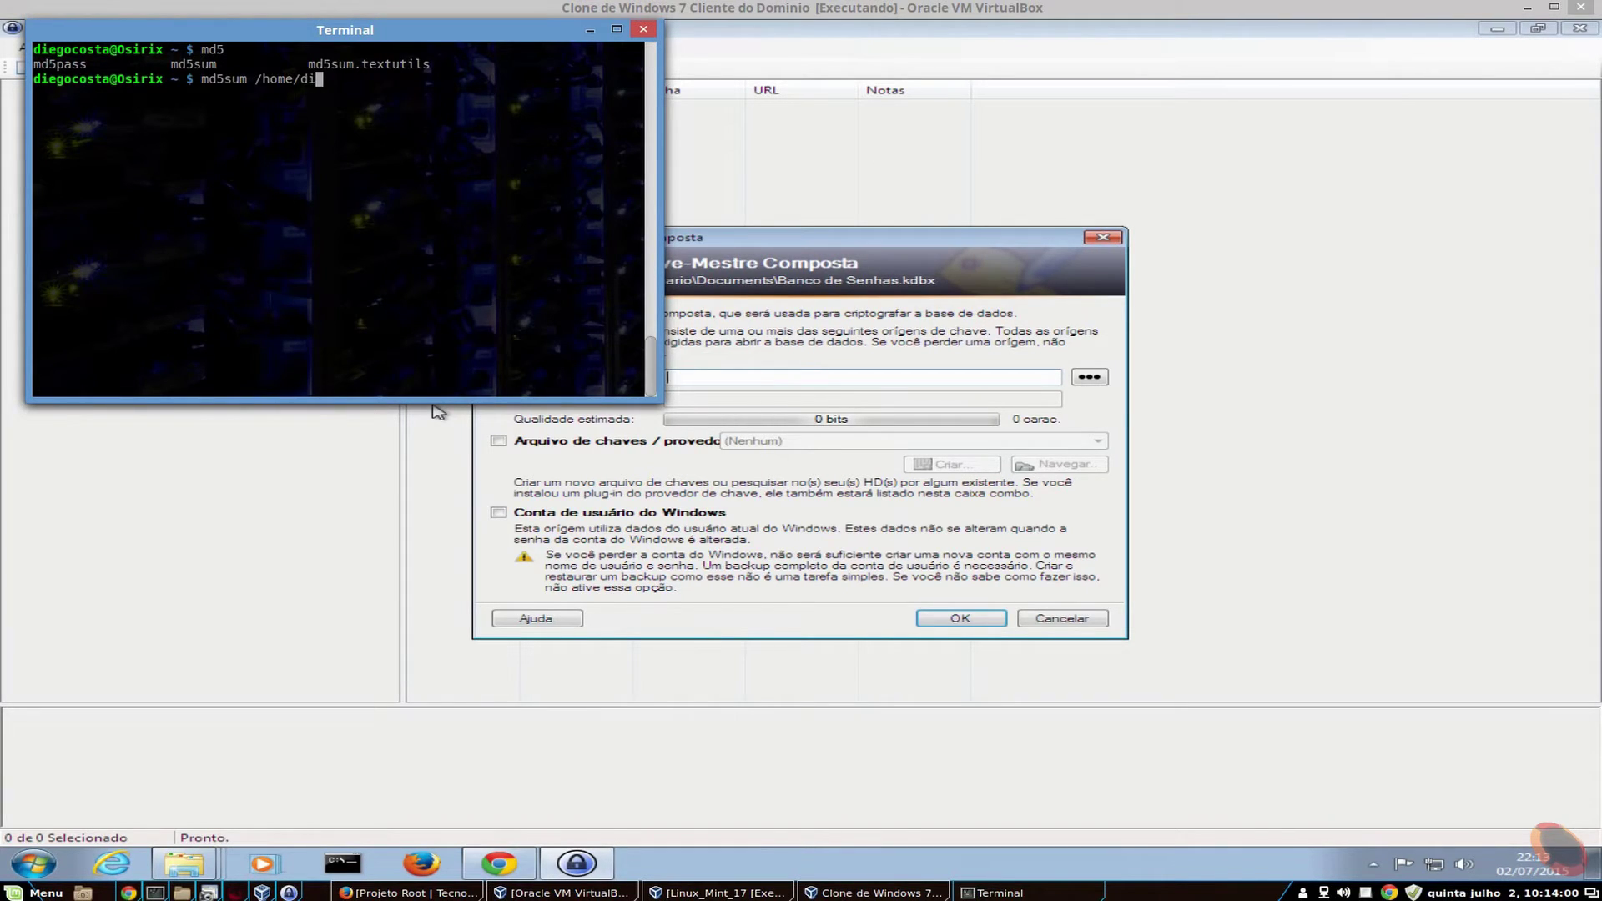
{"action": "key", "text": "Tab"}
{"action": "type", "text": "ta"}
{"action": "key", "text": "BackSpace"}
{"action": "type", "text": "ra"}
{"action": "key", "text": "Tab"}
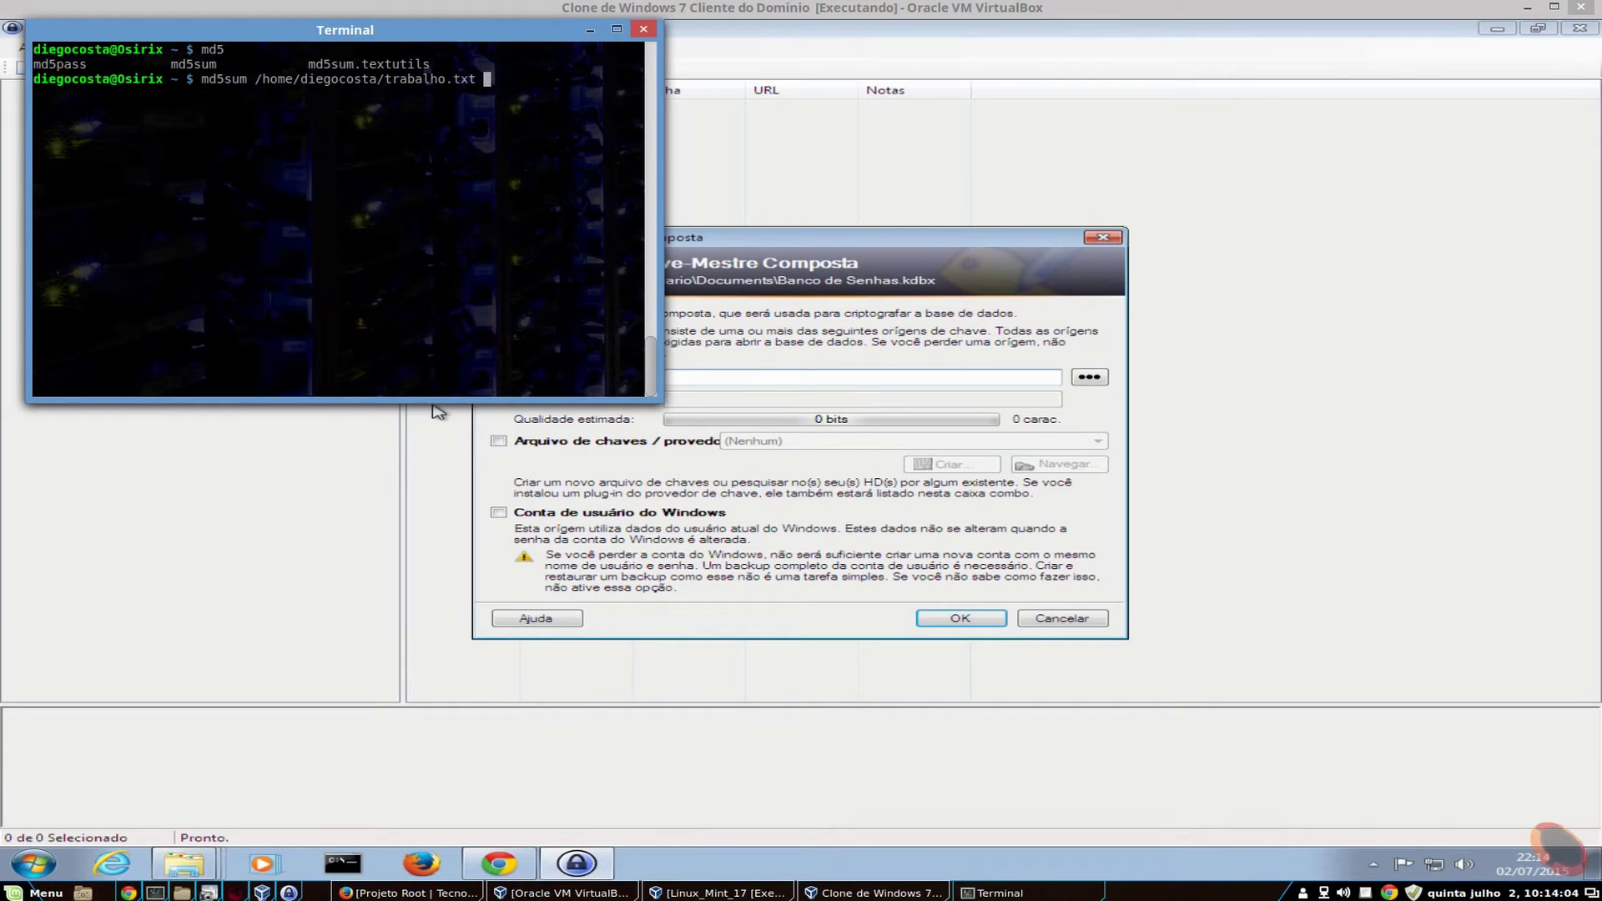
{"action": "key", "text": "Return"}
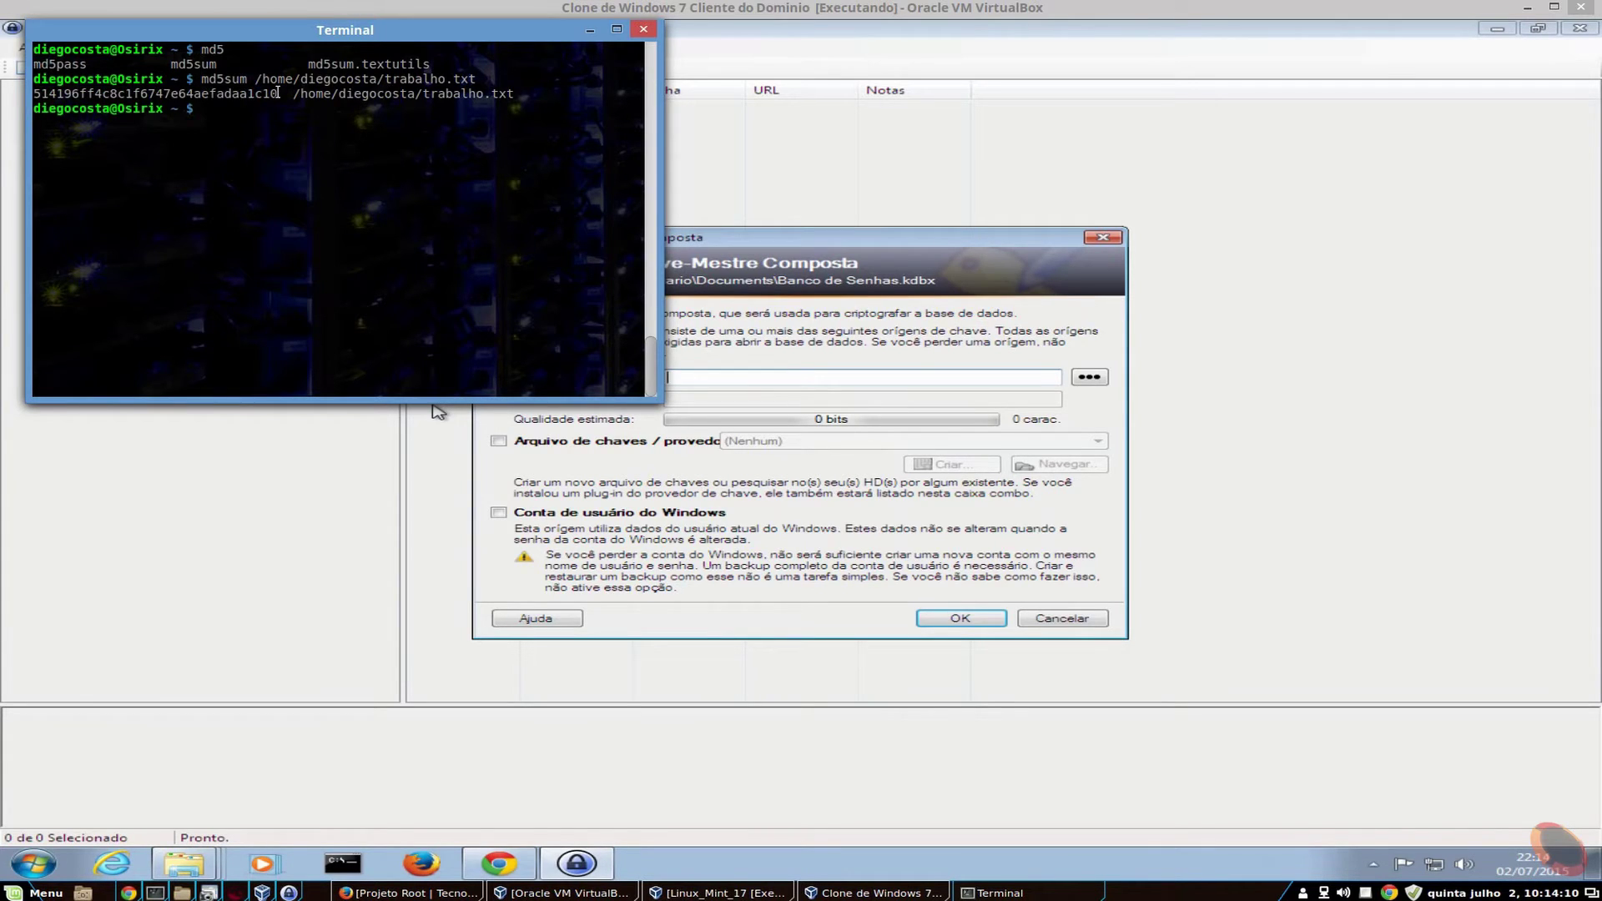
- Copy the MD5 hash, minimize Terminal, and try pasting it into the master password field
{"action": "left_click_drag", "start_coordinate": [279, 93], "coordinate": [36, 95]}
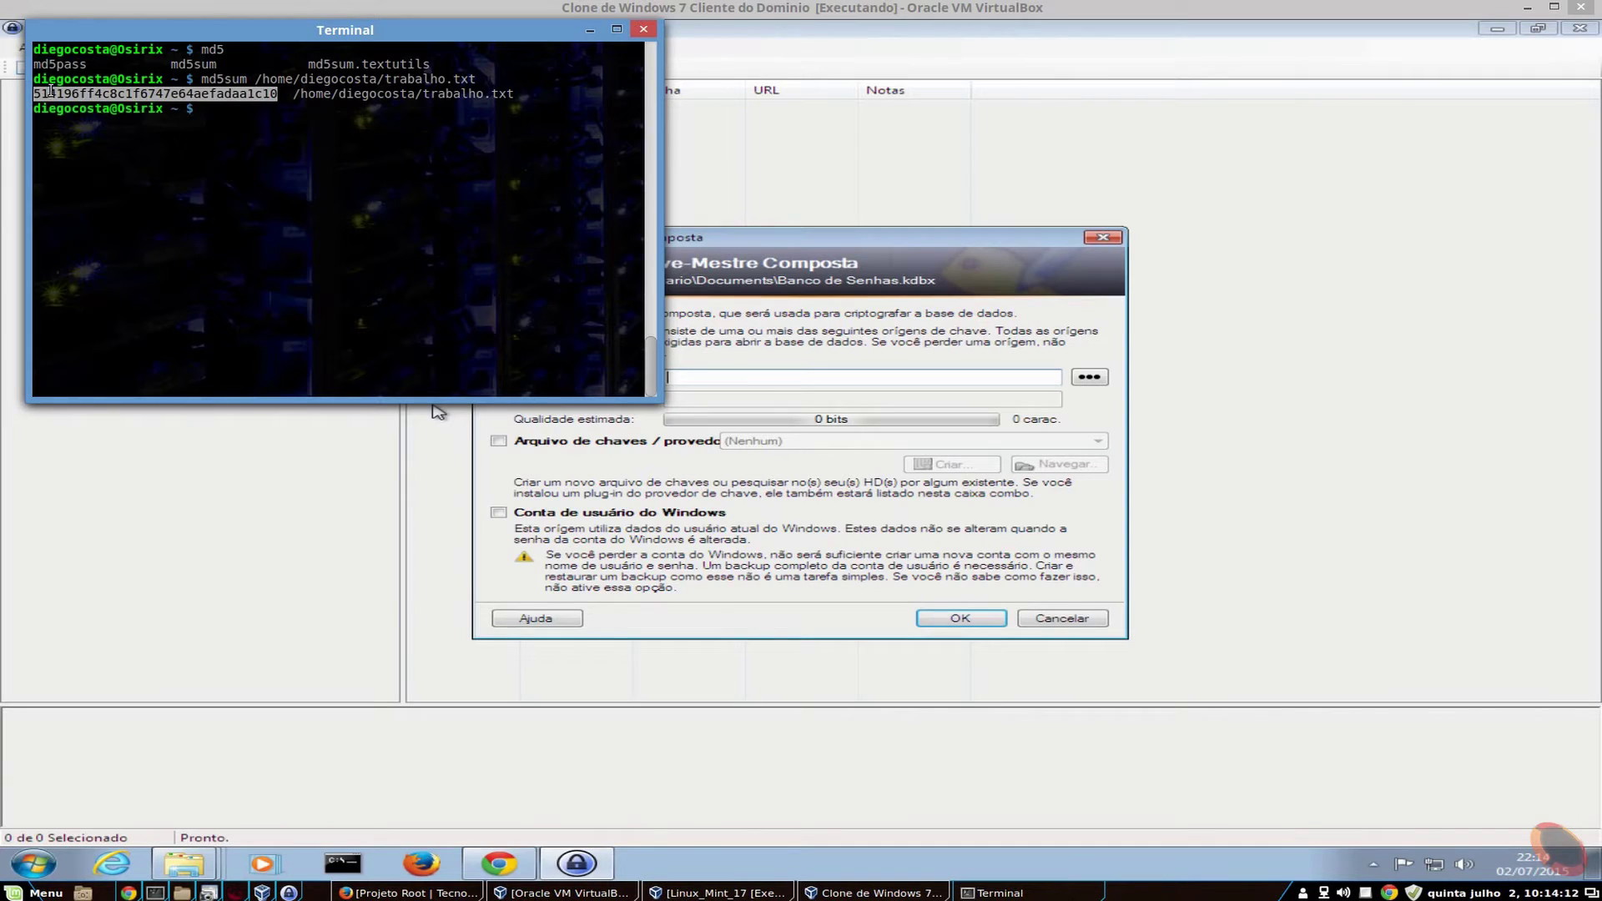
{"action": "right_click", "coordinate": [51, 90]}
{"action": "left_click", "coordinate": [118, 178]}
{"action": "left_click", "coordinate": [590, 31]}
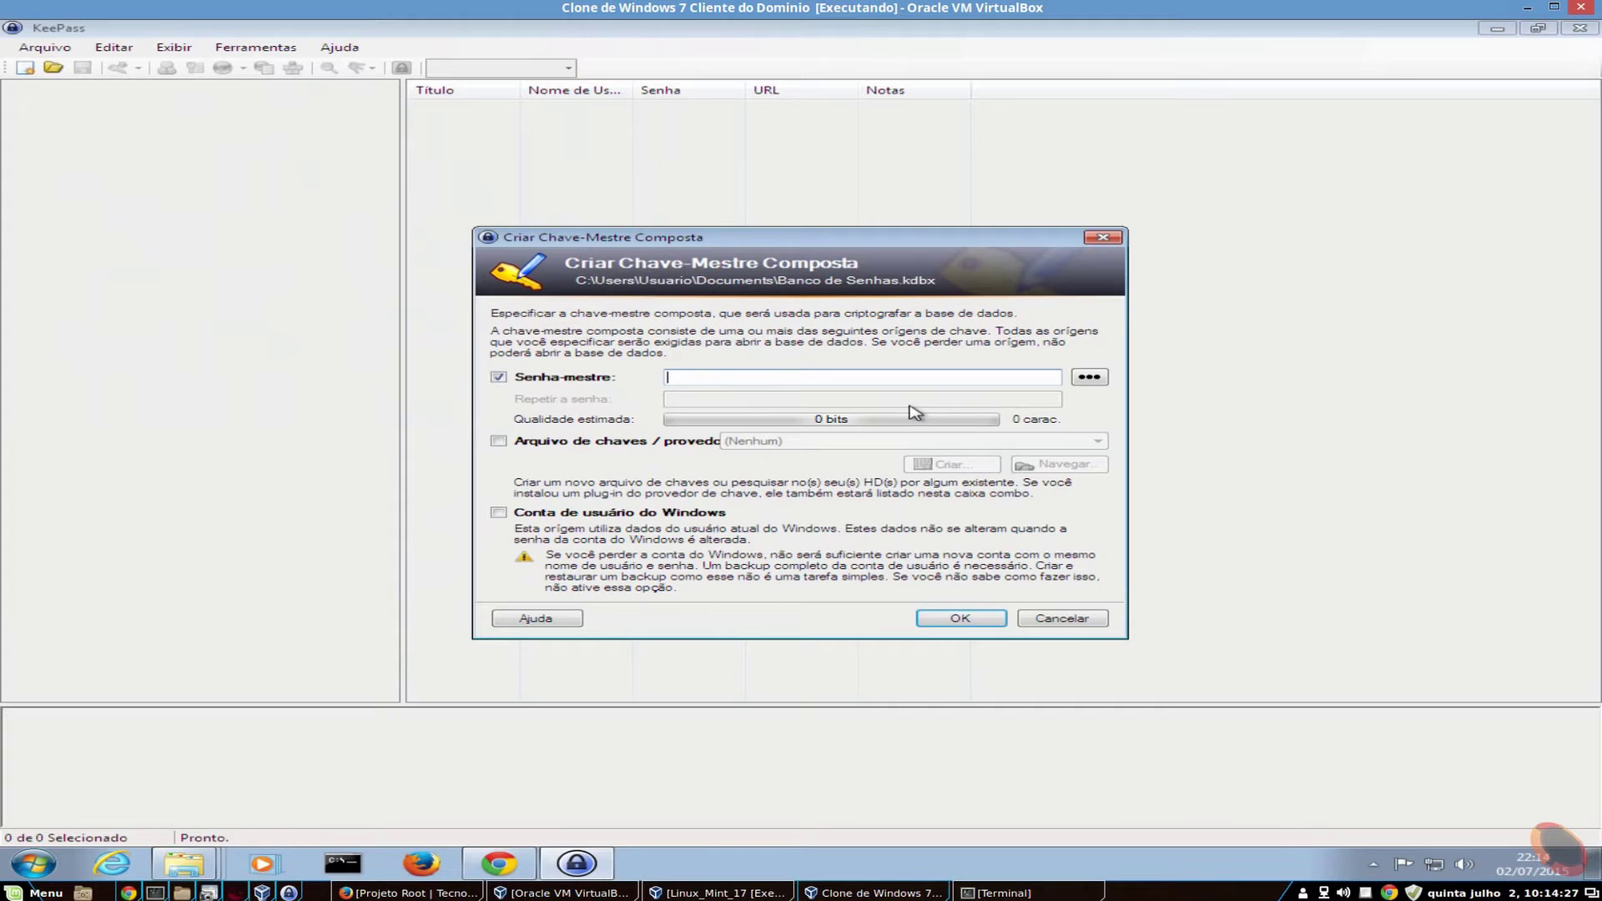
{"action": "right_click", "coordinate": [782, 379]}
- Enter the first 16 characters of the trabalho.txt MD5 hash as the master password, rated 56 bits
{"action": "left_click", "coordinate": [748, 377]}
{"action": "key", "text": "alt+Tab"}
{"action": "key", "text": "alt+Tab"}
{"action": "left_click_drag", "start_coordinate": [769, 8], "coordinate": [1032, 27]}
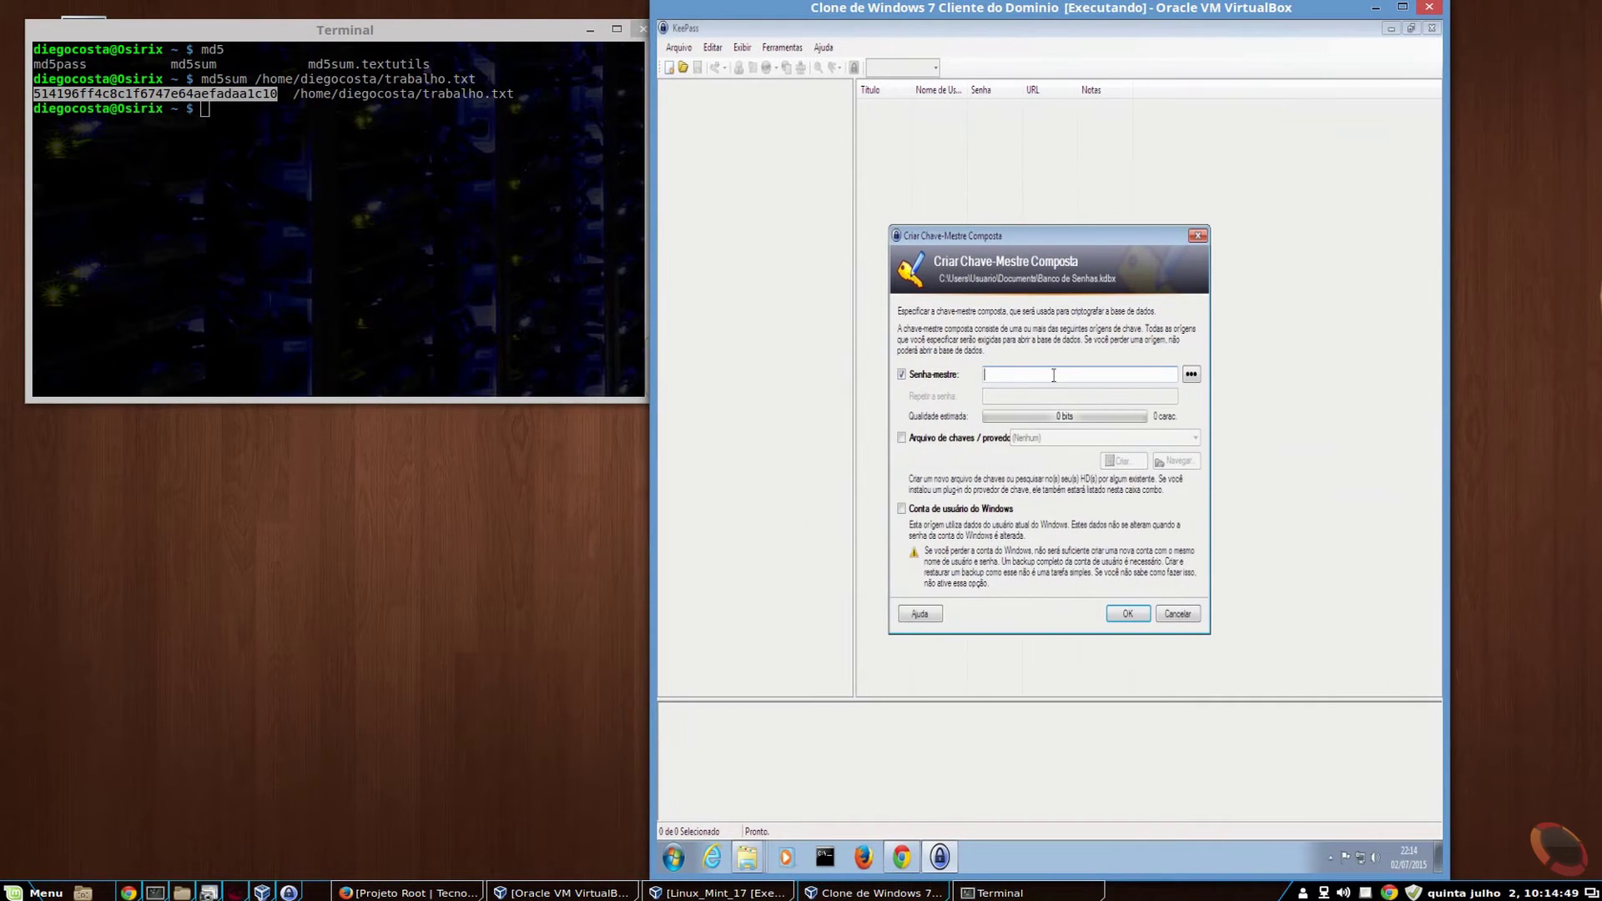
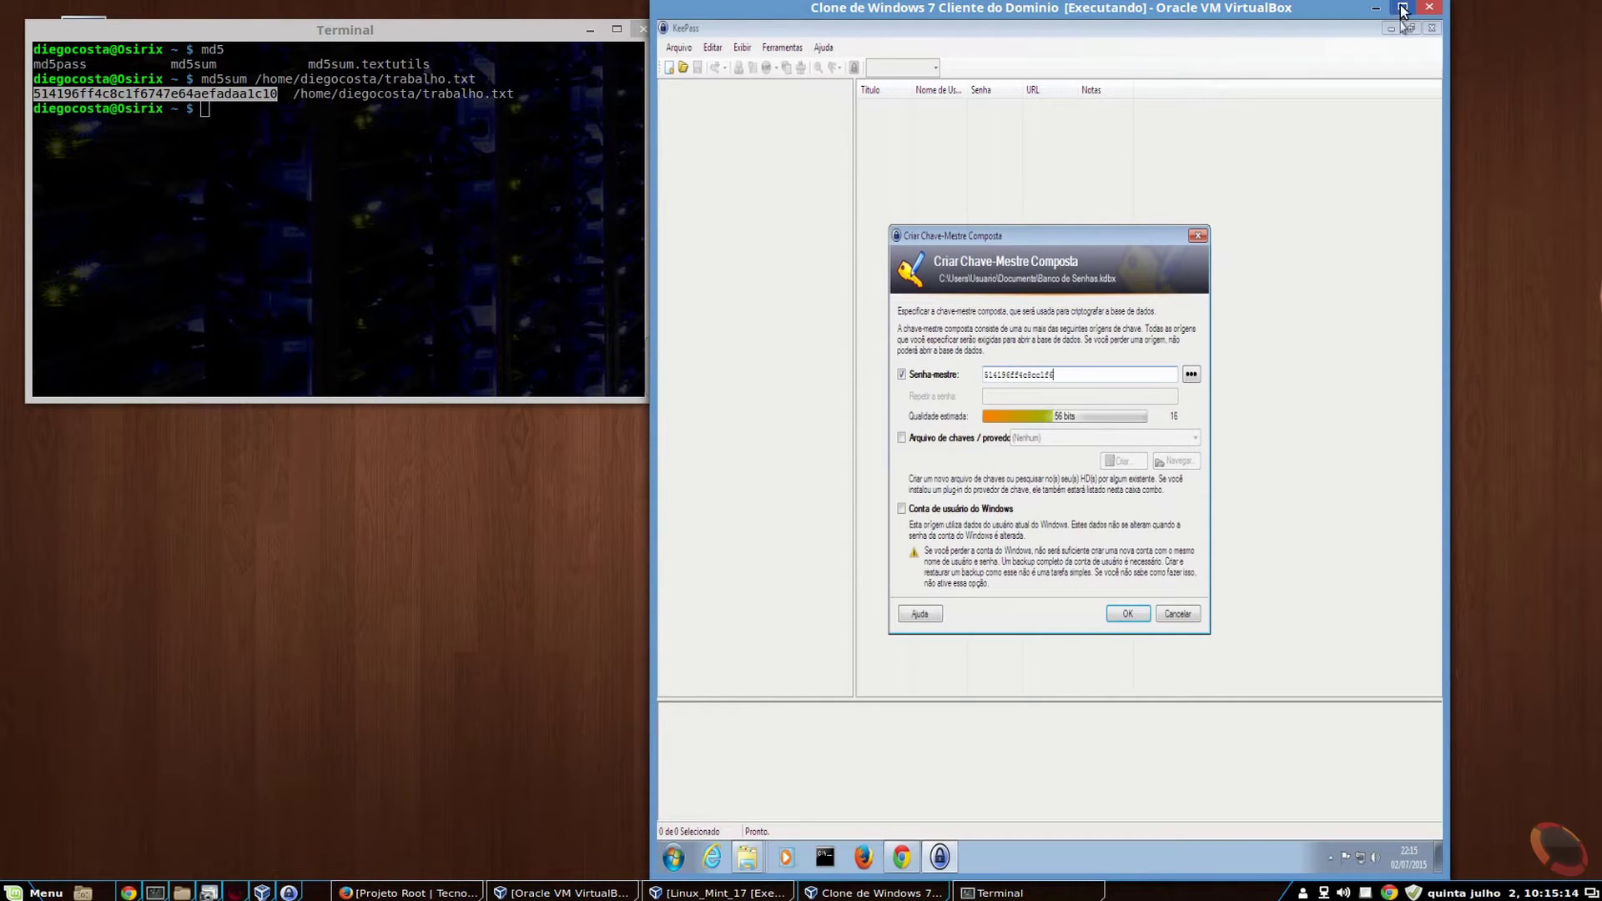
{"action": "left_click", "coordinate": [1409, 7]}
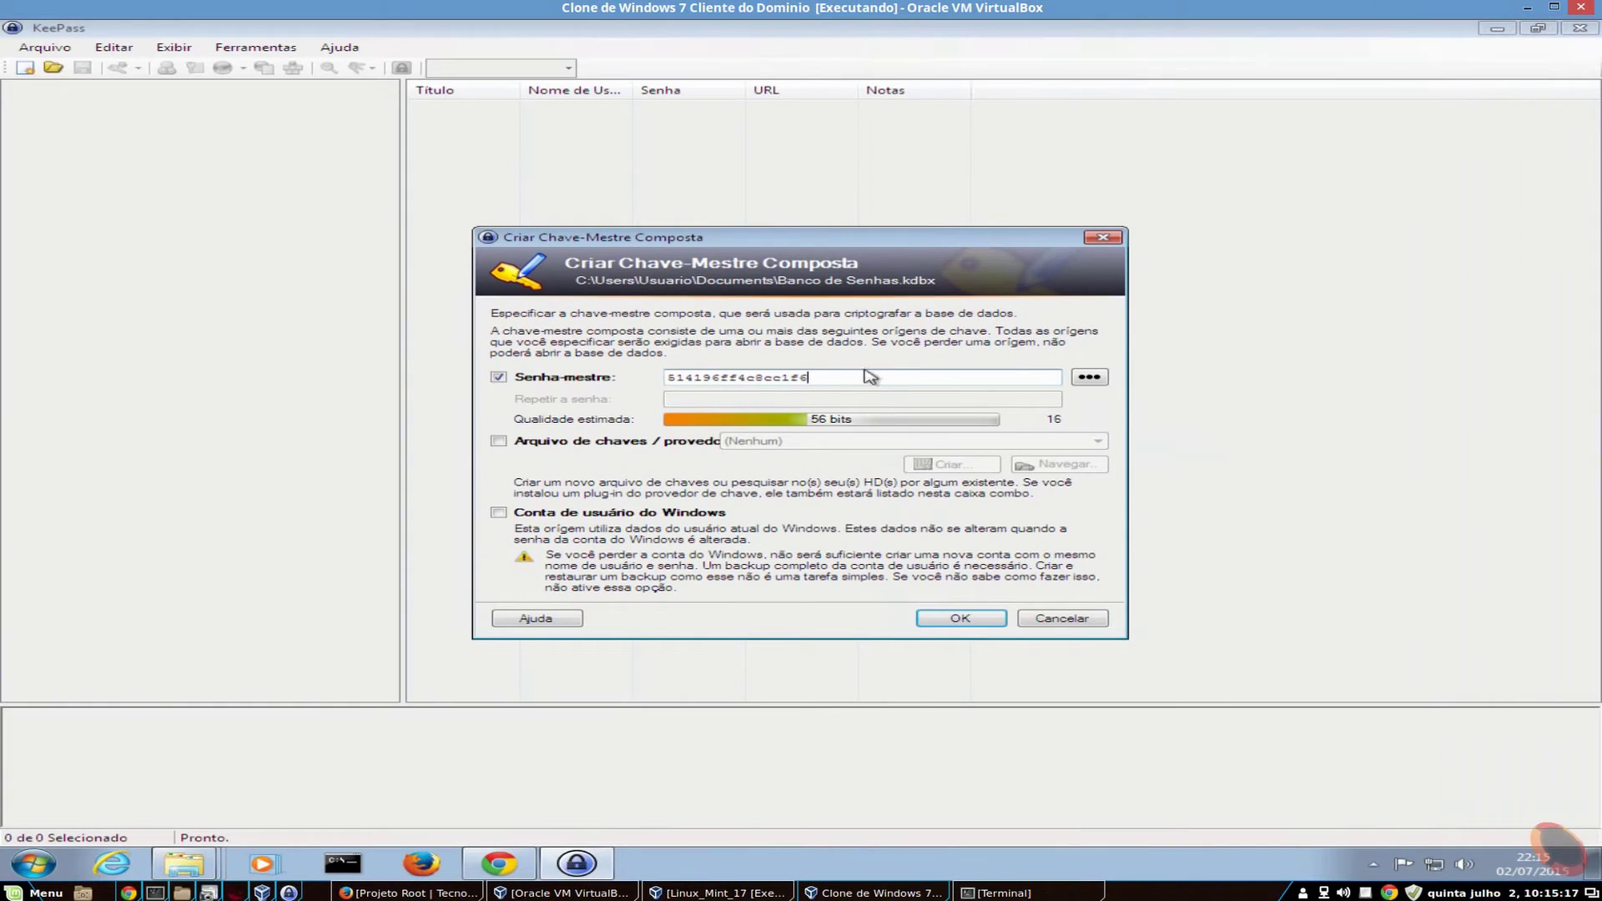
{"action": "left_click_drag", "start_coordinate": [805, 377], "coordinate": [626, 380]}
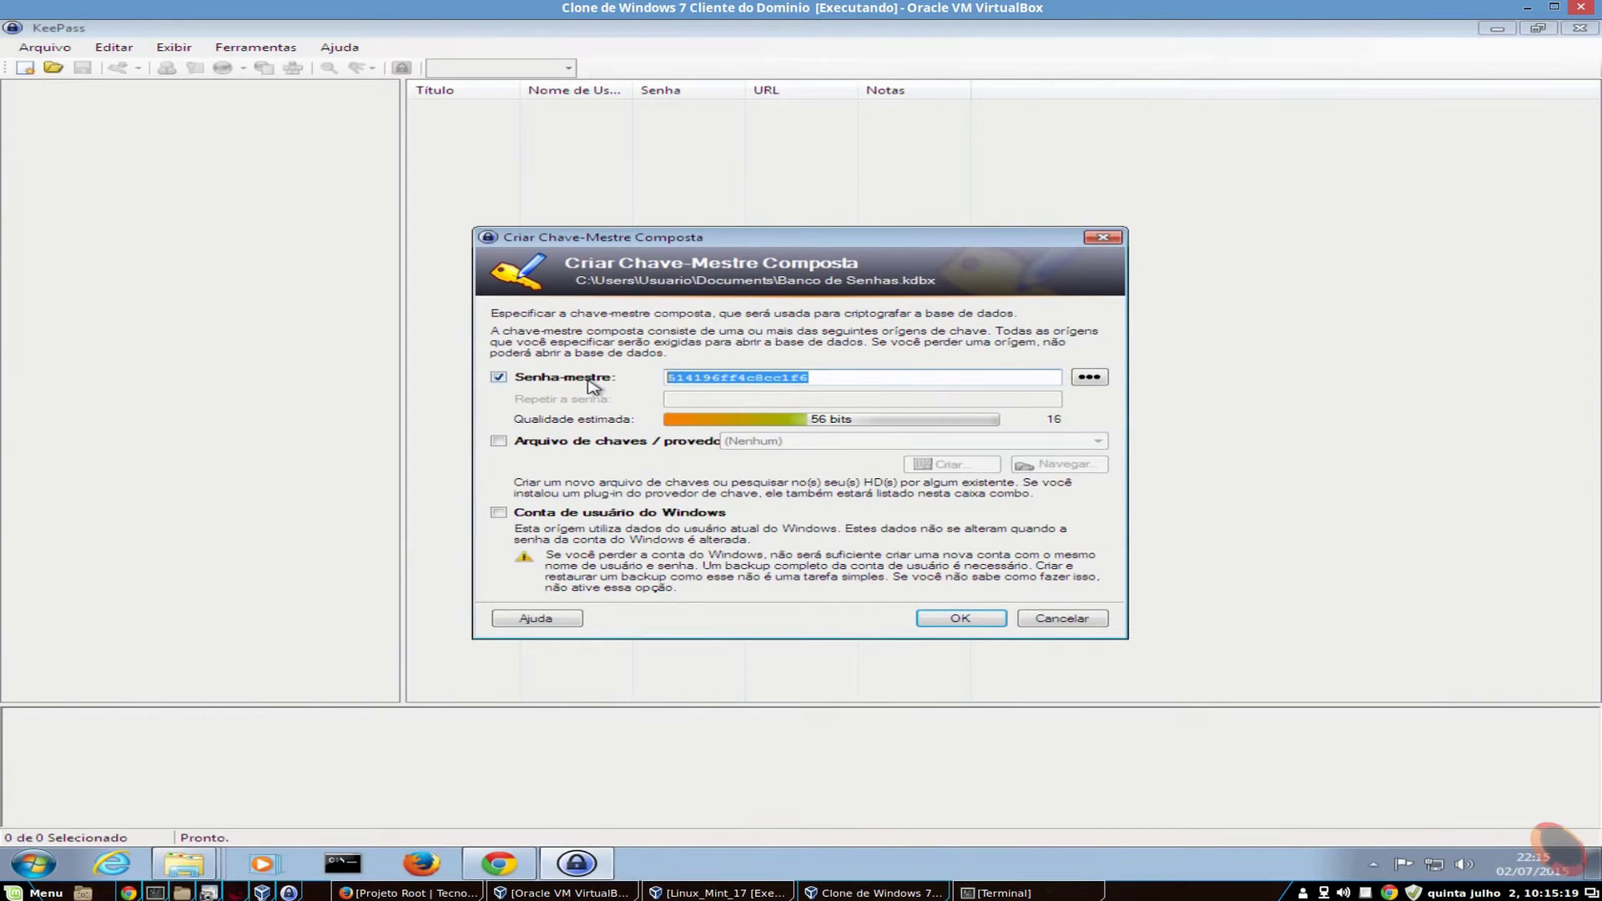
{"action": "left_click", "coordinate": [33, 862]}
- Paste the hash into a new Notepad document, shrunk to a small window at the lower left
{"action": "left_click", "coordinate": [70, 820]}
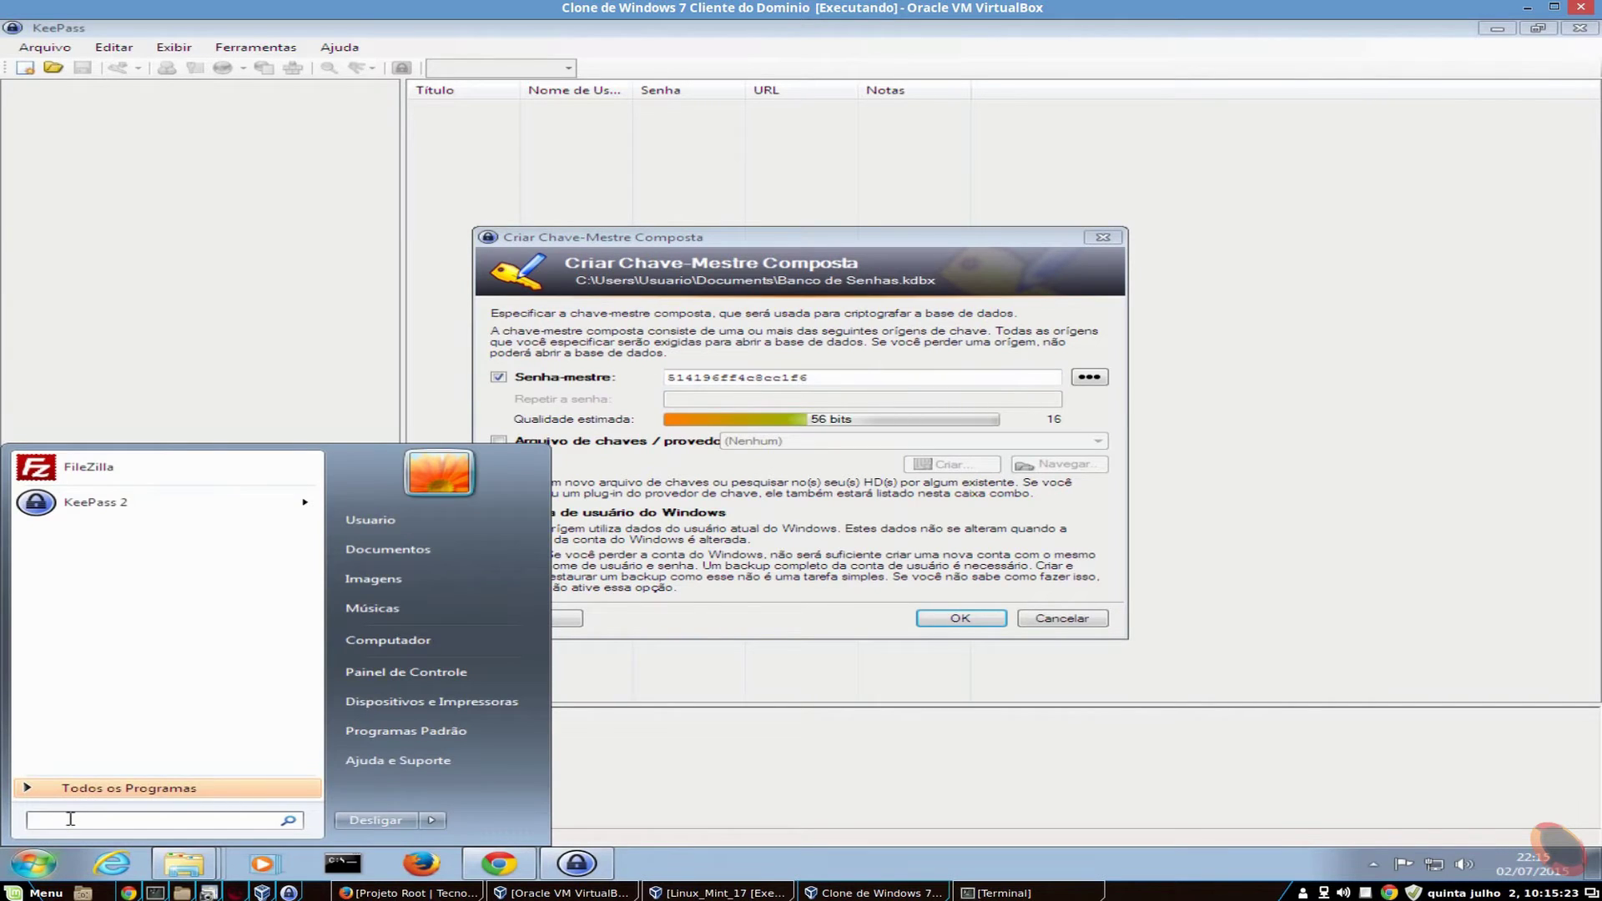
{"action": "type", "text": "notepad"}
{"action": "key", "text": "Return"}
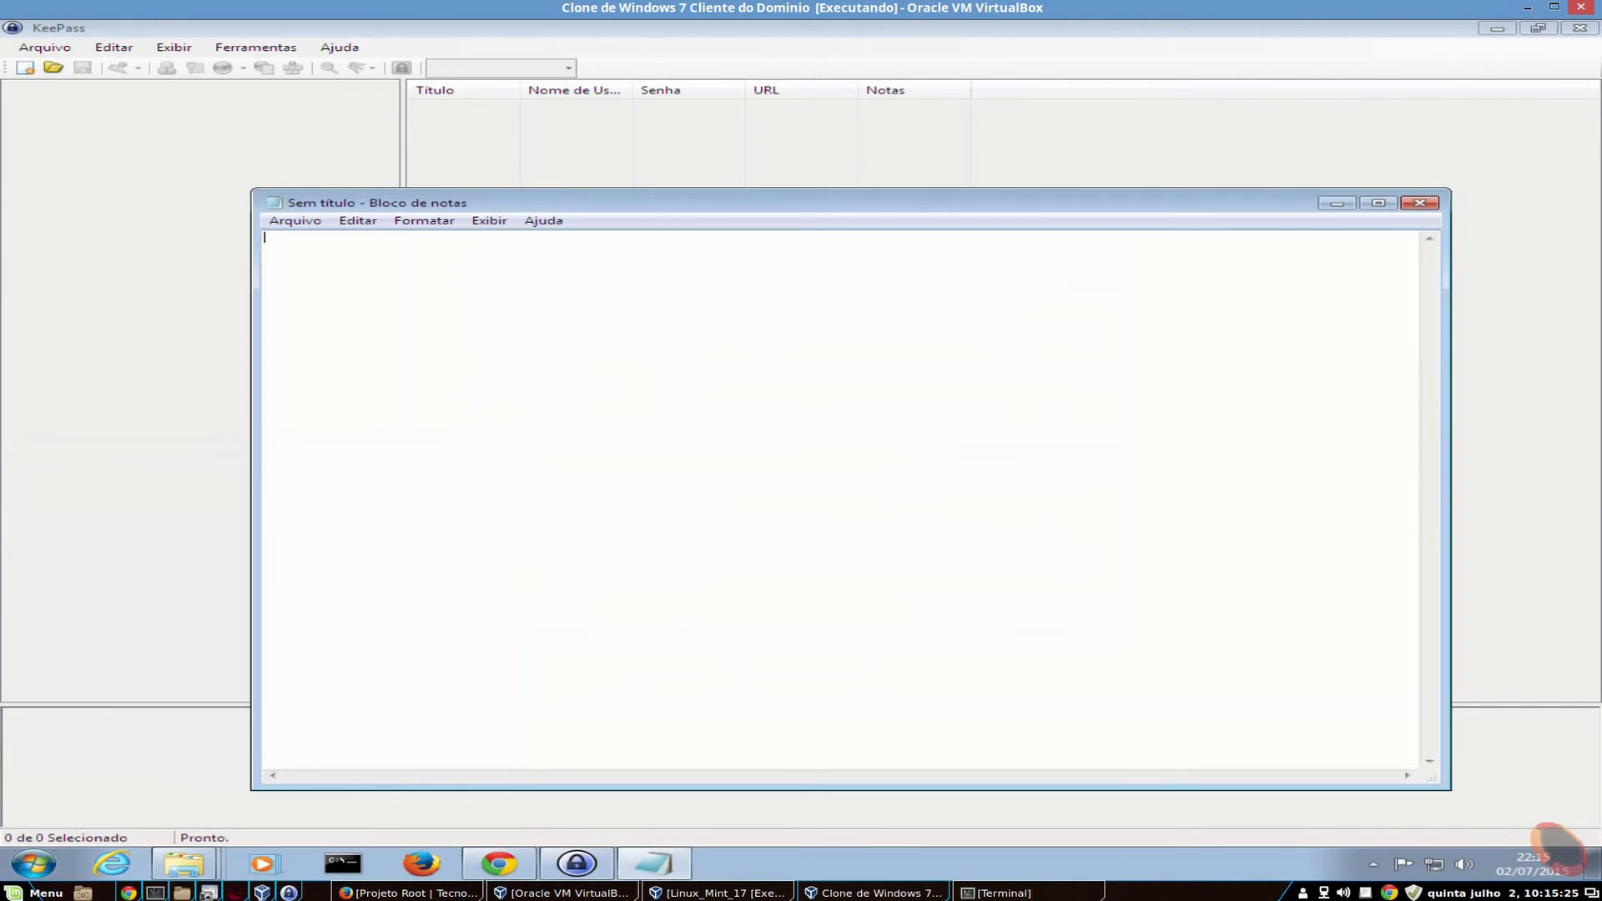
{"action": "key", "text": "ctrl+v"}
{"action": "left_click_drag", "start_coordinate": [1219, 191], "coordinate": [1108, 704]}
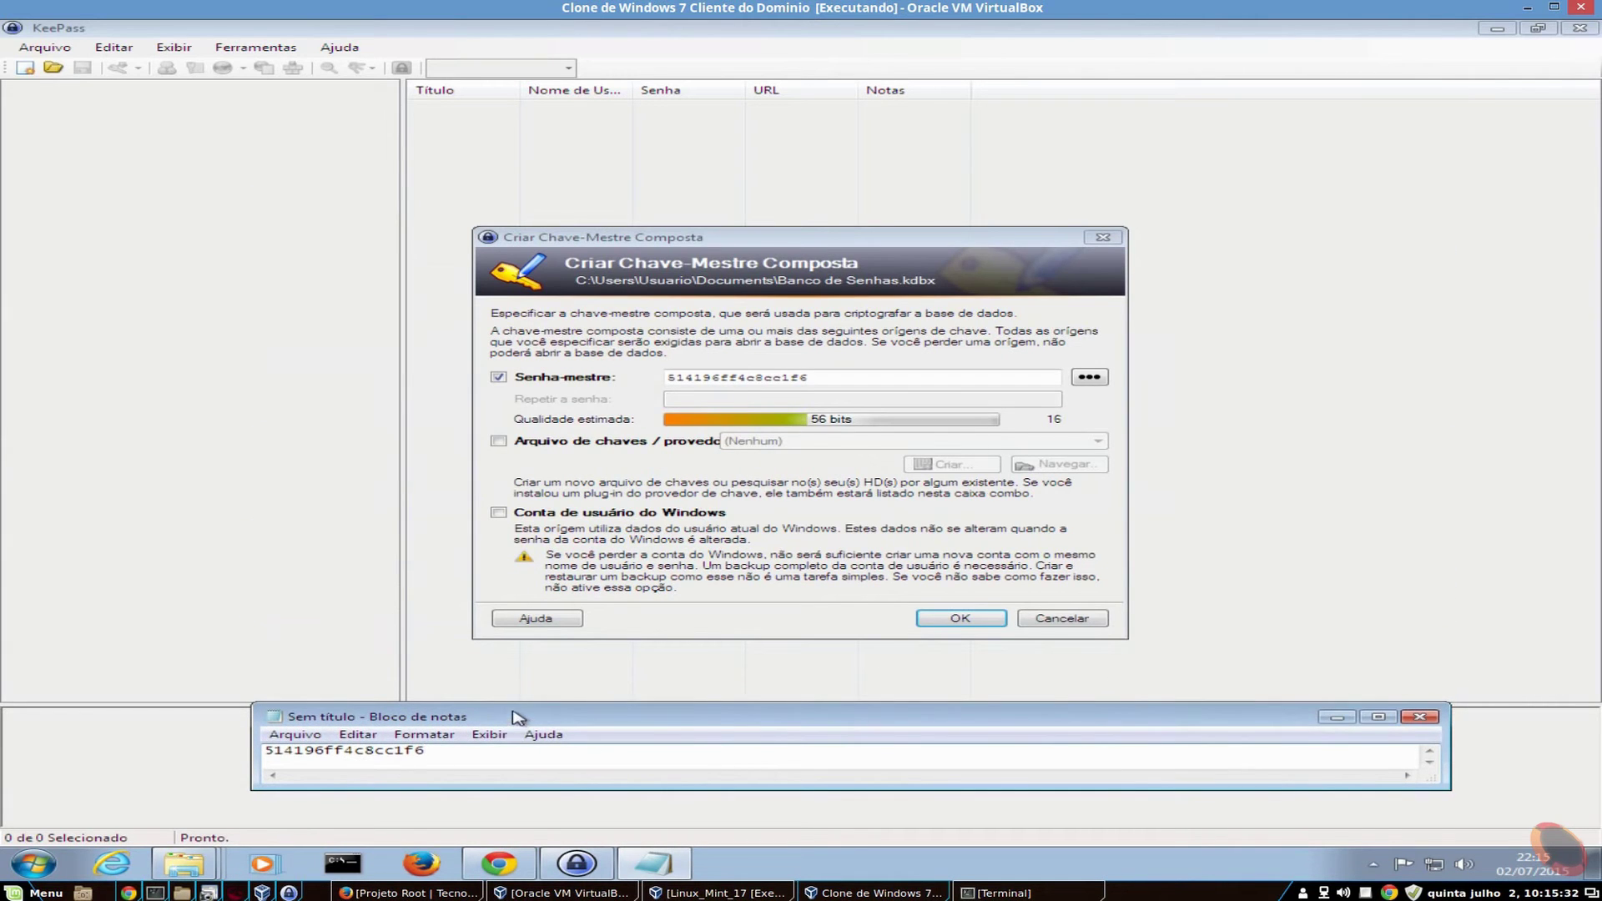
{"action": "left_click_drag", "start_coordinate": [513, 718], "coordinate": [327, 705]}
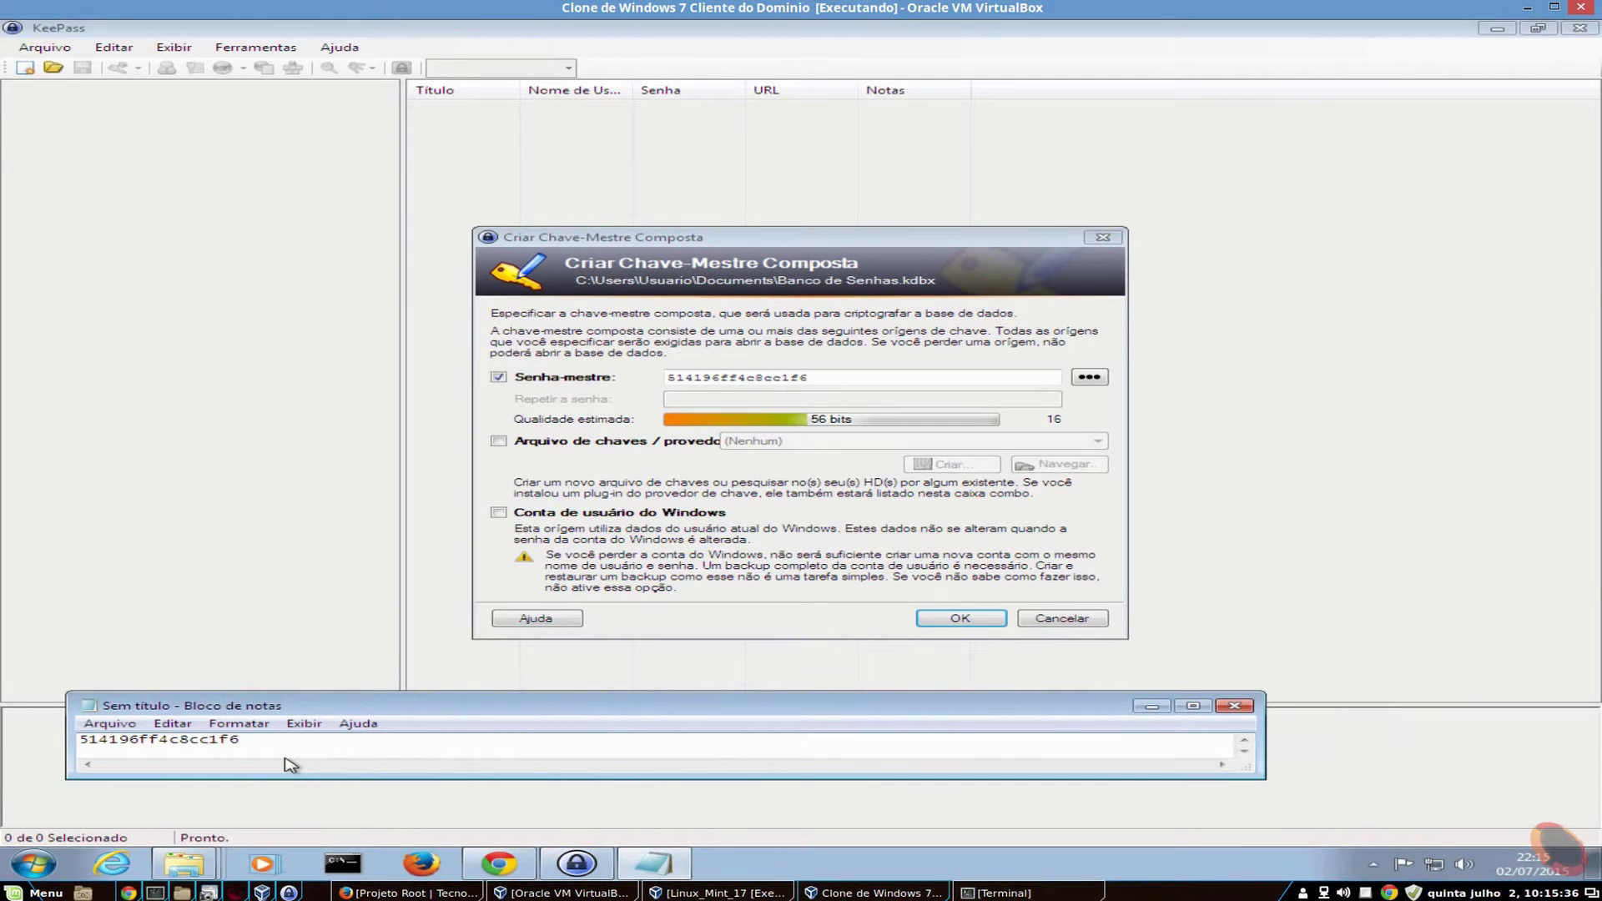
- Save the Notepad draft to the desktop as rascunho_do_texto
{"action": "left_click", "coordinate": [109, 724]}
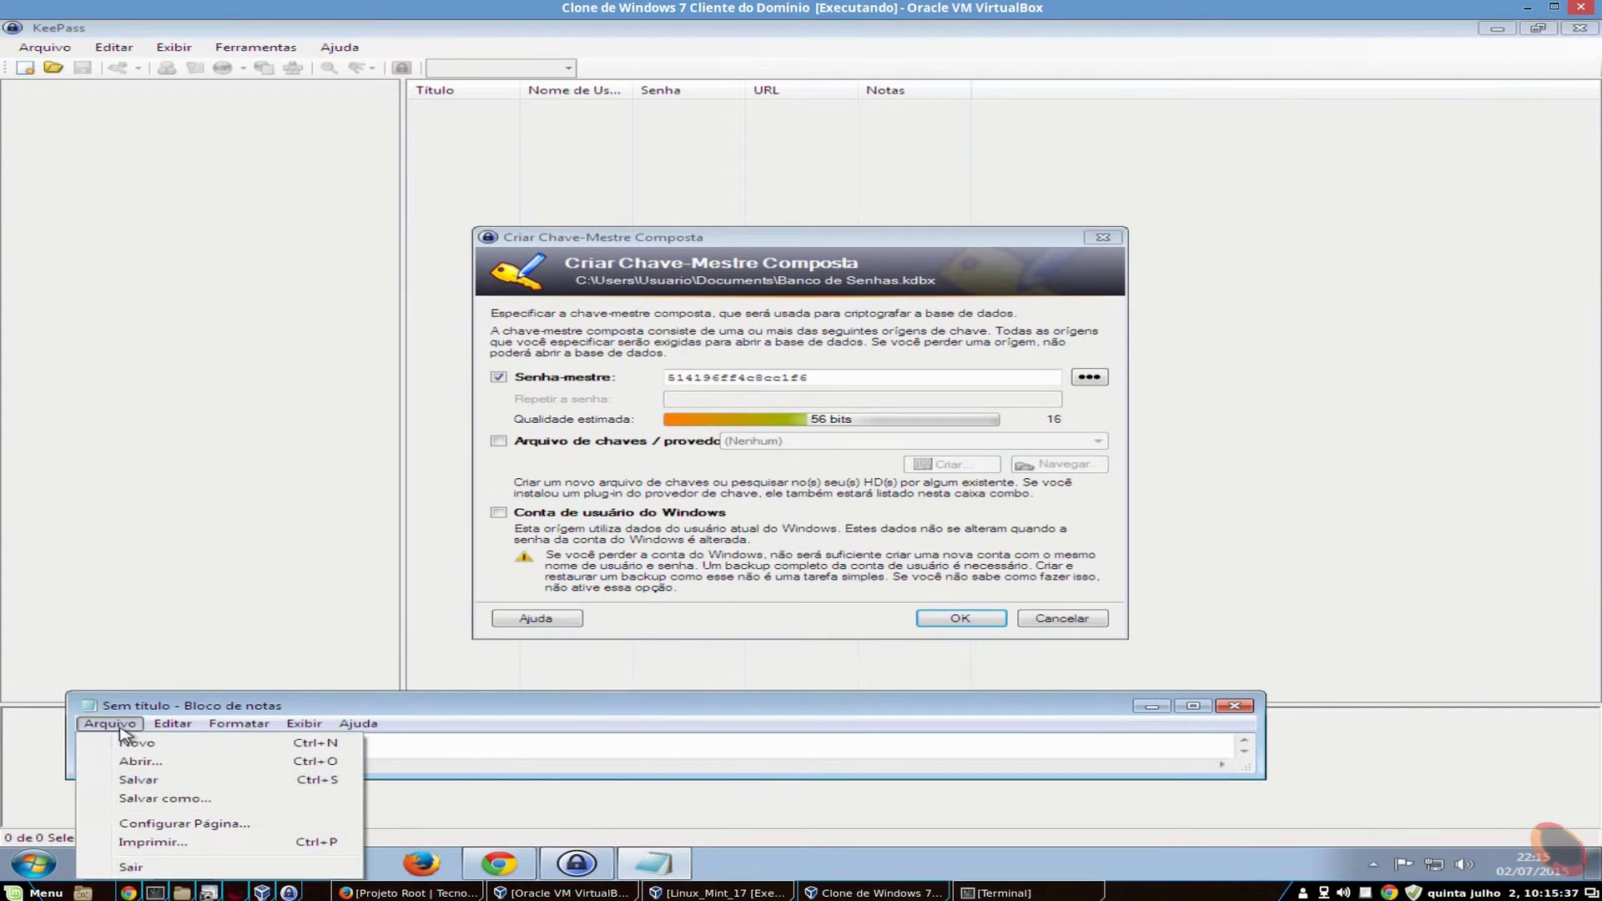
{"action": "left_click", "coordinate": [176, 783]}
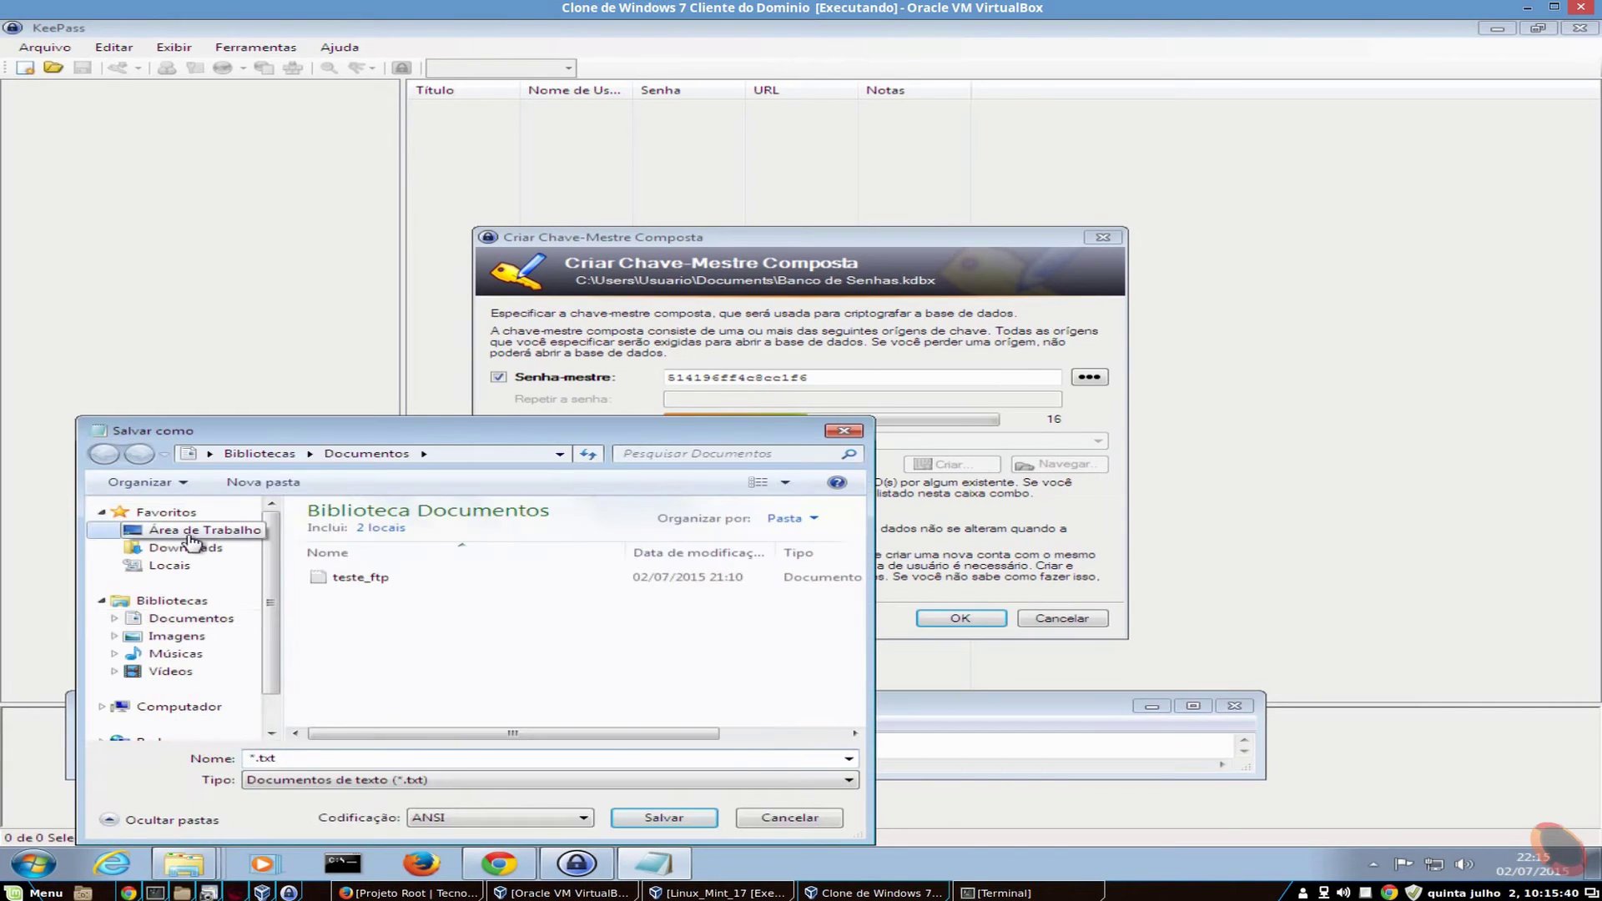
{"action": "left_click", "coordinate": [190, 534]}
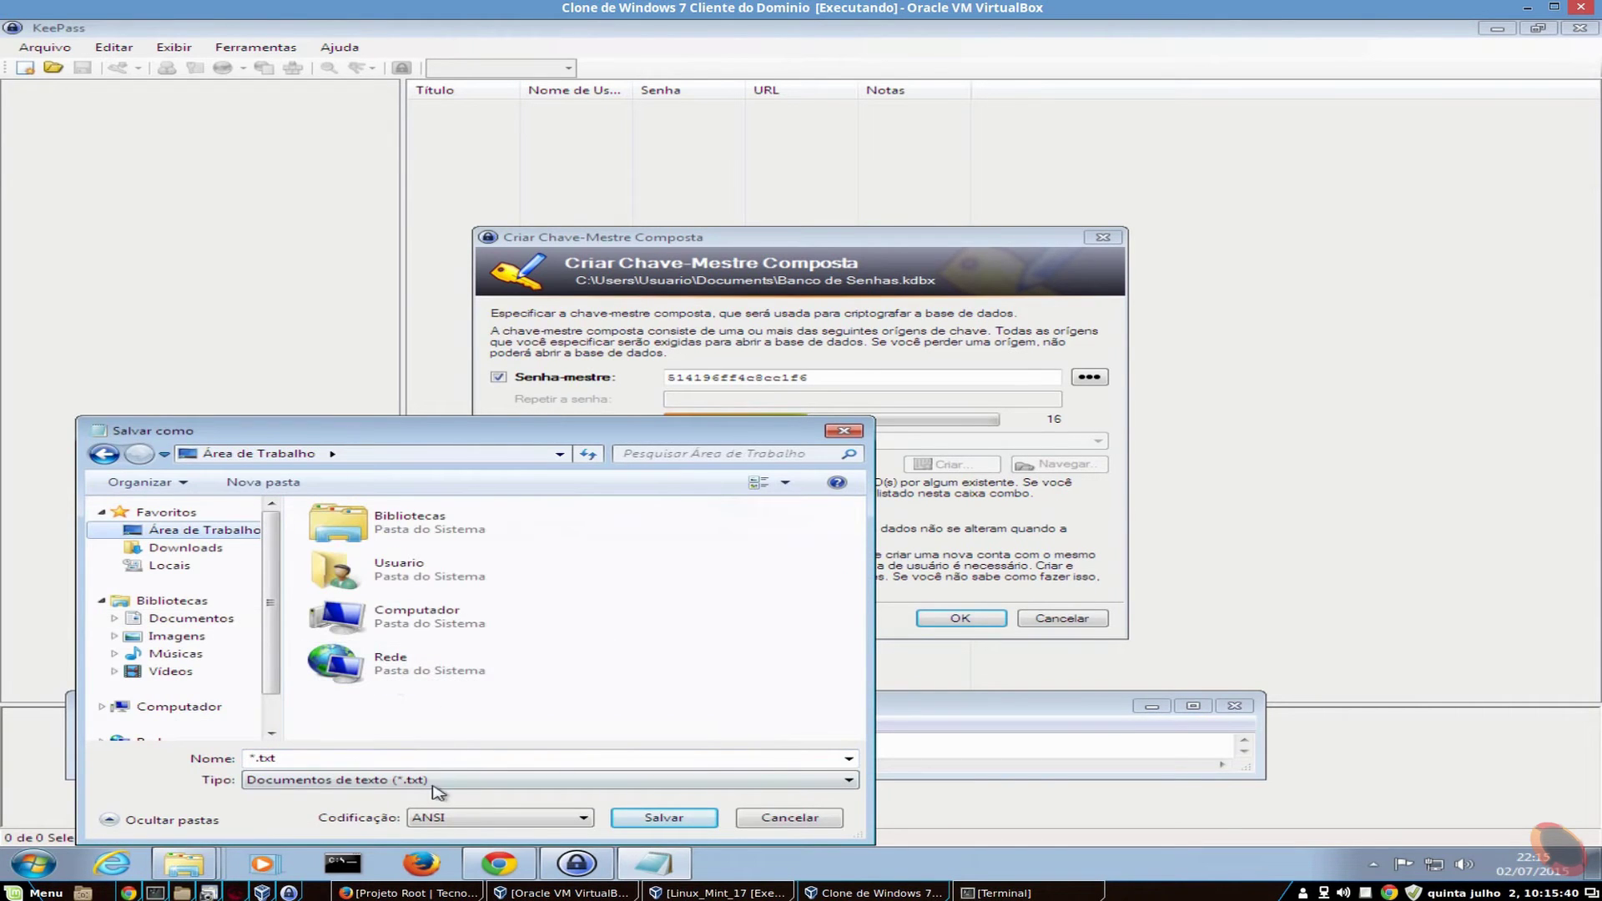
{"action": "left_click", "coordinate": [344, 761]}
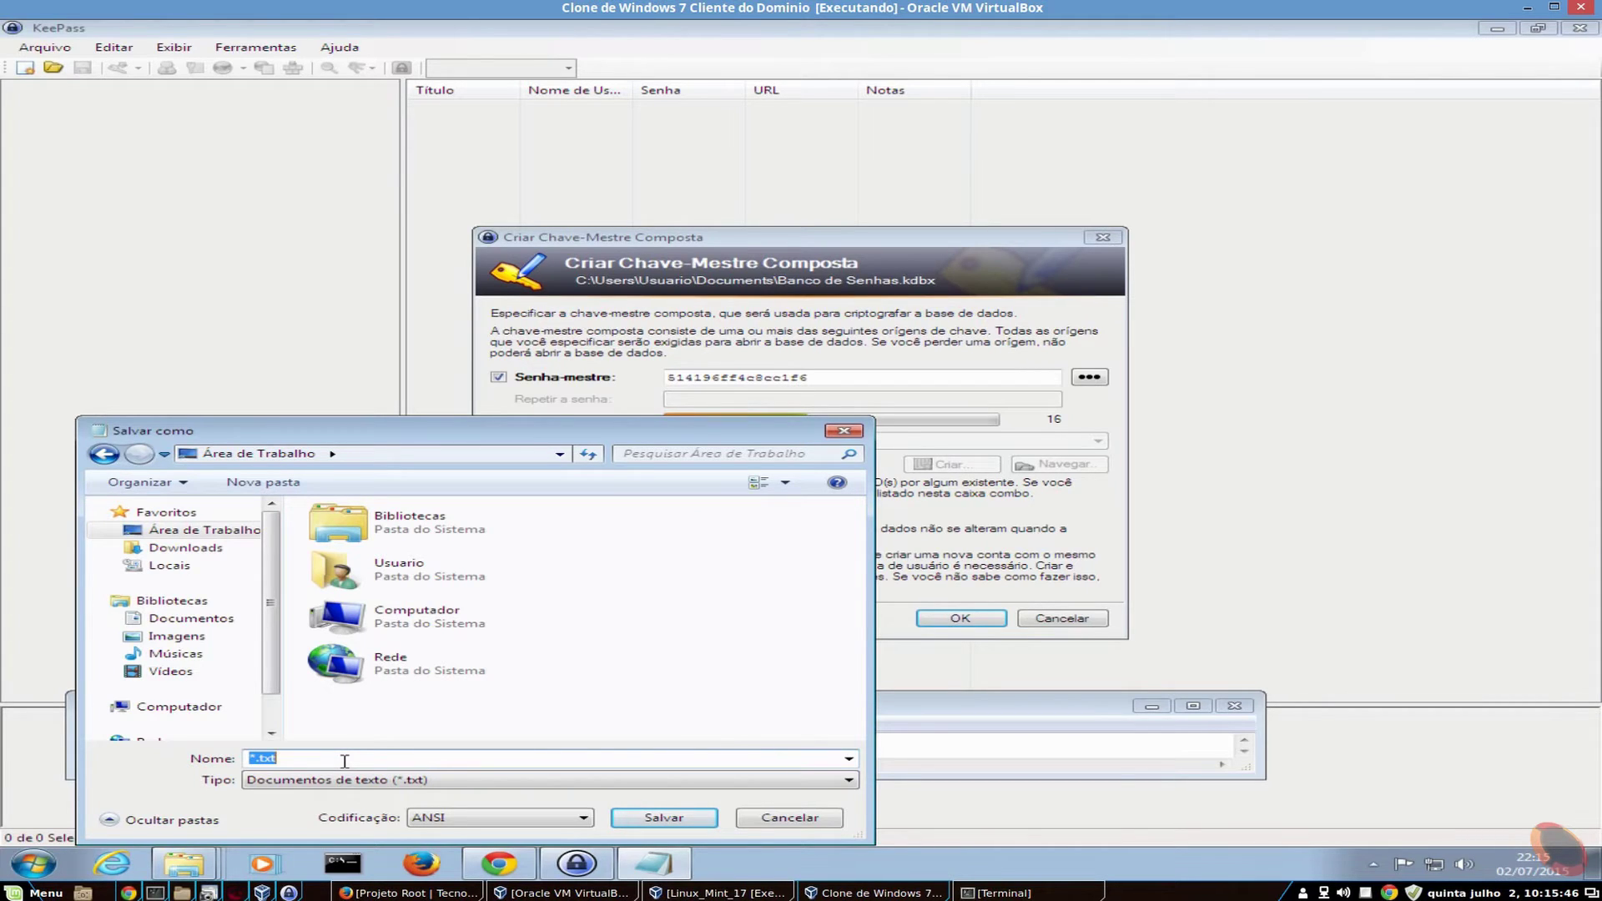
{"action": "type", "text": "rascunho_do_texto"}
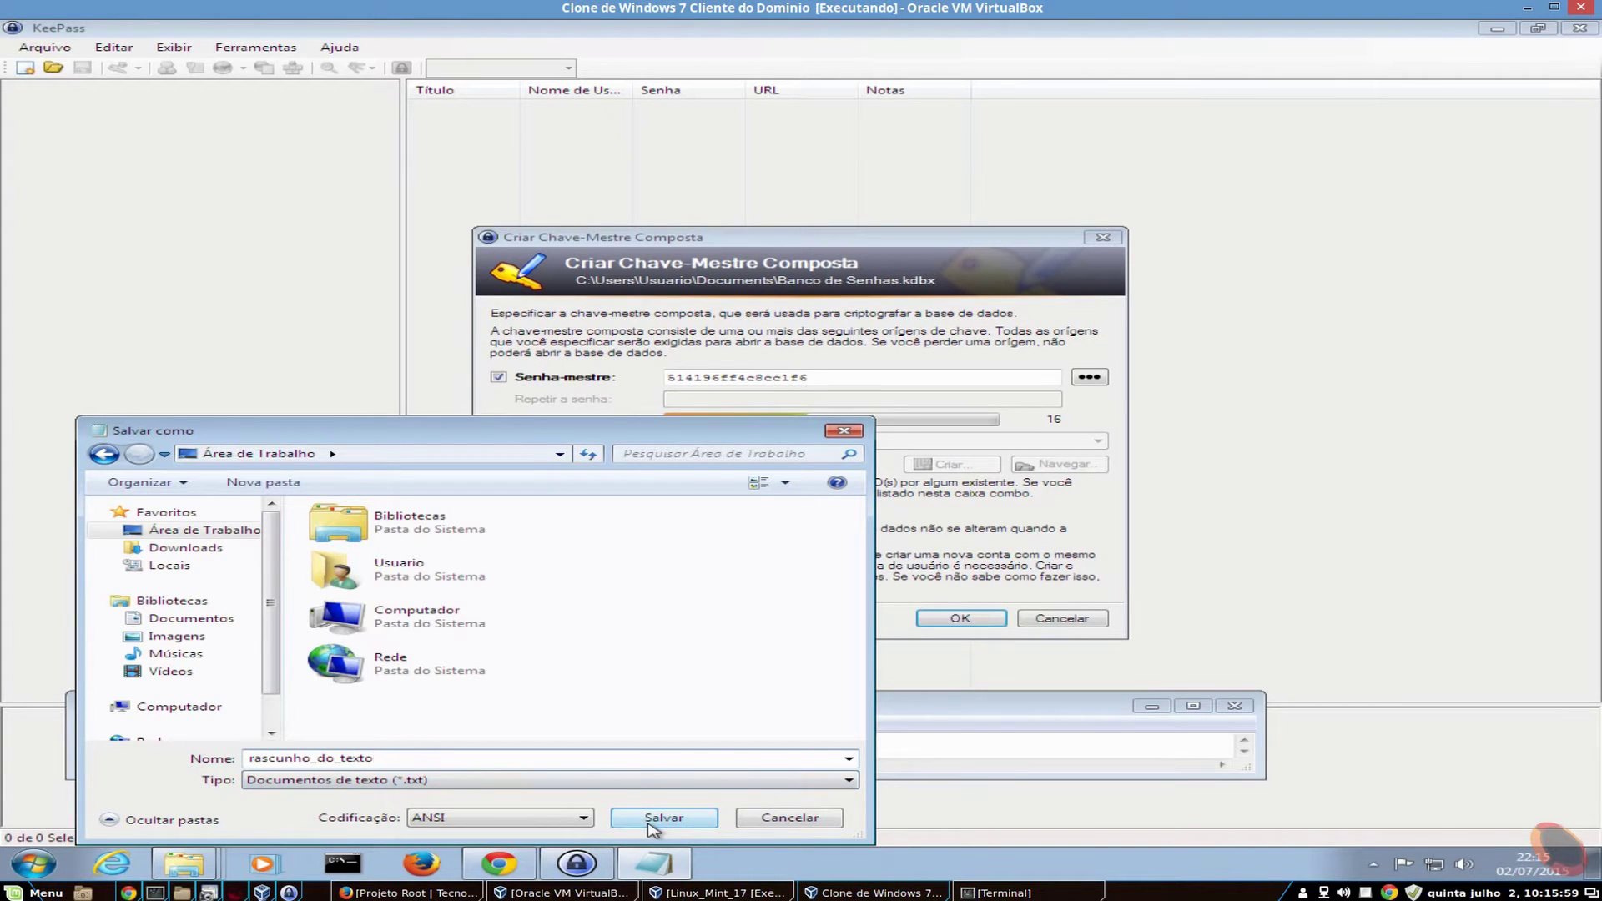
{"action": "left_click", "coordinate": [655, 817]}
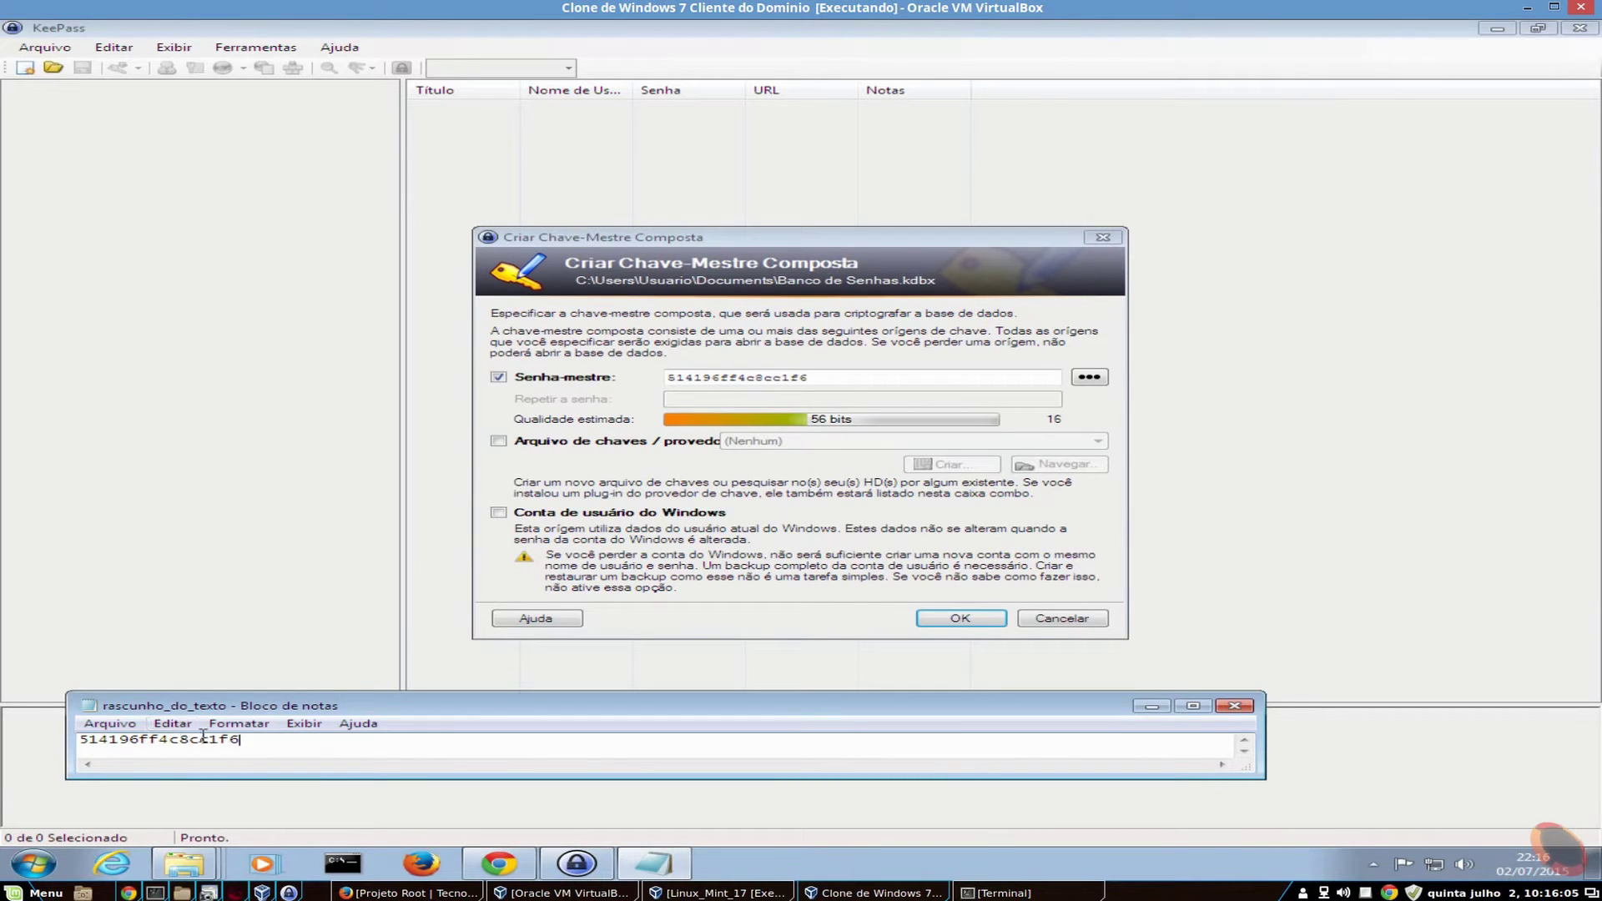
{"action": "left_click_drag", "start_coordinate": [250, 740], "coordinate": [10, 743]}
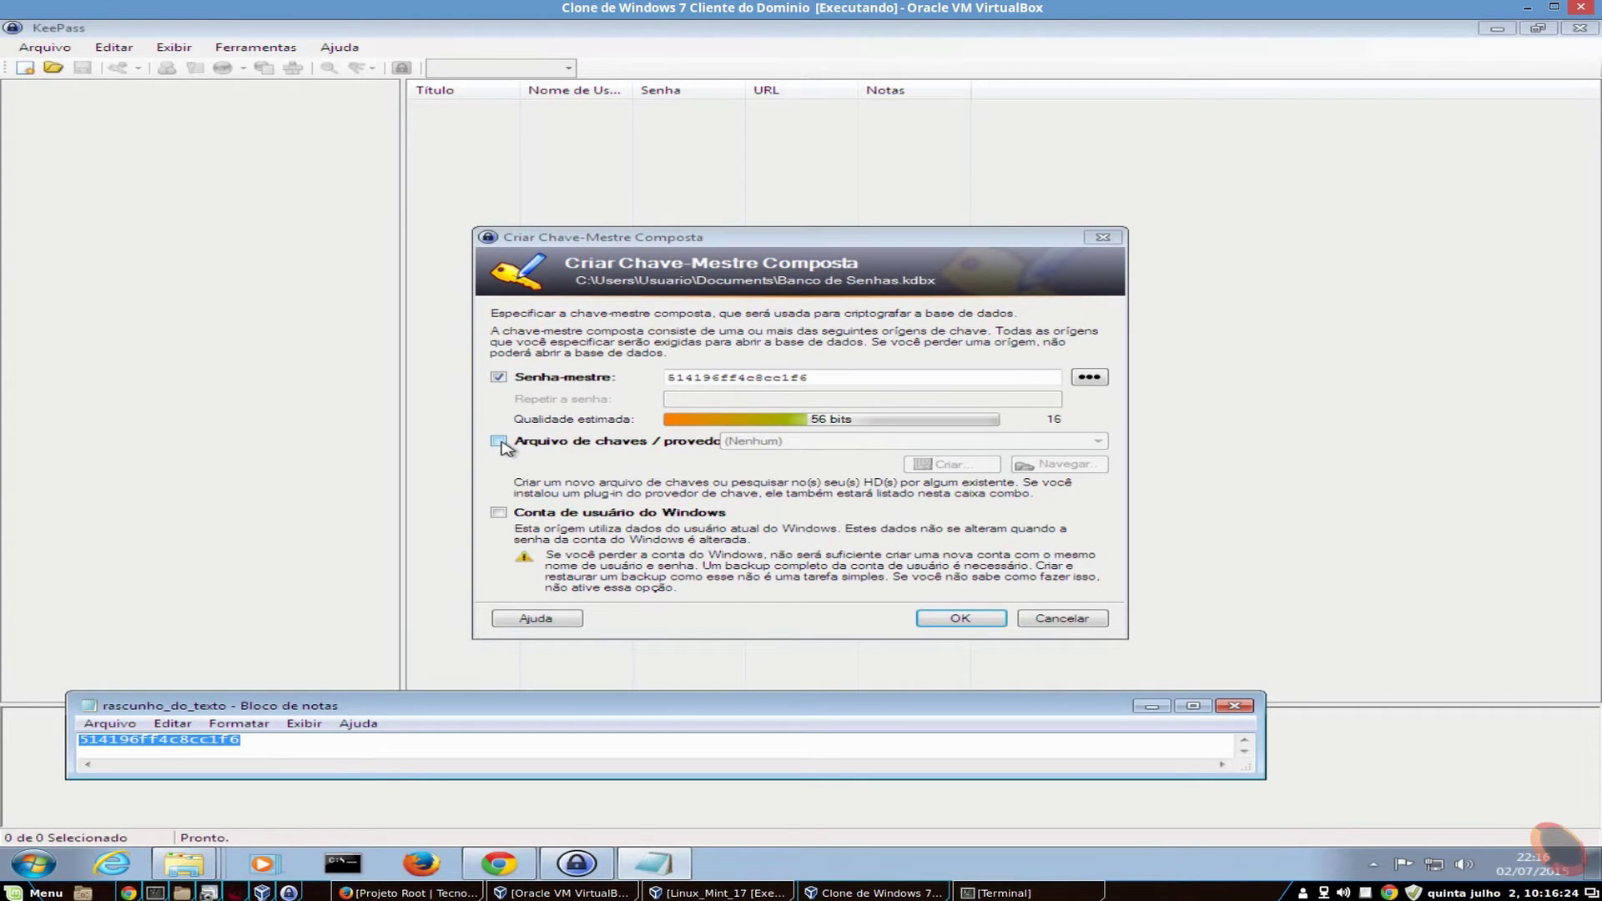
- Add a new key file, Banco de Senhas.key in Documents, generated from random typed entropy
{"action": "left_click", "coordinate": [499, 442]}
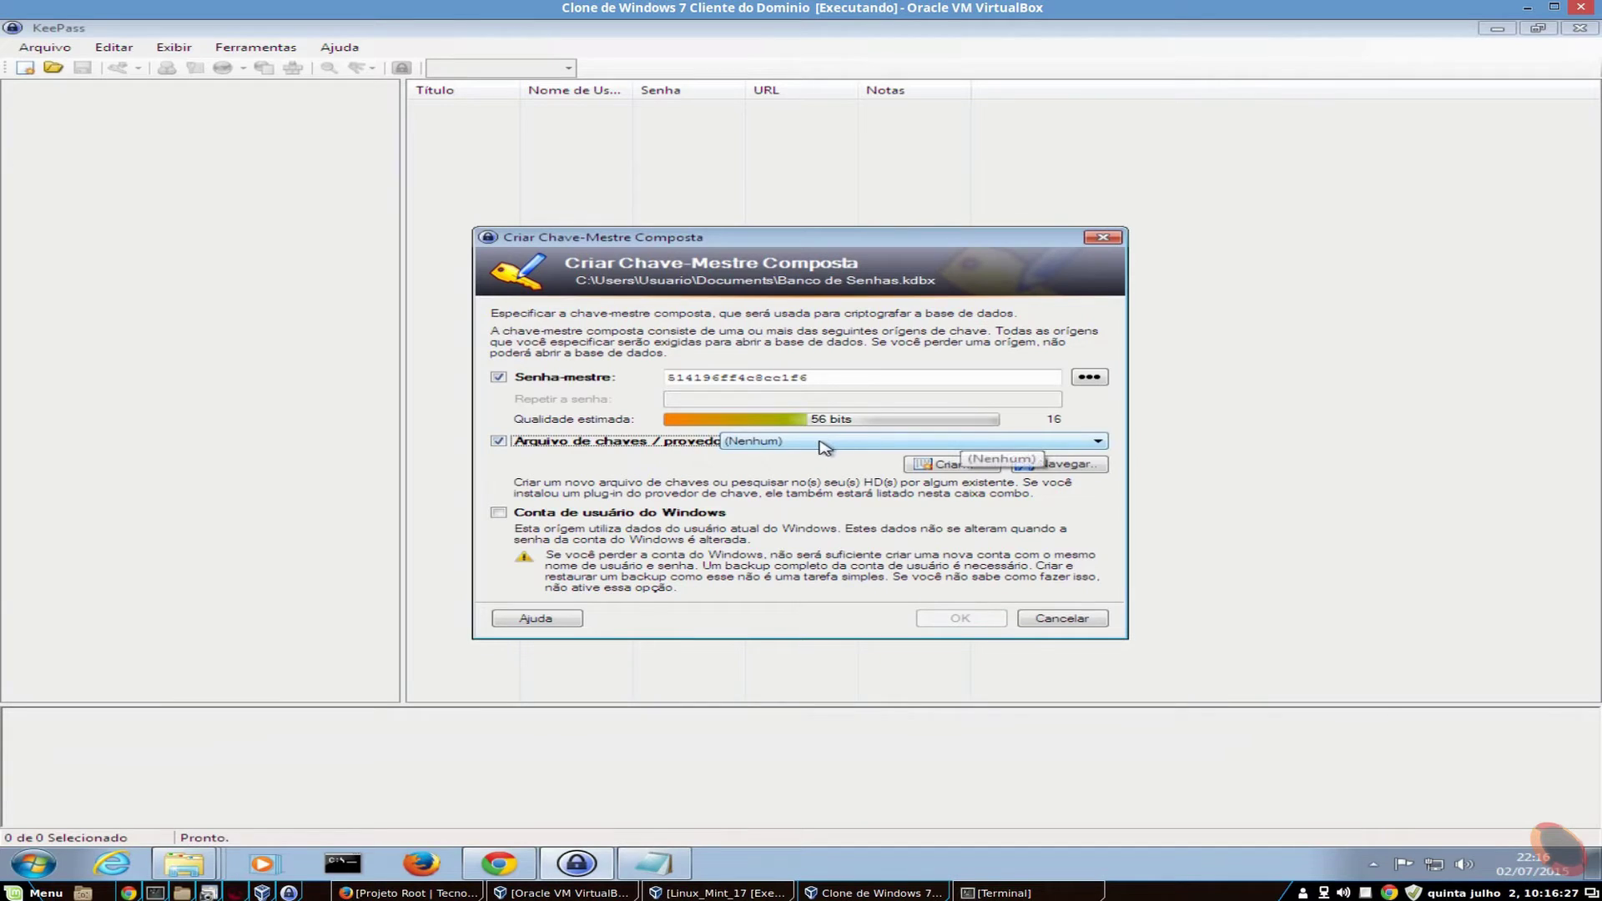
{"action": "left_click", "coordinate": [968, 469]}
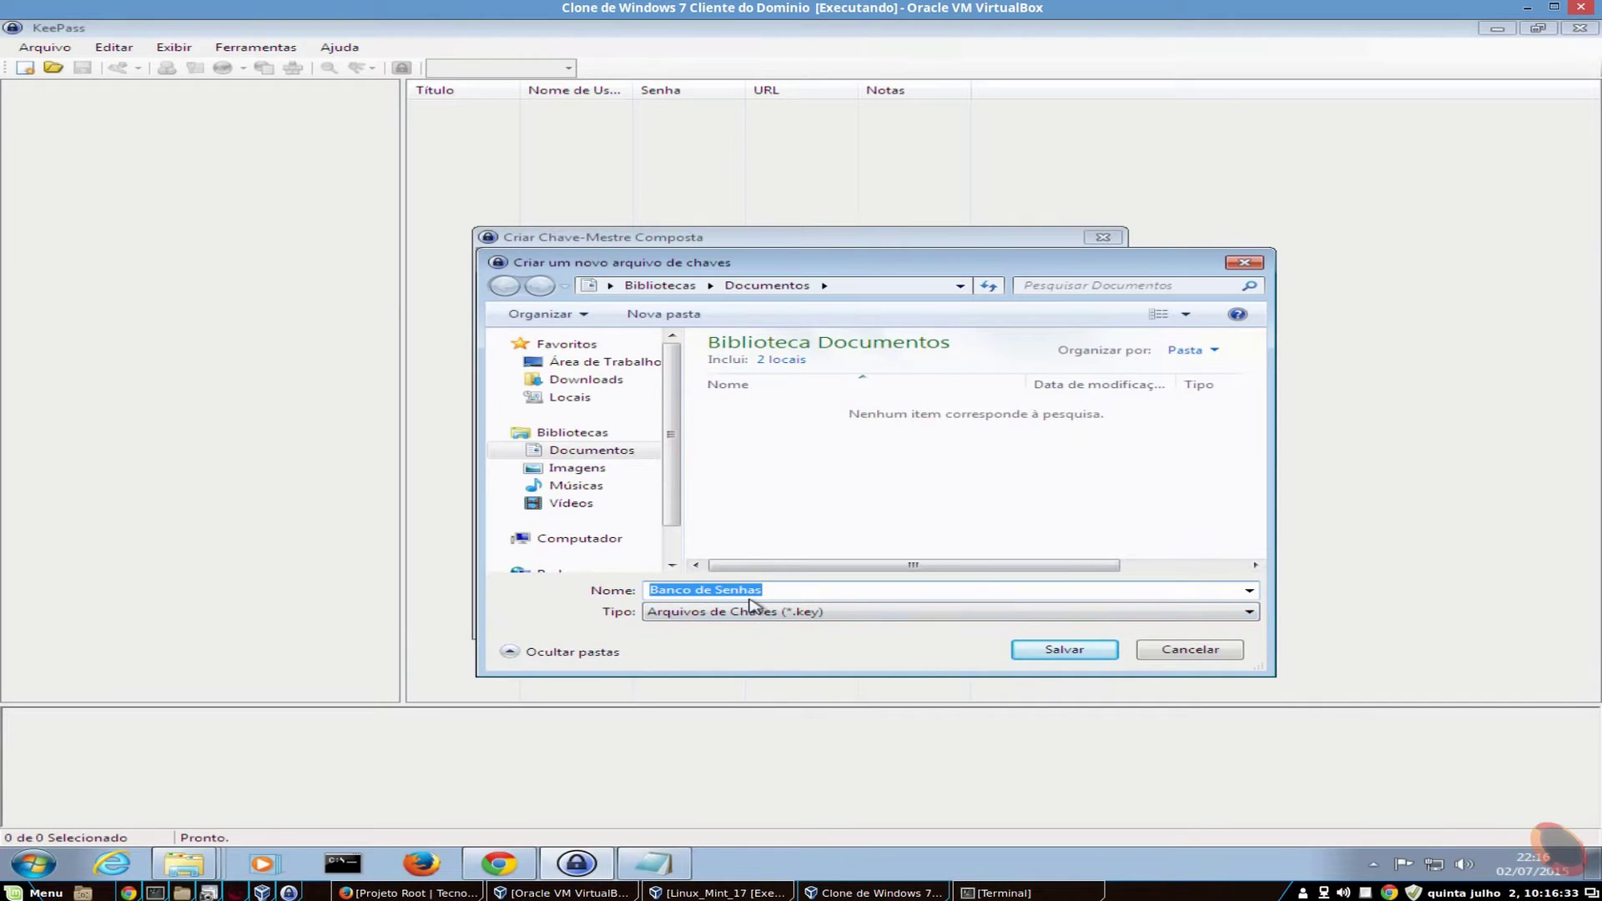
{"action": "left_click", "coordinate": [1067, 651]}
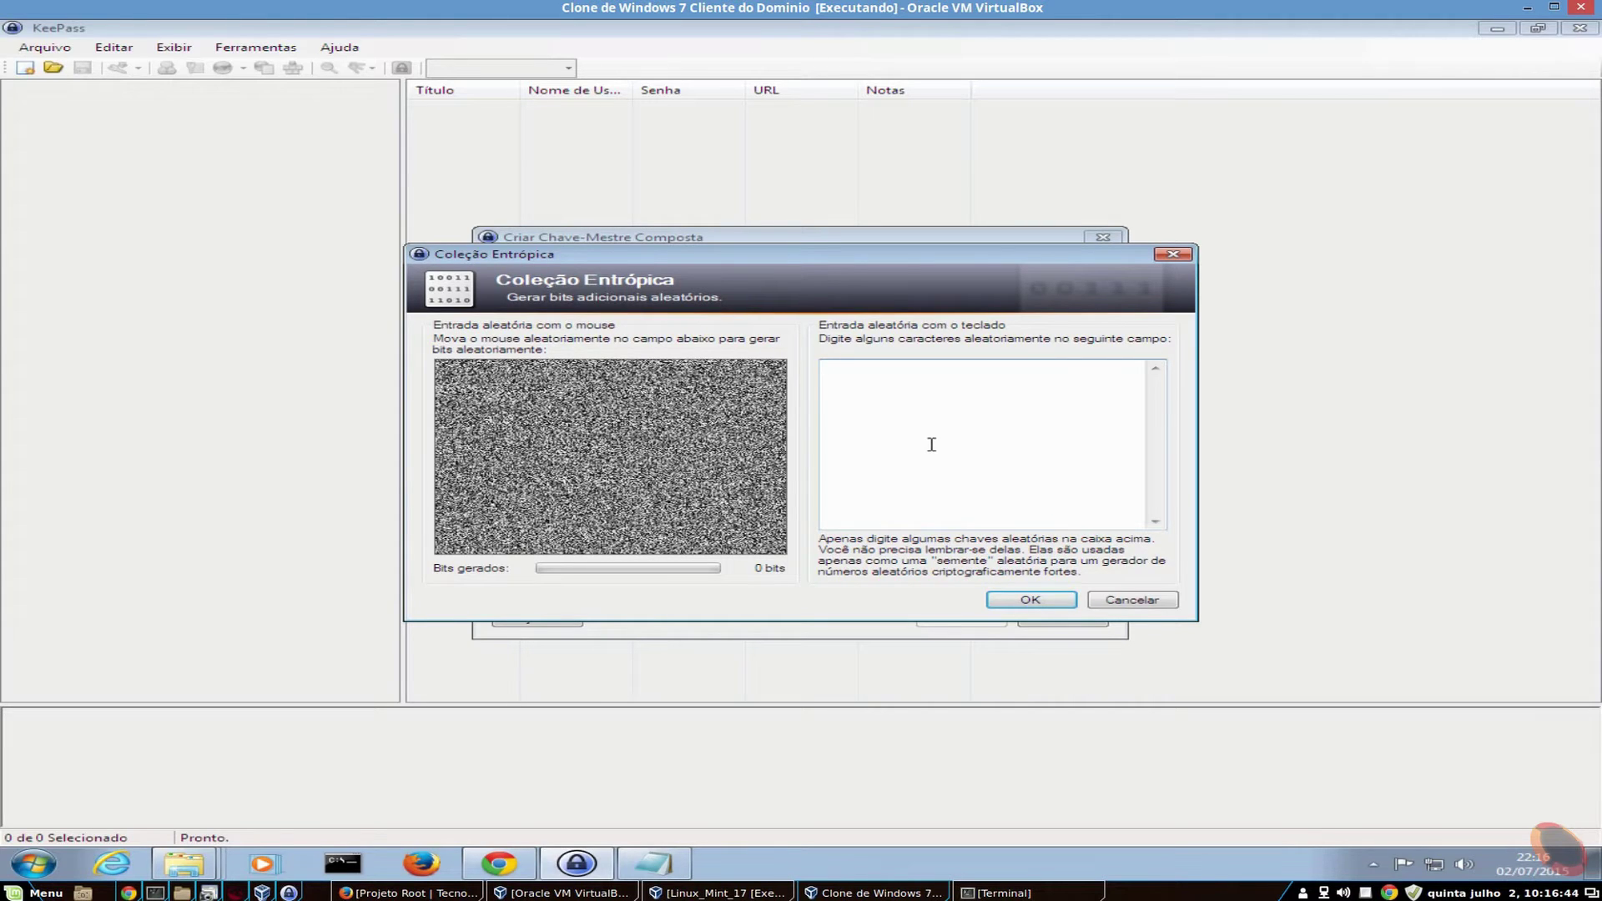
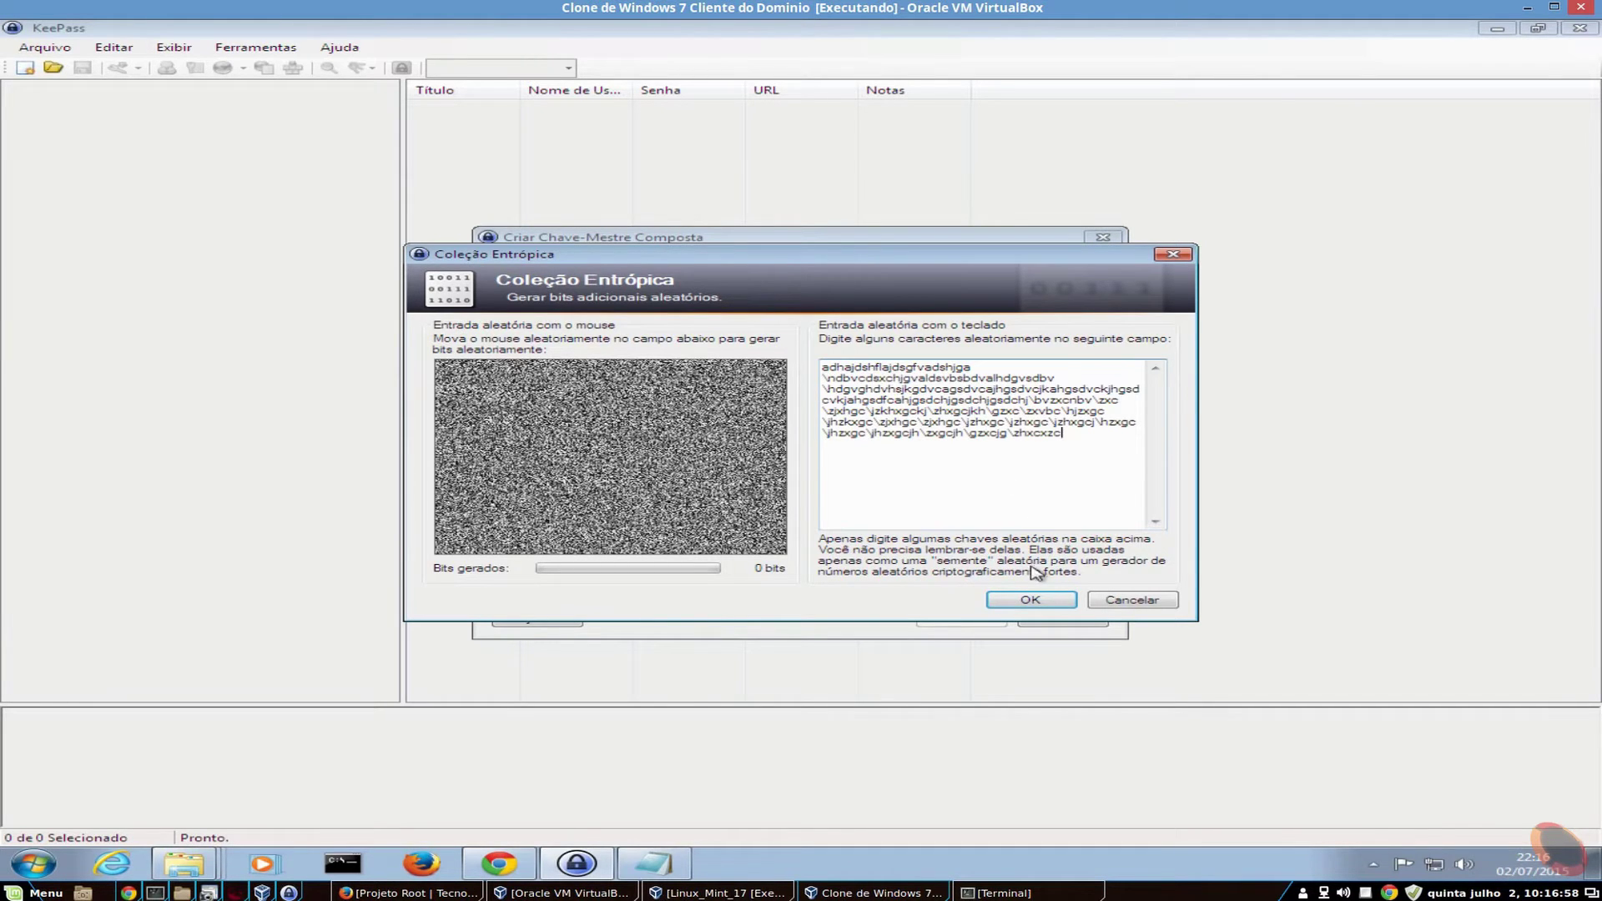
{"action": "left_click", "coordinate": [1035, 602]}
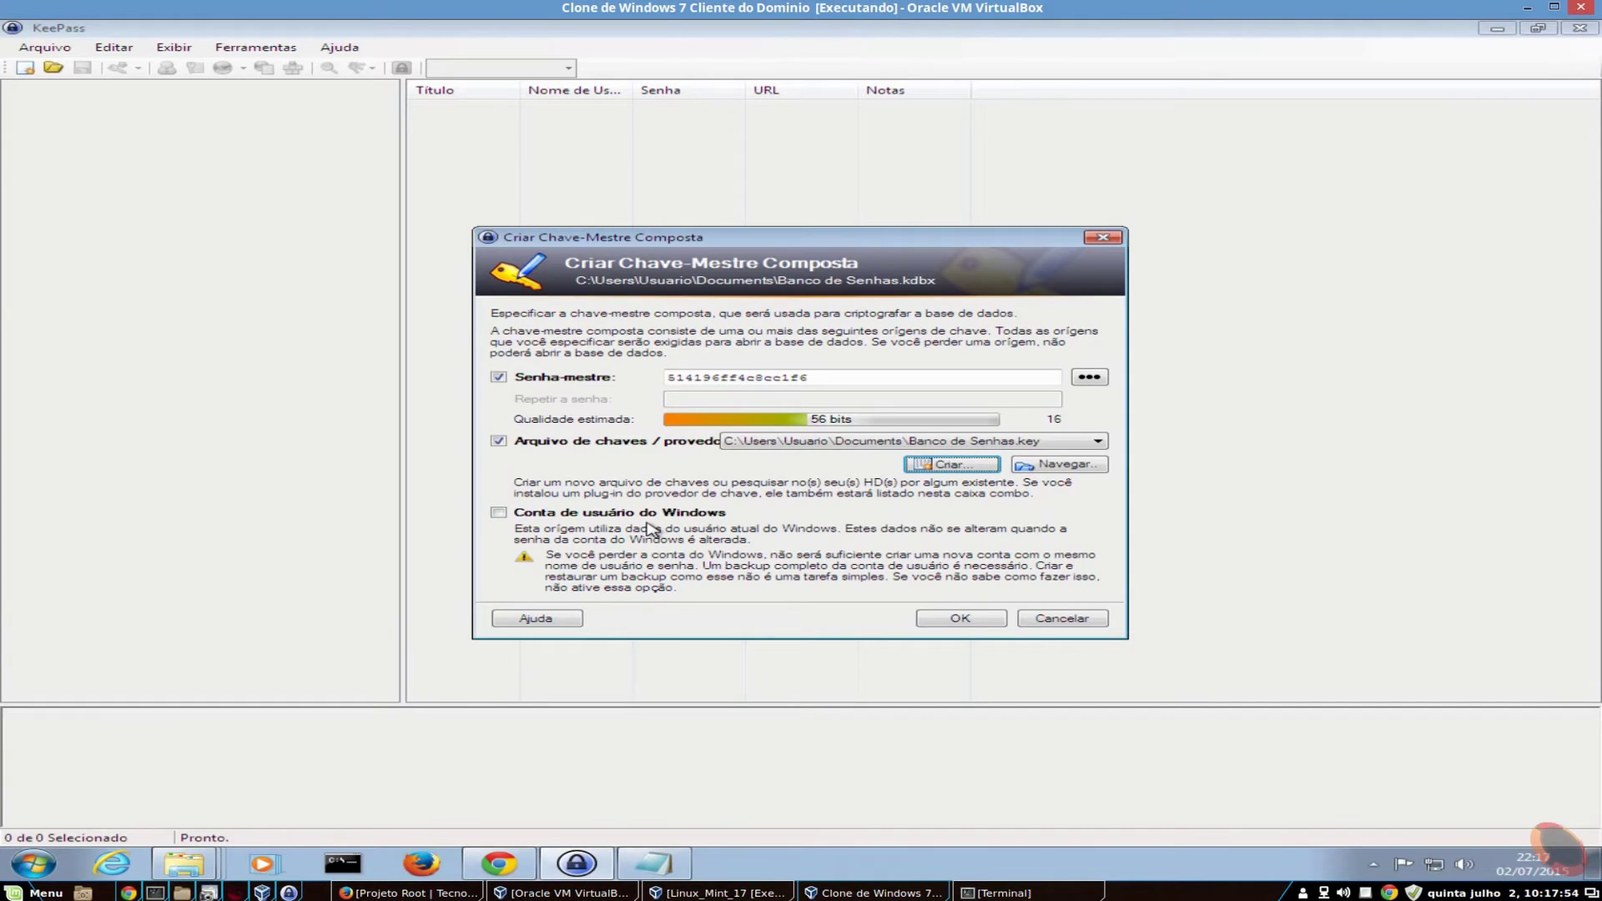
- Accept the master key, start naming the database 'base de senh', and view the AES/Rijndael, 6000-round security settings
{"action": "left_click", "coordinate": [961, 618]}
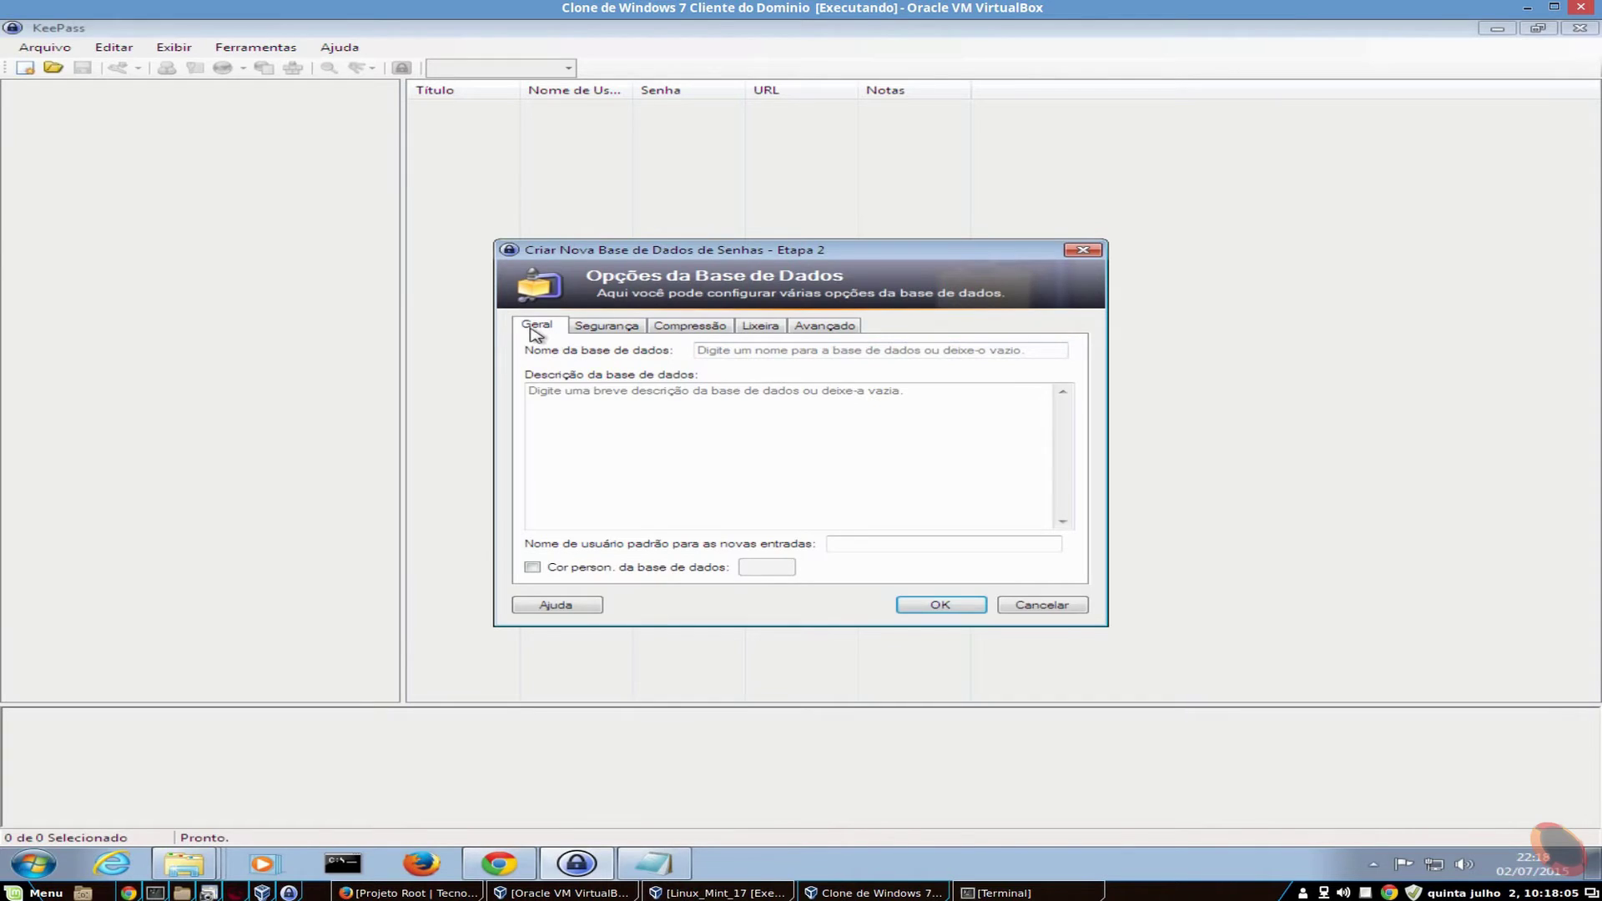
{"action": "left_click", "coordinate": [795, 355]}
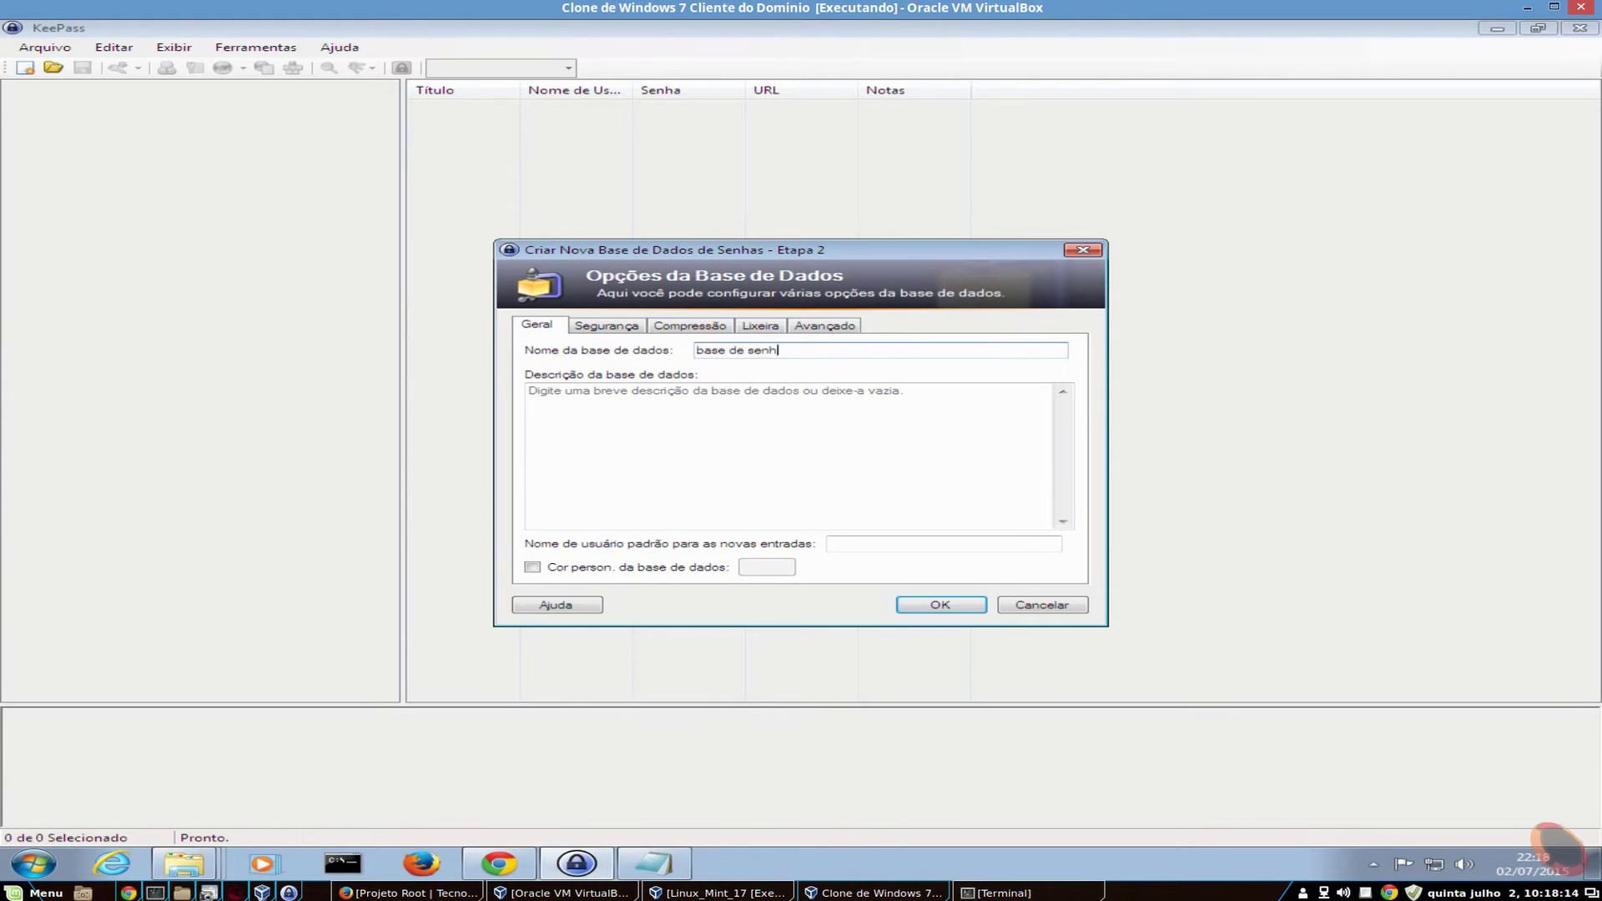
{"action": "left_click", "coordinate": [621, 329]}
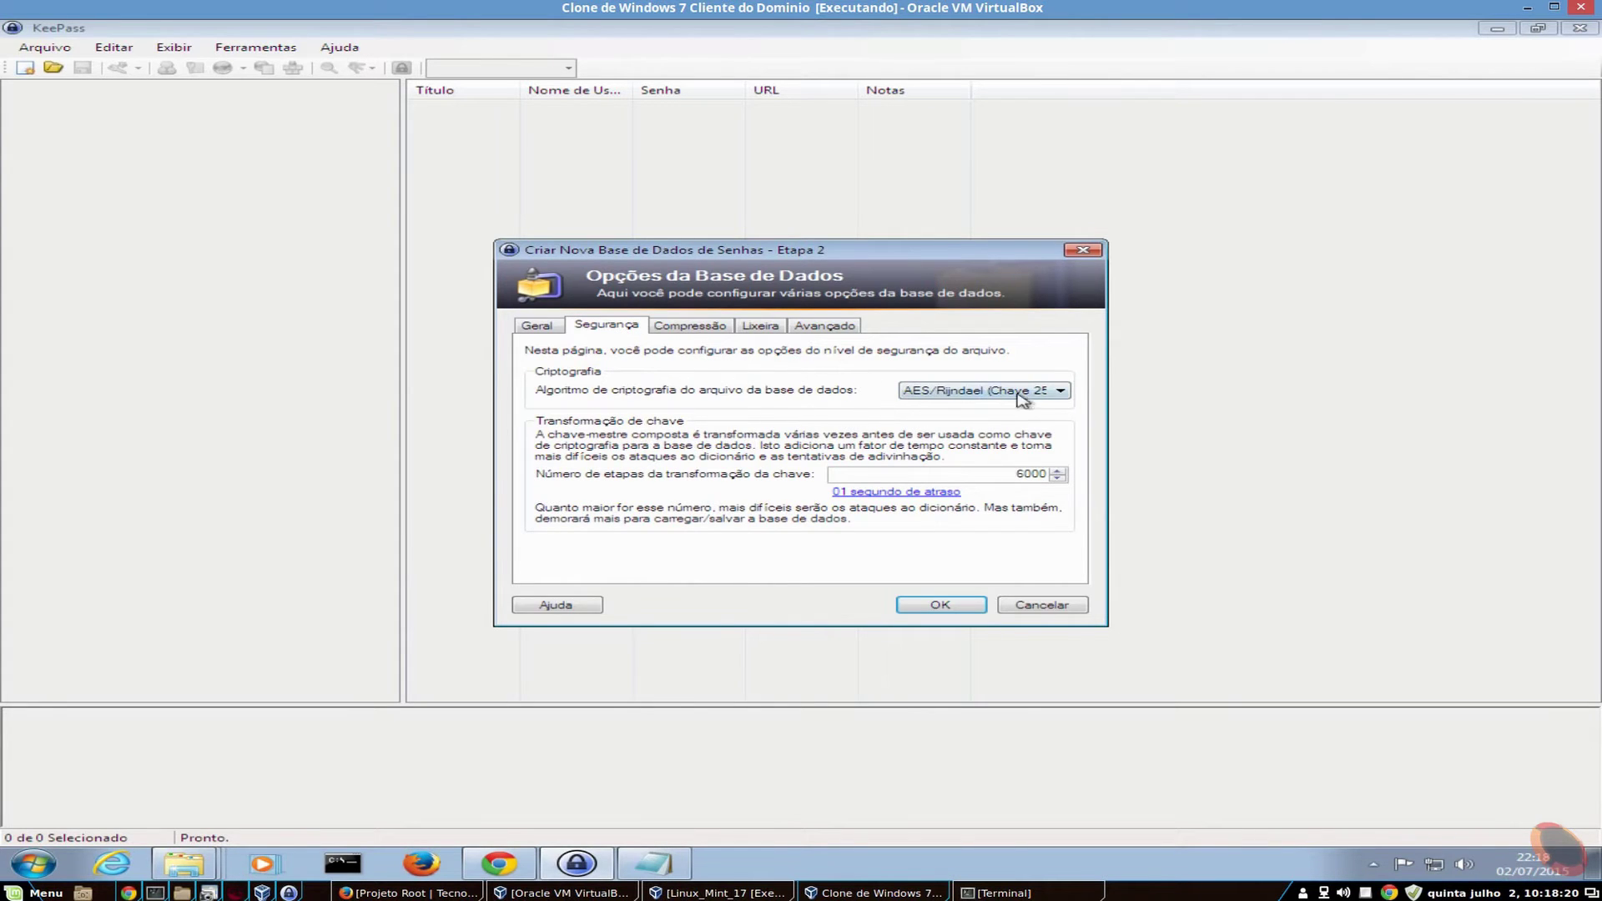
- Keep AES/Rijndael encryption and replace the 6000 key transformation rounds with 12000
{"action": "left_click", "coordinate": [1060, 392]}
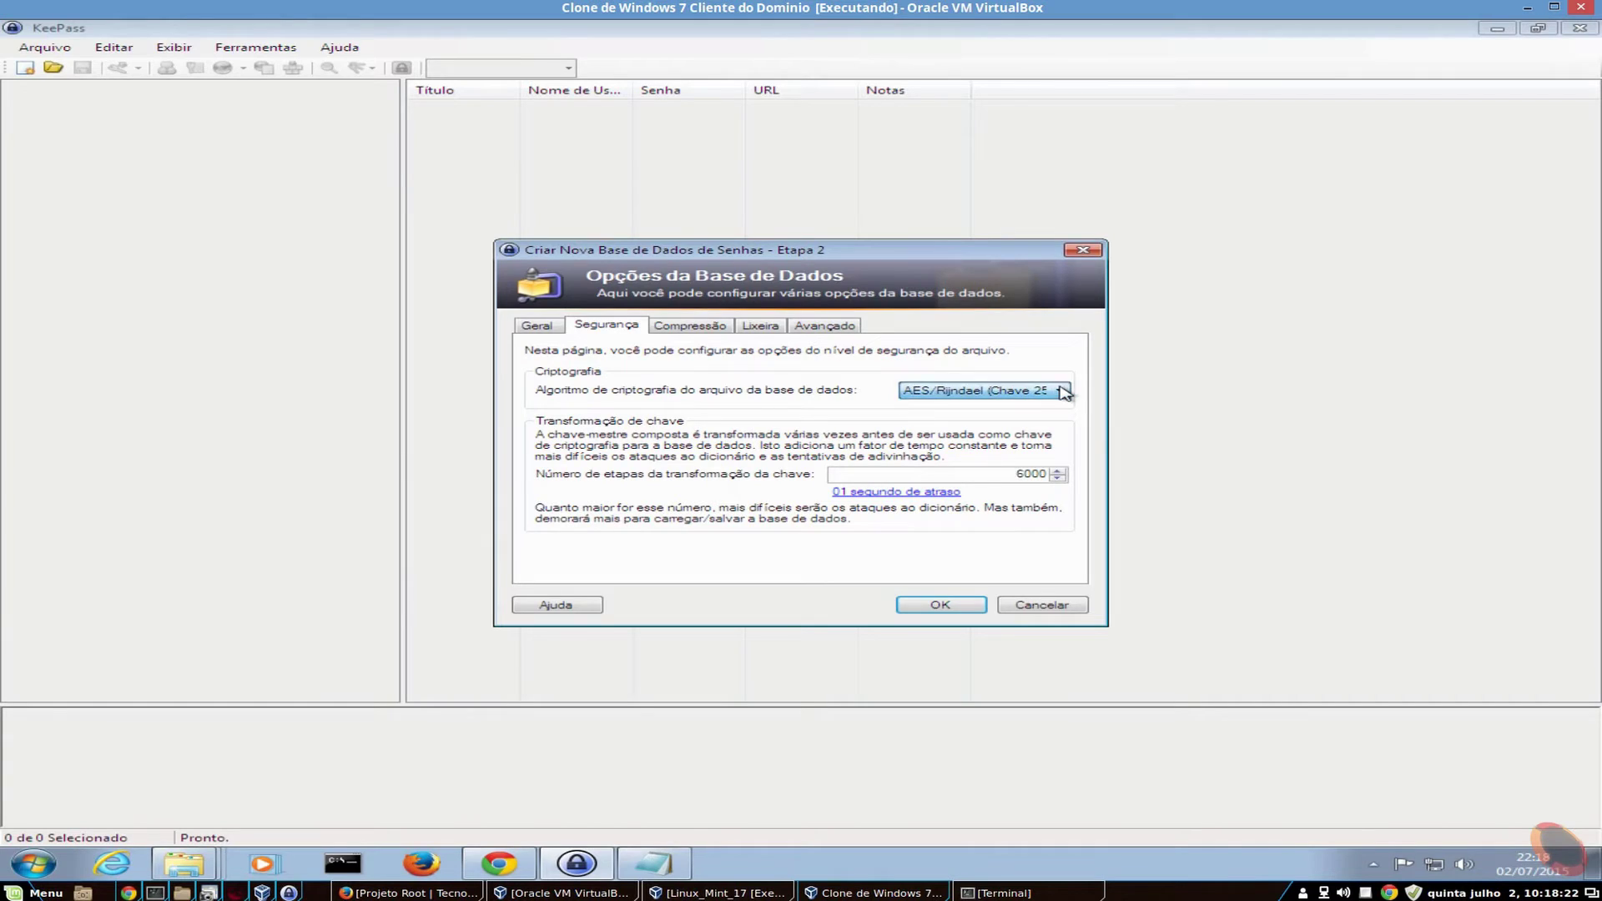
{"action": "left_click", "coordinate": [1067, 392]}
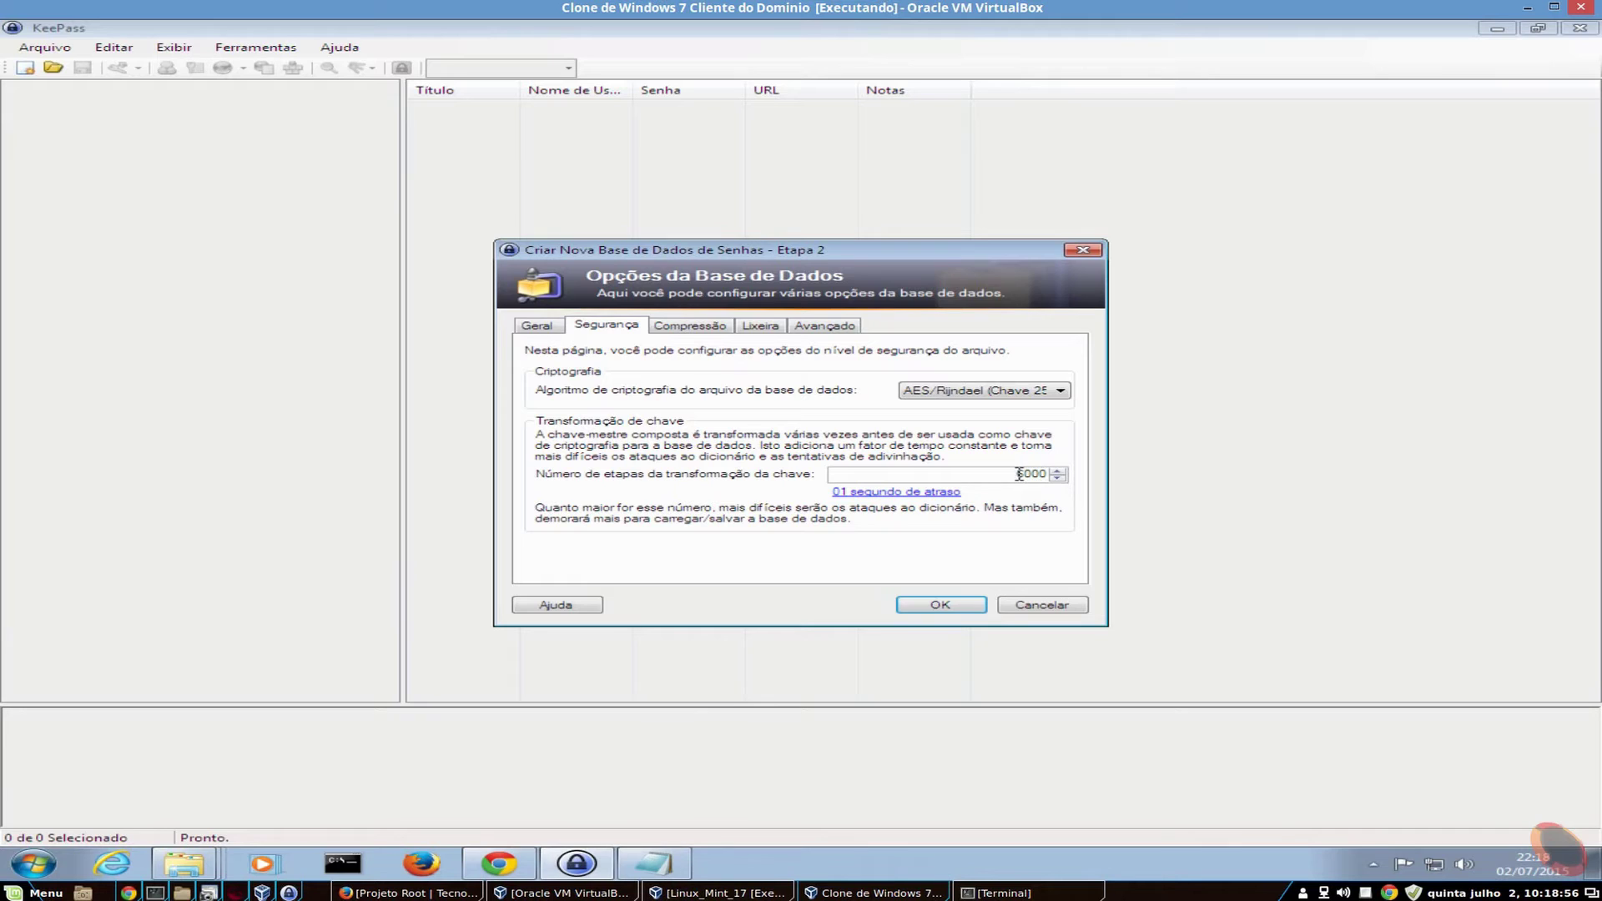
{"action": "left_click_drag", "start_coordinate": [1019, 474], "coordinate": [1048, 475]}
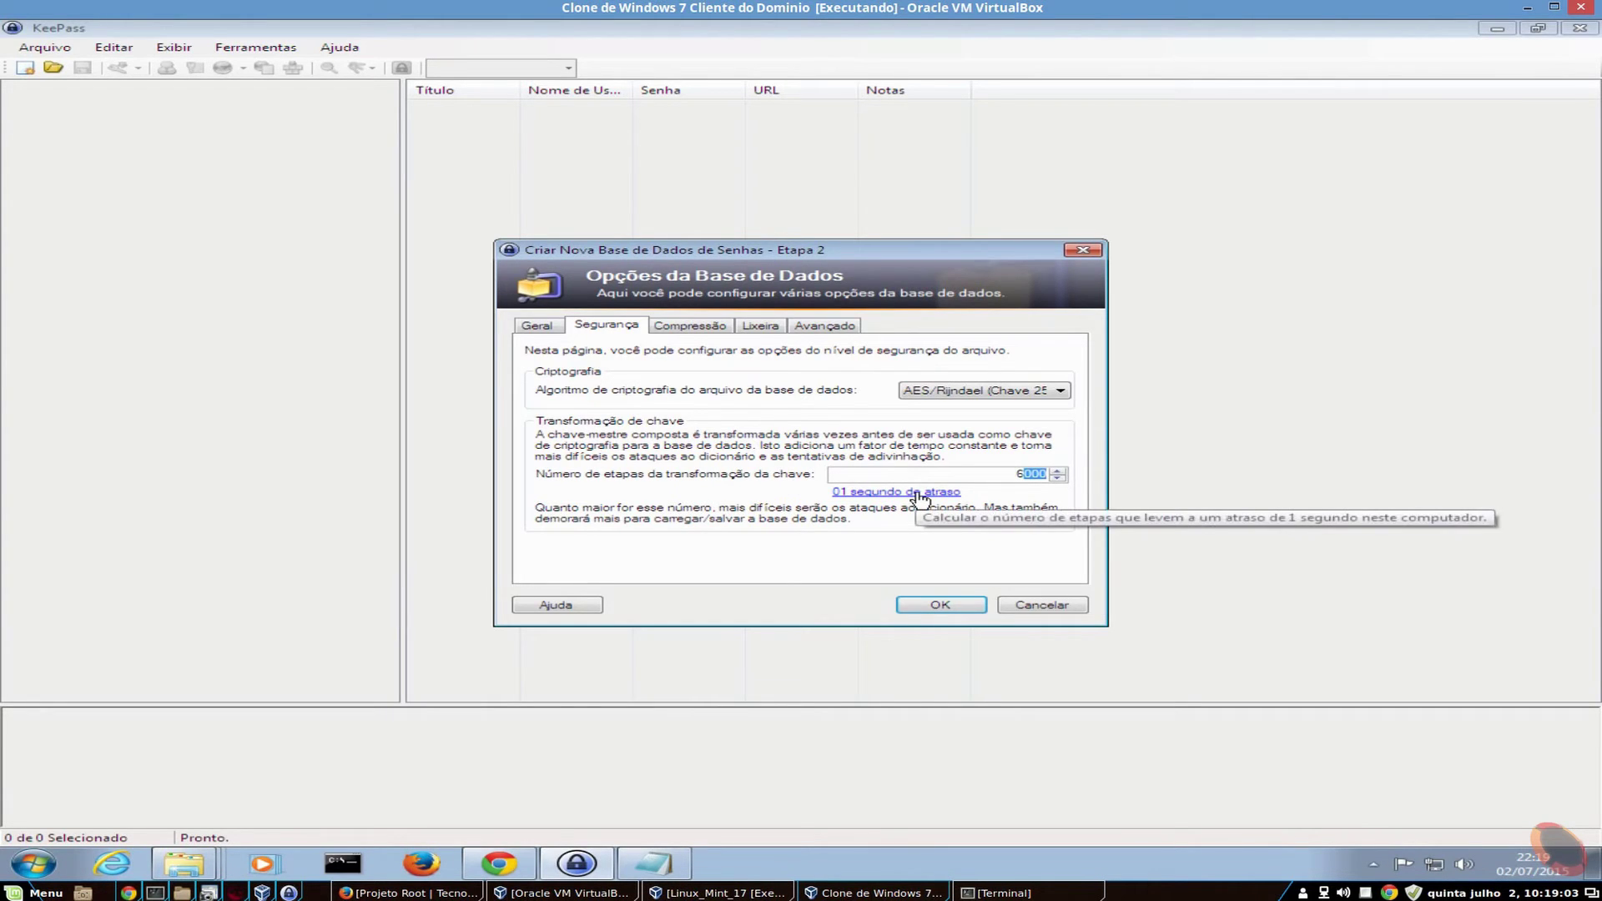
{"action": "left_click", "coordinate": [1023, 473]}
{"action": "key", "text": "BackSpace"}
{"action": "type", "text": "1"}
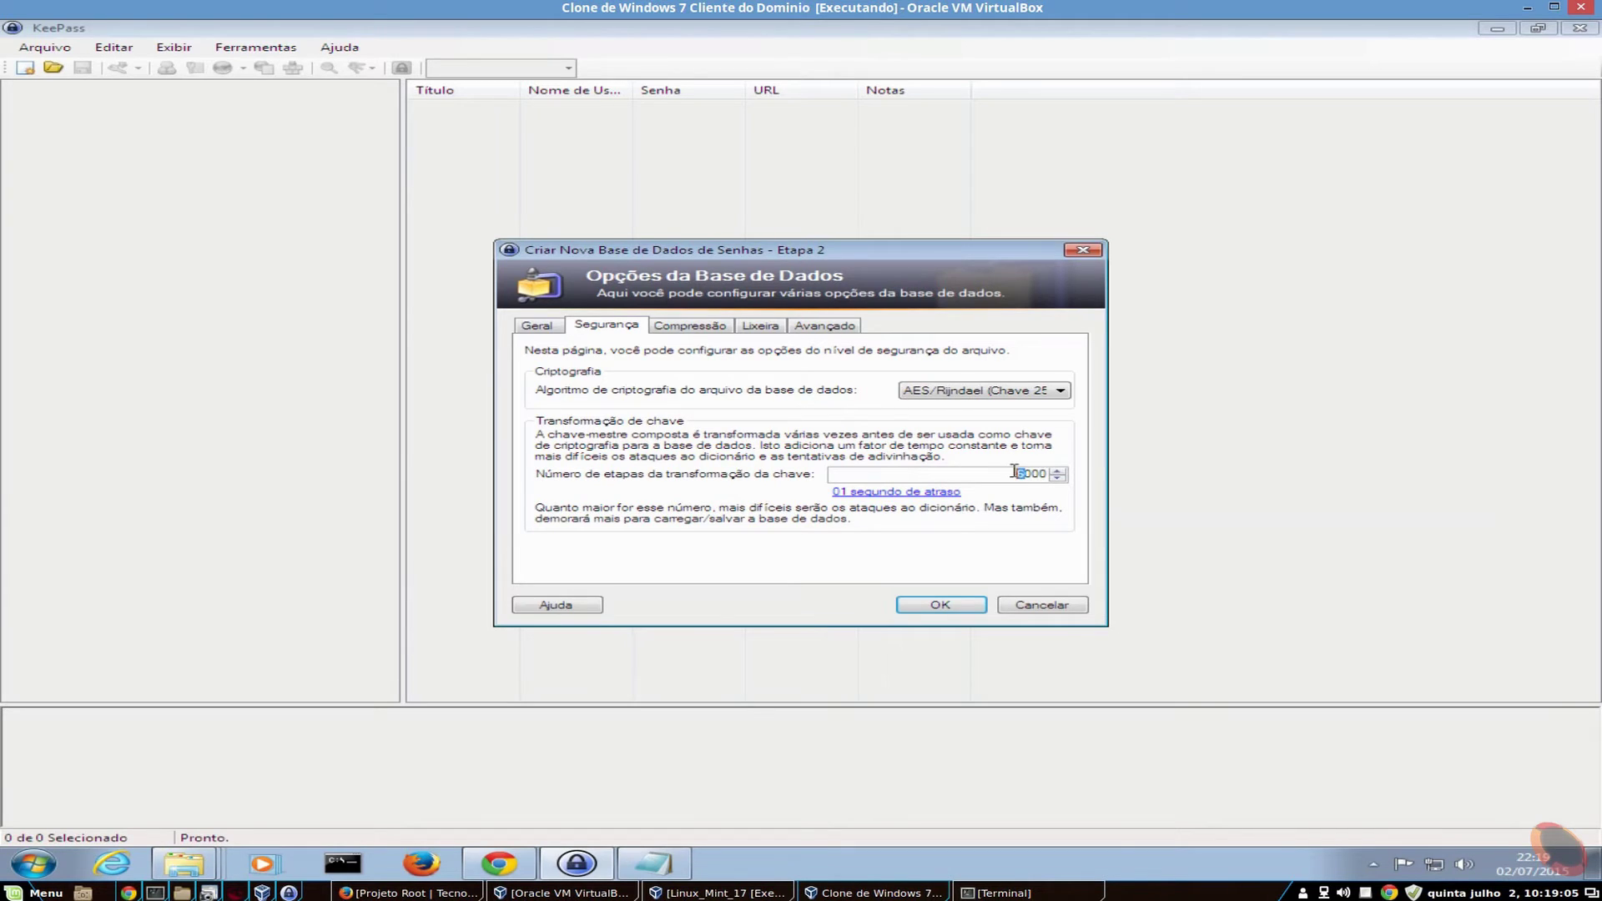
{"action": "type", "text": "2"}
- Compute 5212160 key transformation rounds for a one-second delay, then view the GZip compression settings
{"action": "left_click", "coordinate": [916, 473]}
{"action": "left_click", "coordinate": [931, 494]}
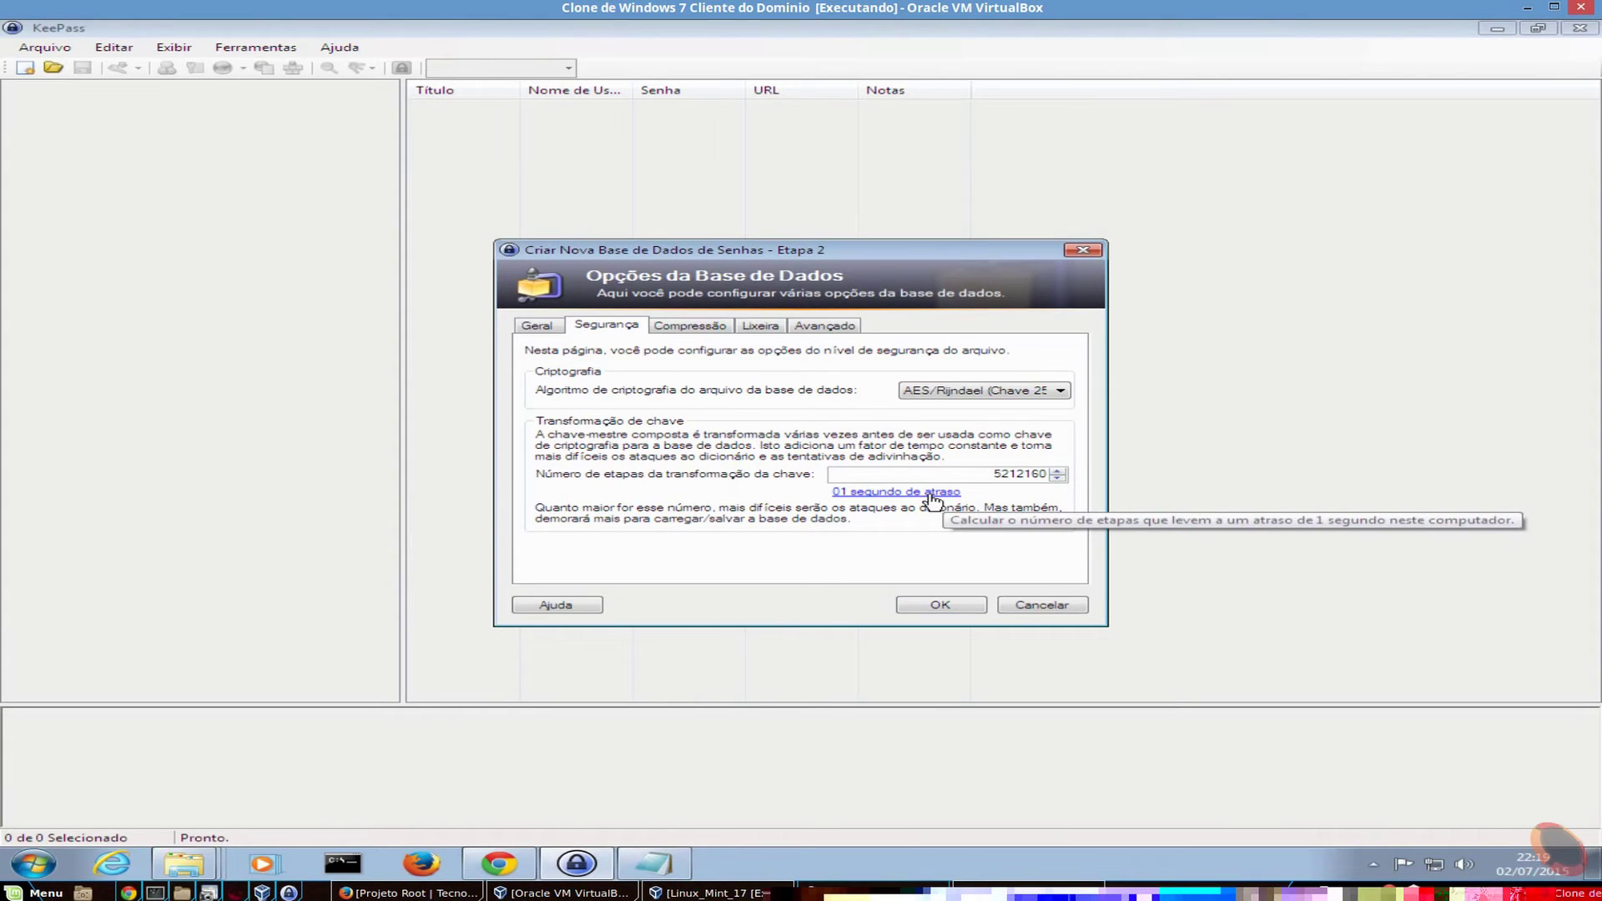
{"action": "left_click_drag", "start_coordinate": [1045, 474], "coordinate": [1008, 474]}
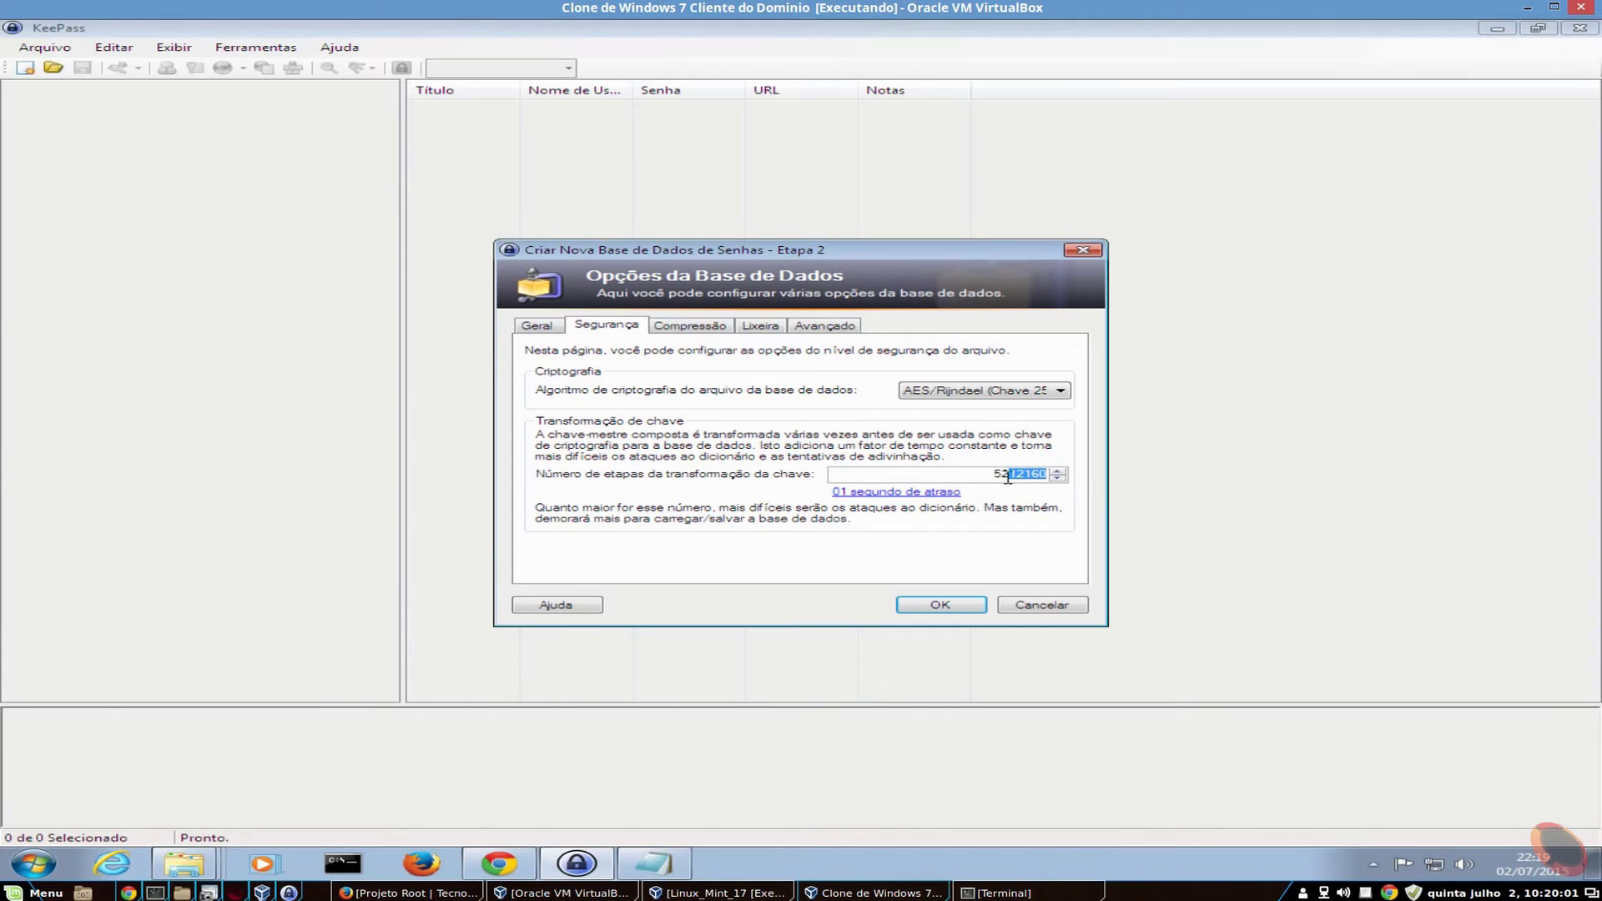
{"action": "left_click", "coordinate": [832, 486]}
{"action": "left_click", "coordinate": [702, 328]}
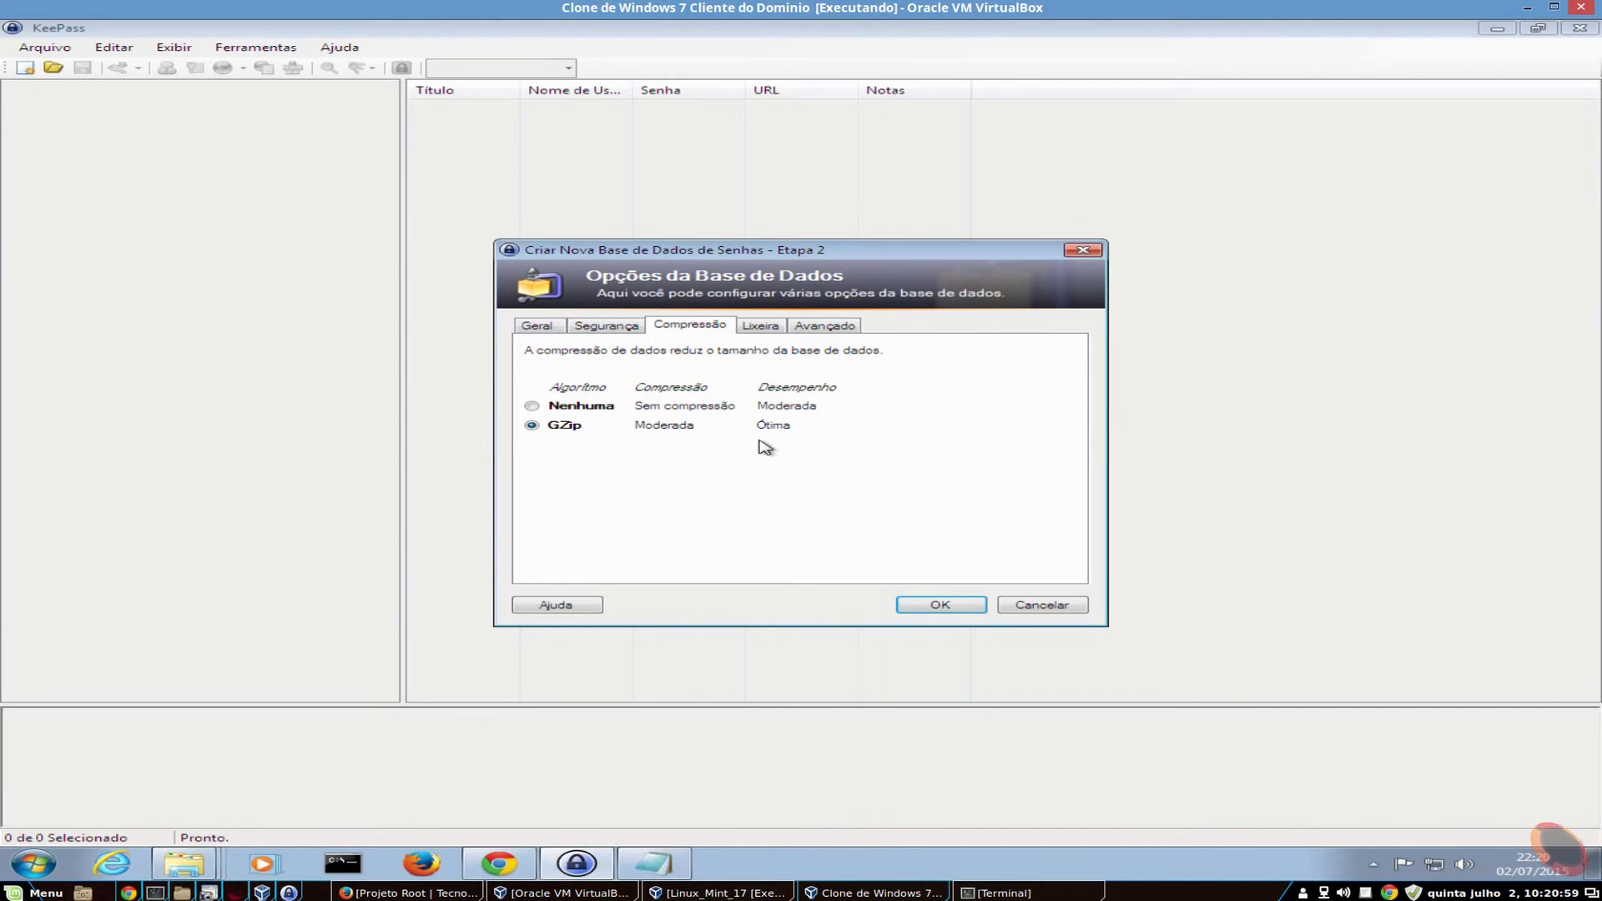
- Review the Lixeira and Avançado options, keep template group (Nenhum), and create Banco de Senhas.kdbx
{"action": "left_click", "coordinate": [760, 327]}
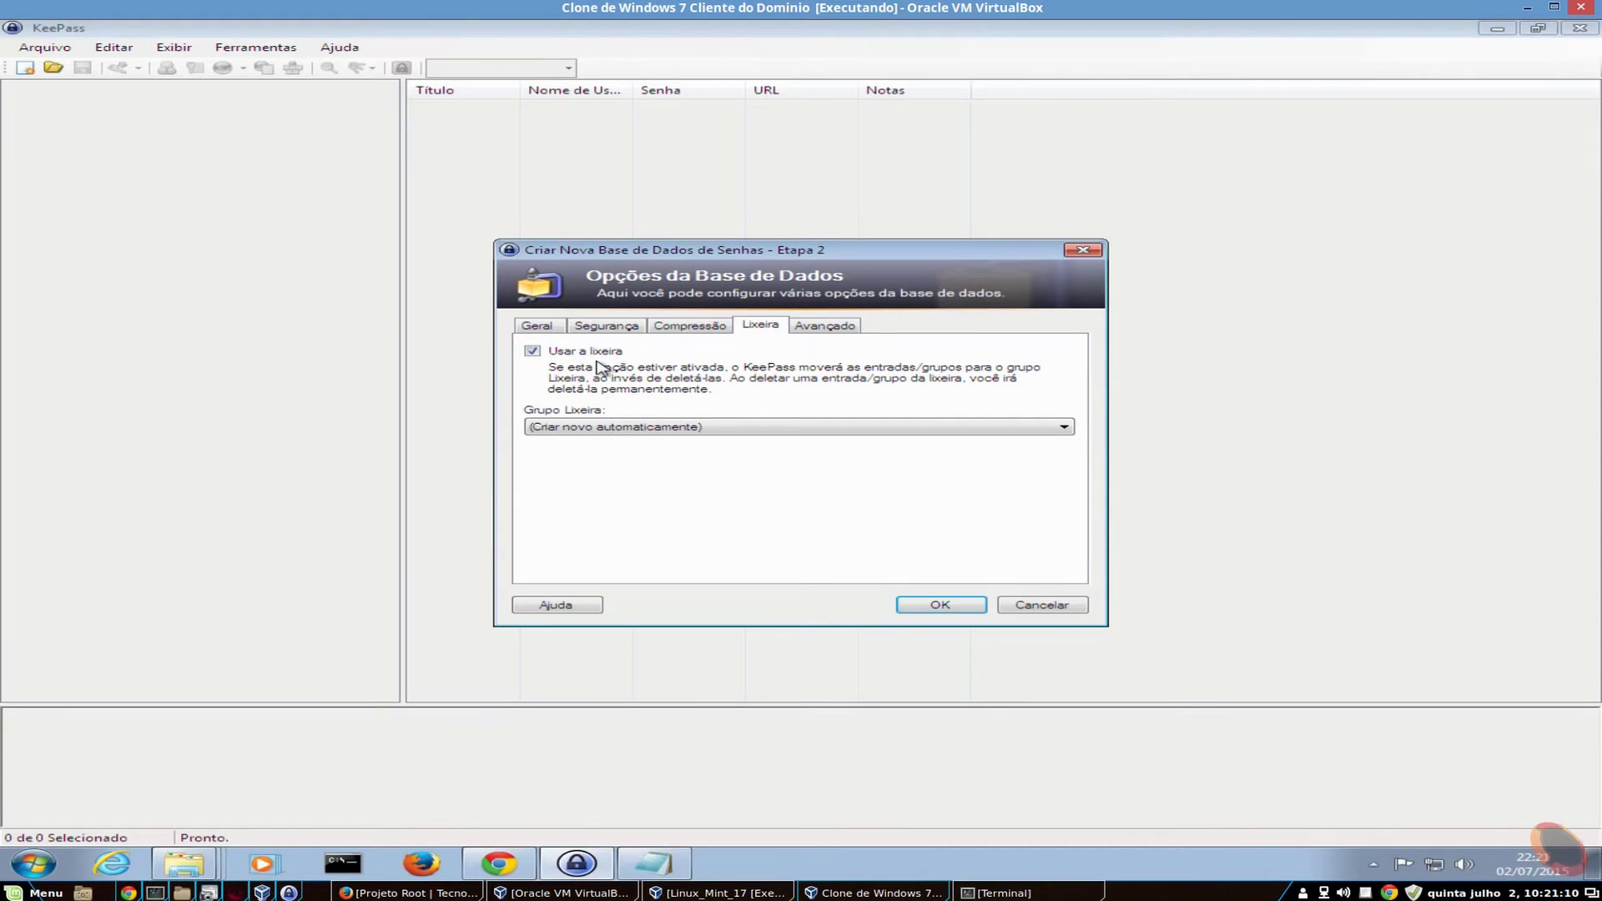
{"action": "left_click", "coordinate": [837, 333]}
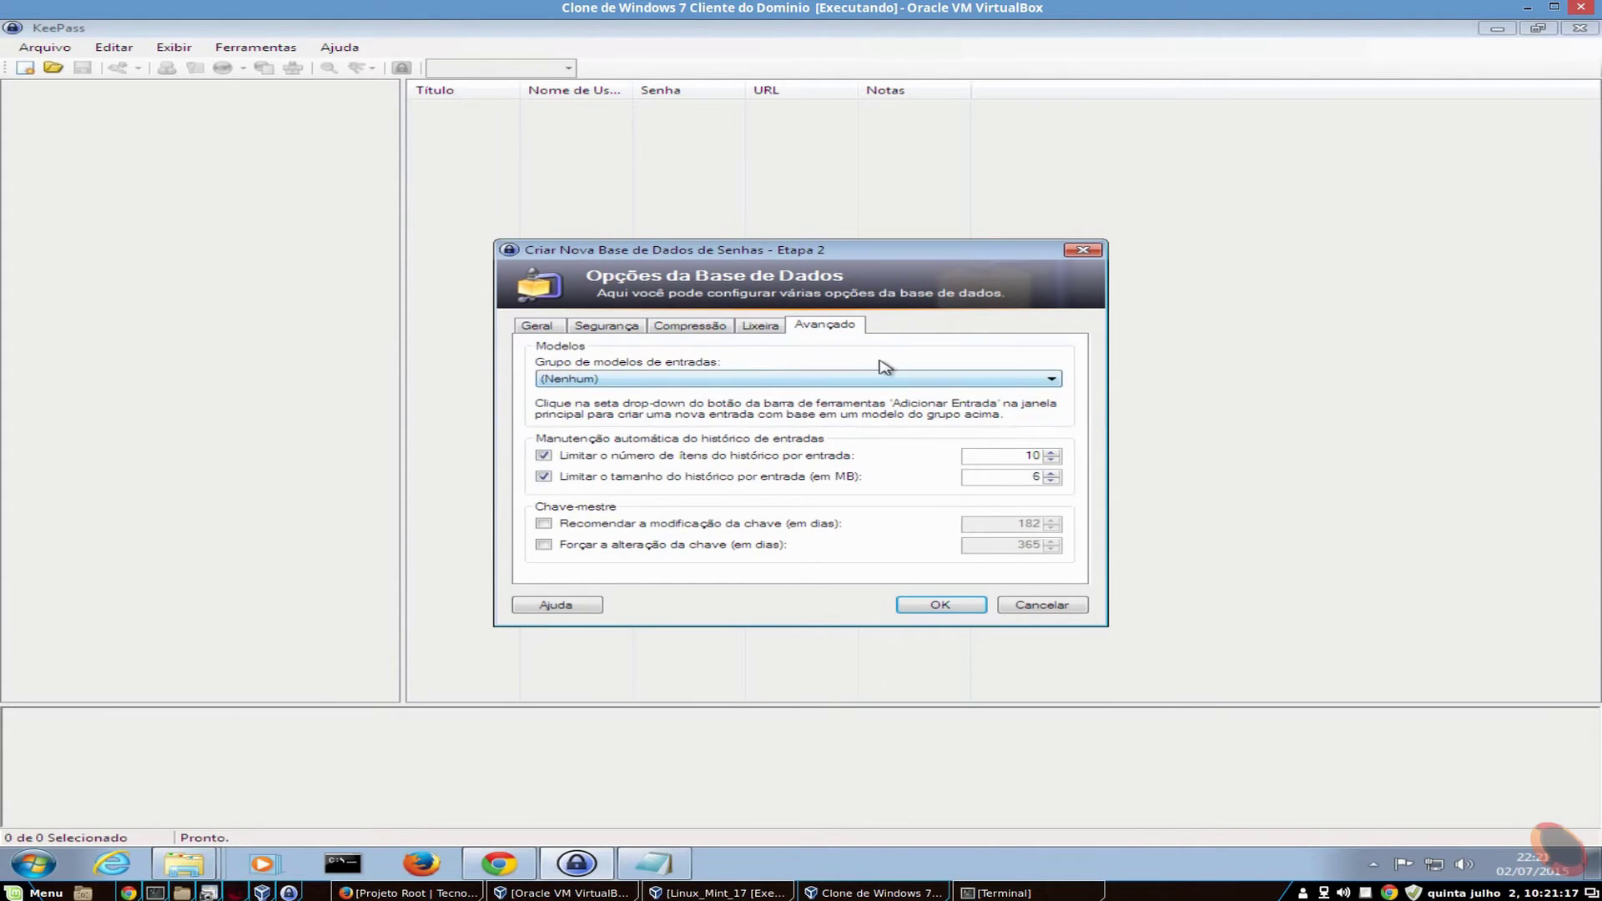
{"action": "left_click", "coordinate": [782, 380]}
{"action": "left_click", "coordinate": [780, 385]}
{"action": "left_click", "coordinate": [941, 605]}
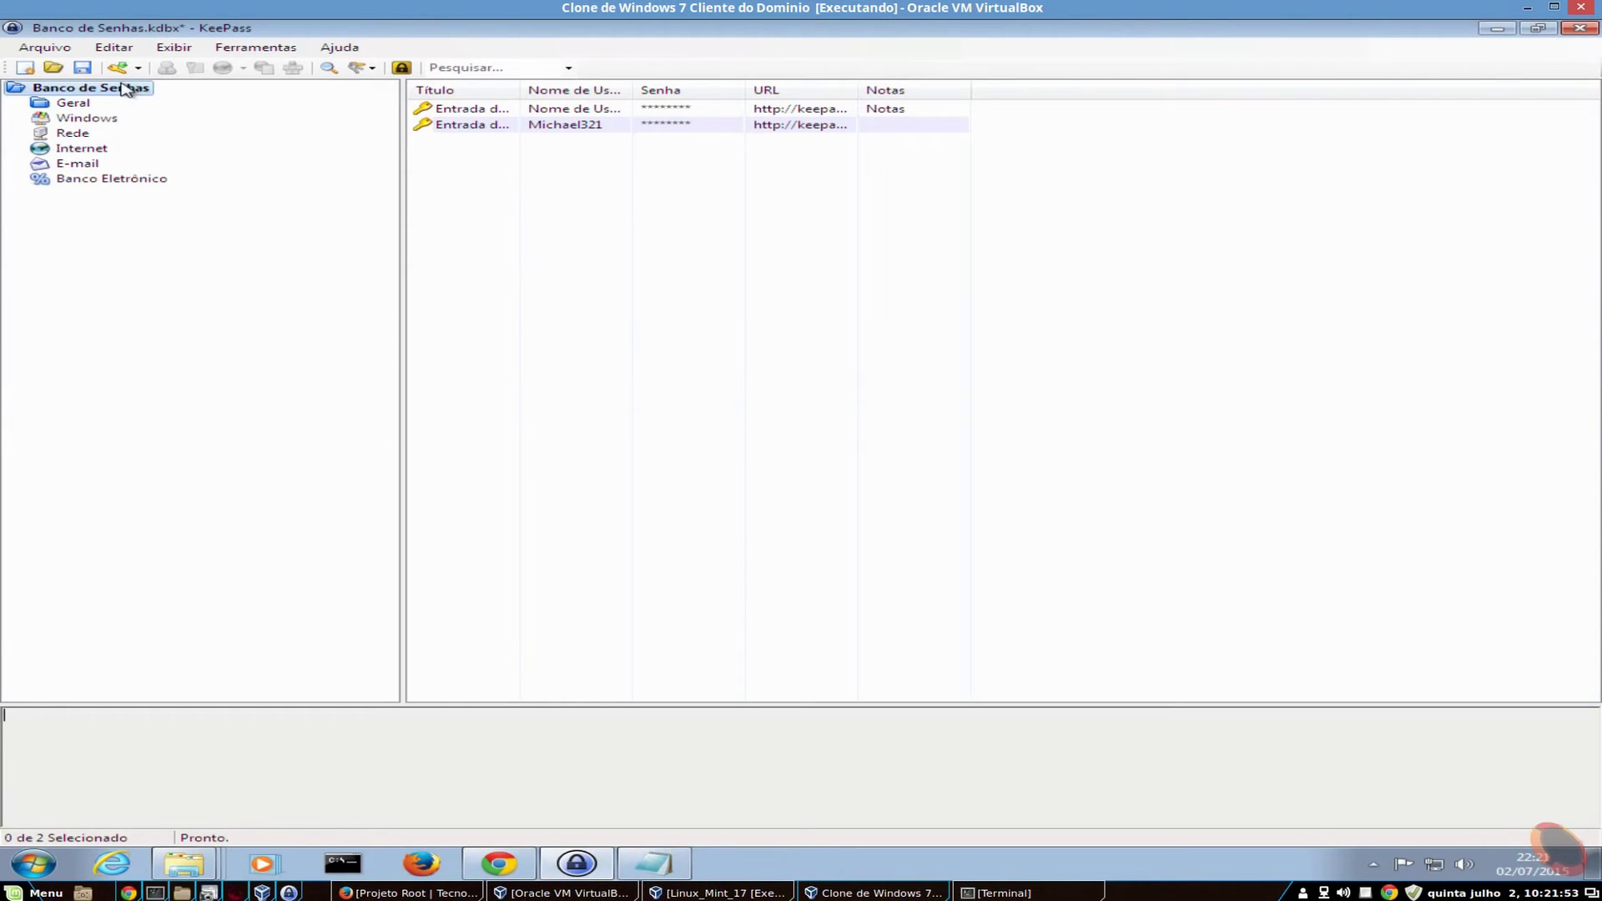
- Browse the Geral, Windows, Rede, Internet and Banco Eletrônico groups, then return to Banco de Senhas
{"action": "left_click", "coordinate": [68, 104]}
{"action": "left_click", "coordinate": [84, 118]}
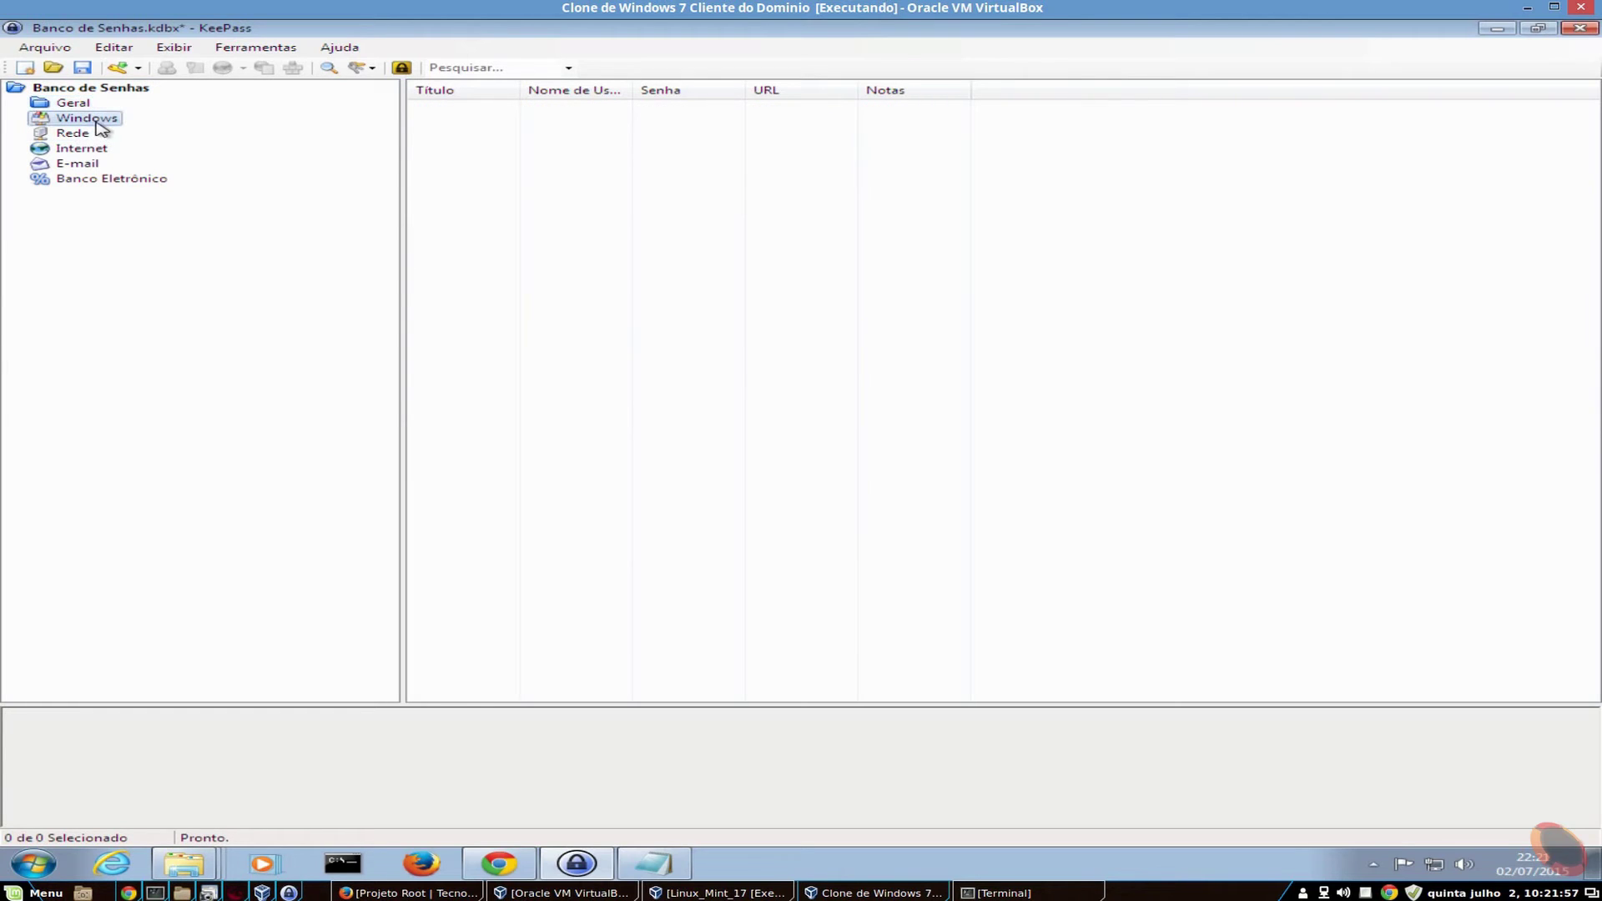
{"action": "left_click", "coordinate": [77, 133]}
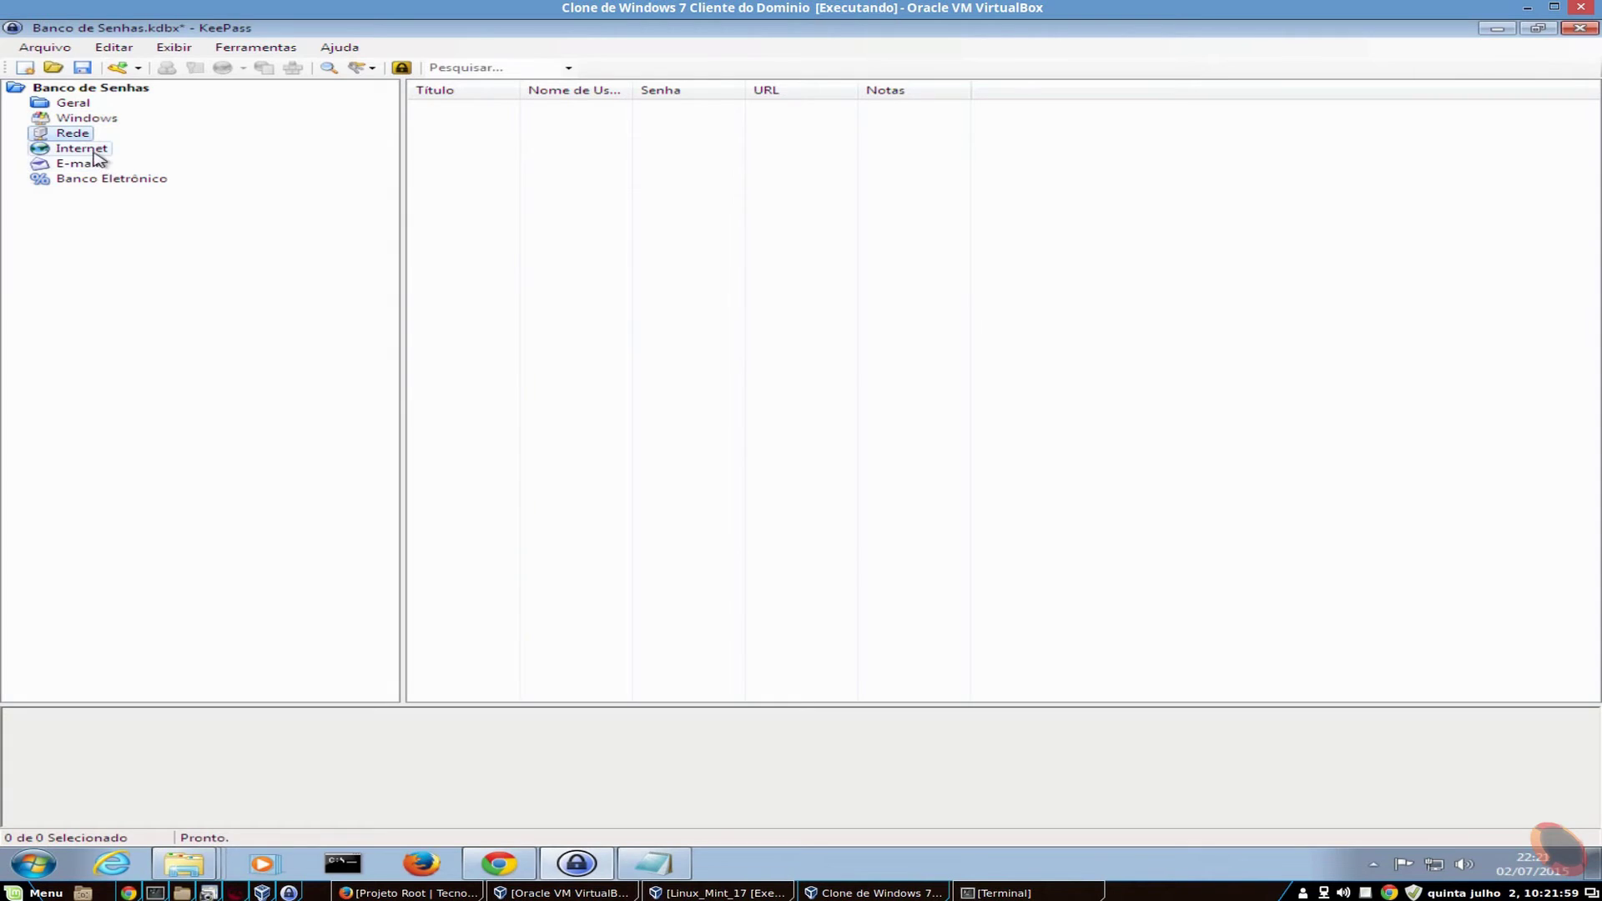
{"action": "left_click", "coordinate": [83, 148]}
{"action": "left_click", "coordinate": [129, 178]}
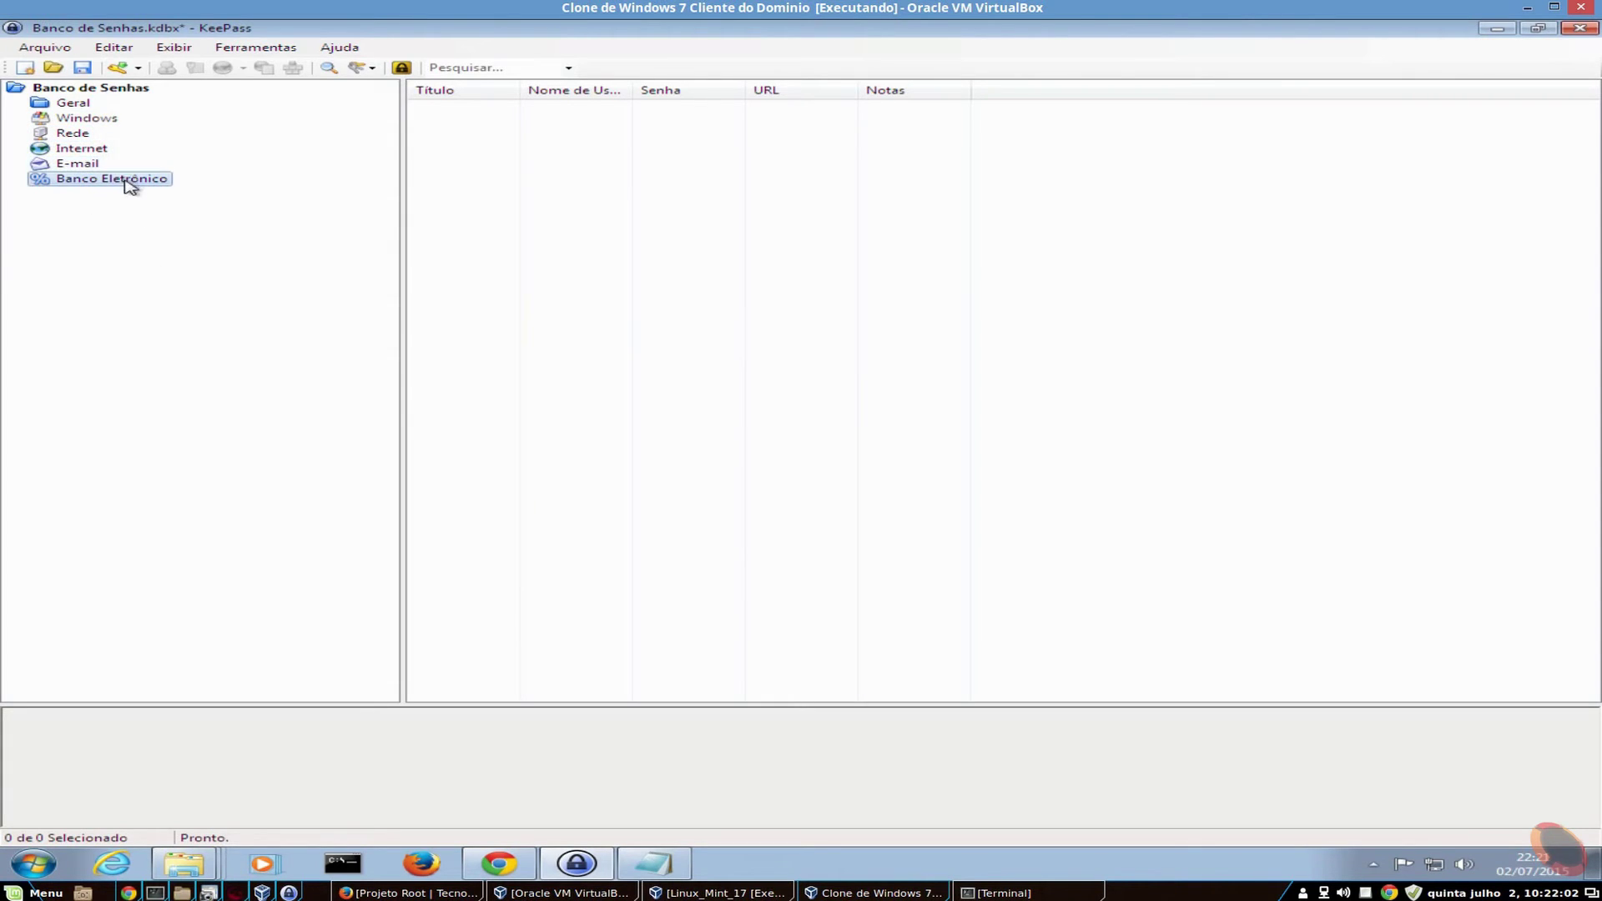
{"action": "left_click", "coordinate": [90, 87]}
- Widen the Título, Nome de Usuário, Senha and URL columns and open Entrada de Exemplo
{"action": "left_click_drag", "start_coordinate": [522, 89], "coordinate": [631, 88]}
{"action": "left_click_drag", "start_coordinate": [741, 89], "coordinate": [829, 79]}
{"action": "left_click_drag", "start_coordinate": [937, 90], "coordinate": [968, 85]}
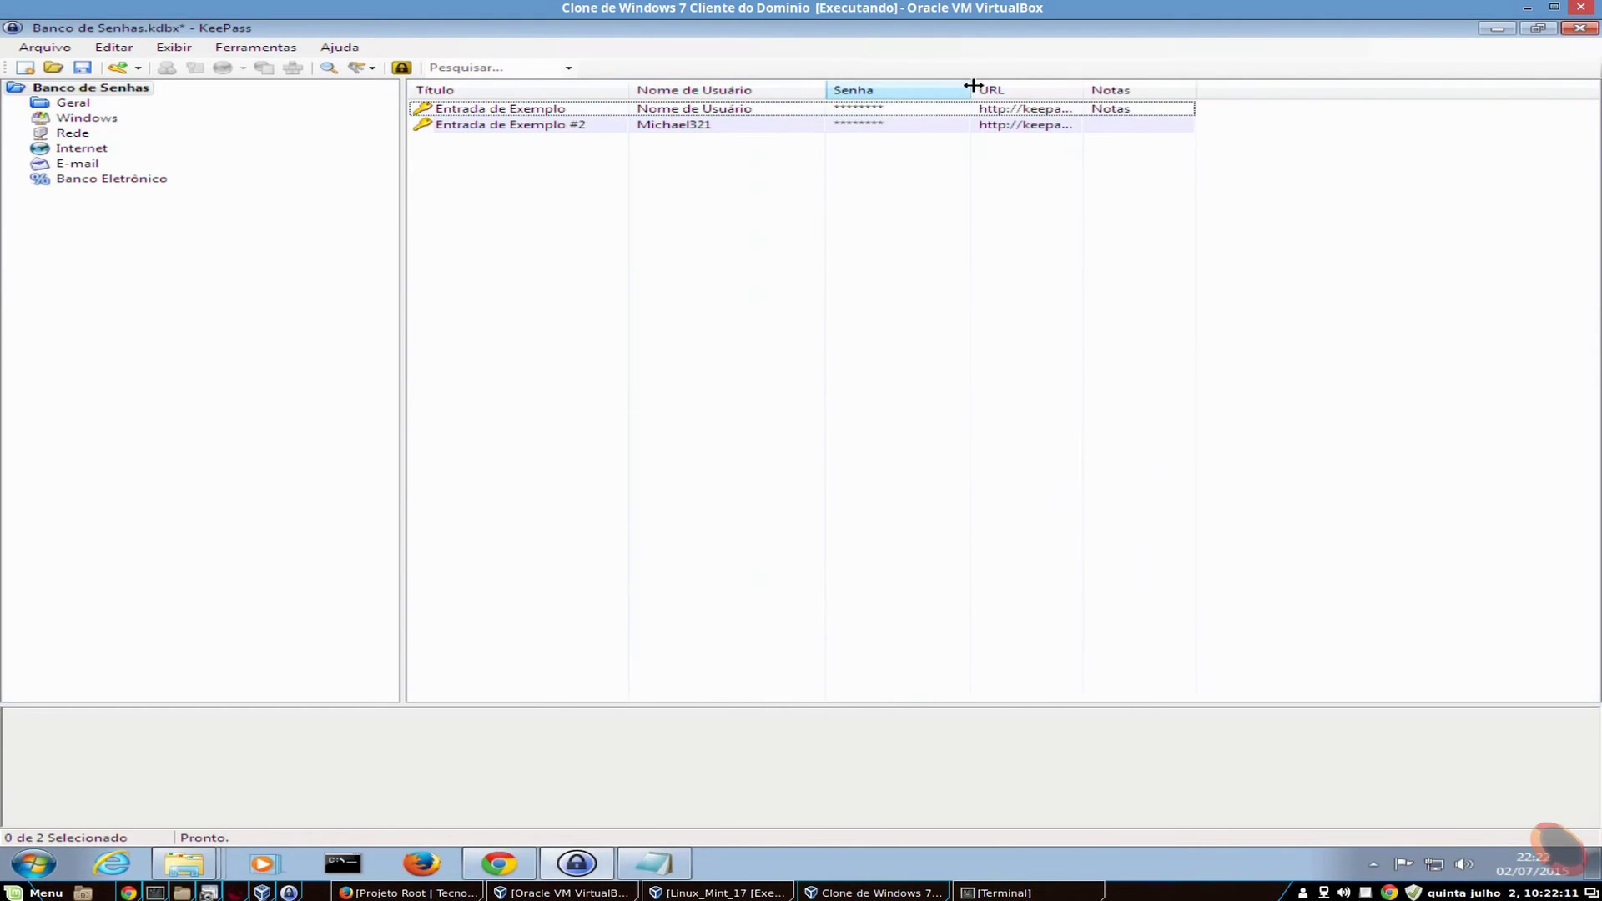
{"action": "left_click_drag", "start_coordinate": [1081, 89], "coordinate": [1318, 90]}
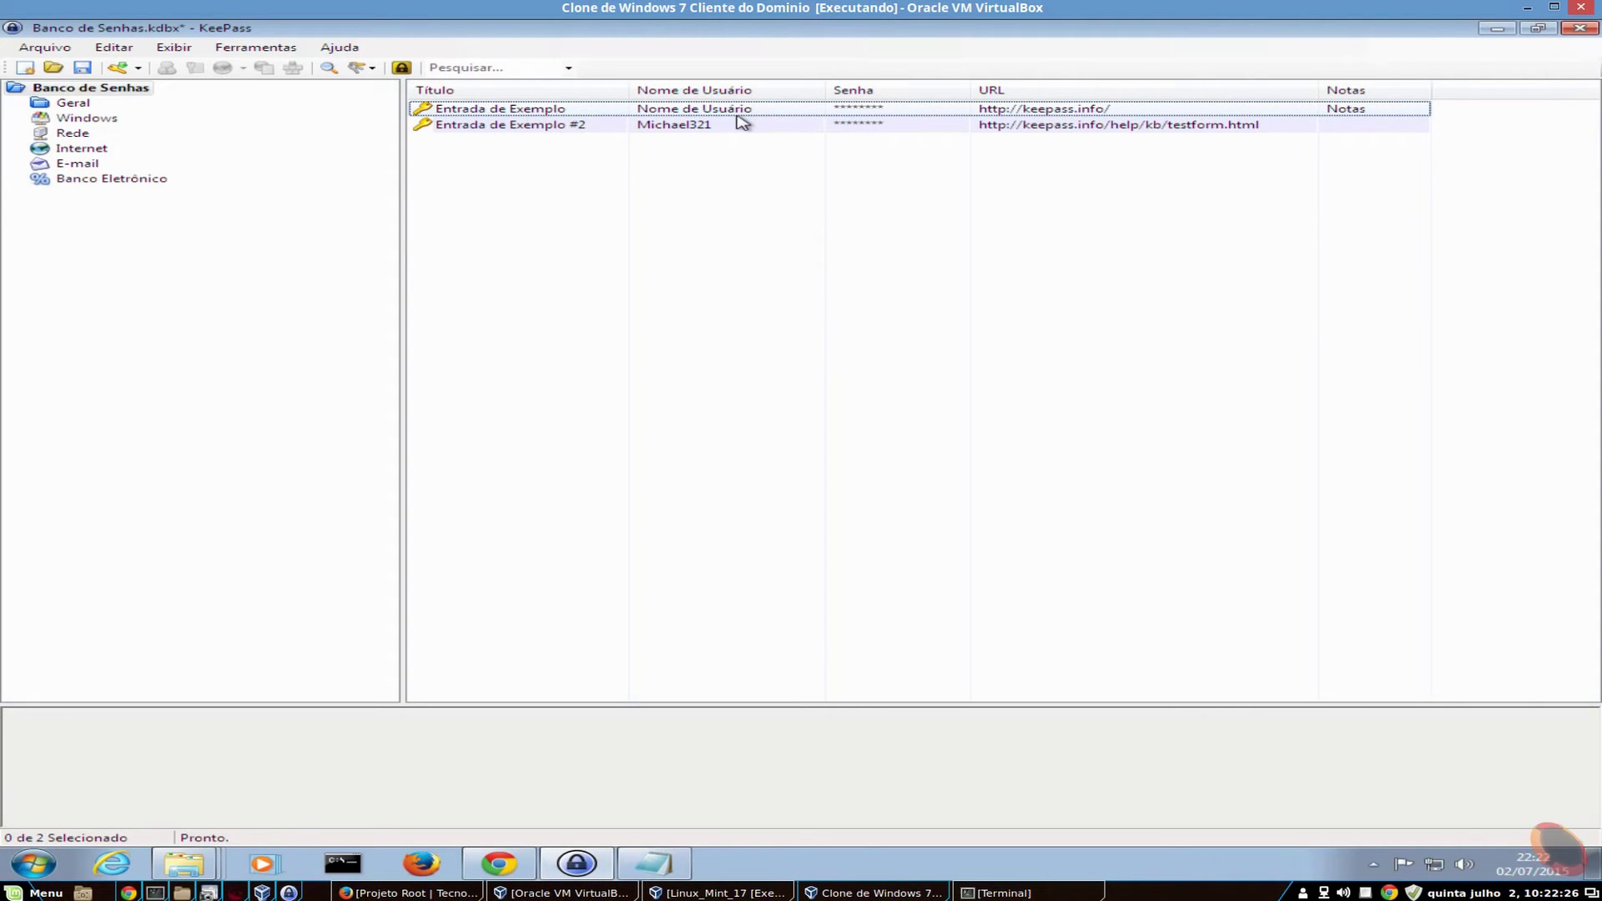
{"action": "double_click", "coordinate": [543, 115]}
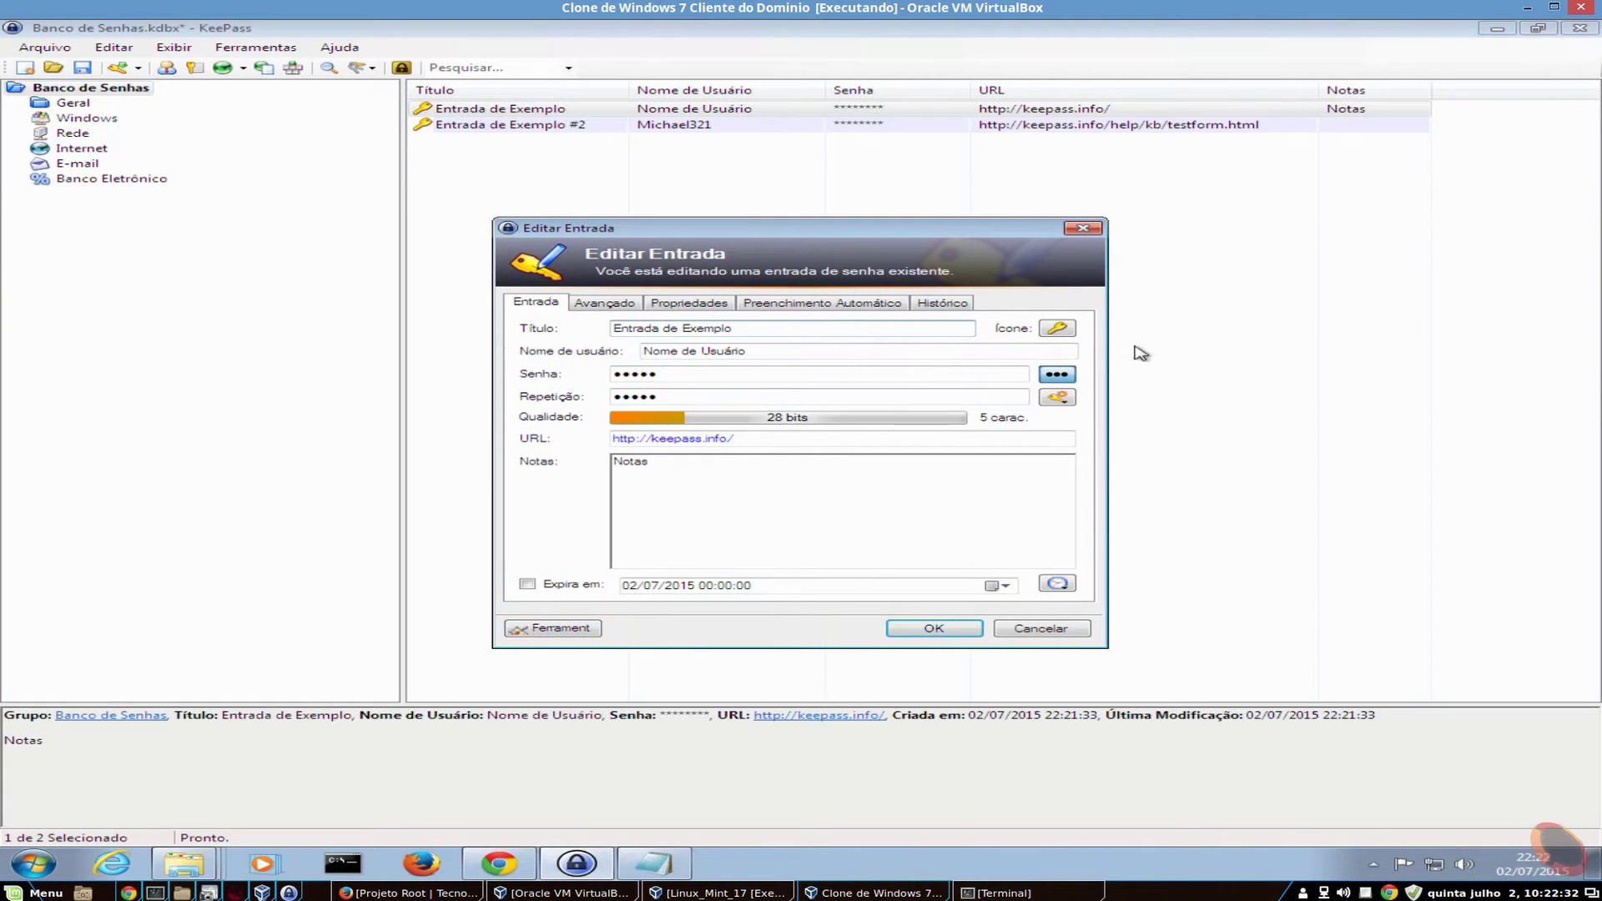
- Look through the Avançado, Propriedades, Auto-Digitação and Histórico tabs of Entrada de Exemplo and return to Entrada
{"action": "left_click", "coordinate": [601, 307]}
{"action": "left_click", "coordinate": [697, 308]}
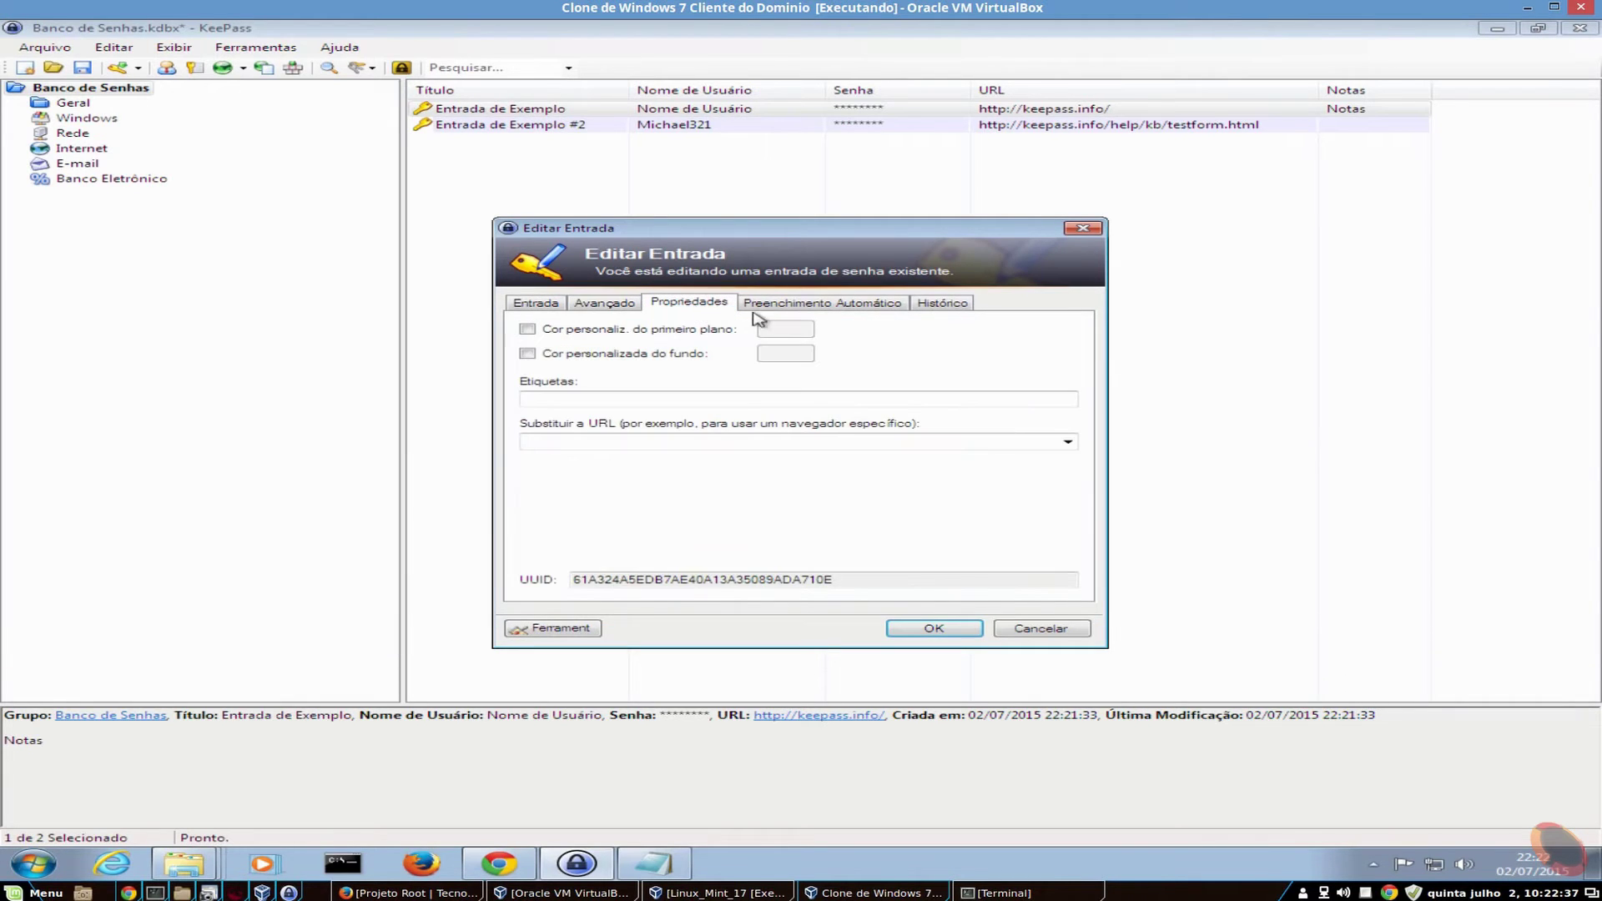
{"action": "left_click", "coordinate": [835, 306]}
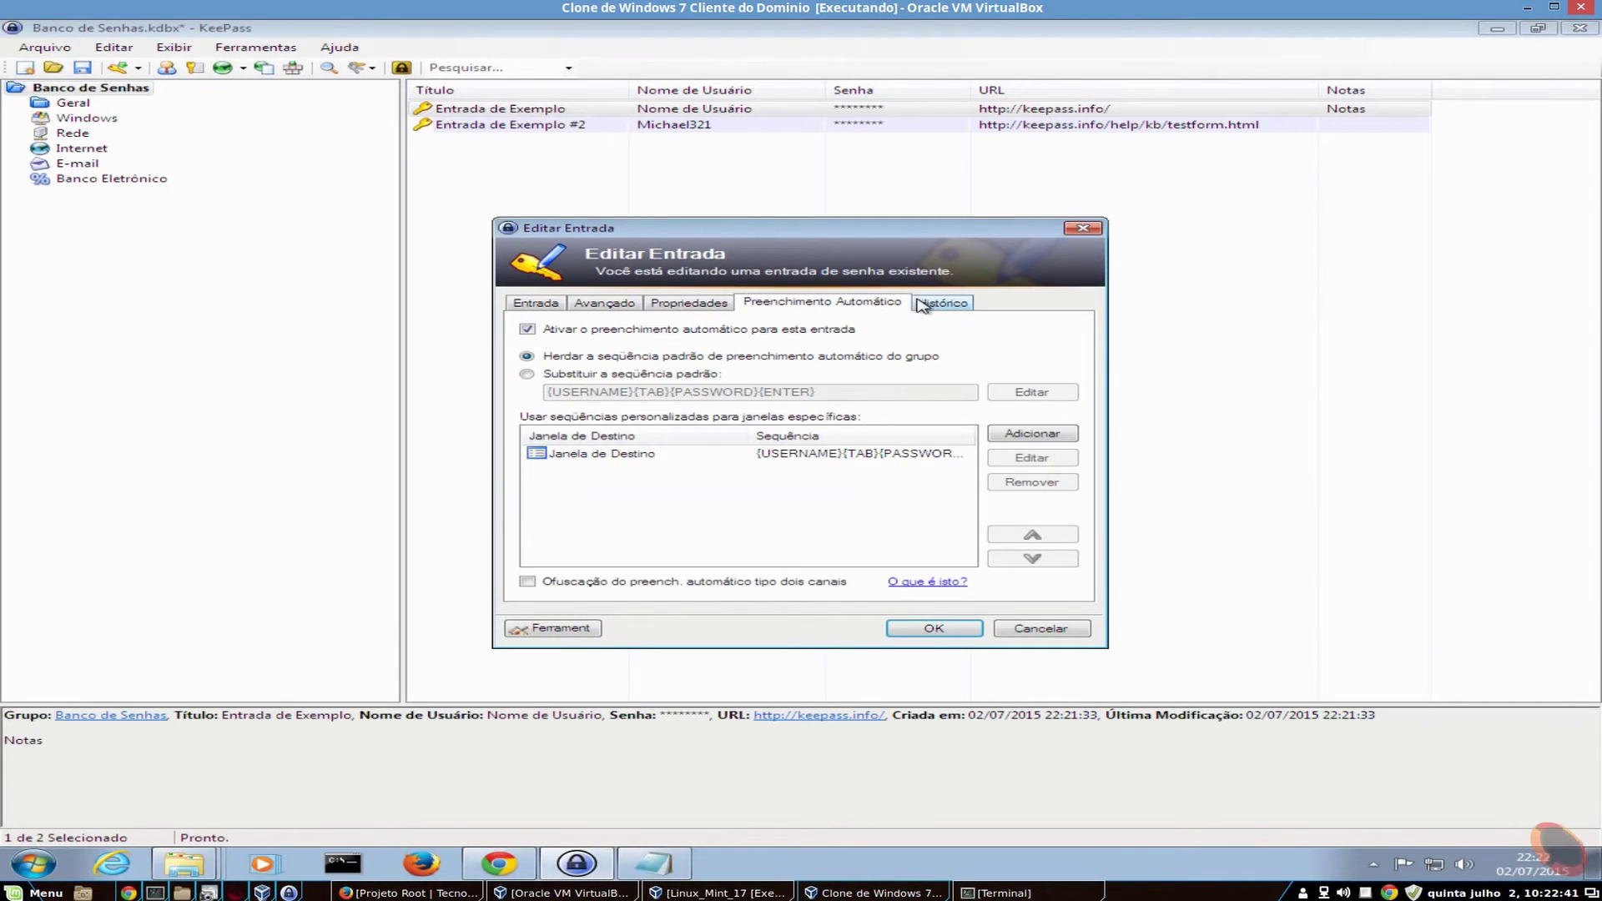
{"action": "left_click", "coordinate": [935, 303]}
{"action": "left_click", "coordinate": [761, 305]}
{"action": "left_click", "coordinate": [671, 305]}
{"action": "left_click", "coordinate": [630, 306]}
{"action": "left_click", "coordinate": [536, 305]}
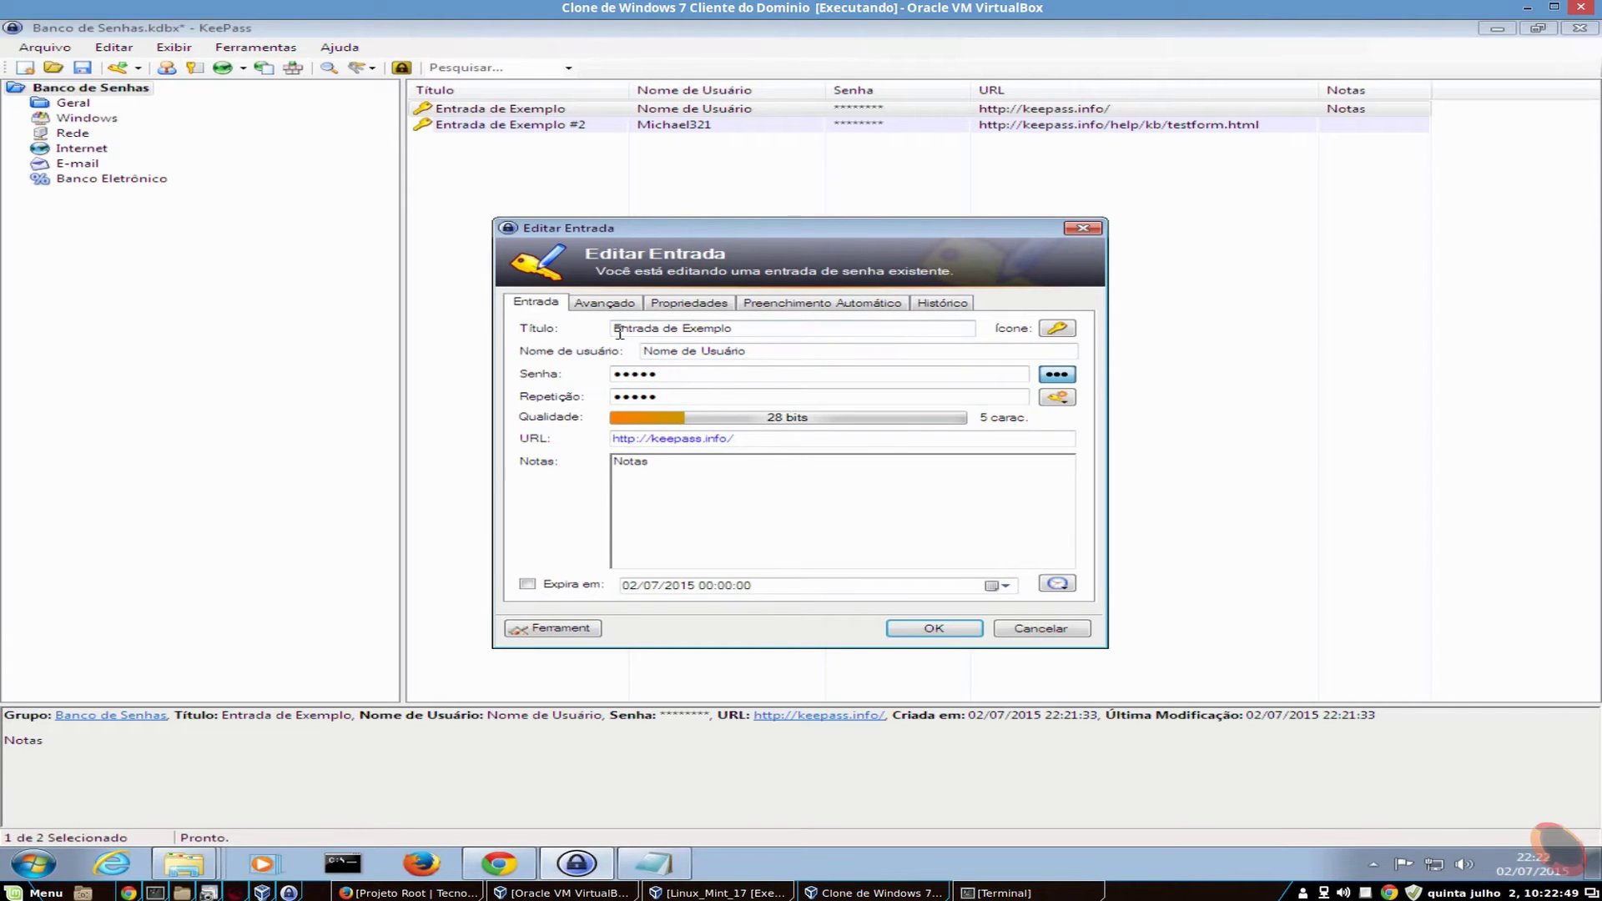
- Inspect the user name, revealed password and URL, then cancel the edit without changes
{"action": "left_click_drag", "start_coordinate": [779, 353], "coordinate": [641, 353]}
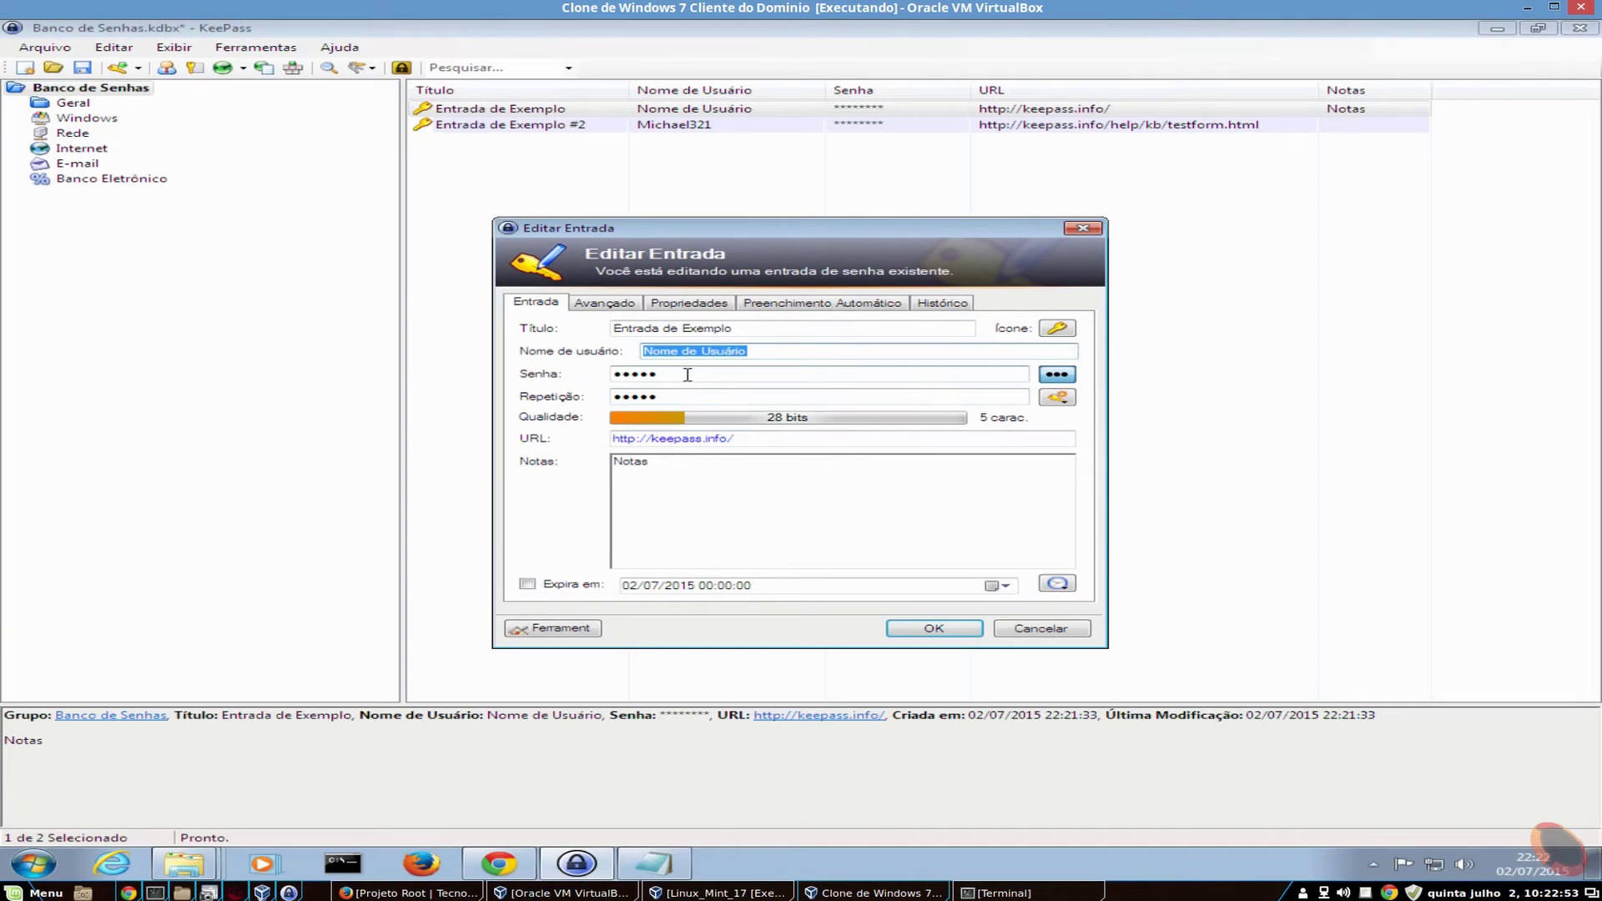
{"action": "left_click", "coordinate": [1061, 378]}
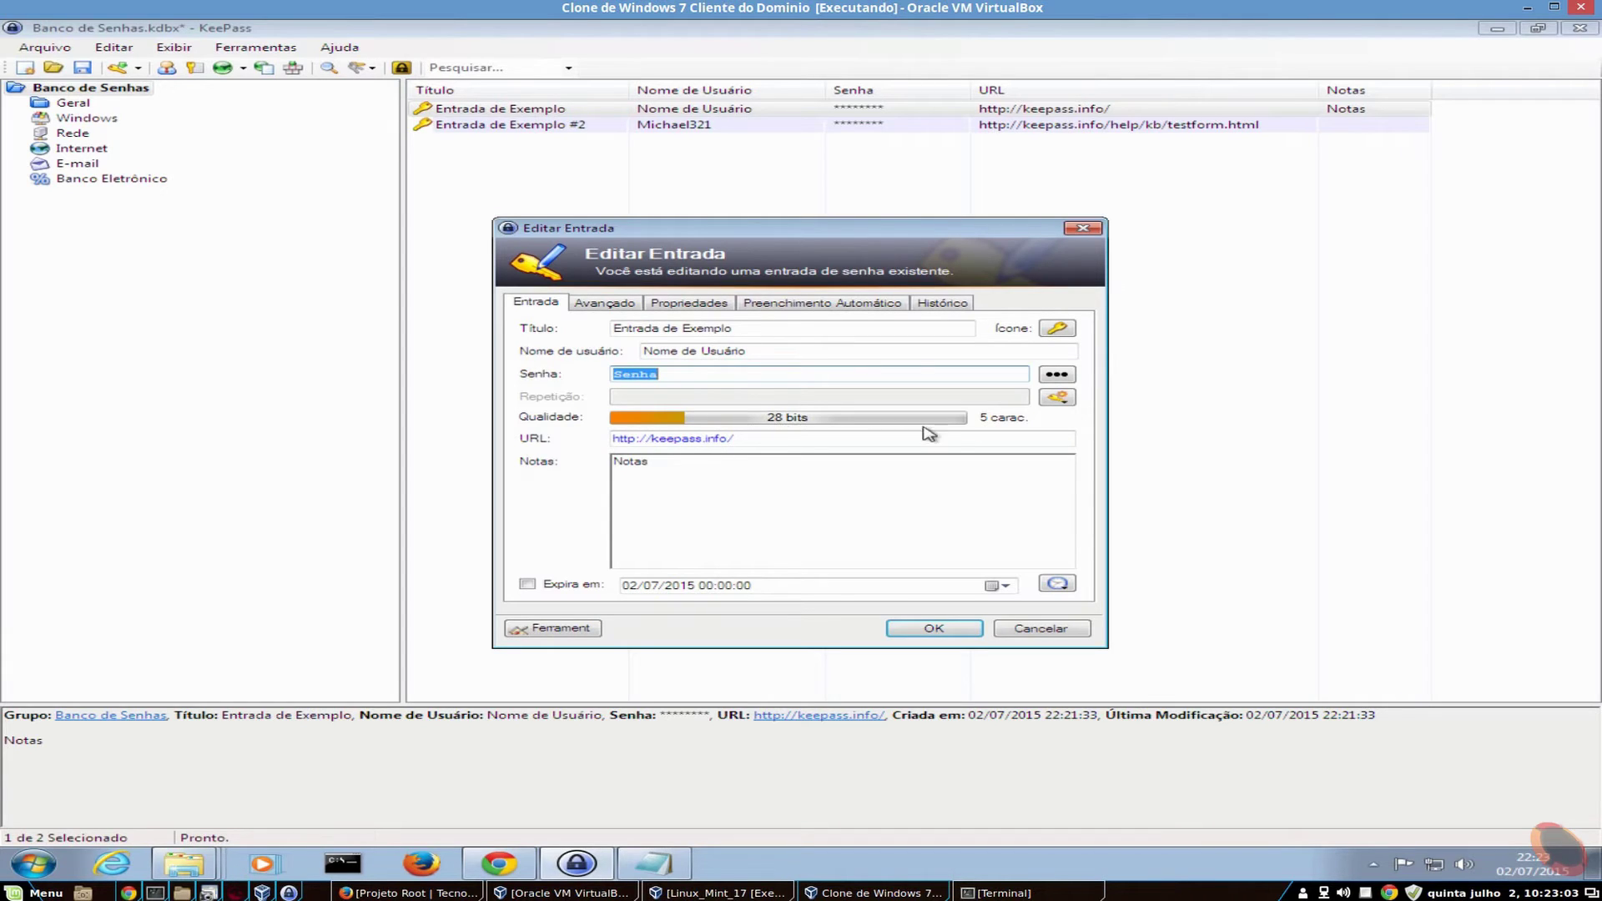
{"action": "left_click", "coordinate": [623, 378]}
{"action": "left_click_drag", "start_coordinate": [739, 438], "coordinate": [574, 470]}
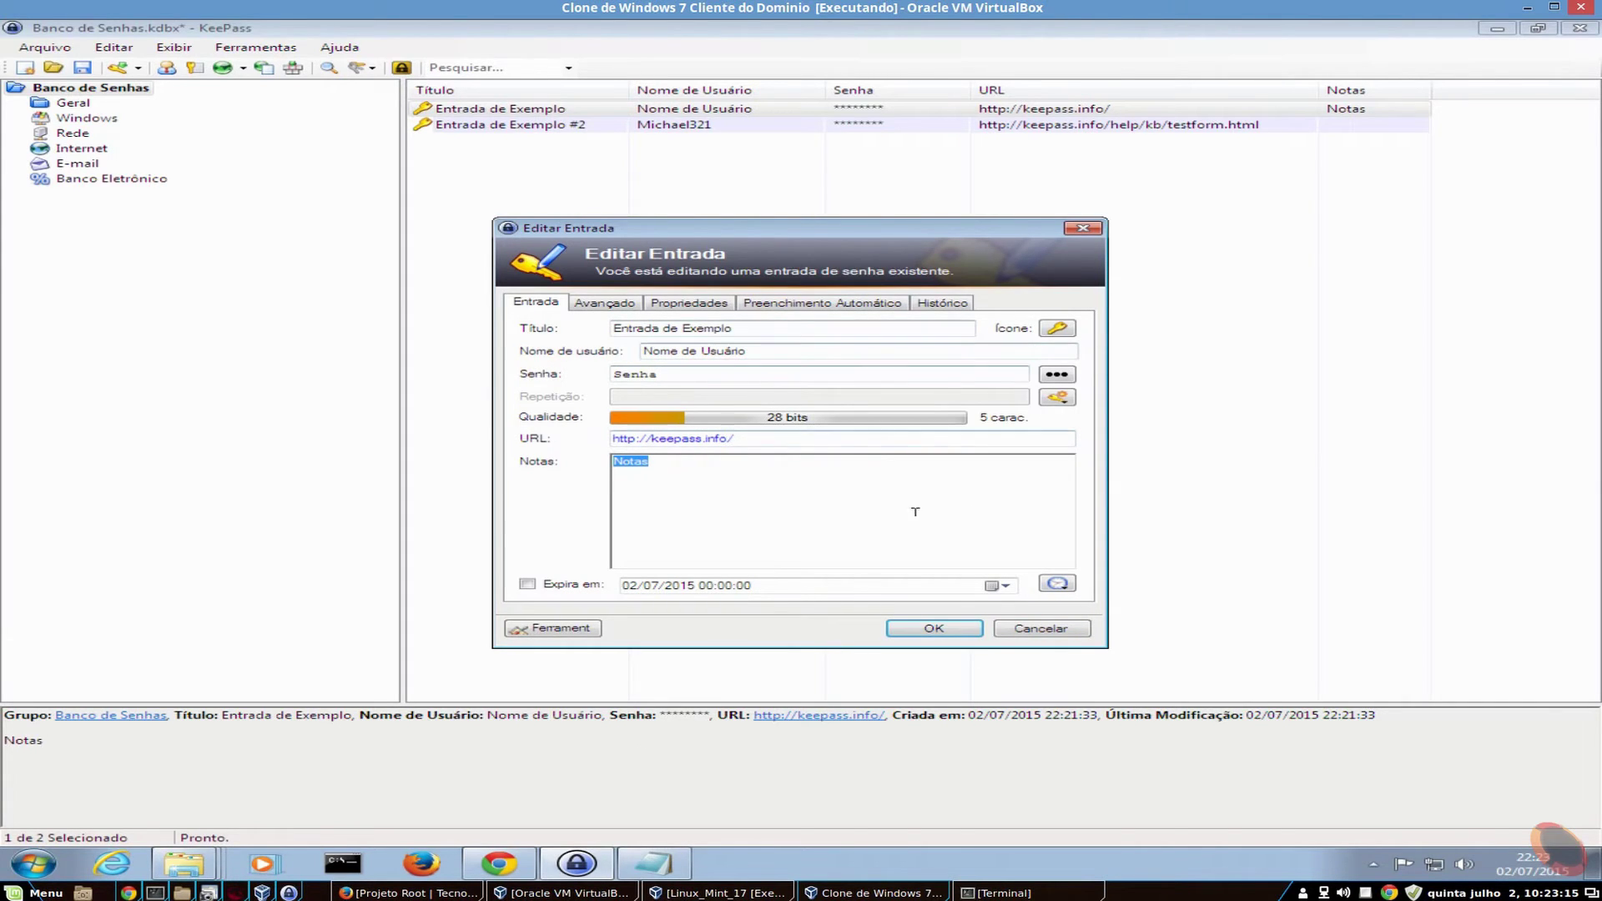
{"action": "left_click", "coordinate": [1040, 629]}
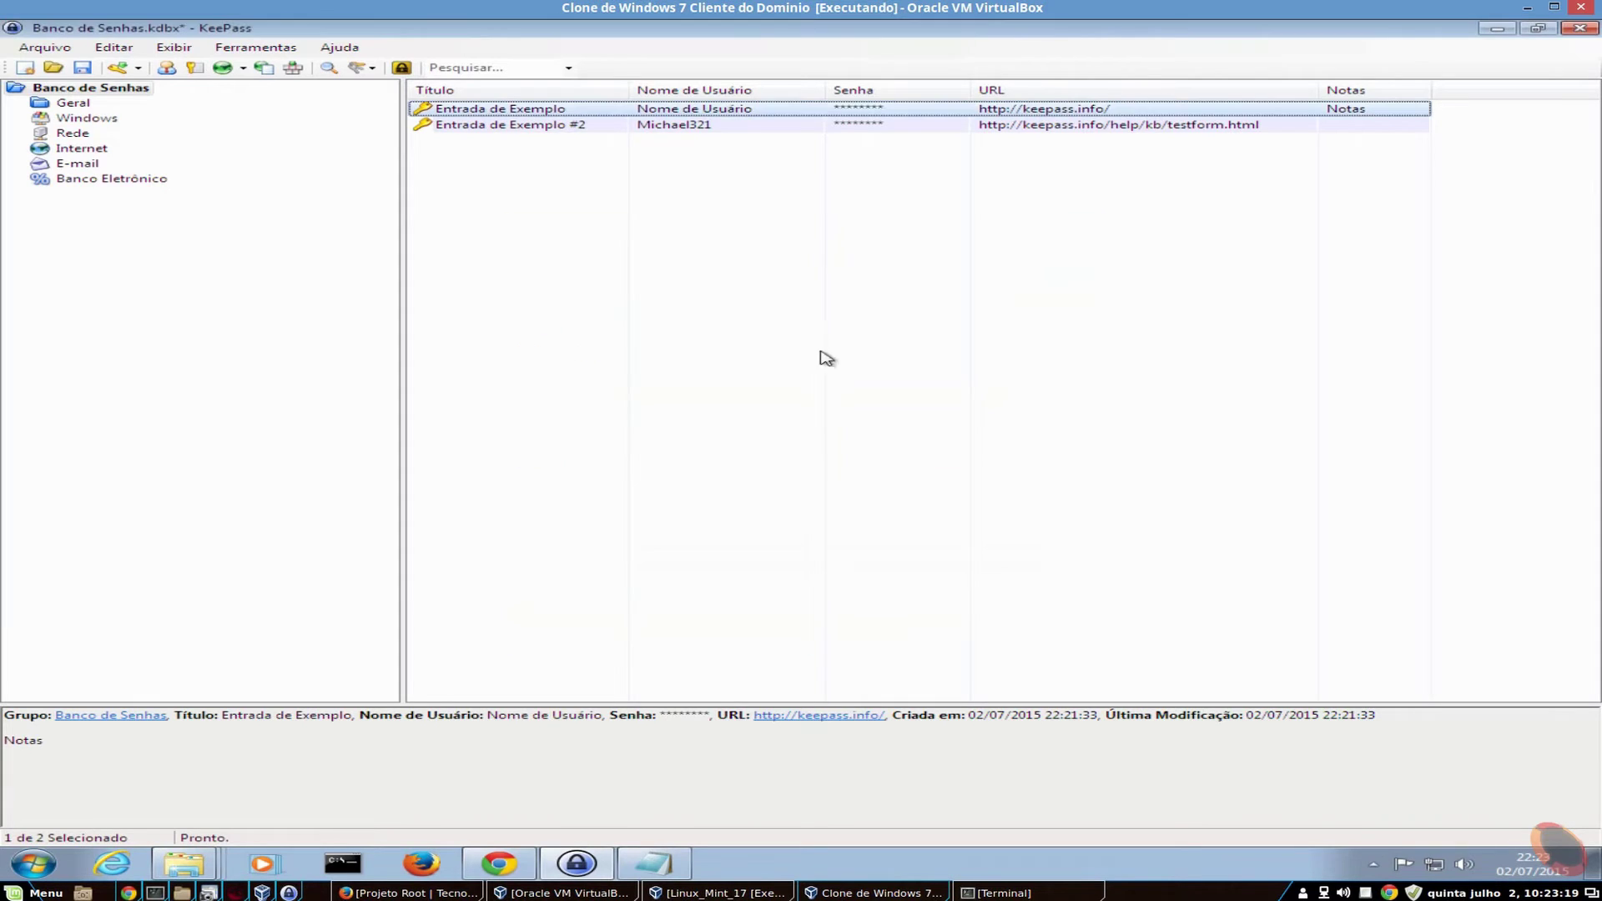
- Delete both example entries, confirming their move to the Lixeira trash group
{"action": "left_click", "coordinate": [537, 125]}
{"action": "left_click", "coordinate": [510, 109]}
{"action": "left_click", "coordinate": [513, 125], "text": "shift"}
{"action": "right_click", "coordinate": [515, 131]}
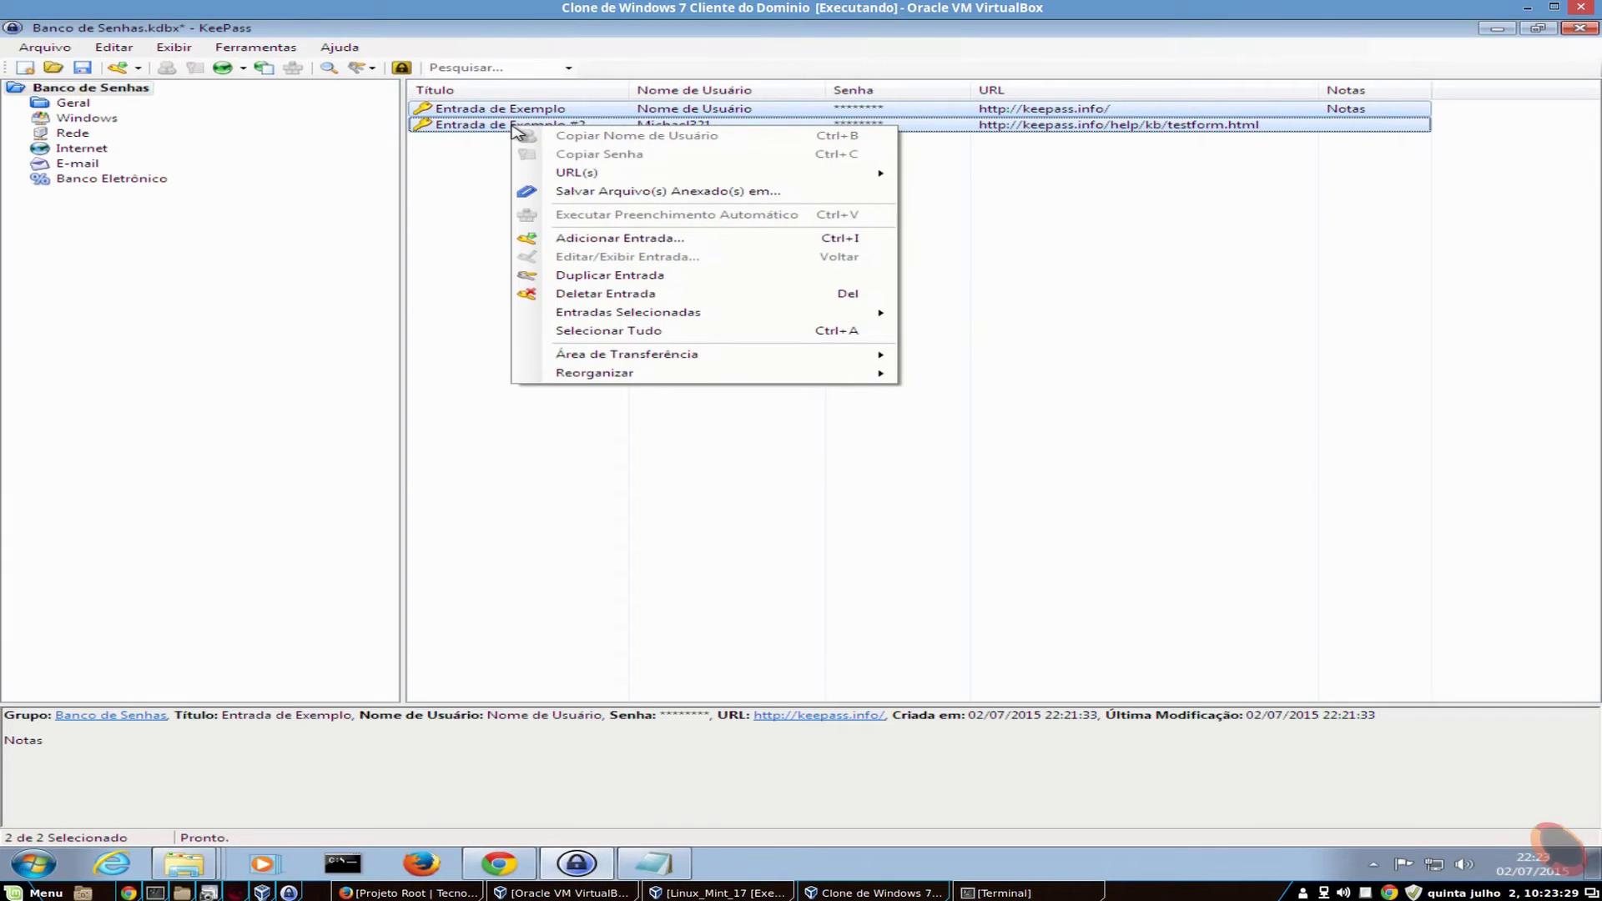
{"action": "left_click", "coordinate": [680, 293]}
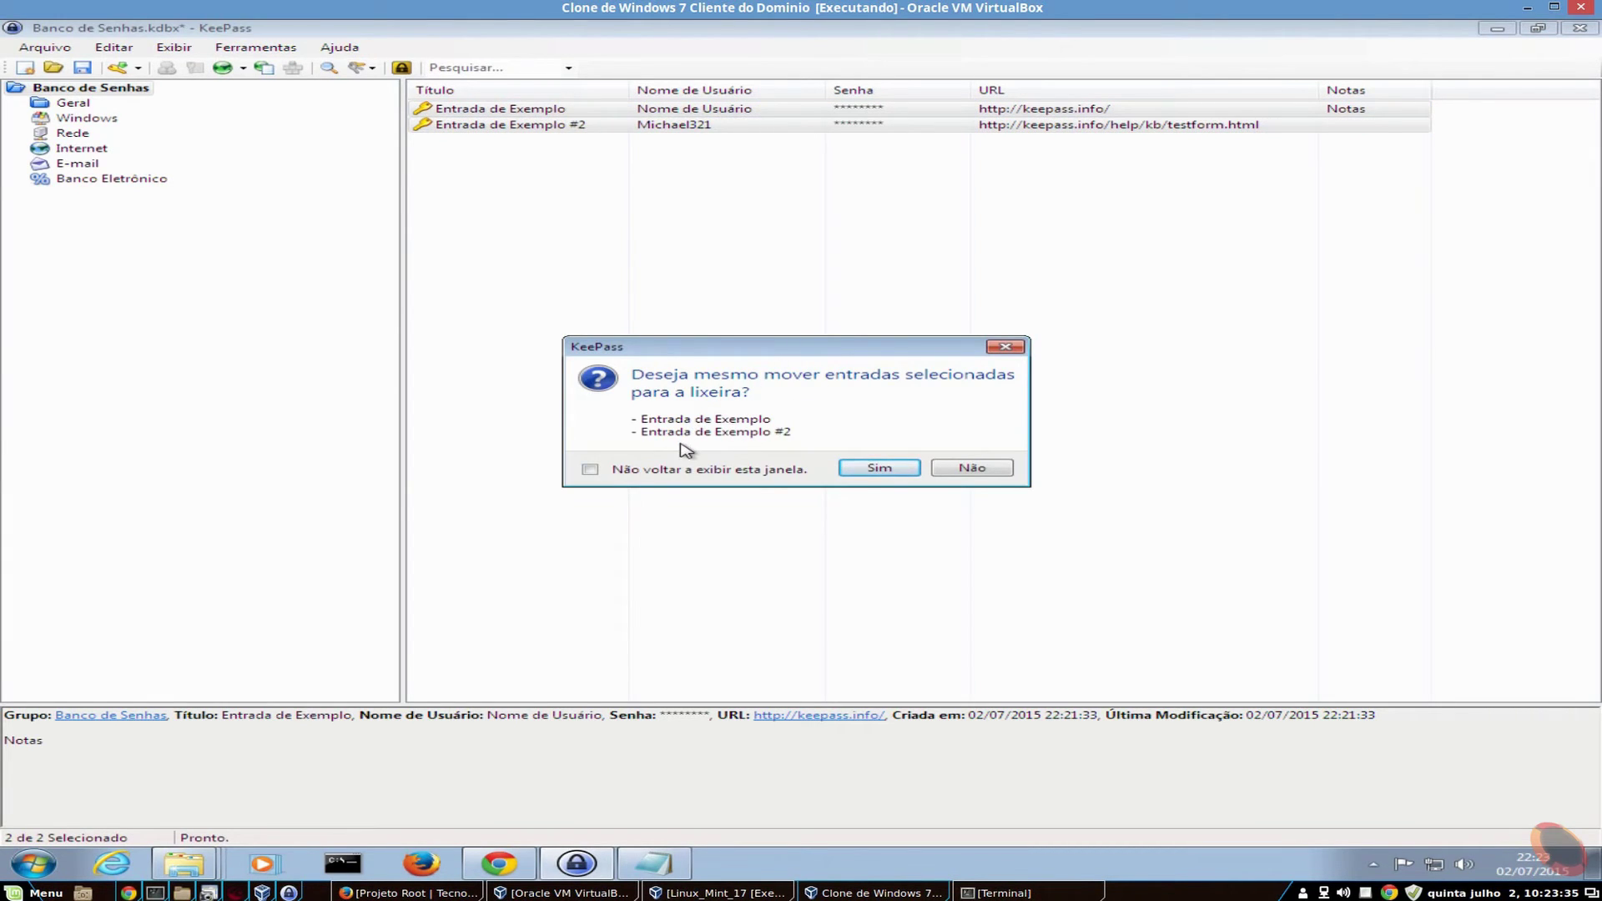
{"action": "left_click", "coordinate": [889, 474]}
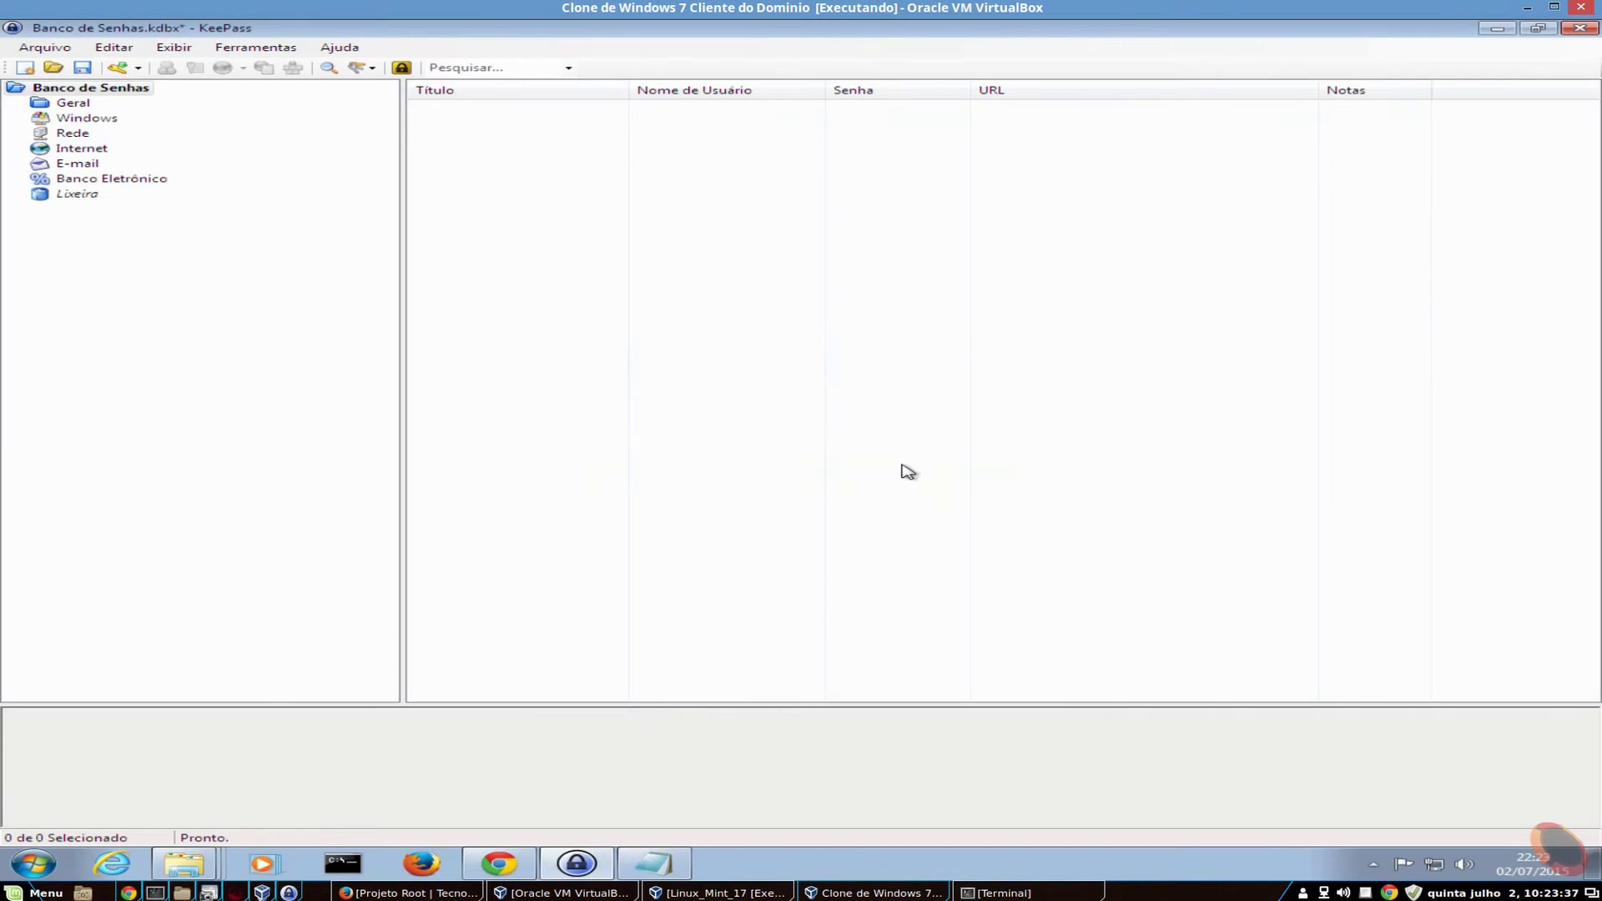
- Check the Lixeira group, then bring up the context menu on Geral's empty entry list
{"action": "left_click", "coordinate": [81, 198]}
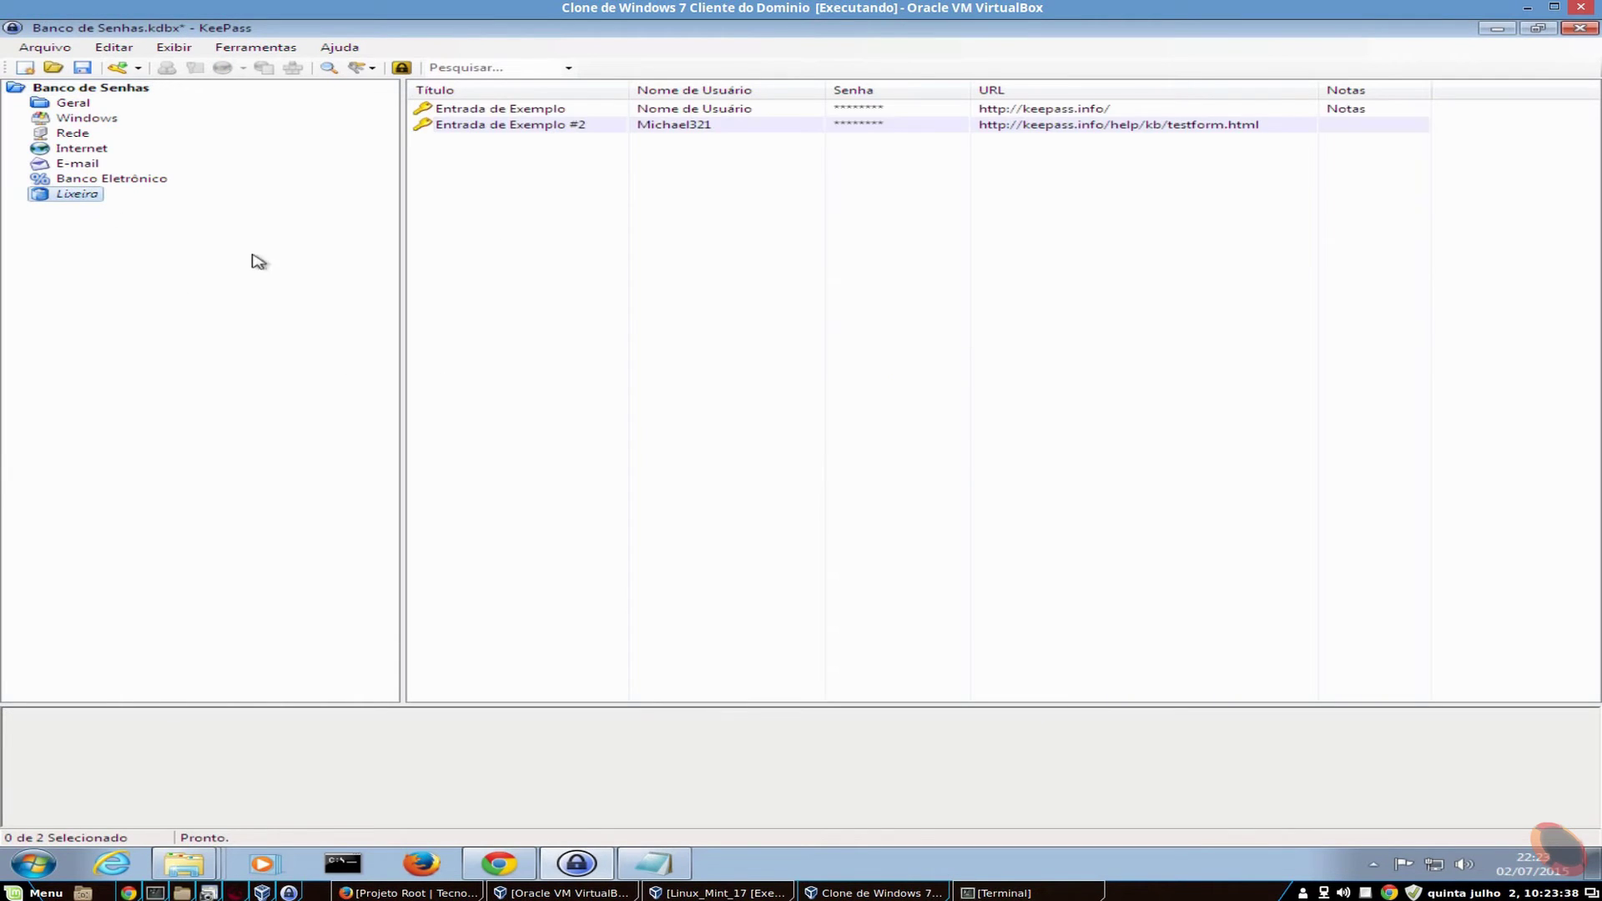
{"action": "left_click", "coordinate": [81, 103]}
{"action": "right_click", "coordinate": [515, 148]}
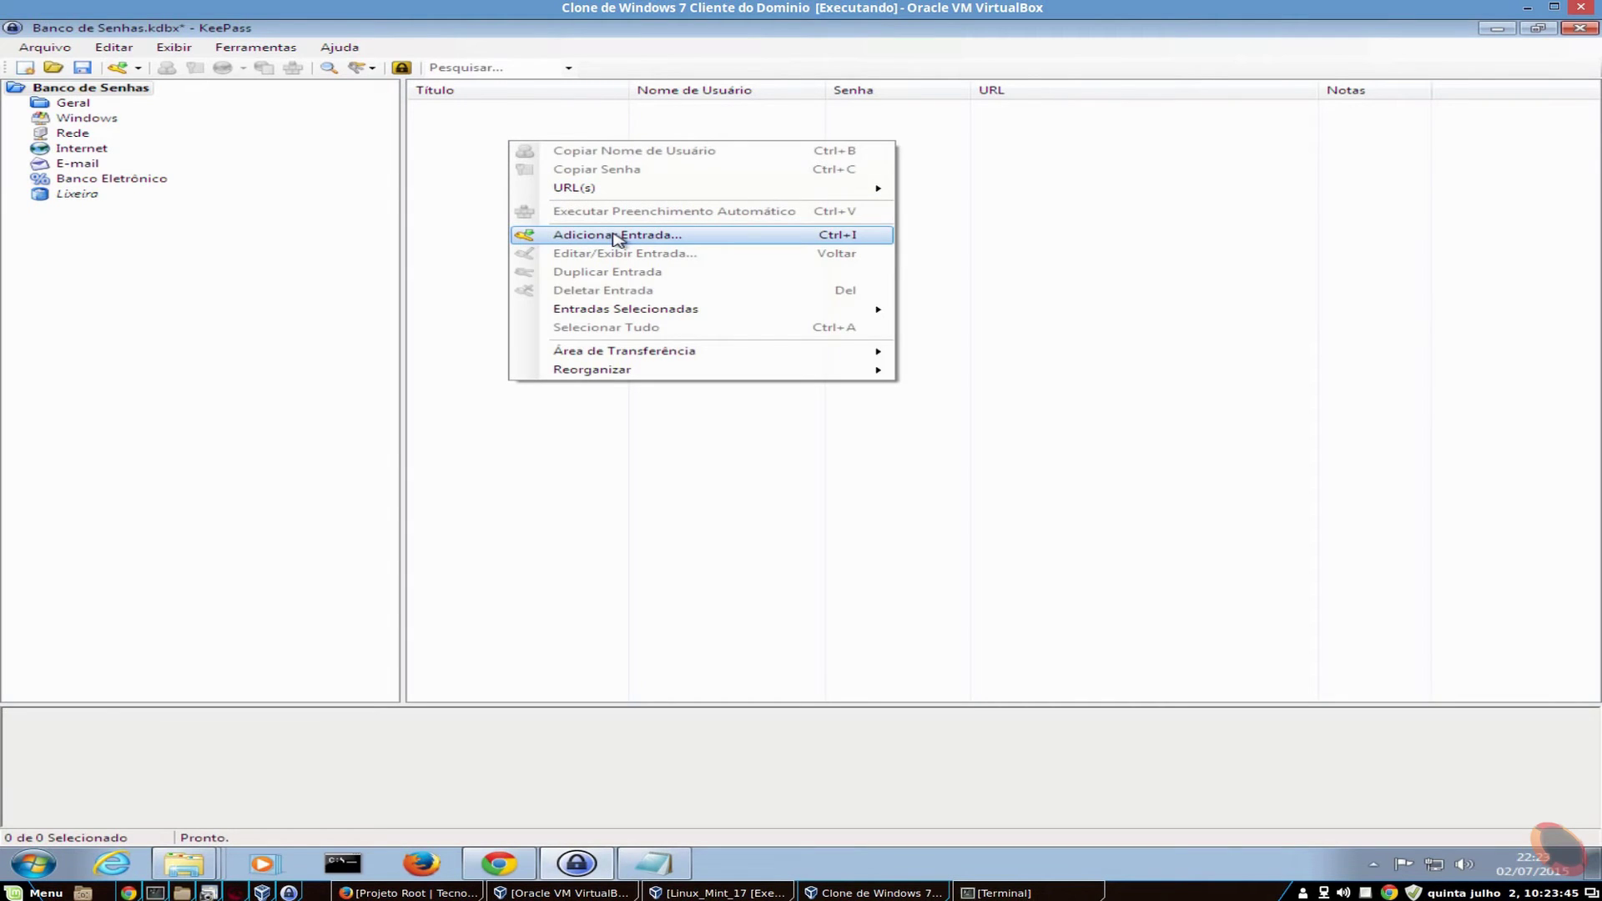
- Start a new entry titled Site with user name admin and show its password in plain text
{"action": "left_click", "coordinate": [617, 238]}
{"action": "left_click_drag", "start_coordinate": [756, 233], "coordinate": [841, 144]}
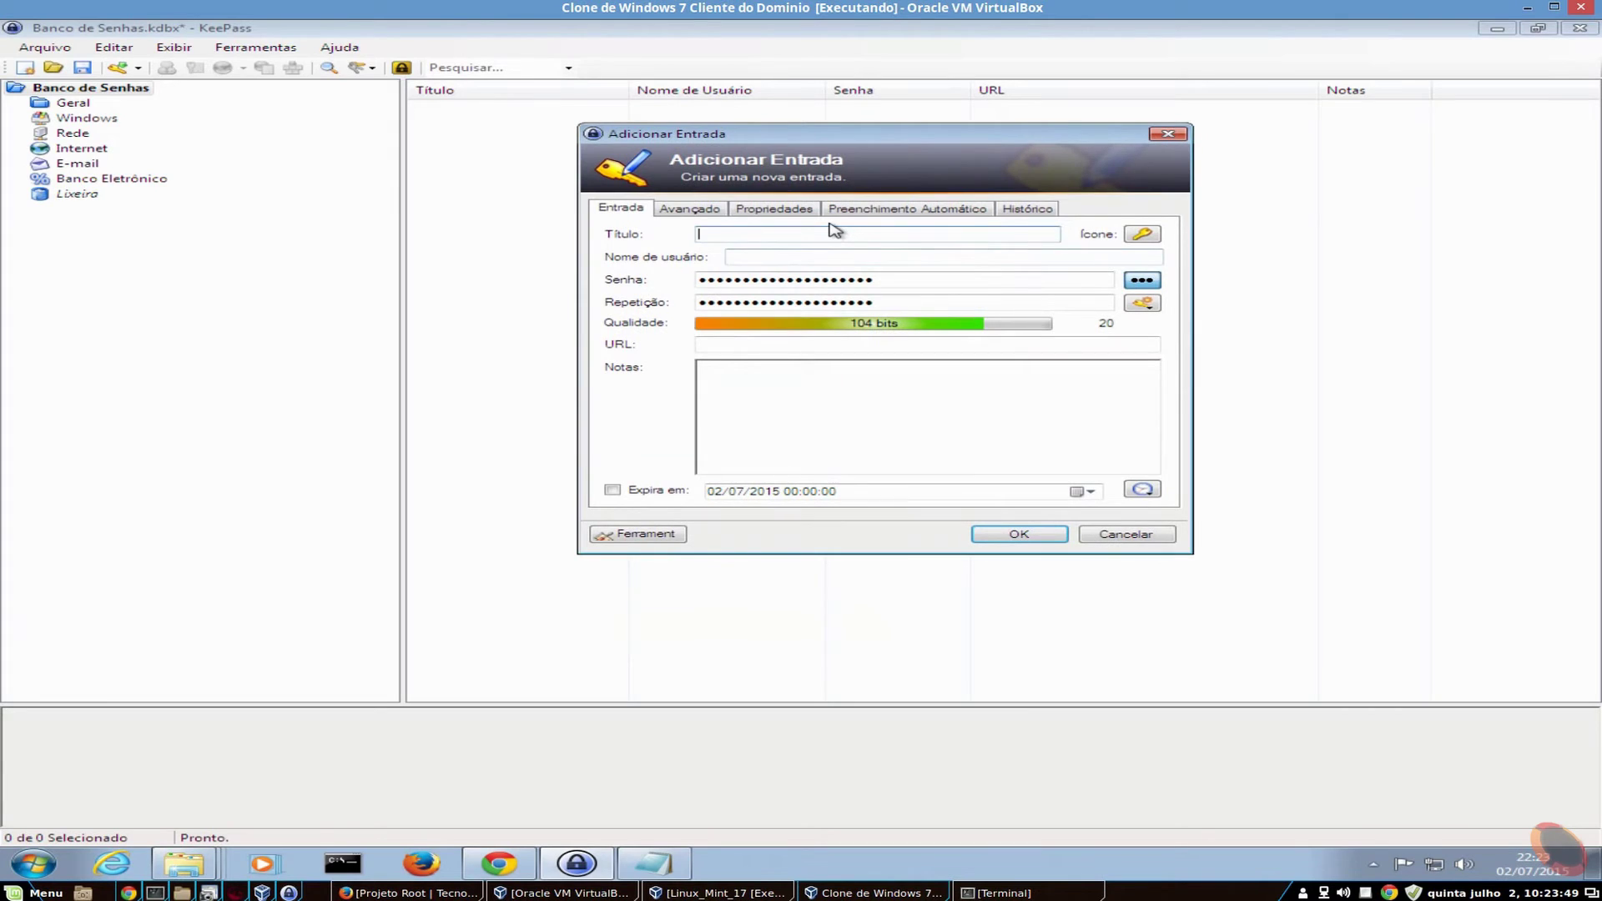
{"action": "type", "text": "Site"}
{"action": "left_click", "coordinate": [803, 259]}
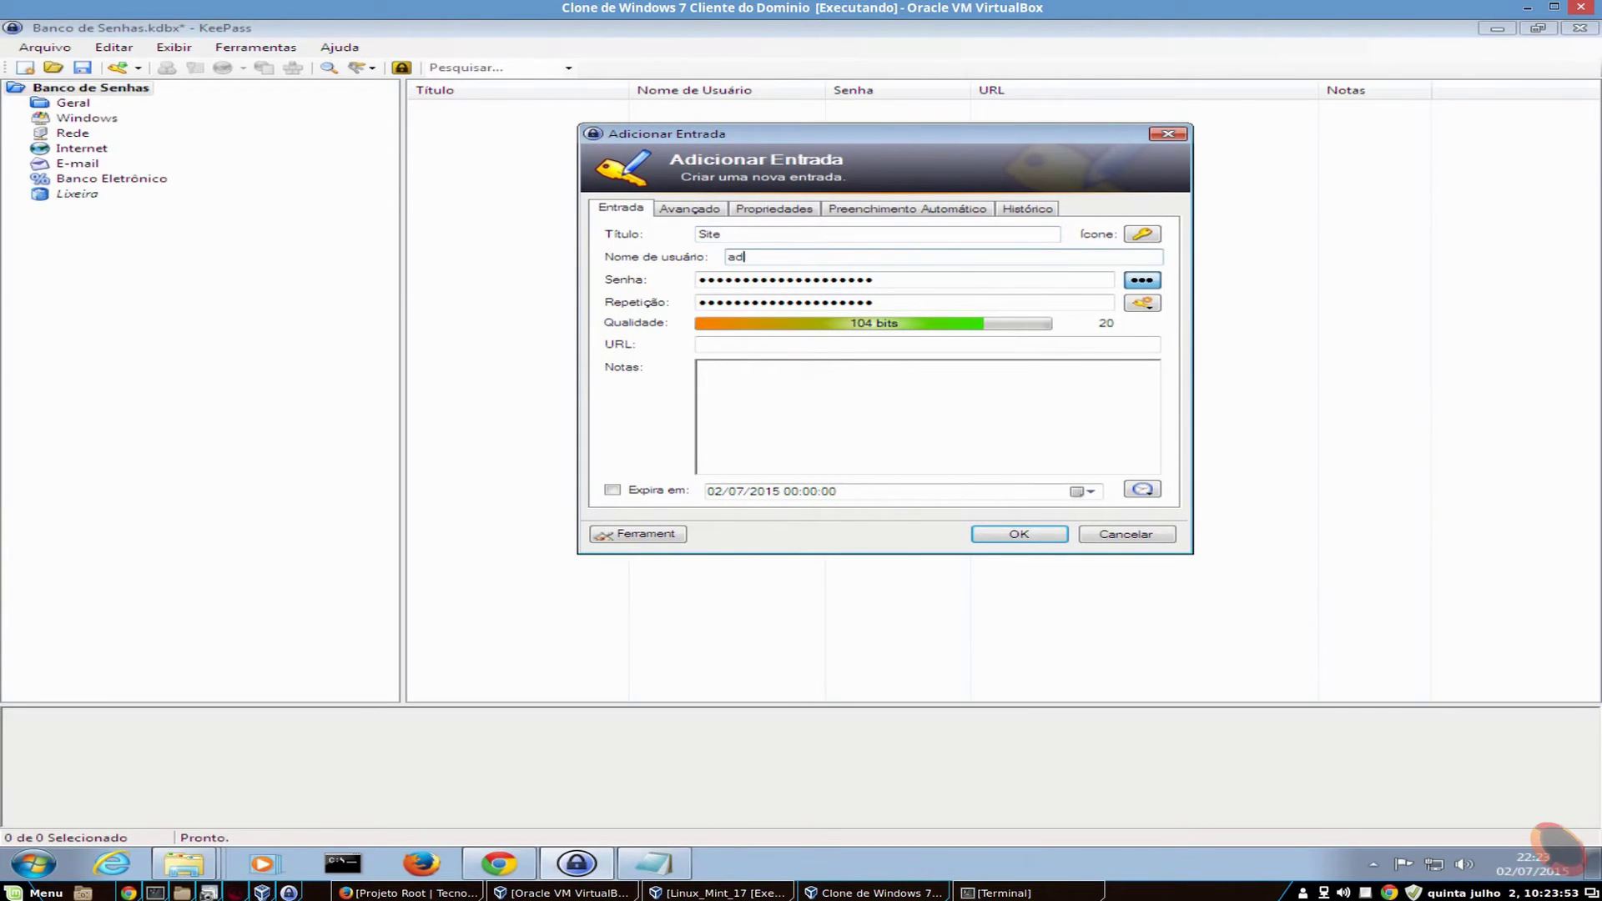
{"action": "left_click", "coordinate": [902, 281]}
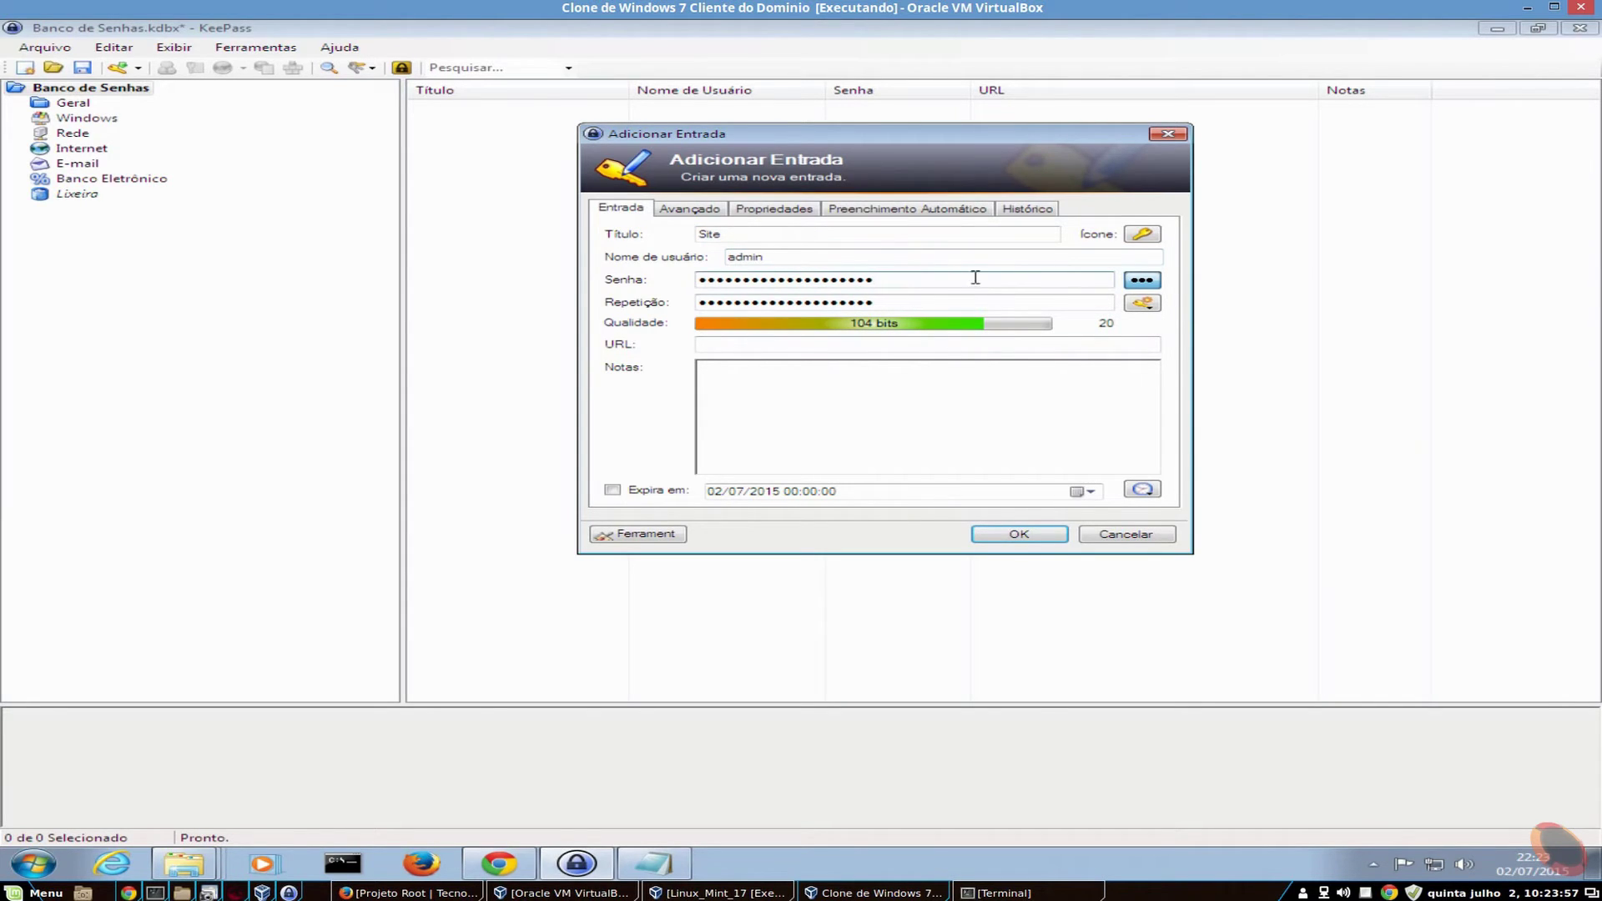
{"action": "left_click", "coordinate": [1141, 281]}
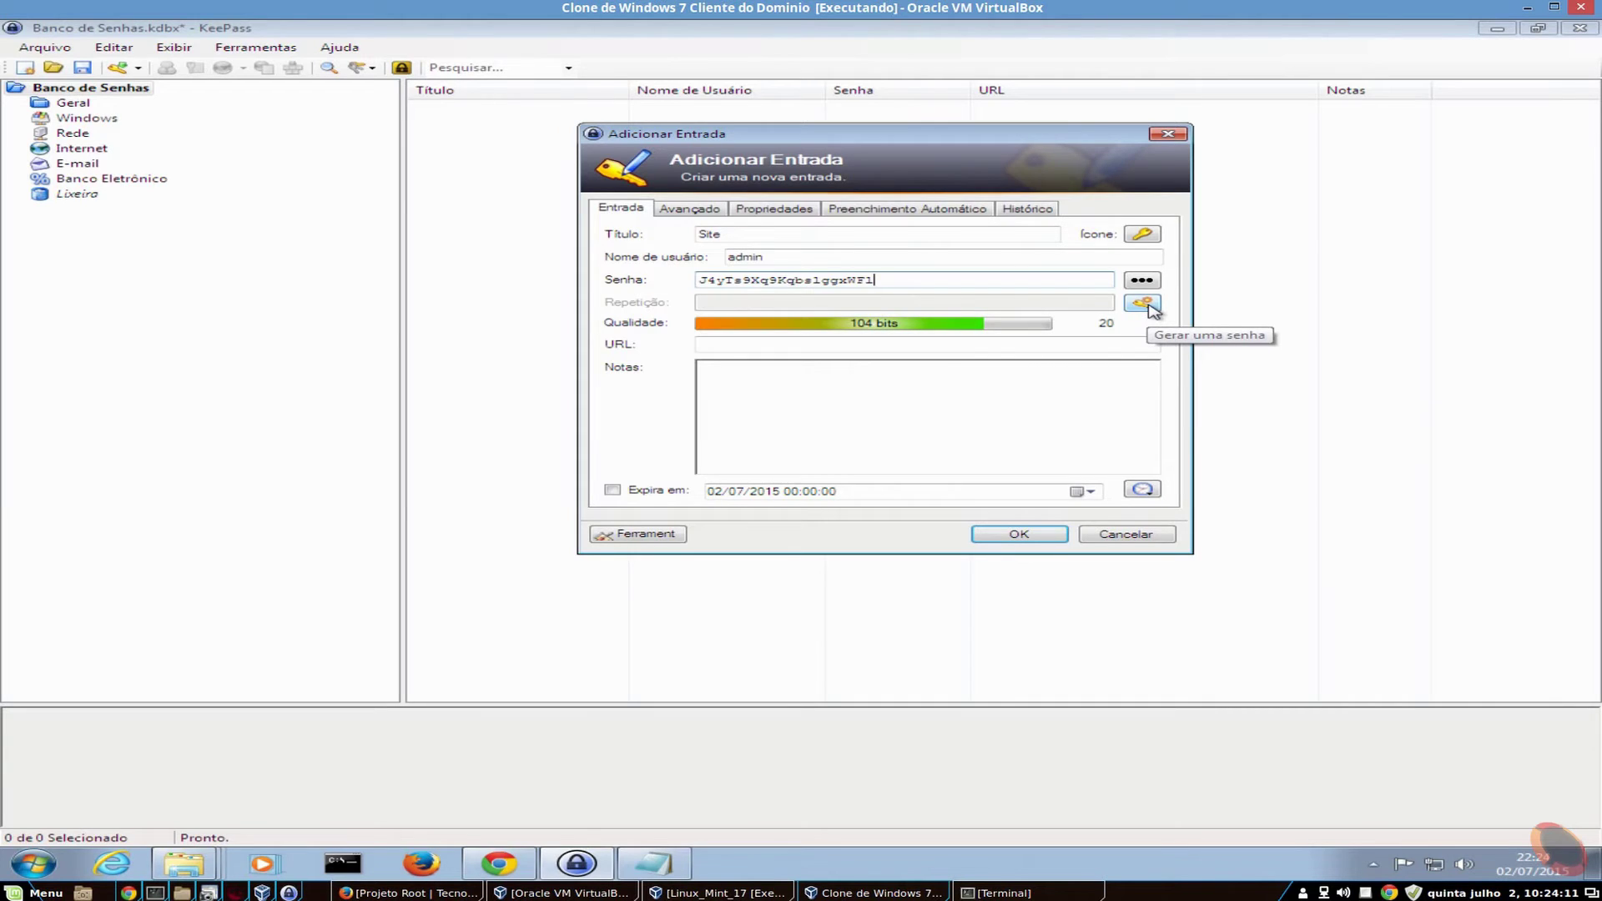
- Generate a 256-Chave Bit Hex password for the Site entry, rated 238 bits
{"action": "left_click", "coordinate": [1150, 305]}
{"action": "left_click", "coordinate": [1150, 306]}
{"action": "left_click", "coordinate": [1149, 305]}
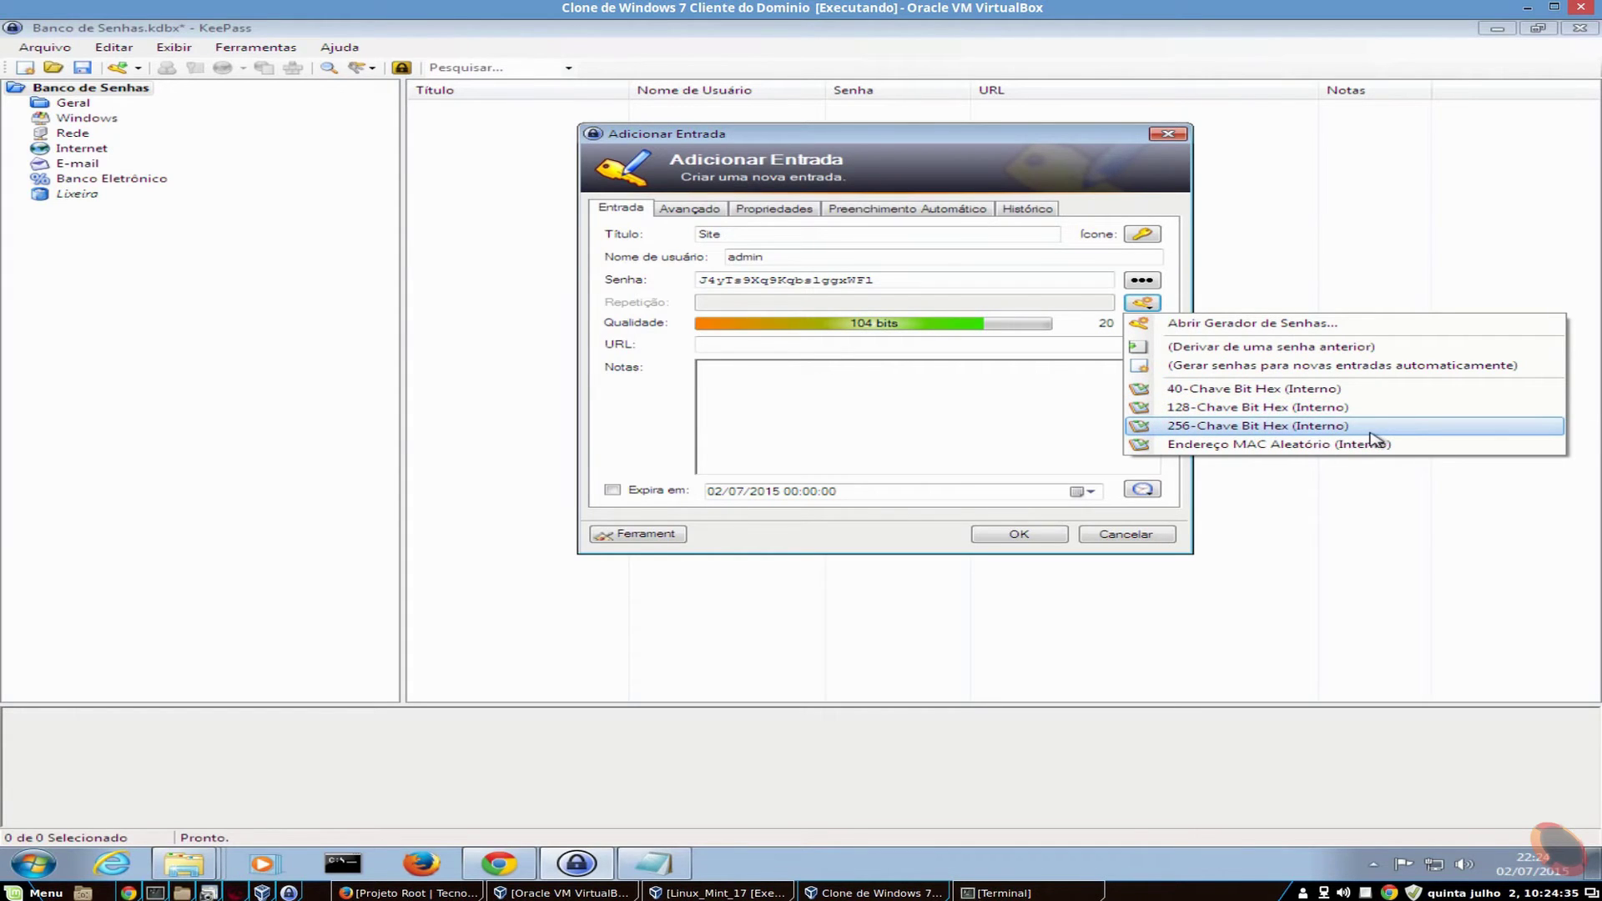
{"action": "left_click", "coordinate": [1246, 427]}
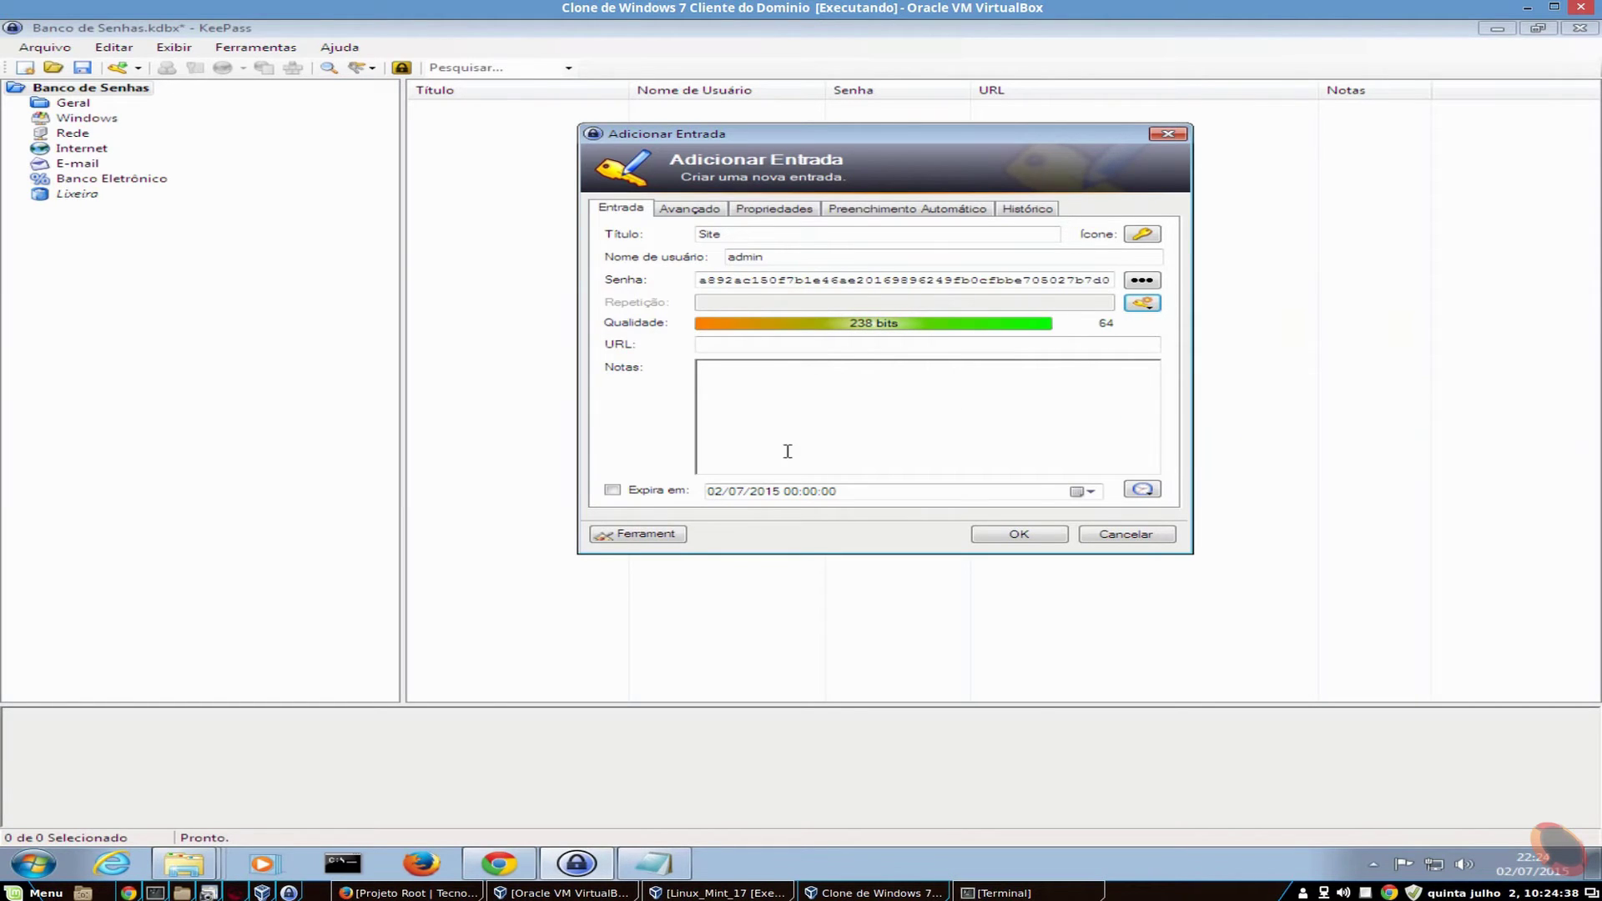
- Inspect the generated 64-character password by selecting its text in parts and as a whole
{"action": "left_click_drag", "start_coordinate": [1110, 280], "coordinate": [538, 299]}
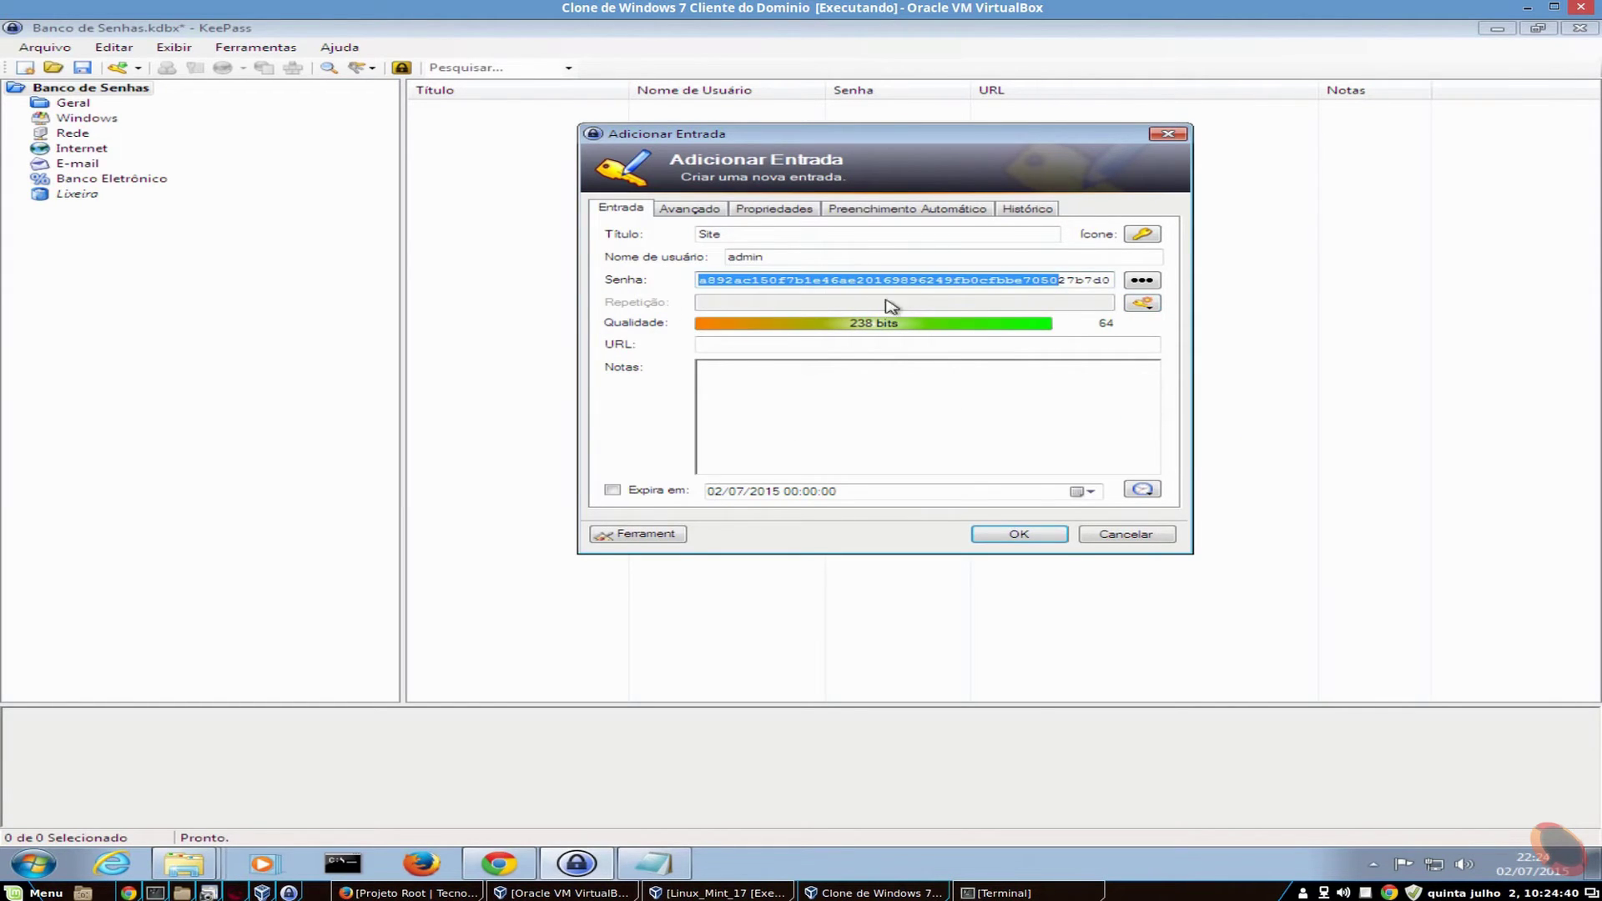
{"action": "left_click", "coordinate": [920, 281]}
{"action": "left_click_drag", "start_coordinate": [919, 281], "coordinate": [1210, 291]}
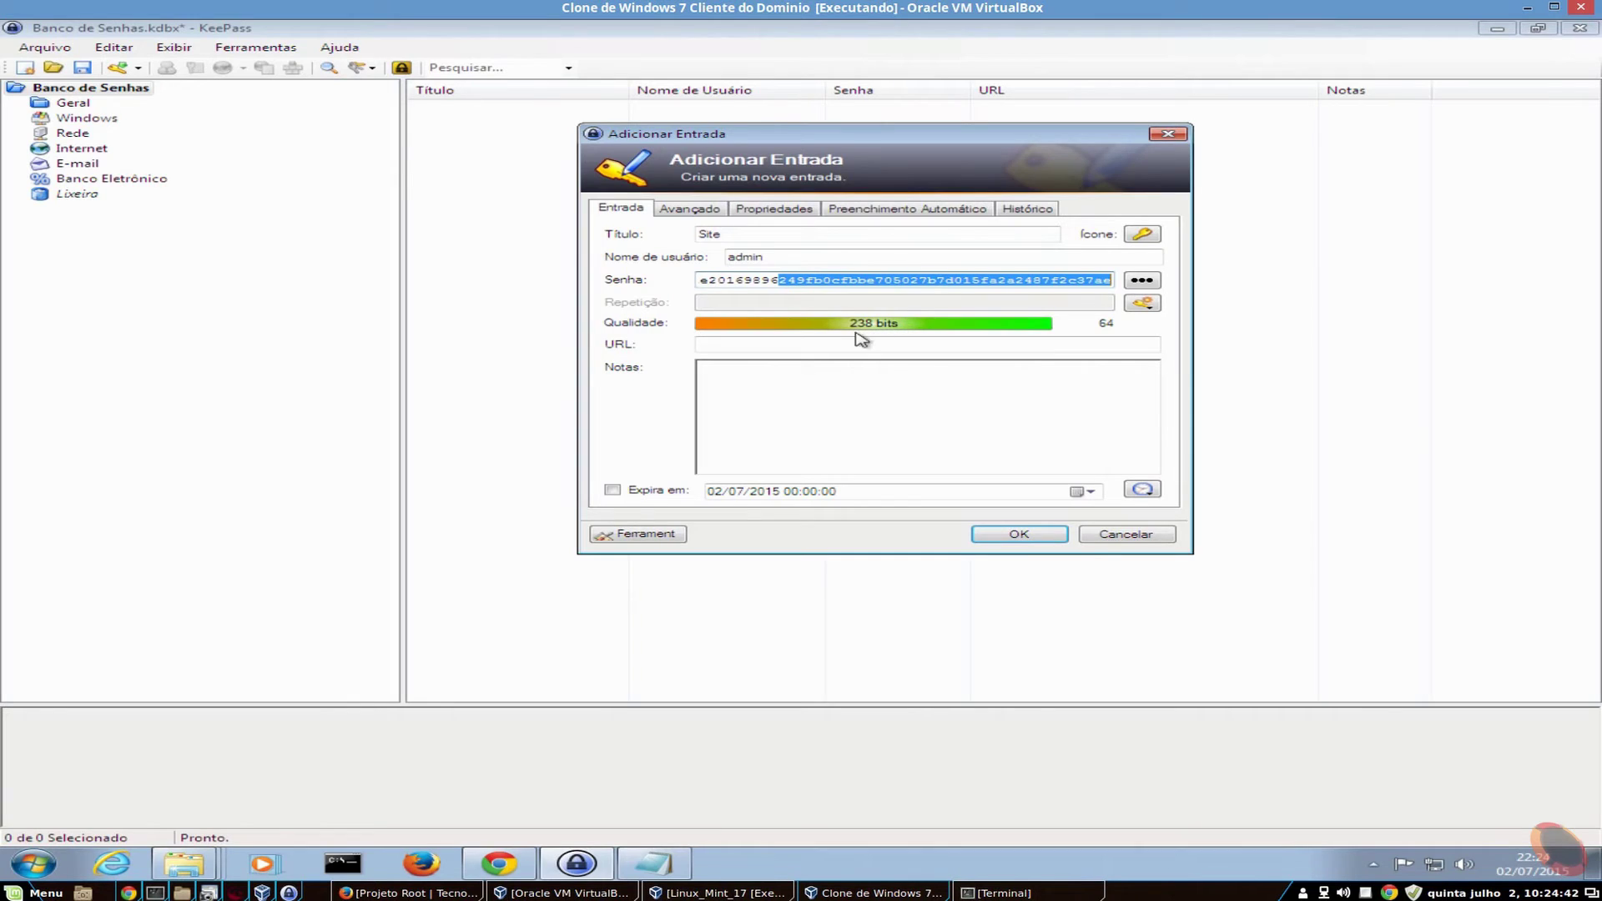
{"action": "left_click_drag", "start_coordinate": [1035, 284], "coordinate": [631, 279]}
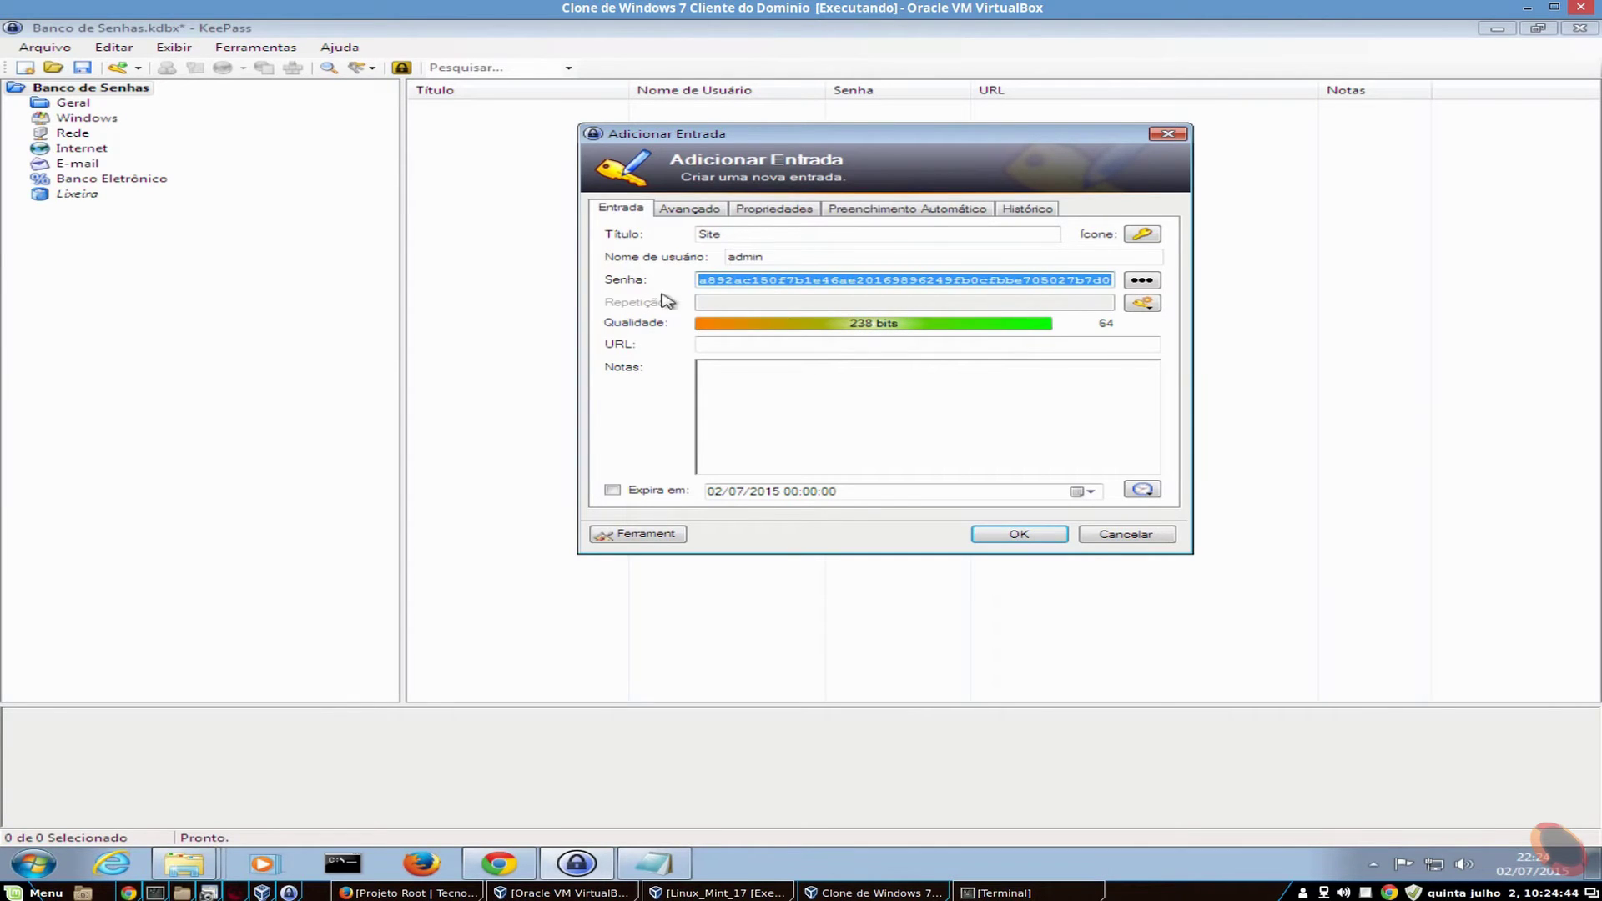
{"action": "left_click", "coordinate": [979, 282]}
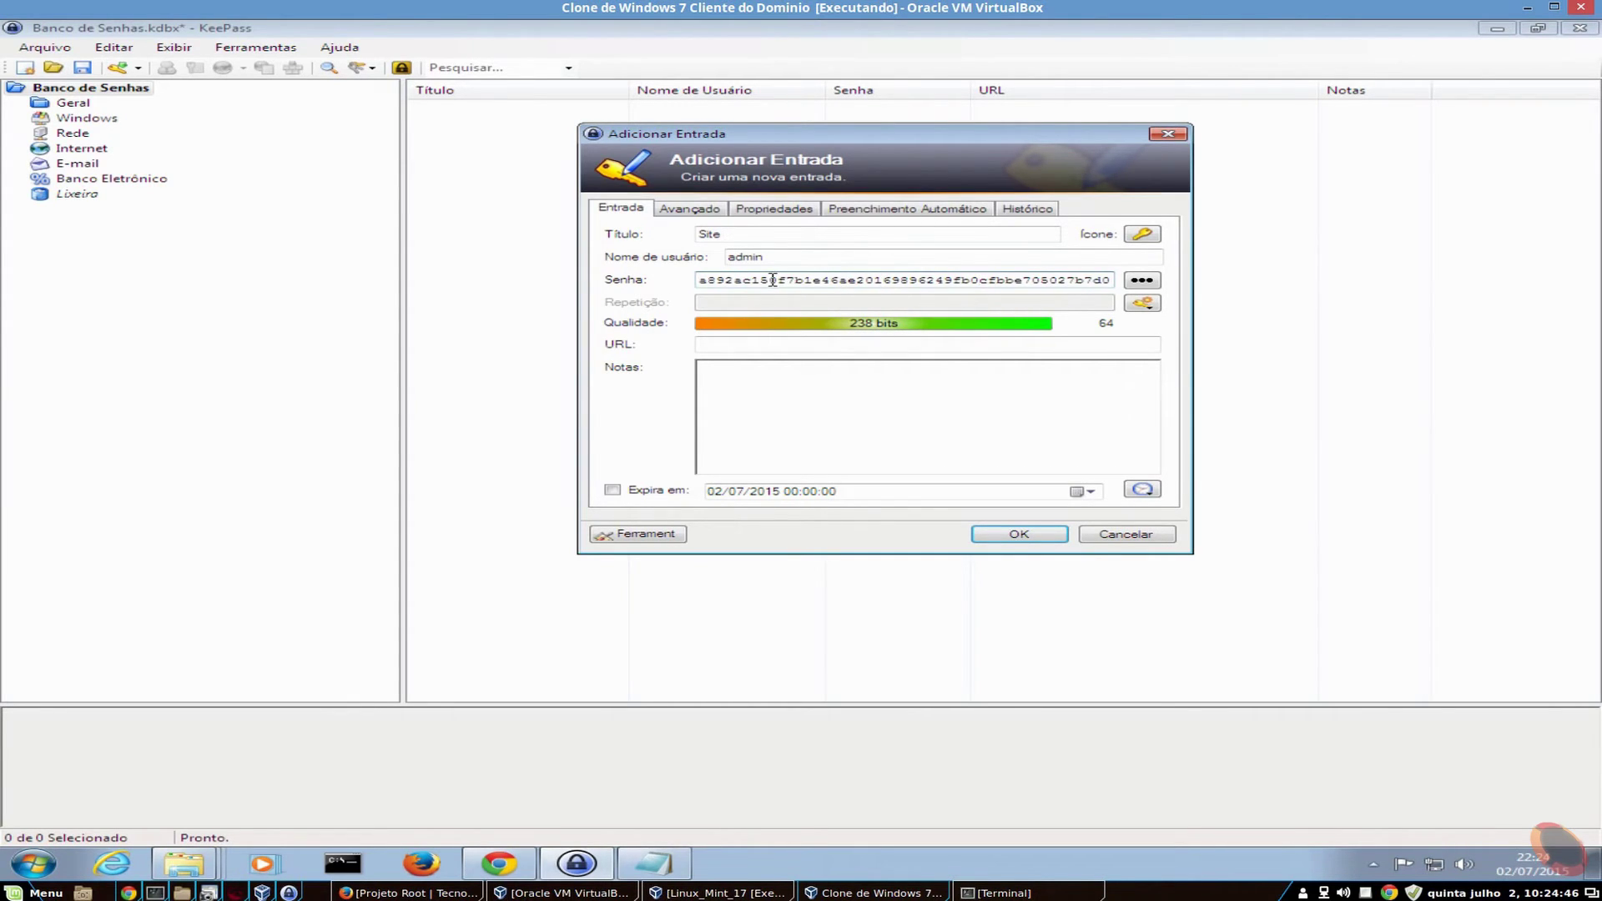
{"action": "left_click_drag", "start_coordinate": [770, 280], "coordinate": [1147, 299]}
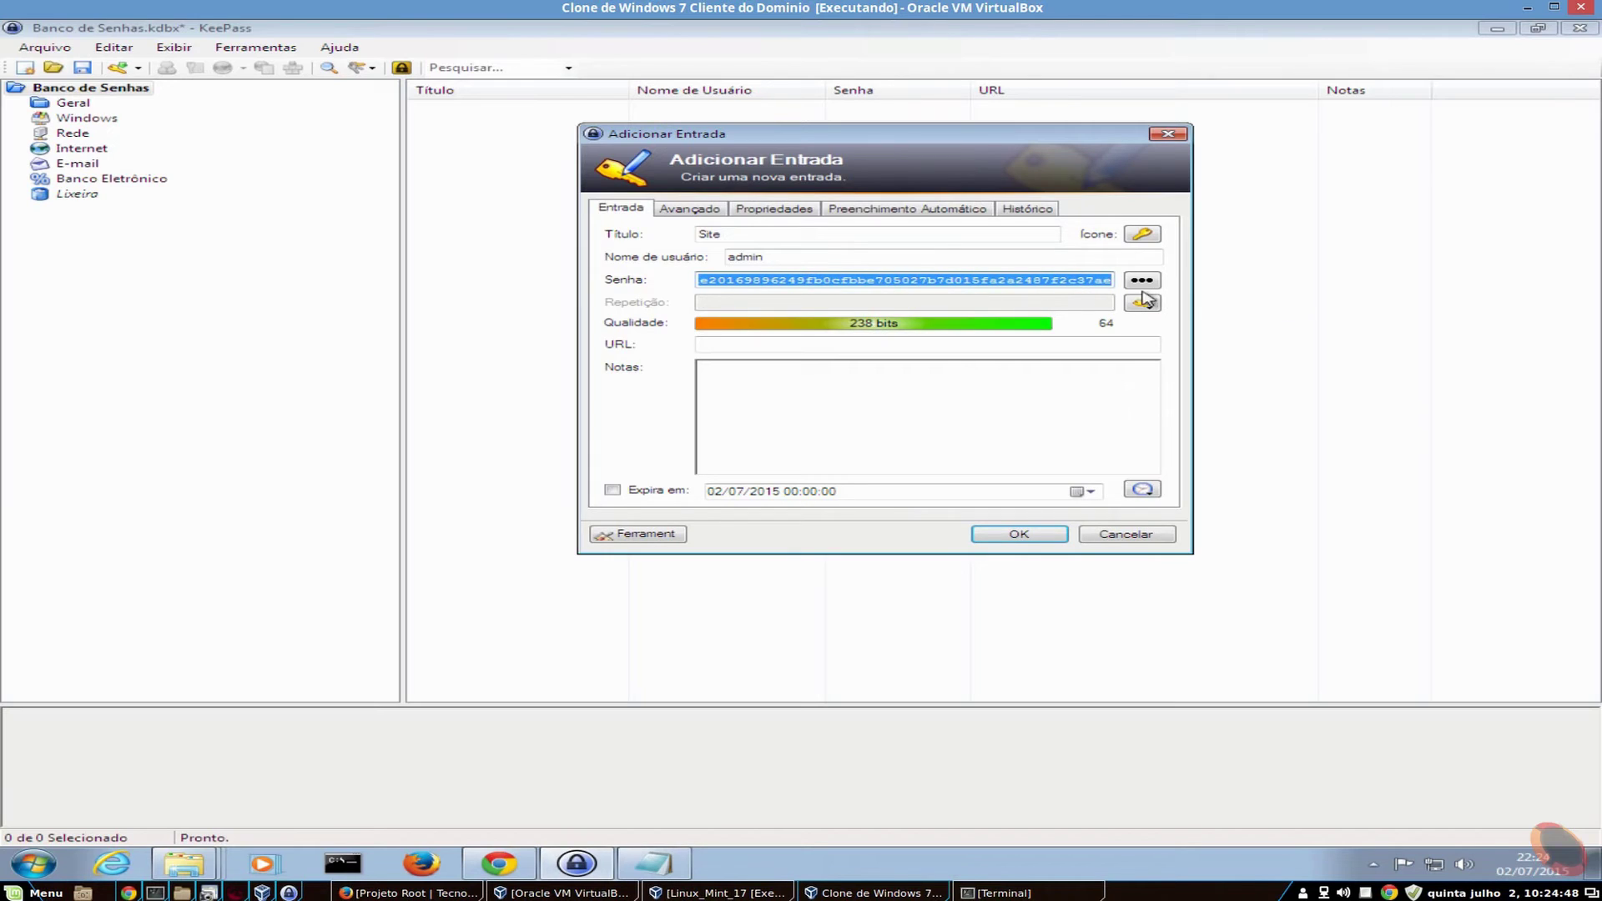
{"action": "left_click", "coordinate": [1023, 281]}
{"action": "left_click_drag", "start_coordinate": [1012, 280], "coordinate": [535, 278]}
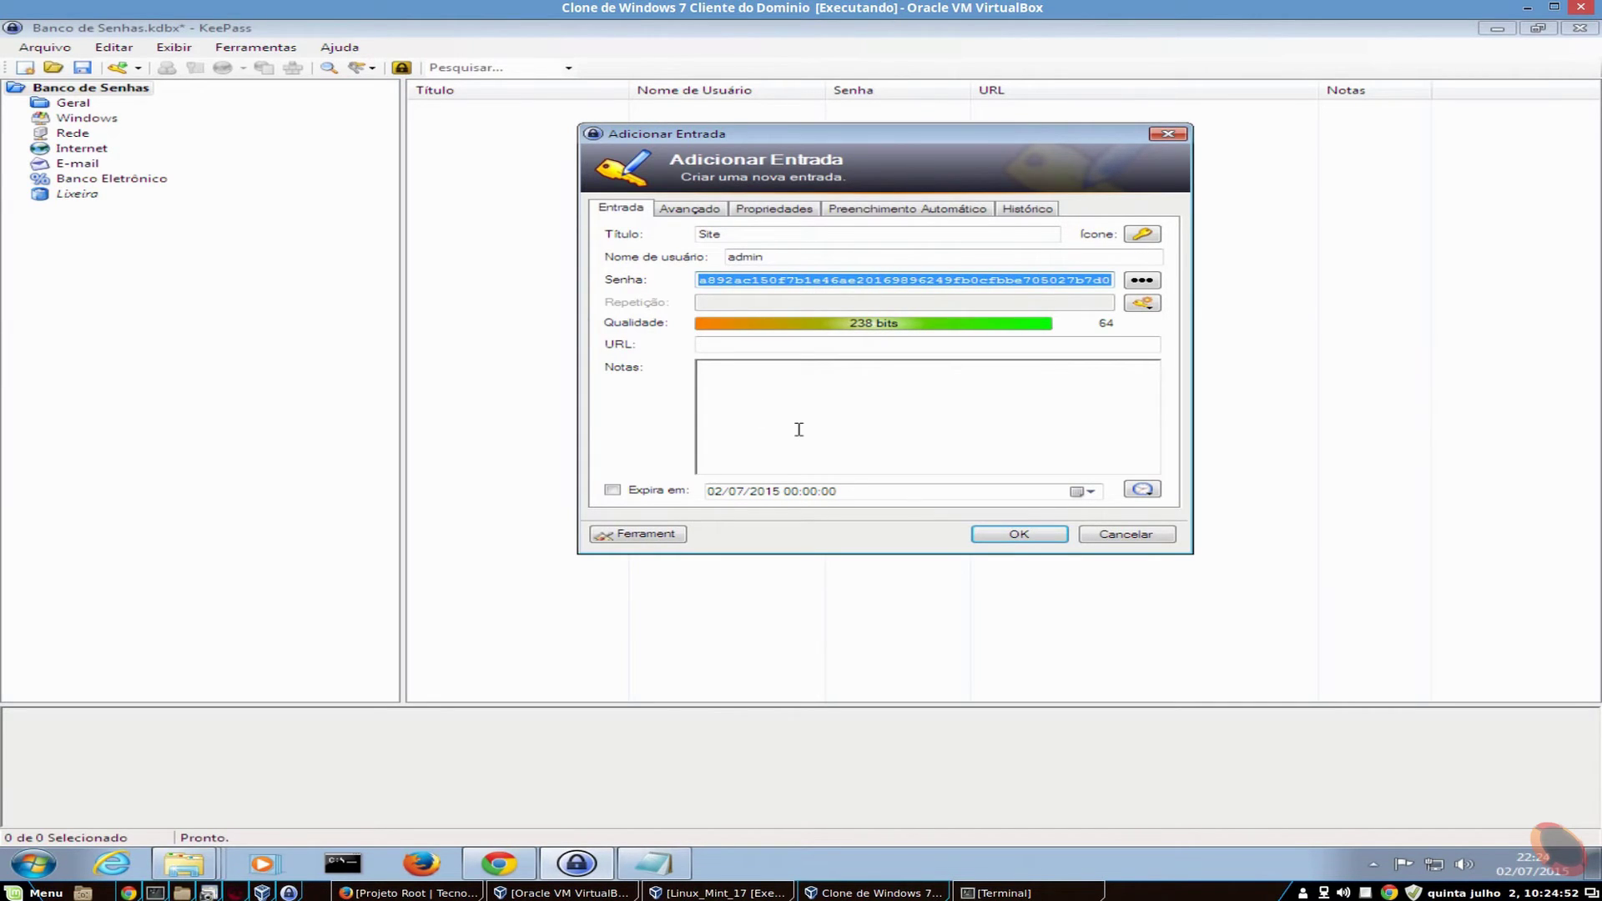
{"action": "left_click", "coordinate": [890, 281]}
{"action": "left_click_drag", "start_coordinate": [904, 274], "coordinate": [1206, 271]}
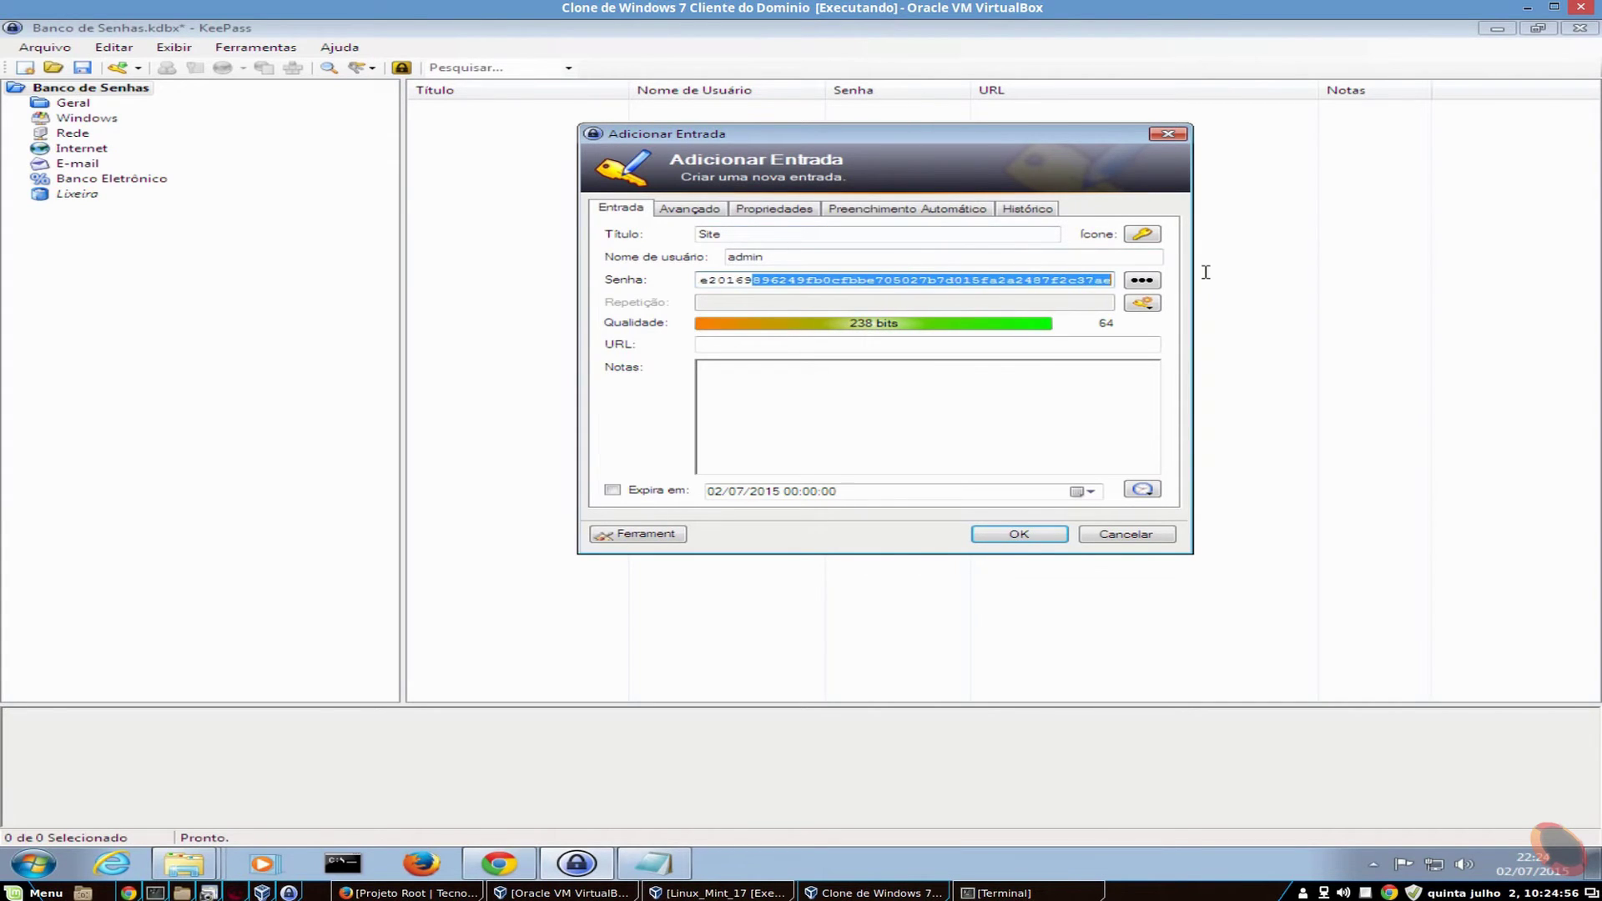
{"action": "left_click", "coordinate": [1085, 280]}
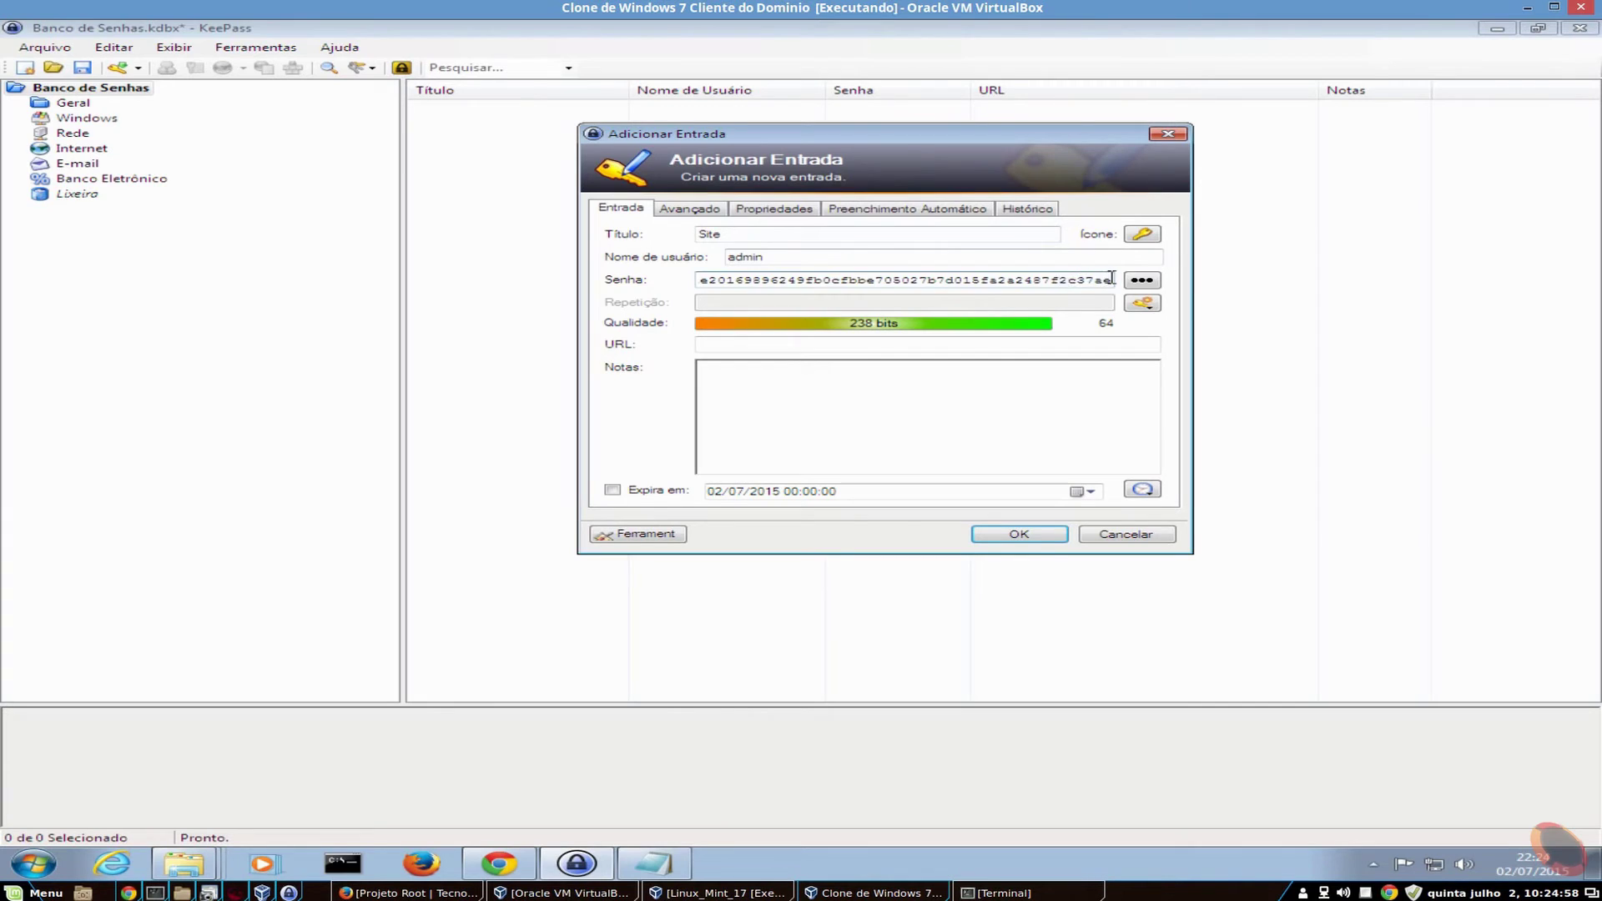
{"action": "left_click_drag", "start_coordinate": [1109, 278], "coordinate": [568, 264]}
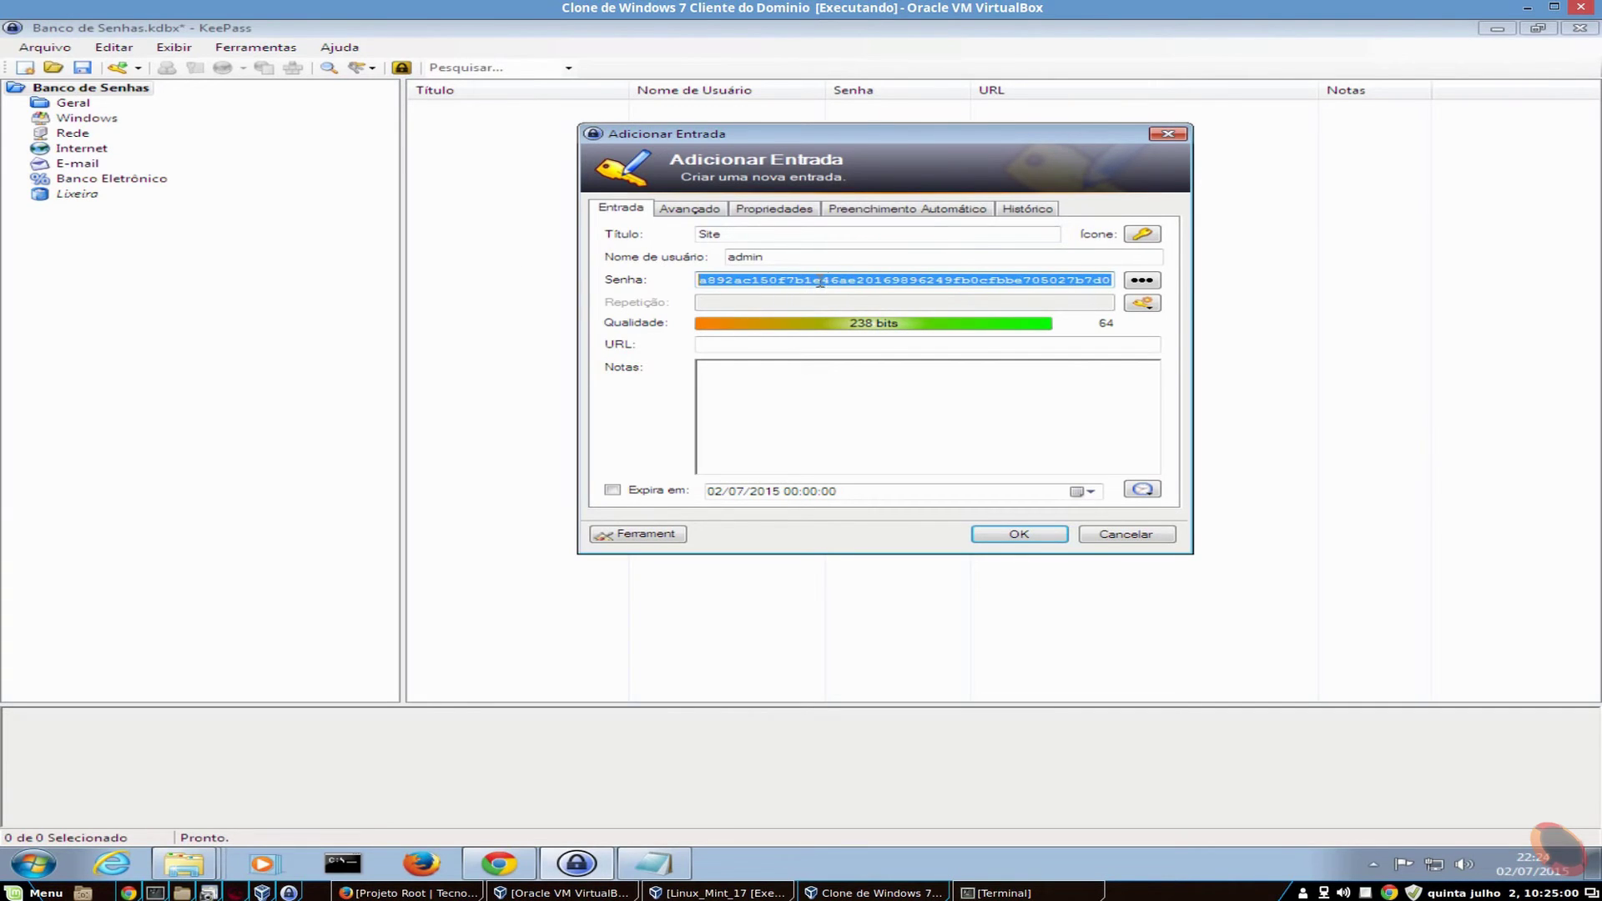
{"action": "right_click", "coordinate": [869, 280]}
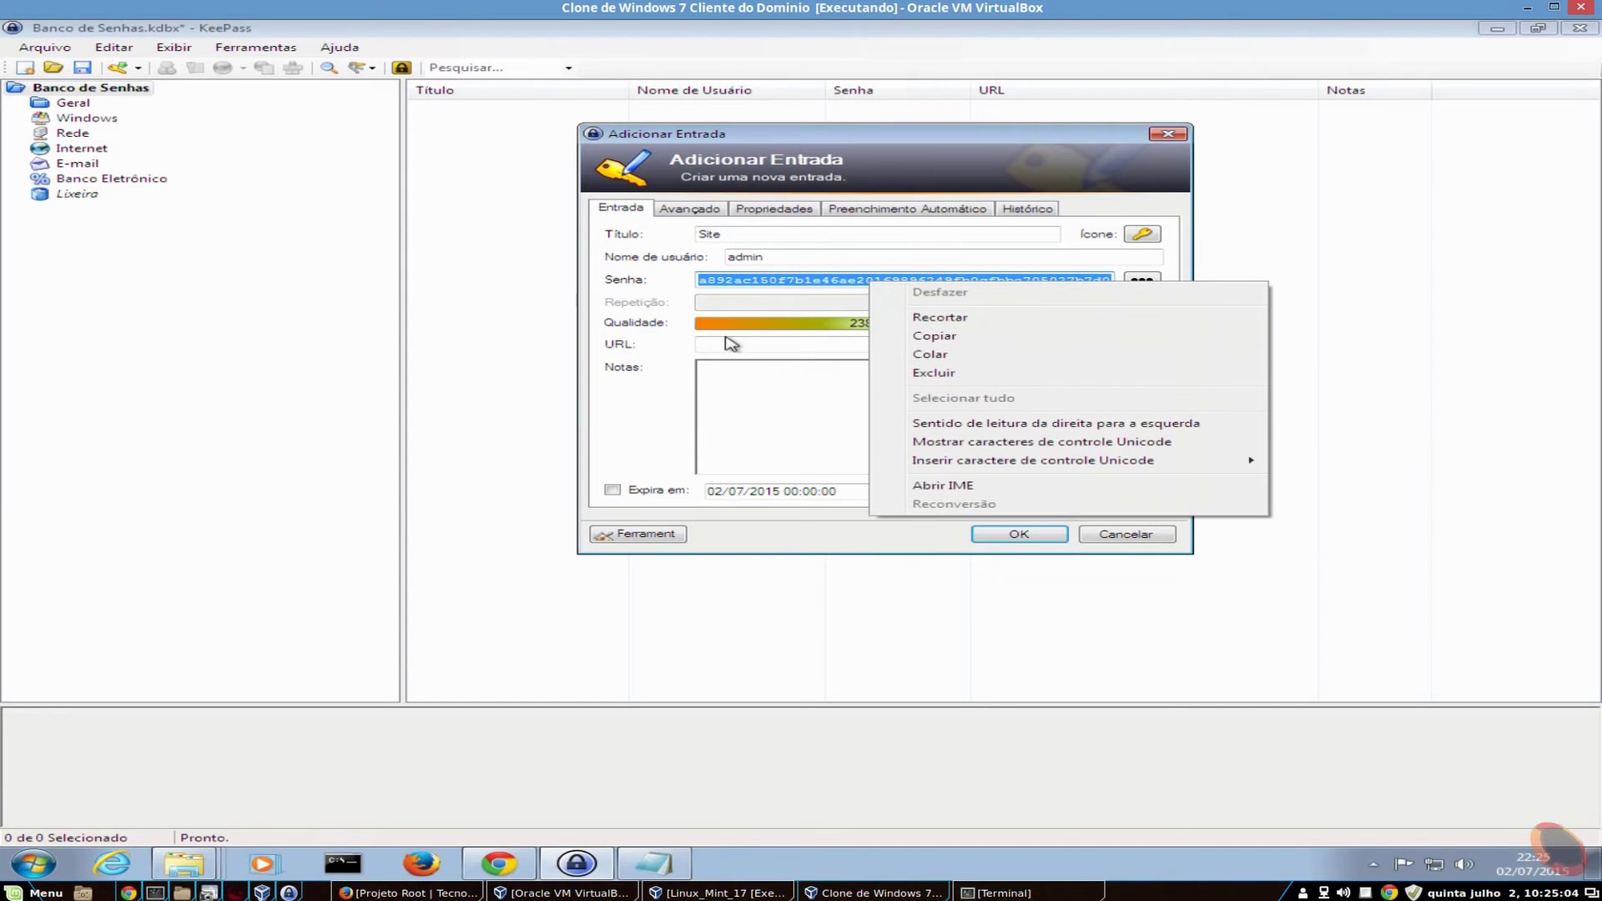
{"action": "left_click", "coordinate": [805, 281]}
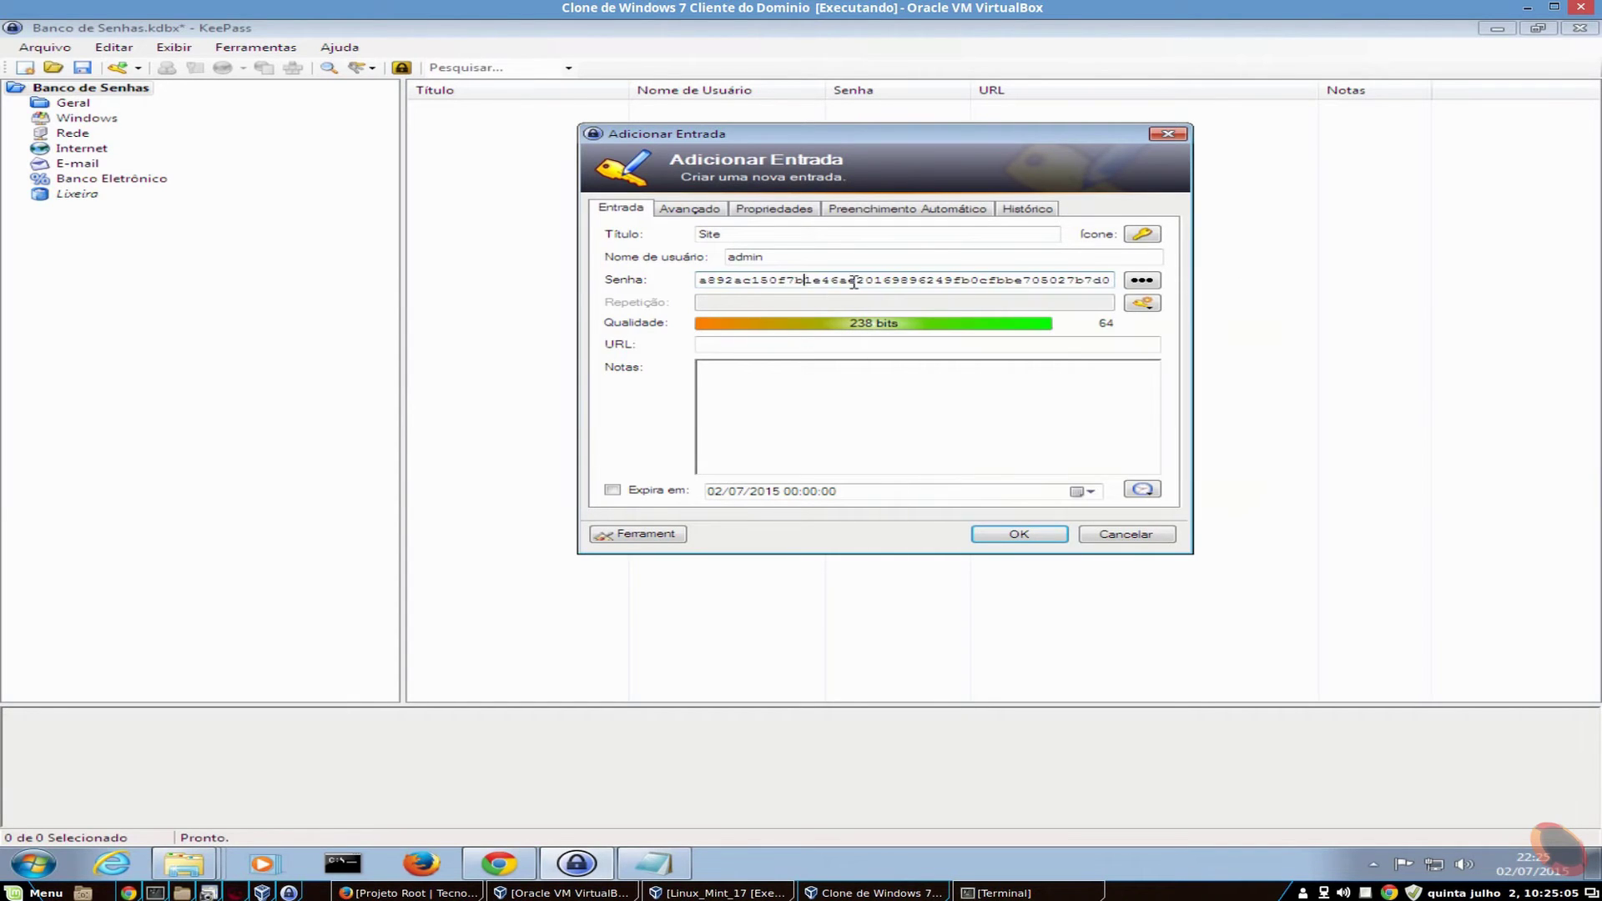
- Generate a 40-bit hex password, then replace it with a 32-character 128-bit hex password
{"action": "left_click", "coordinate": [1143, 301]}
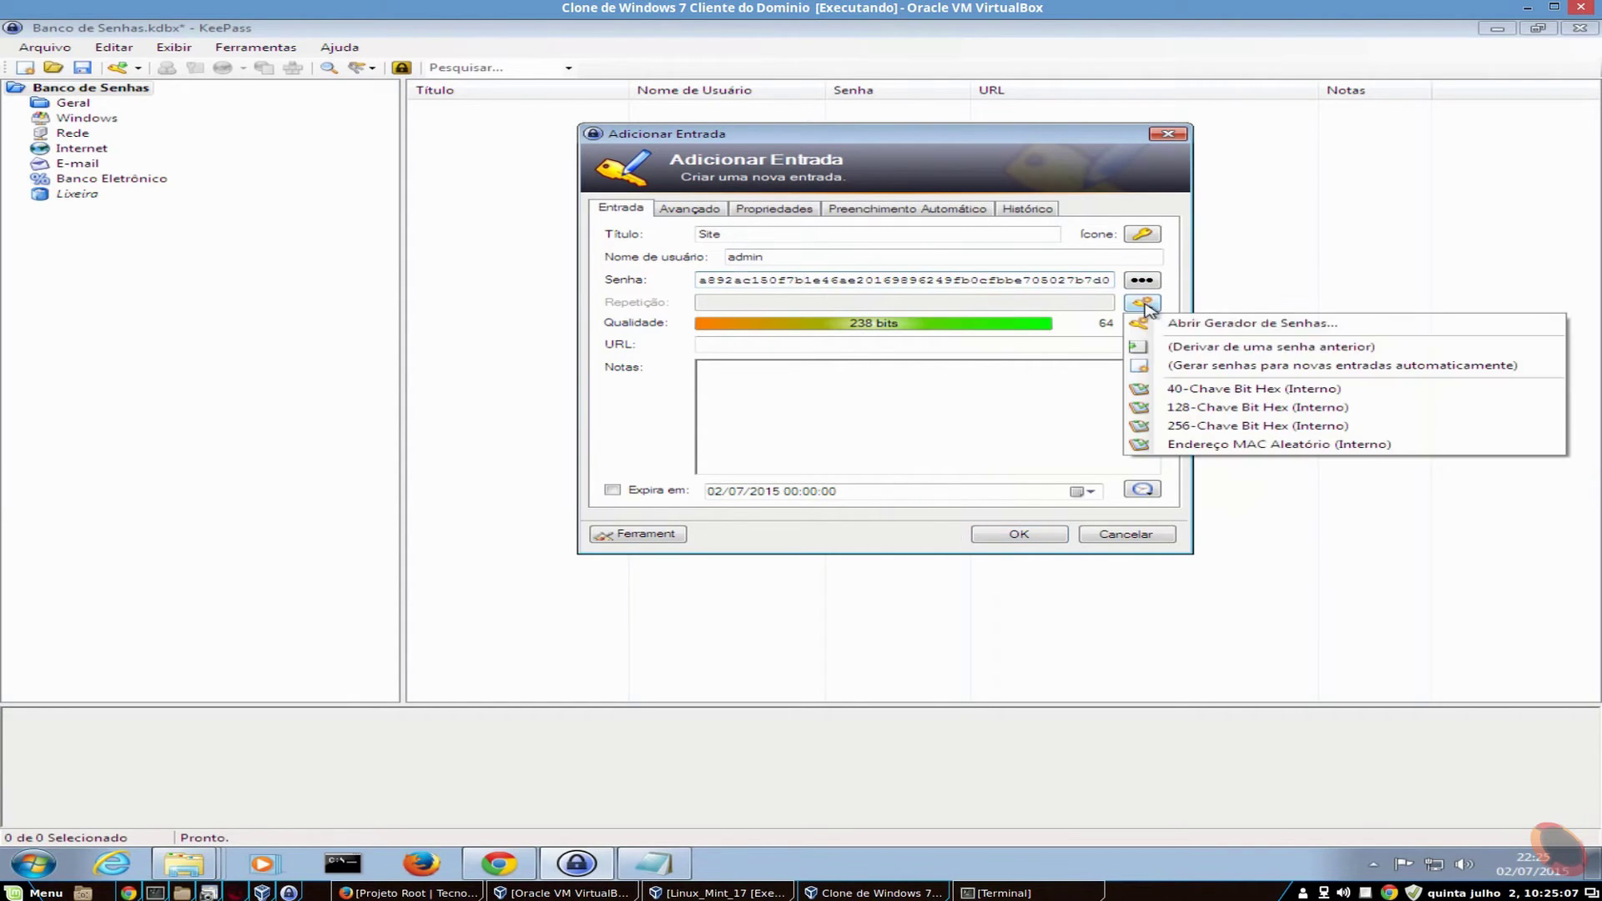
{"action": "left_click", "coordinate": [1212, 389]}
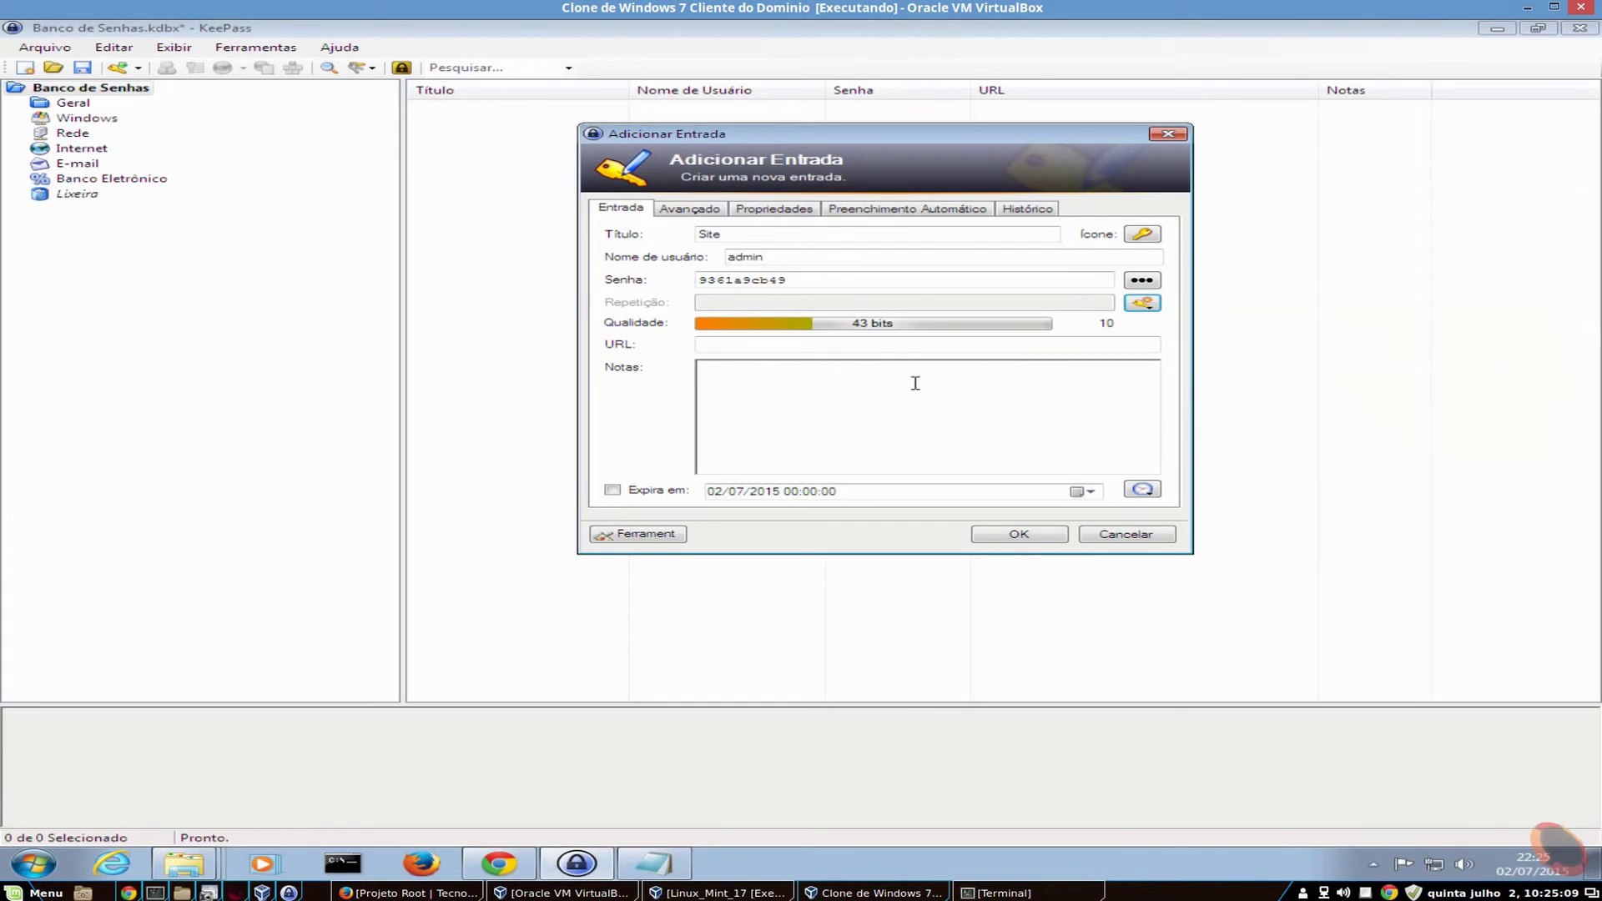
{"action": "left_click", "coordinate": [1143, 304]}
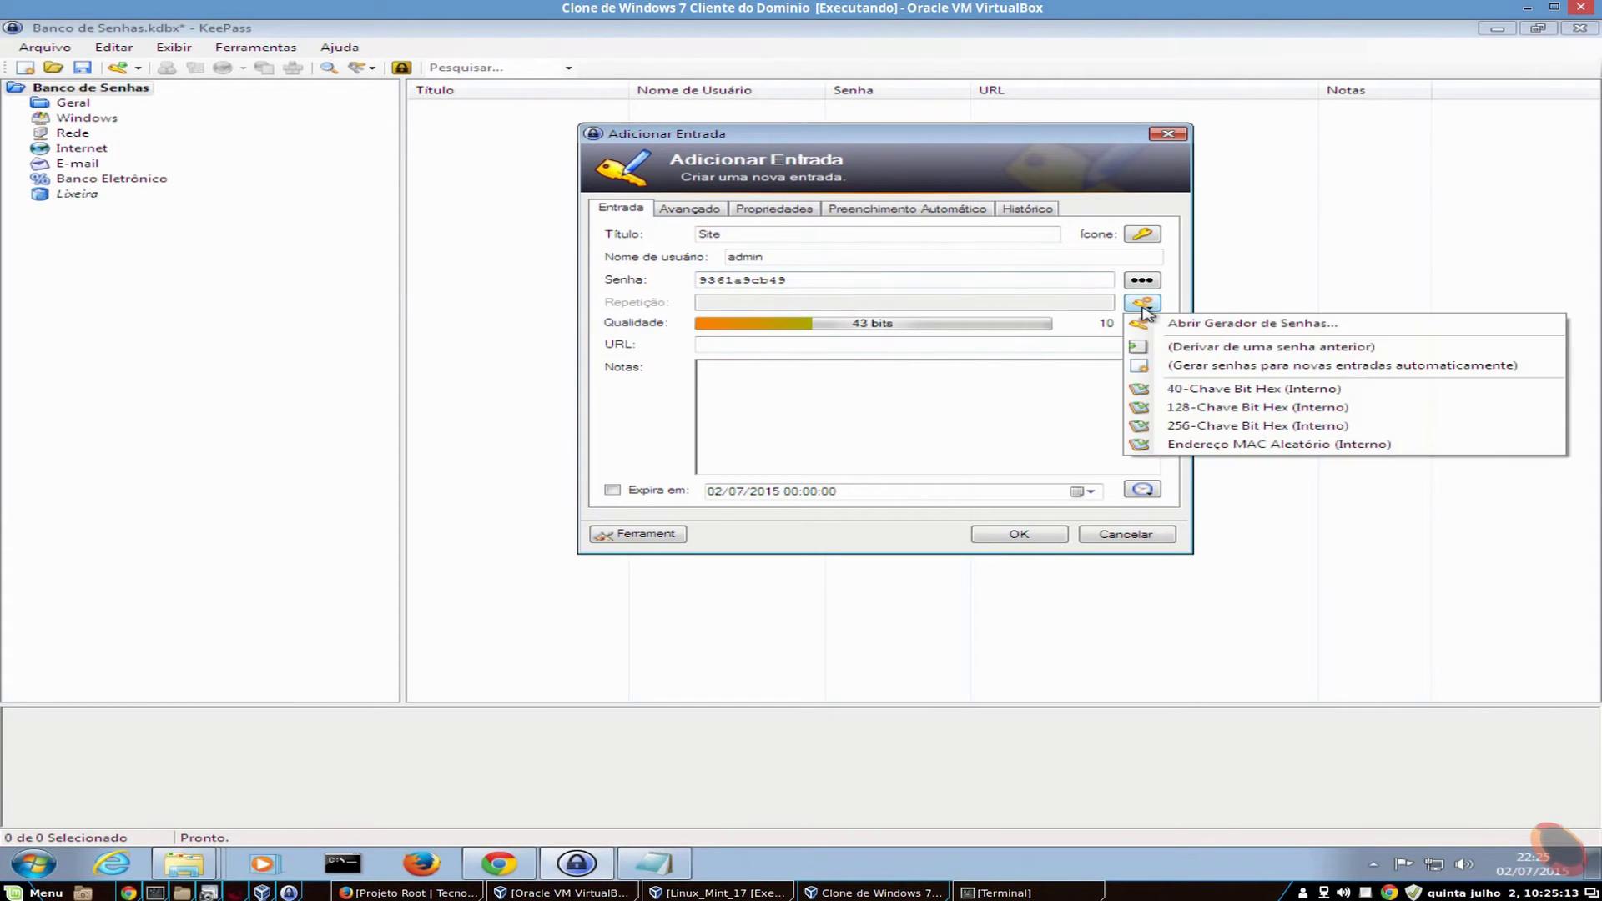
{"action": "left_click", "coordinate": [1256, 407]}
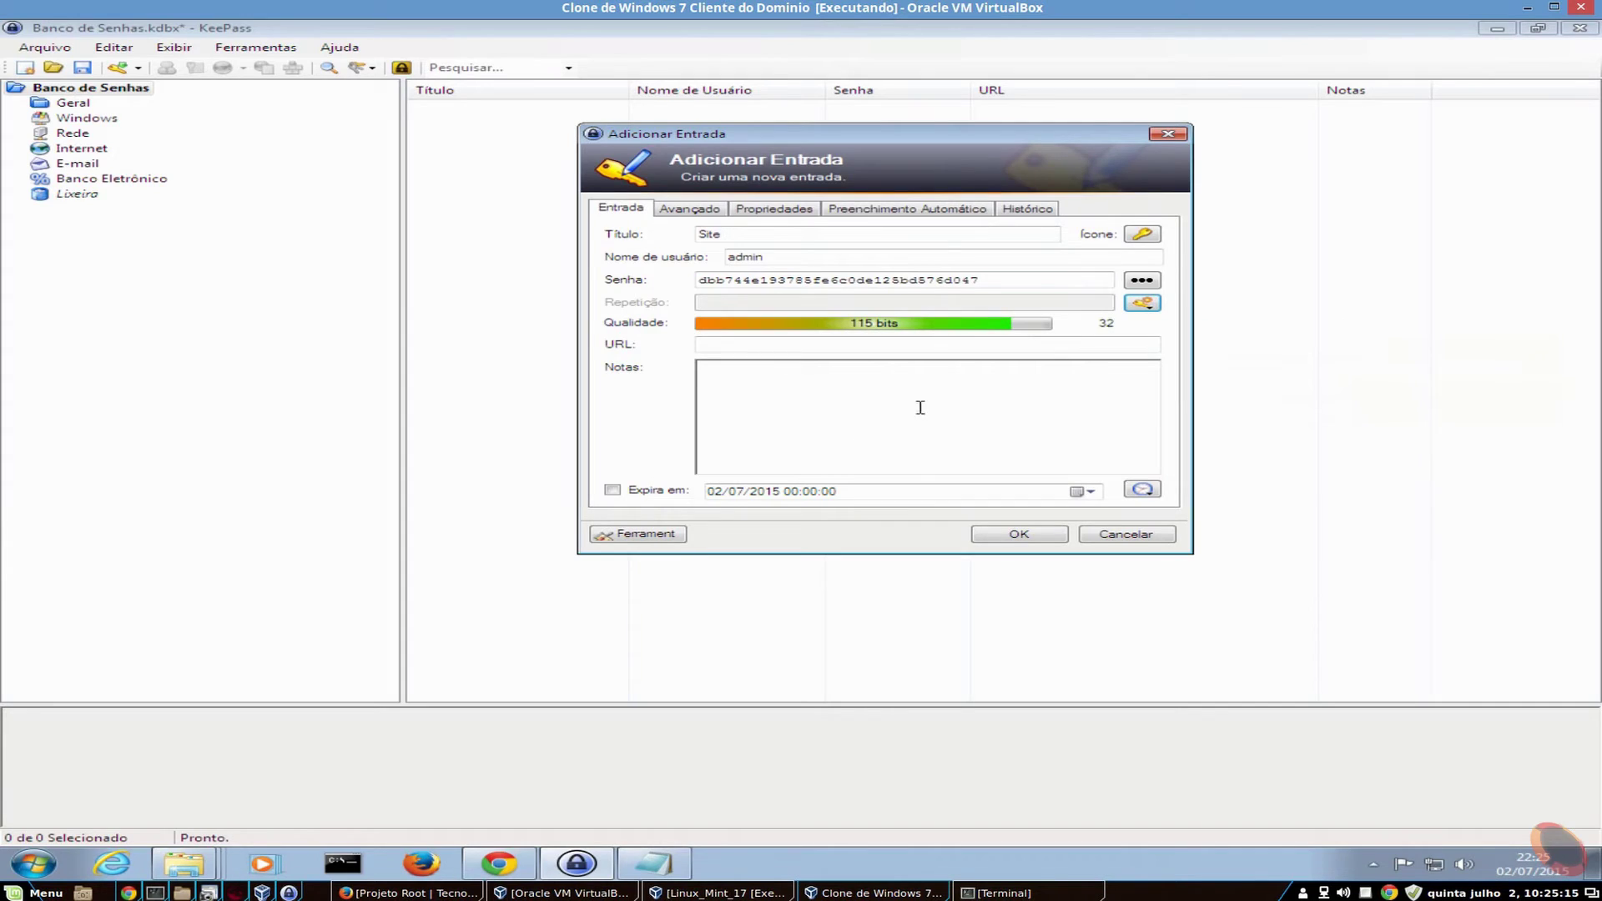
{"action": "left_click_drag", "start_coordinate": [1001, 280], "coordinate": [697, 281]}
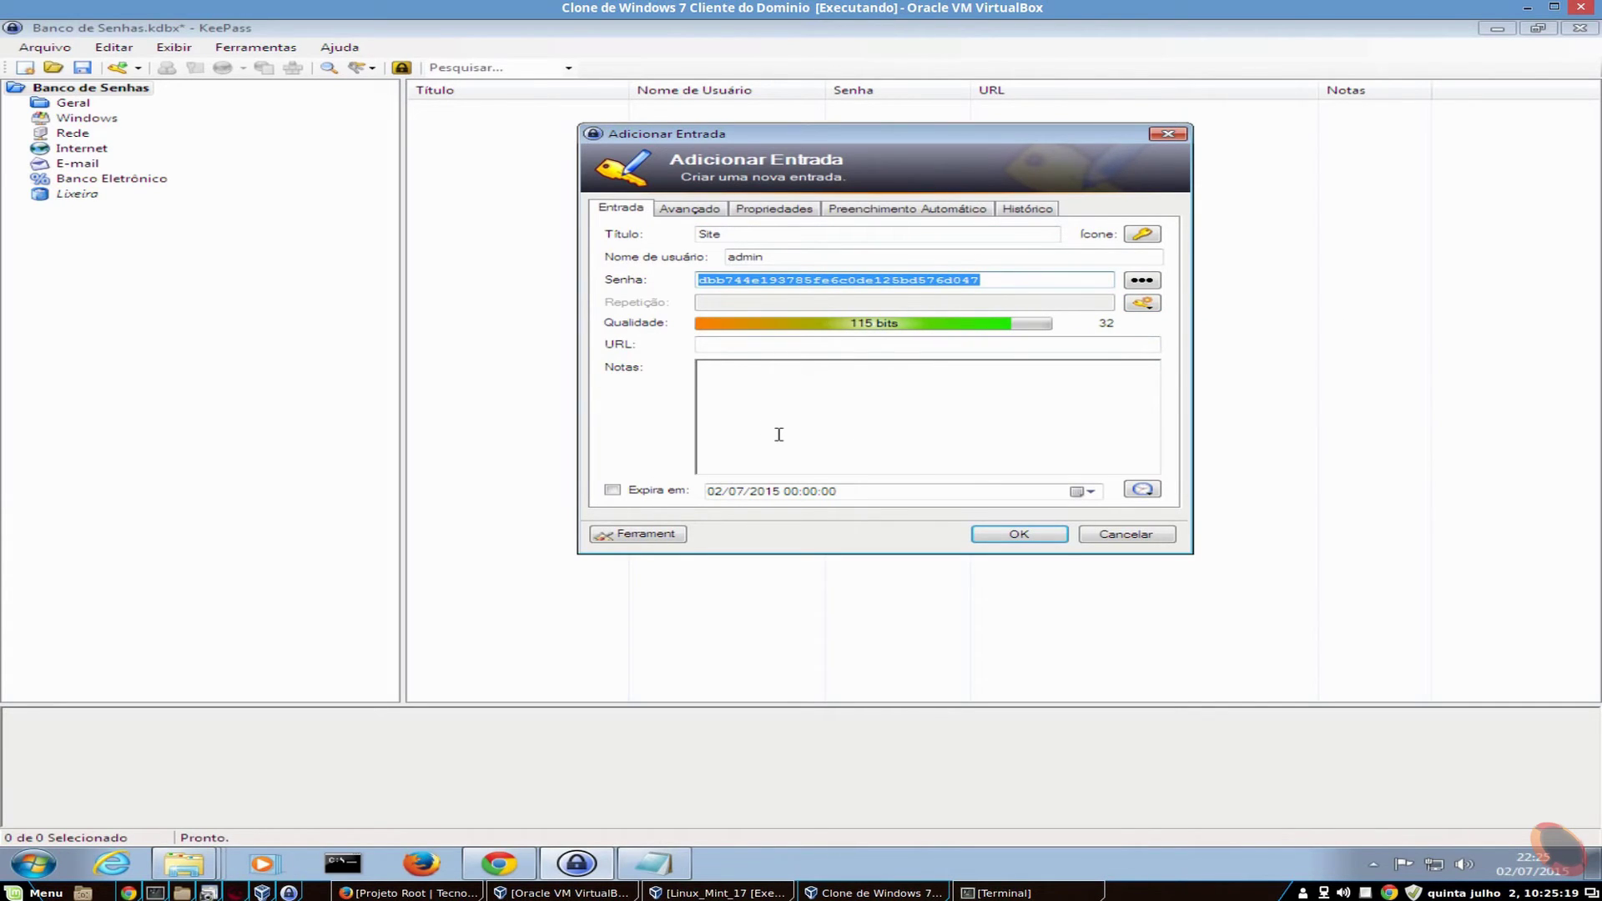
- Regenerate 128-bit hex passwords a few more times, toggling the password between hidden and plain text
{"action": "left_click", "coordinate": [1136, 306]}
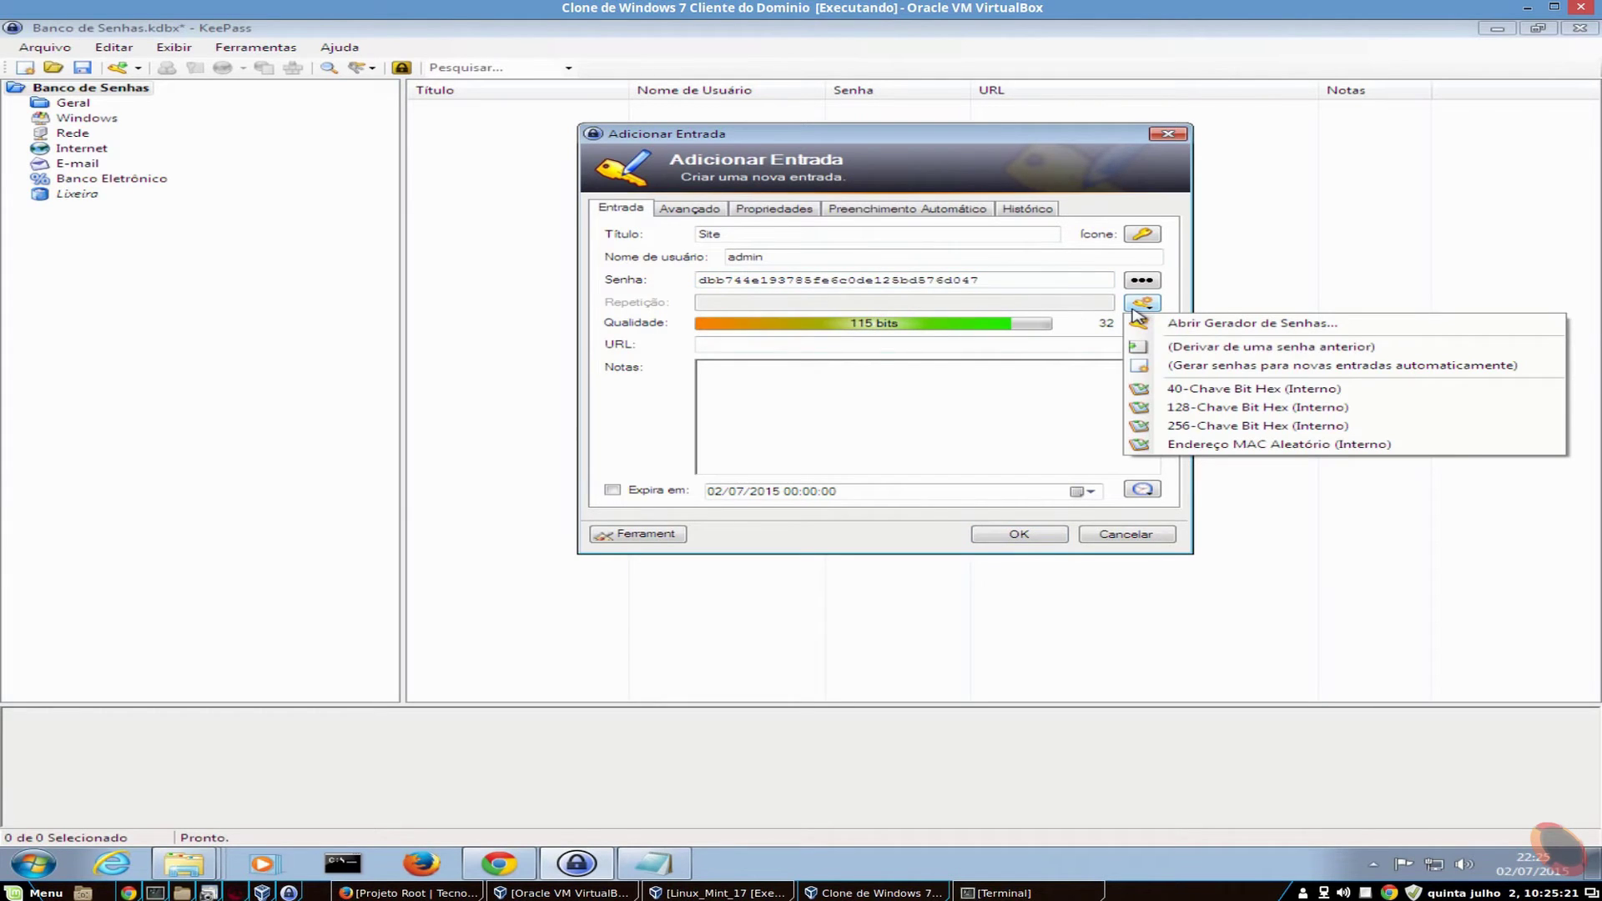
{"action": "left_click", "coordinate": [1217, 409]}
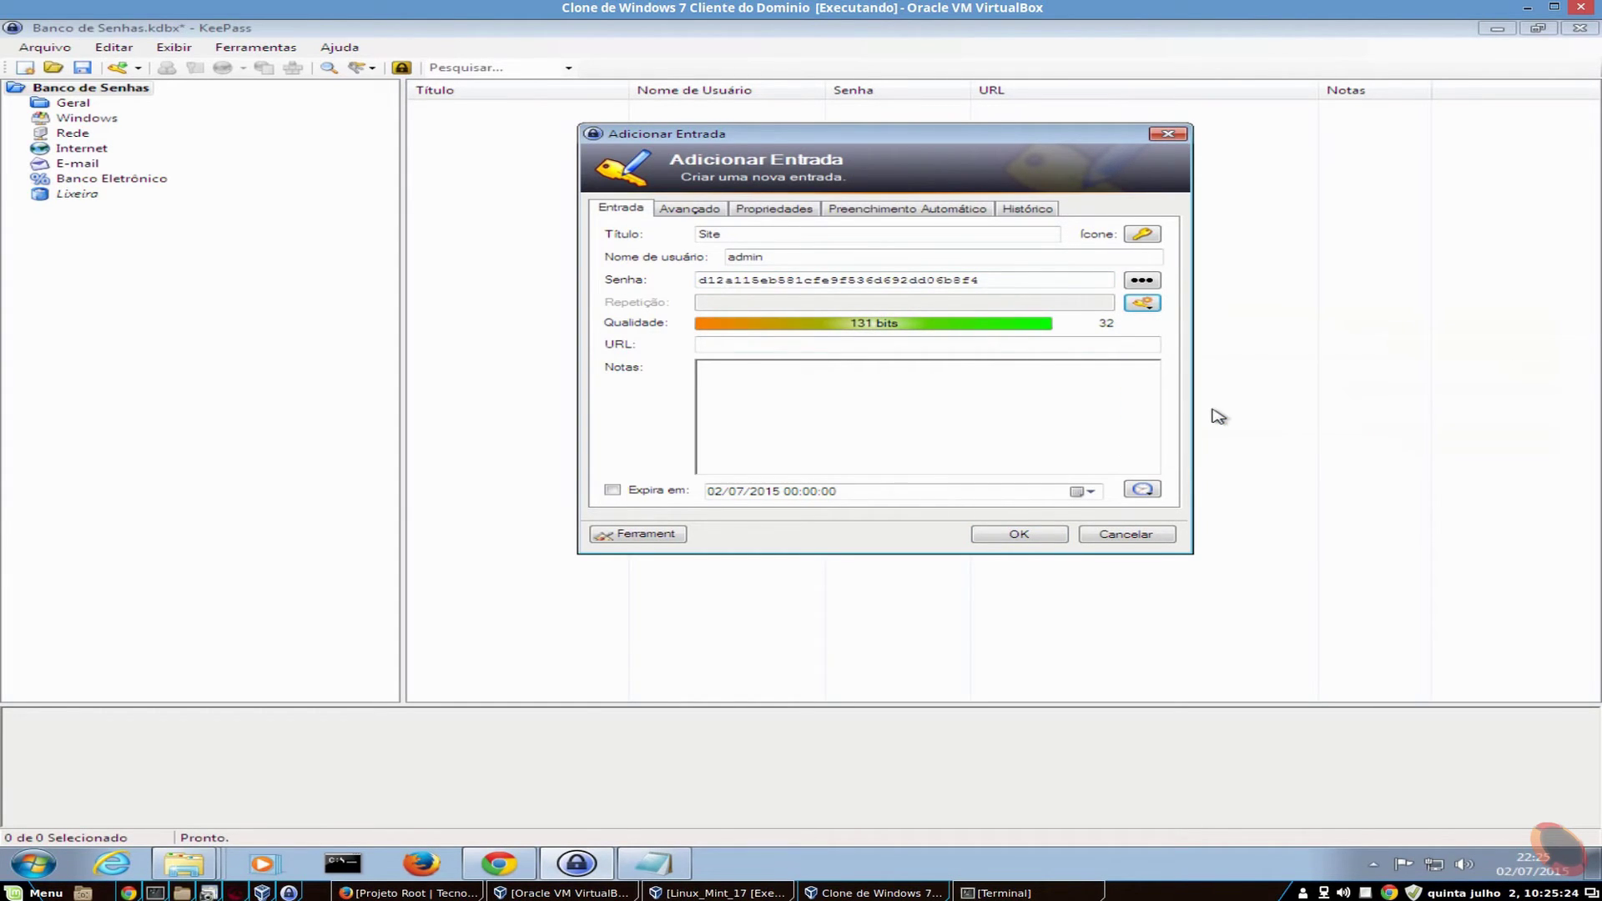
{"action": "left_click", "coordinate": [1141, 303]}
{"action": "left_click", "coordinate": [1212, 413]}
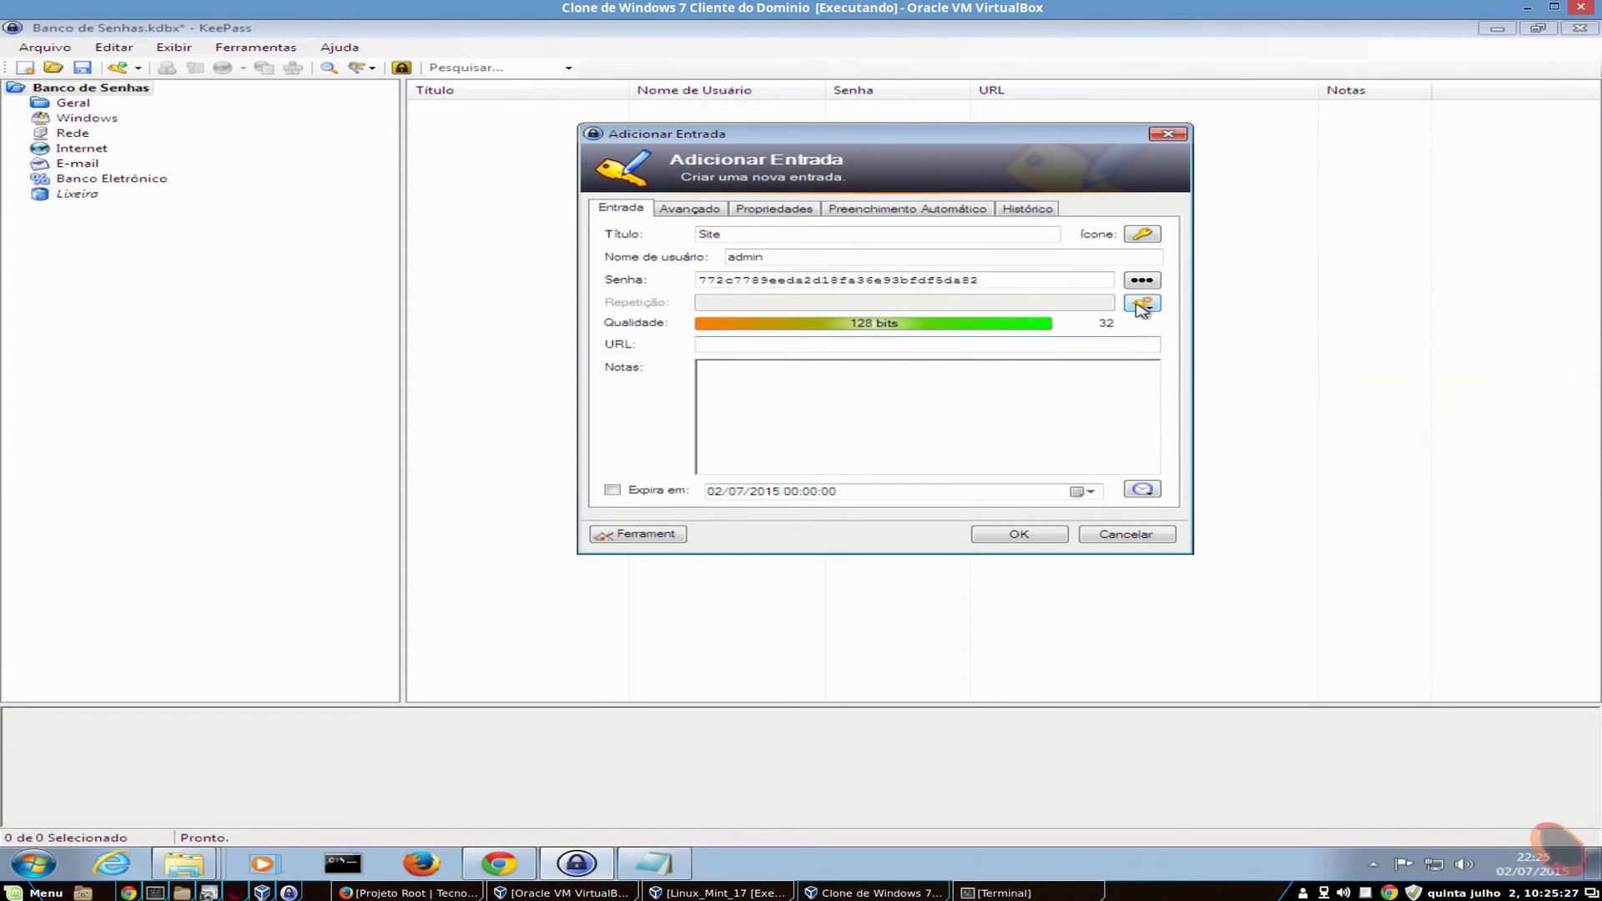
{"action": "left_click", "coordinate": [1143, 281]}
{"action": "left_click", "coordinate": [1143, 281]}
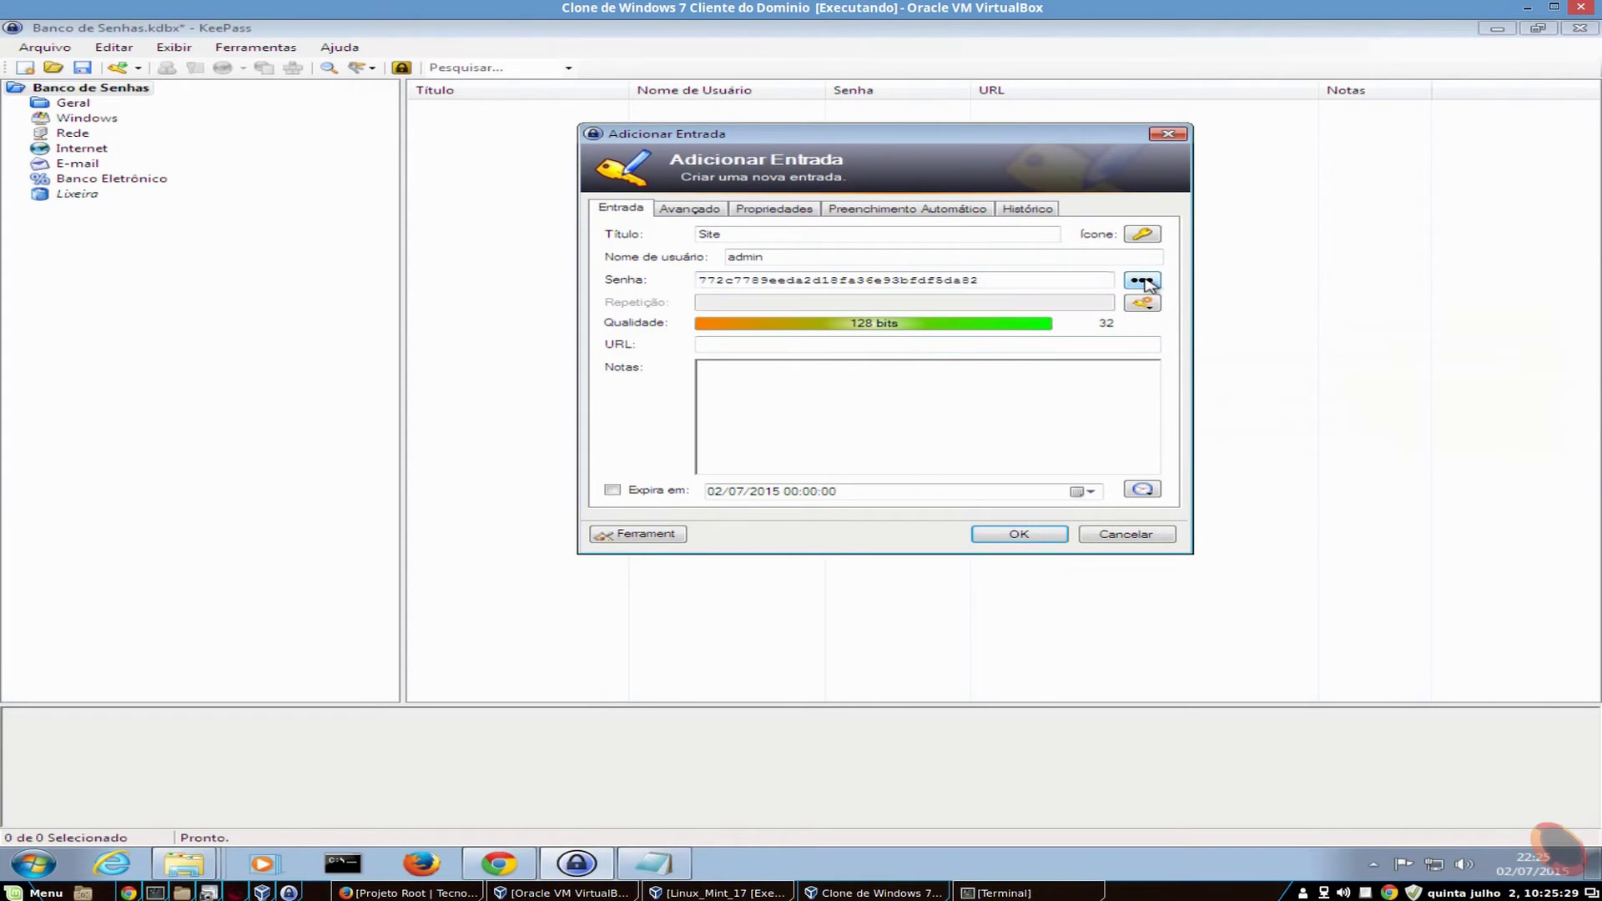
{"action": "left_click", "coordinate": [1143, 281]}
{"action": "left_click", "coordinate": [1142, 302]}
{"action": "left_click", "coordinate": [1142, 303]}
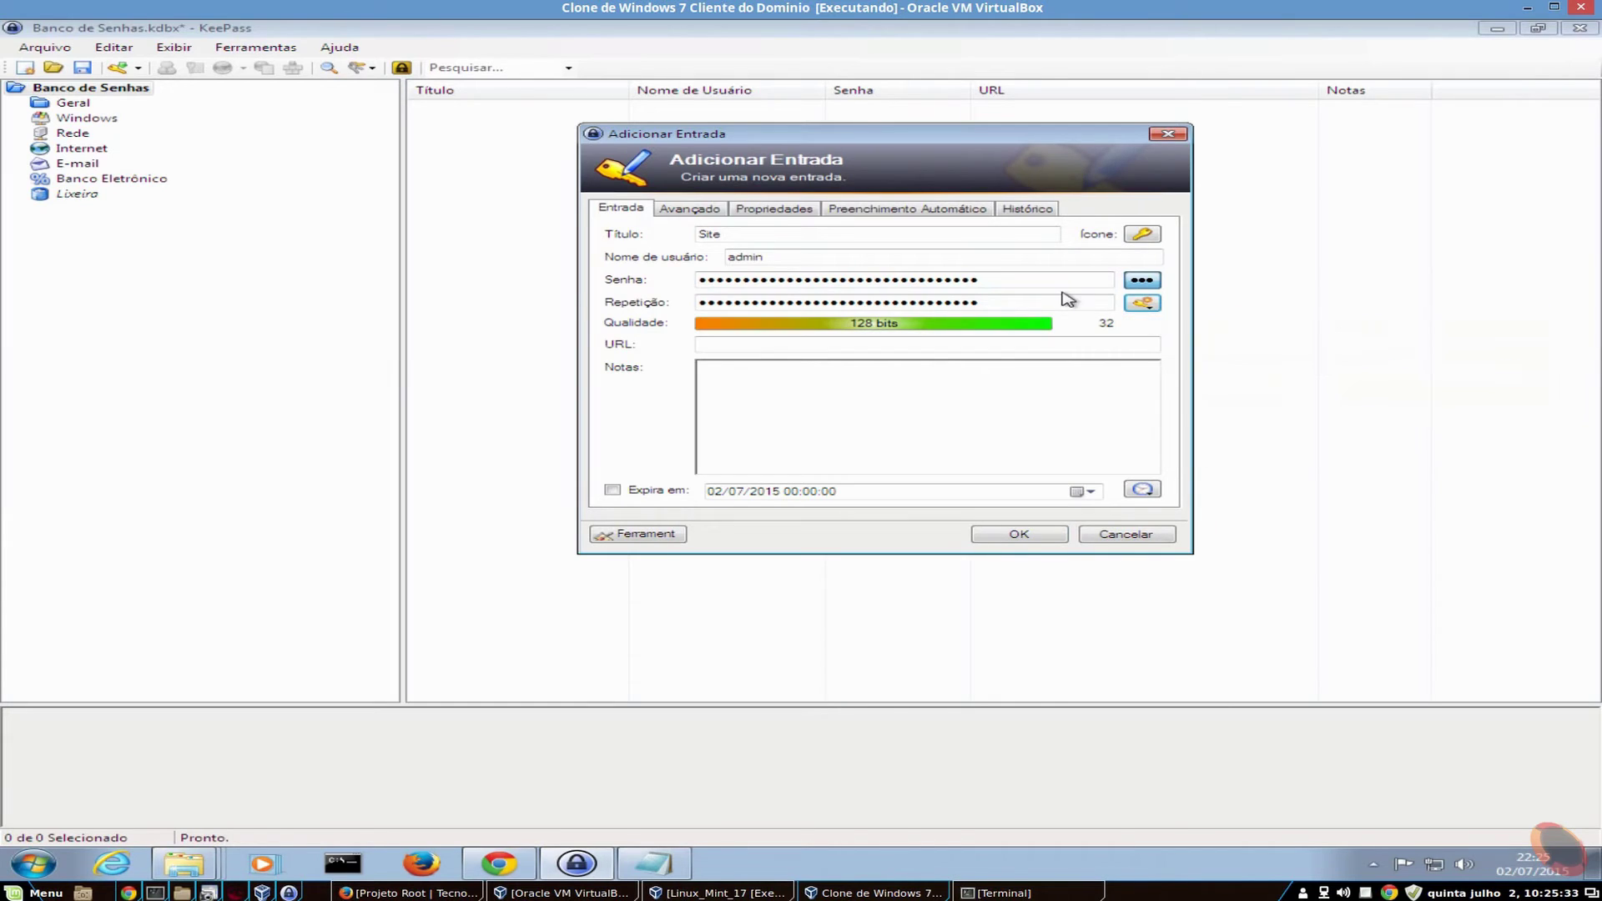
{"action": "left_click", "coordinate": [1142, 282]}
- Derive a new password from the previous one twice, ending with a 140-bit password
{"action": "left_click", "coordinate": [1142, 304]}
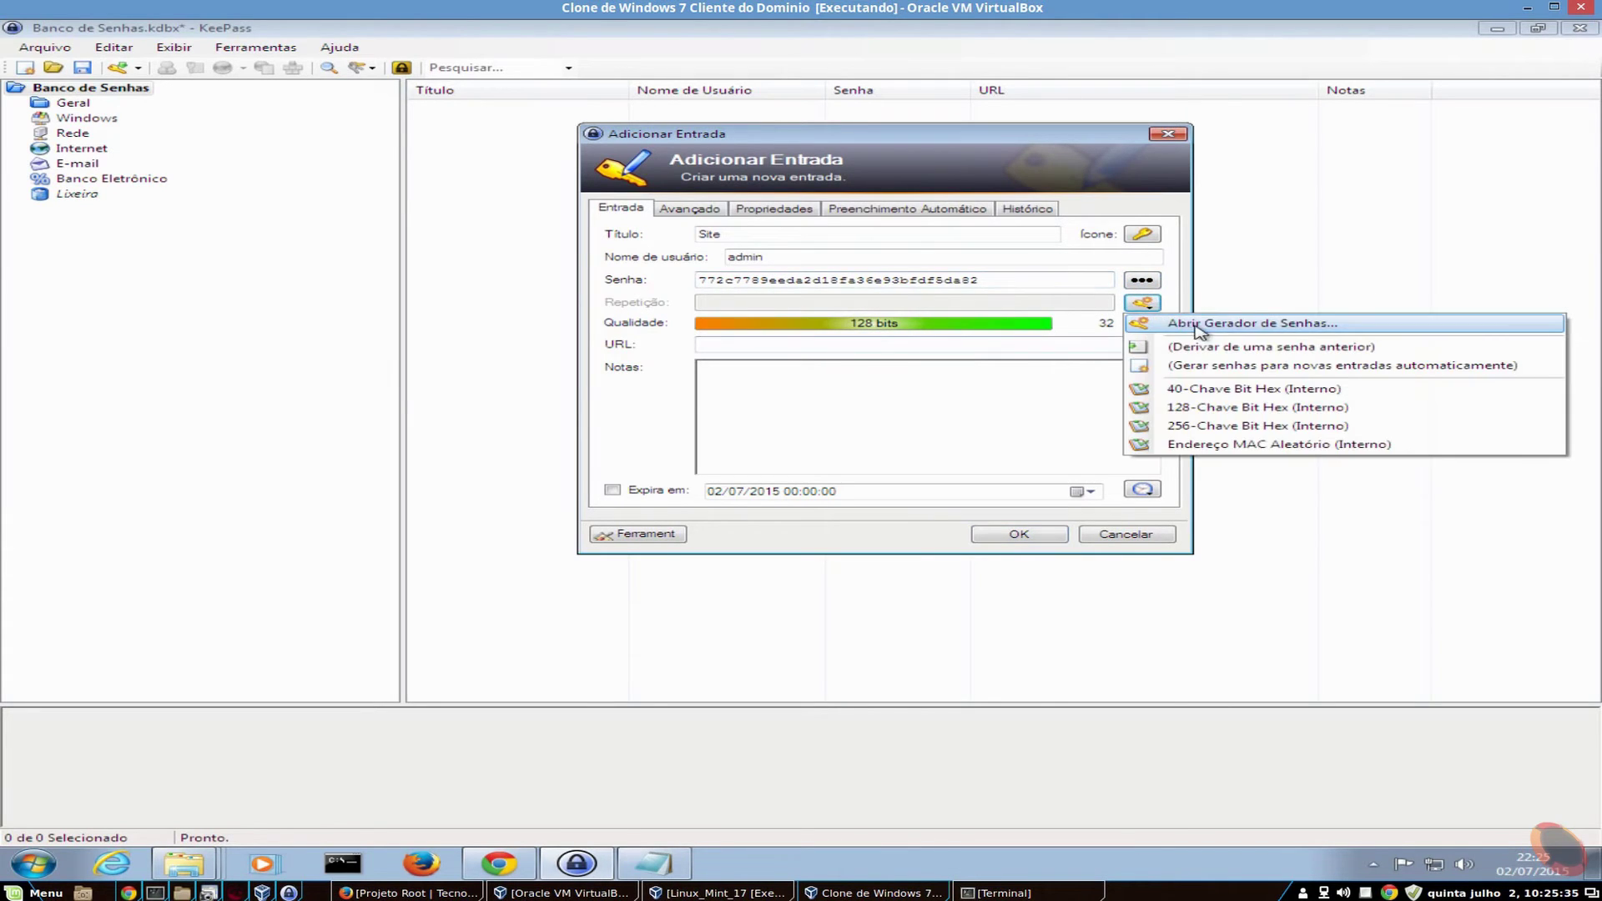
{"action": "left_click", "coordinate": [1323, 348]}
{"action": "left_click", "coordinate": [1150, 309]}
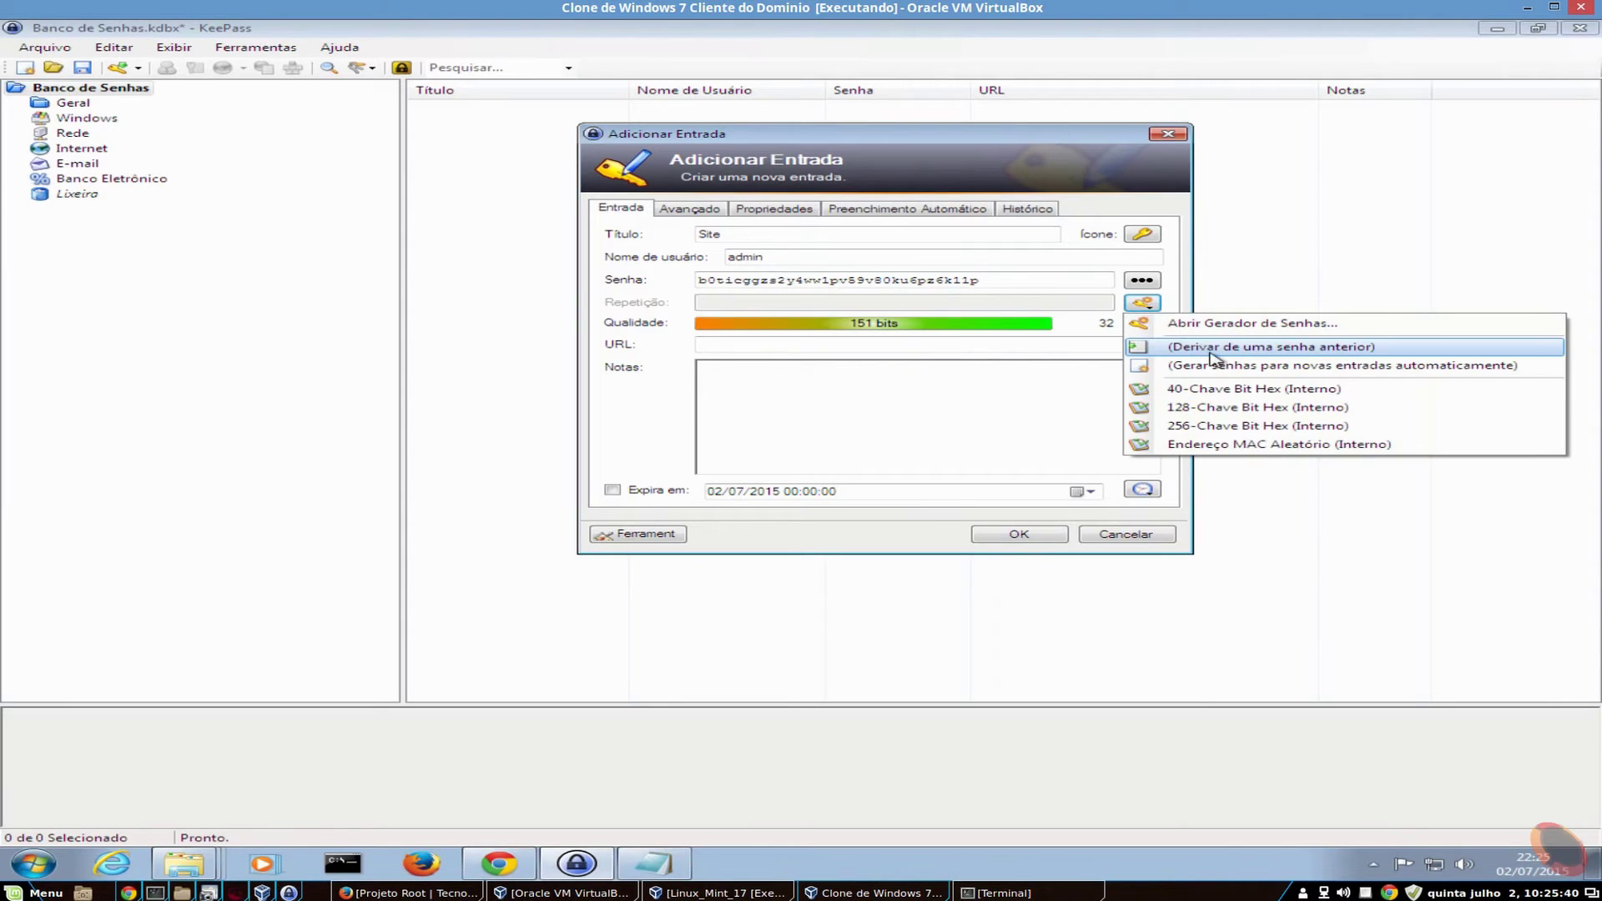
{"action": "left_click", "coordinate": [1240, 349]}
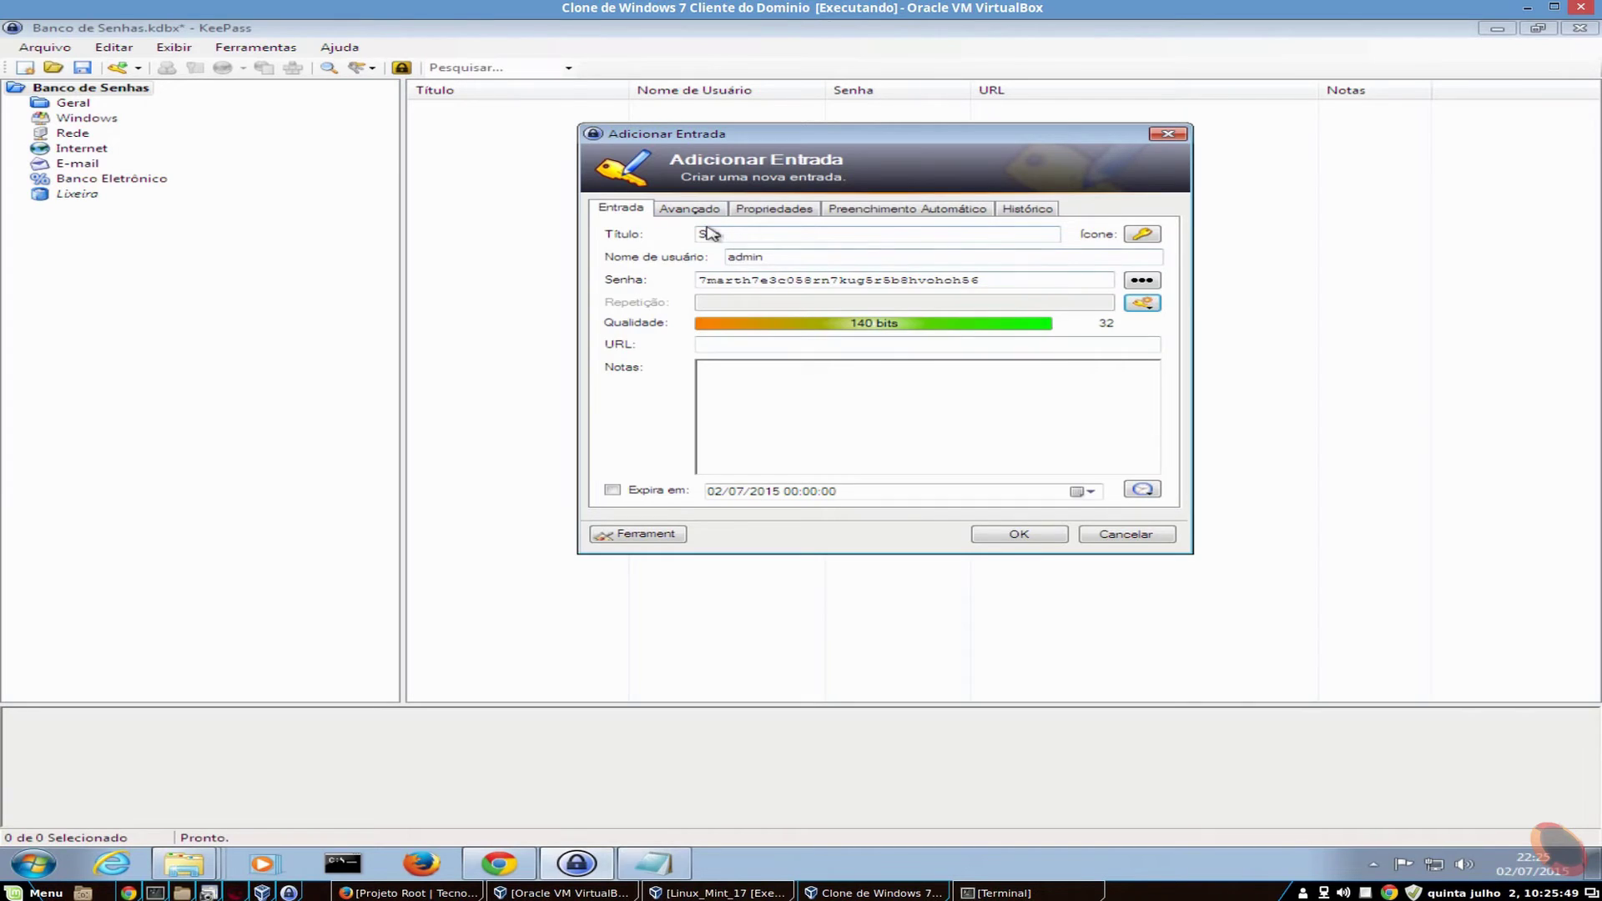
{"action": "left_click", "coordinate": [703, 210]}
{"action": "left_click", "coordinate": [792, 212]}
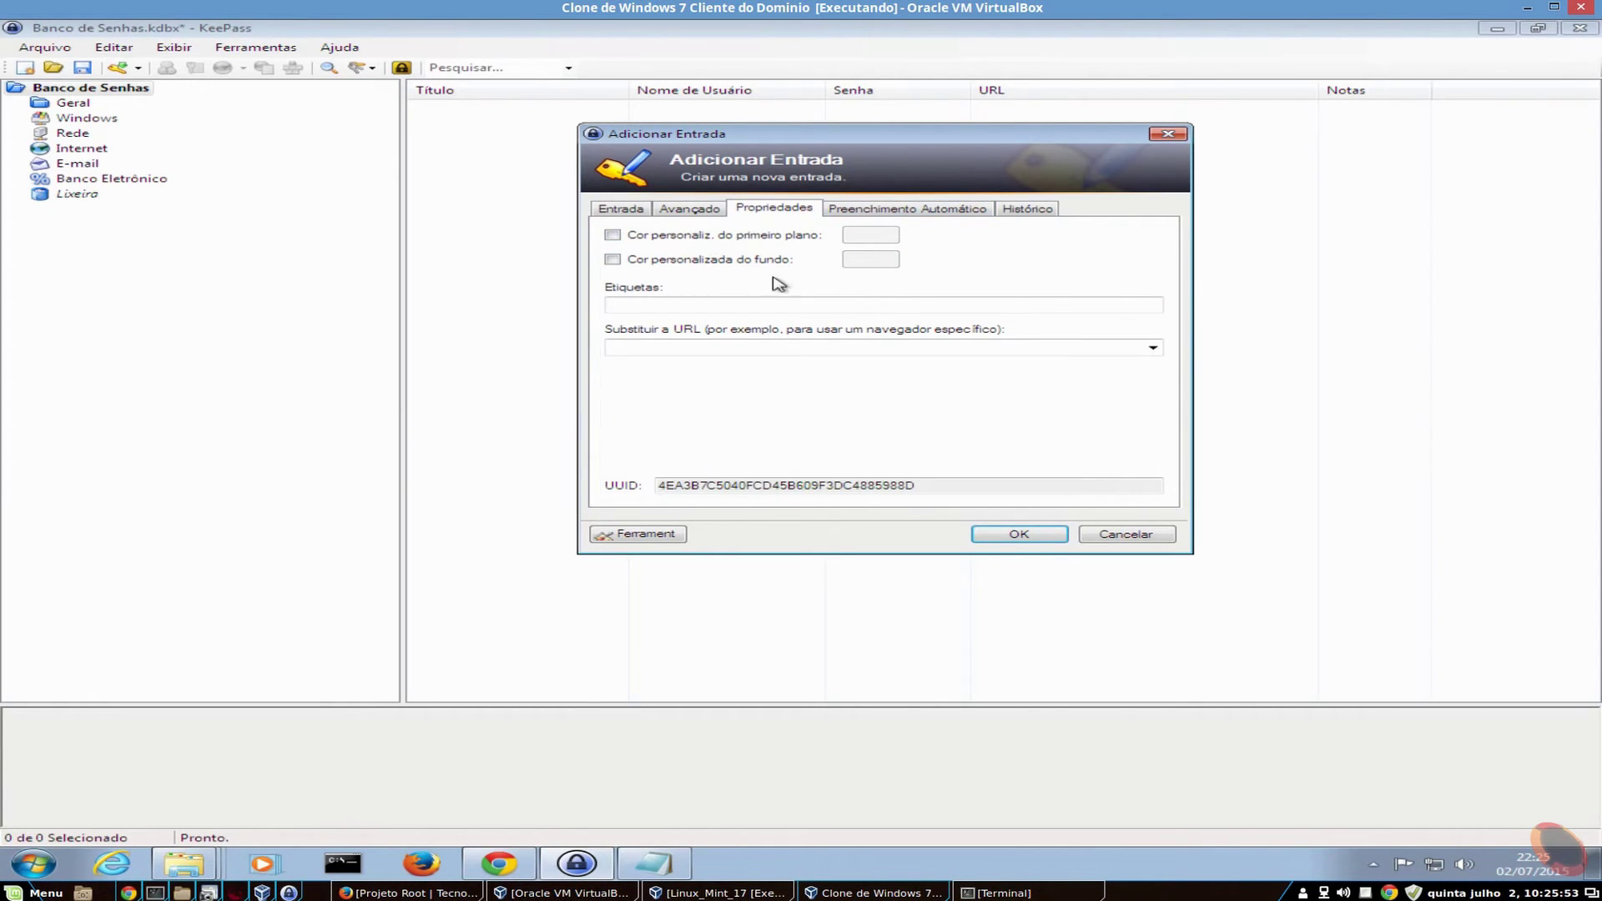
{"action": "left_click", "coordinate": [942, 212]}
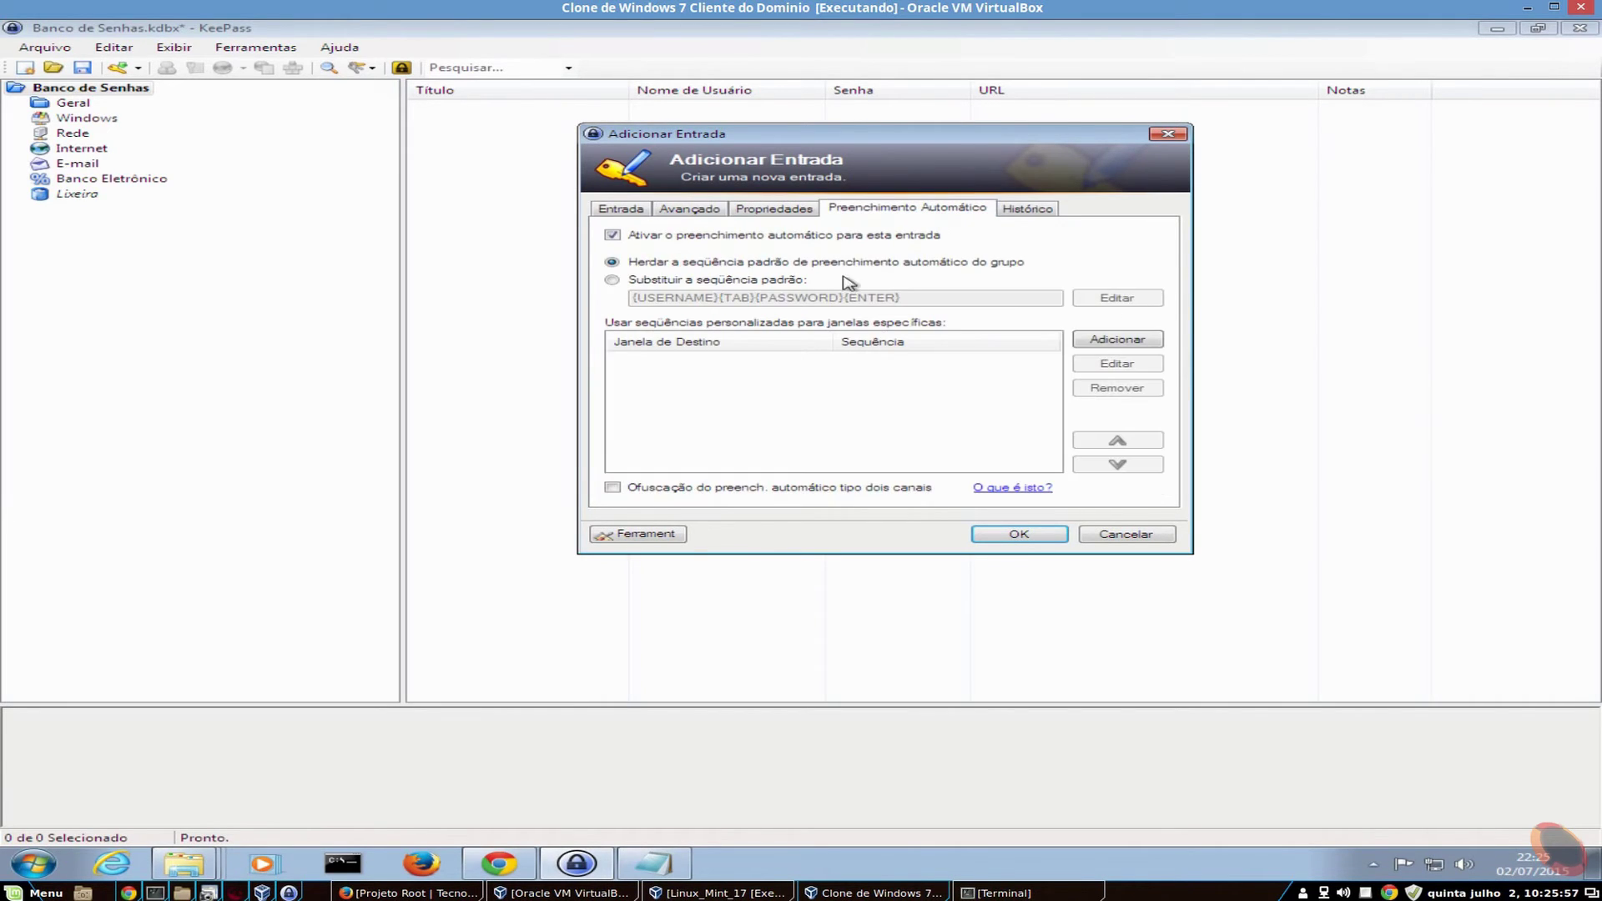
{"action": "left_click", "coordinate": [1034, 209]}
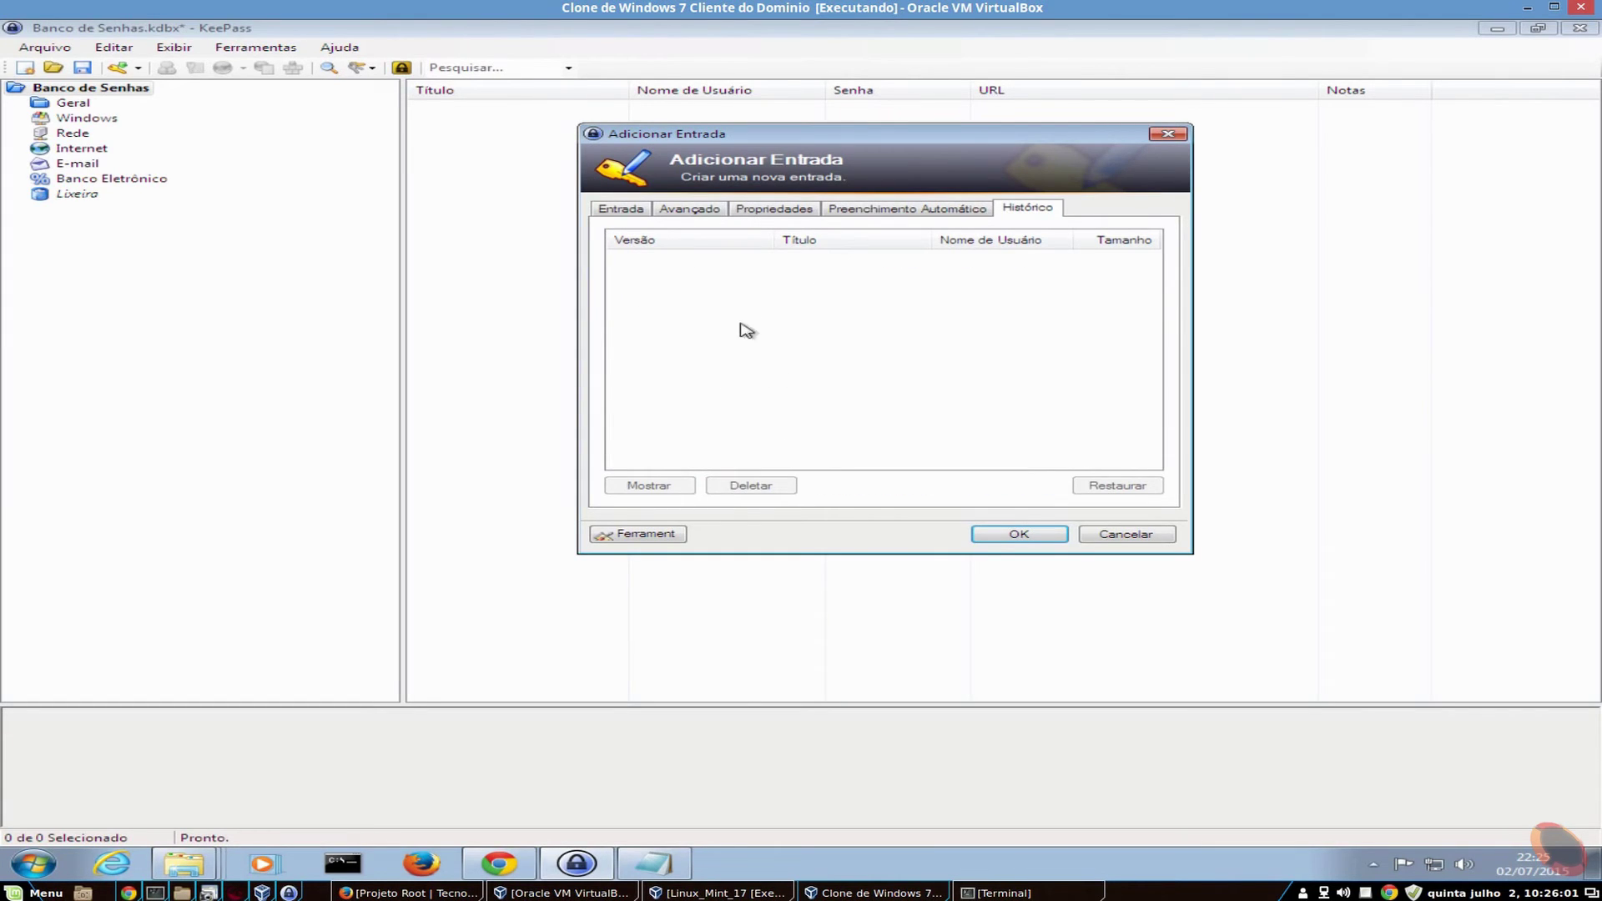
{"action": "left_click", "coordinate": [602, 203]}
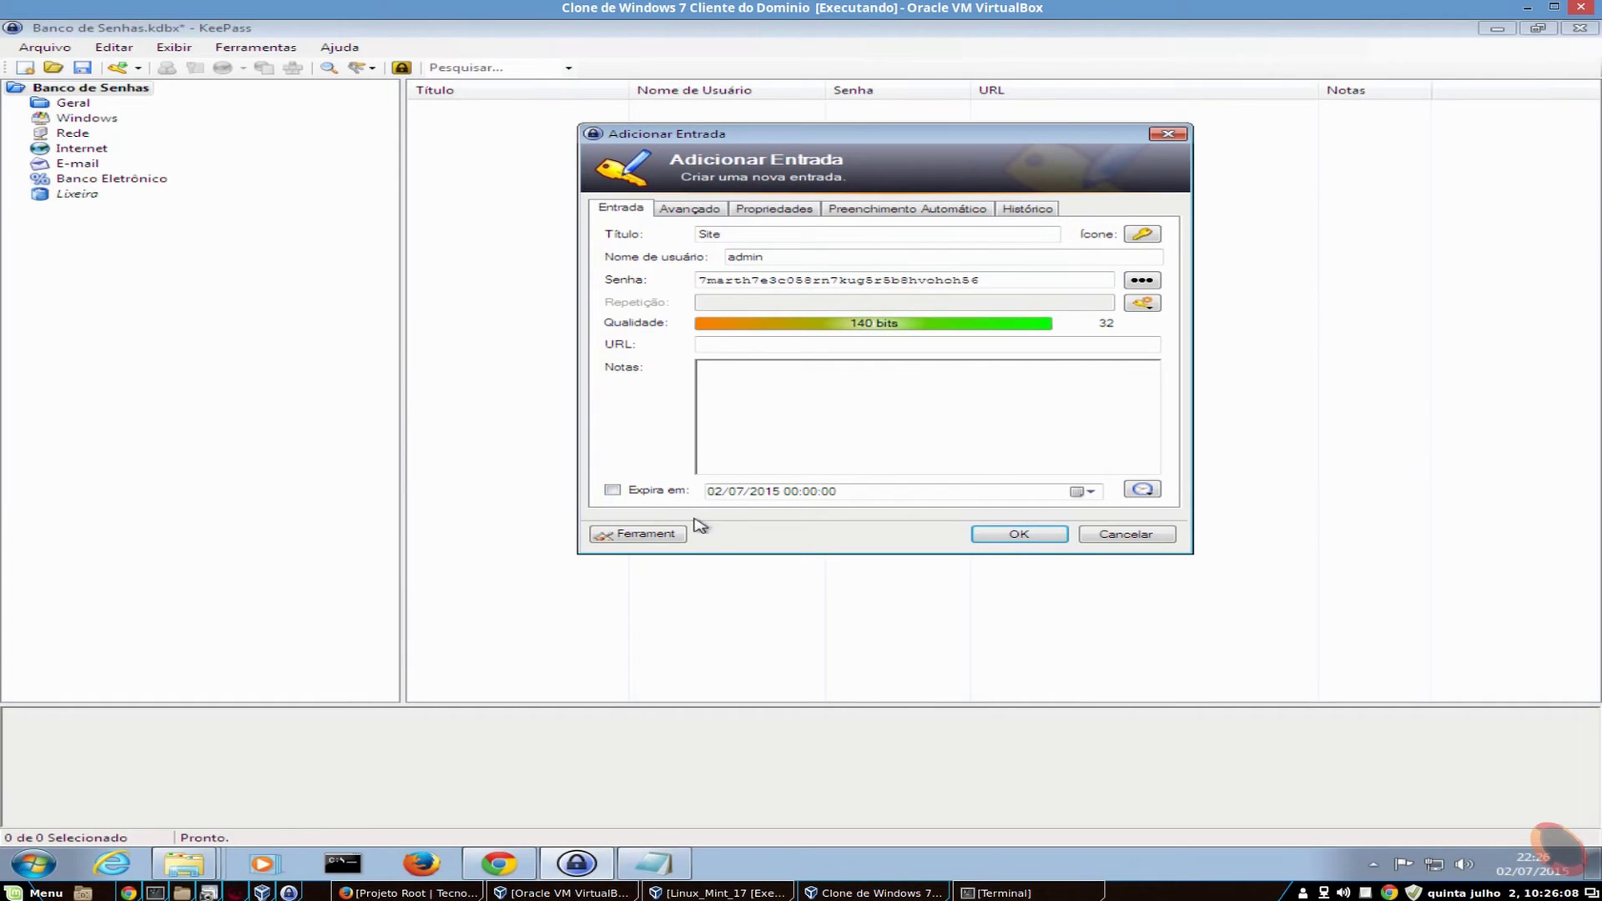
{"action": "left_click", "coordinate": [612, 490]}
{"action": "left_click_drag", "start_coordinate": [1027, 277], "coordinate": [628, 287]}
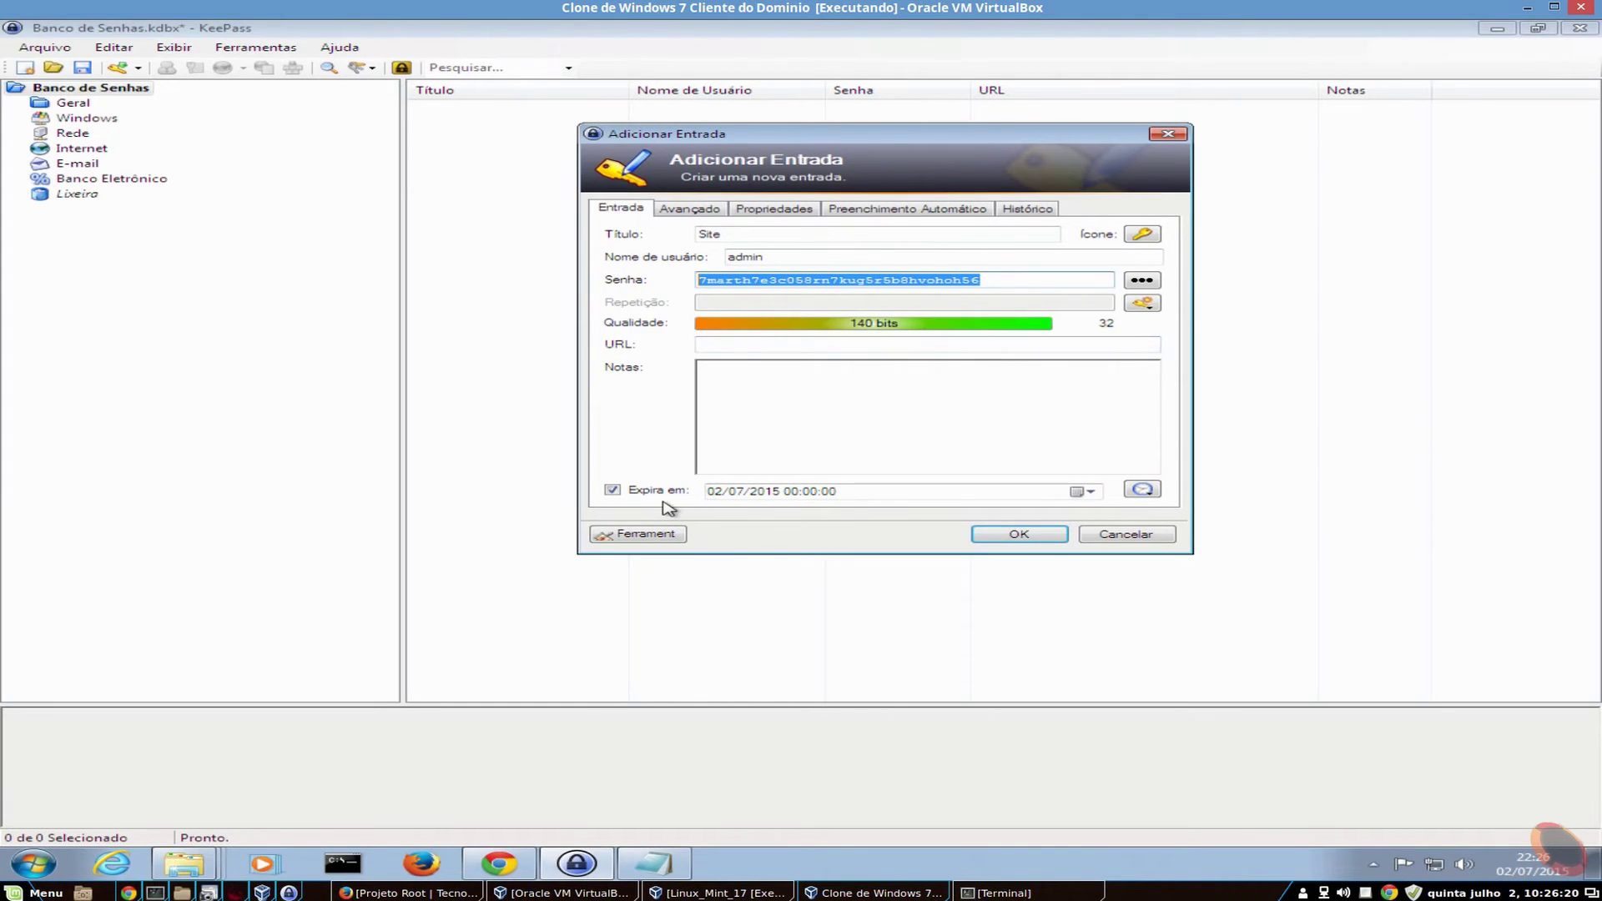
{"action": "left_click", "coordinate": [612, 490]}
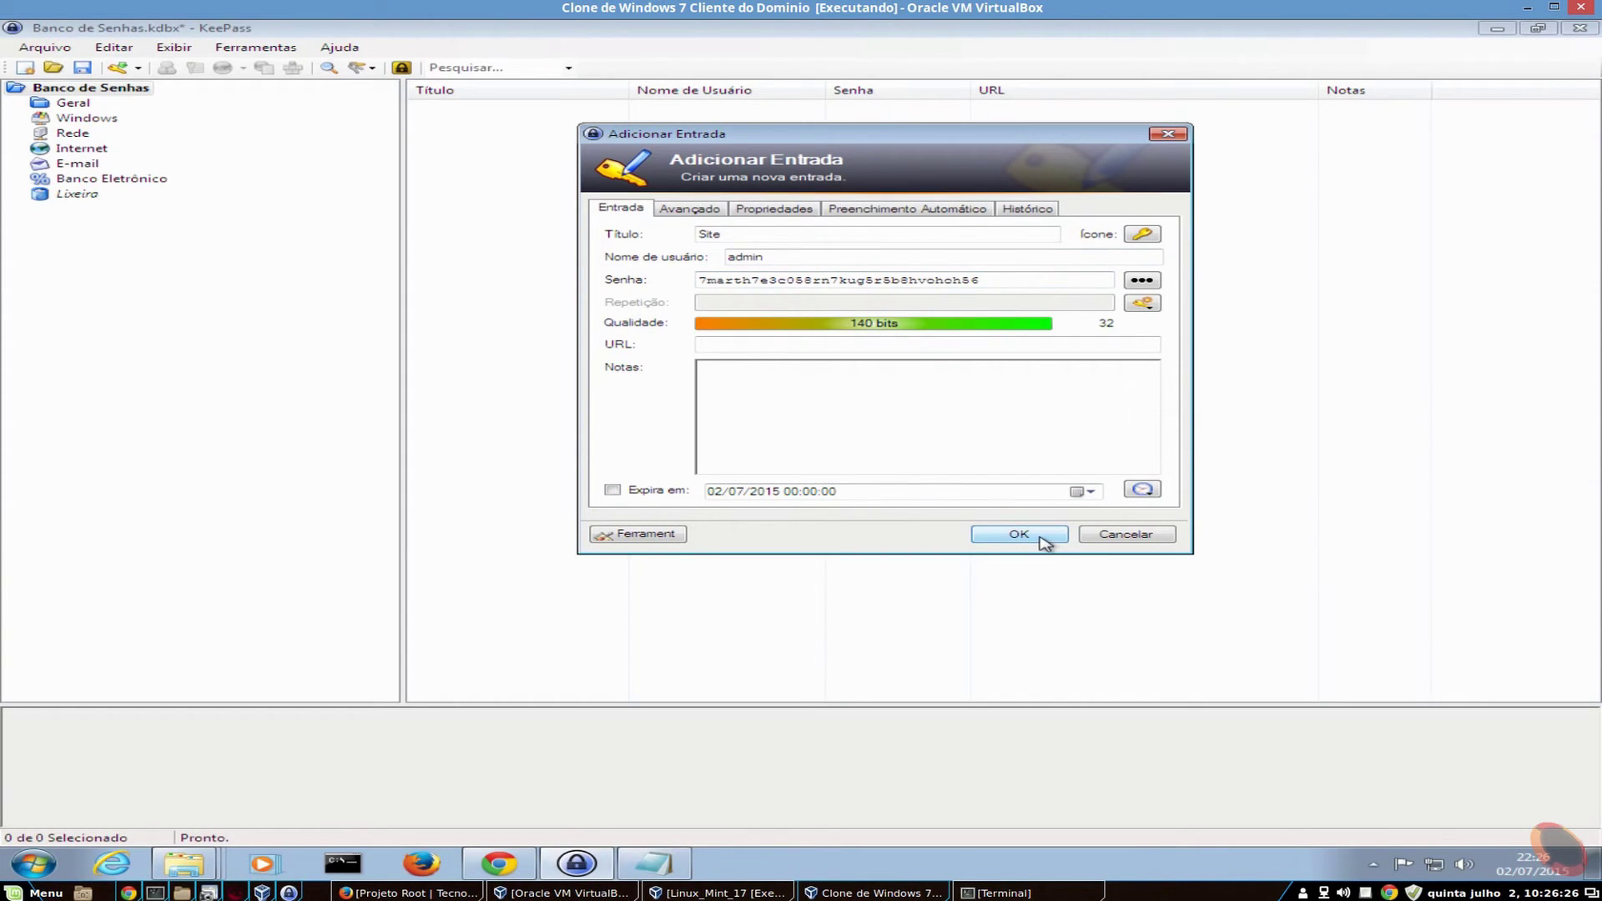
- Save the Site entry and check its dates: created 02/07/2015 22:23:44, modified 22:26:26
{"action": "left_click", "coordinate": [1019, 535]}
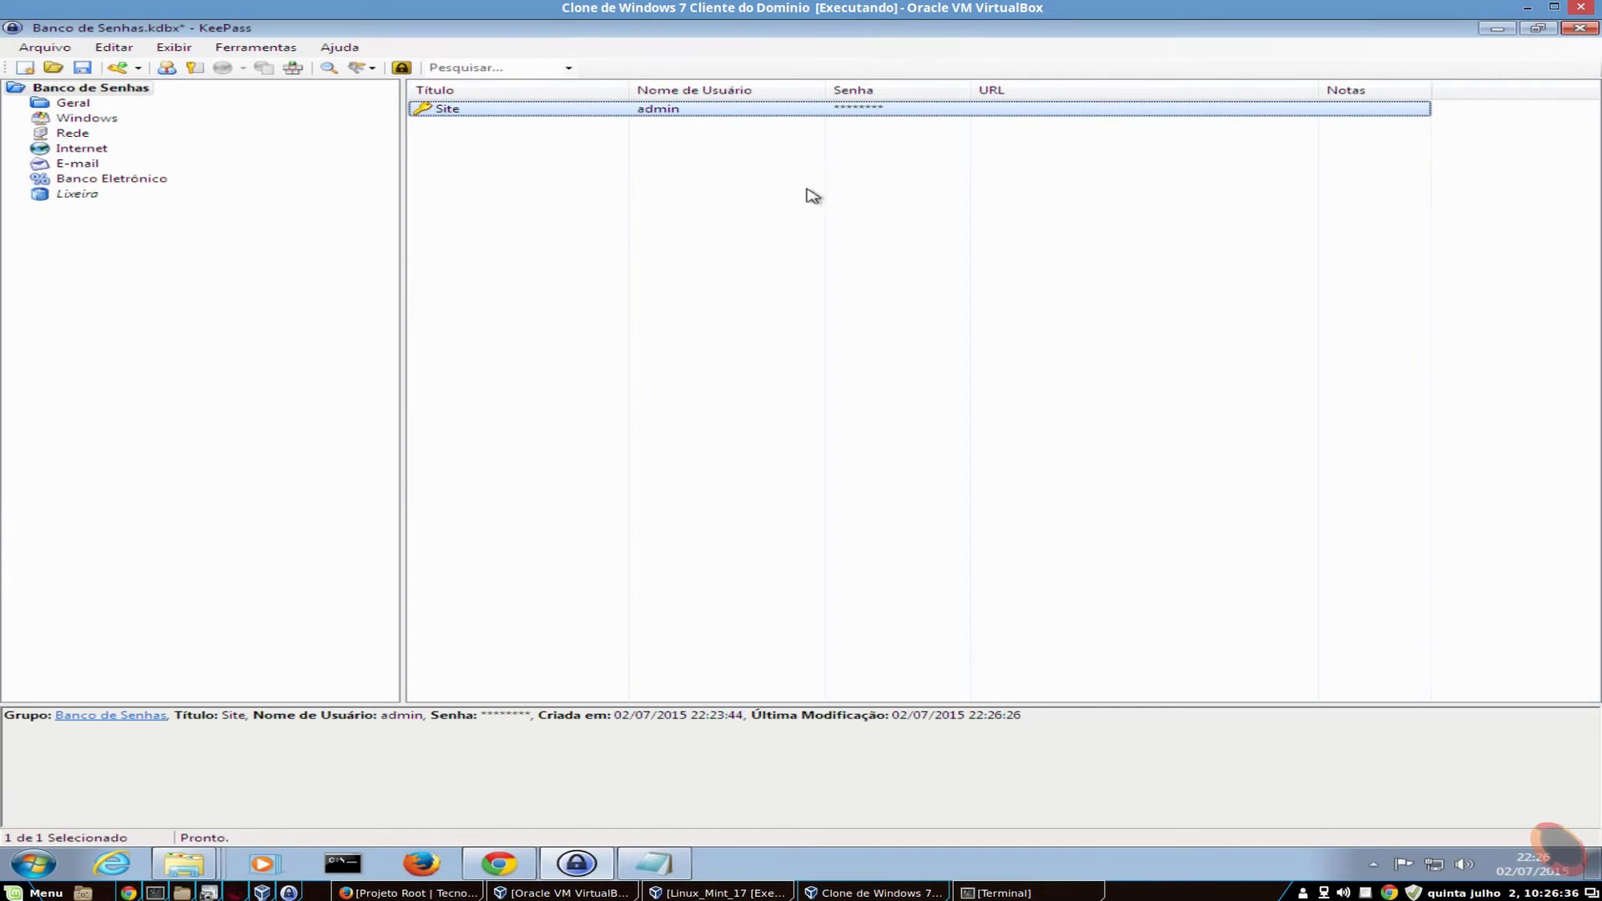
{"action": "left_click", "coordinate": [524, 199]}
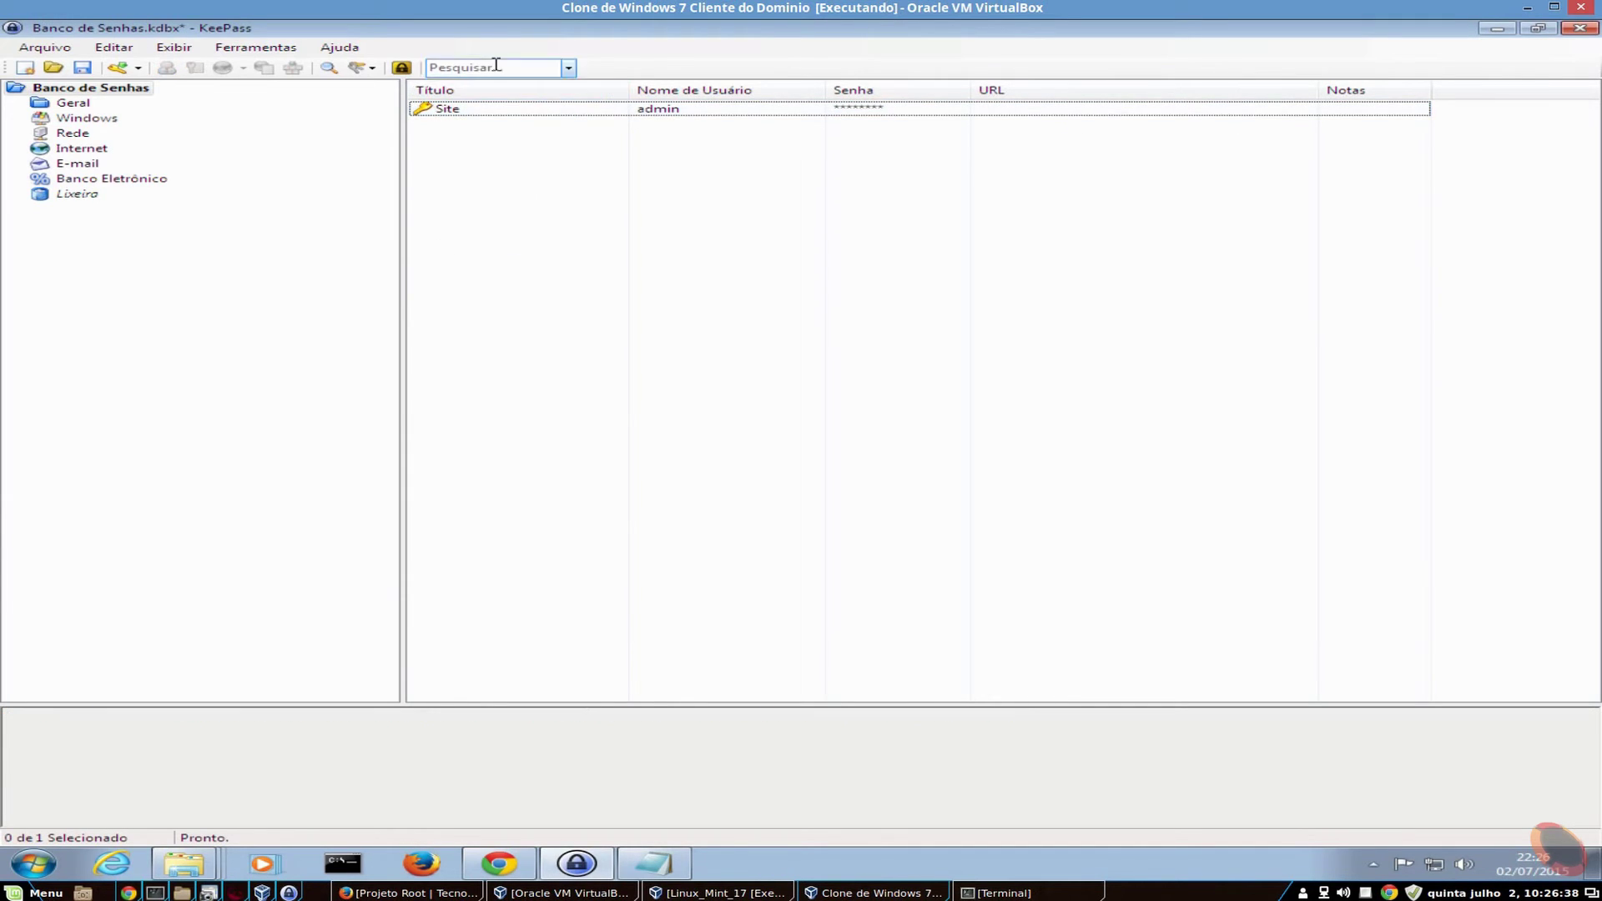
{"action": "left_click", "coordinate": [453, 114]}
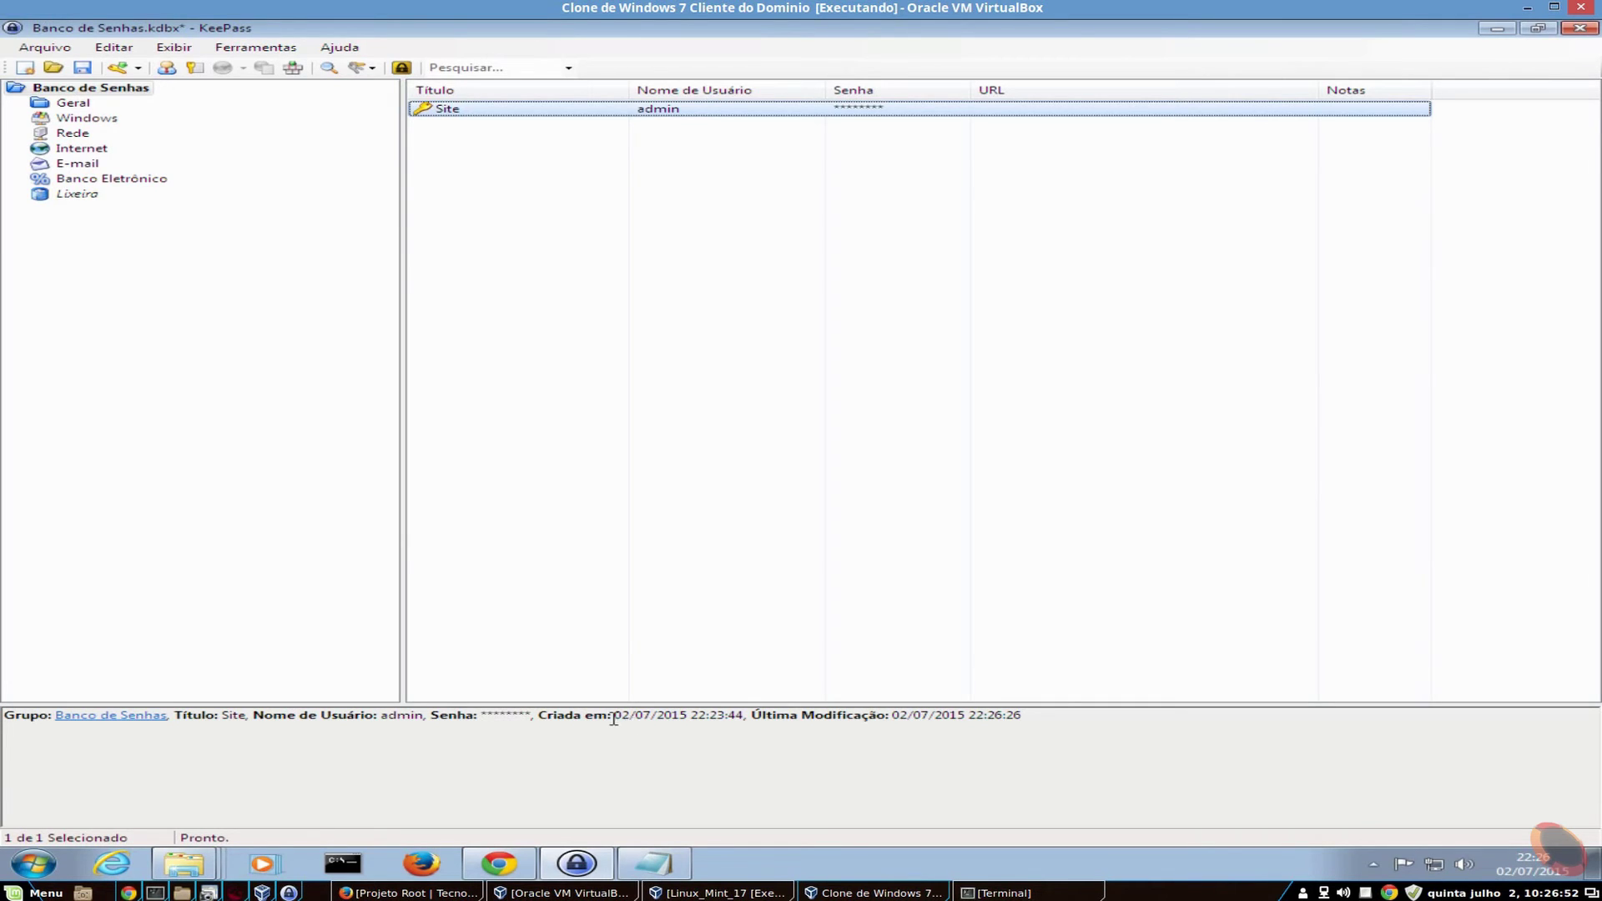
{"action": "left_click_drag", "start_coordinate": [613, 718], "coordinate": [736, 715]}
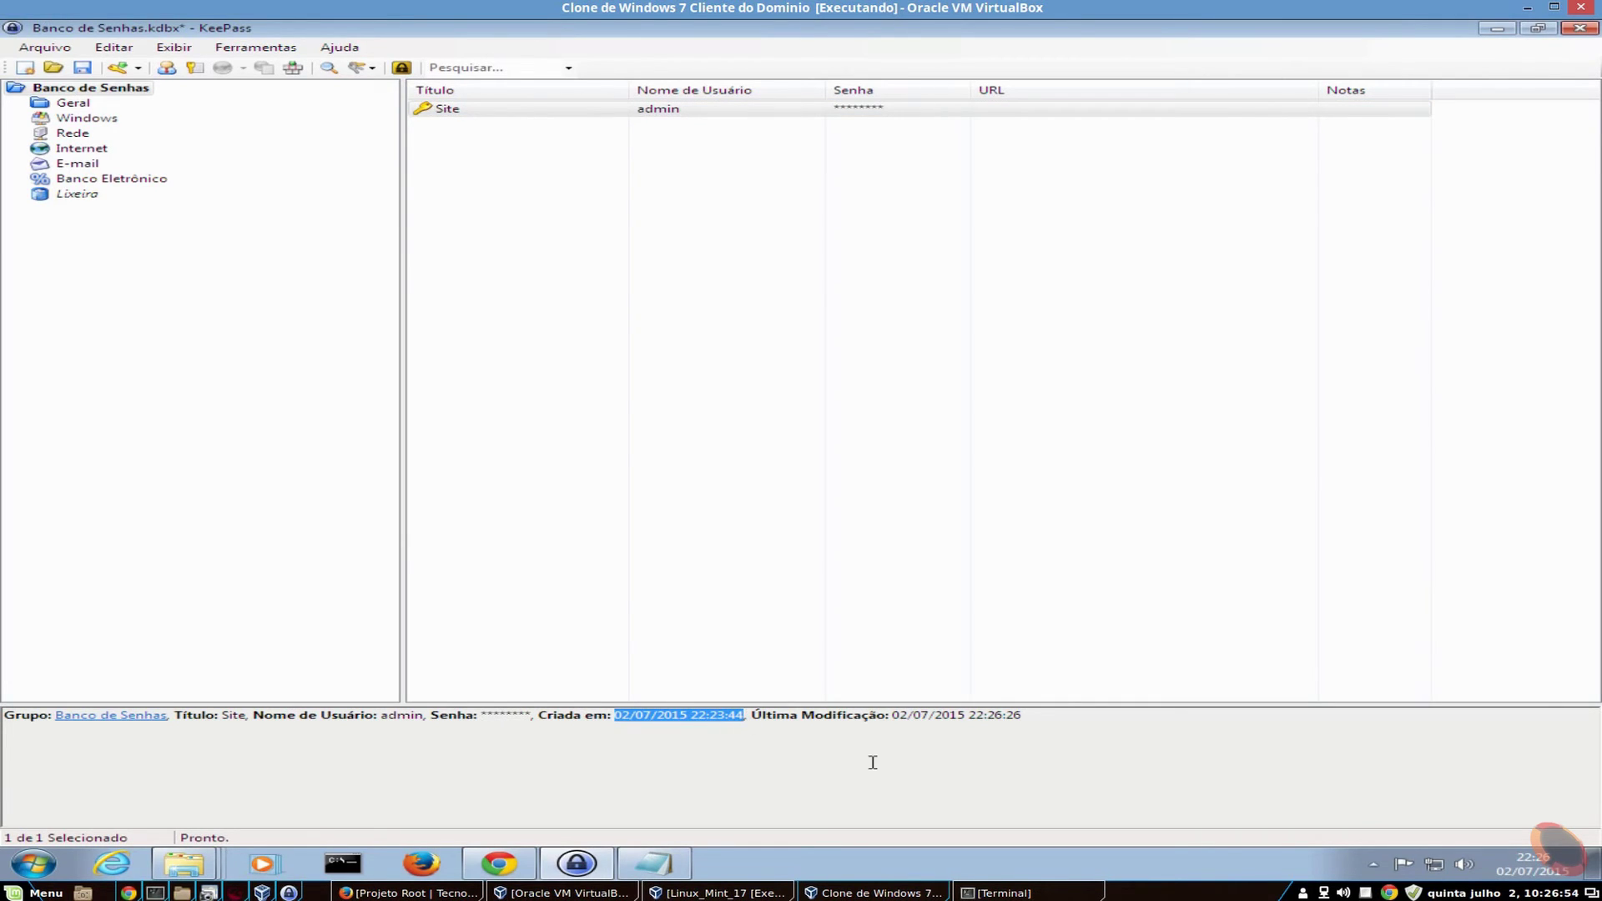
{"action": "left_click_drag", "start_coordinate": [894, 716], "coordinate": [1041, 715]}
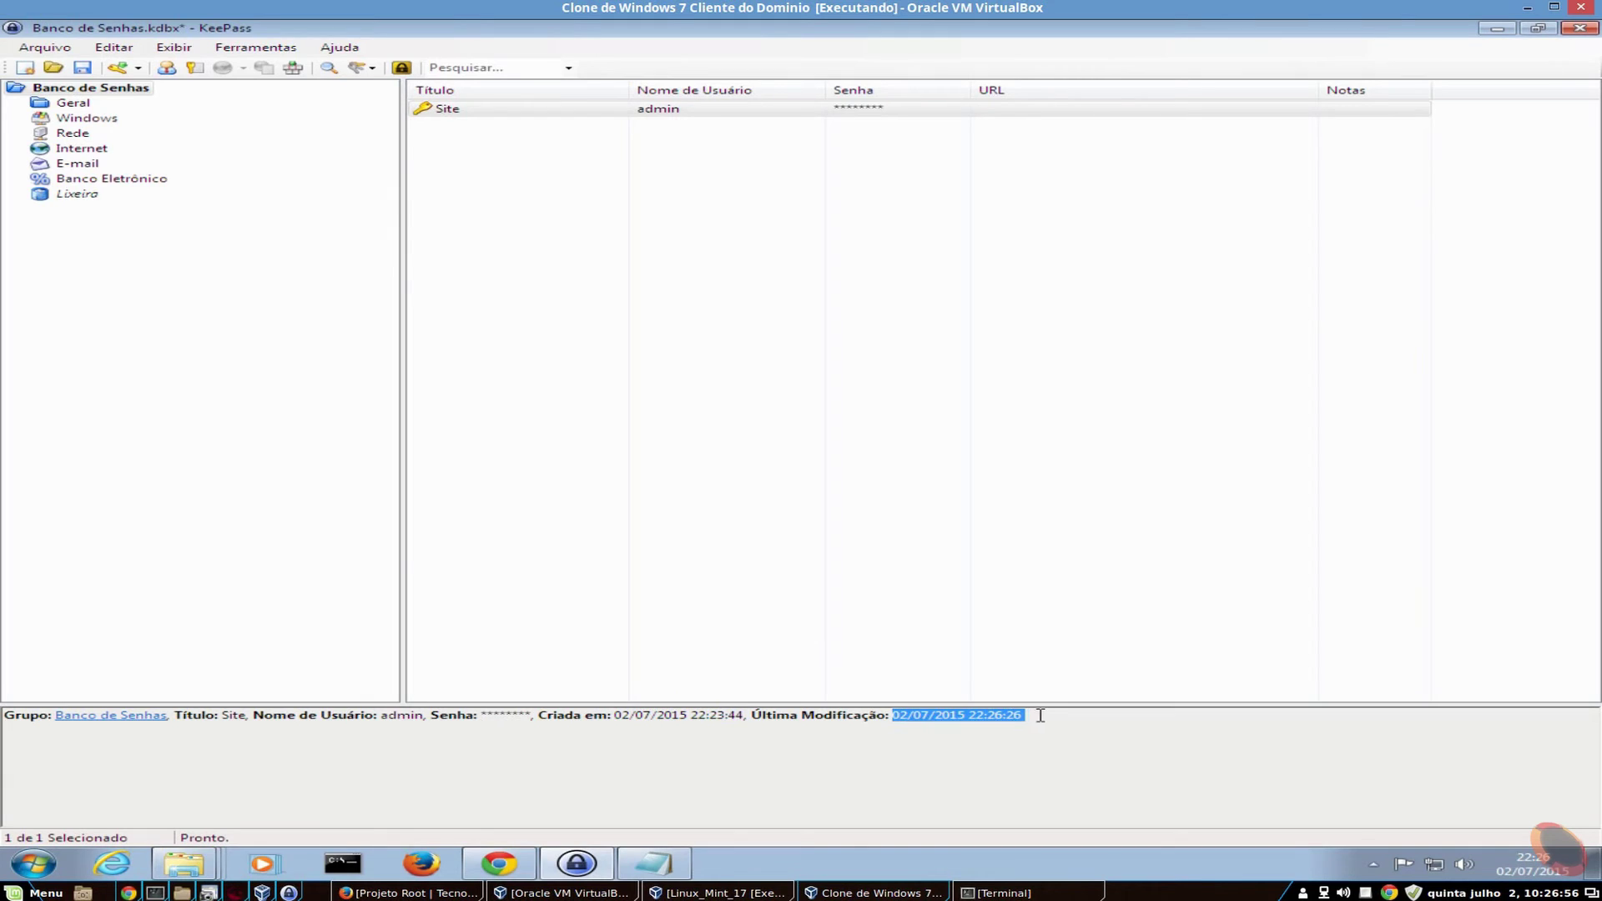
{"action": "left_click", "coordinate": [449, 110]}
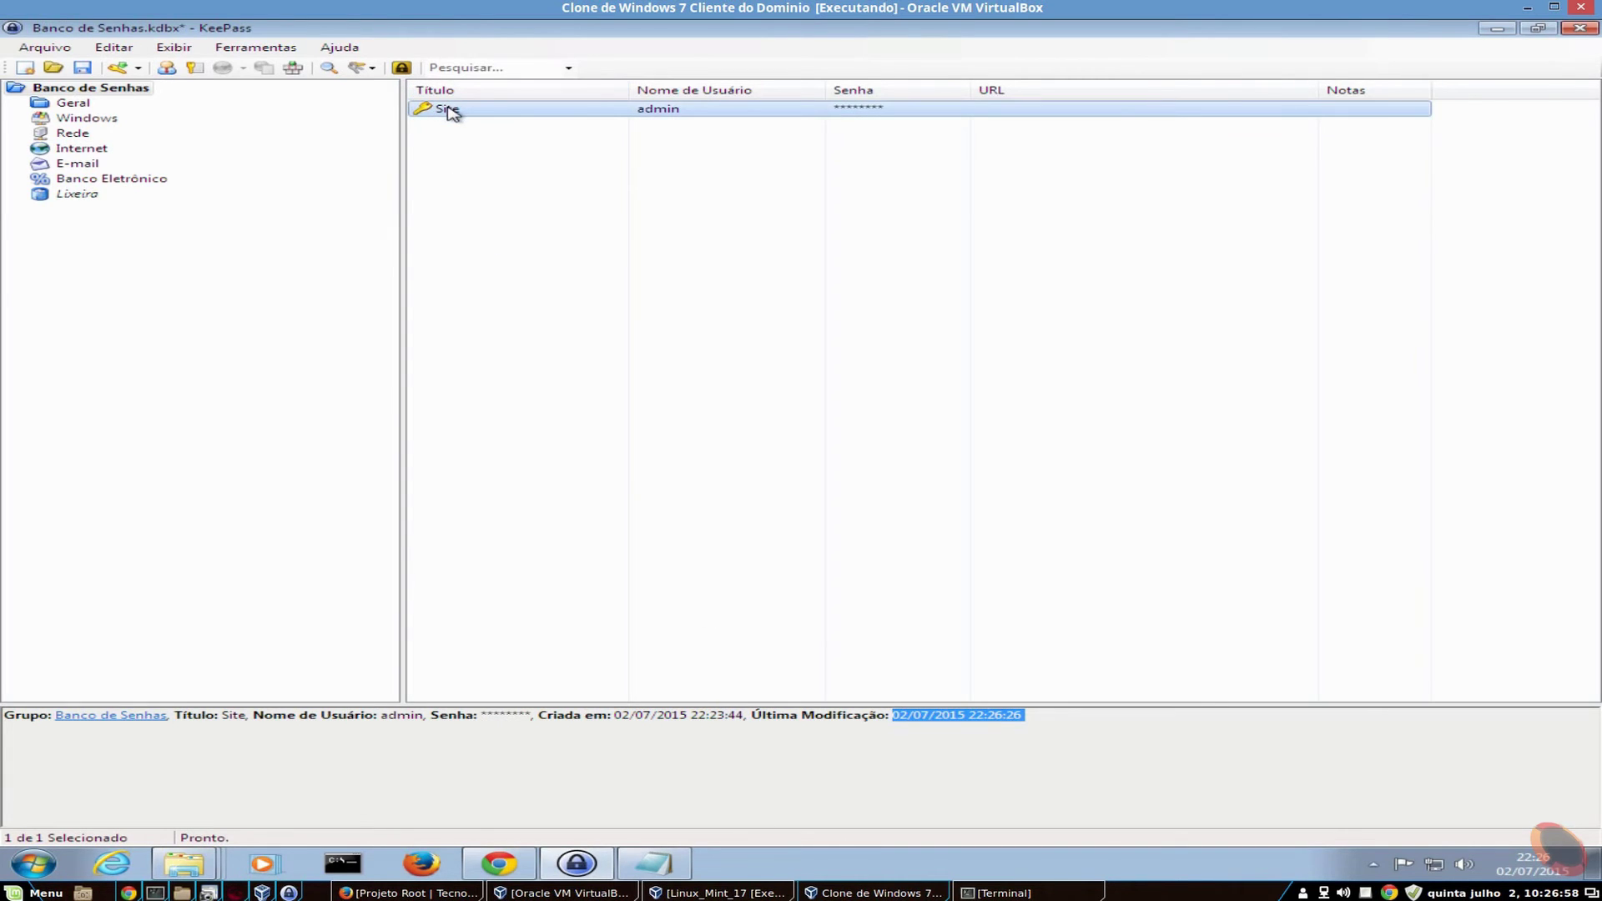
{"action": "double_click", "coordinate": [449, 110]}
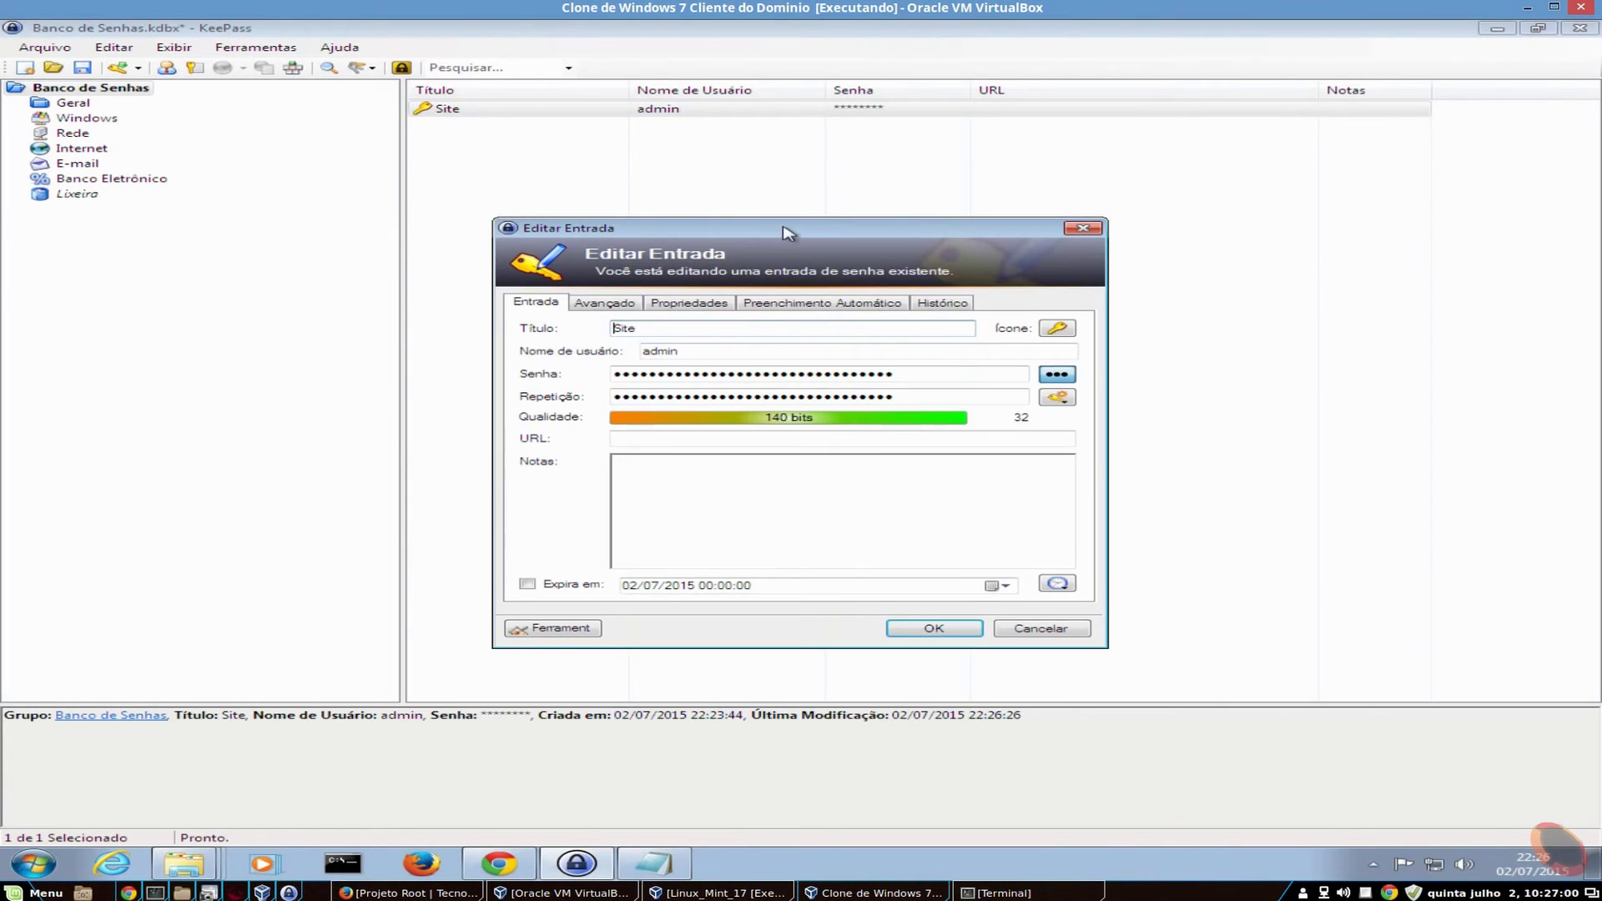
{"action": "left_click_drag", "start_coordinate": [788, 231], "coordinate": [845, 109]}
{"action": "left_click", "coordinate": [1113, 251]}
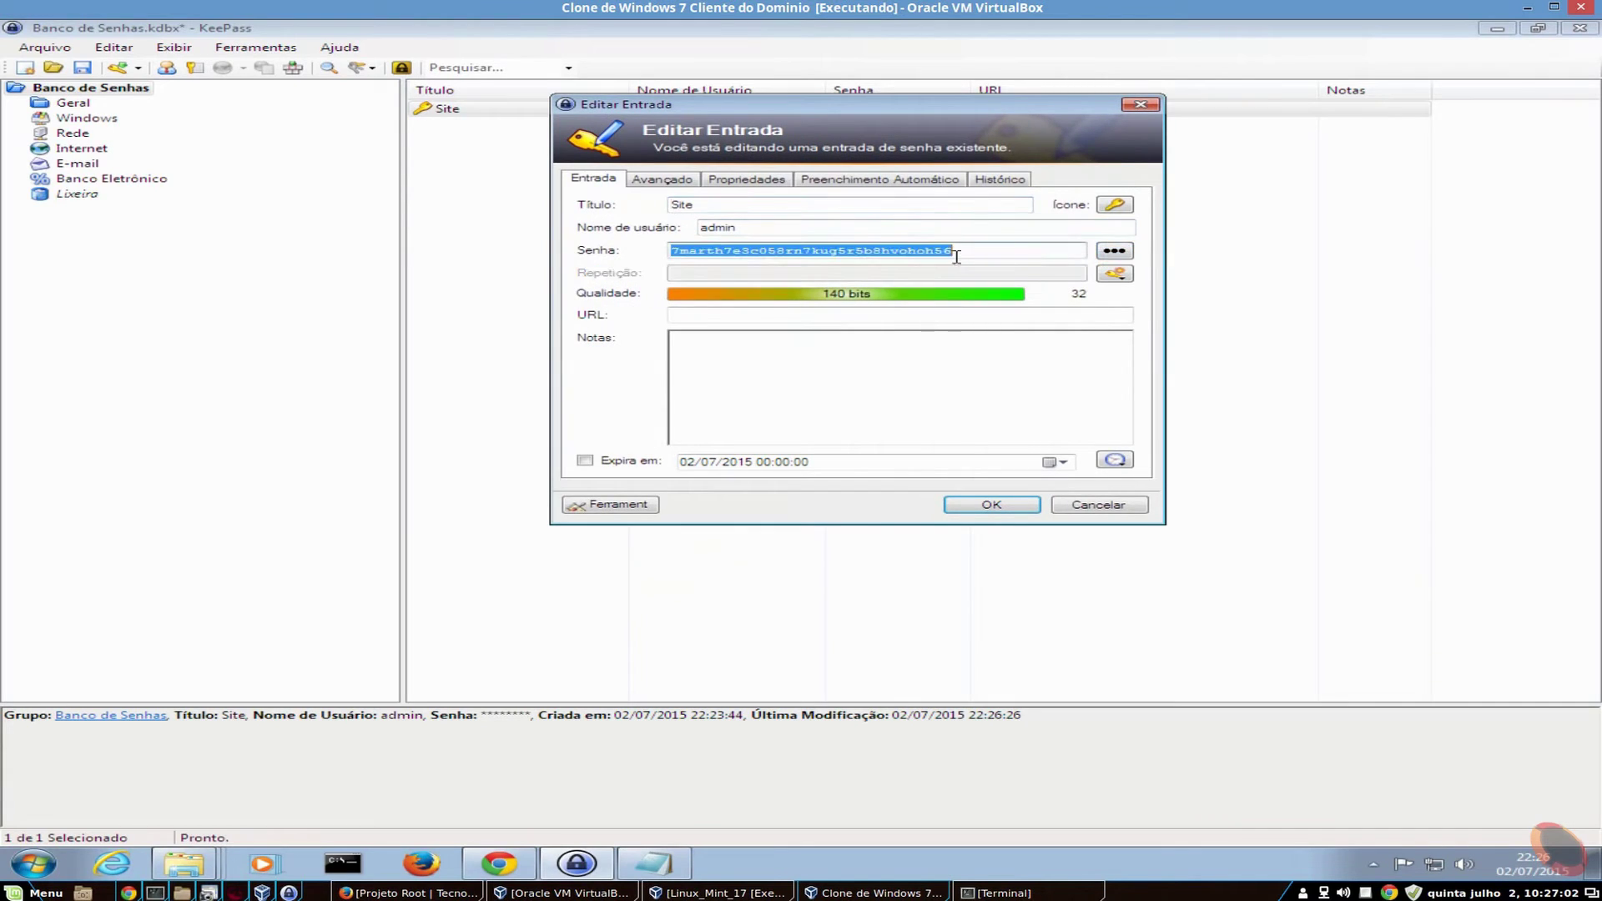
{"action": "left_click", "coordinate": [980, 248]}
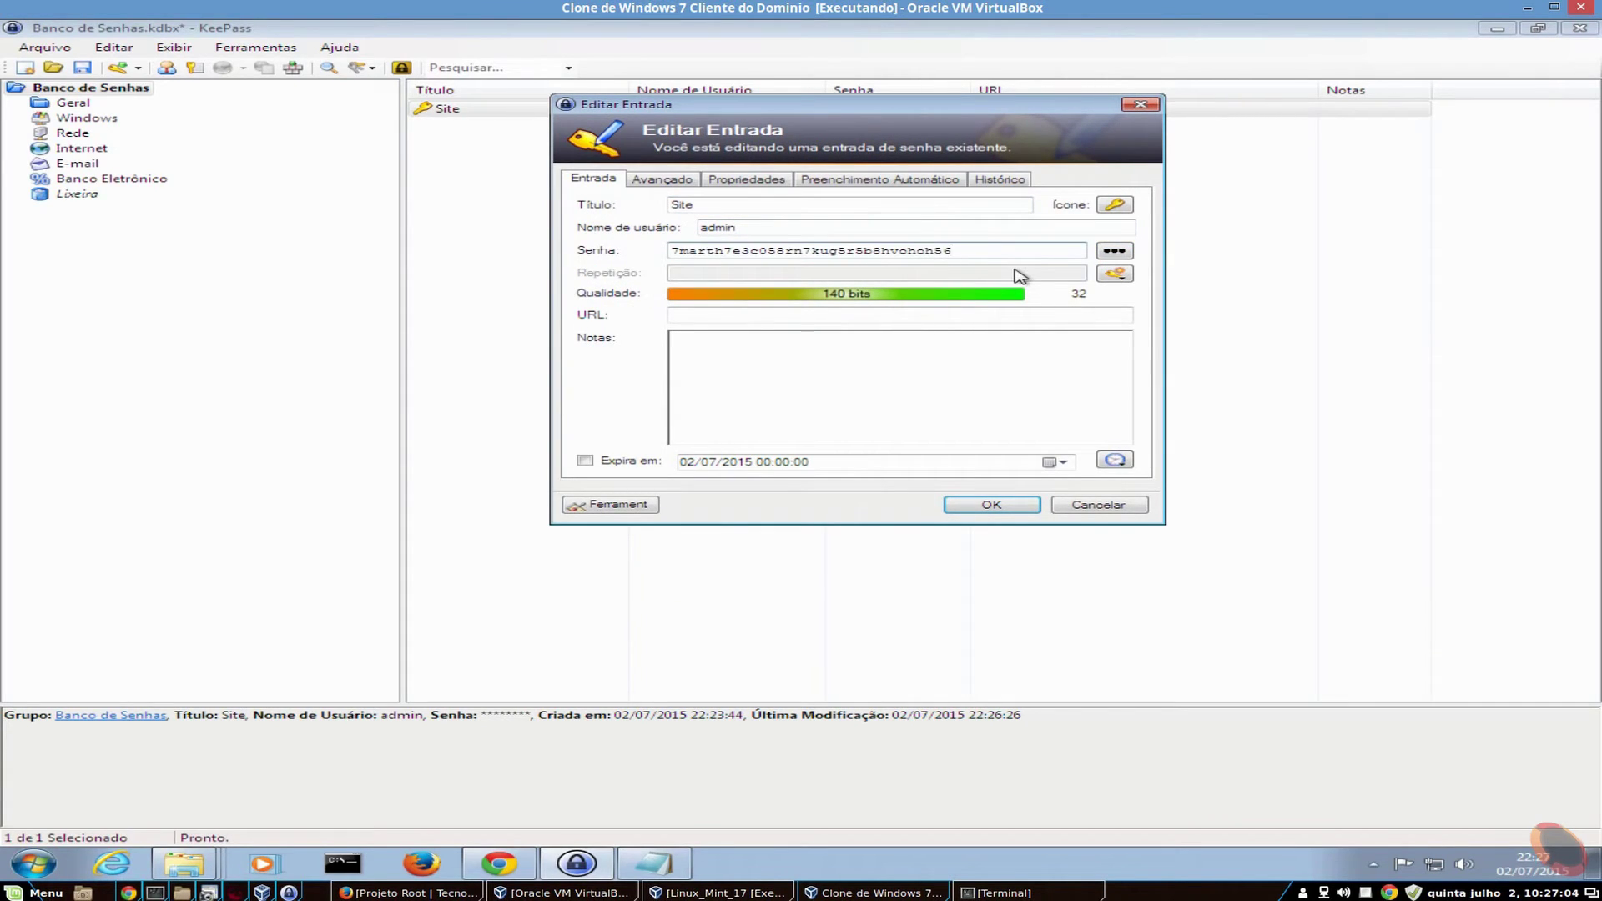
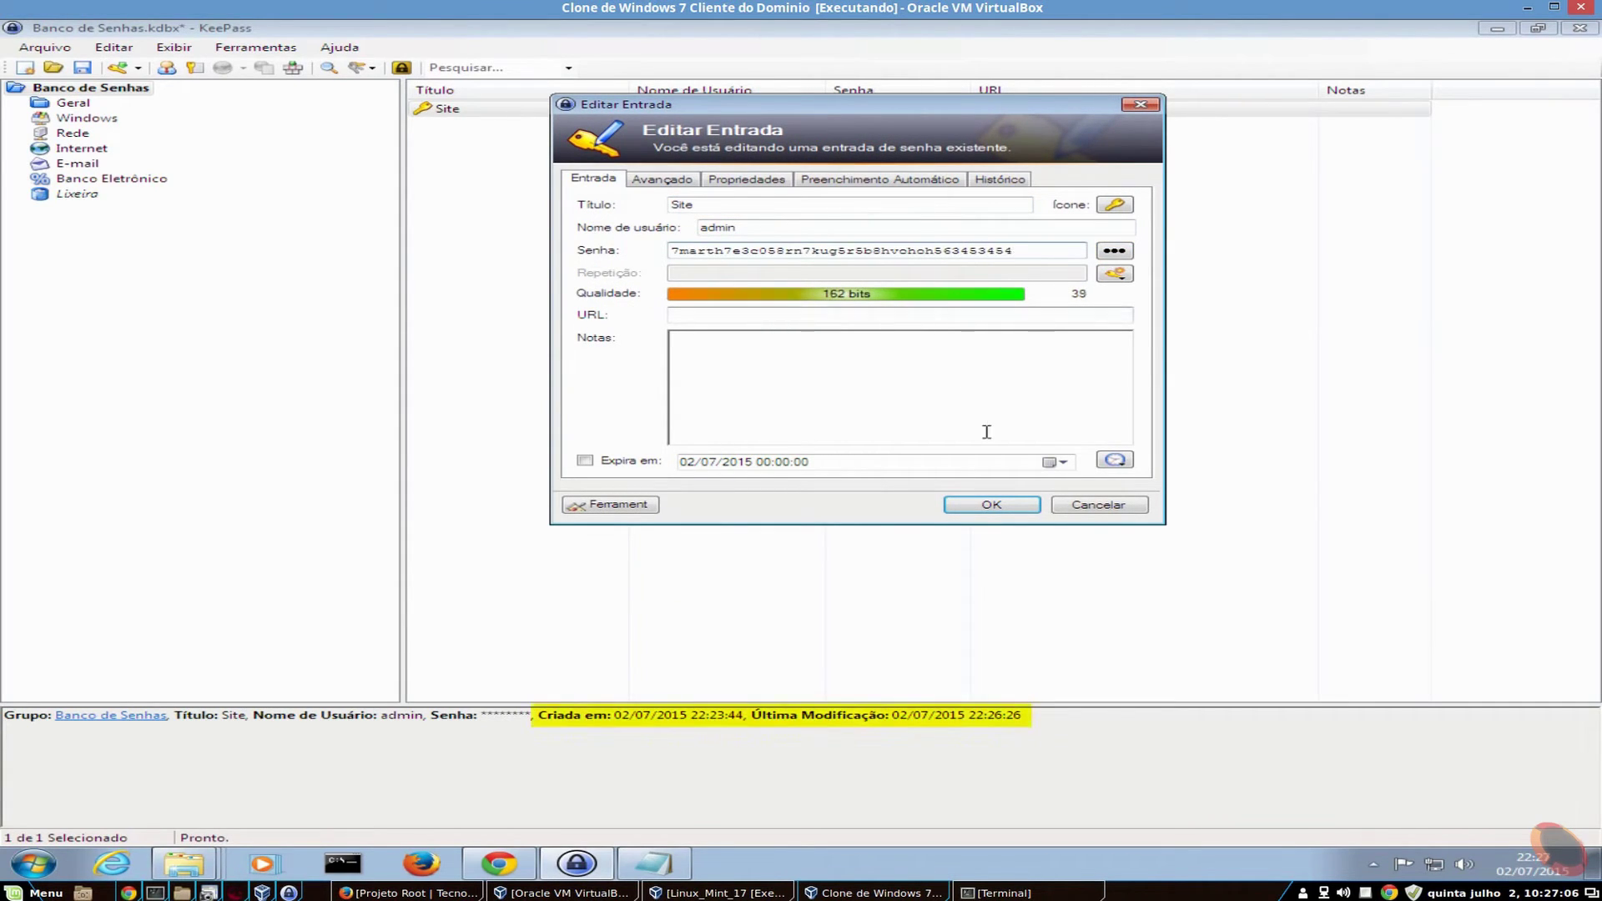
{"action": "left_click", "coordinate": [992, 506]}
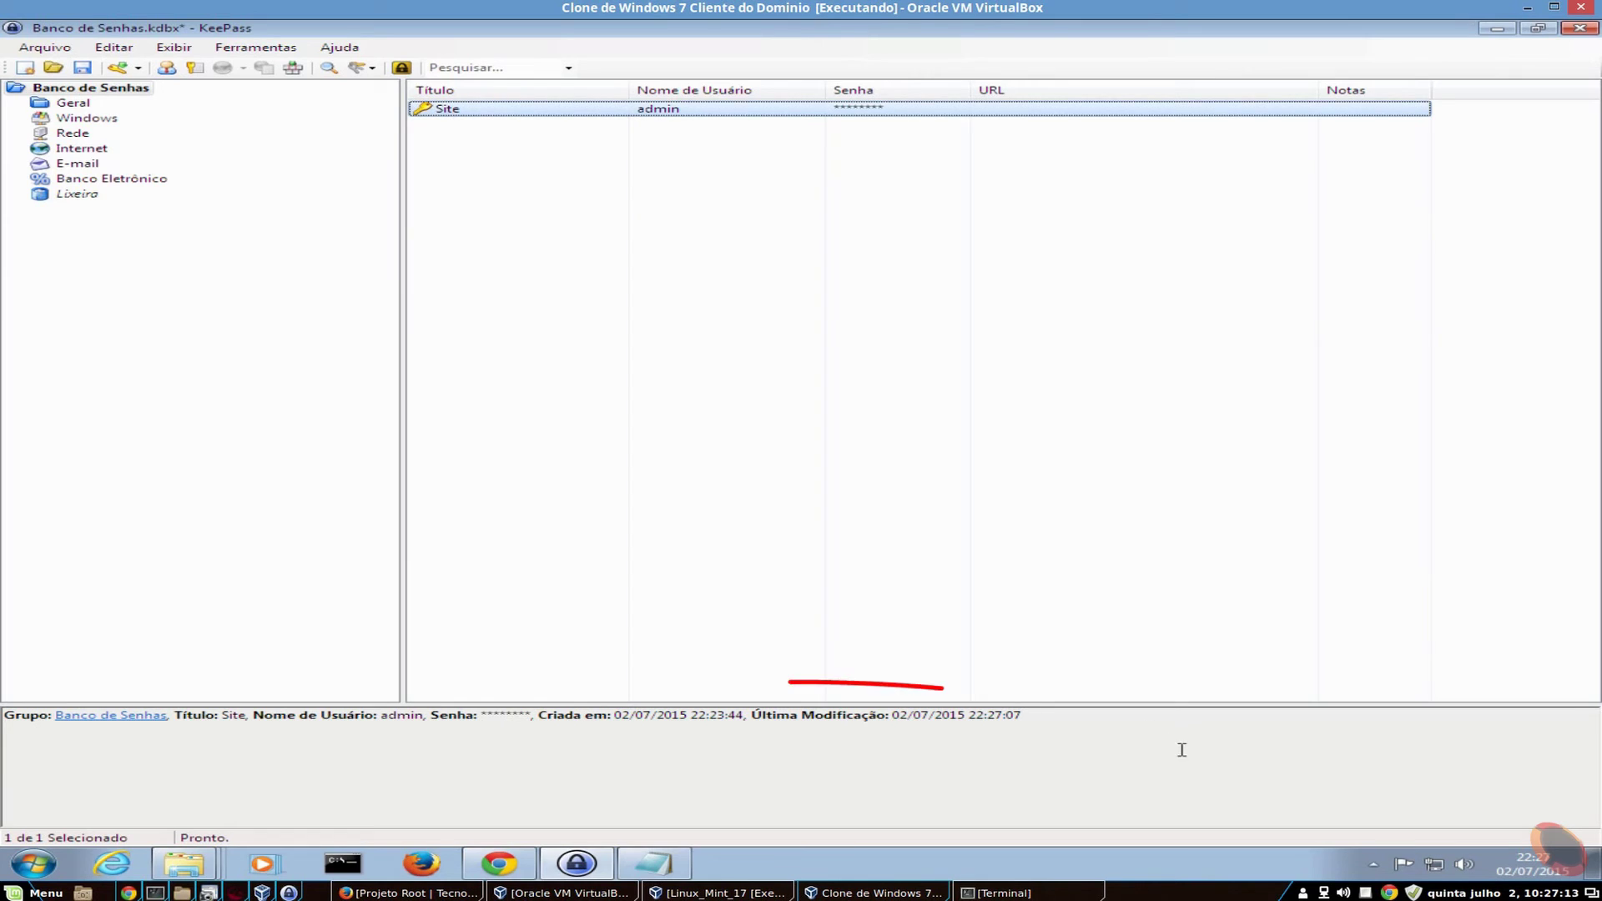
- Compare the new modification time 22:27:07 with the creation time 22:23:44
{"action": "left_click_drag", "start_coordinate": [966, 715], "coordinate": [1023, 716]}
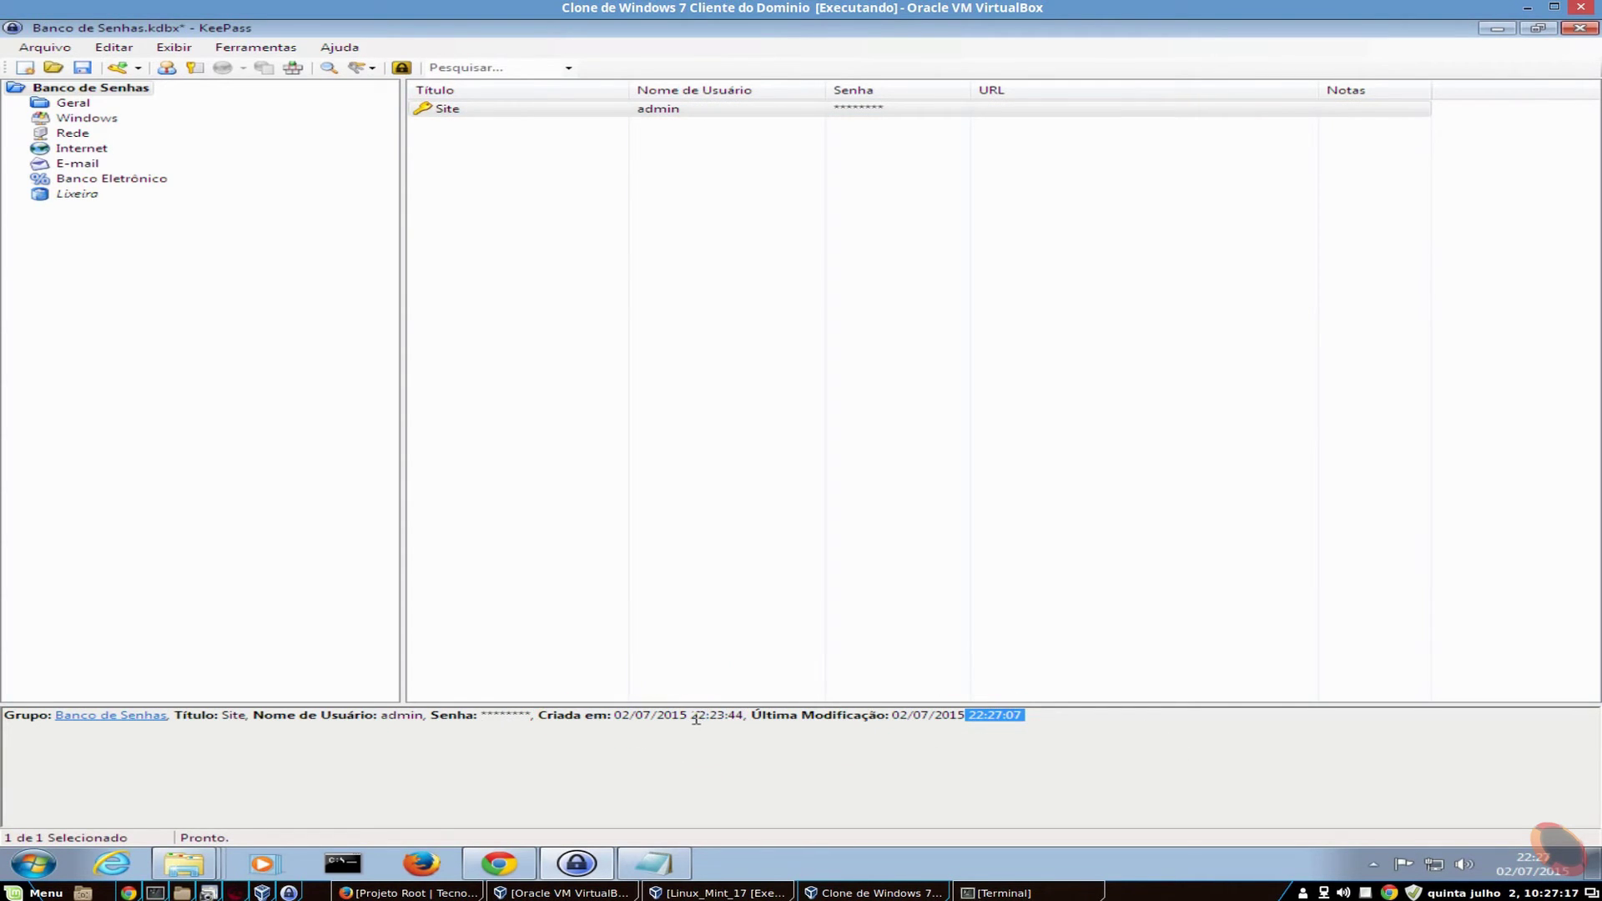
{"action": "left_click_drag", "start_coordinate": [691, 716], "coordinate": [739, 716]}
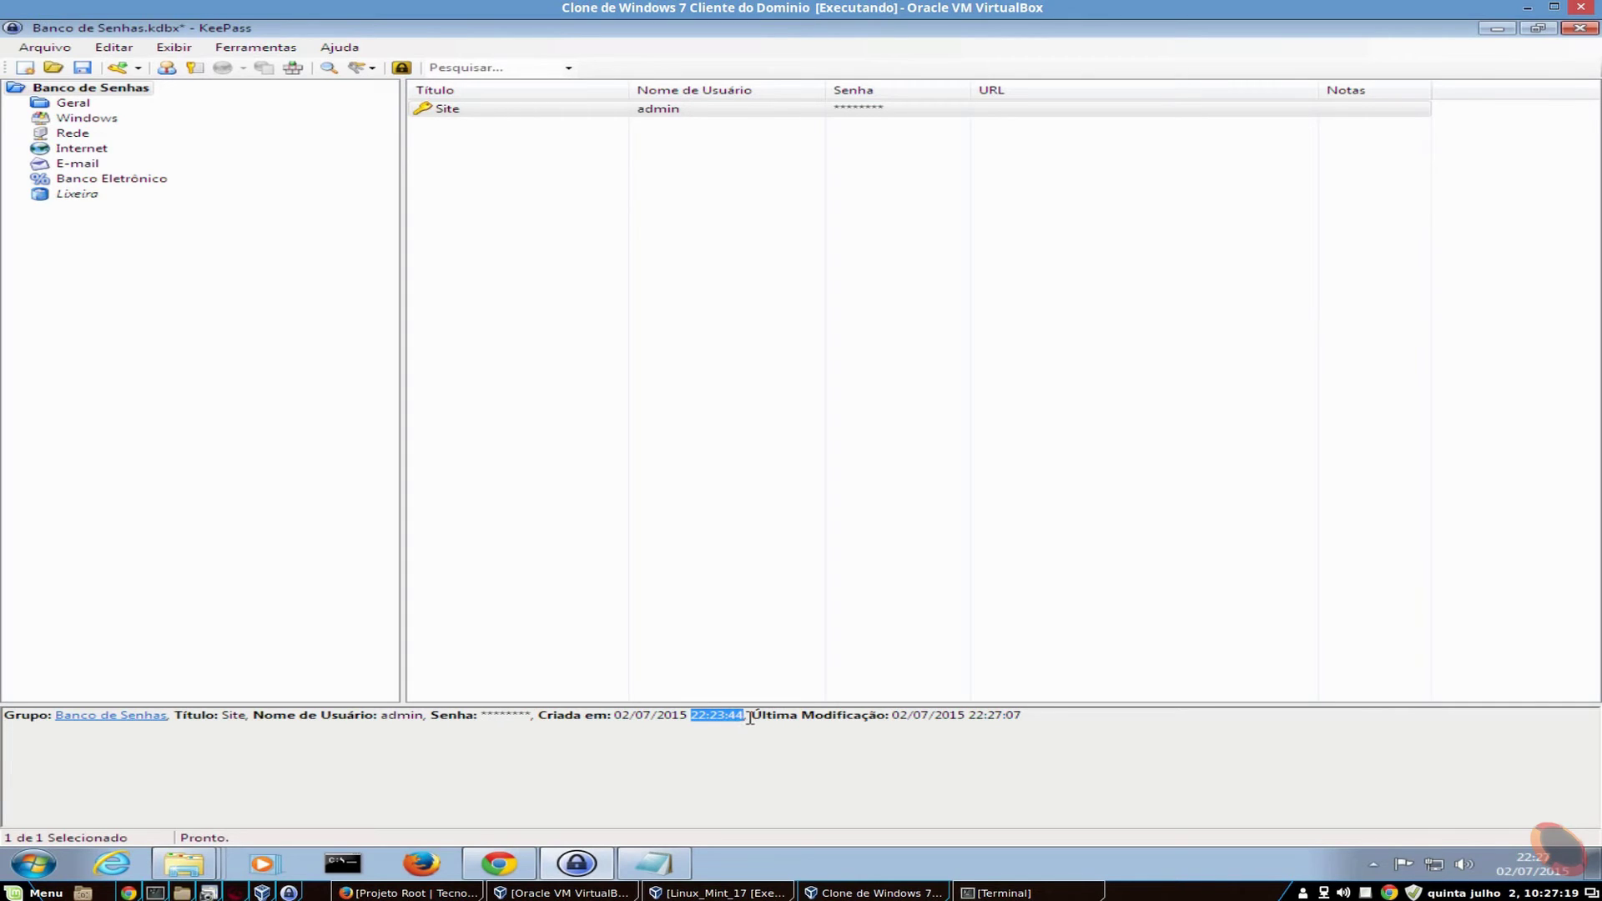
{"action": "left_click_drag", "start_coordinate": [967, 716], "coordinate": [1025, 716]}
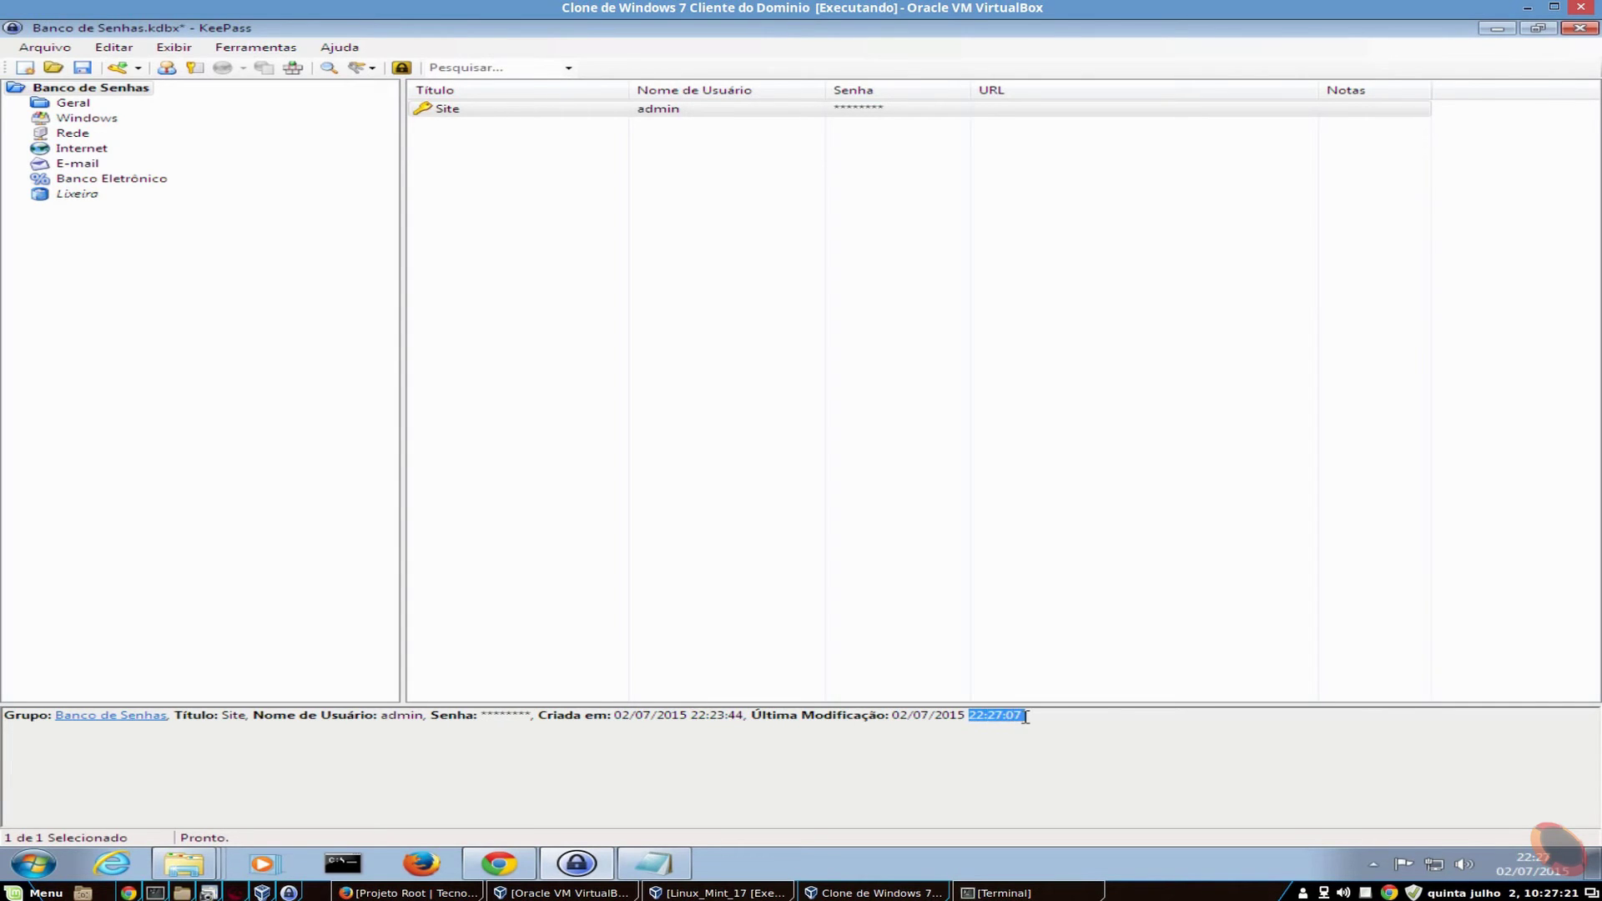
- Open the Site entry's 22:26:26 history version and briefly reveal its password
{"action": "double_click", "coordinate": [617, 111]}
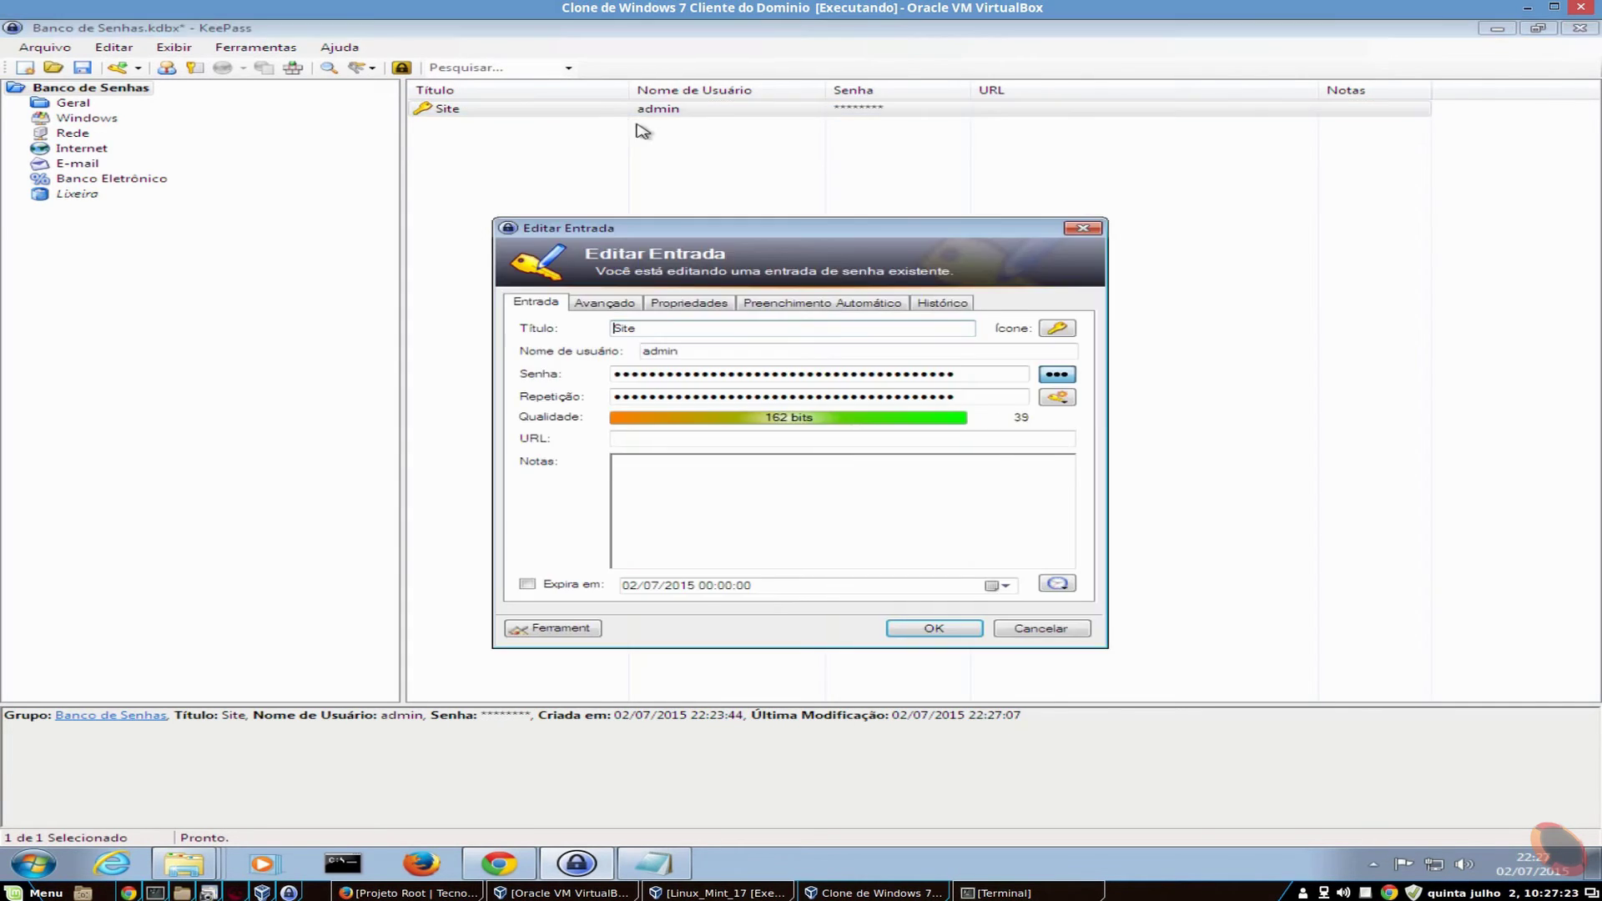
{"action": "left_click", "coordinate": [942, 307]}
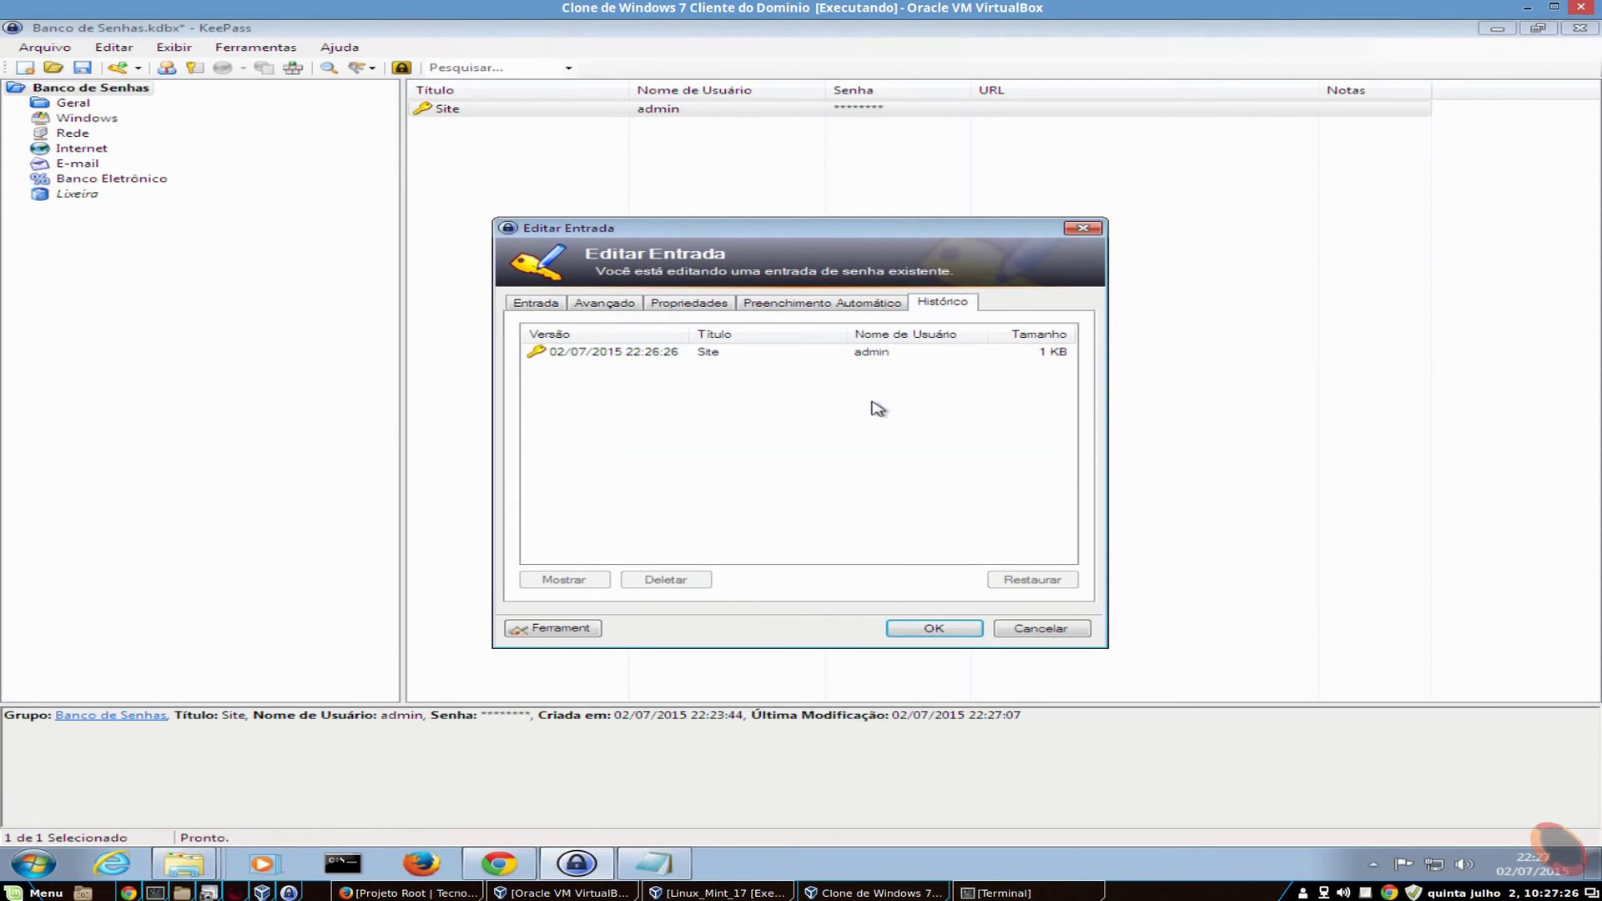
{"action": "left_click", "coordinate": [602, 354]}
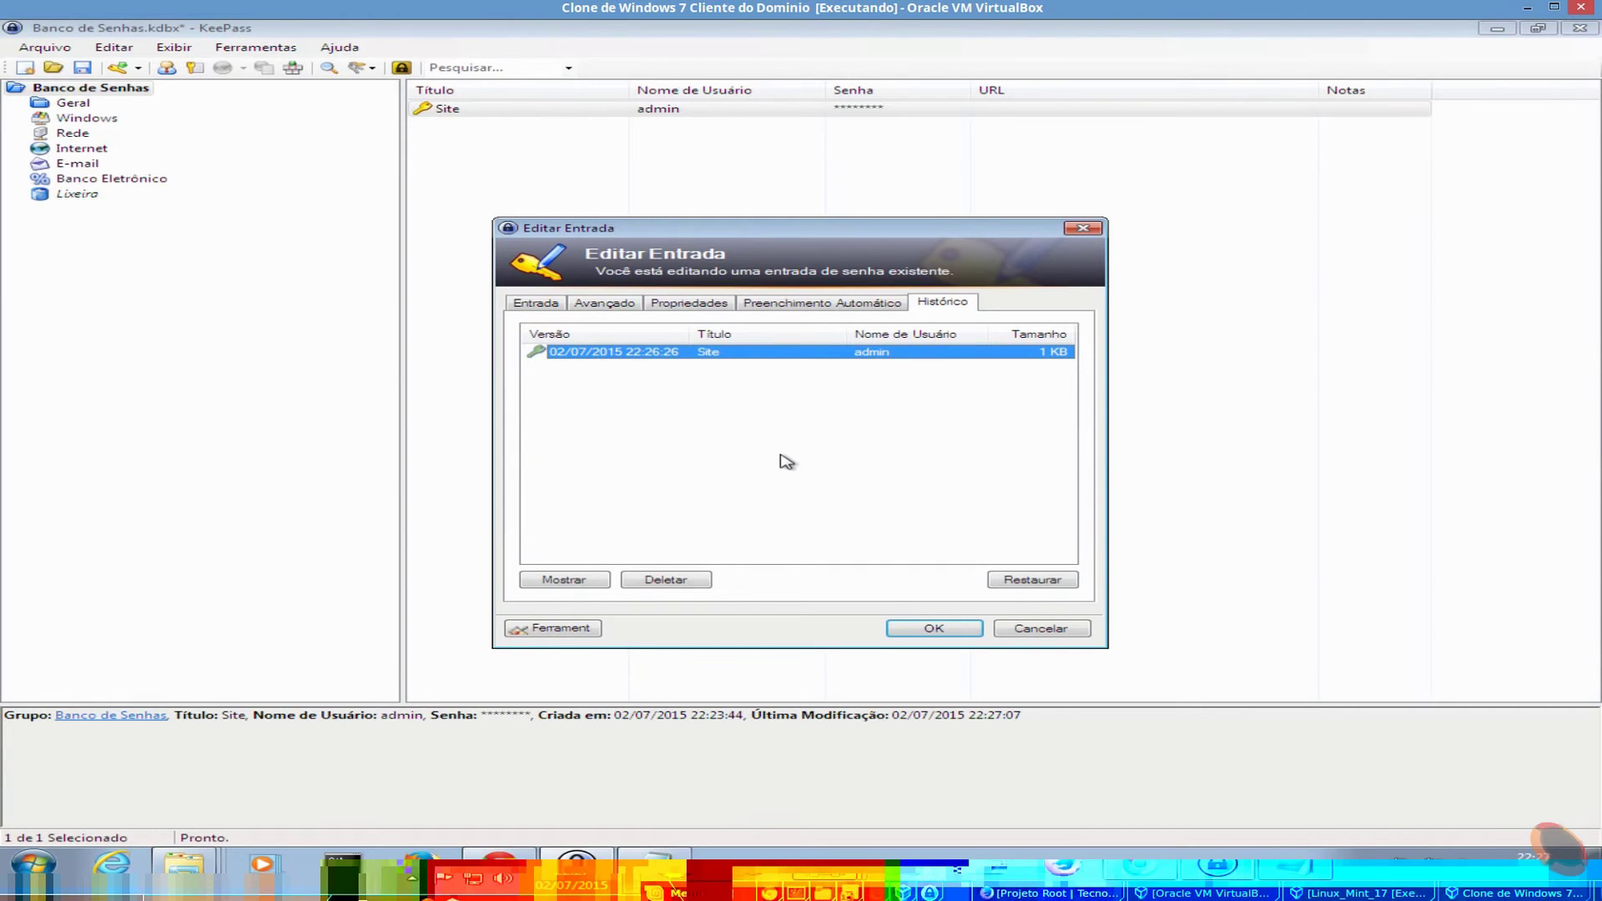
{"action": "left_click", "coordinate": [584, 584]}
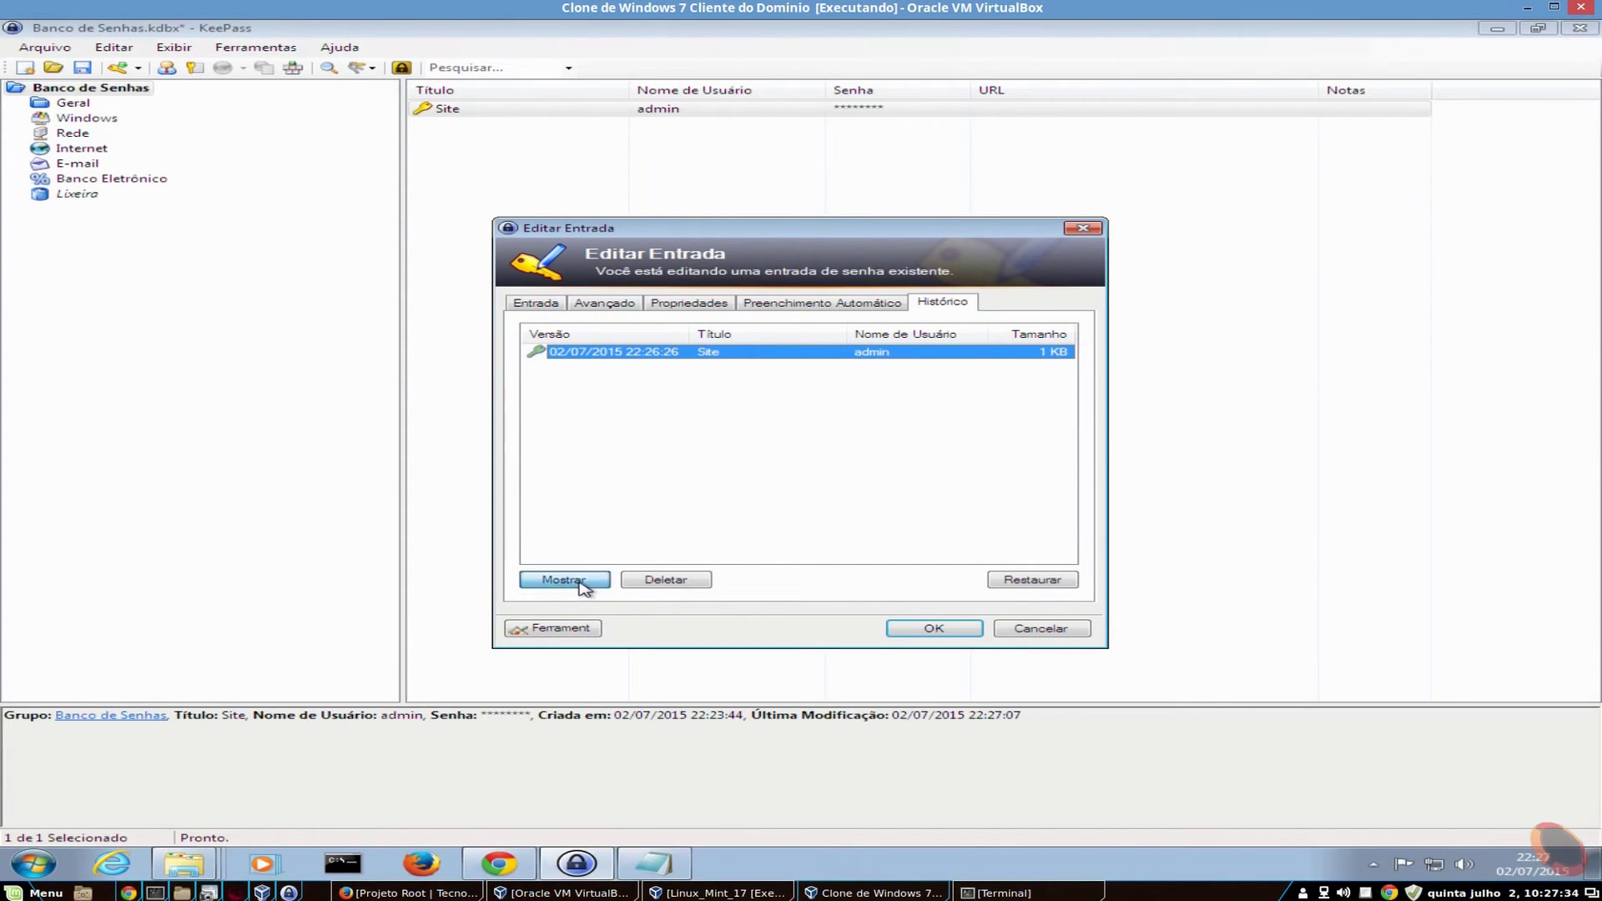
{"action": "left_click", "coordinate": [1062, 376]}
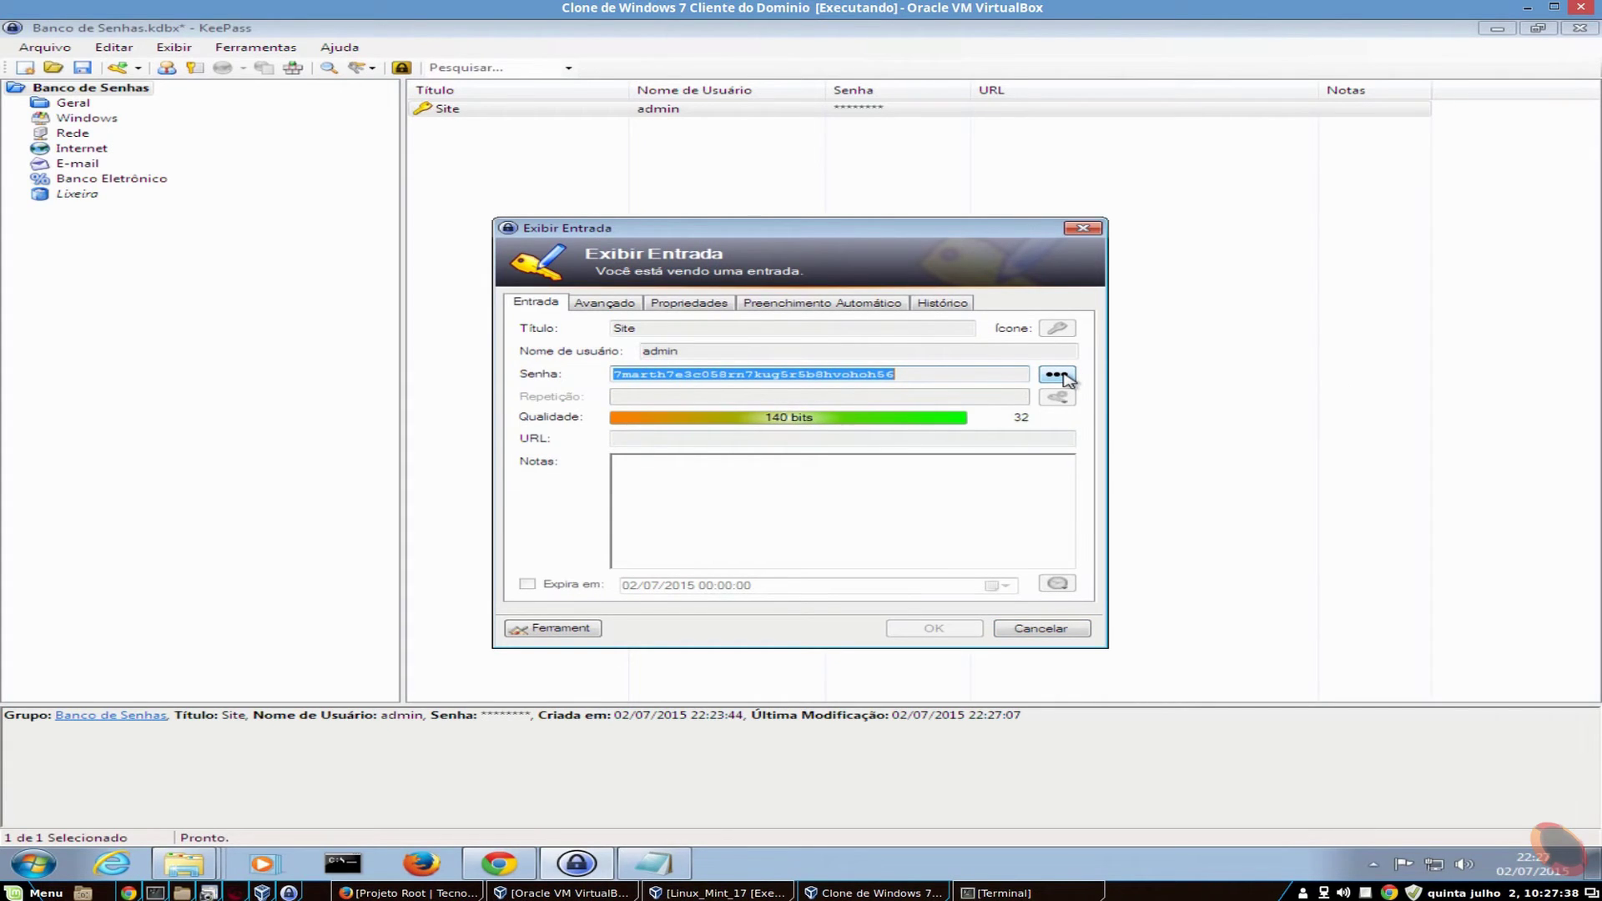
{"action": "left_click", "coordinate": [1057, 375]}
- Review the old version's history, auto-type, properties and advanced tabs, then restore Site to 22:26:26
{"action": "left_click", "coordinate": [1061, 376]}
{"action": "left_click", "coordinate": [1061, 375]}
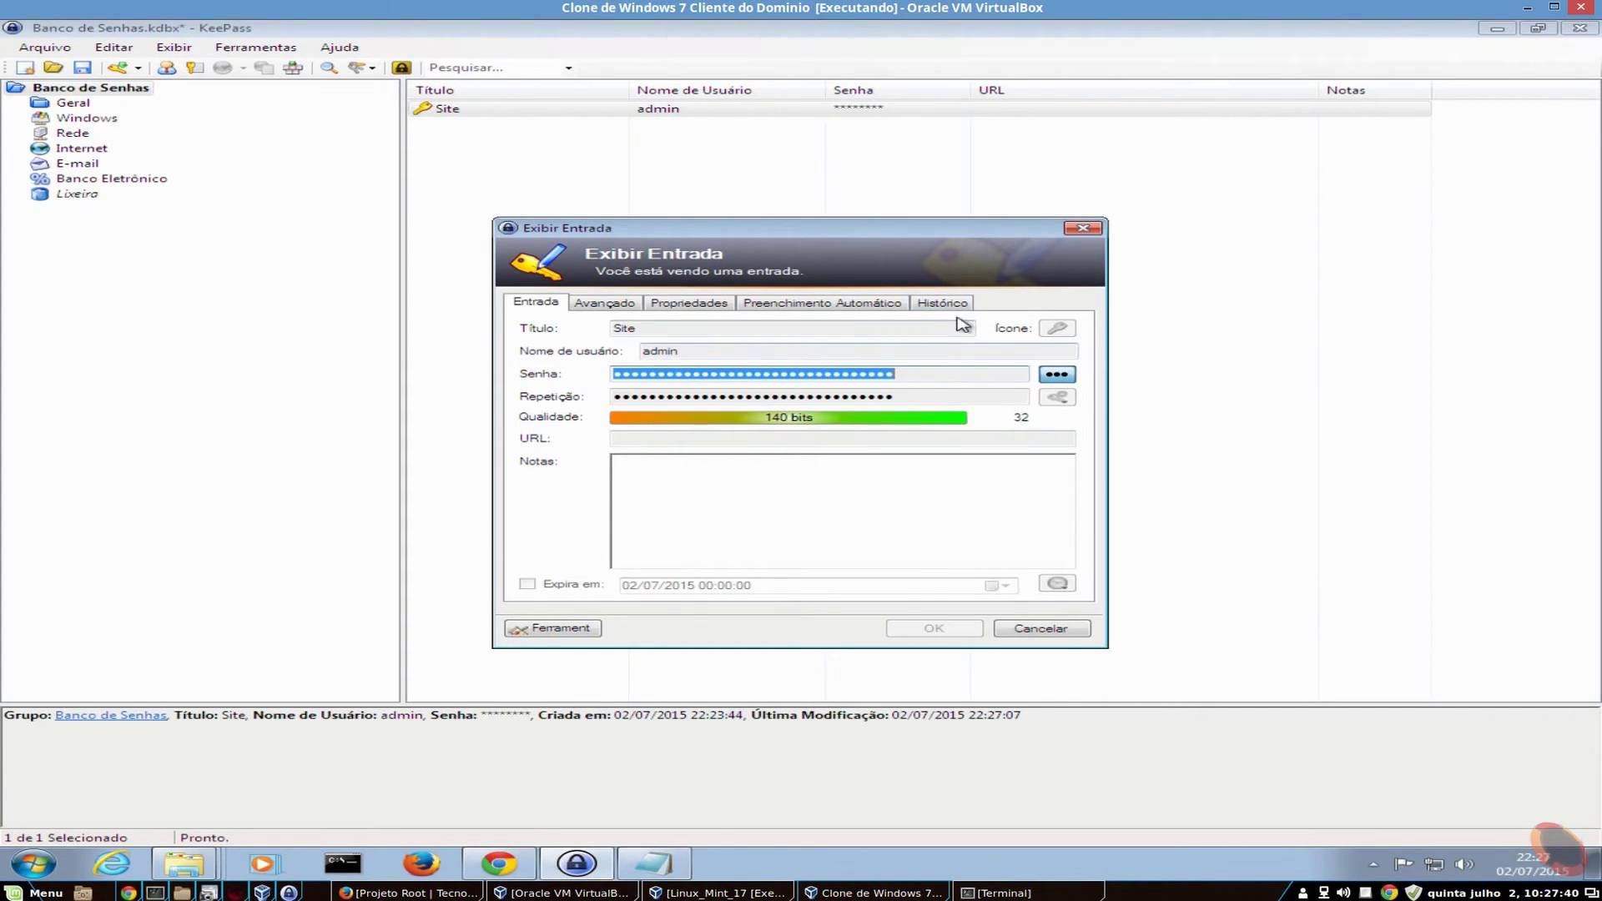
{"action": "left_click", "coordinate": [943, 303]}
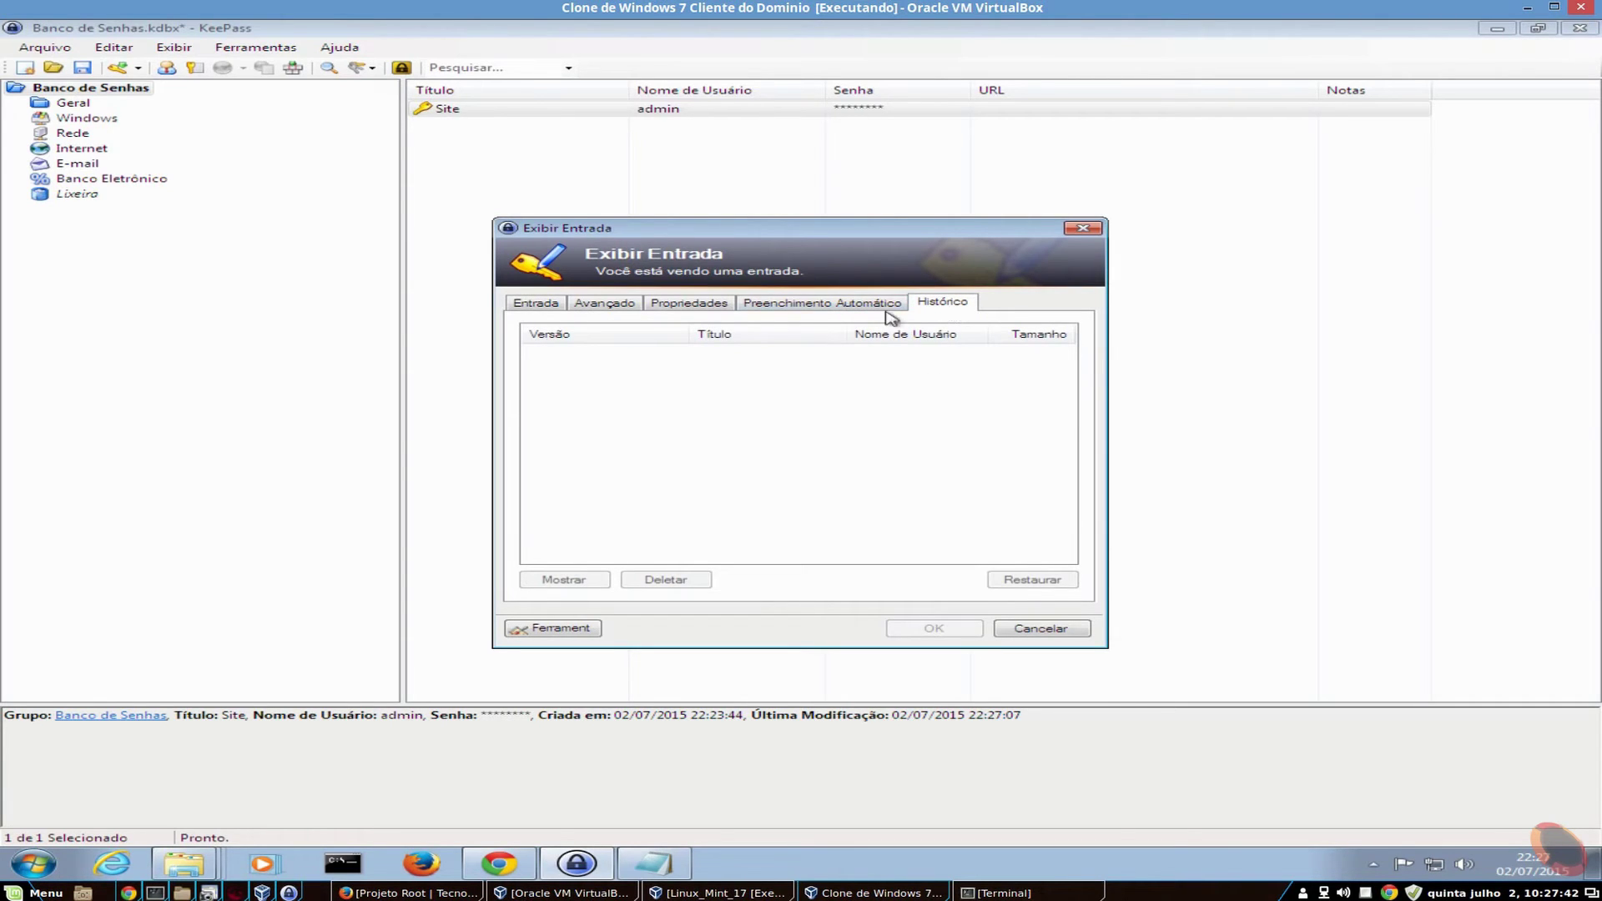
{"action": "left_click", "coordinate": [819, 304]}
{"action": "left_click", "coordinate": [689, 303]}
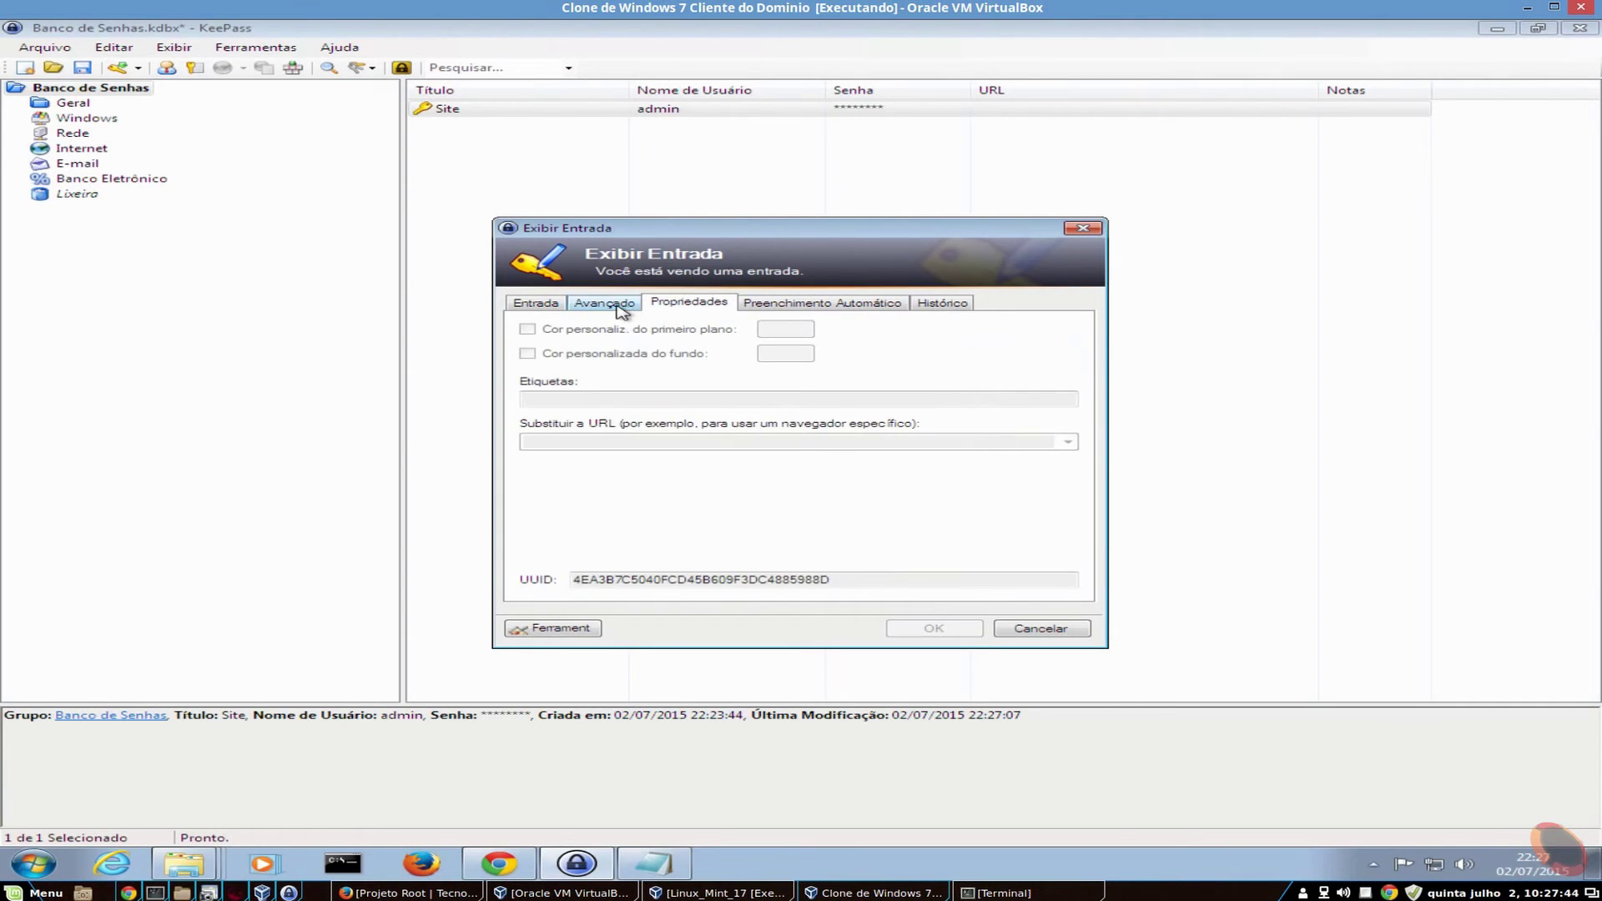
{"action": "left_click", "coordinate": [604, 302]}
{"action": "left_click", "coordinate": [534, 303]}
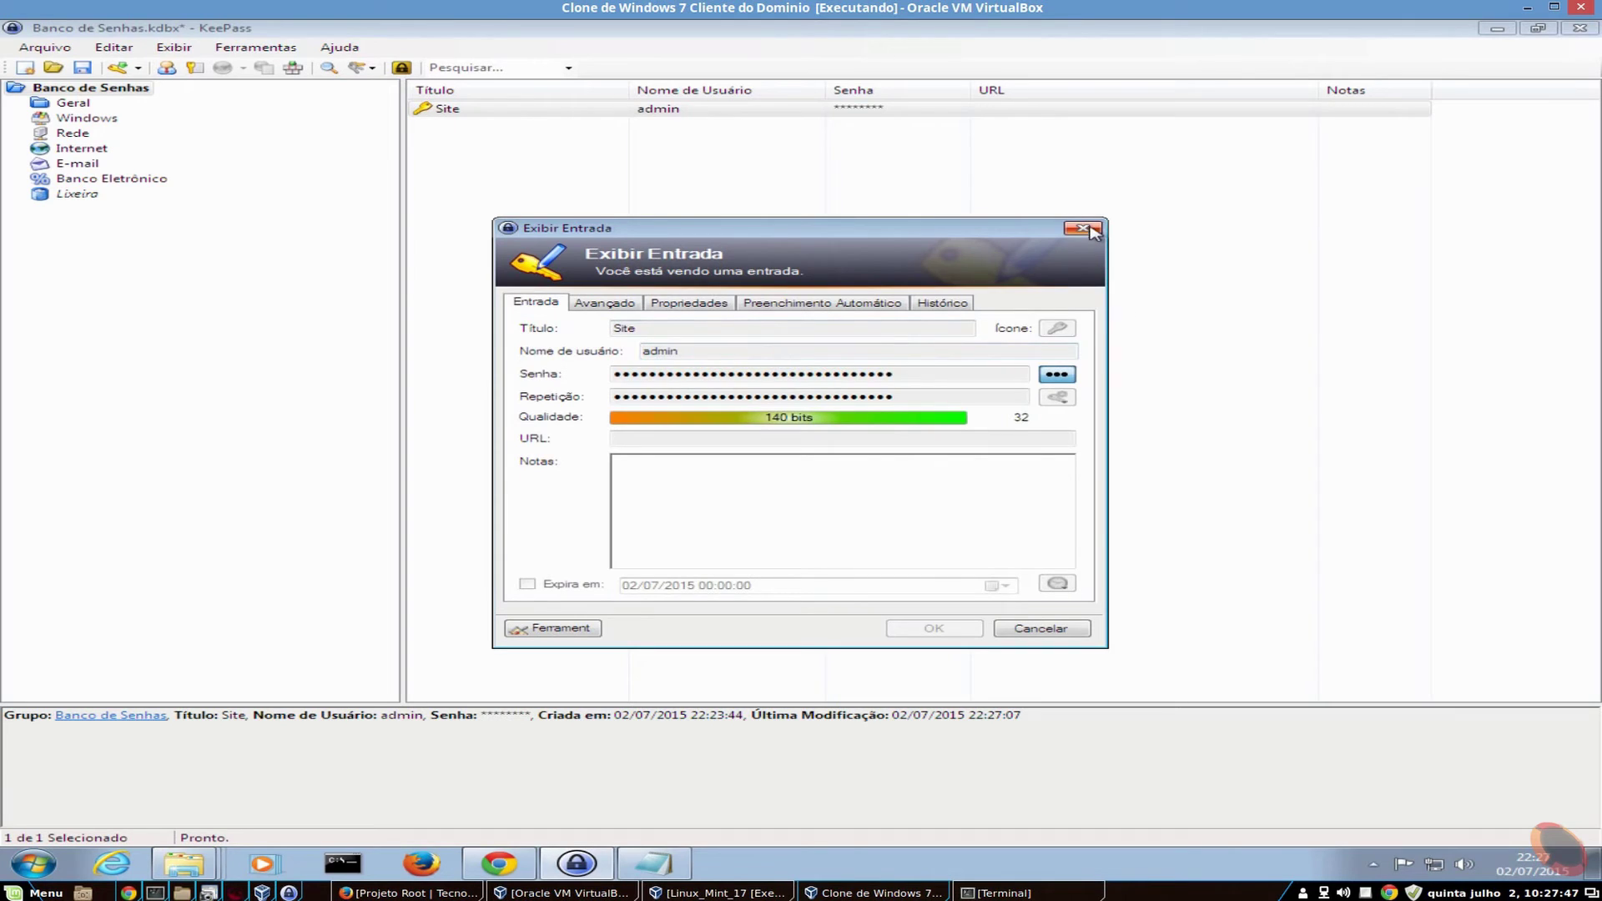
{"action": "left_click", "coordinate": [1083, 227]}
{"action": "left_click", "coordinate": [826, 352]}
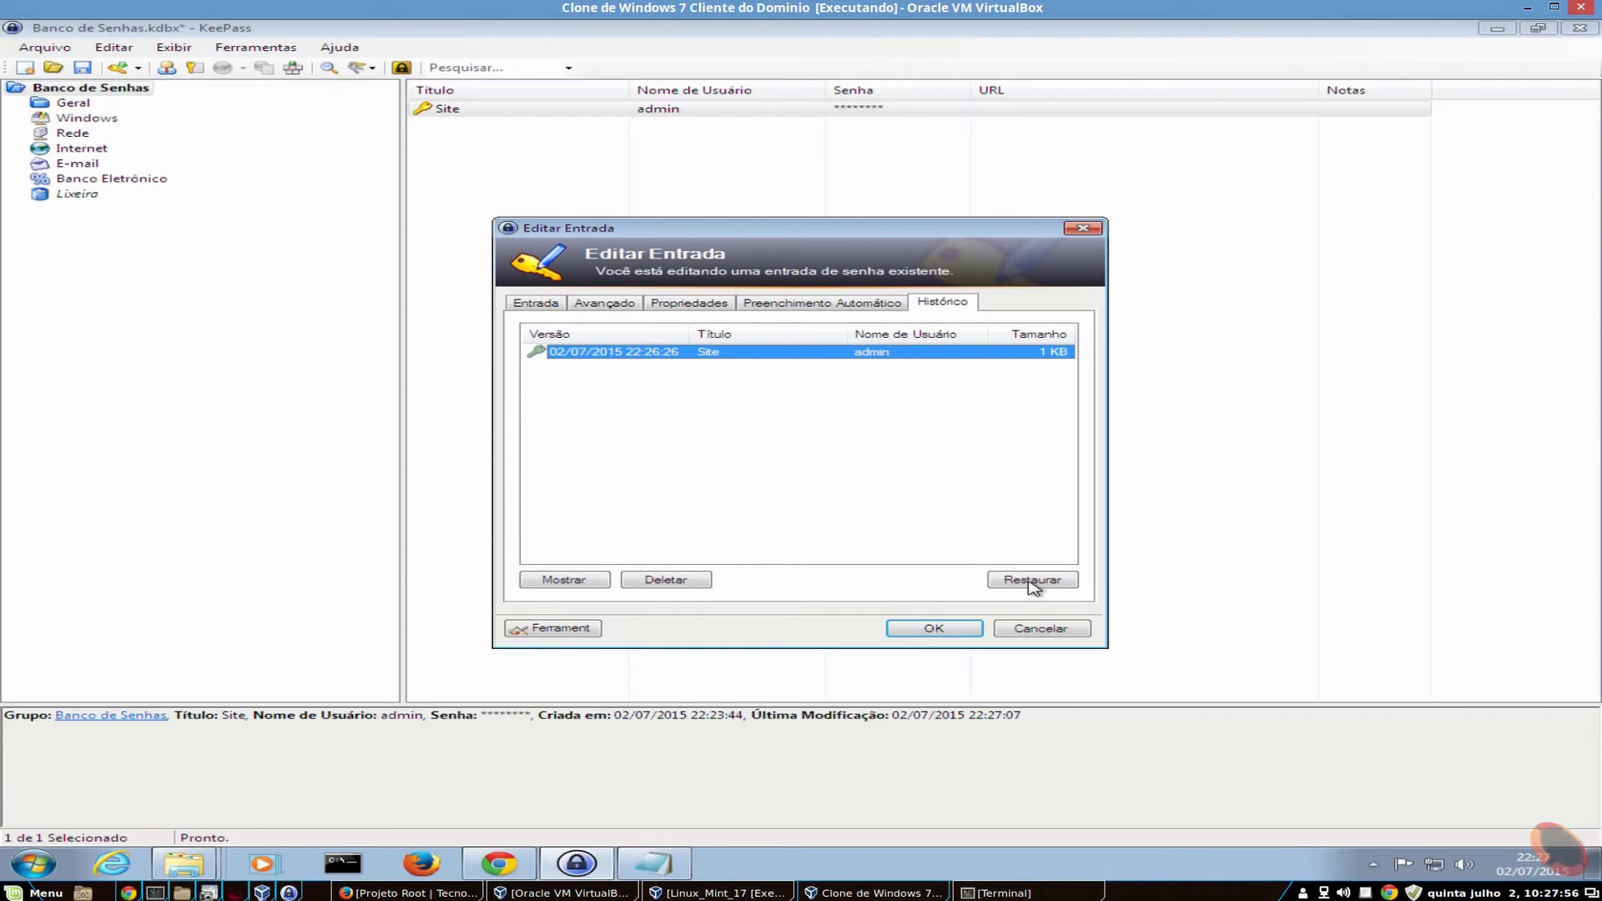
{"action": "left_click", "coordinate": [1032, 582]}
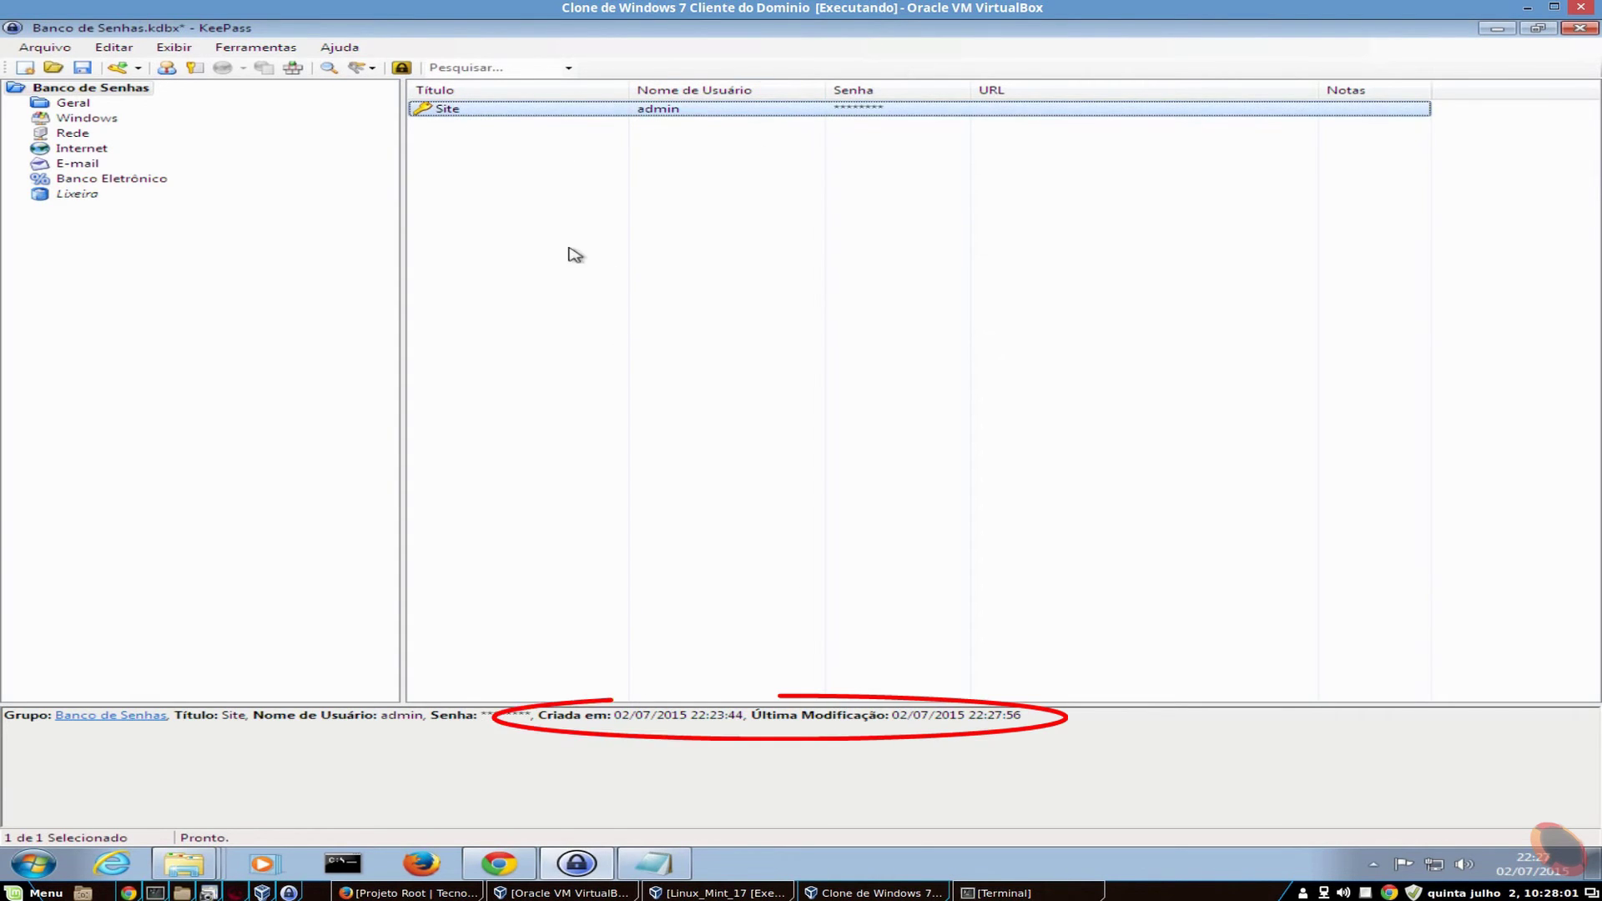
- Reopen the Site entry and view its 22:27:07 history version with the password revealed
{"action": "right_click", "coordinate": [525, 207]}
{"action": "left_click", "coordinate": [458, 120]}
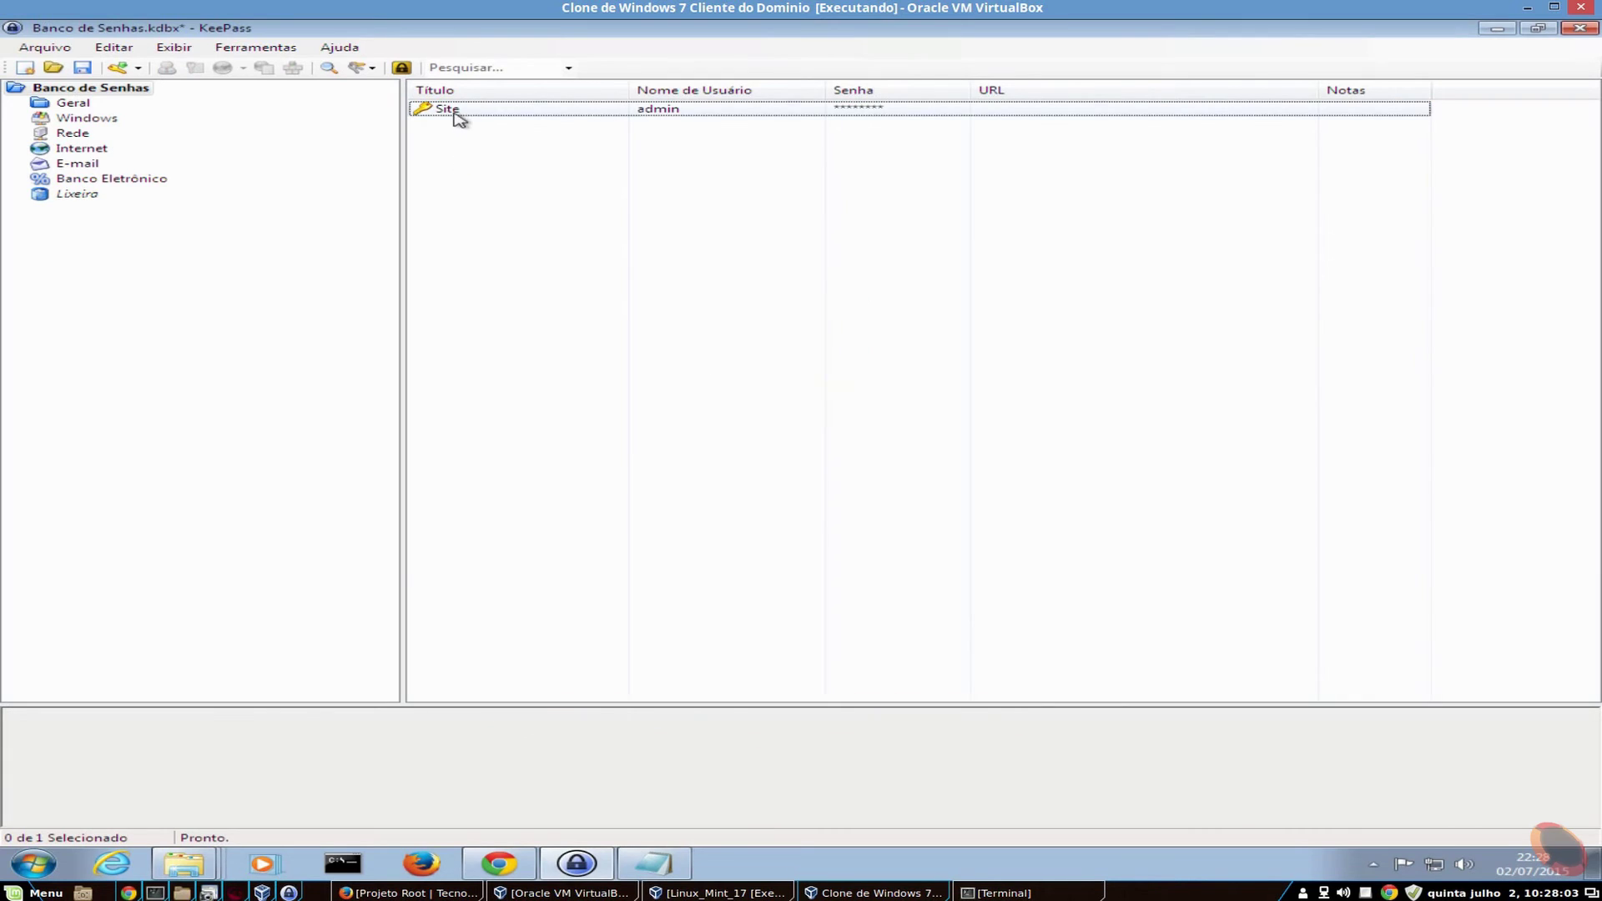
{"action": "double_click", "coordinate": [458, 115]}
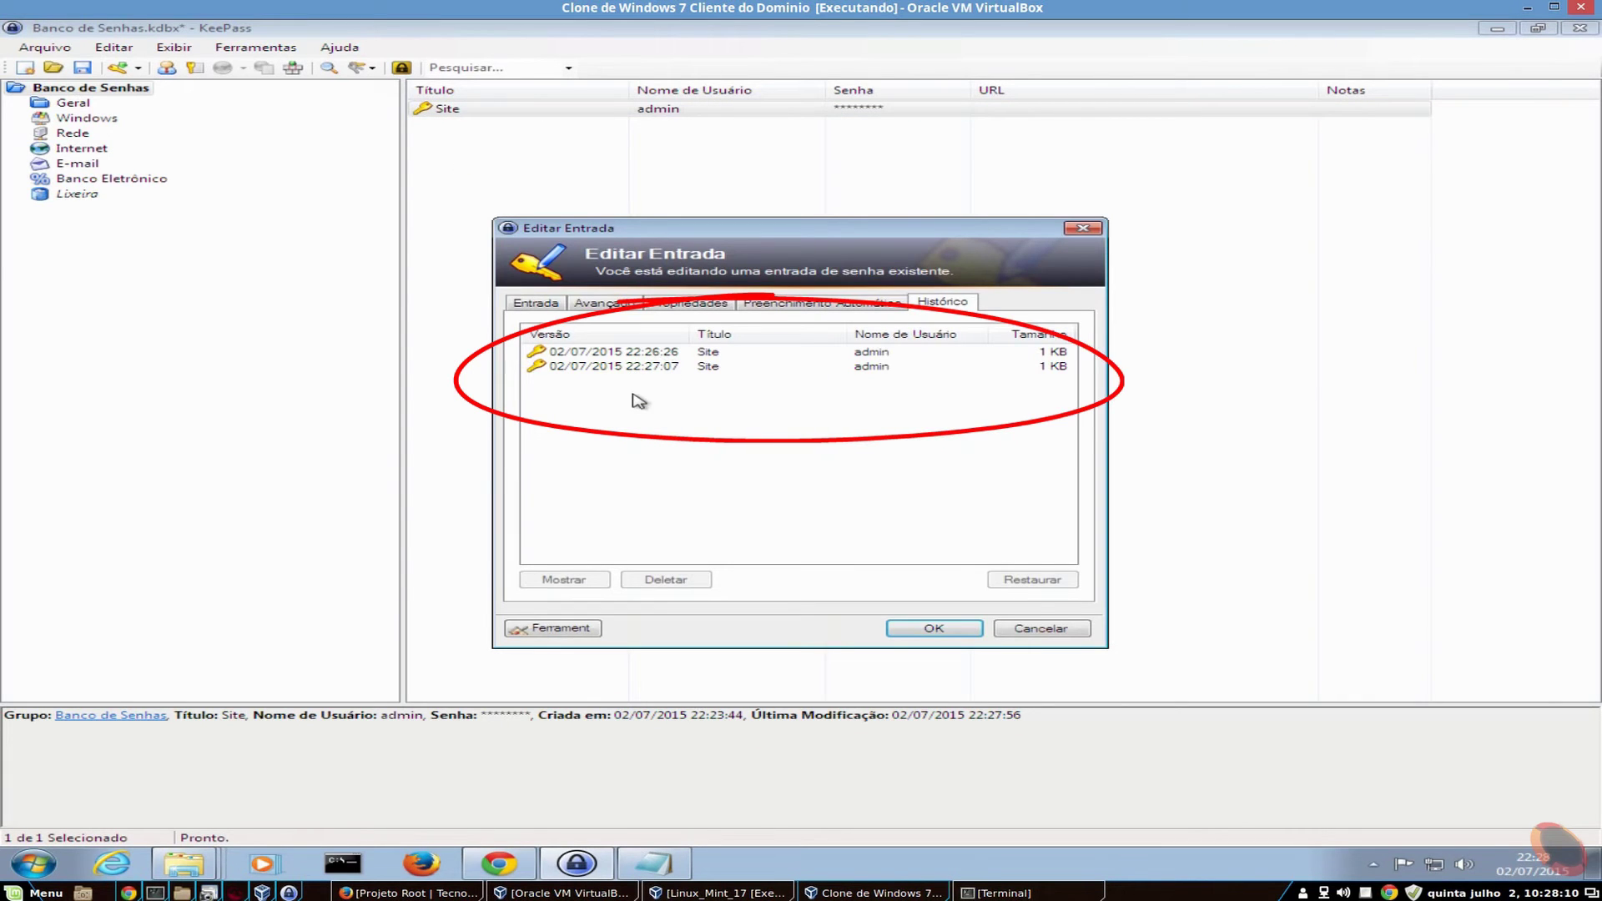
{"action": "left_click", "coordinate": [667, 353]}
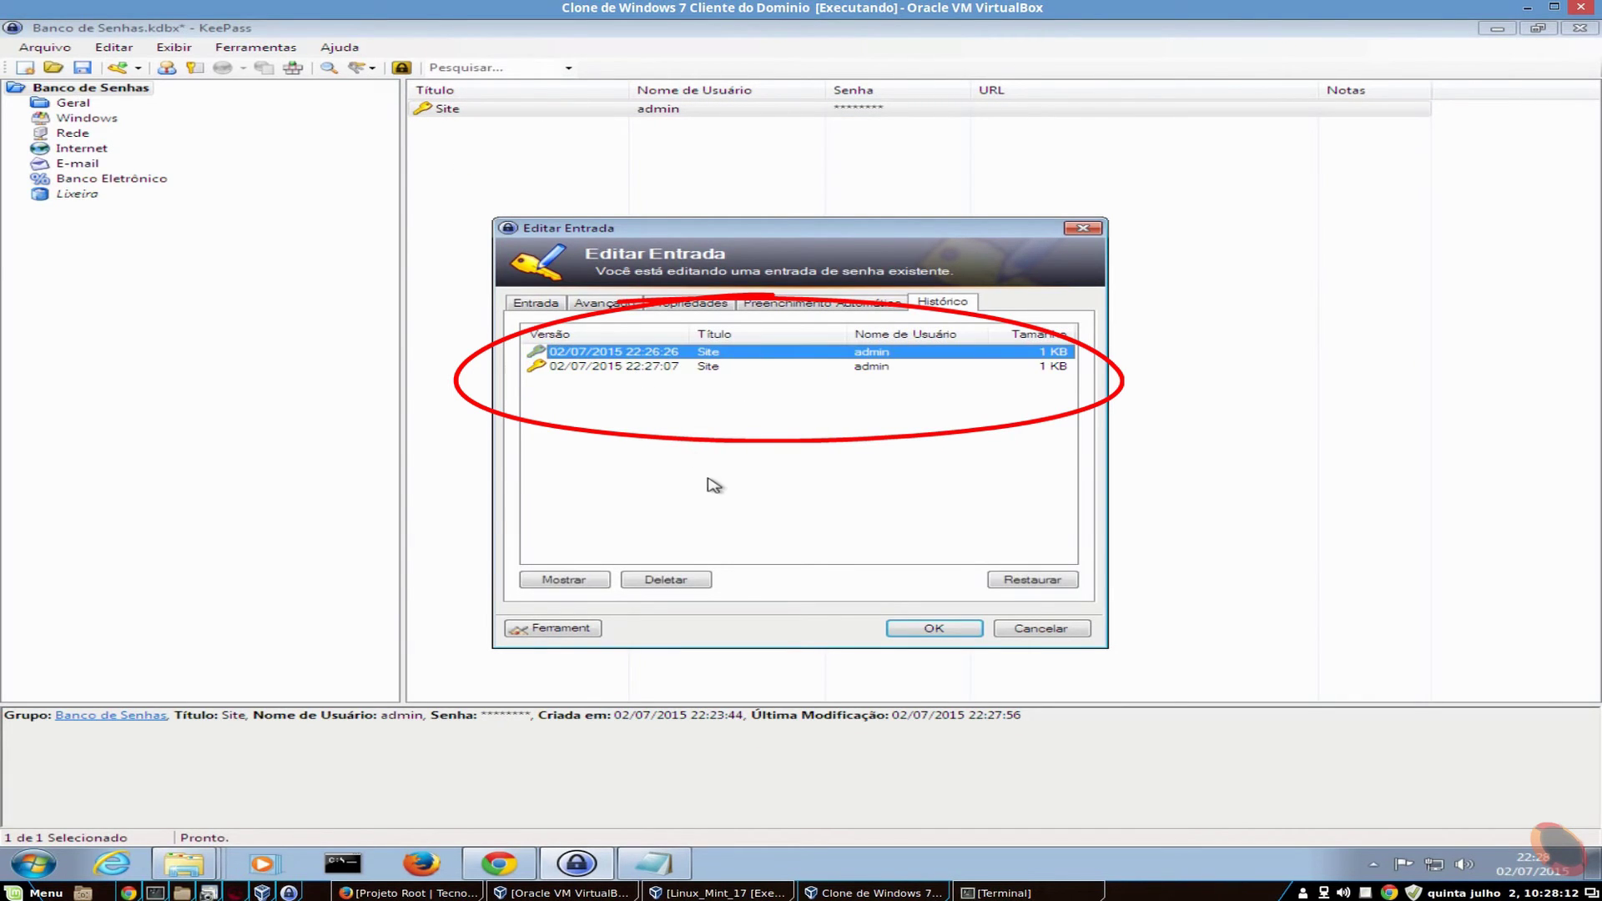
{"action": "left_click", "coordinate": [618, 368]}
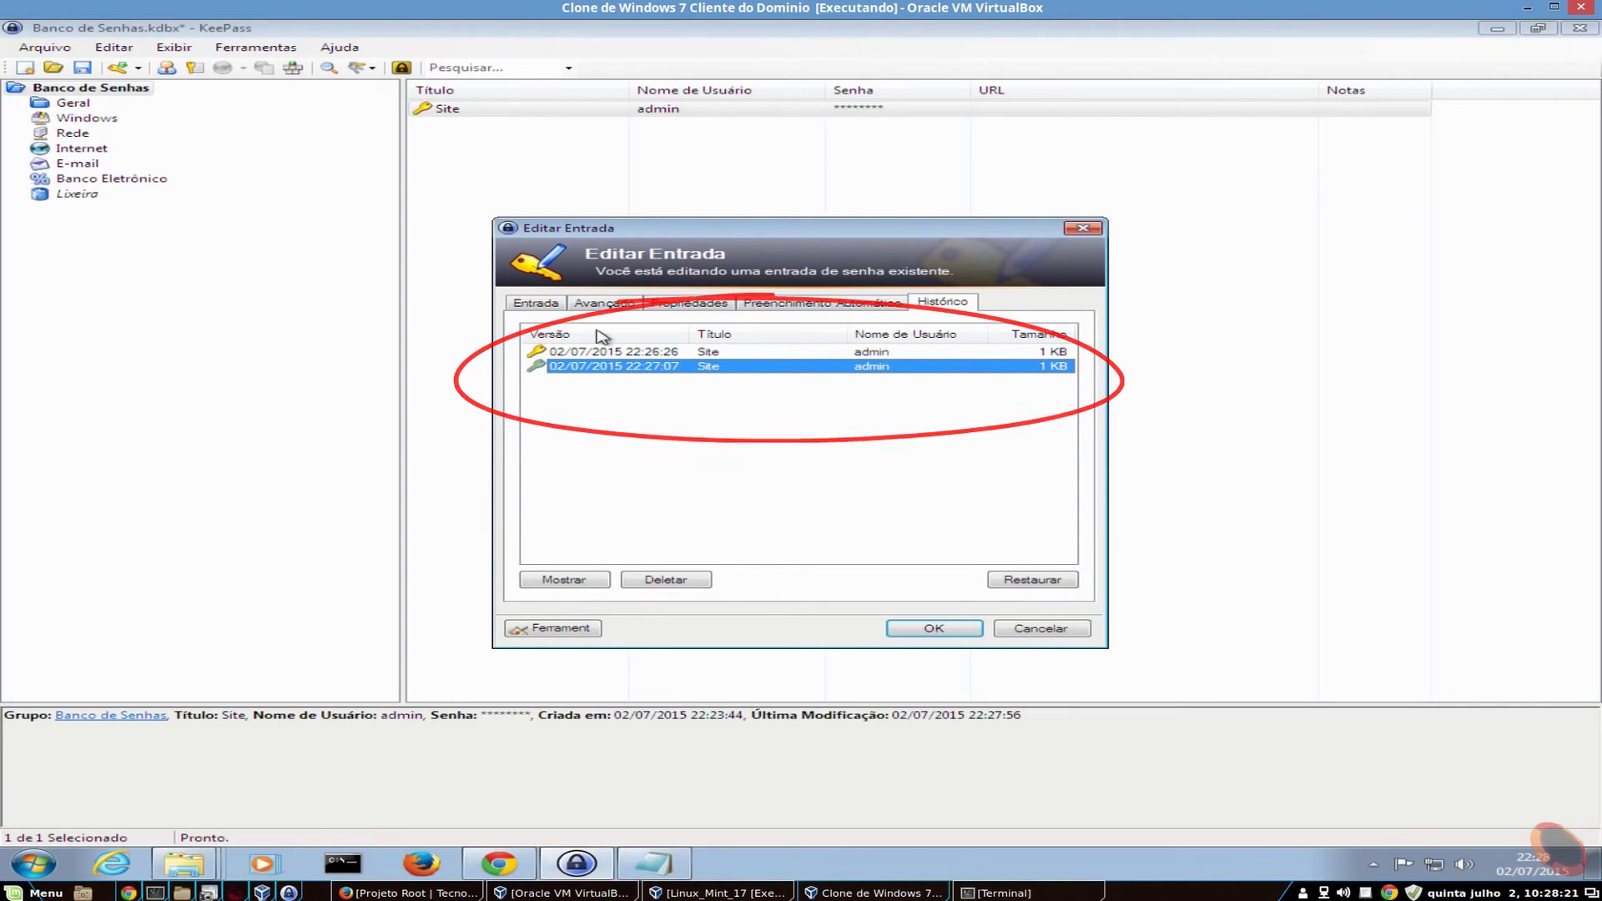
{"action": "left_click", "coordinate": [559, 582]}
{"action": "left_click", "coordinate": [1057, 375]}
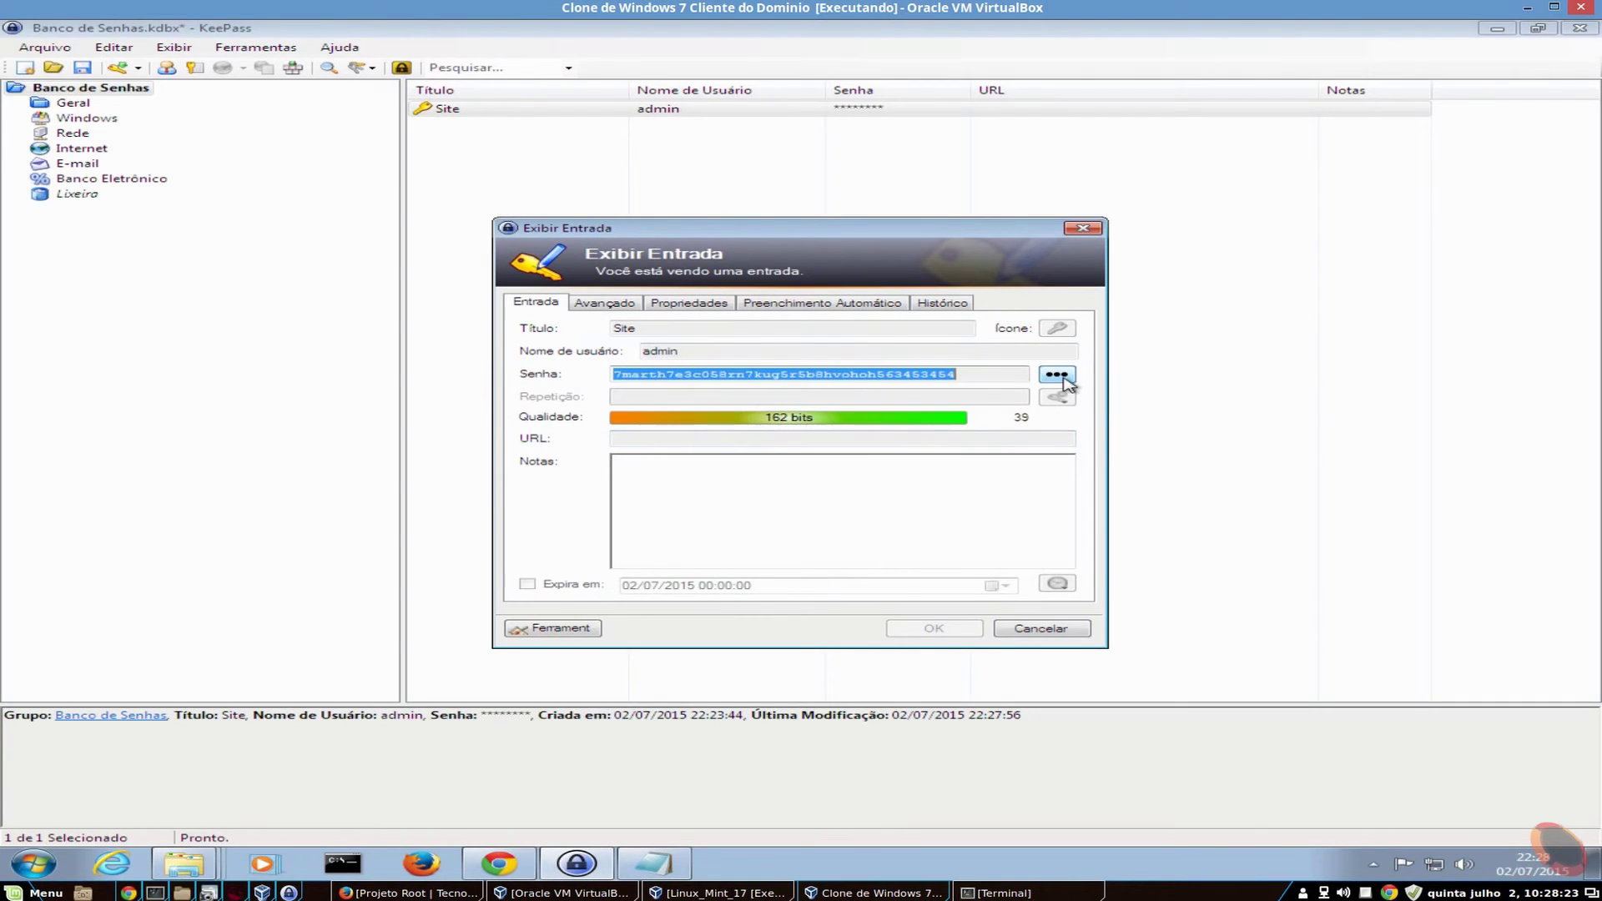
{"action": "left_click", "coordinate": [1041, 630]}
- View the 22:26:26 history version's details, revealing its 140-bit password
{"action": "left_click", "coordinate": [872, 353]}
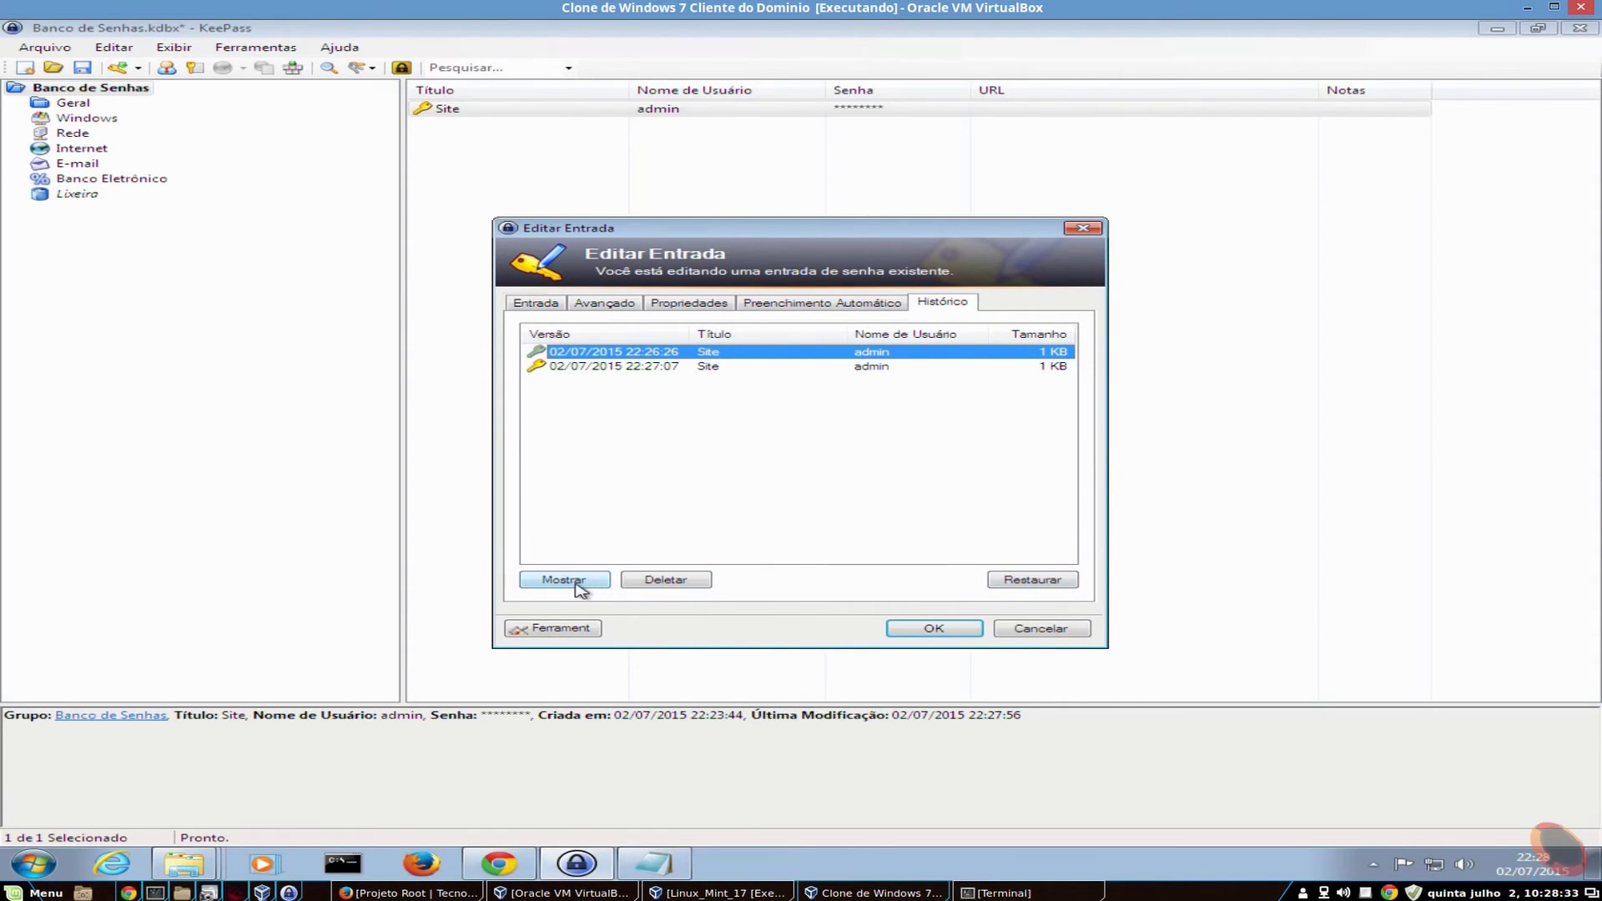
{"action": "left_click", "coordinate": [574, 582]}
{"action": "left_click", "coordinate": [1056, 374]}
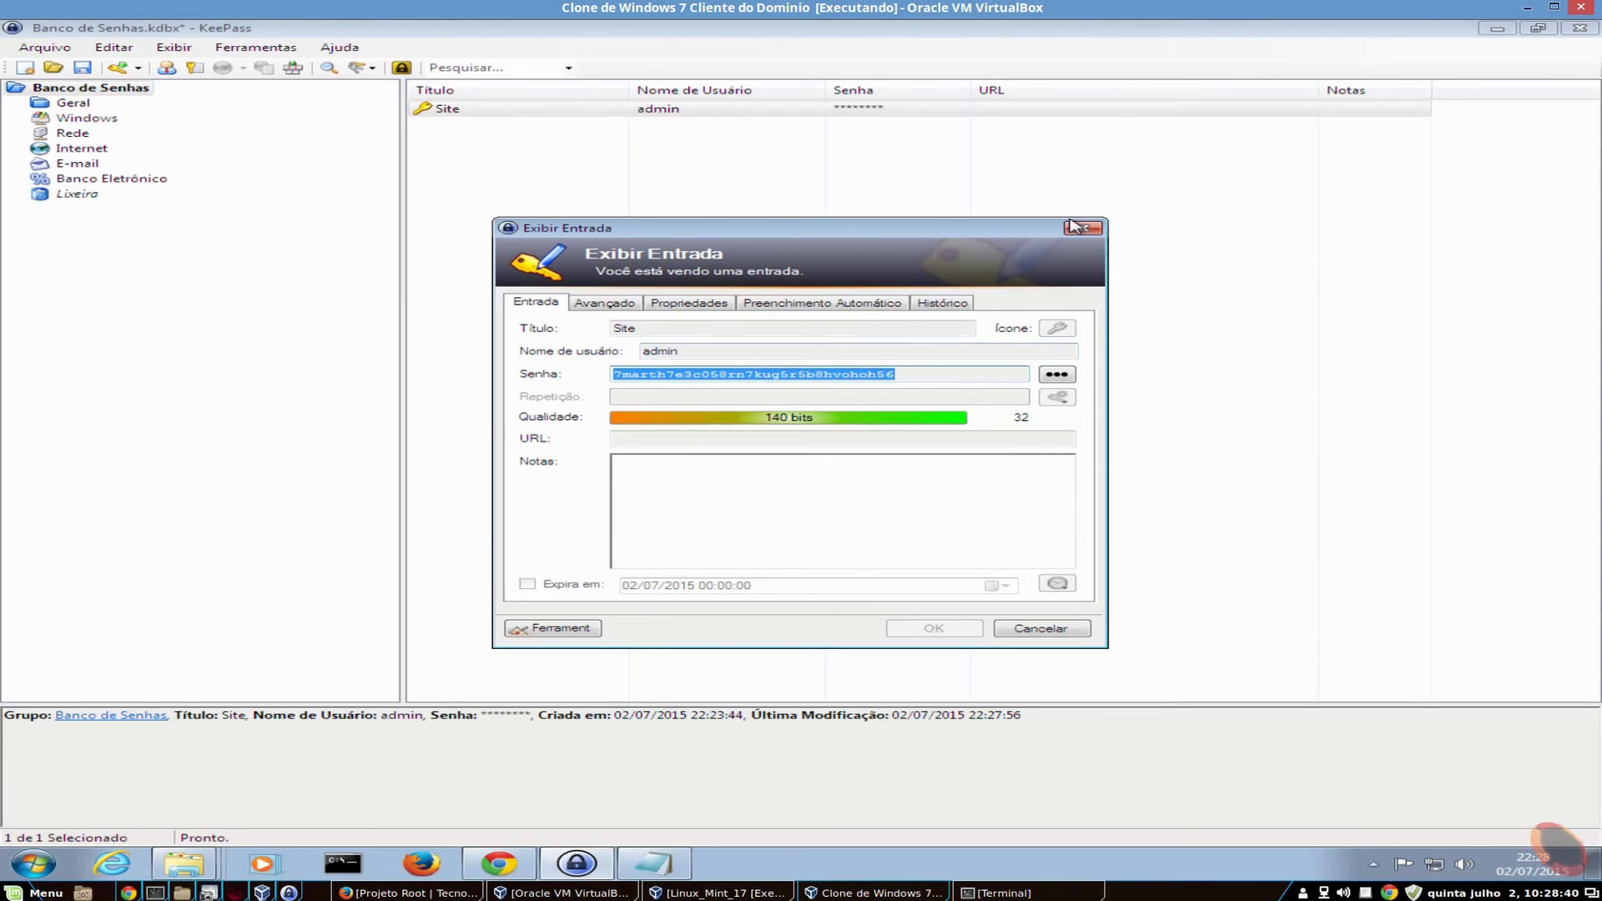
{"action": "left_click", "coordinate": [1083, 229]}
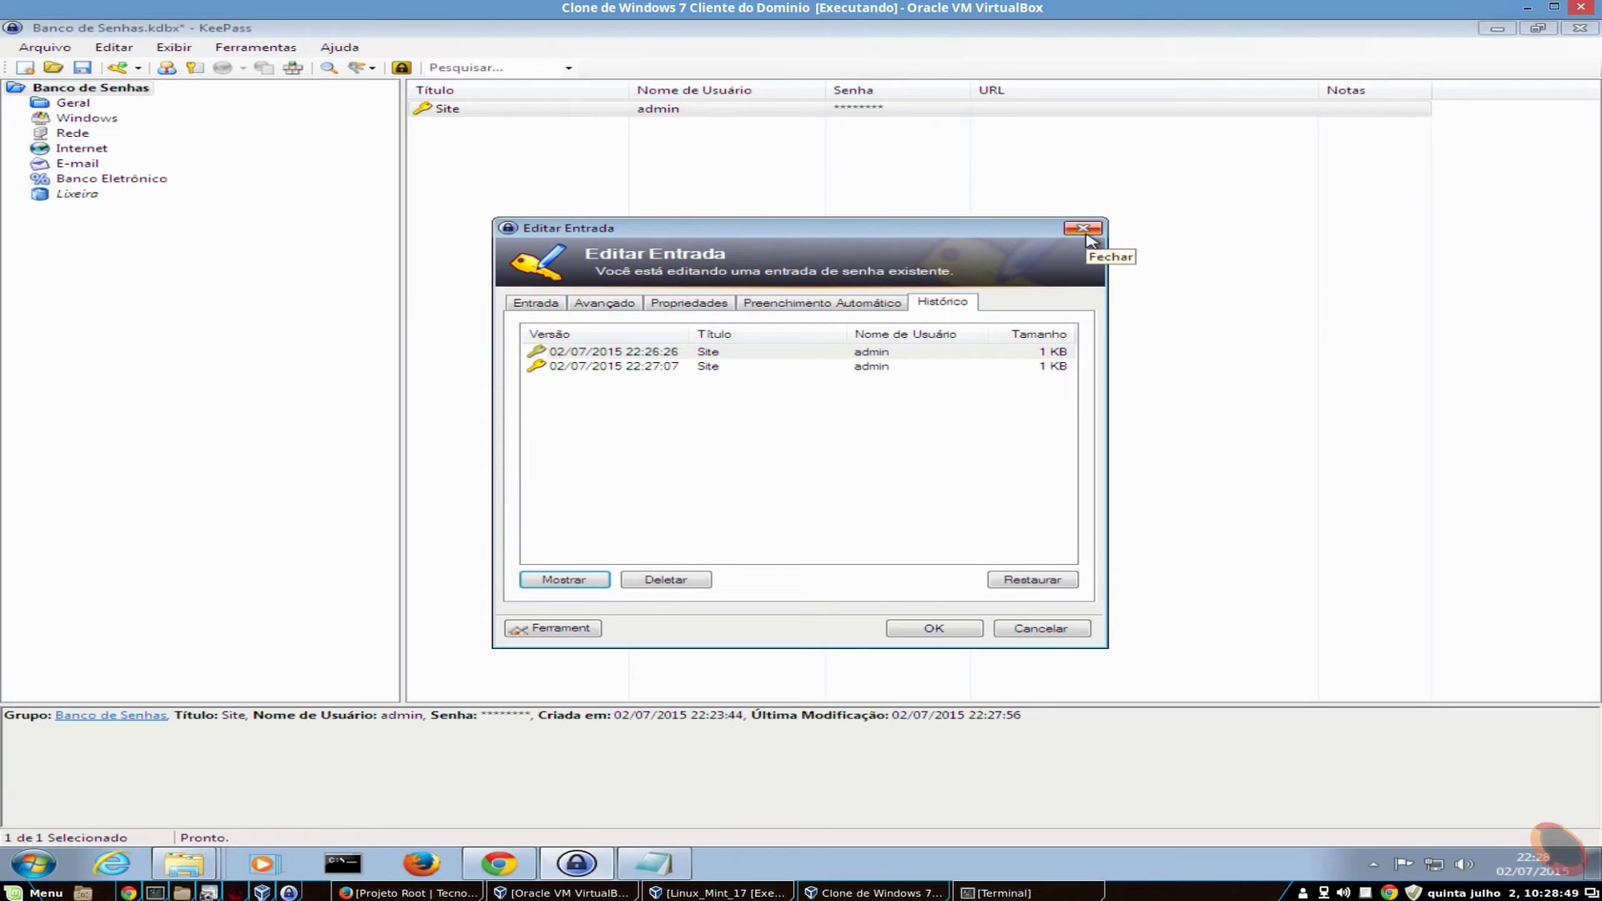
- Close the entry dialog, browse the Arquivo and Ferramentas menus, and cancel Opções
{"action": "left_click", "coordinate": [1085, 230]}
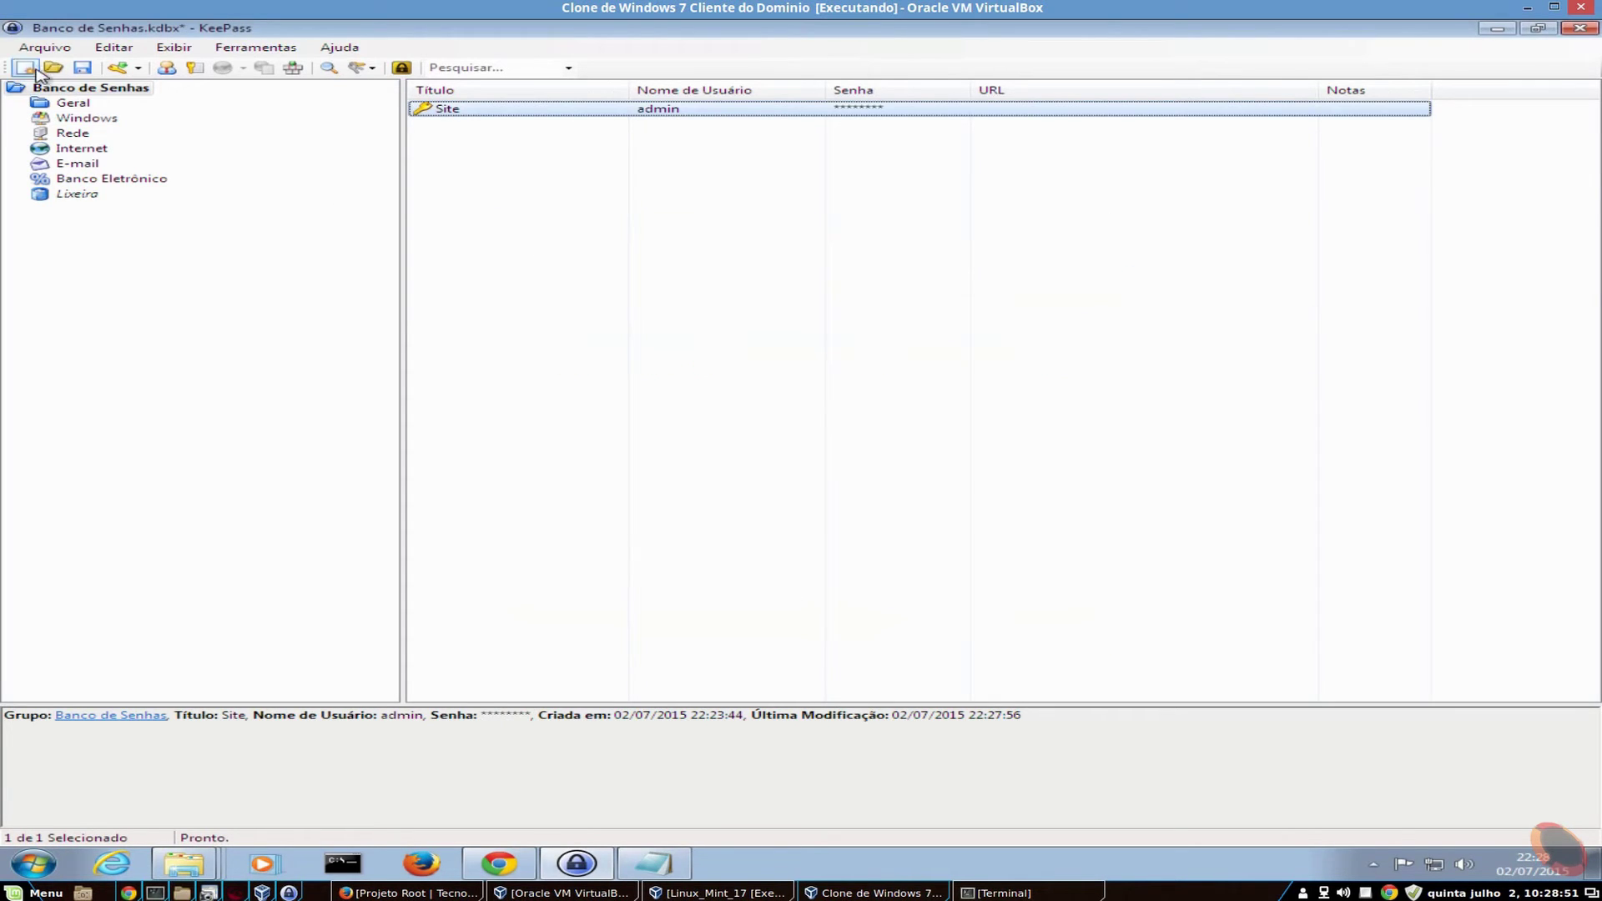
{"action": "left_click", "coordinate": [47, 47]}
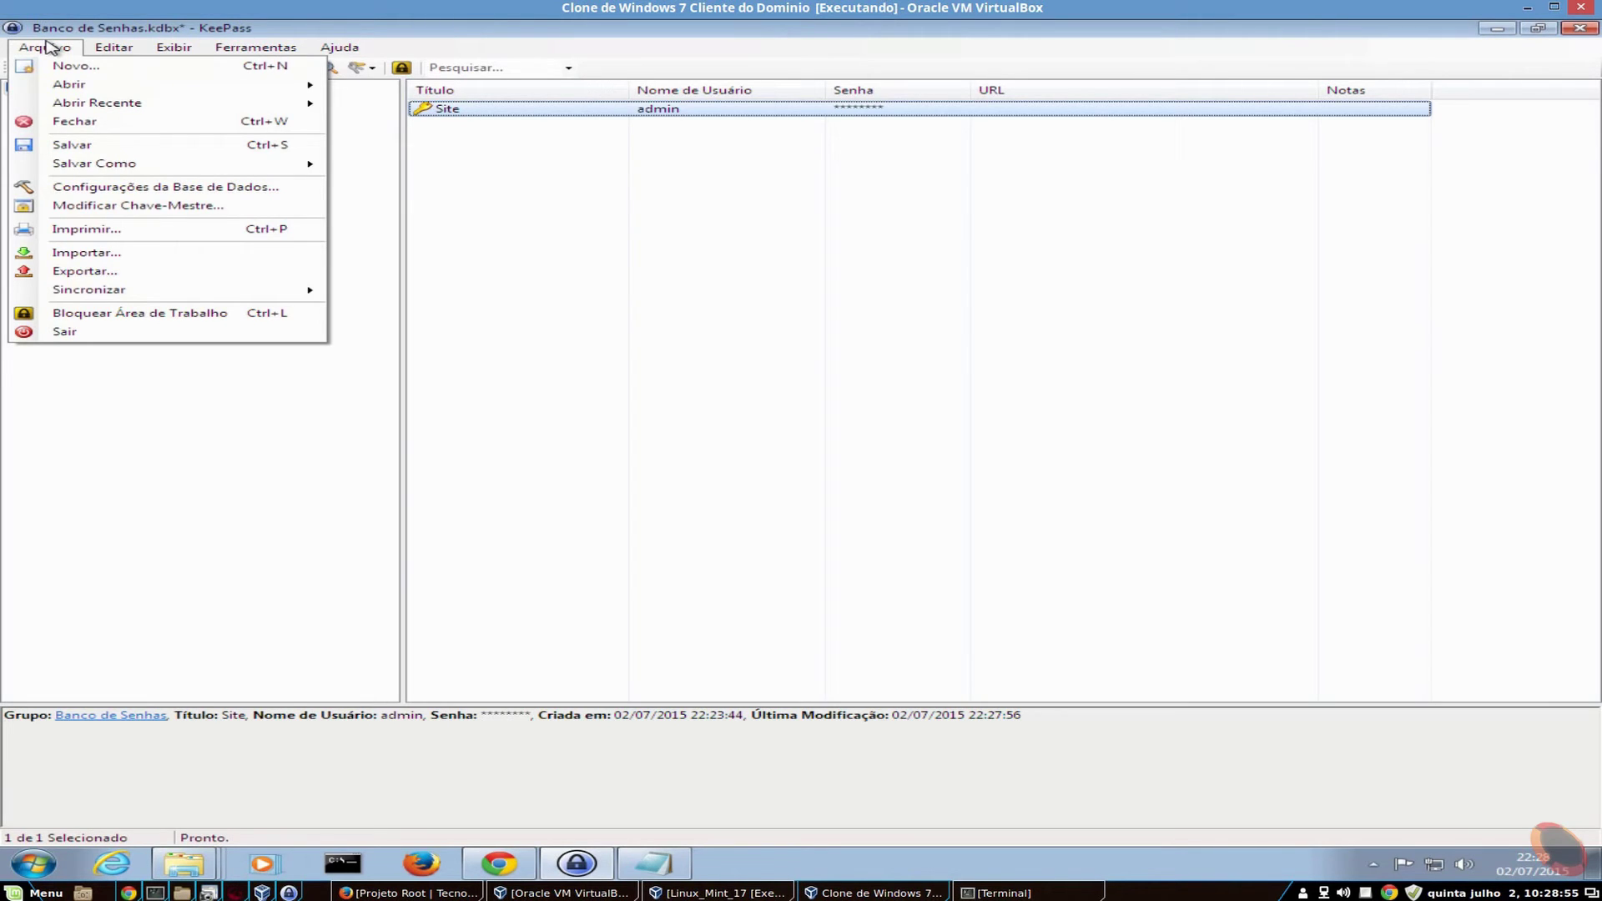
{"action": "mouse_move", "coordinate": [247, 47]}
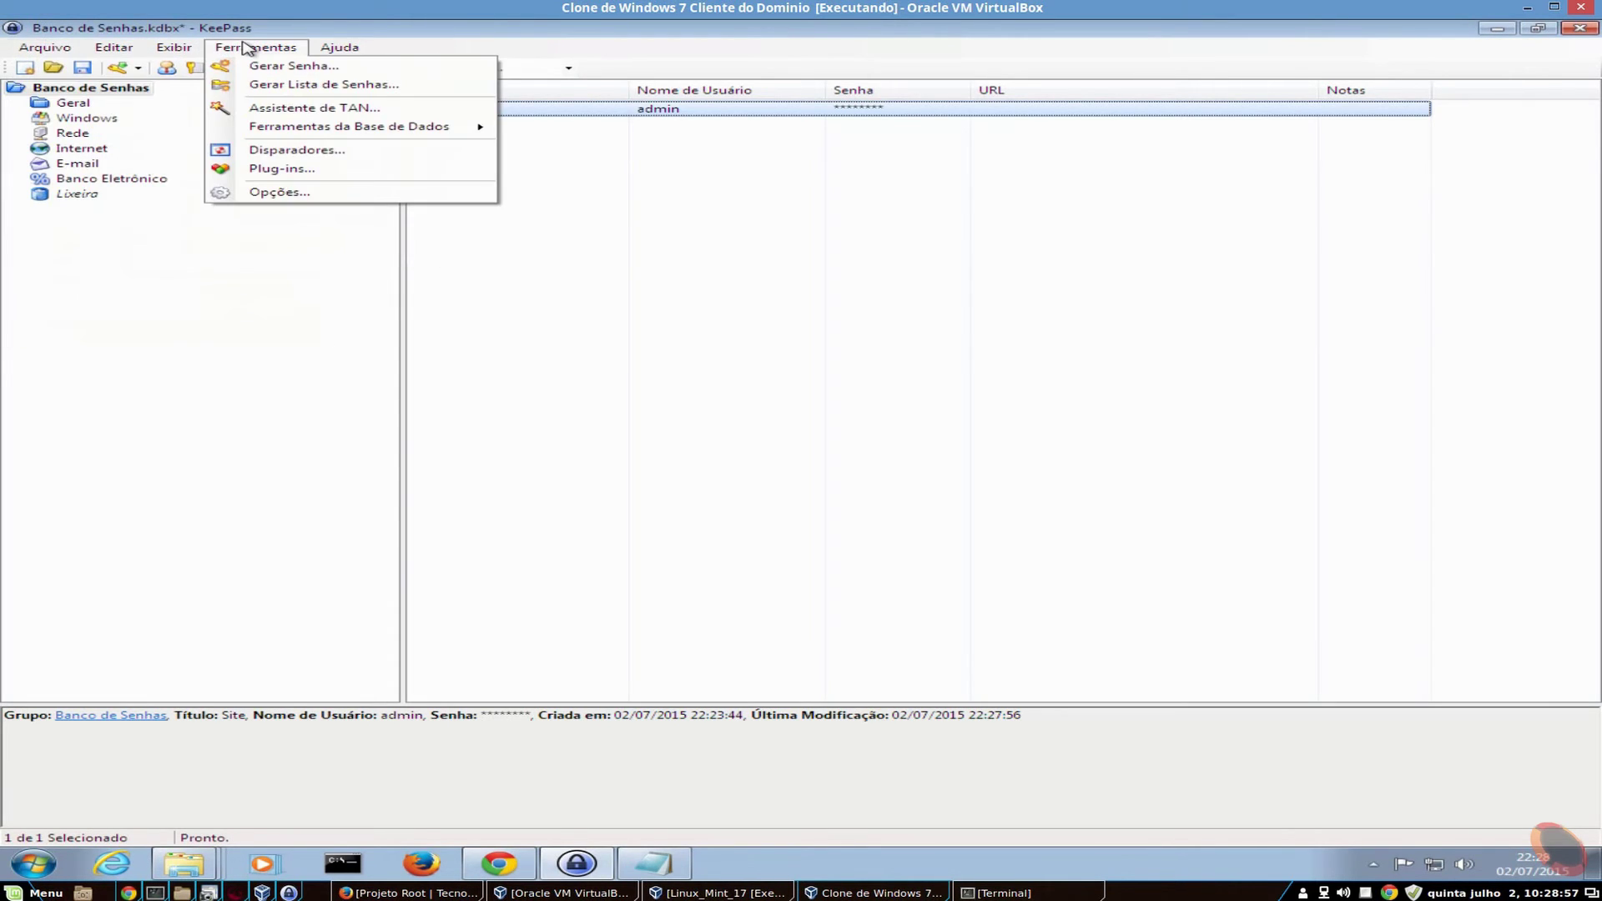
{"action": "mouse_move", "coordinate": [339, 134]}
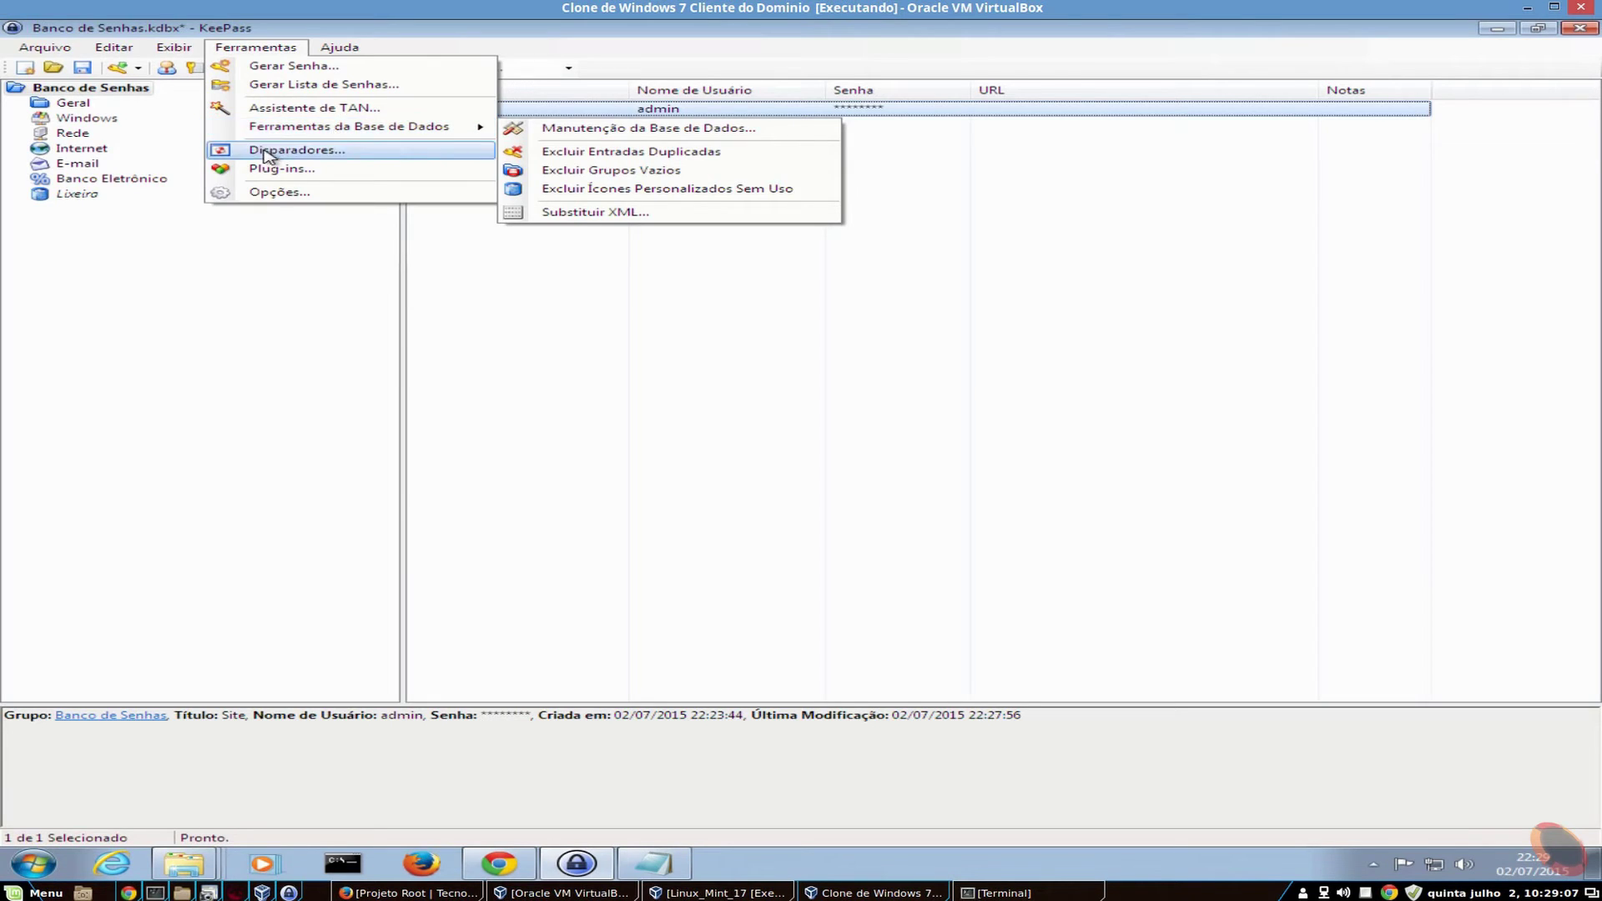
{"action": "left_click", "coordinate": [280, 192]}
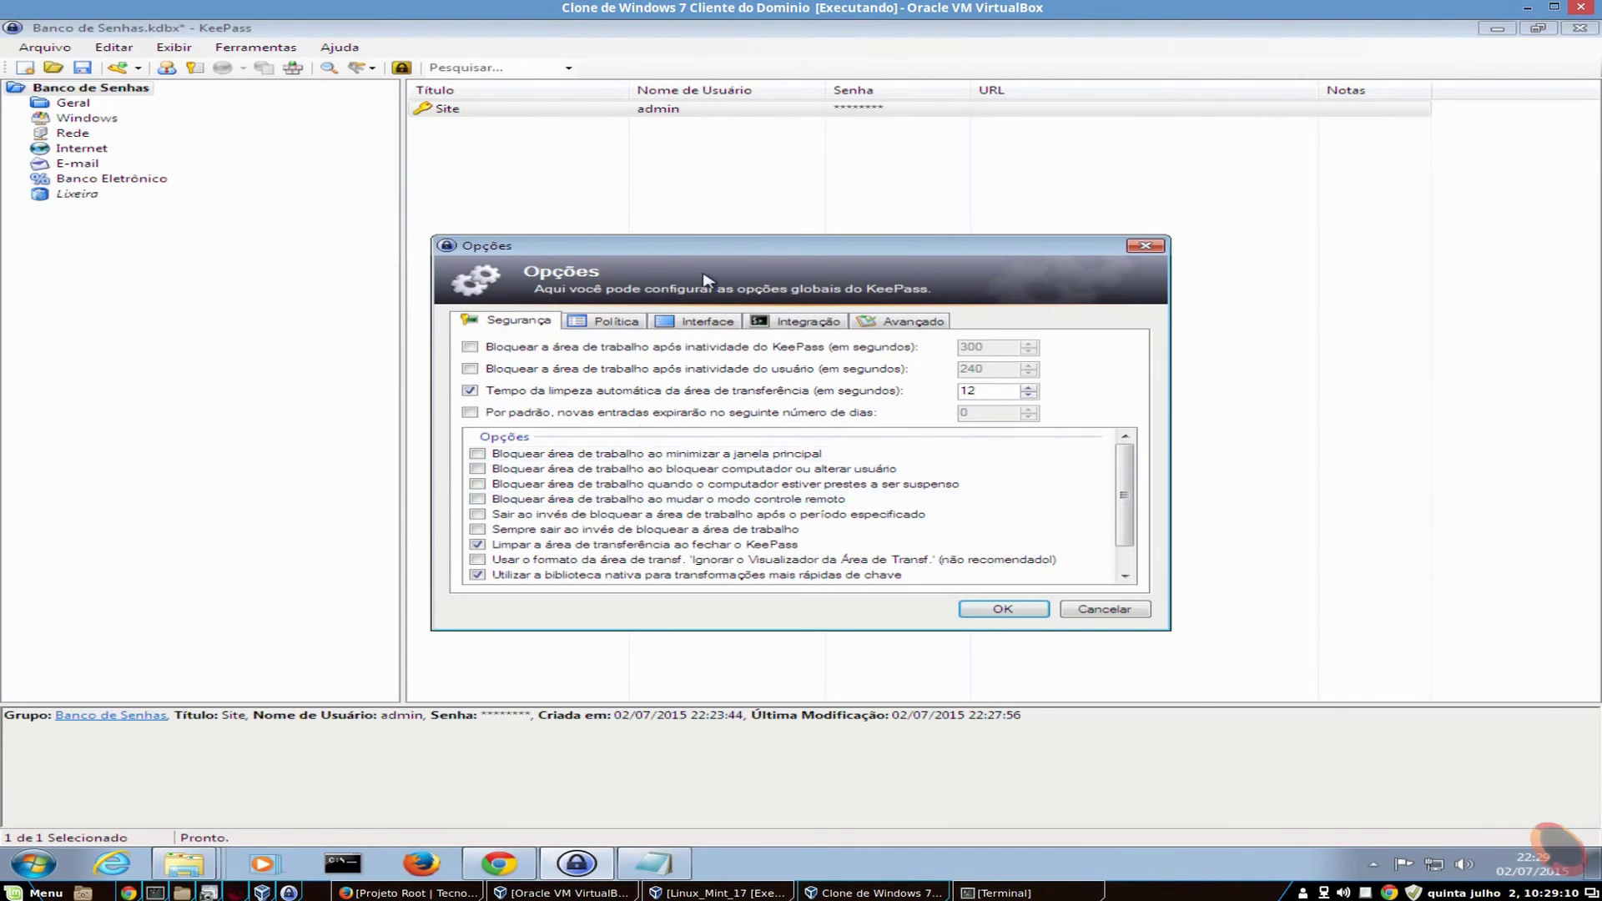
{"action": "left_click", "coordinate": [1116, 613]}
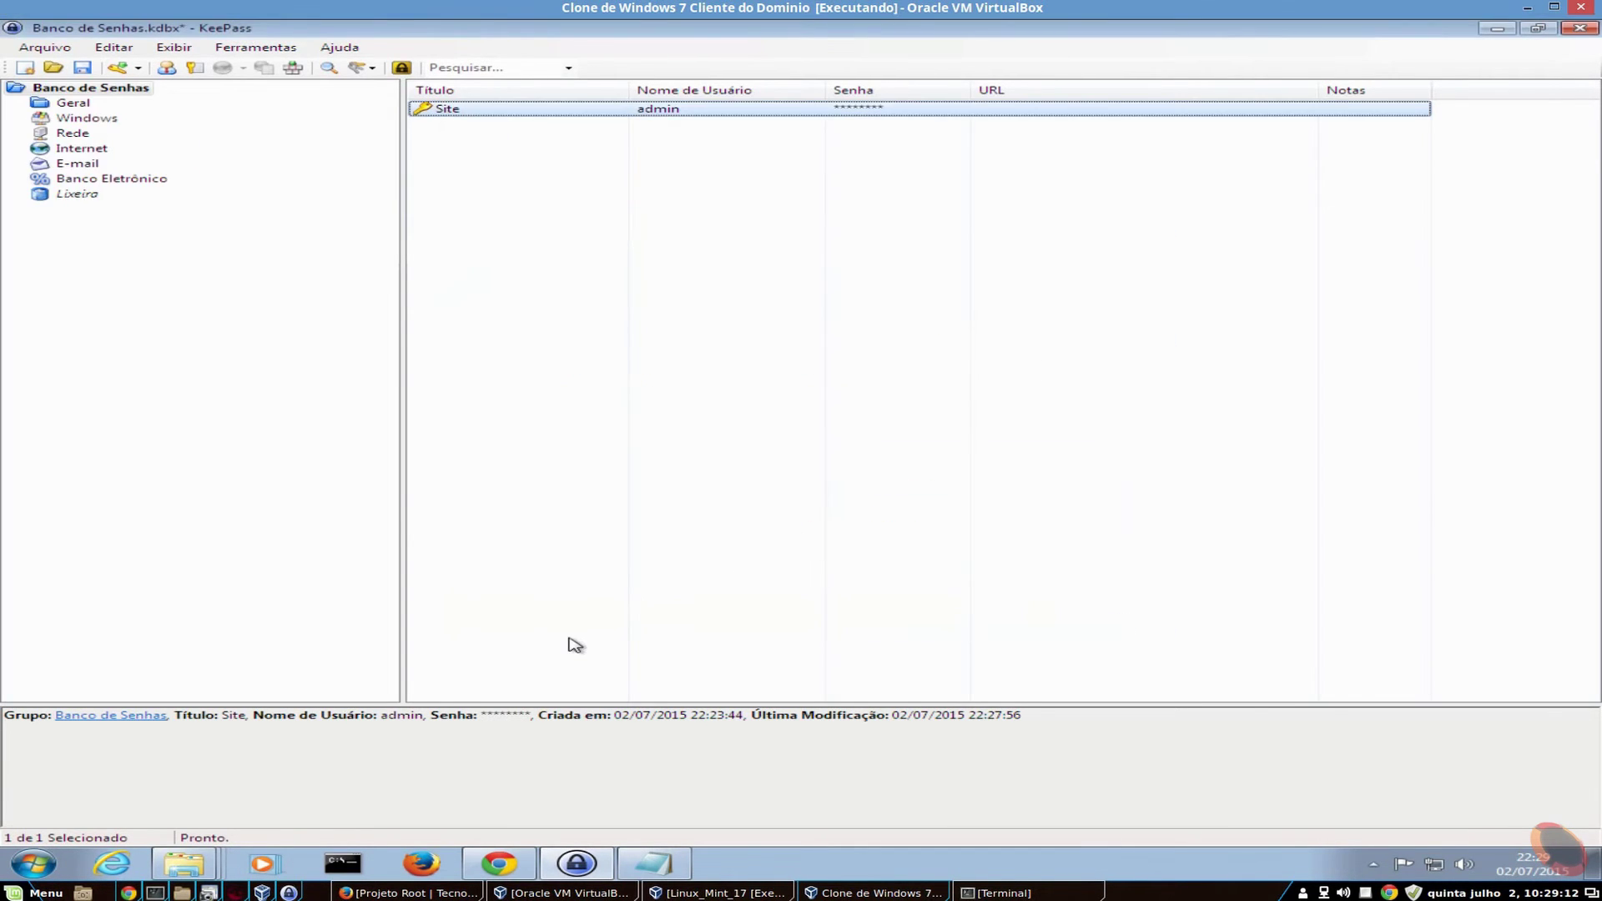
- Bring Explorer forward, go to the Documents library, and select Banco de Senhas.key
{"action": "left_click", "coordinate": [203, 863]}
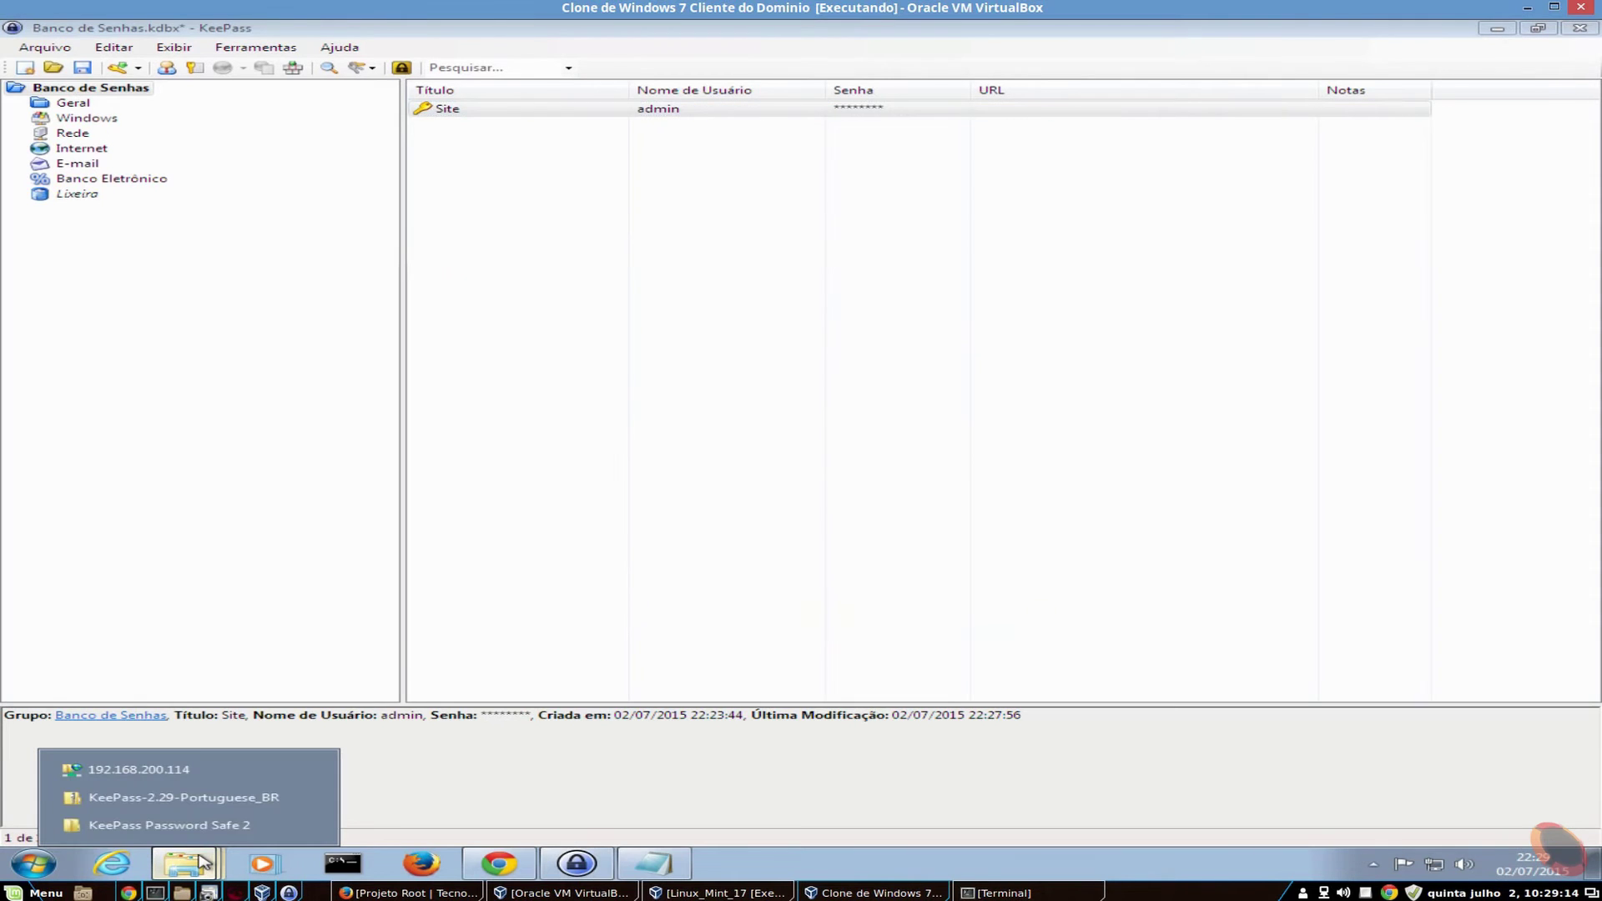
{"action": "left_click", "coordinate": [201, 799]}
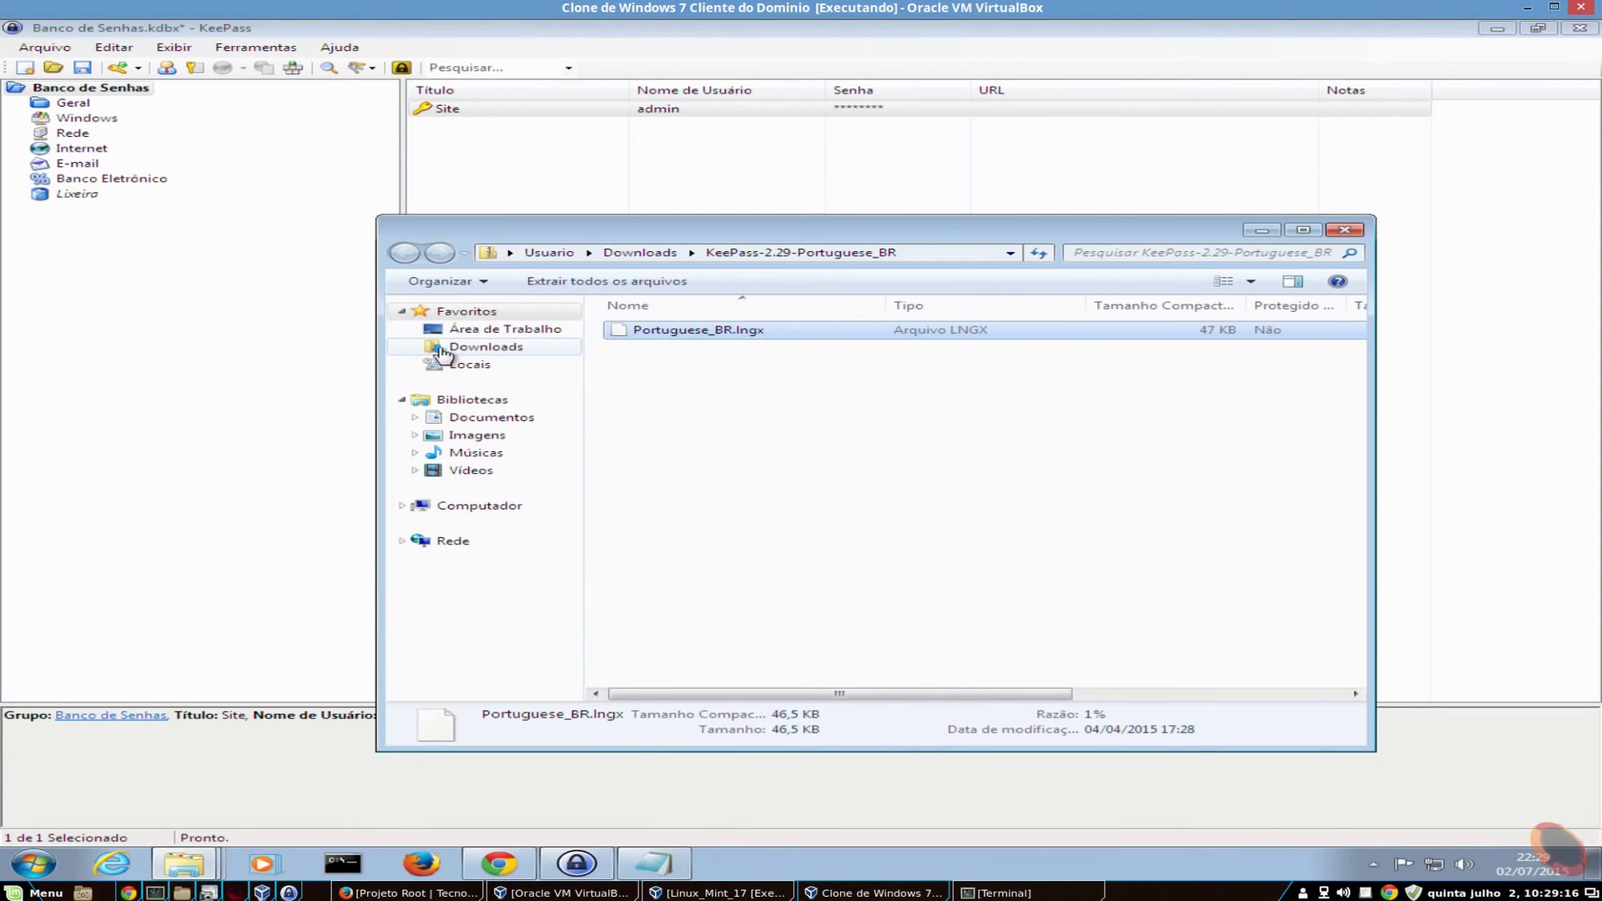
{"action": "left_click", "coordinate": [473, 417]}
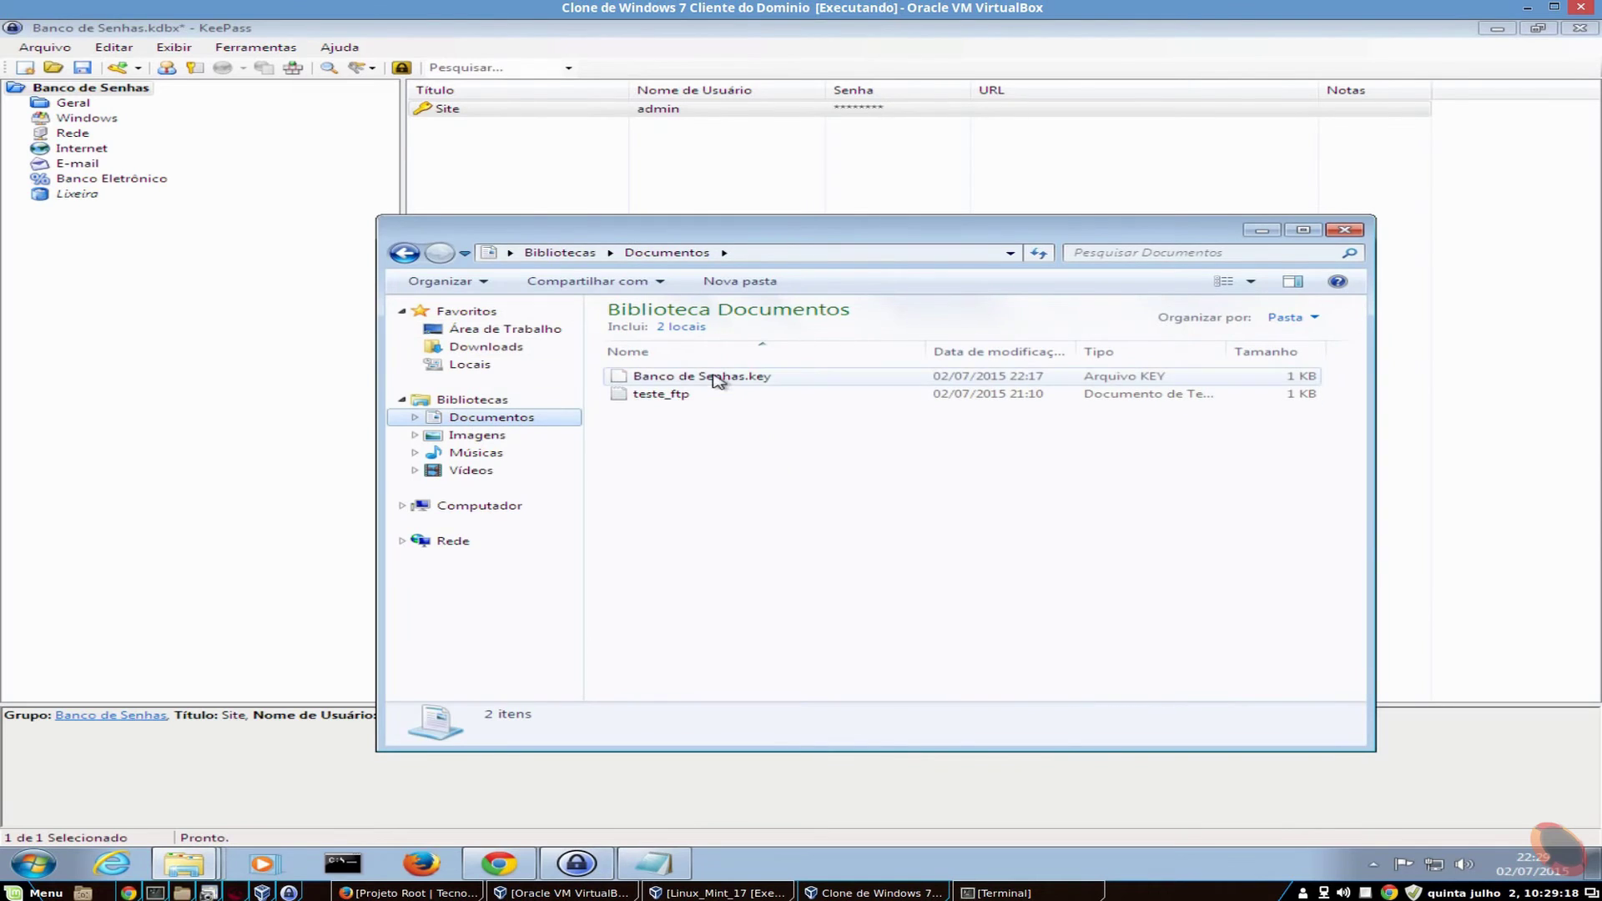
{"action": "left_click", "coordinate": [724, 377]}
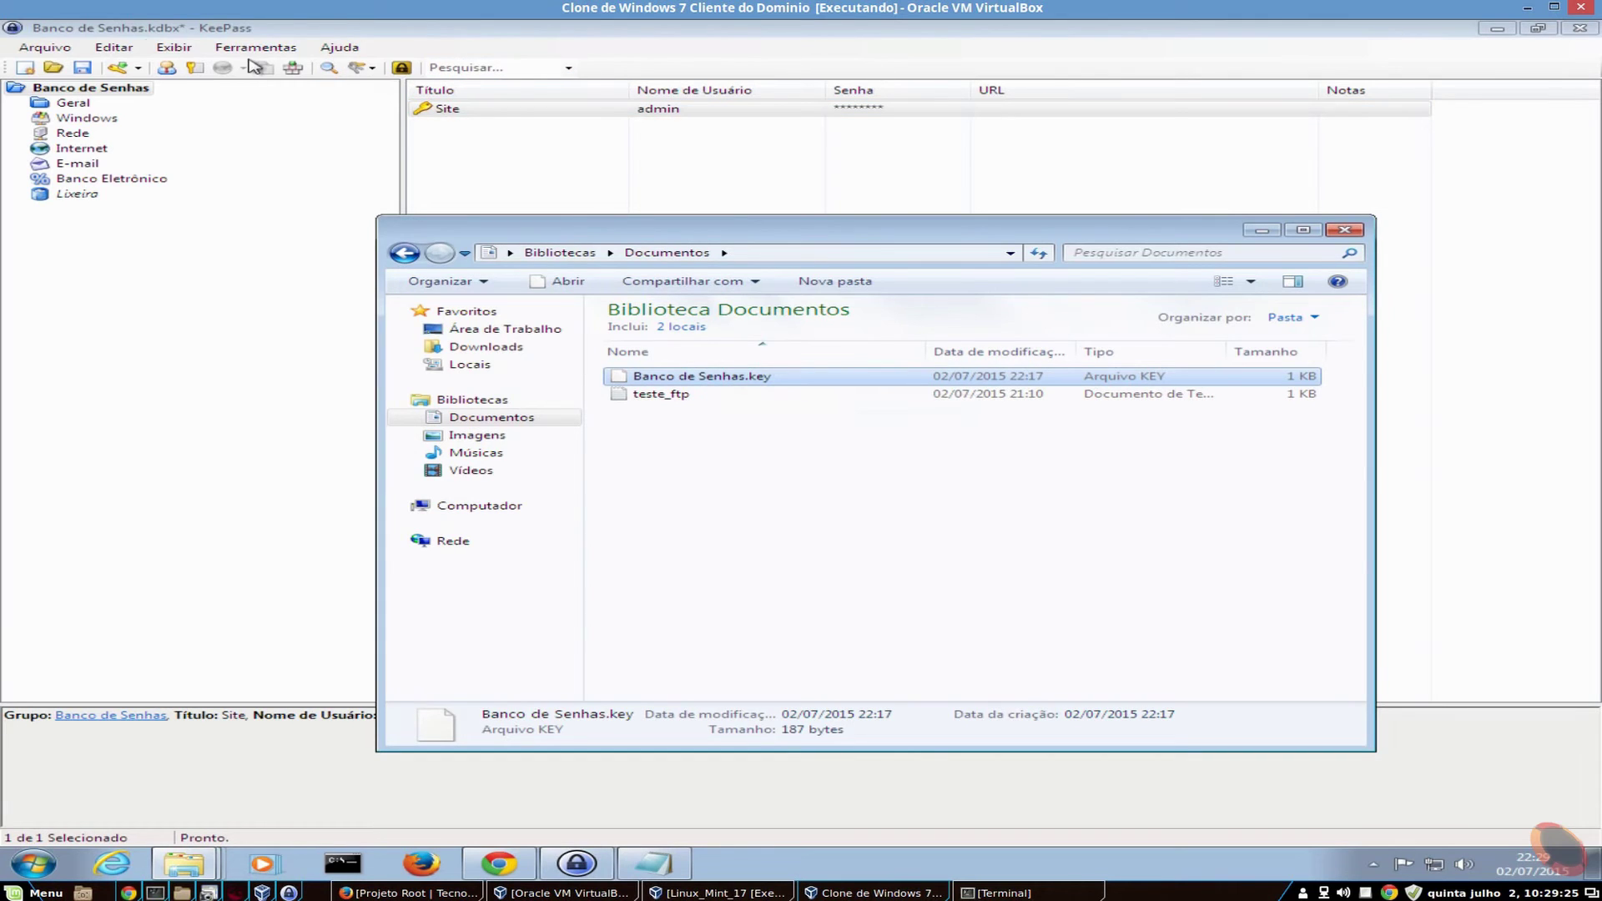
- Save the Banco de Senhas database with Arquivo > Salvar in KeePass
{"action": "left_click", "coordinate": [190, 396]}
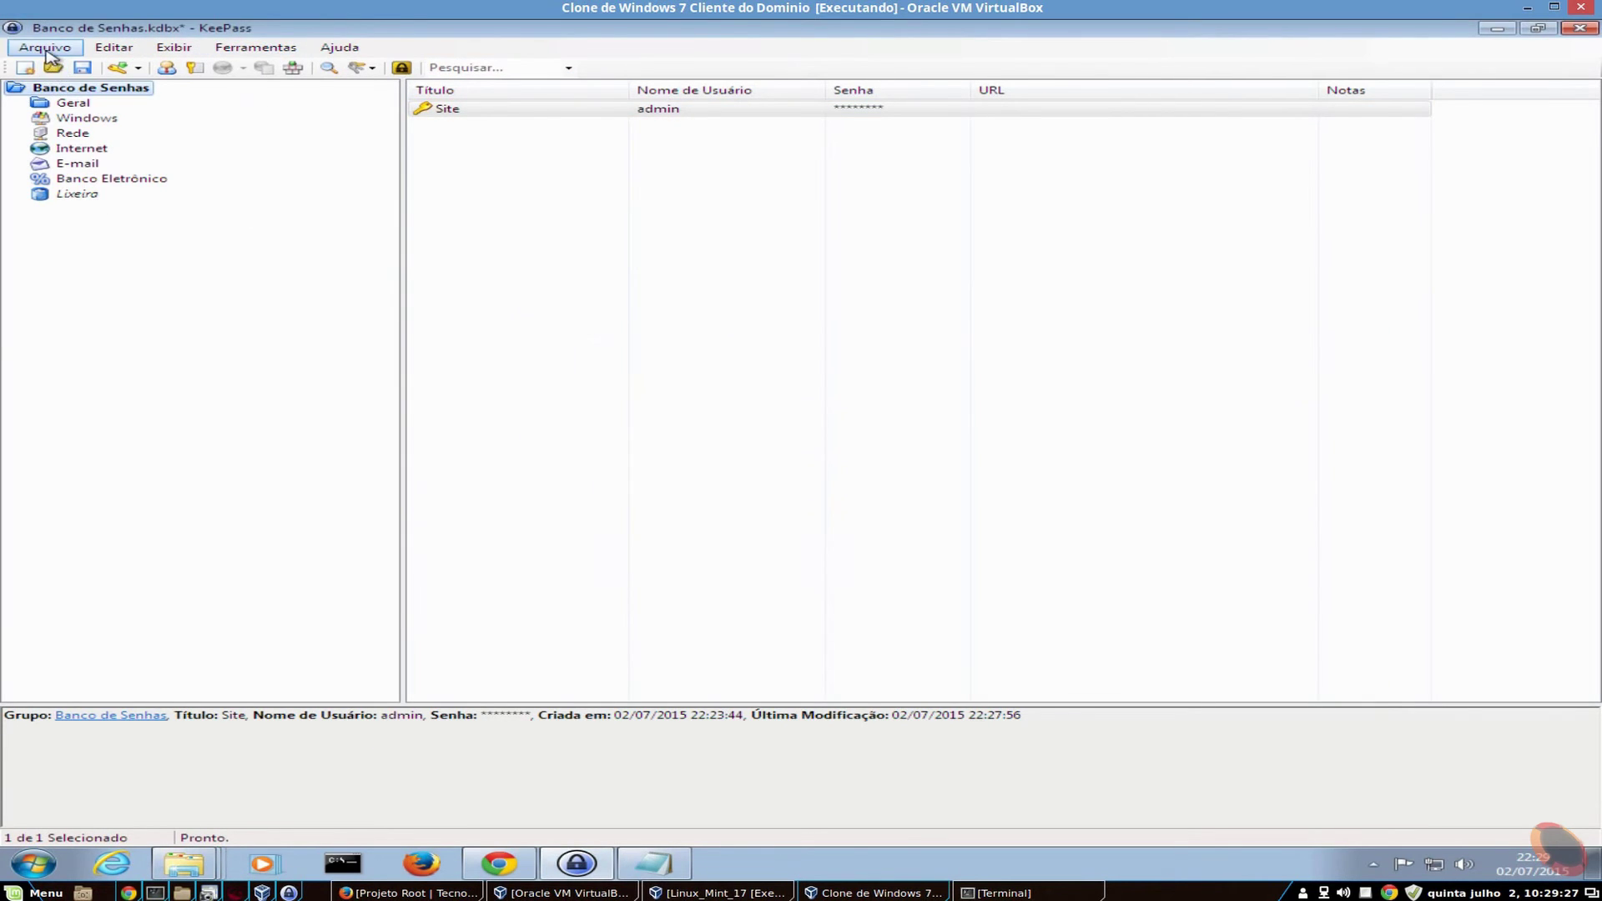
{"action": "left_click", "coordinate": [46, 54]}
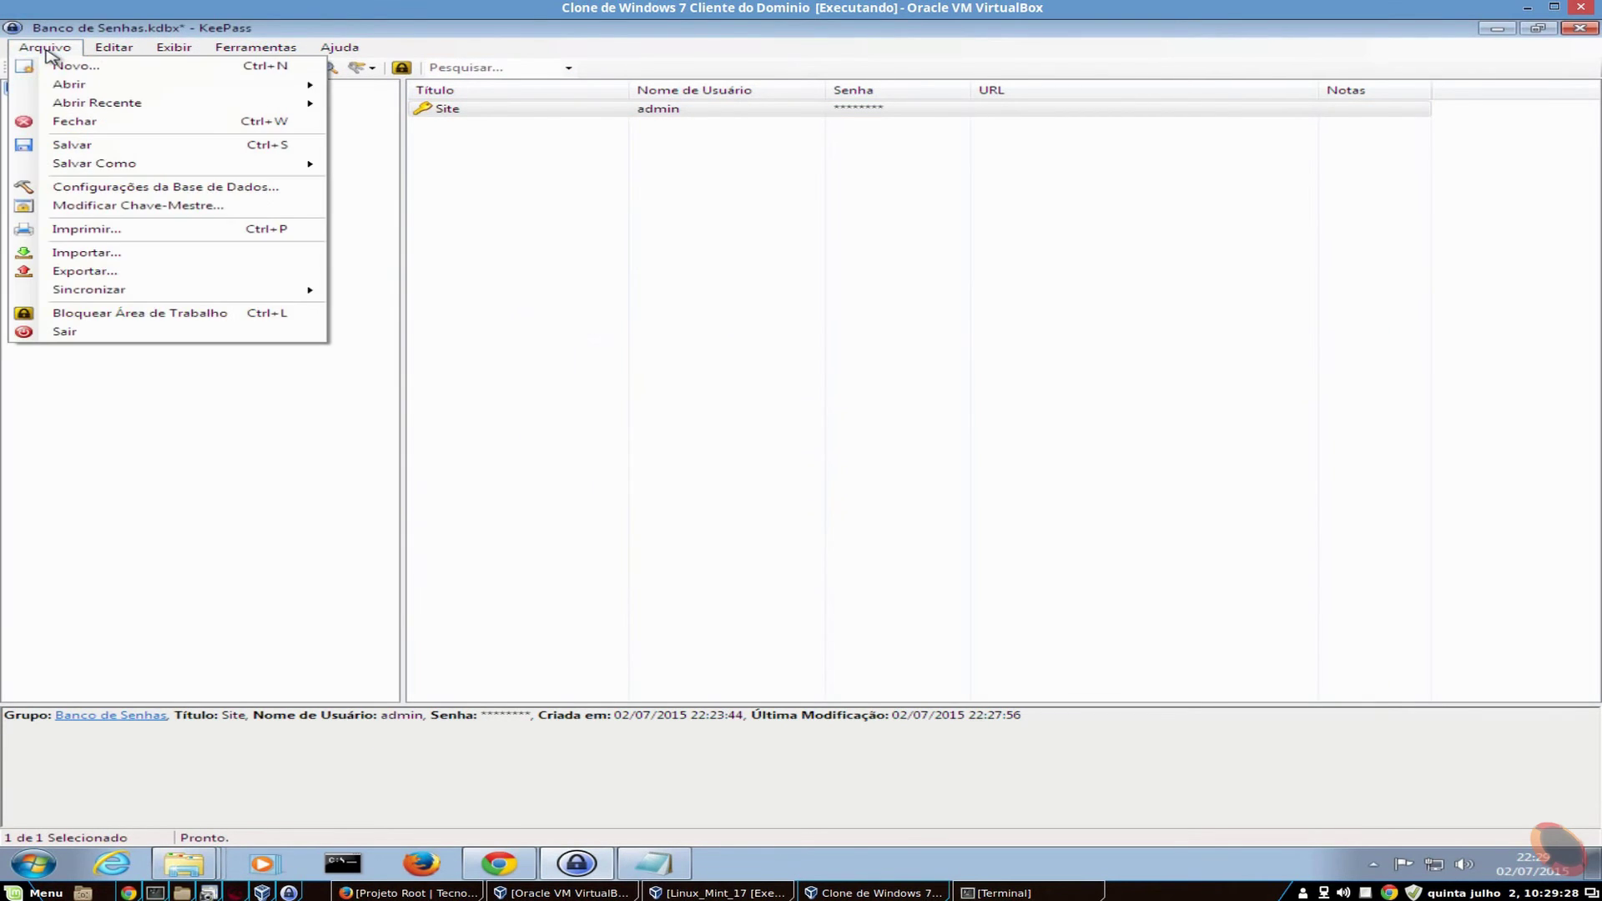
{"action": "left_click", "coordinate": [105, 149]}
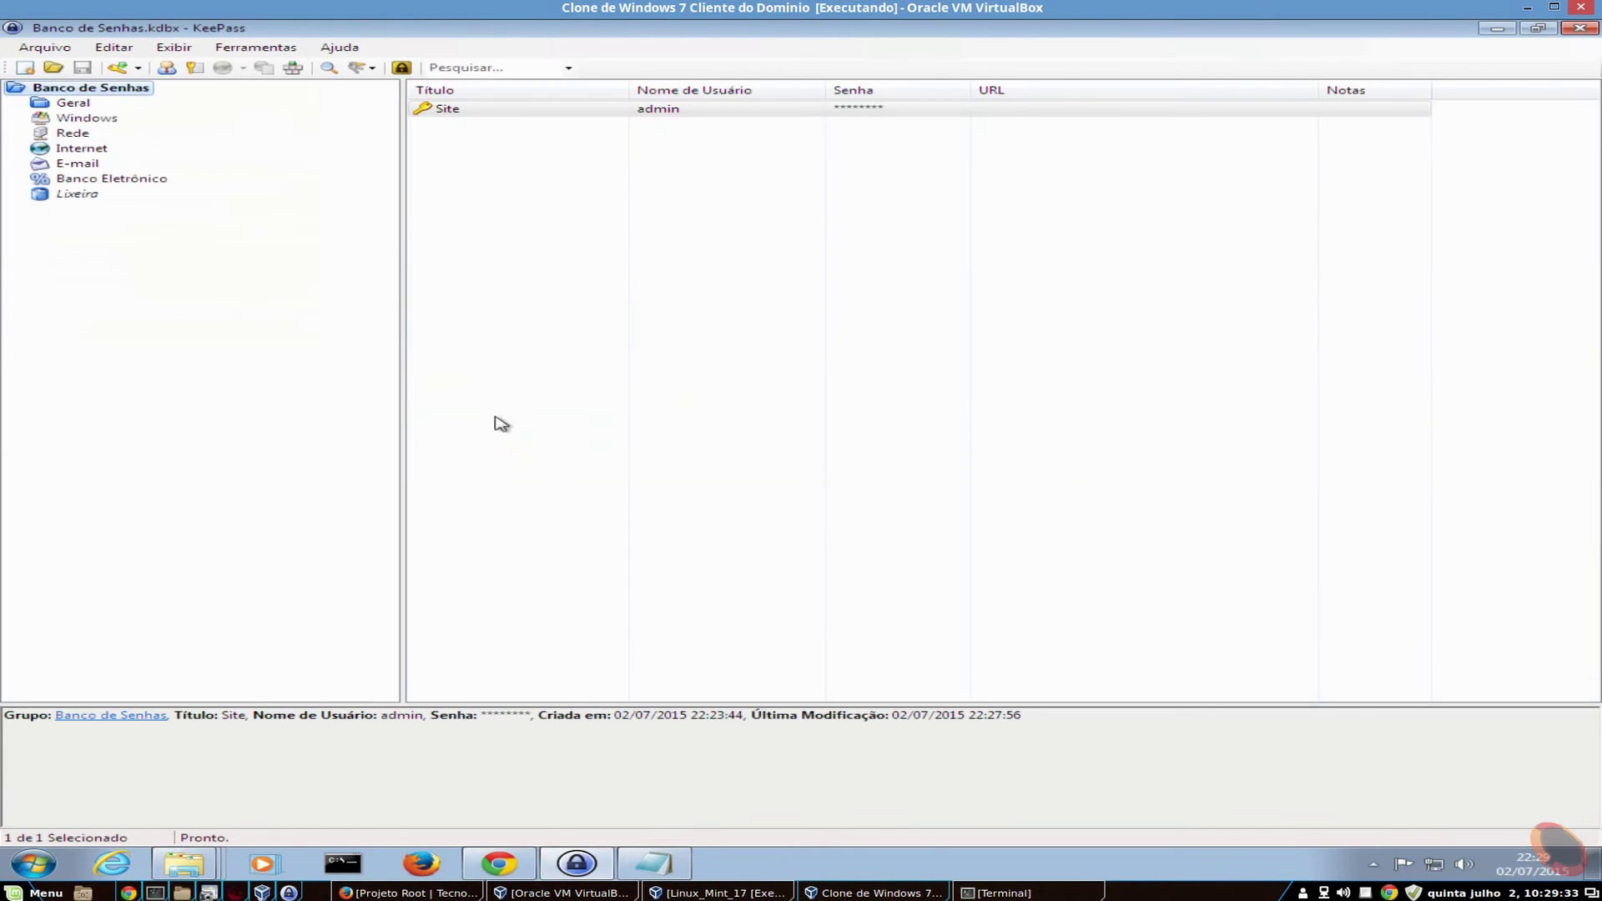
- Open Documentos from the Explorer jump list and select the Banco de Senhas .kdbx and .key files
{"action": "right_click", "coordinate": [184, 864]}
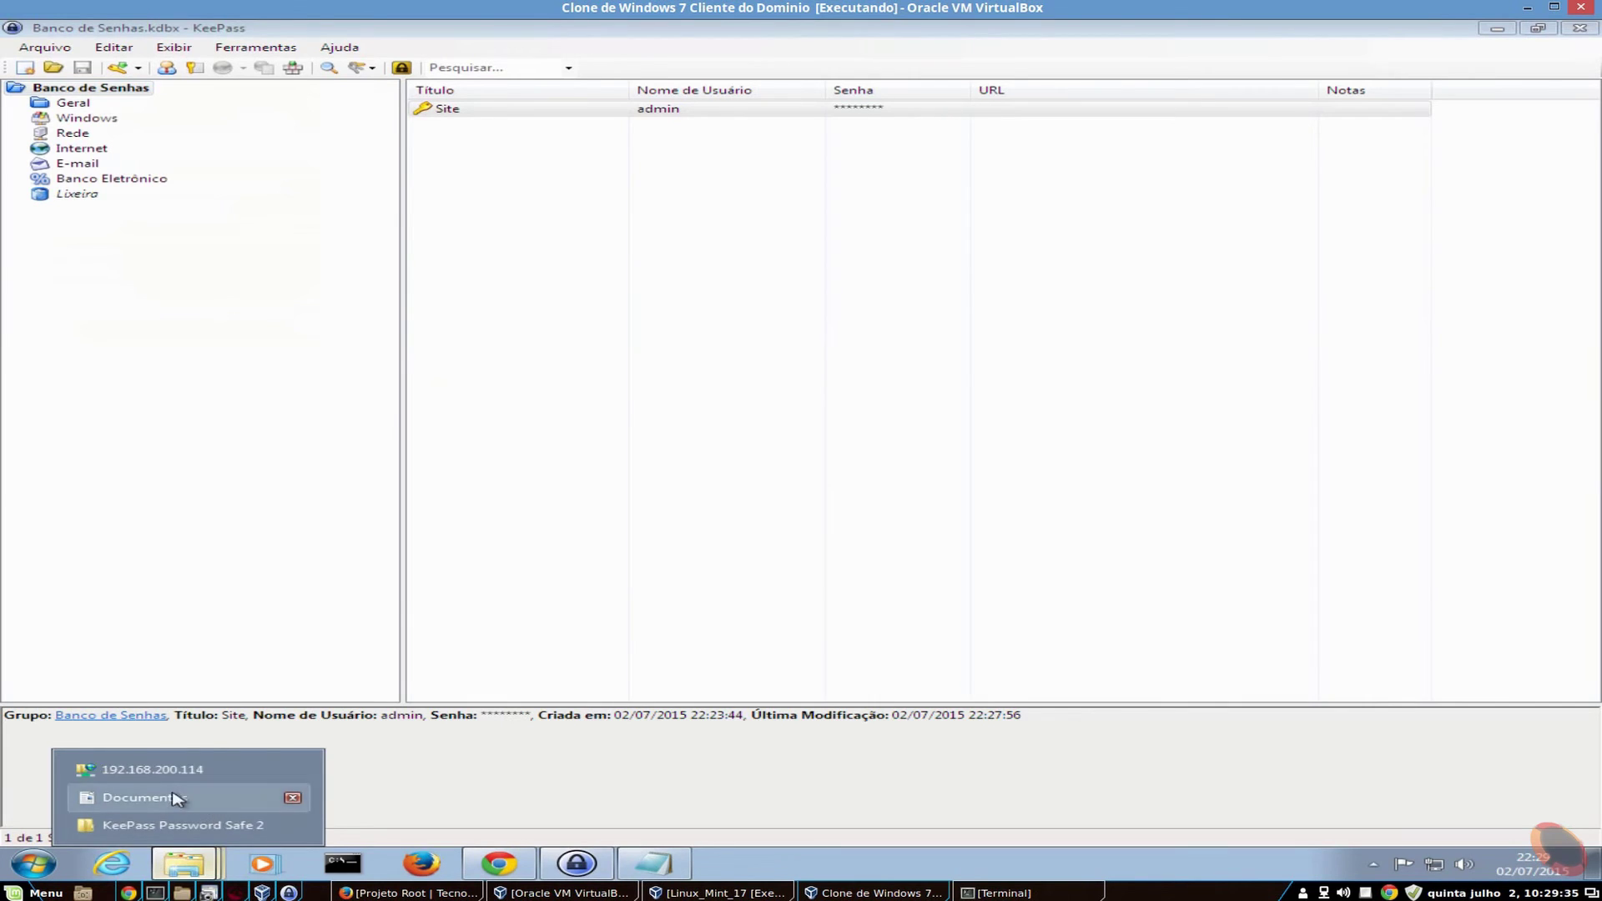
{"action": "left_click", "coordinate": [117, 798]}
{"action": "left_click", "coordinate": [706, 534]}
{"action": "left_click", "coordinate": [670, 380]}
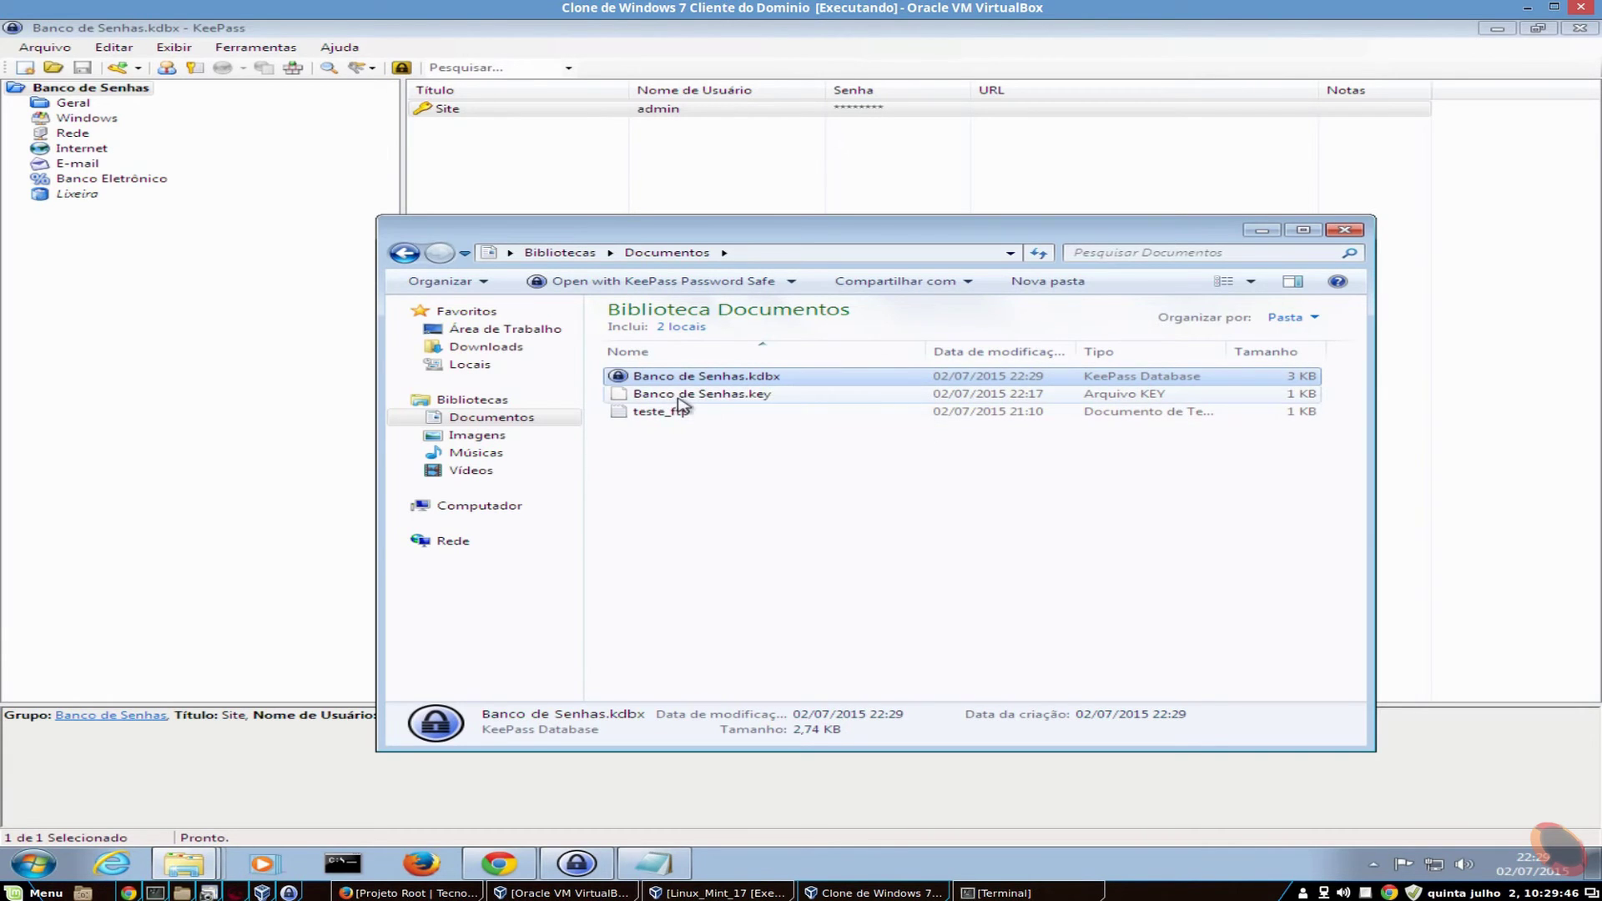
{"action": "left_click", "coordinate": [678, 395]}
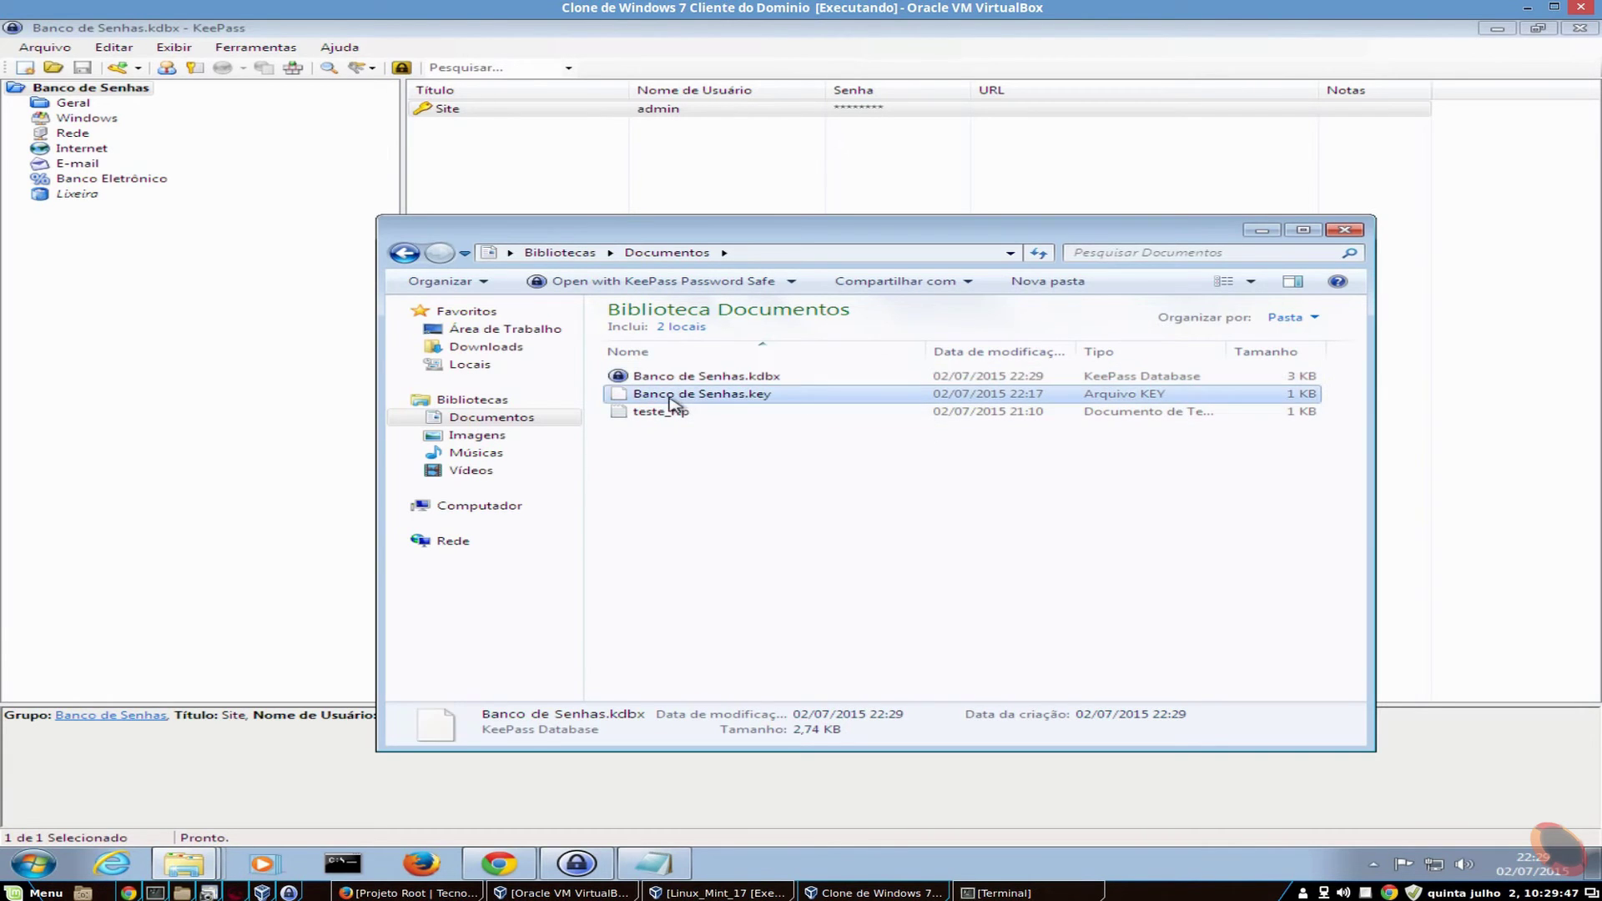
- Open Banco de Senhas.key in WordPad without making WordPad its default program
{"action": "right_click", "coordinate": [752, 401]}
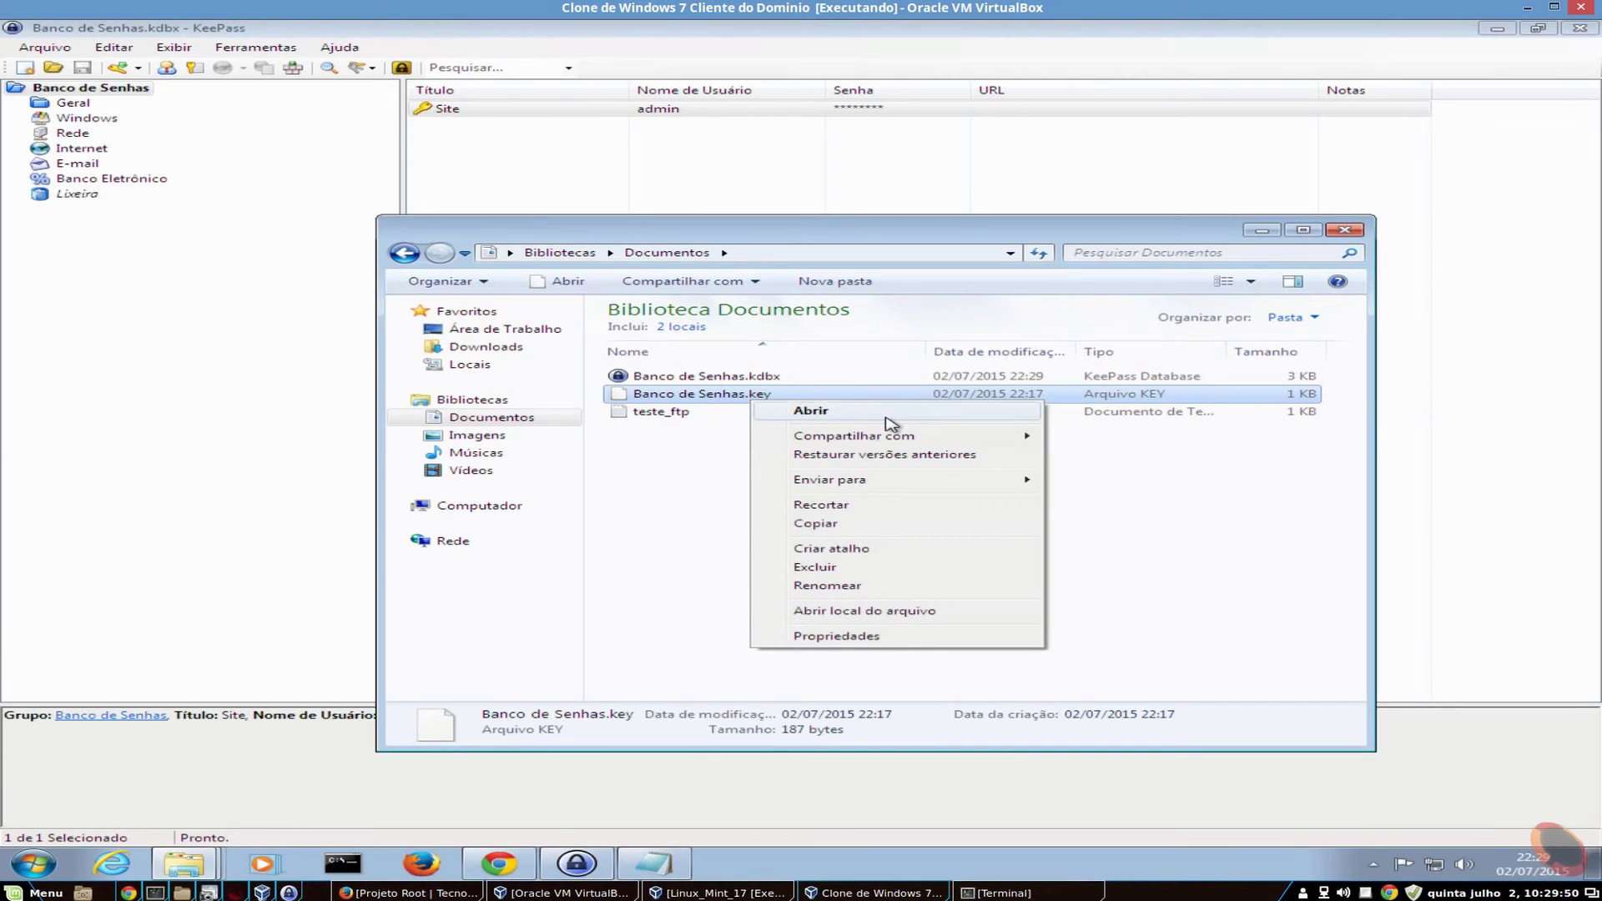
{"action": "left_click", "coordinate": [886, 416]}
{"action": "left_click", "coordinate": [659, 483]}
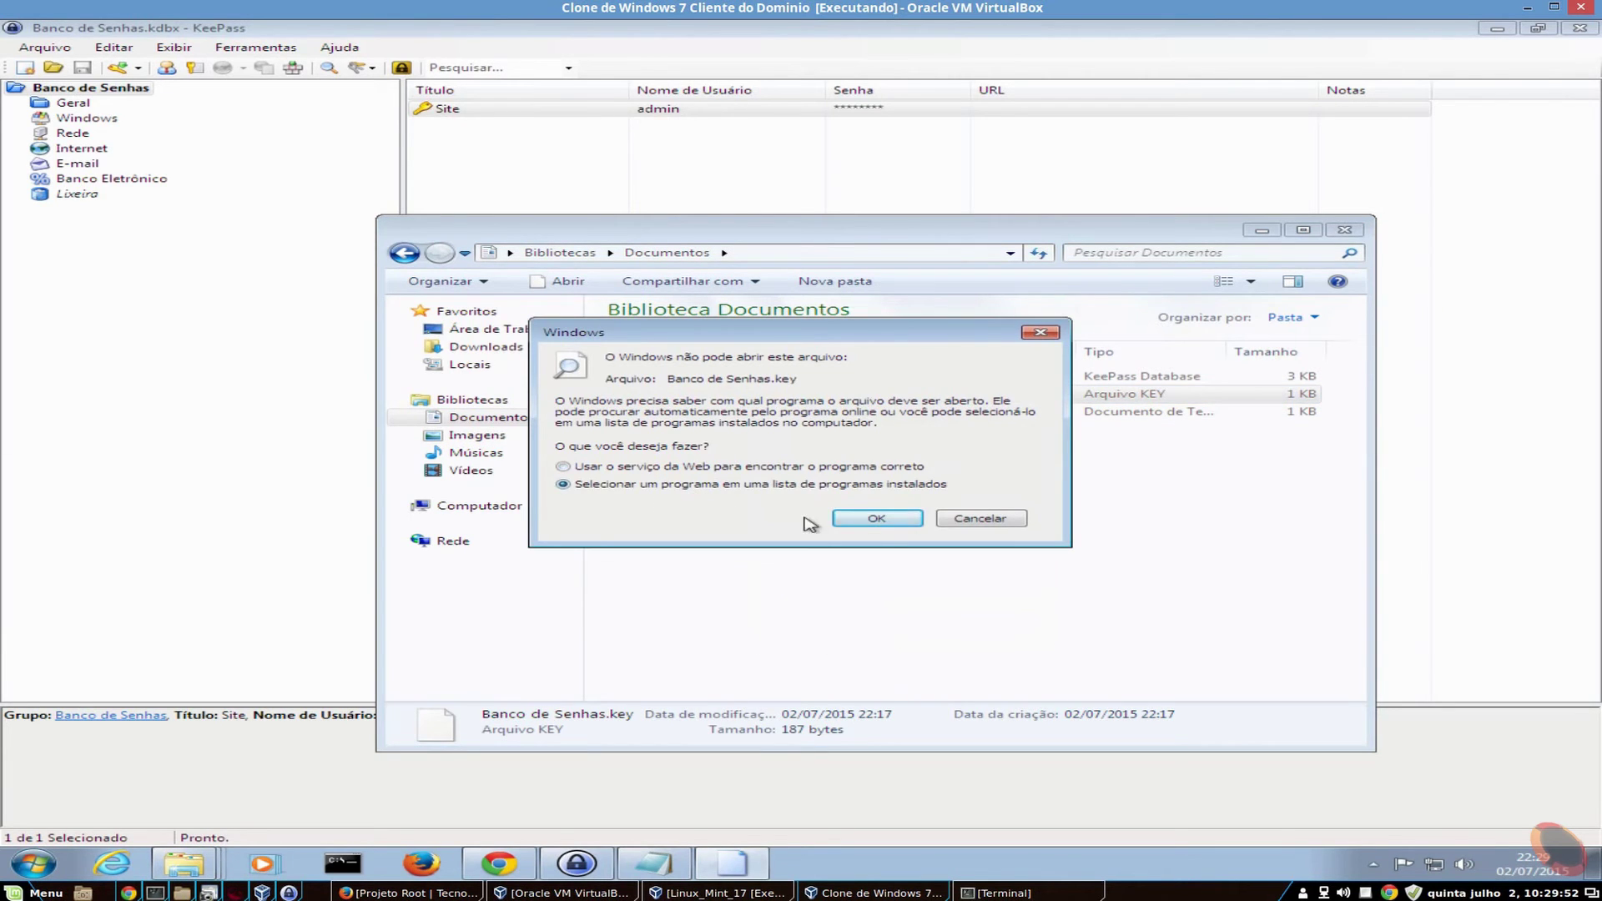
{"action": "left_click", "coordinate": [903, 522]}
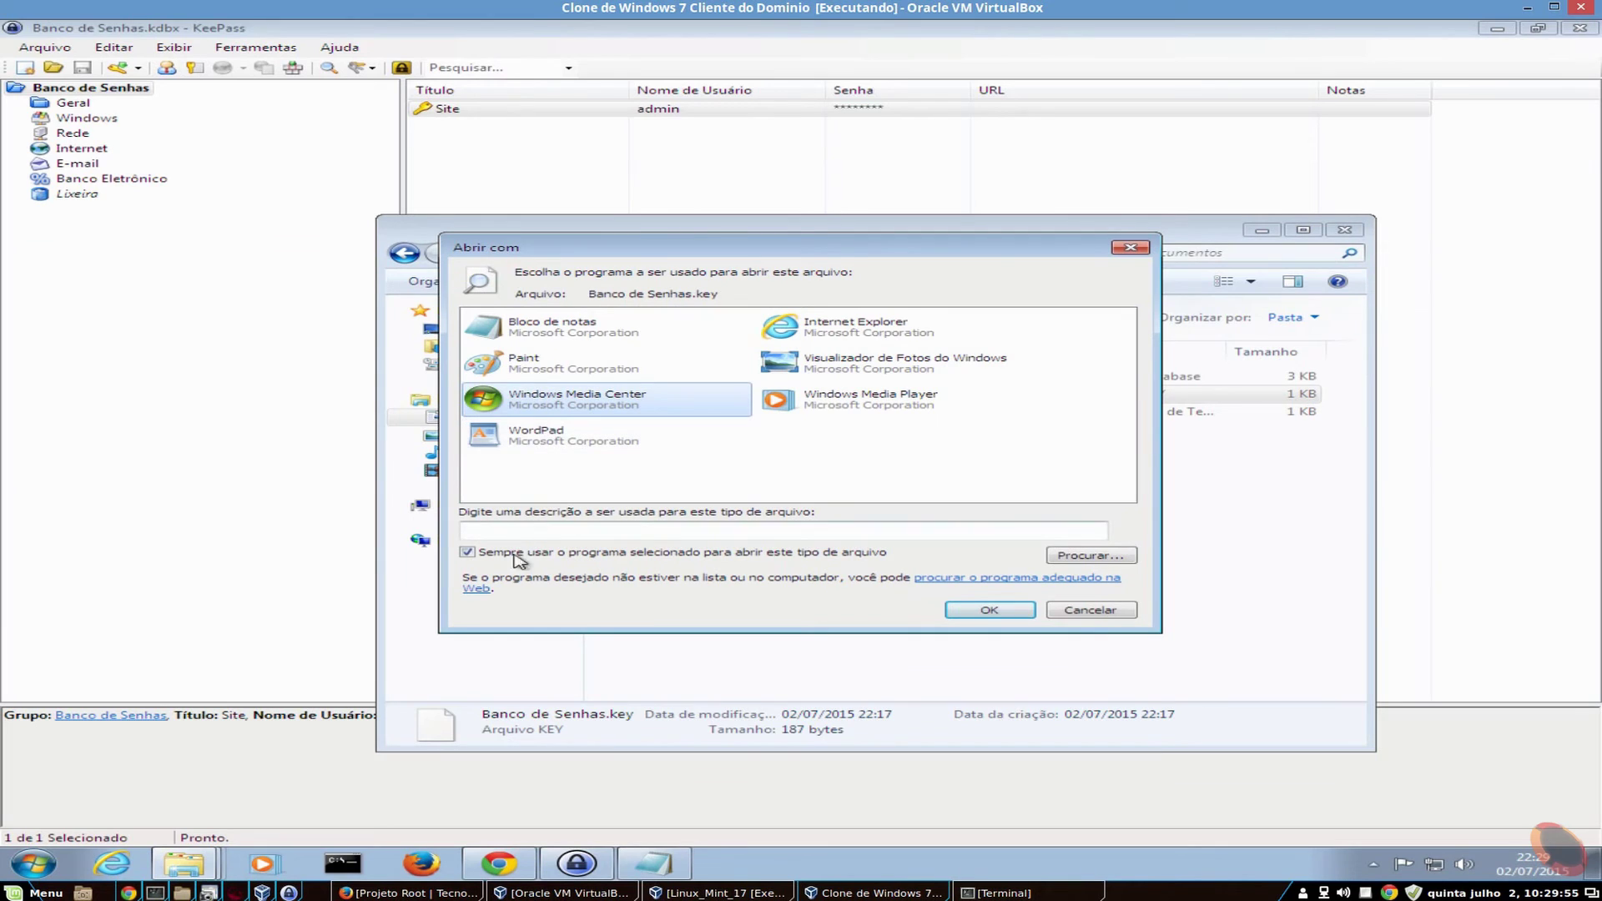
{"action": "left_click", "coordinate": [538, 438]}
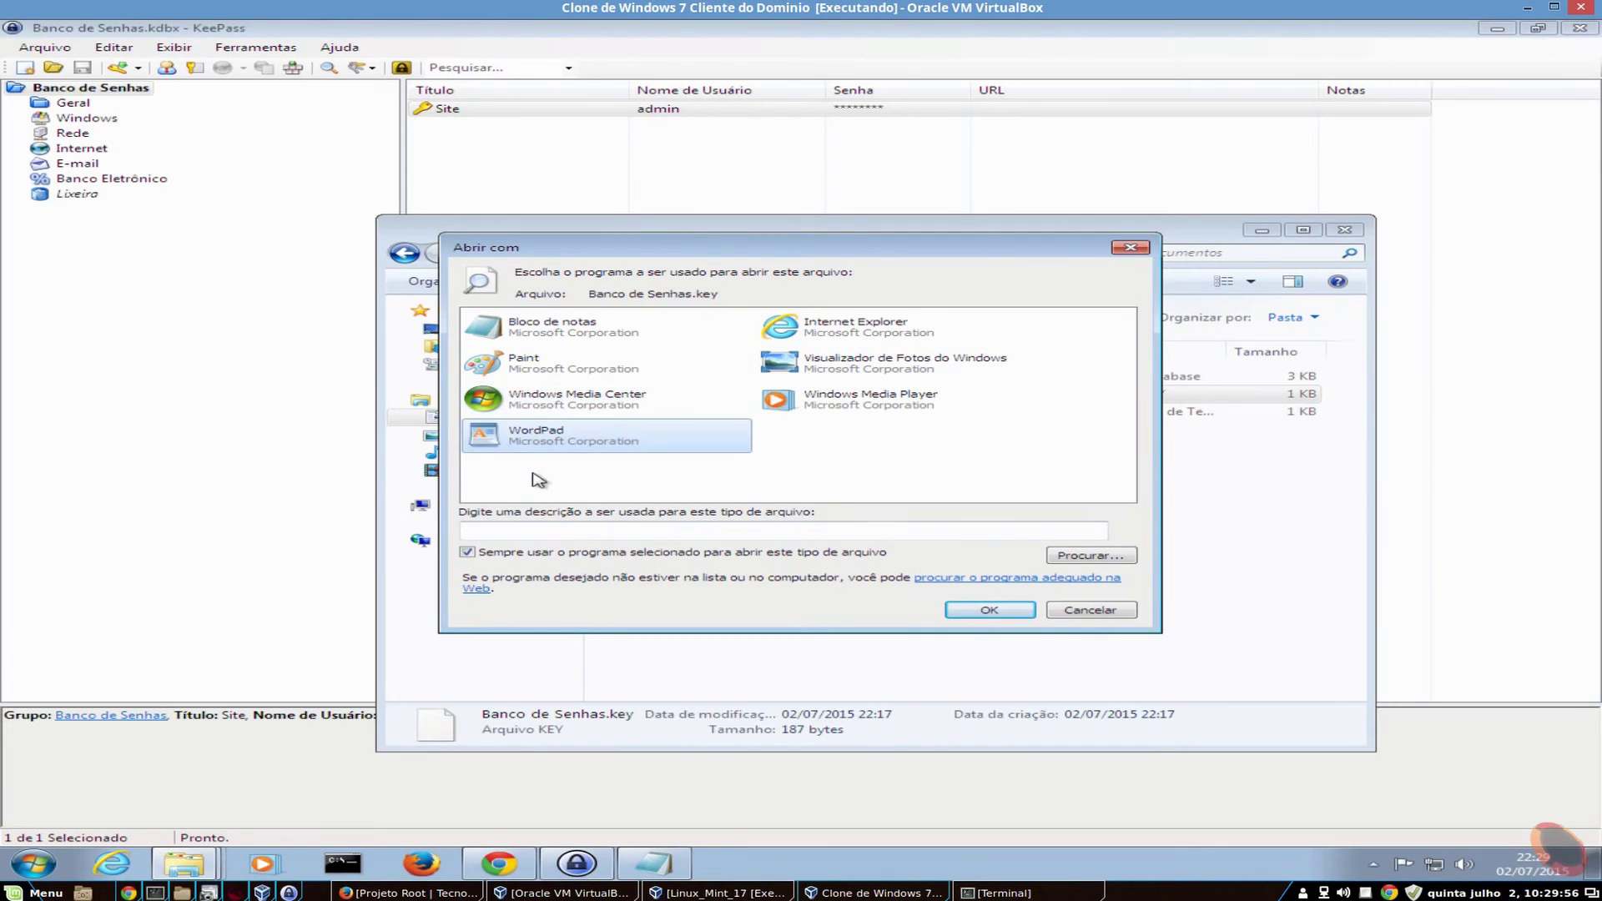
{"action": "left_click", "coordinate": [976, 611]}
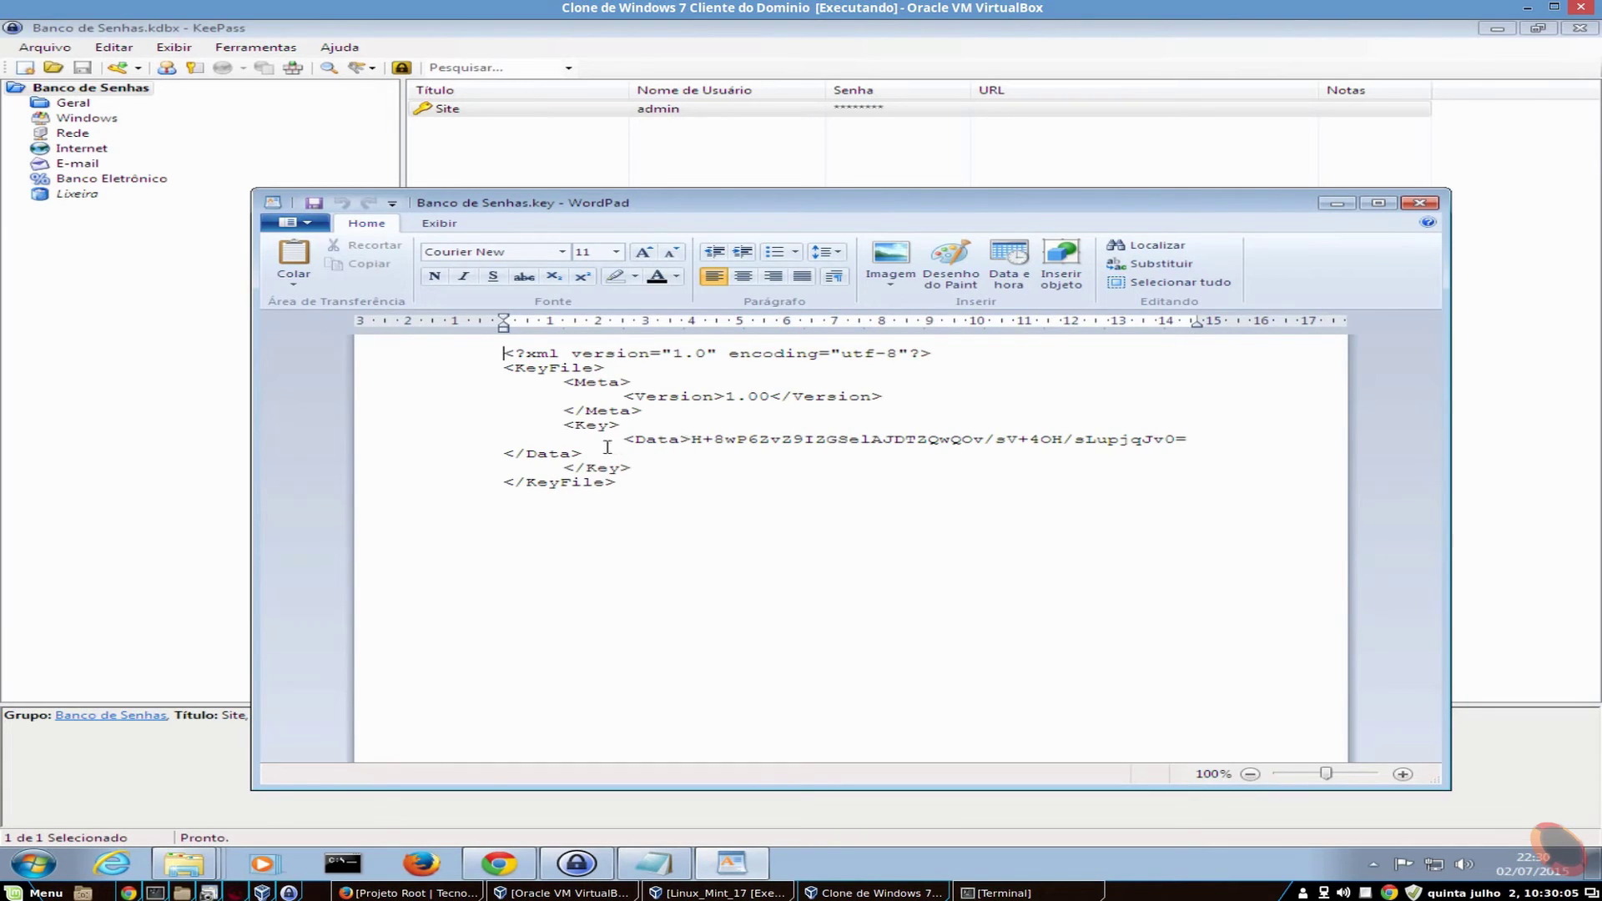
- Inspect the key file's Data and Key lines, close WordPad unsaved, and select Banco de Senhas.kdbx
{"action": "left_click_drag", "start_coordinate": [691, 439], "coordinate": [528, 455]}
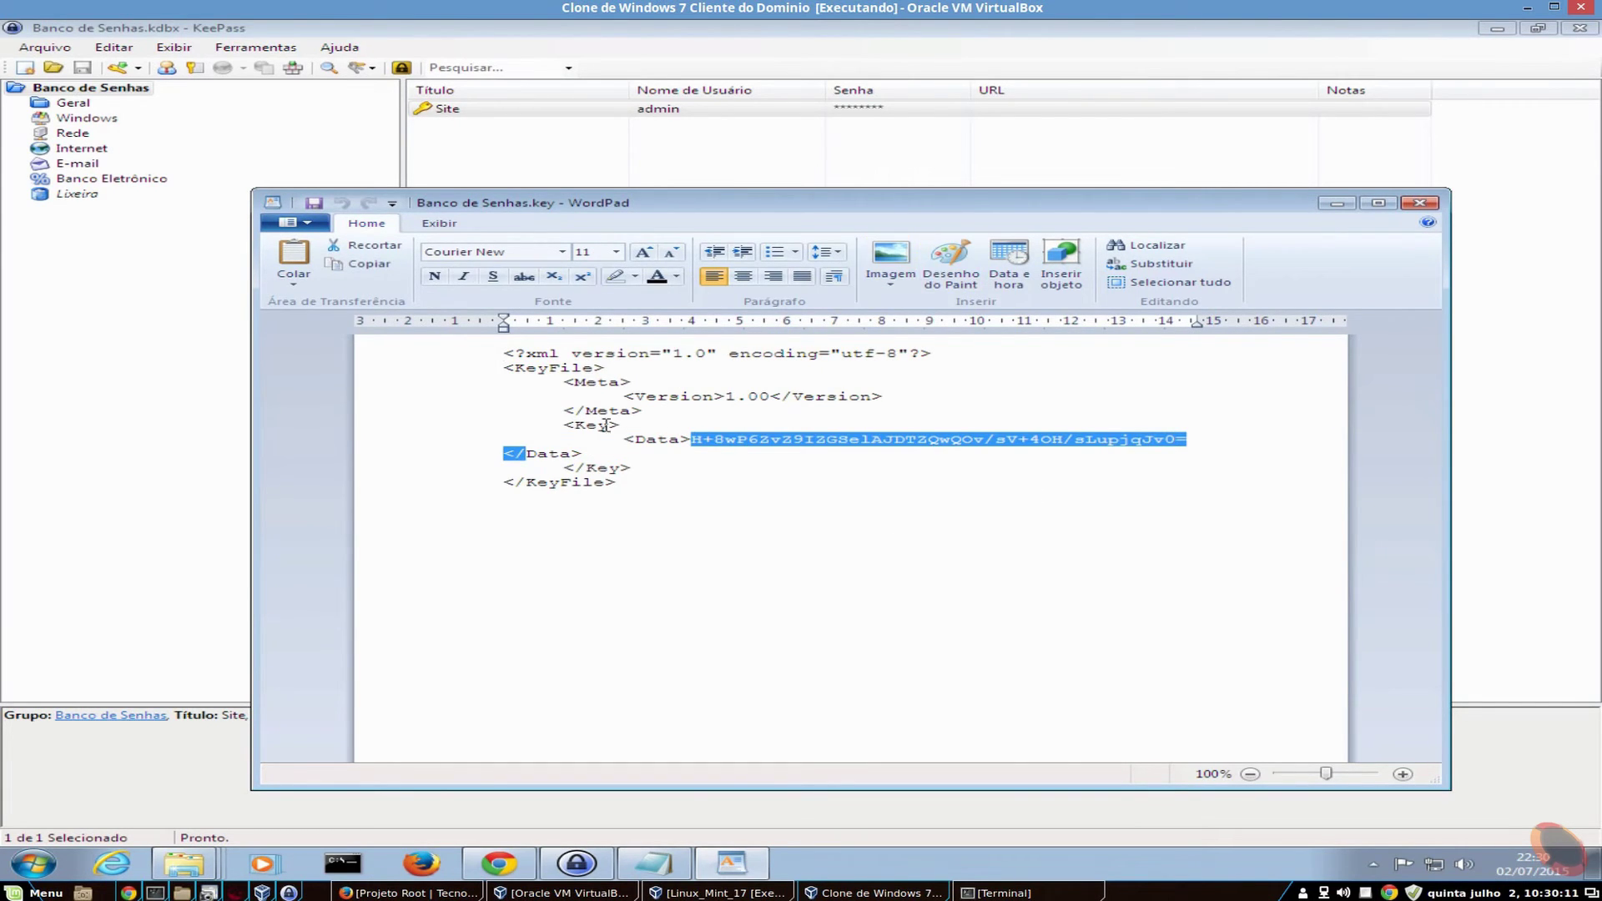
{"action": "left_click", "coordinate": [723, 454]}
{"action": "left_click_drag", "start_coordinate": [503, 424], "coordinate": [1314, 424]}
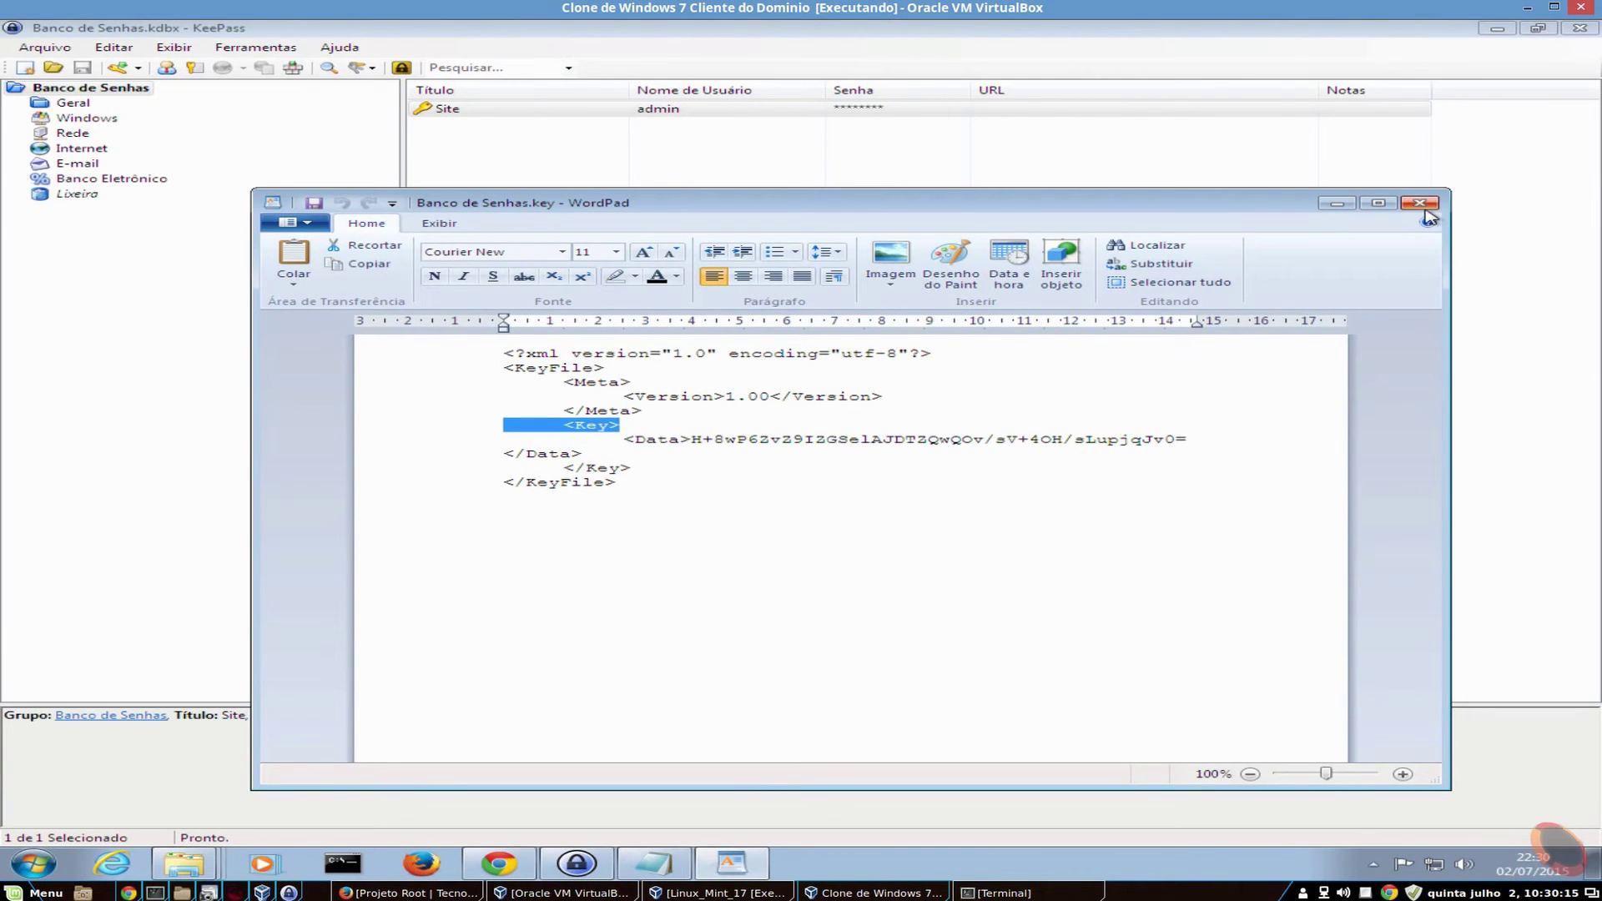
{"action": "left_click", "coordinate": [1419, 203]}
{"action": "left_click", "coordinate": [719, 377]}
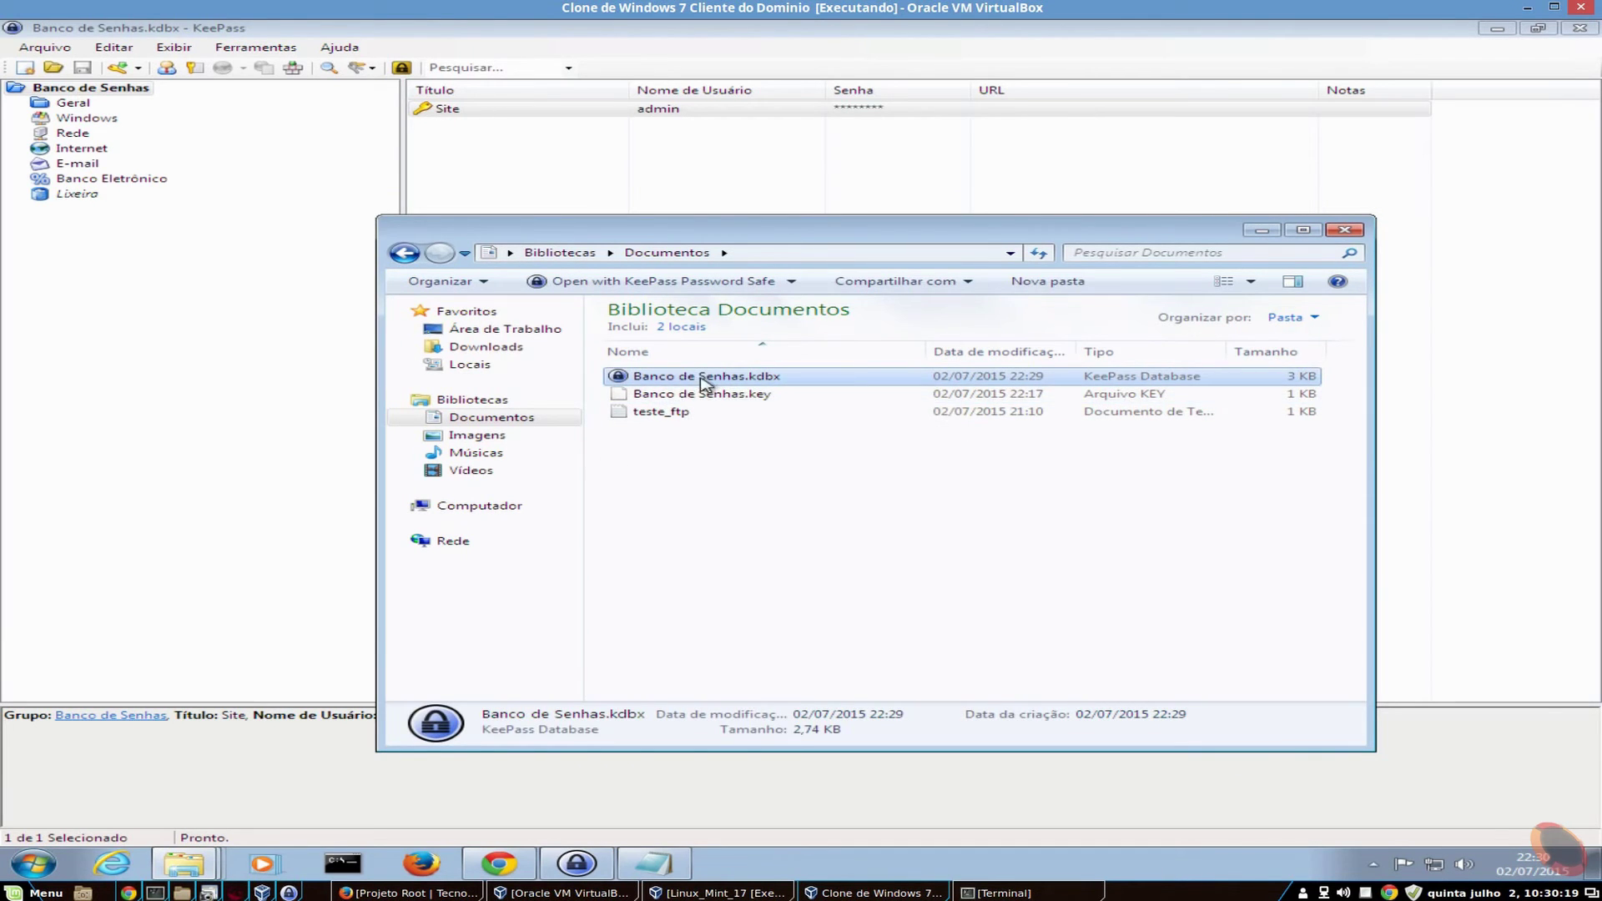
- Exit KeePass via Arquivo > Sair
{"action": "left_click", "coordinate": [80, 367]}
{"action": "left_click", "coordinate": [31, 50]}
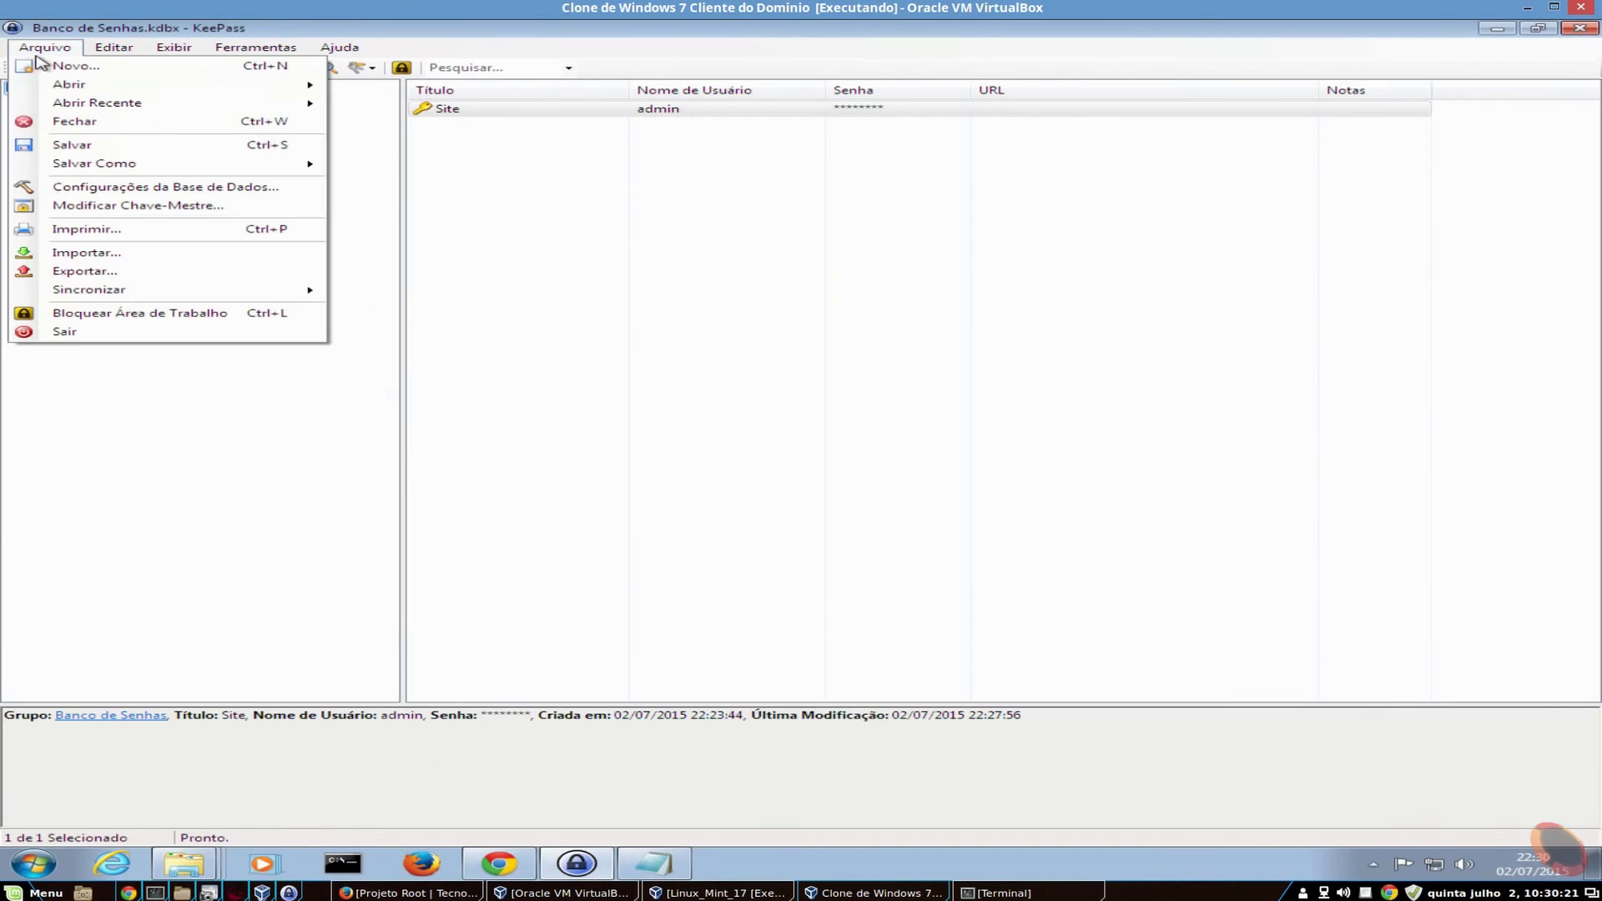
{"action": "left_click", "coordinate": [83, 338]}
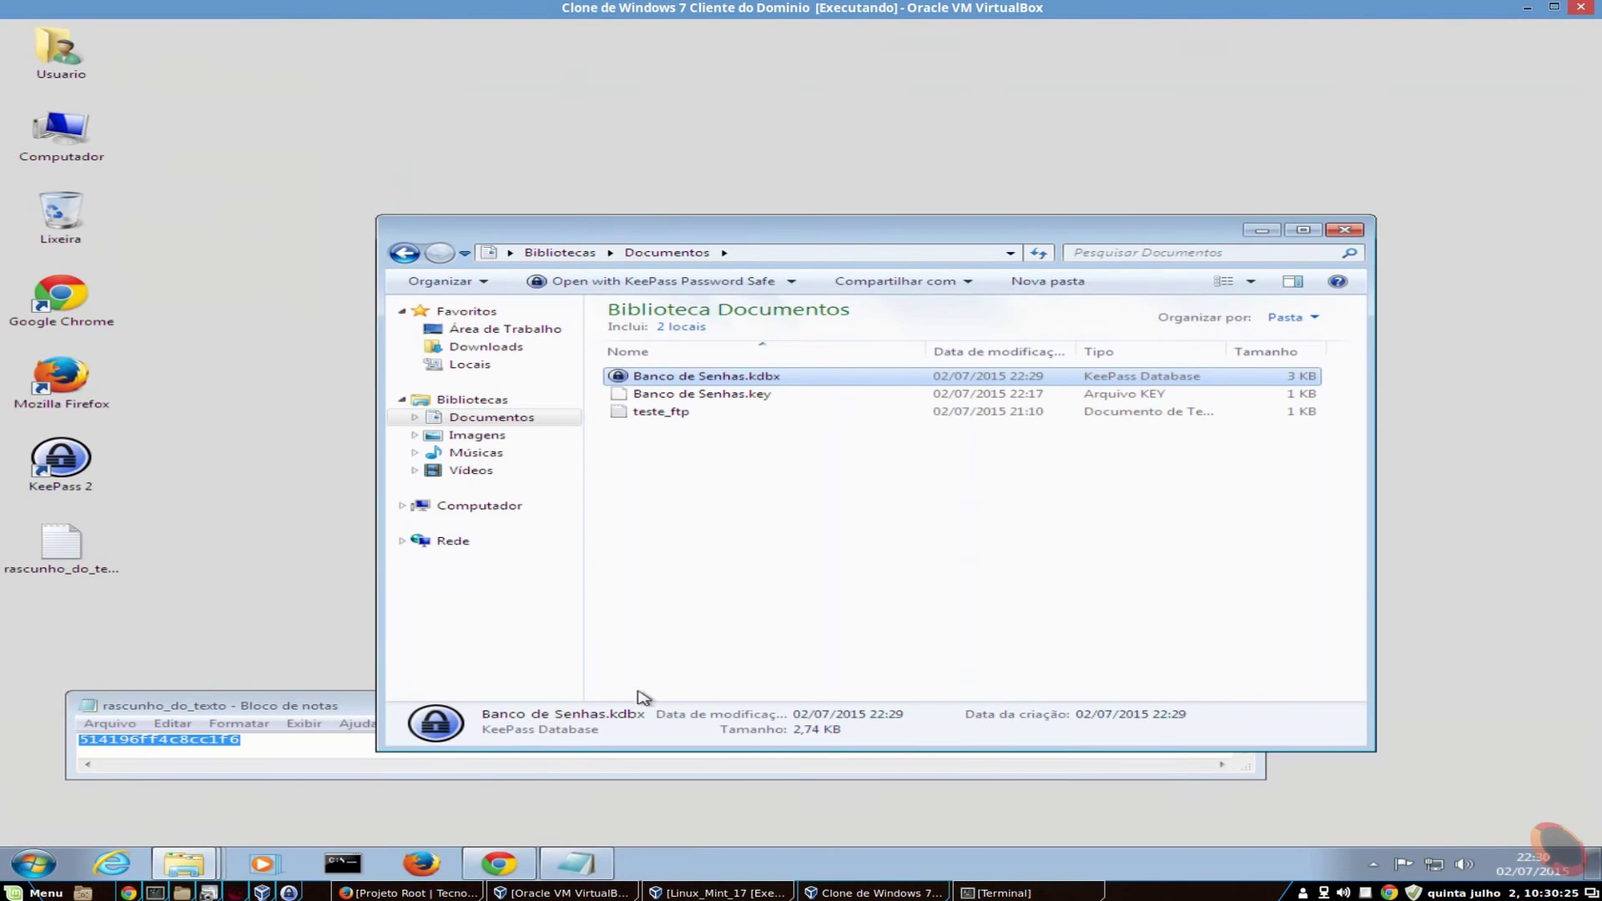
- Reopen Banco de Senhas.kdbx in KeePass from the Documentos library
{"action": "left_click", "coordinate": [735, 551]}
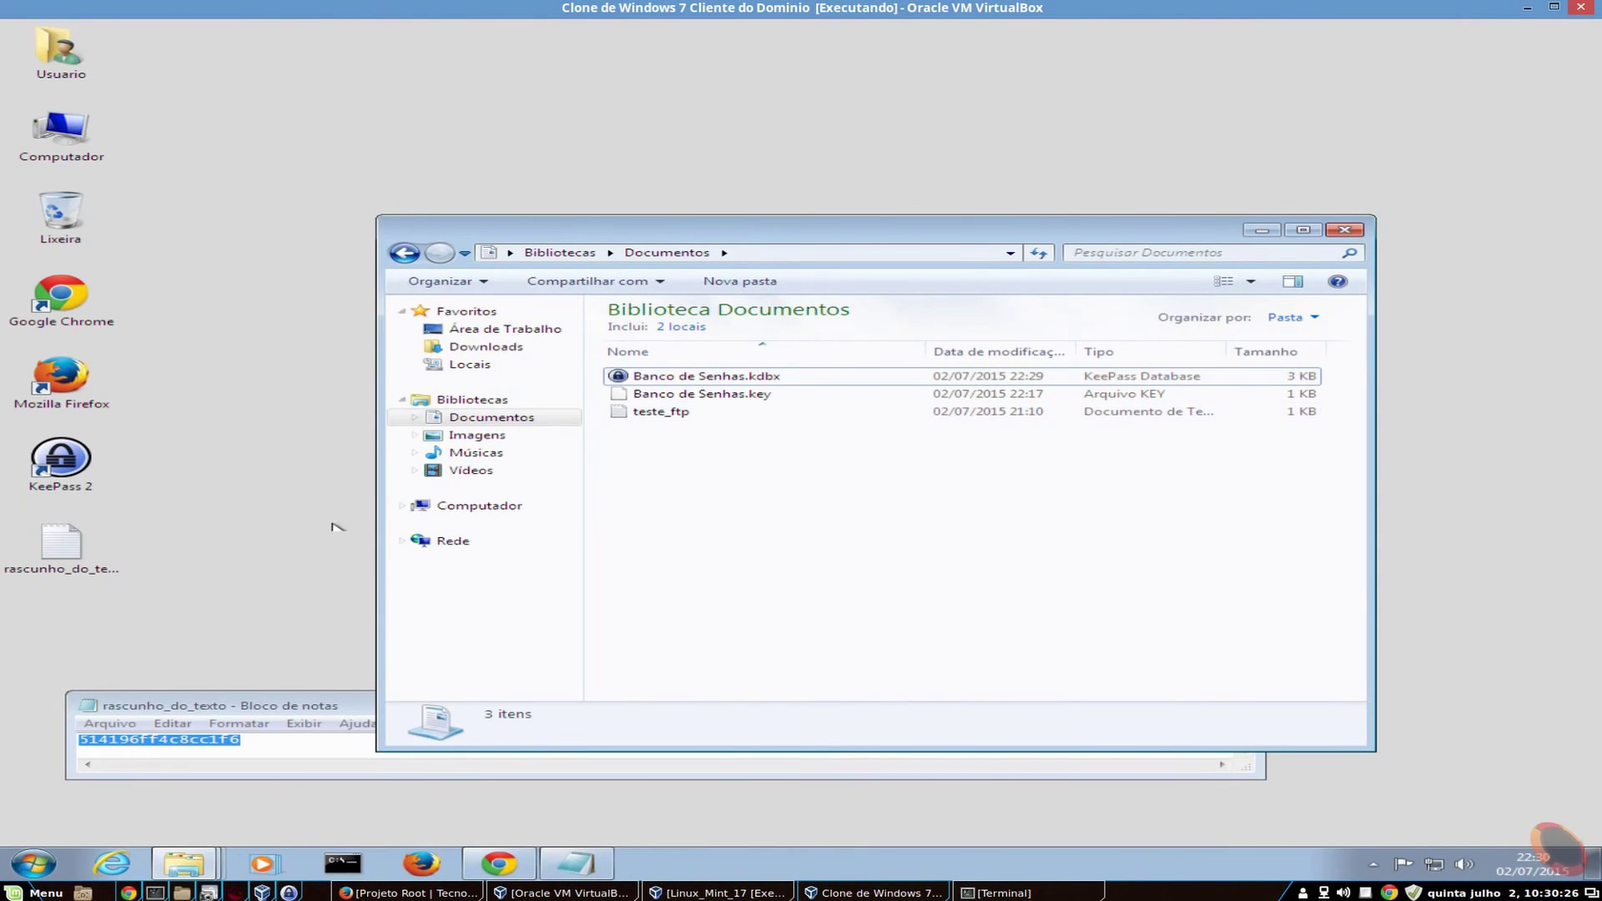
{"action": "left_click", "coordinate": [50, 459]}
{"action": "left_click", "coordinate": [699, 377]}
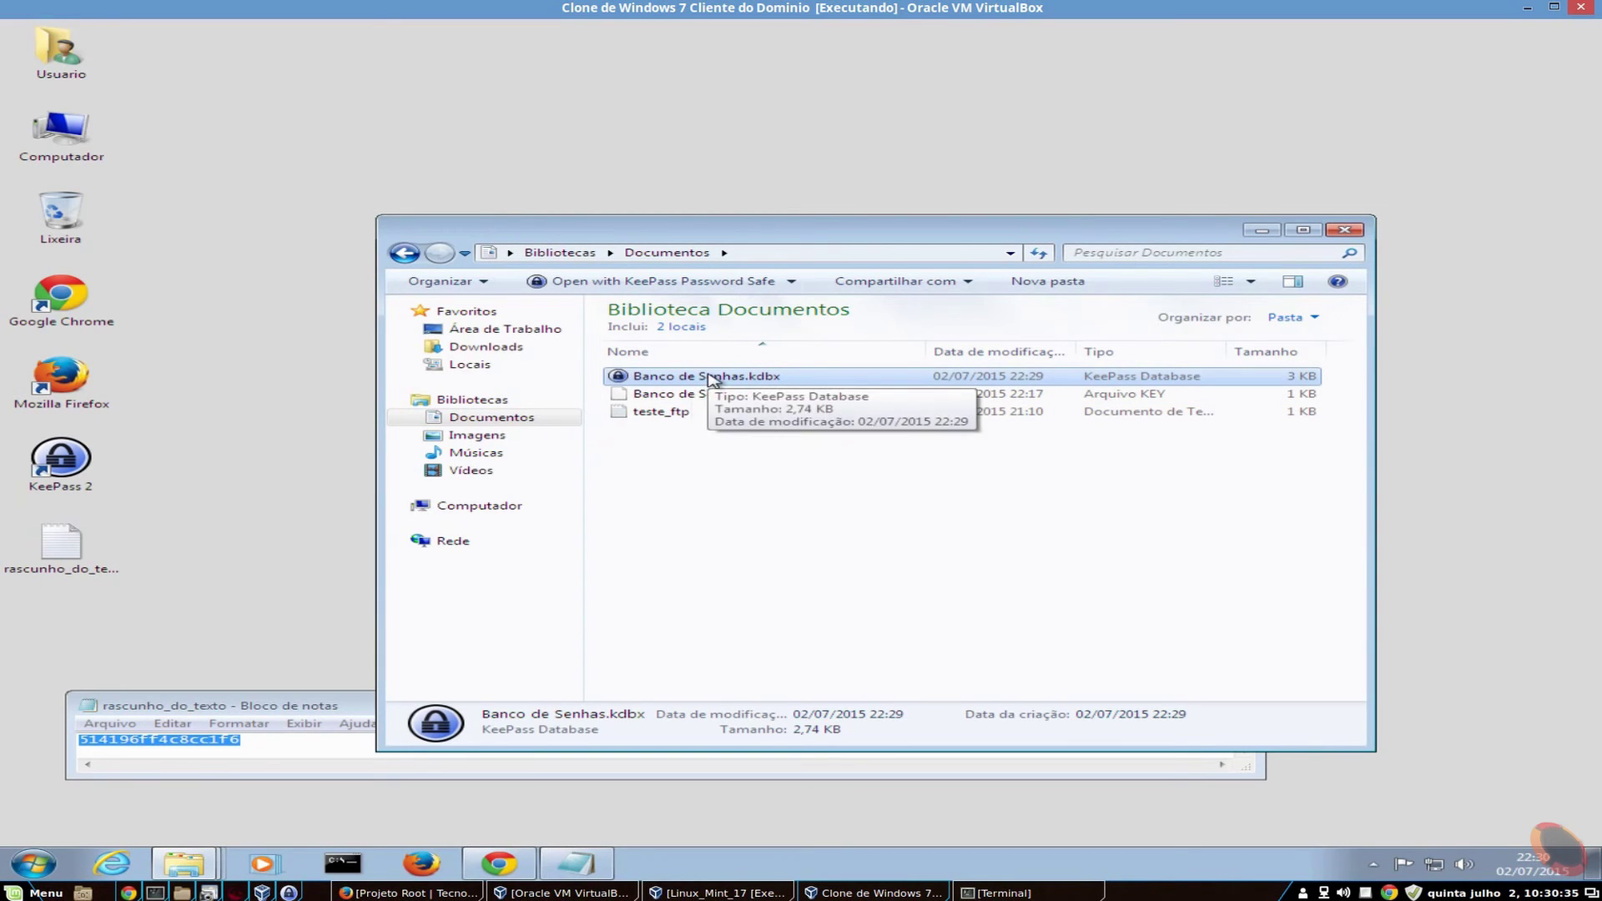
{"action": "double_click", "coordinate": [709, 377]}
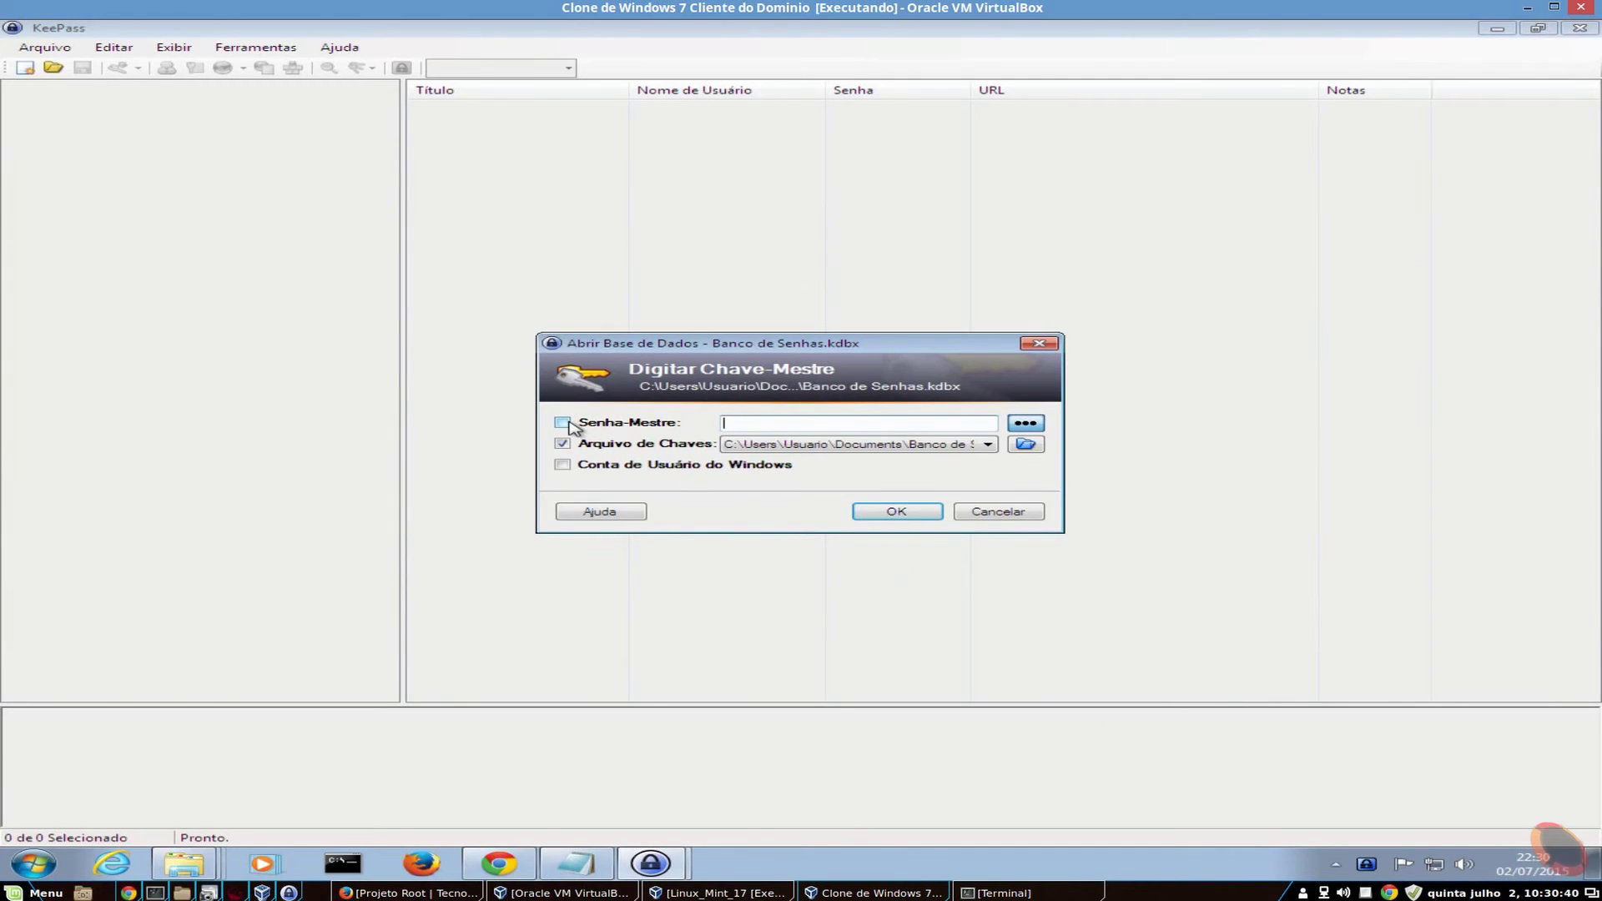
- Choose Banco de Senhas.key as key file, paste the master password, and submit
{"action": "left_click", "coordinate": [947, 451]}
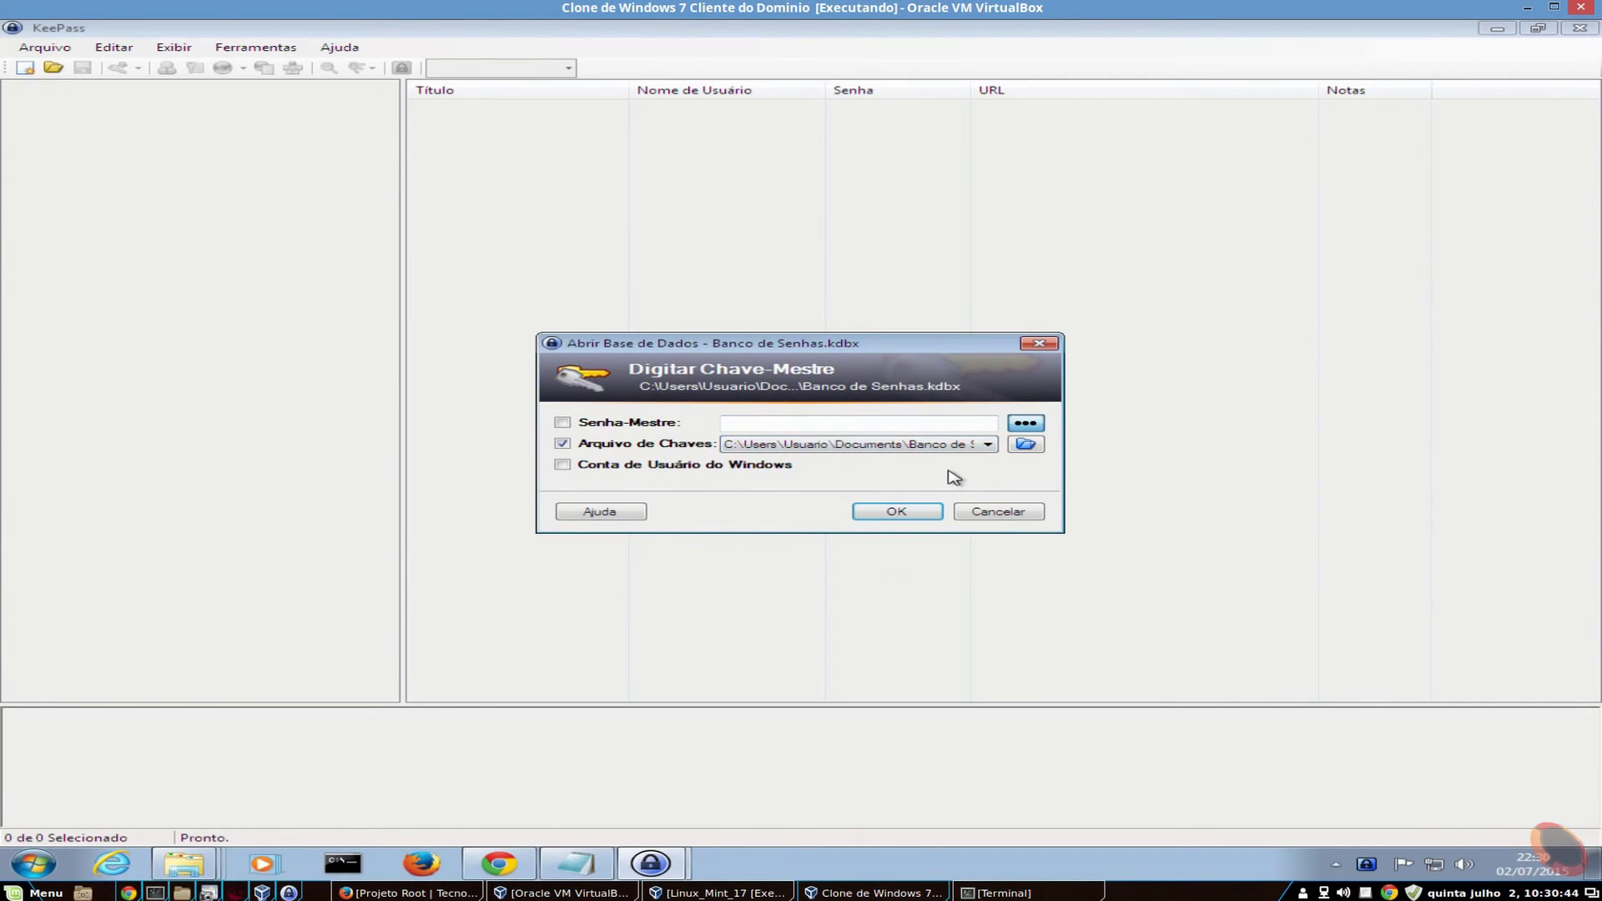
{"action": "left_click", "coordinate": [1025, 444]}
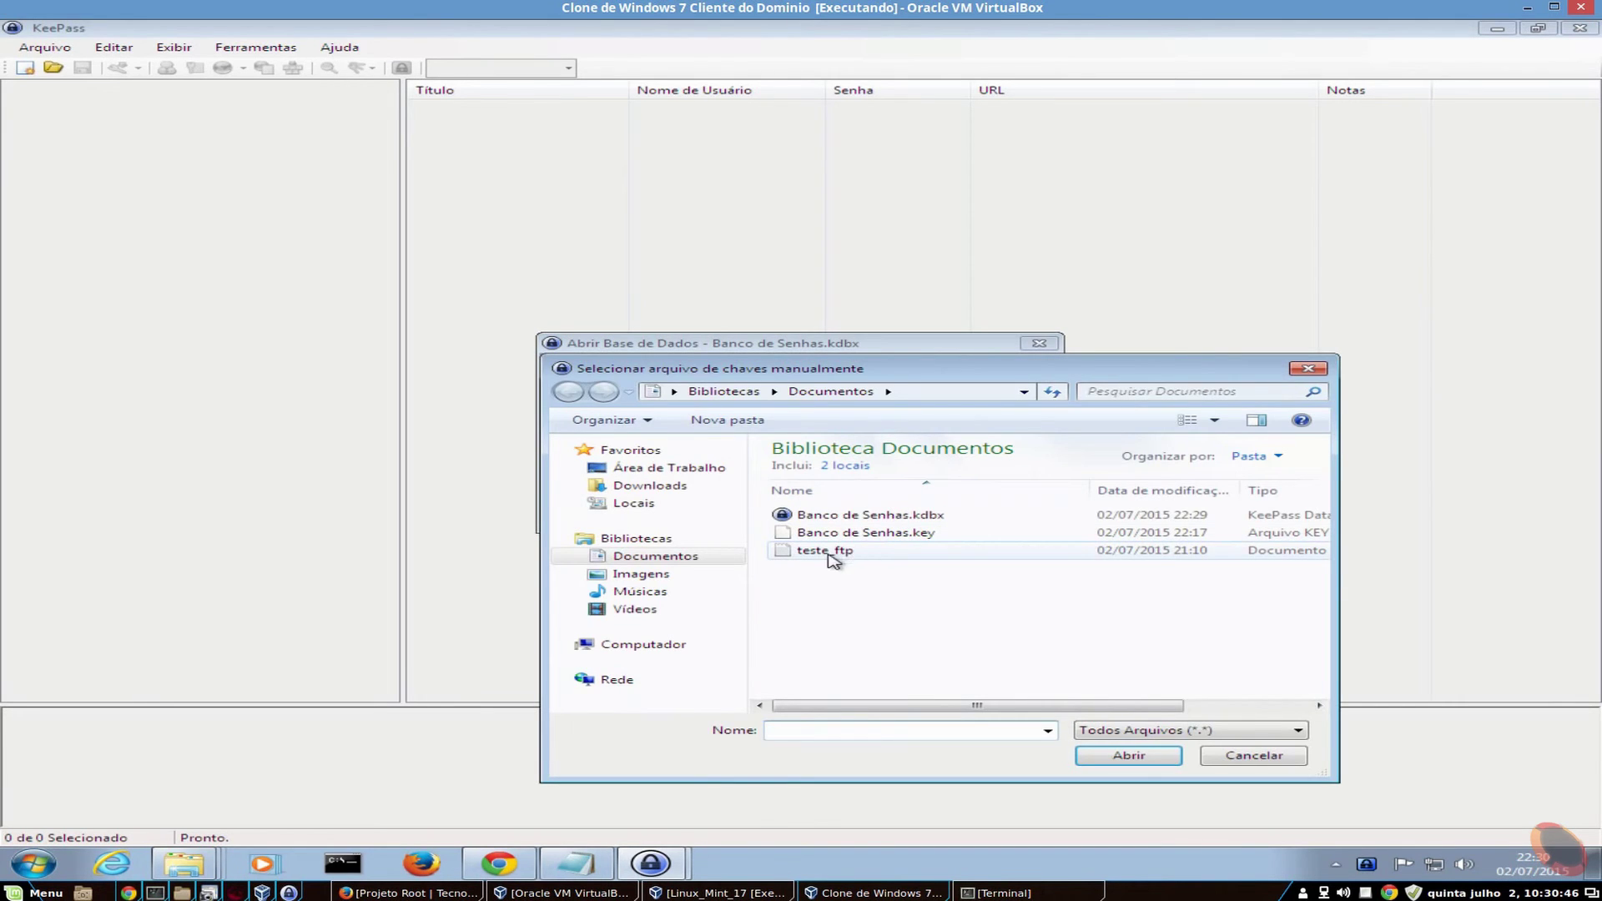
{"action": "double_click", "coordinate": [876, 533]}
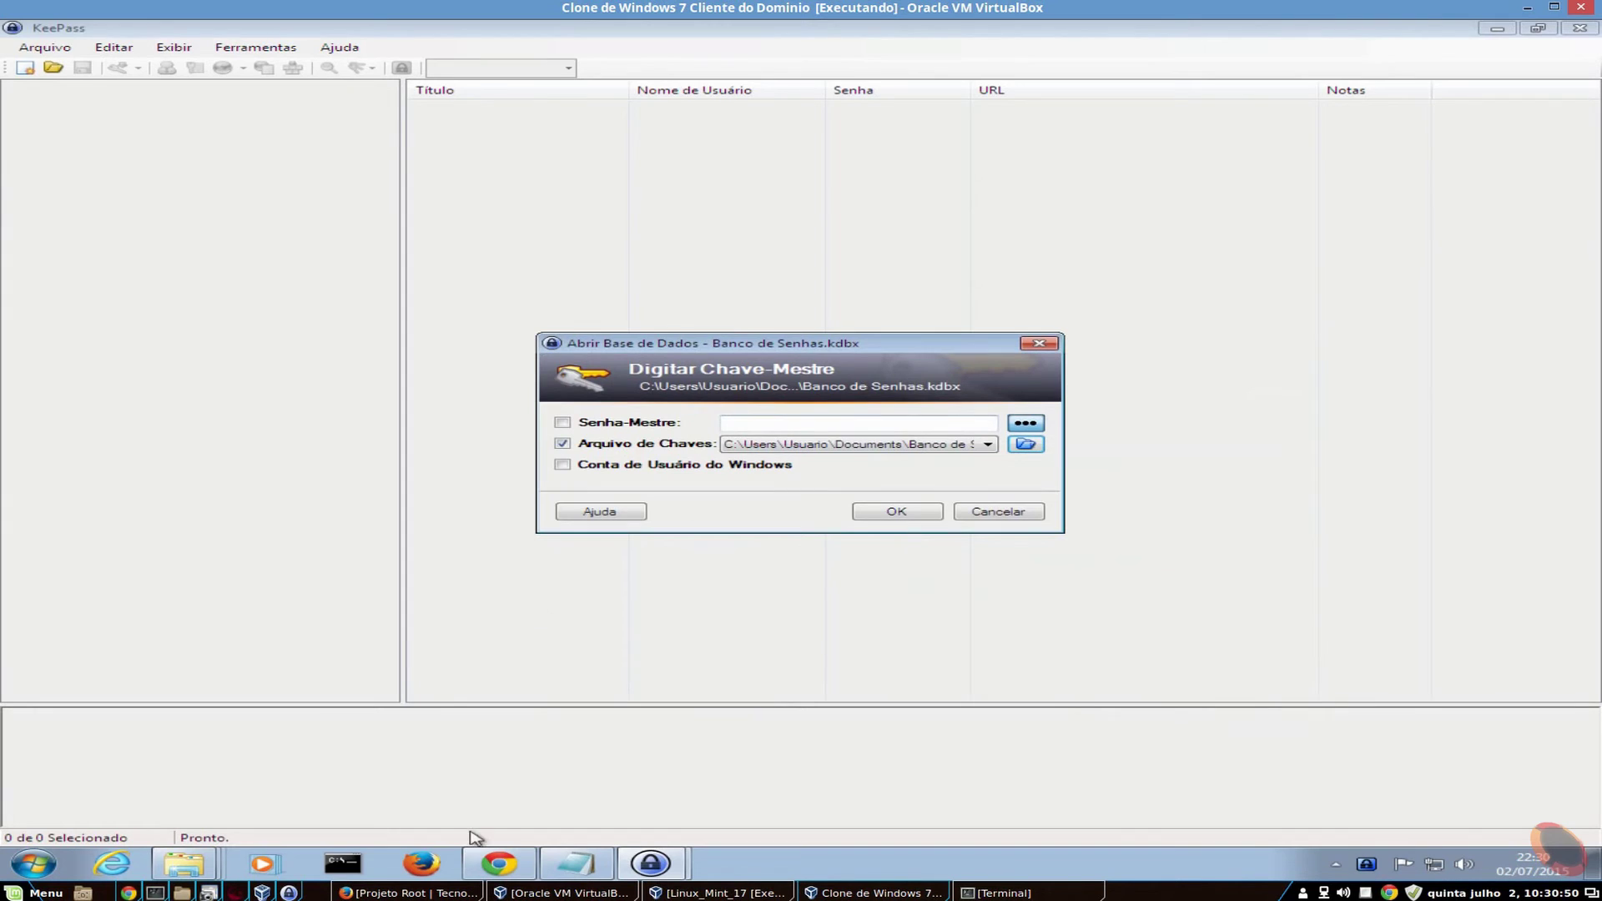
{"action": "left_click", "coordinate": [576, 863]}
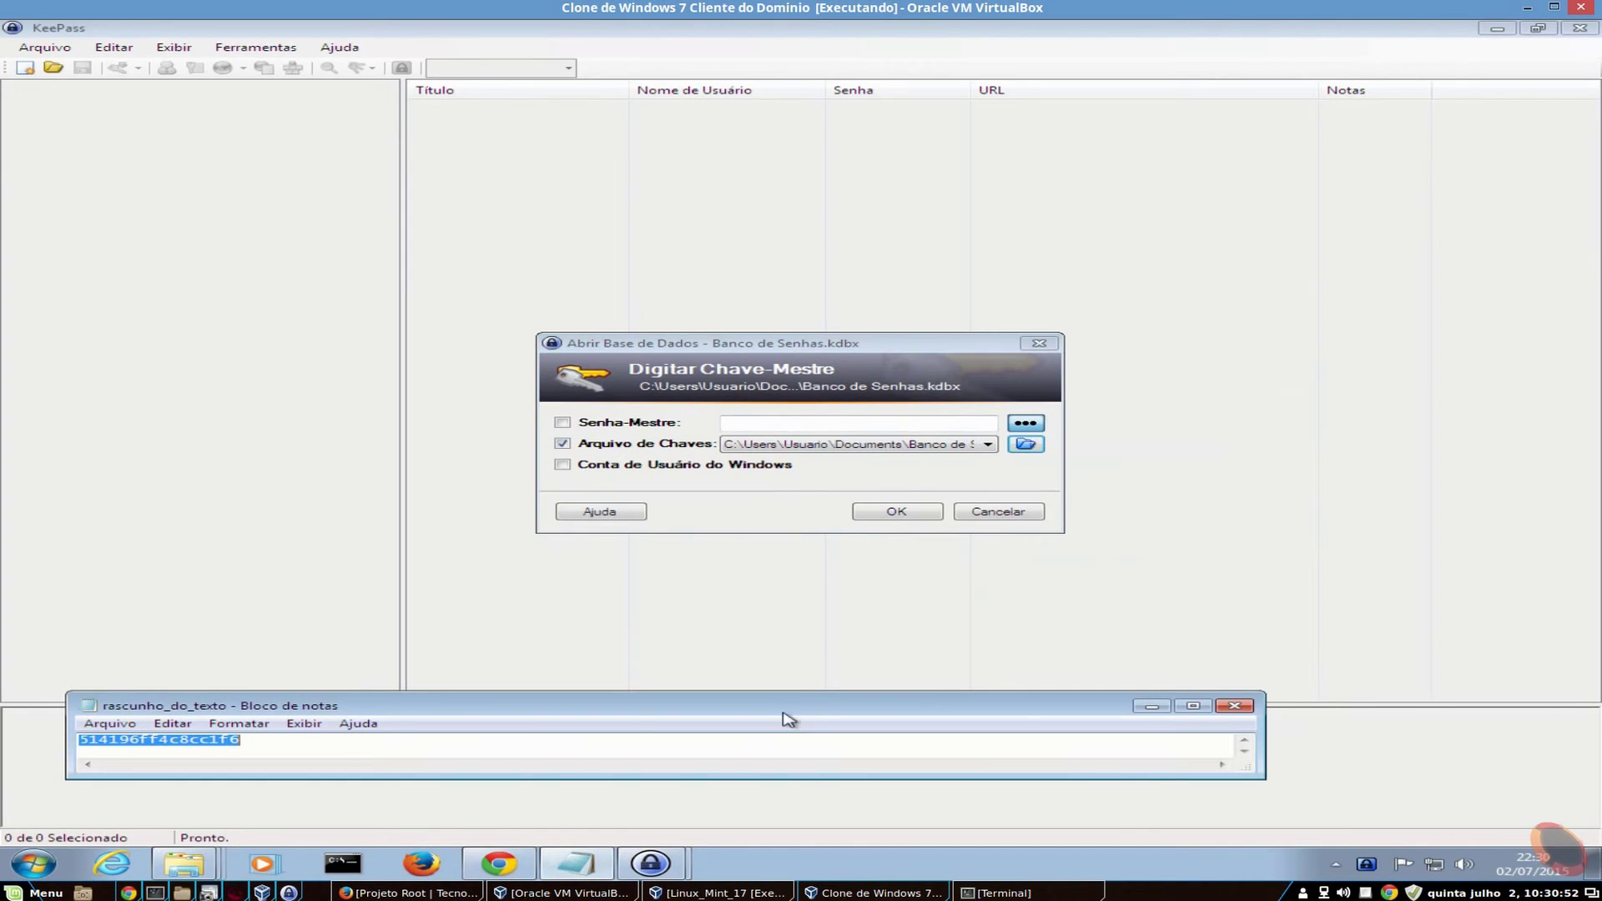
{"action": "left_click", "coordinate": [1153, 711]}
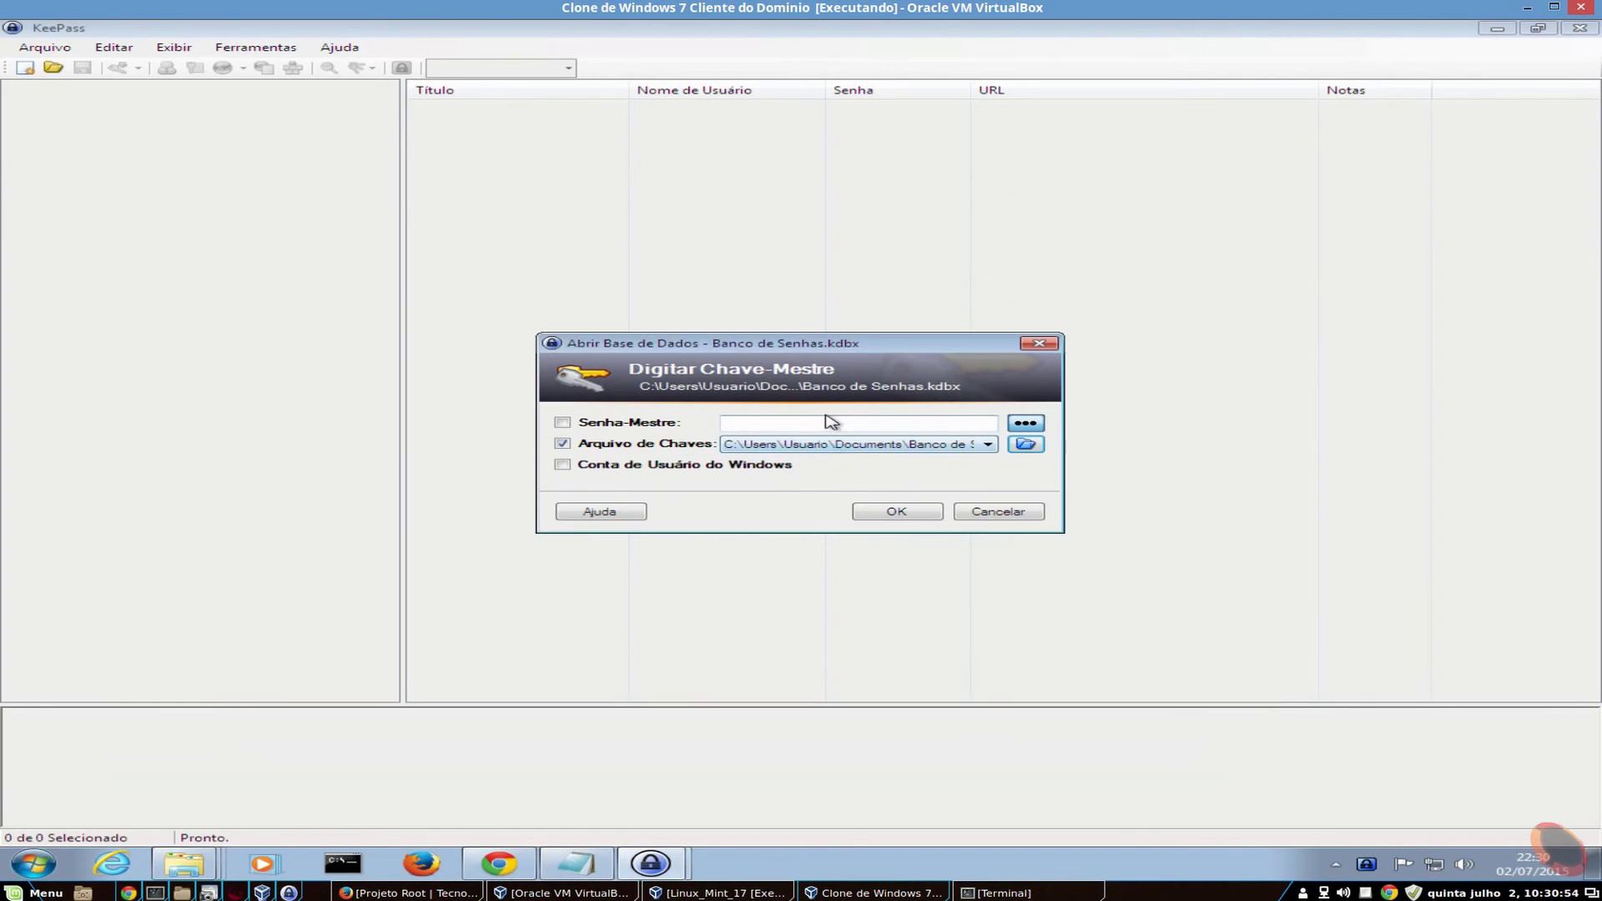
{"action": "left_click", "coordinate": [823, 427]}
{"action": "key", "text": "ctrl+v"}
{"action": "left_click", "coordinate": [901, 512]}
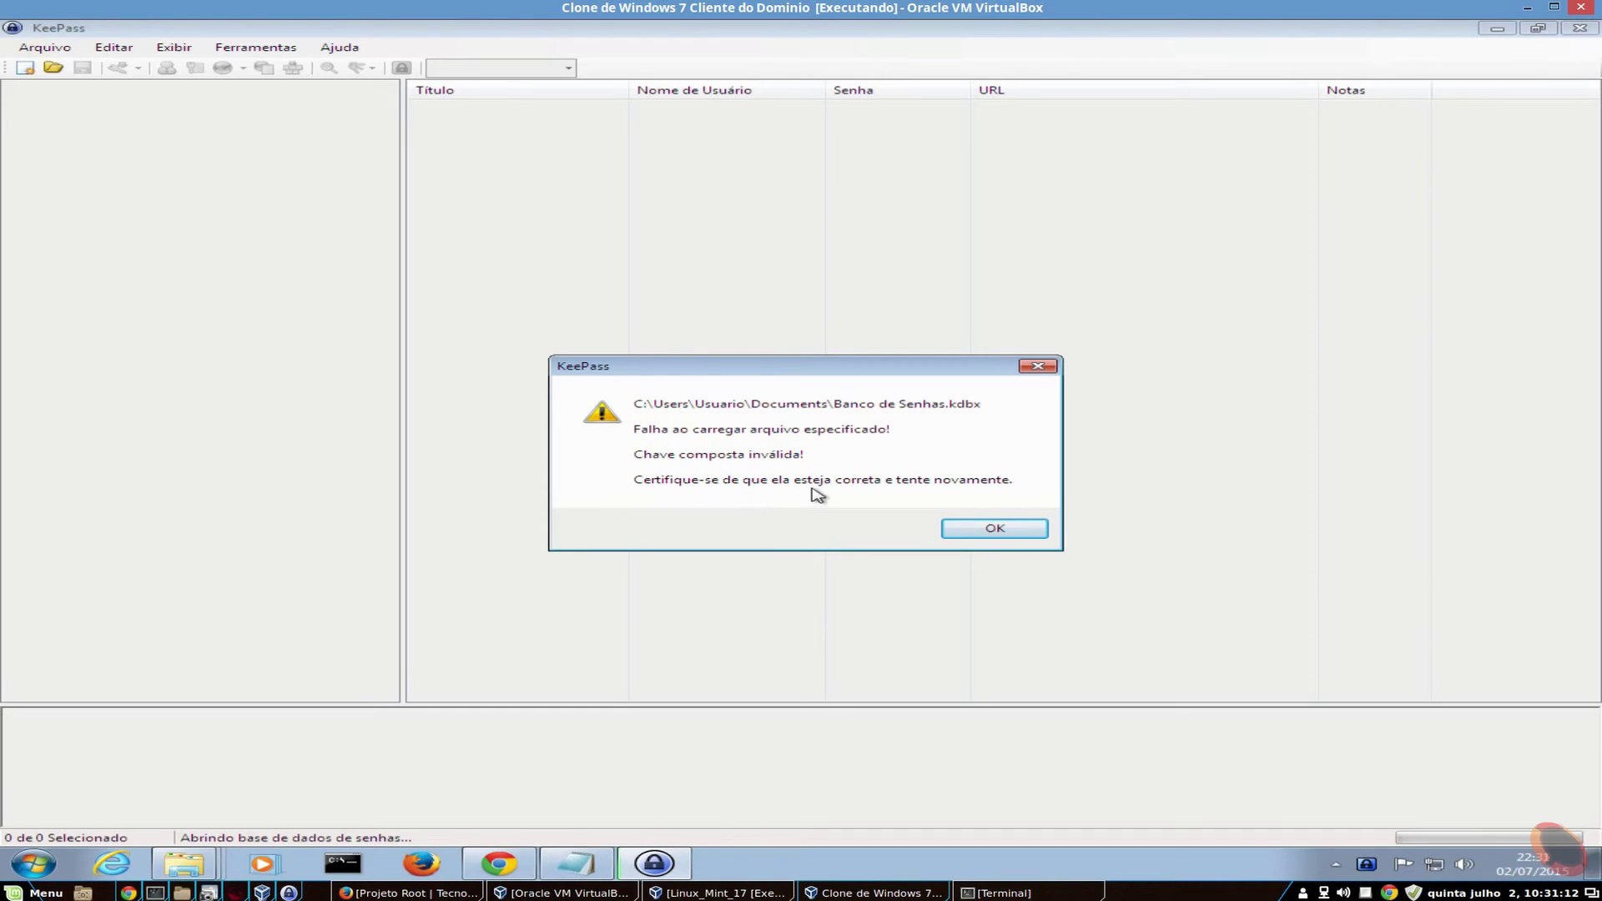
- Dismiss the invalid composite key error and unlock with the master password plus key file
{"action": "left_click", "coordinate": [1025, 531]}
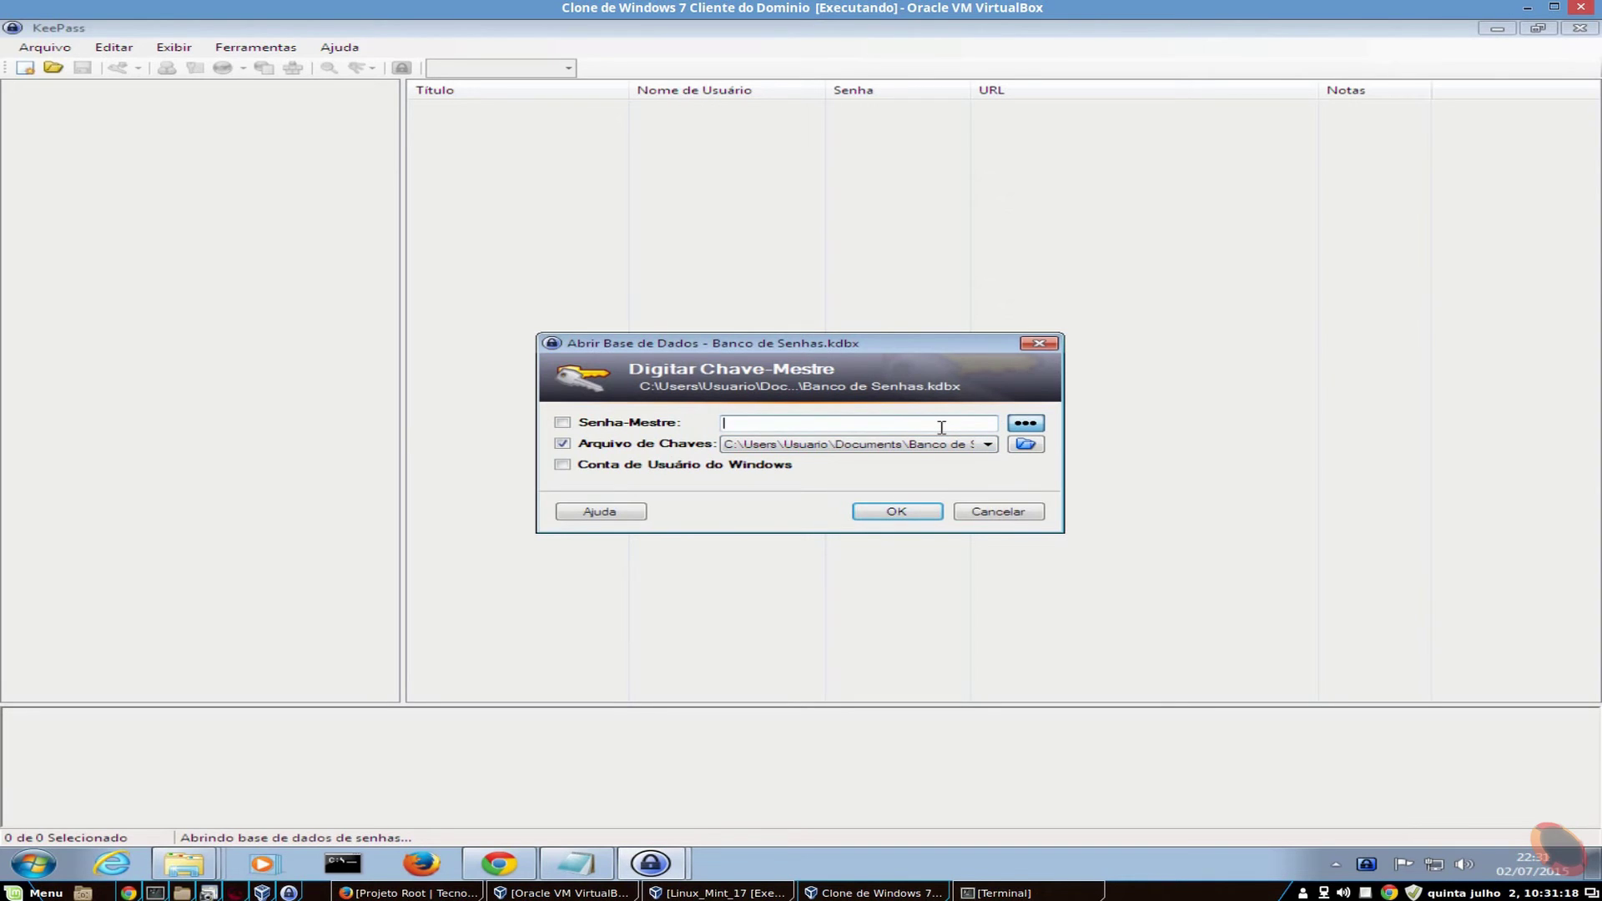
{"action": "key", "text": "ctrl+v"}
{"action": "left_click", "coordinate": [896, 511]}
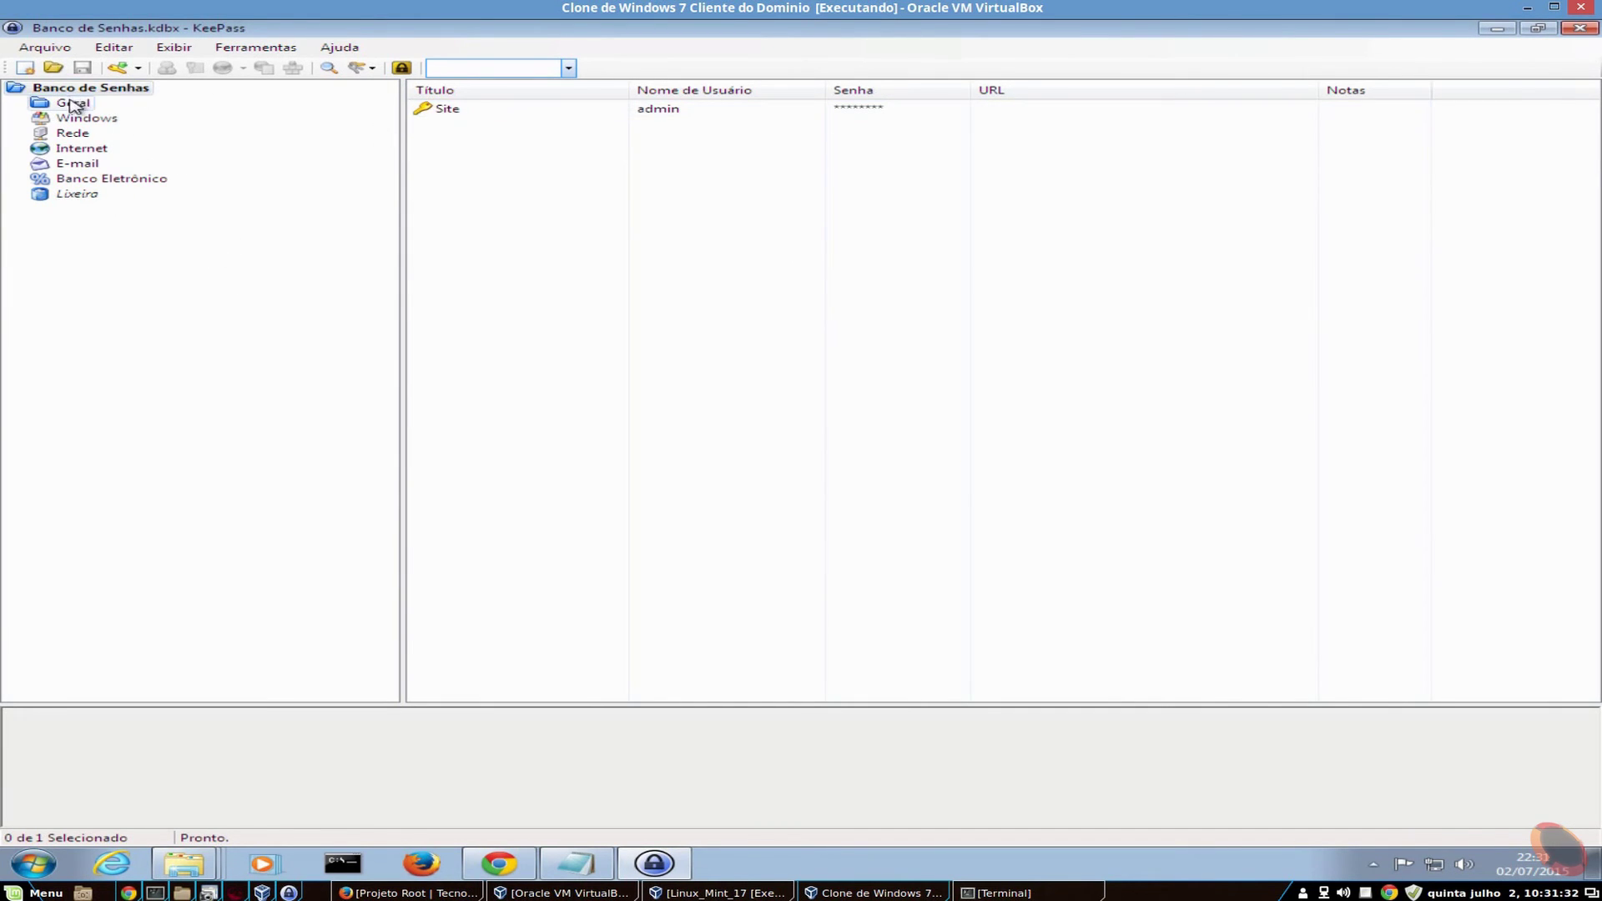
- Browse the Geral and Windows groups, then return to the database root listing the Site entry
{"action": "left_click", "coordinate": [73, 104]}
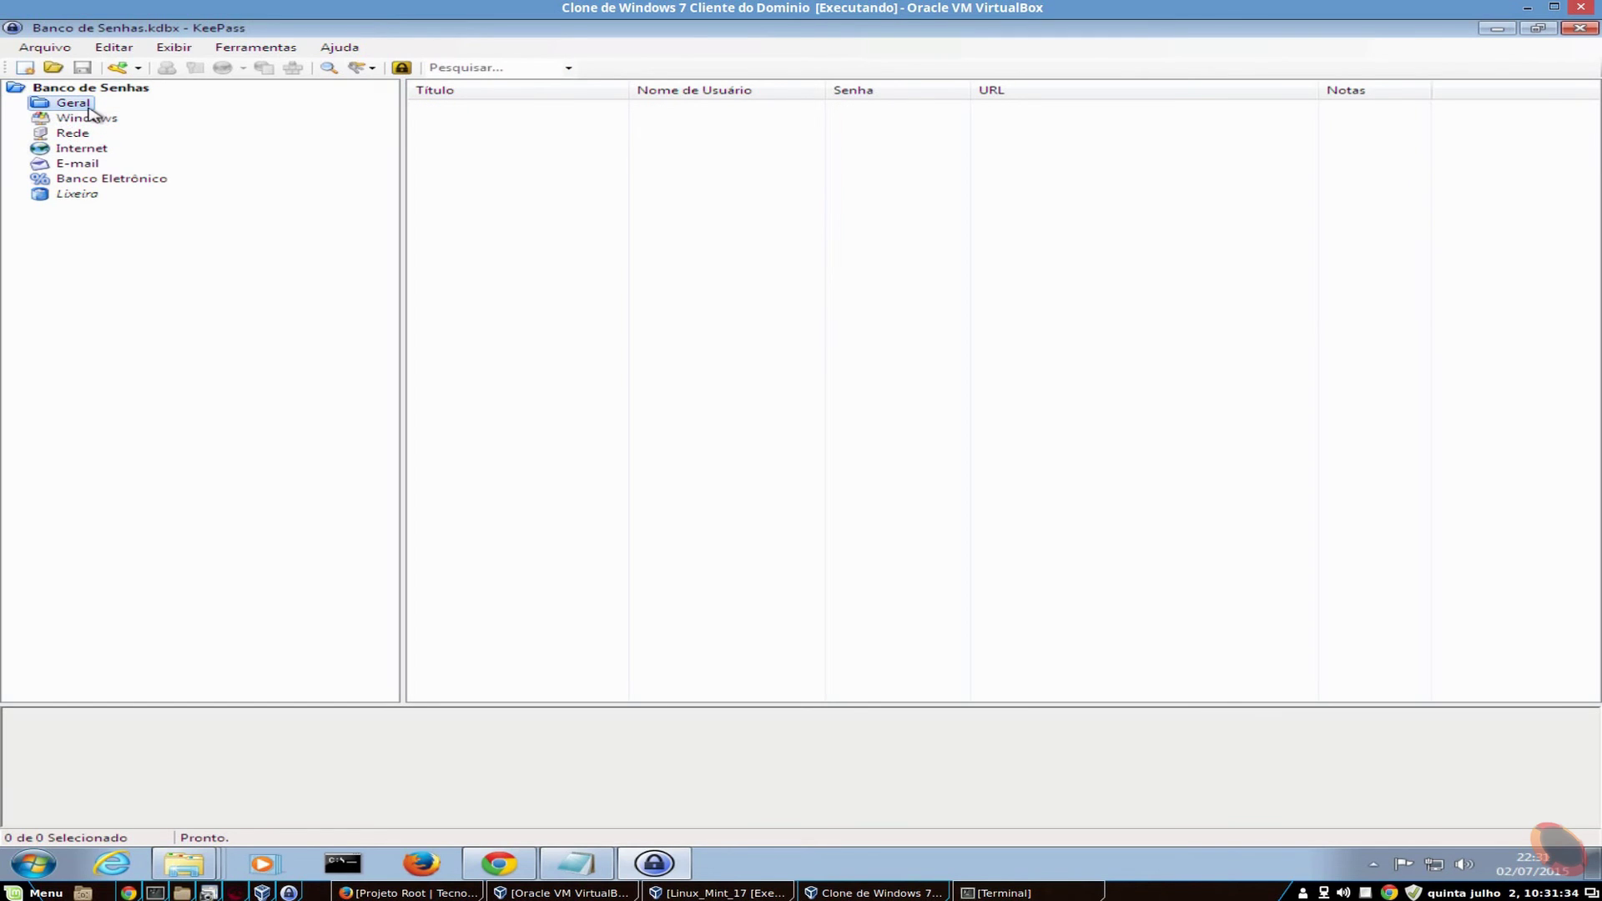
{"action": "left_click", "coordinate": [92, 118]}
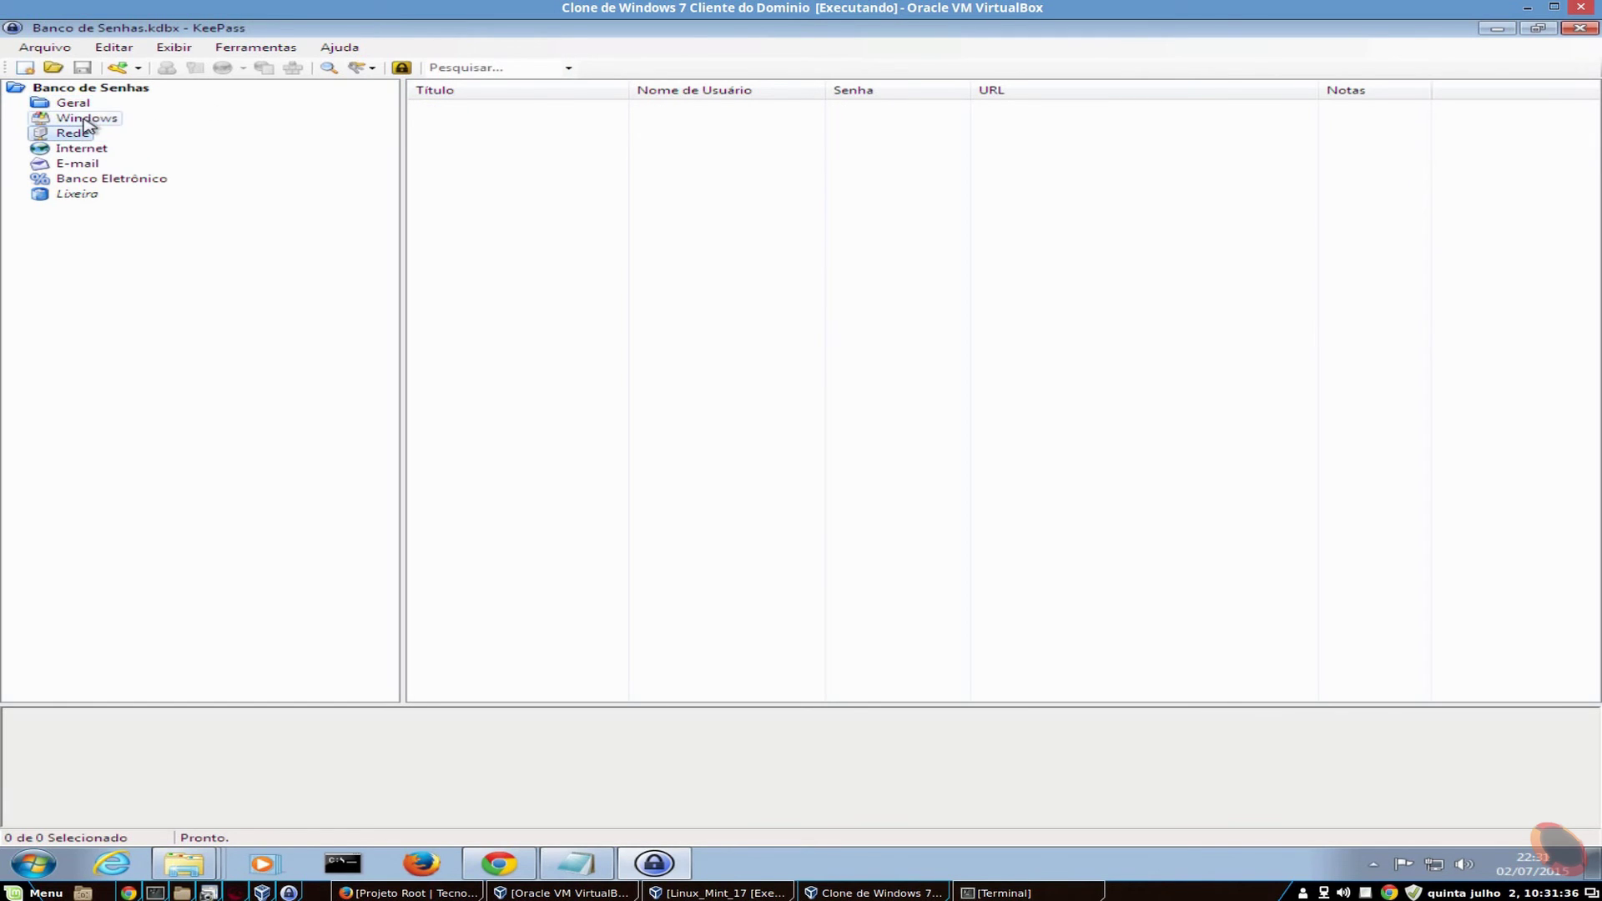
{"action": "right_click", "coordinate": [519, 130]}
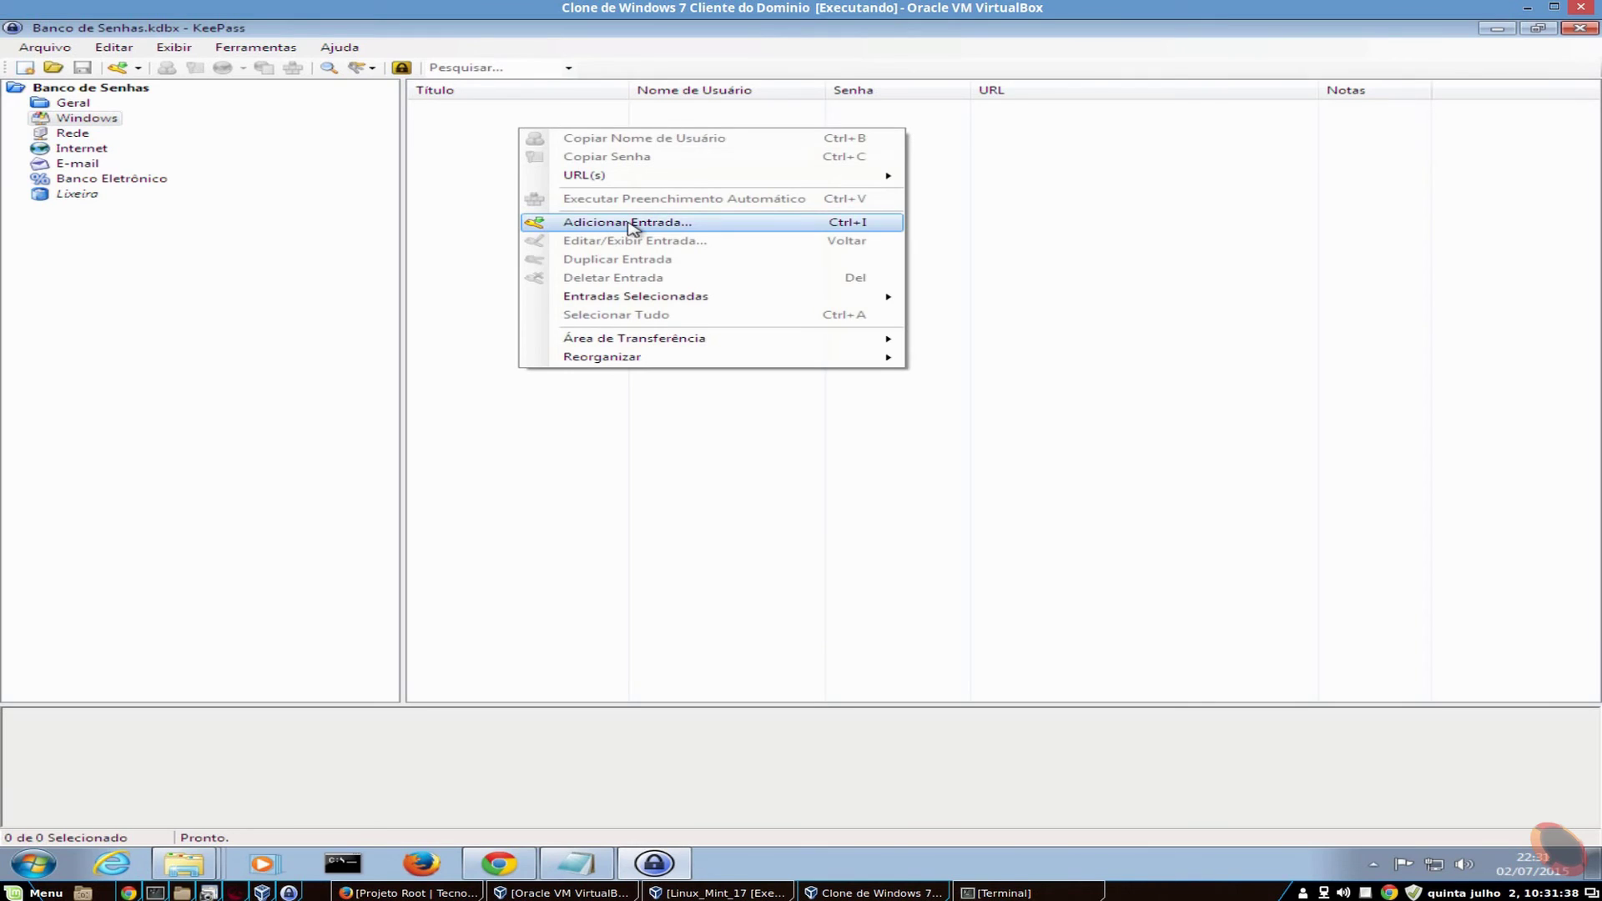
{"action": "left_click", "coordinate": [186, 211]}
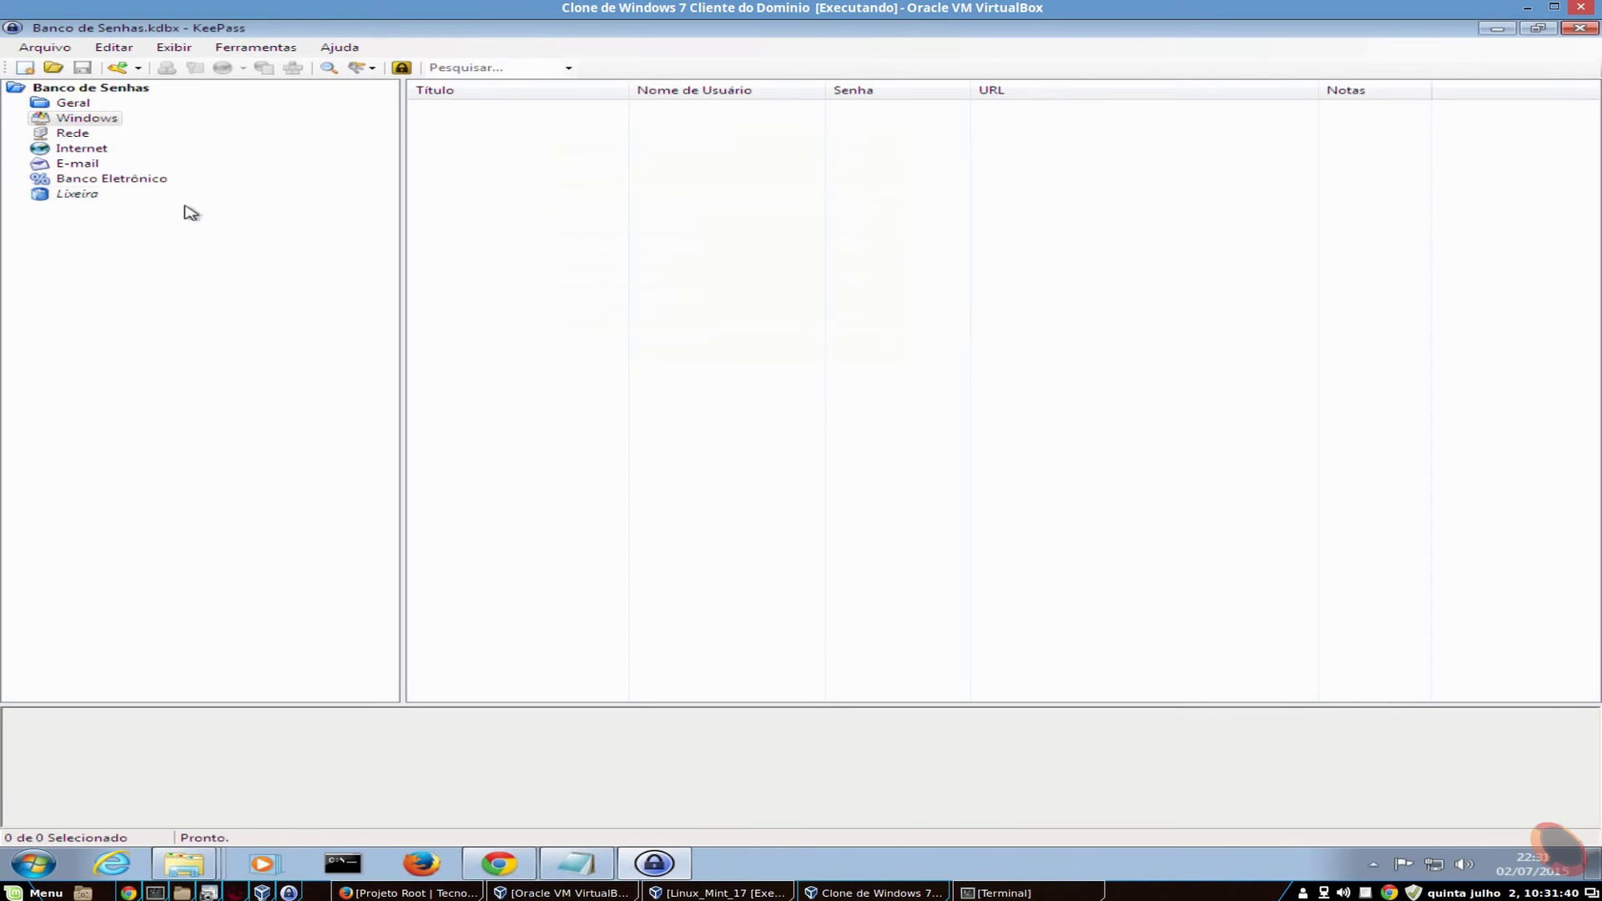
{"action": "left_click", "coordinate": [70, 89]}
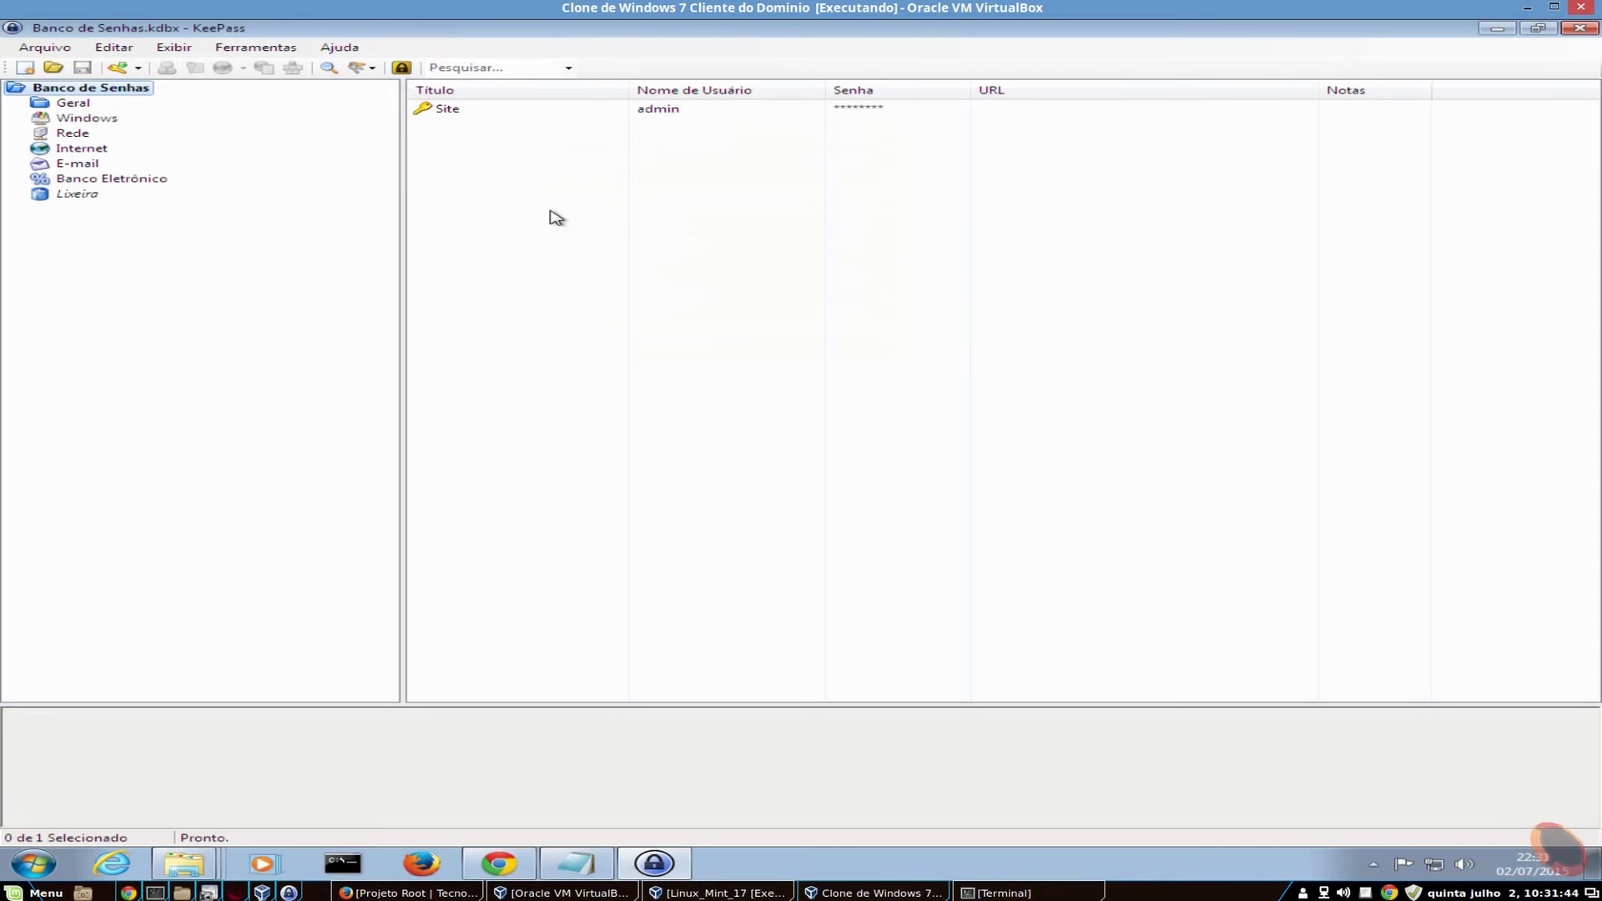
- Start File > Synchronize with URL, then cancel without synchronizing
{"action": "left_click", "coordinate": [45, 47]}
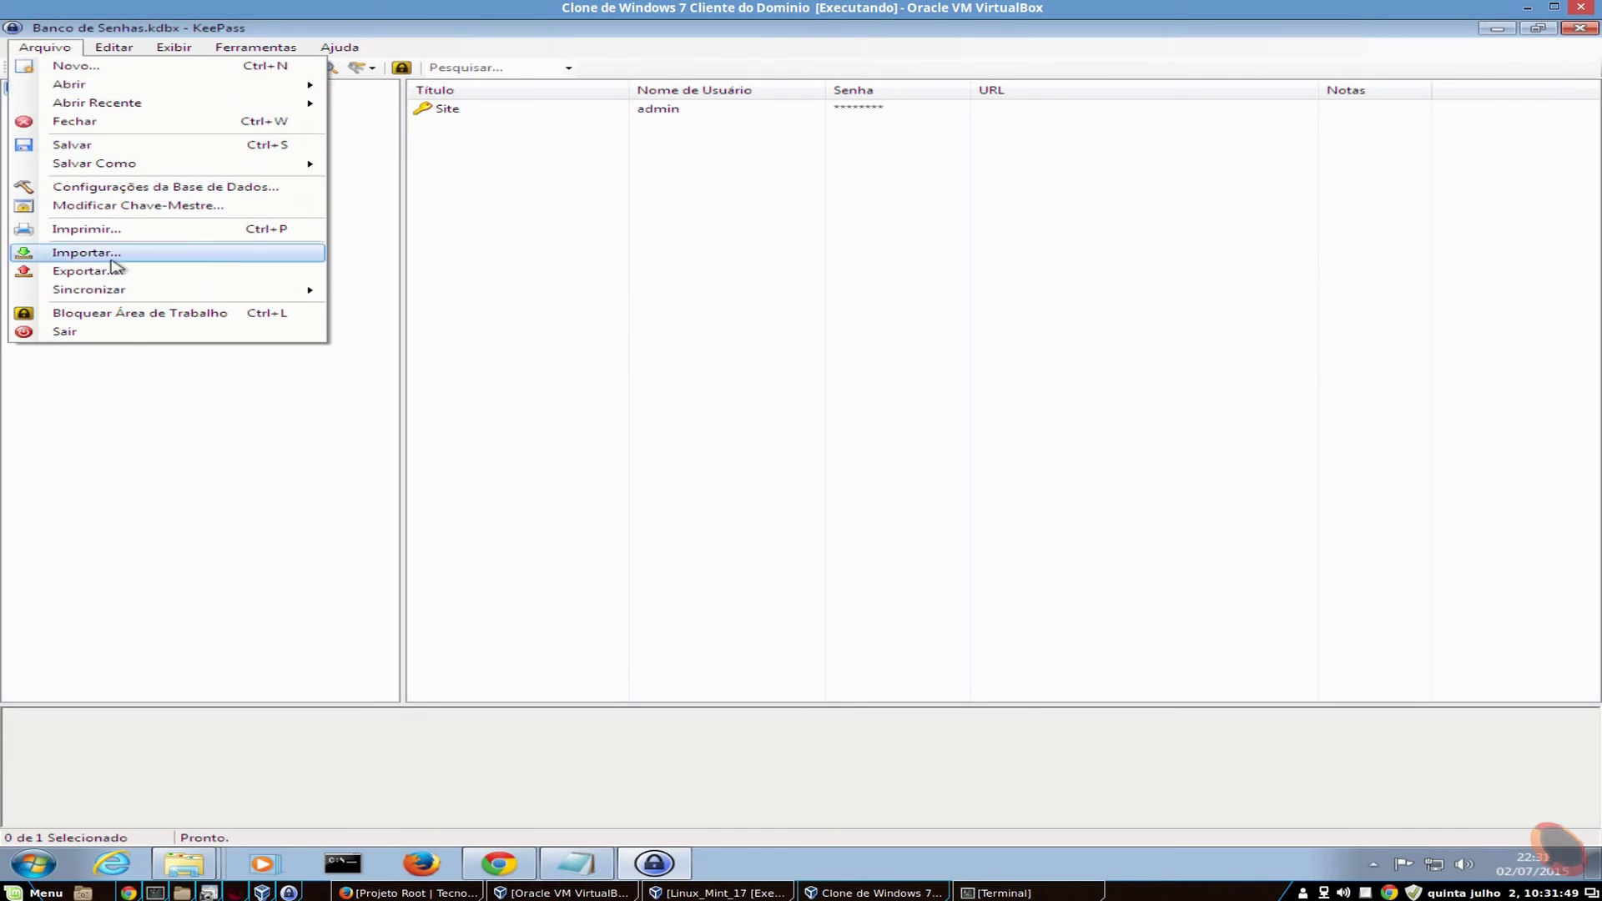
{"action": "mouse_move", "coordinate": [152, 297]}
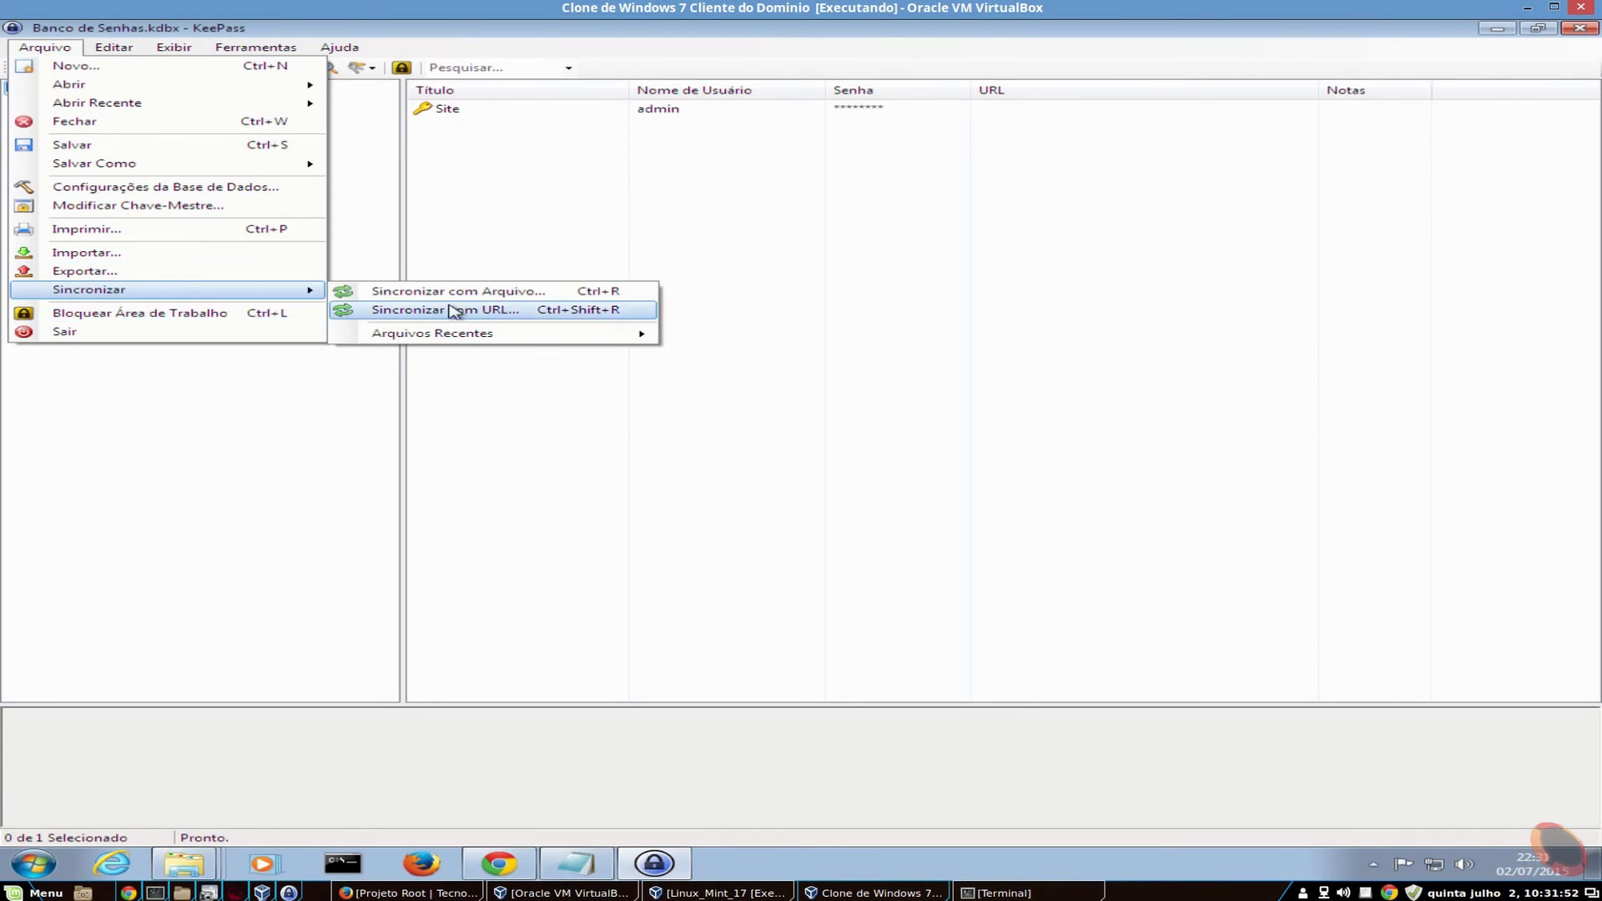
{"action": "left_click", "coordinate": [472, 314]}
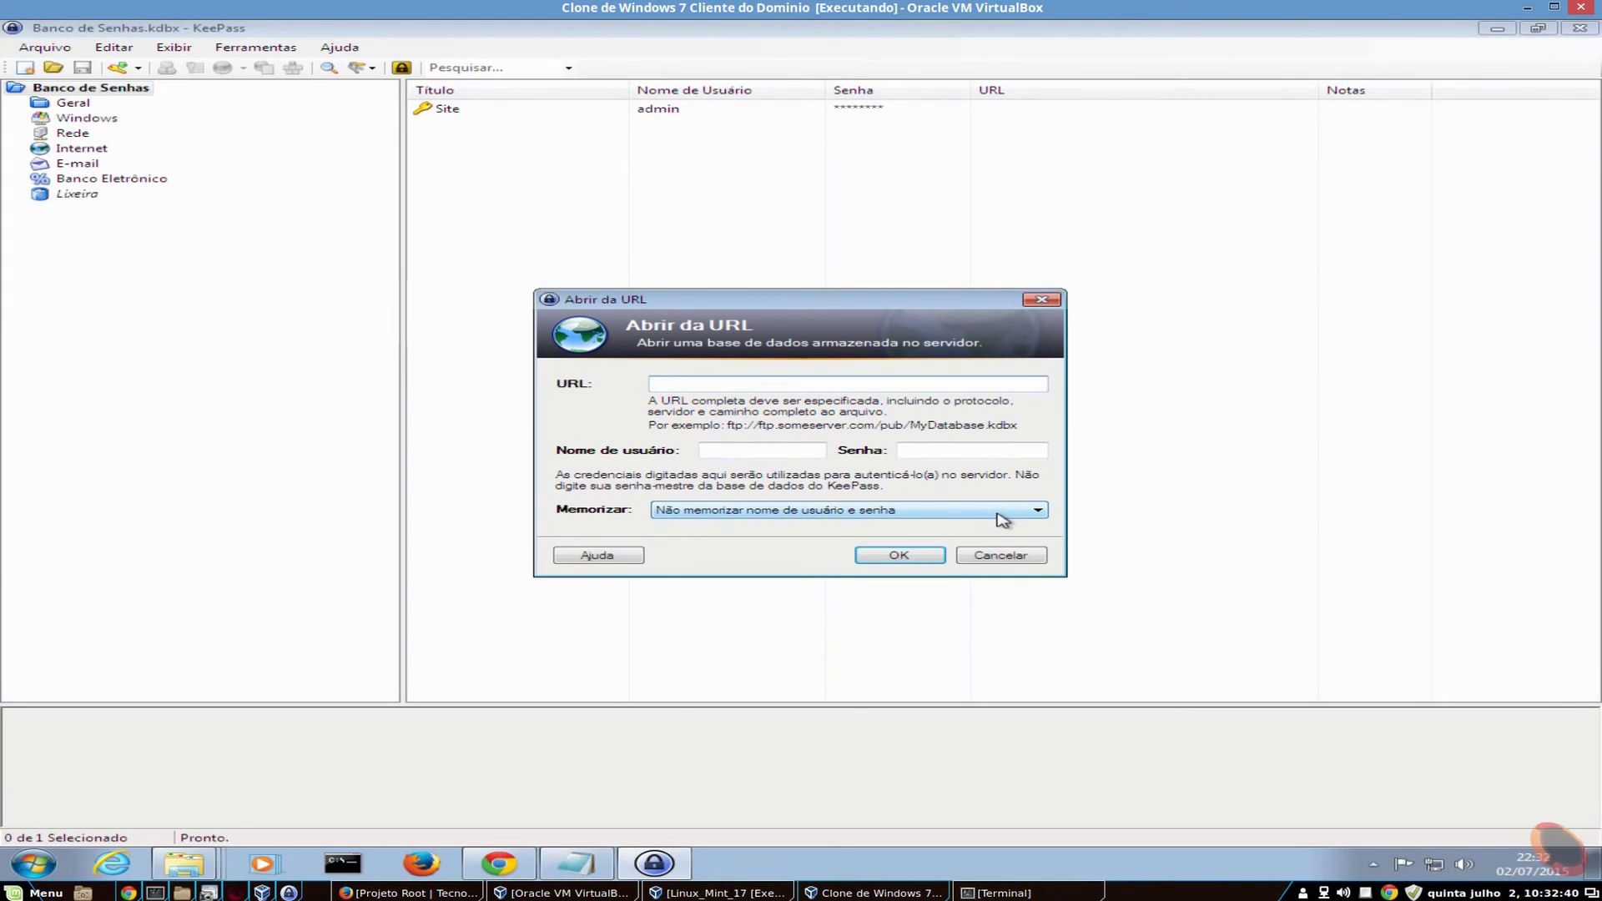
{"action": "left_click", "coordinate": [1000, 557]}
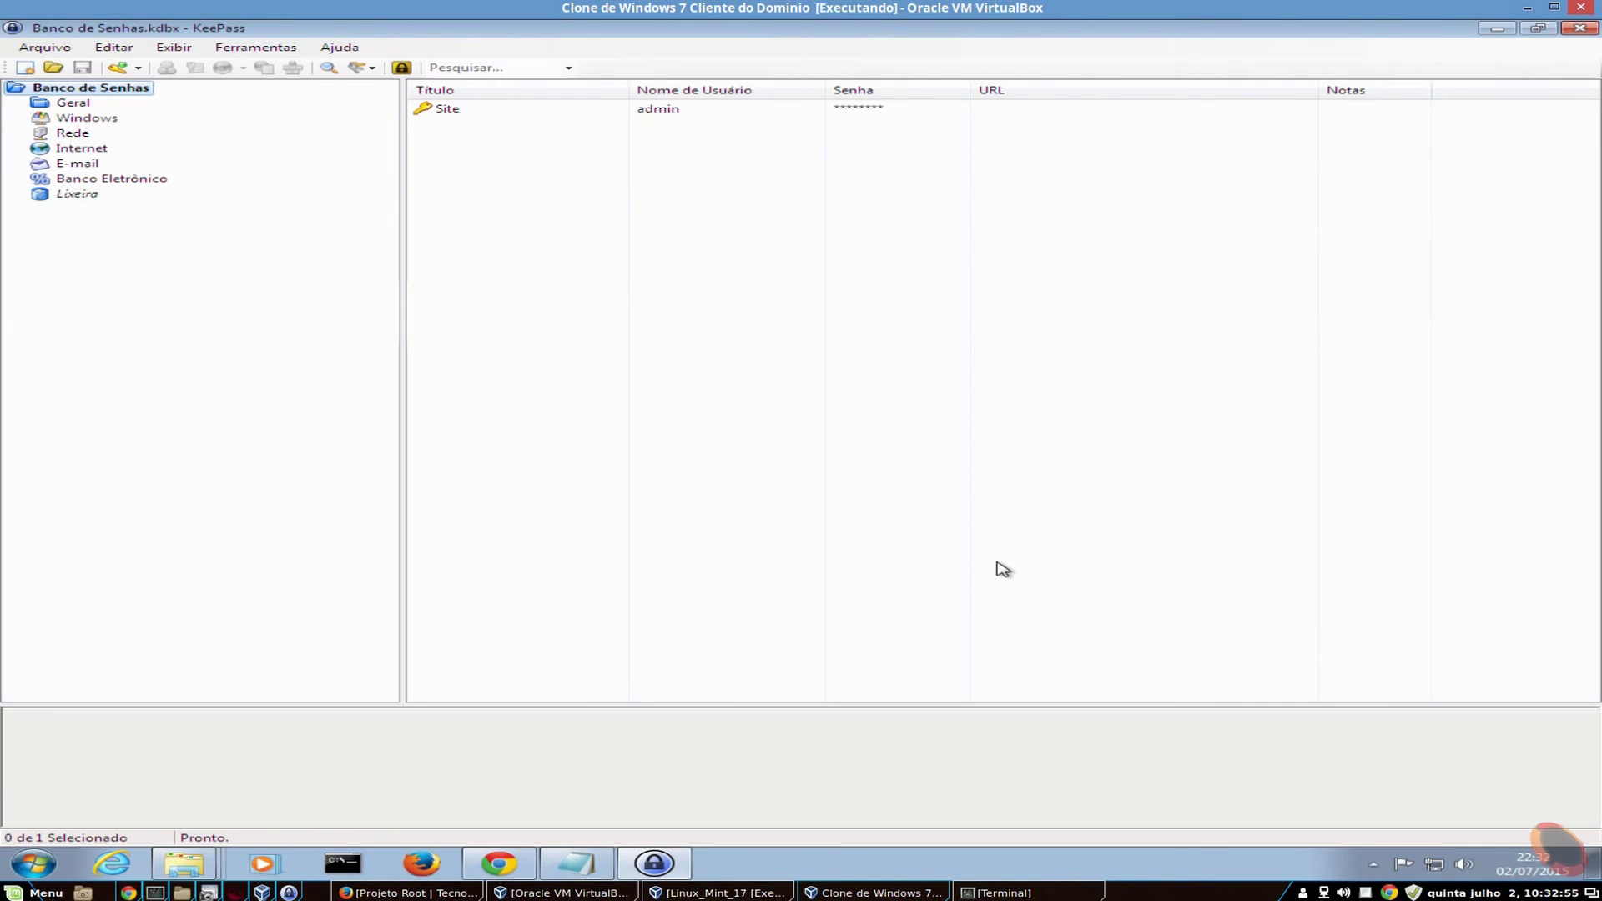
{"action": "left_click", "coordinate": [115, 48]}
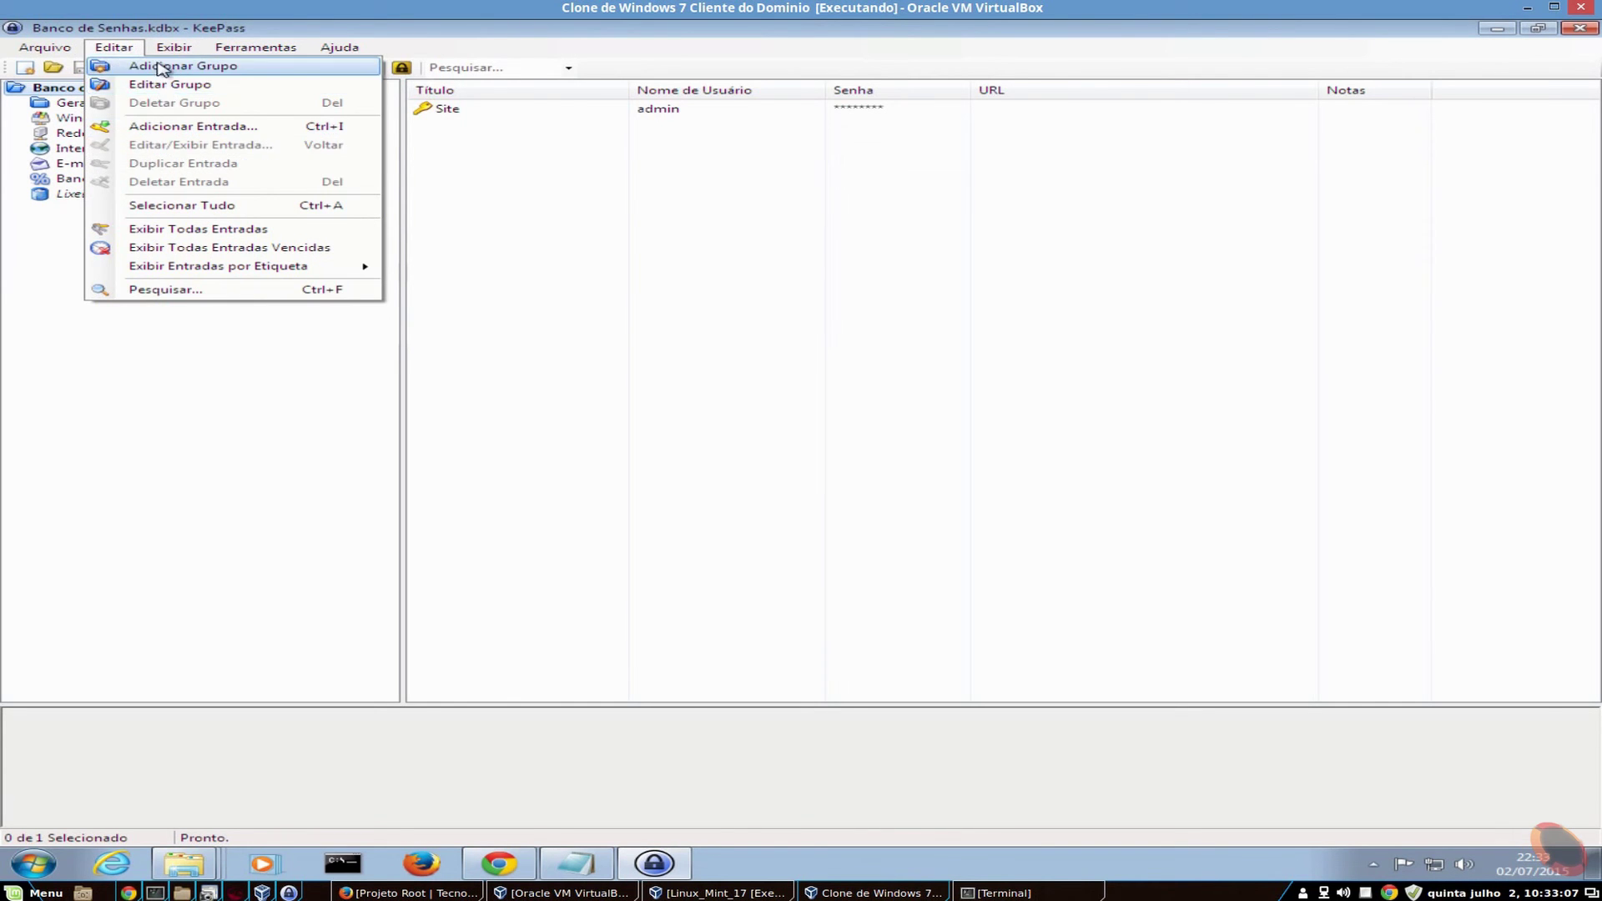
- Open the password generator and look at its advanced options and sample preview
{"action": "left_click", "coordinate": [265, 48]}
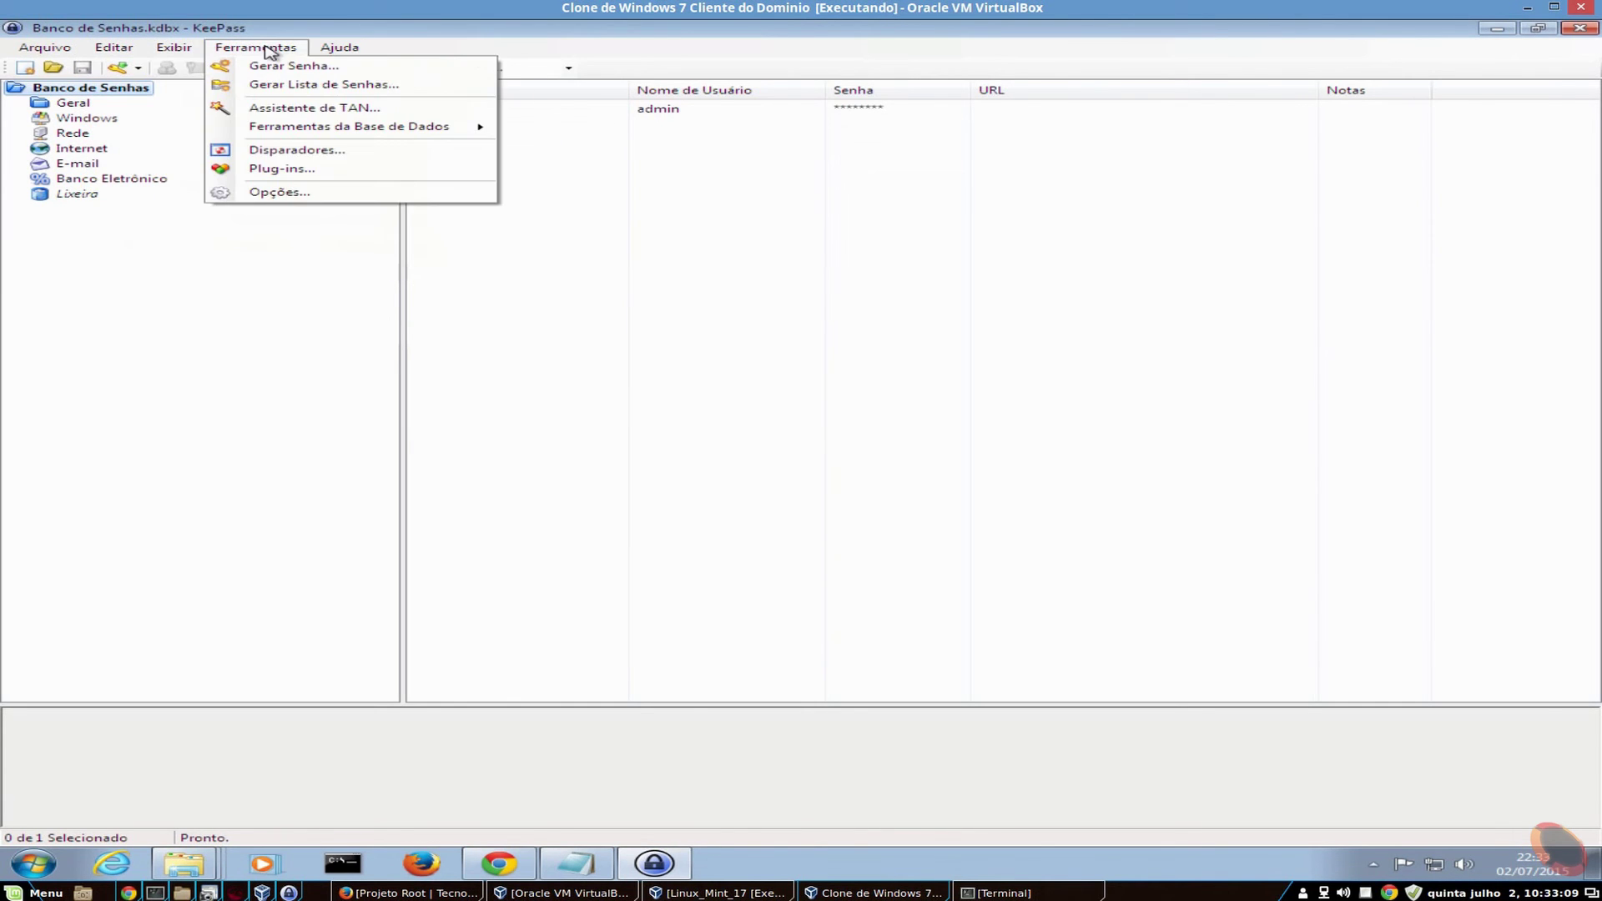
{"action": "left_click", "coordinate": [311, 70]}
{"action": "left_click_drag", "start_coordinate": [710, 202], "coordinate": [772, 142]}
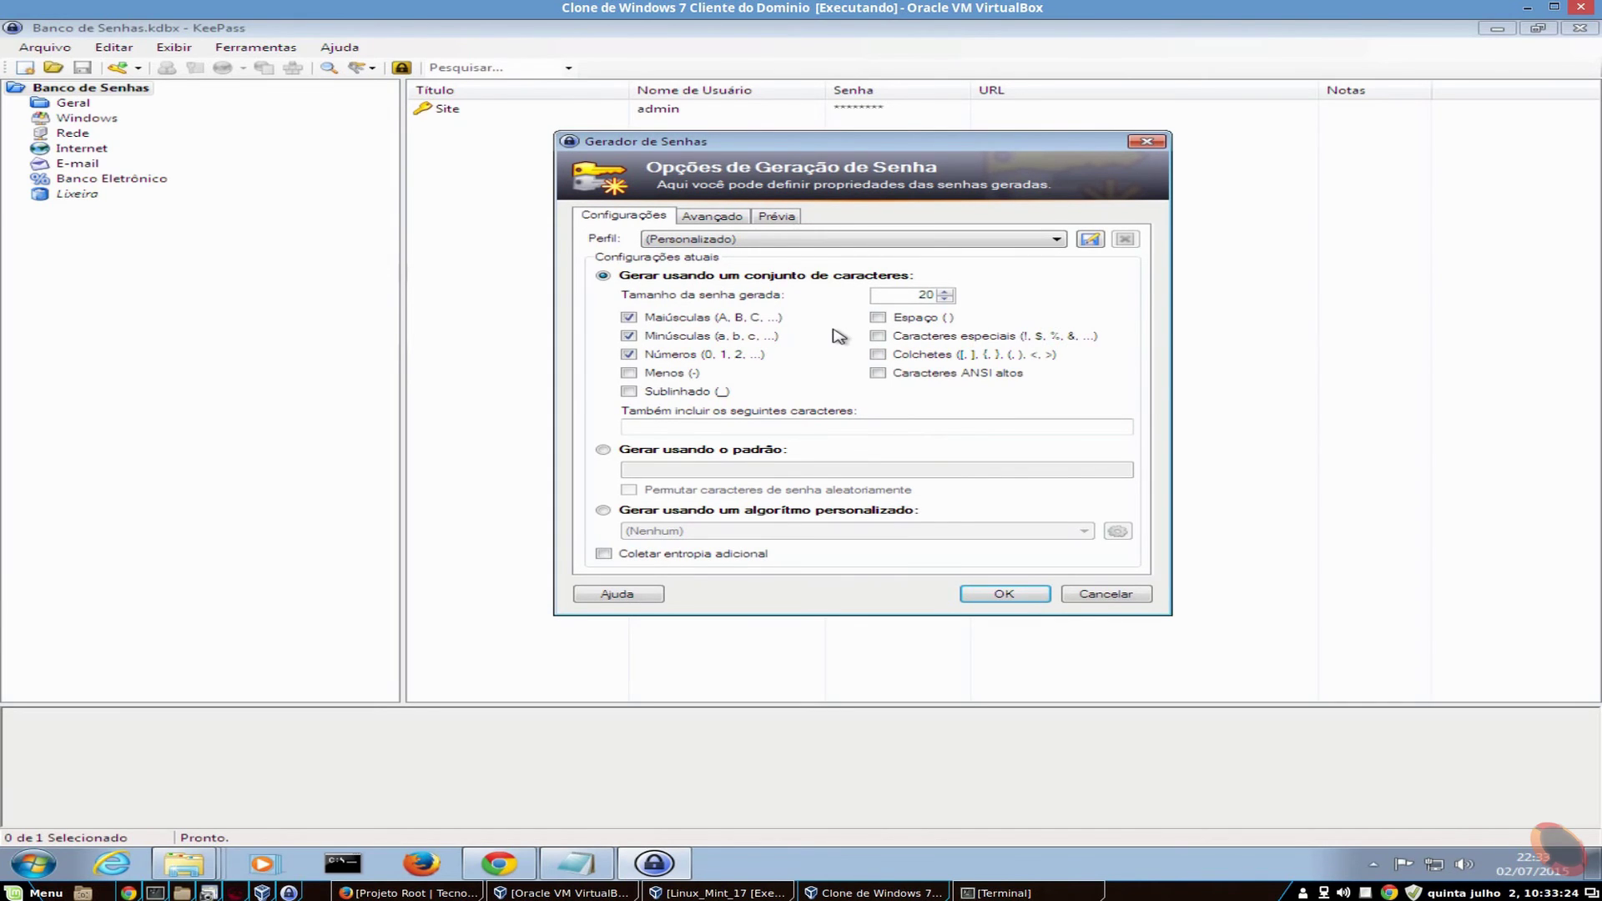
{"action": "left_click", "coordinate": [709, 216]}
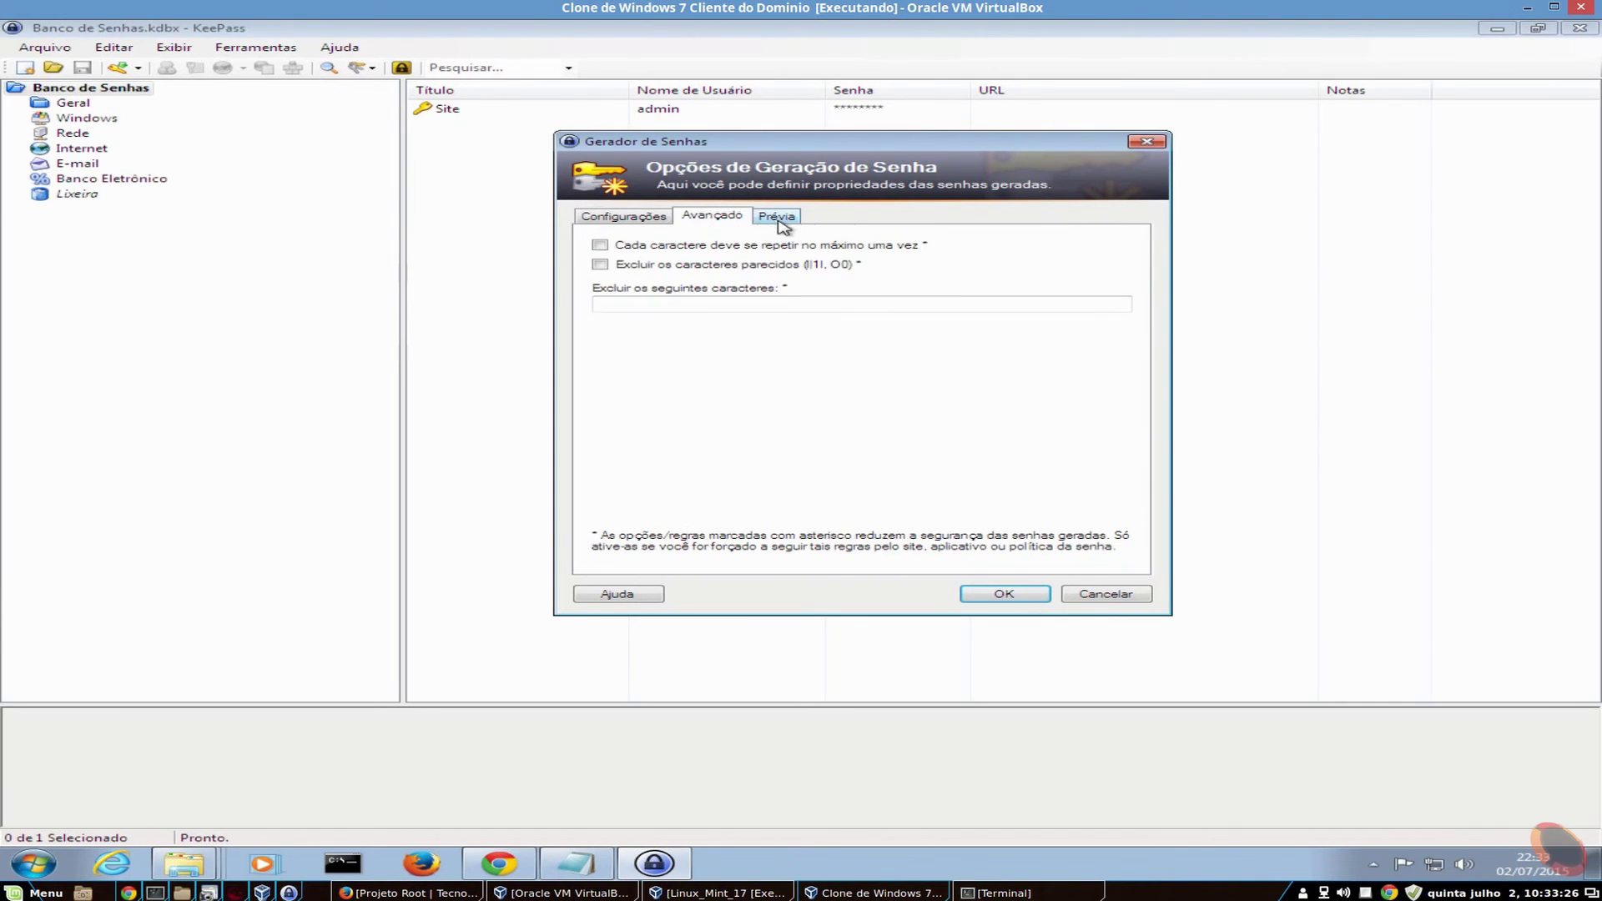
{"action": "left_click", "coordinate": [778, 218]}
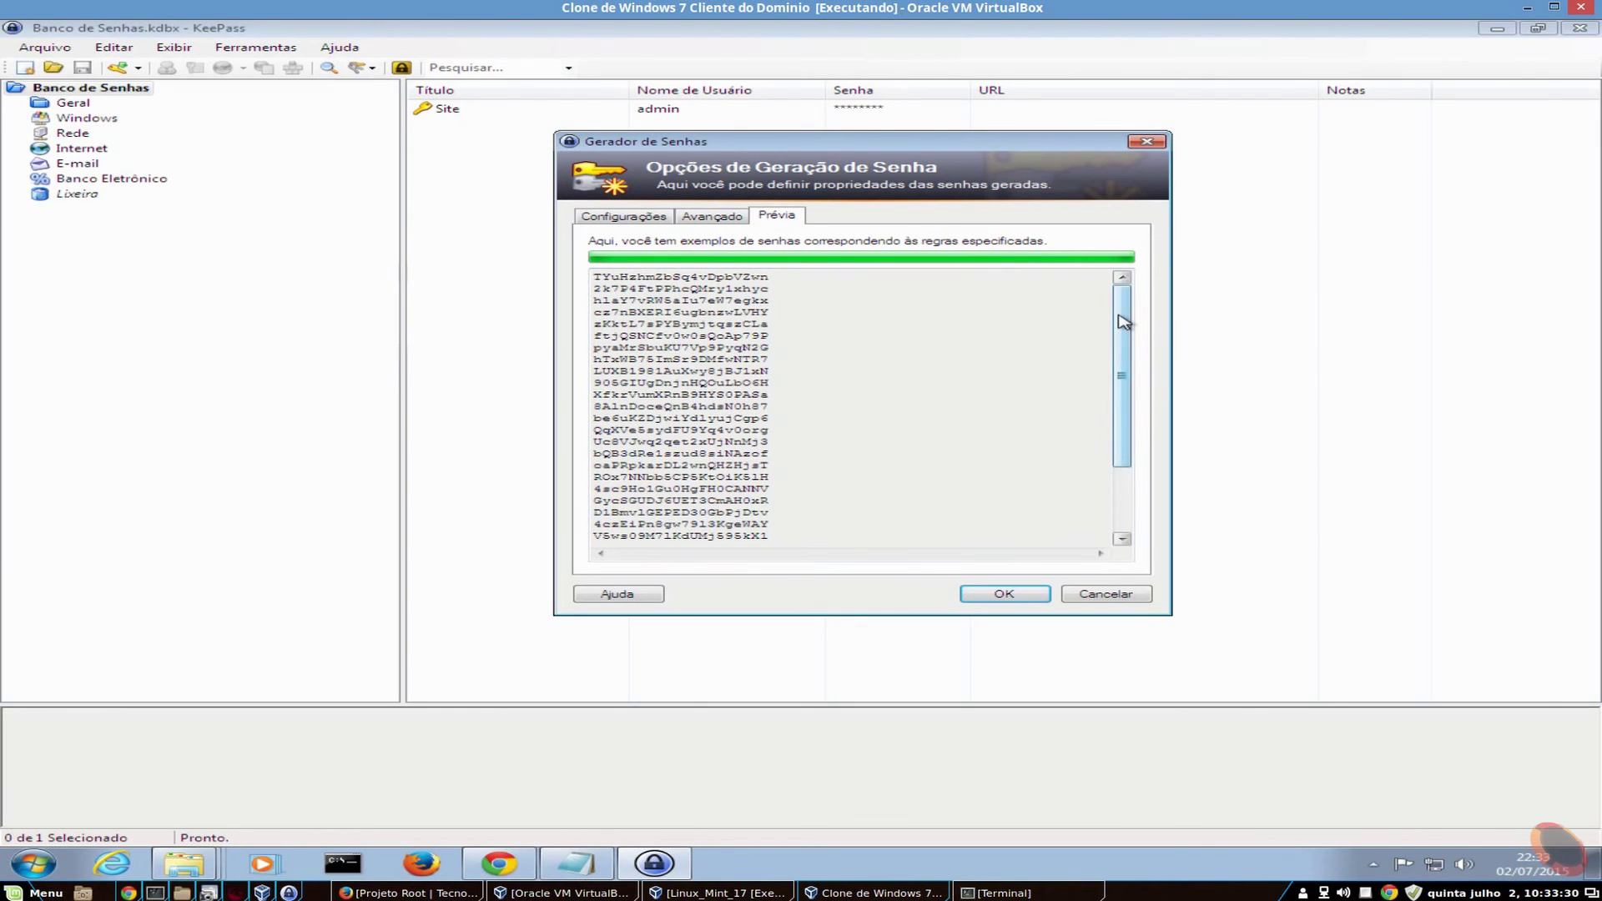
{"action": "mouse_move", "coordinate": [1122, 322]}
{"action": "left_mouse_down"}
{"action": "mouse_move", "coordinate": [1122, 367]}
{"action": "mouse_move", "coordinate": [1123, 322]}
{"action": "left_mouse_up"}
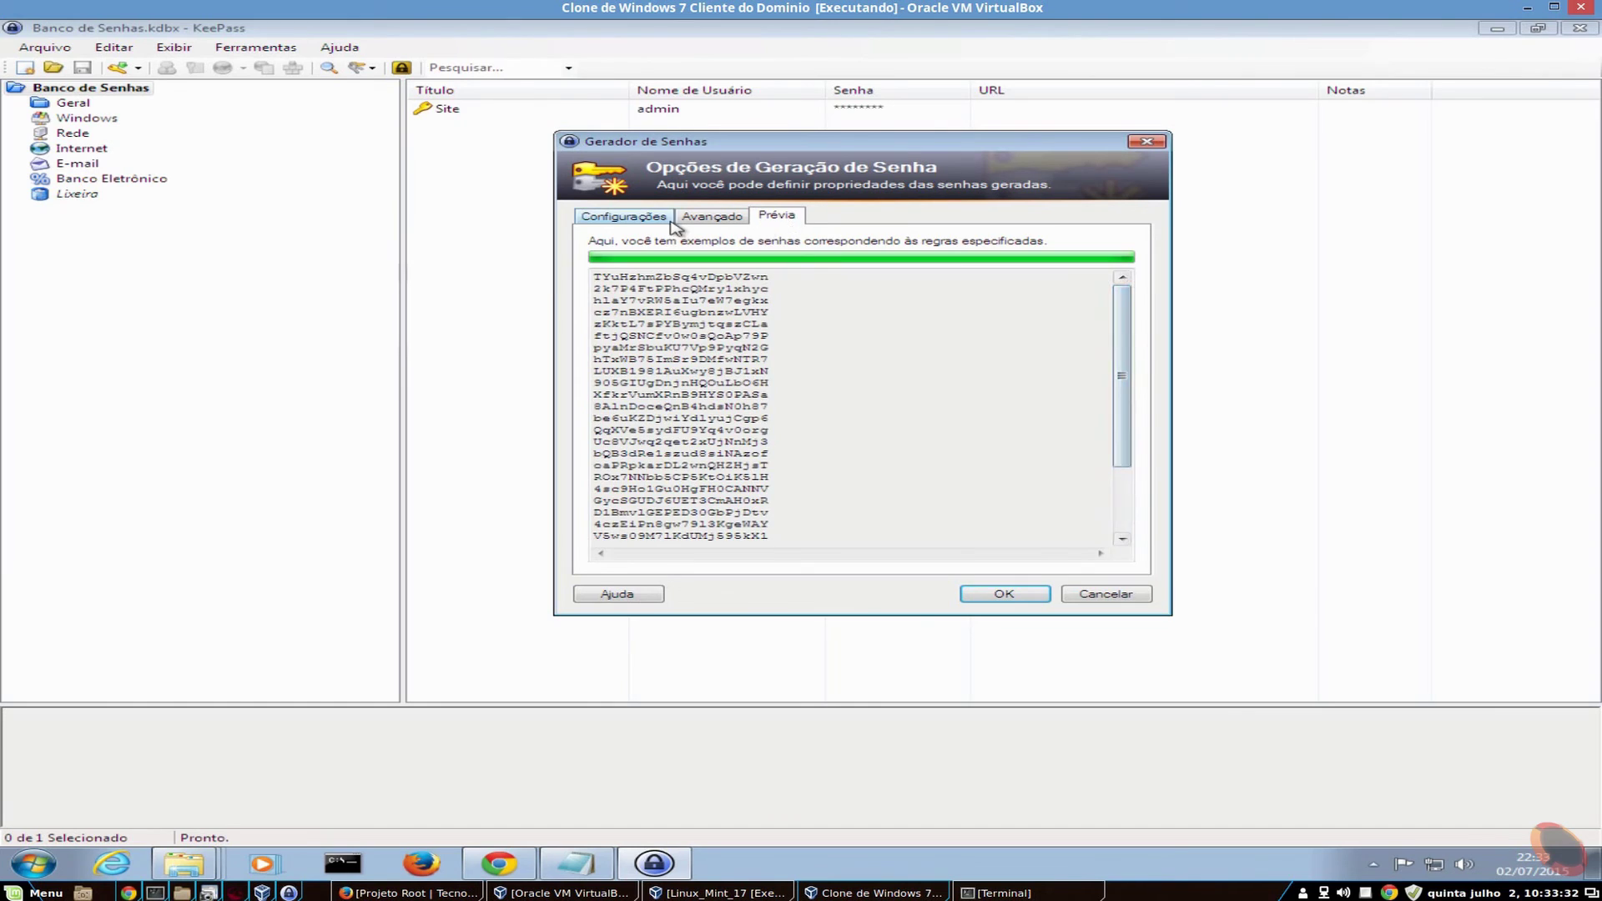
{"action": "left_click", "coordinate": [667, 219]}
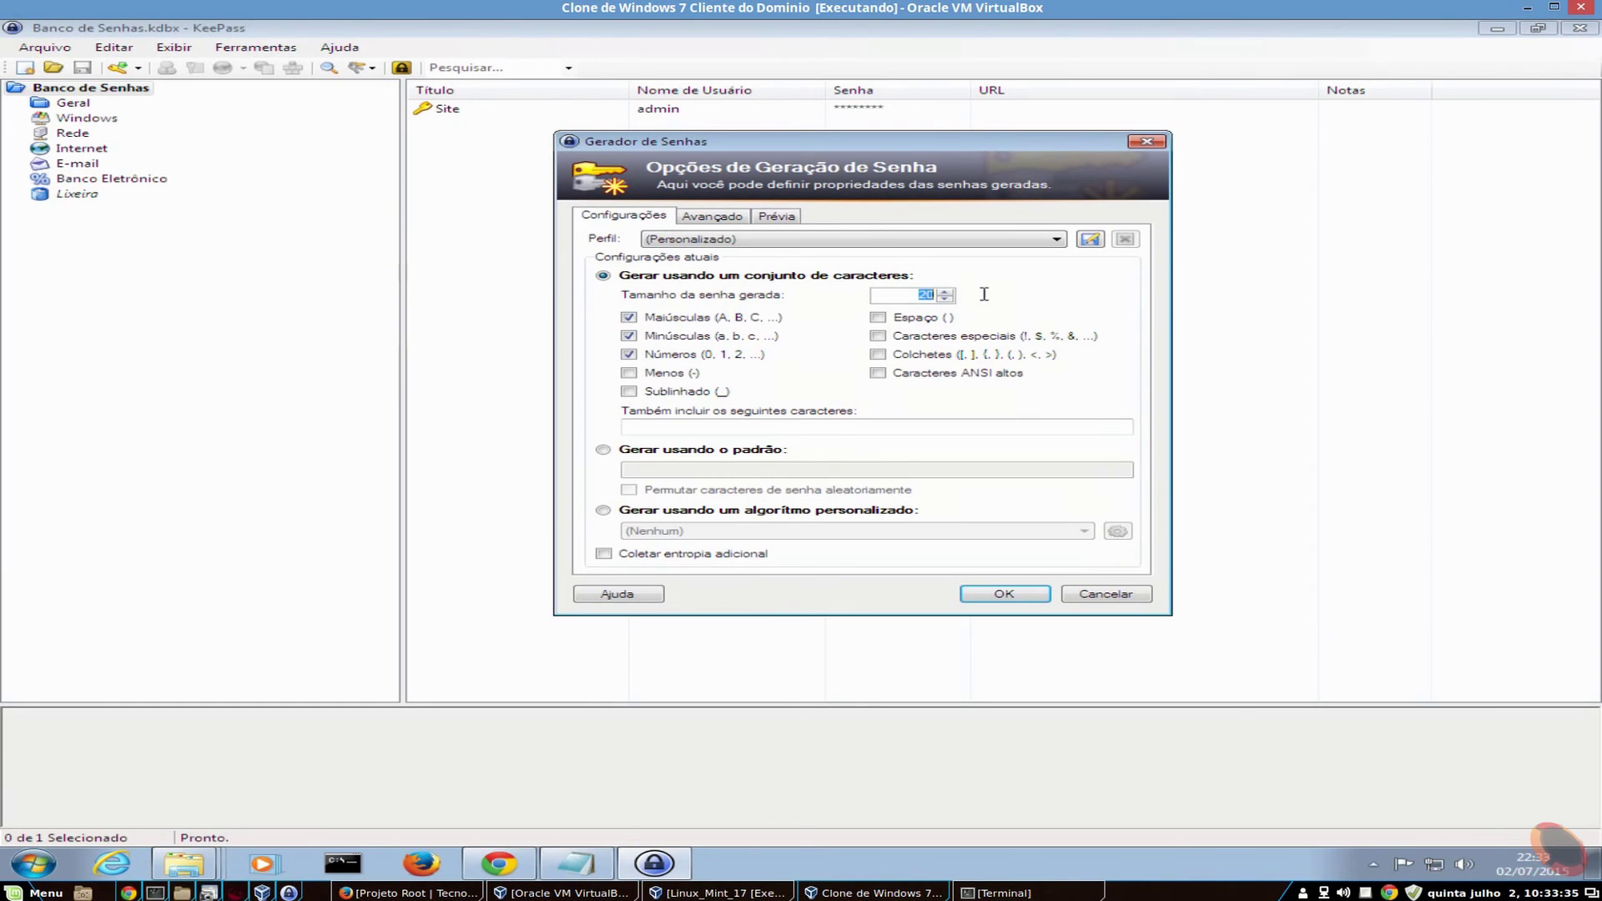
- Set passwords to length 10 without lowercase or digits, preview the samples, then cancel the generator
{"action": "type", "text": "10"}
{"action": "left_click", "coordinate": [628, 354]}
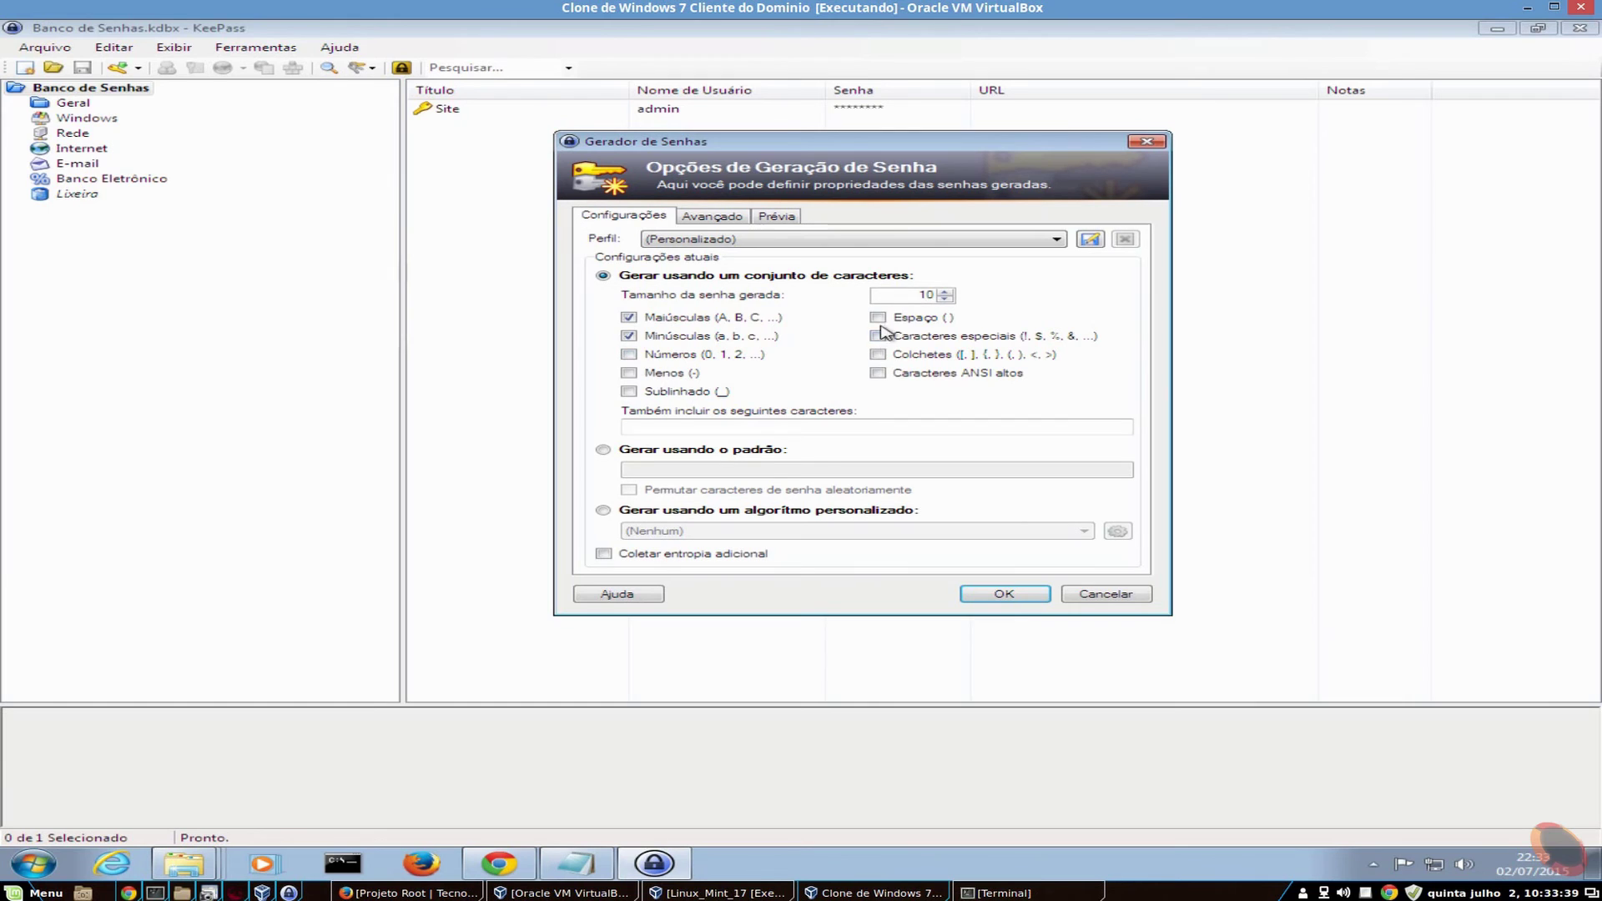
{"action": "left_click", "coordinate": [628, 336]}
{"action": "left_click", "coordinate": [776, 215]}
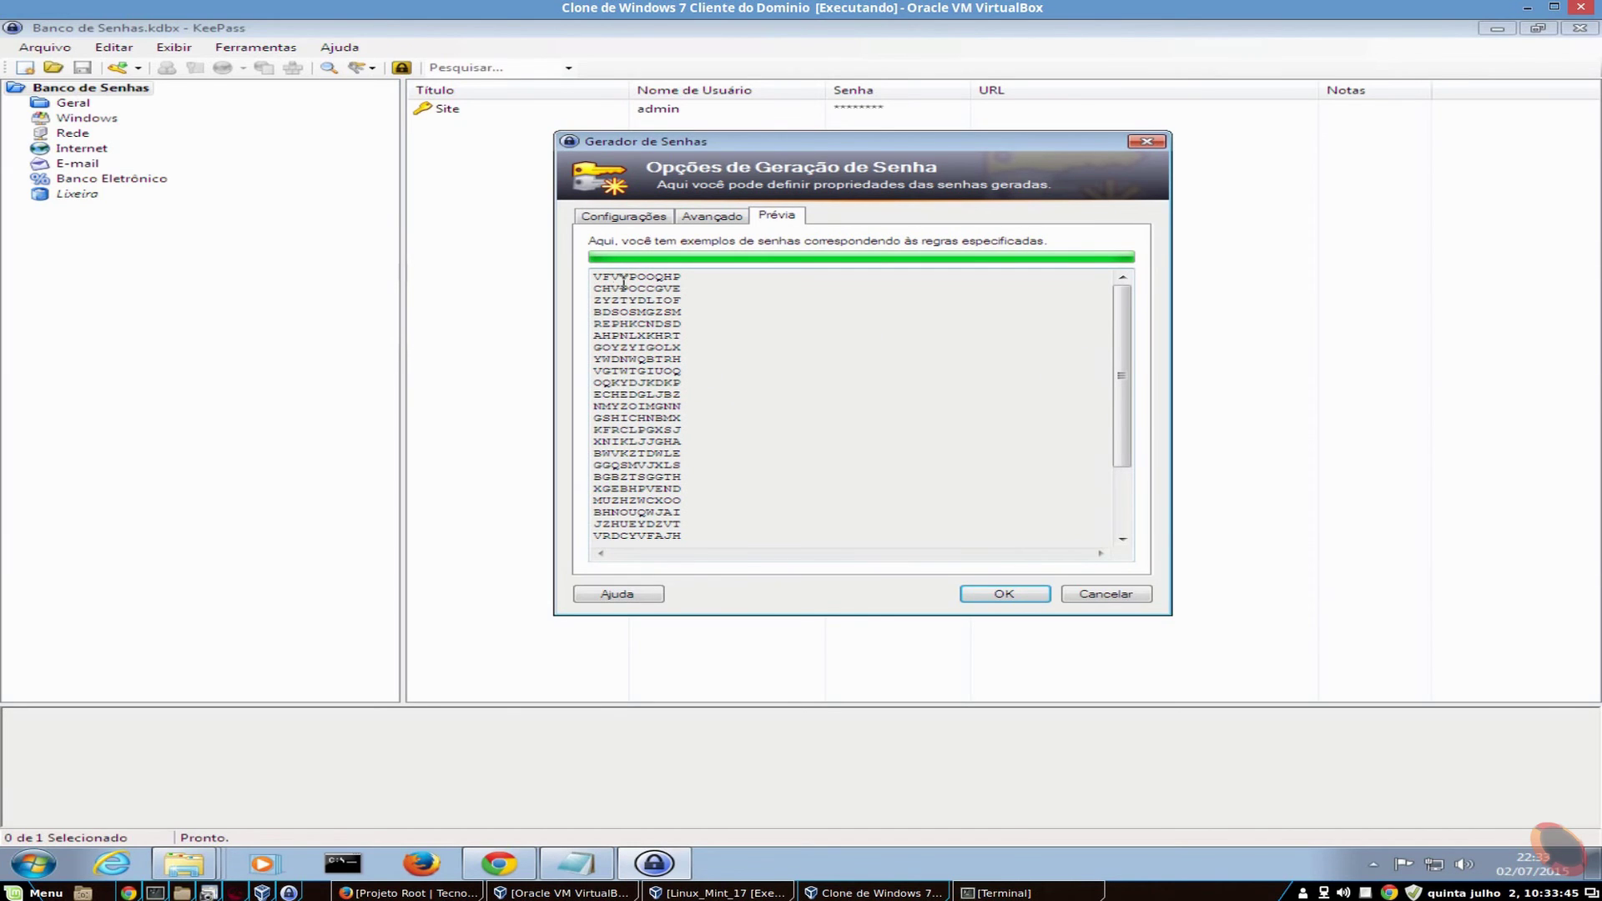
{"action": "left_click_drag", "start_coordinate": [592, 276], "coordinate": [706, 274]}
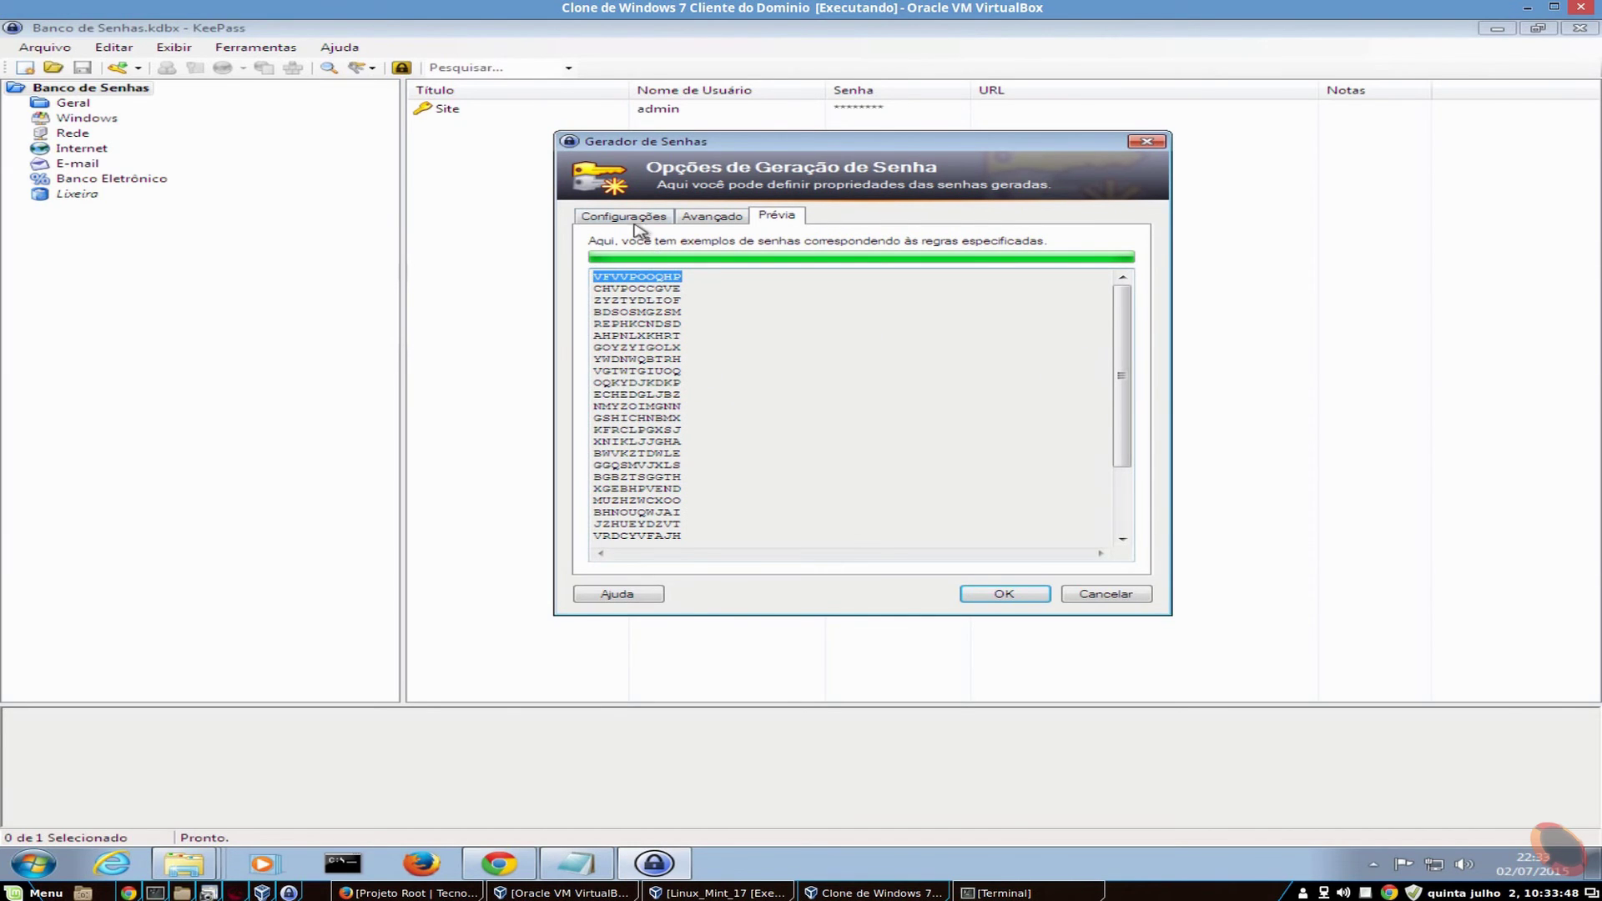
{"action": "left_click", "coordinate": [633, 220]}
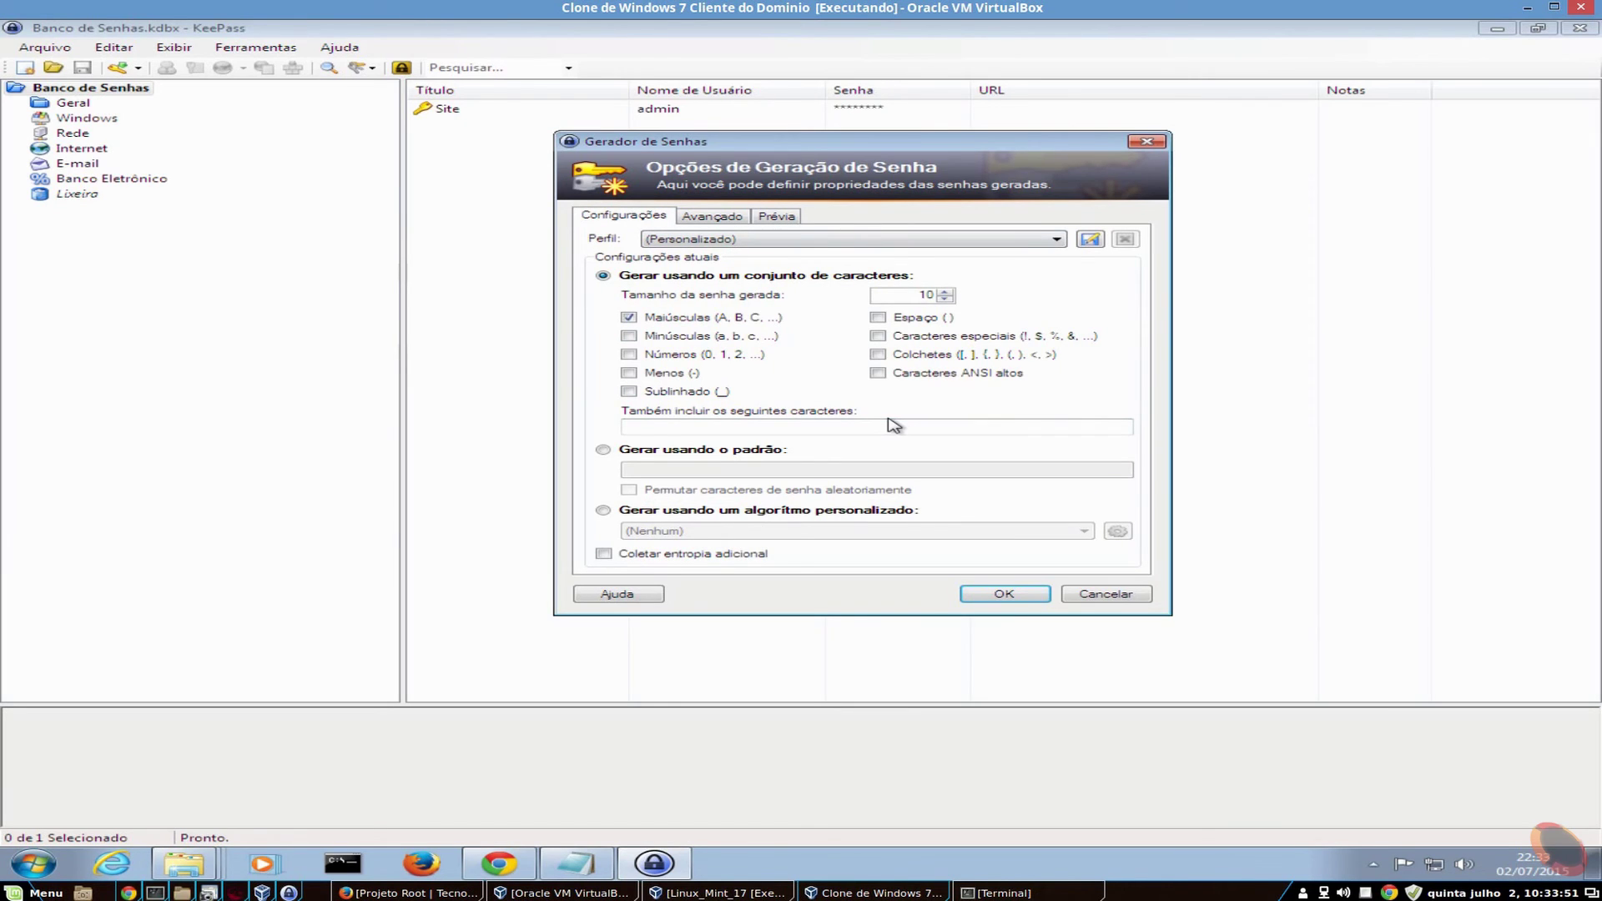
{"action": "left_click", "coordinate": [1134, 595]}
{"action": "left_click", "coordinate": [250, 46]}
{"action": "mouse_move", "coordinate": [275, 133]}
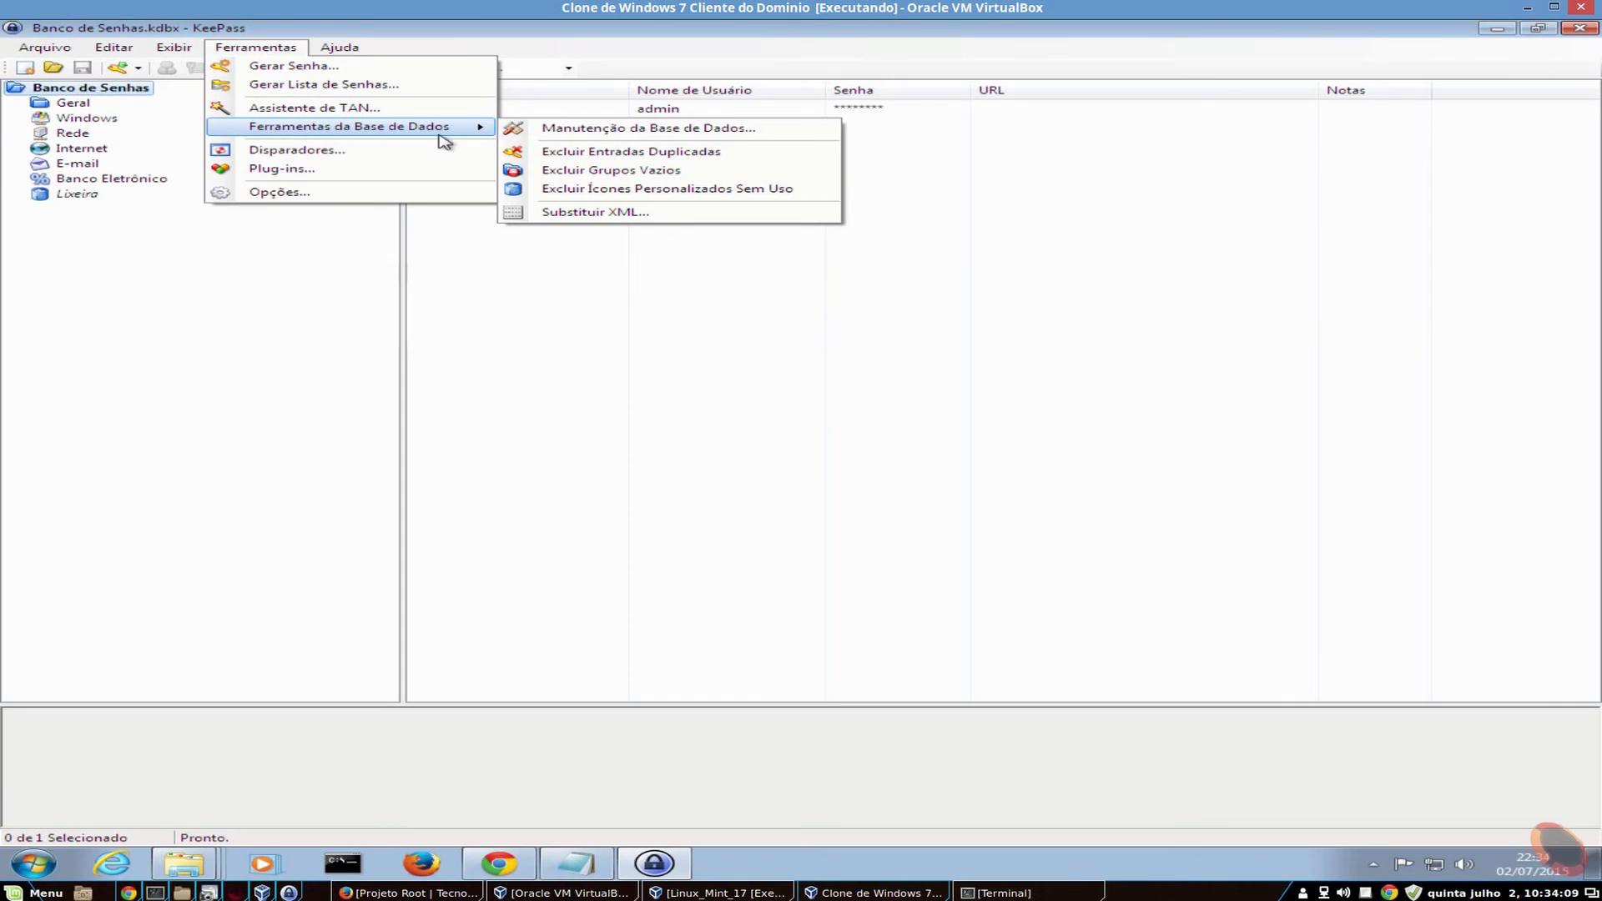
{"action": "left_click", "coordinate": [337, 176]}
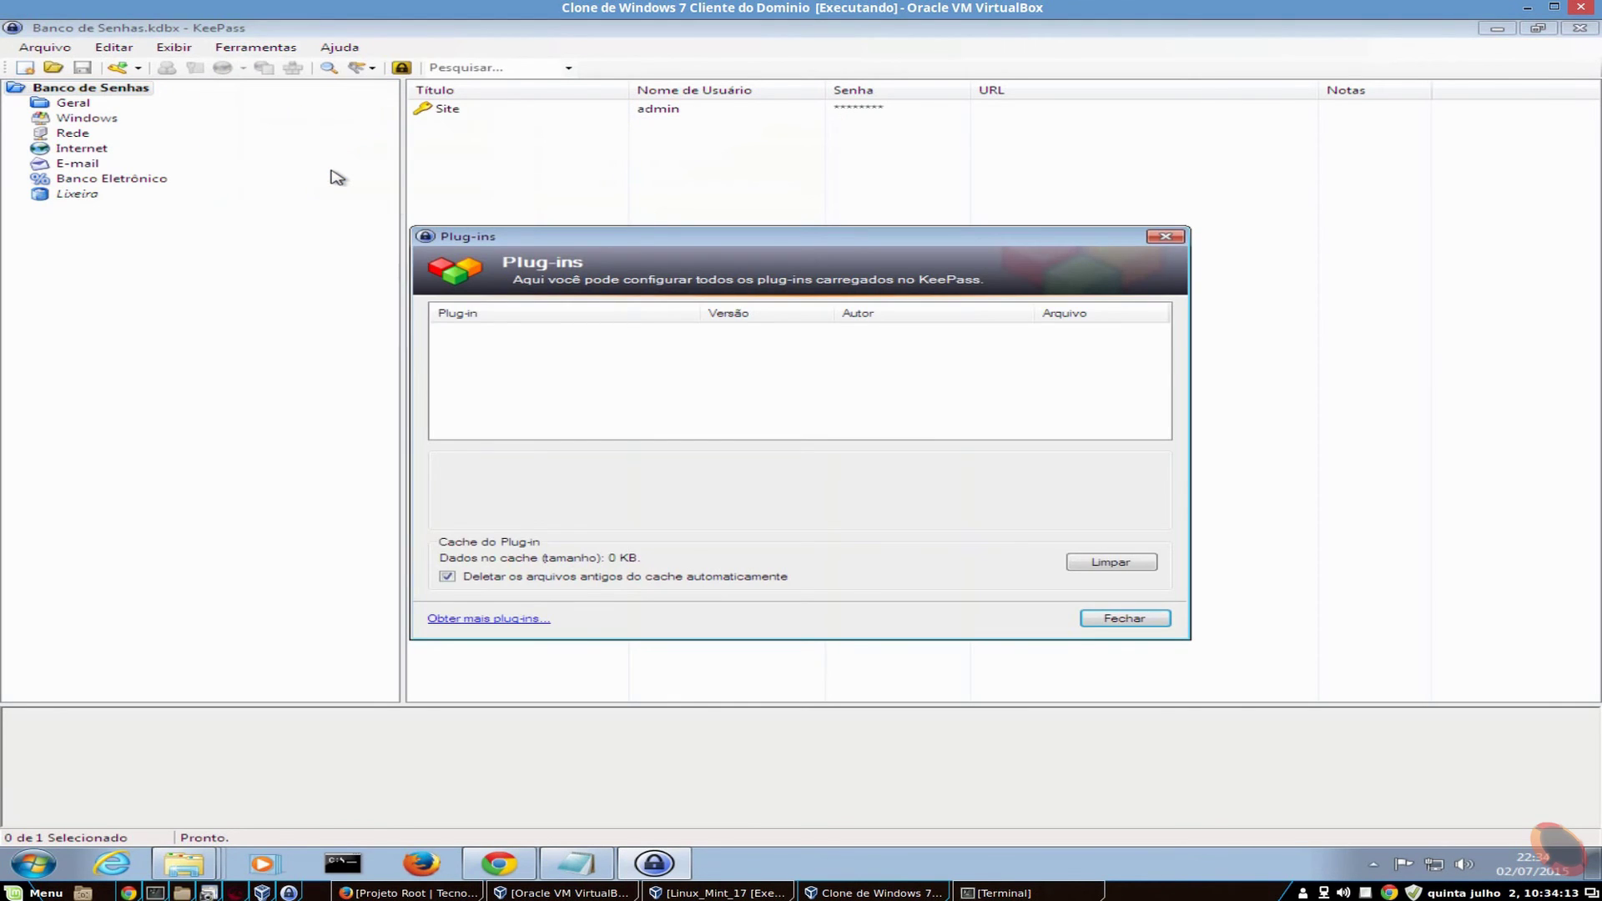
{"action": "left_click", "coordinate": [1134, 619]}
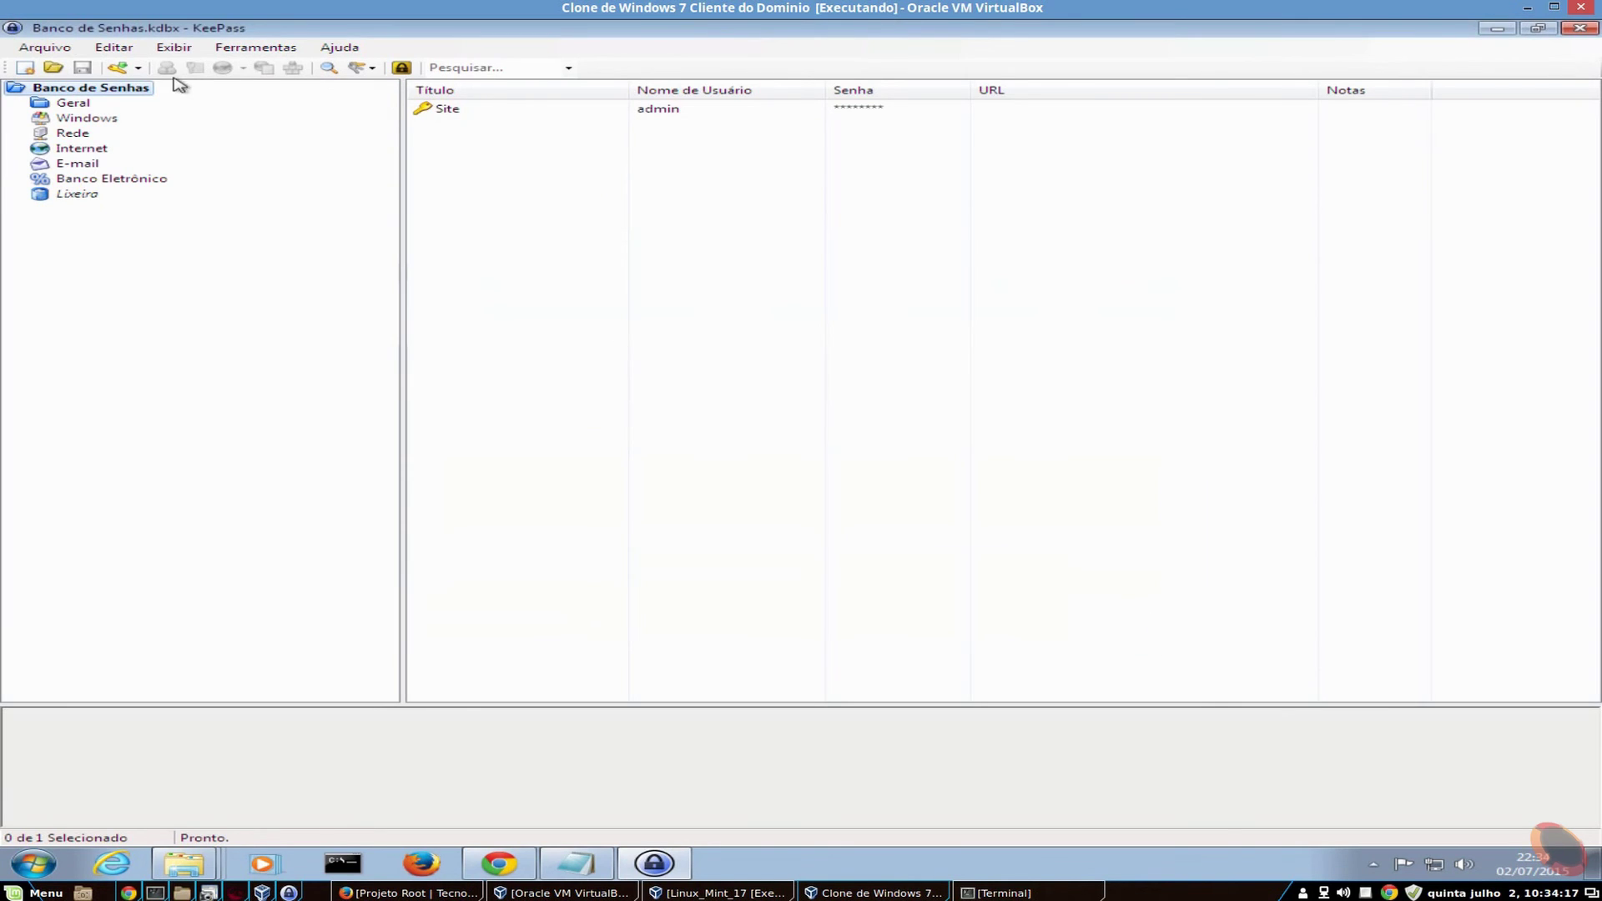
{"action": "left_click", "coordinate": [235, 48]}
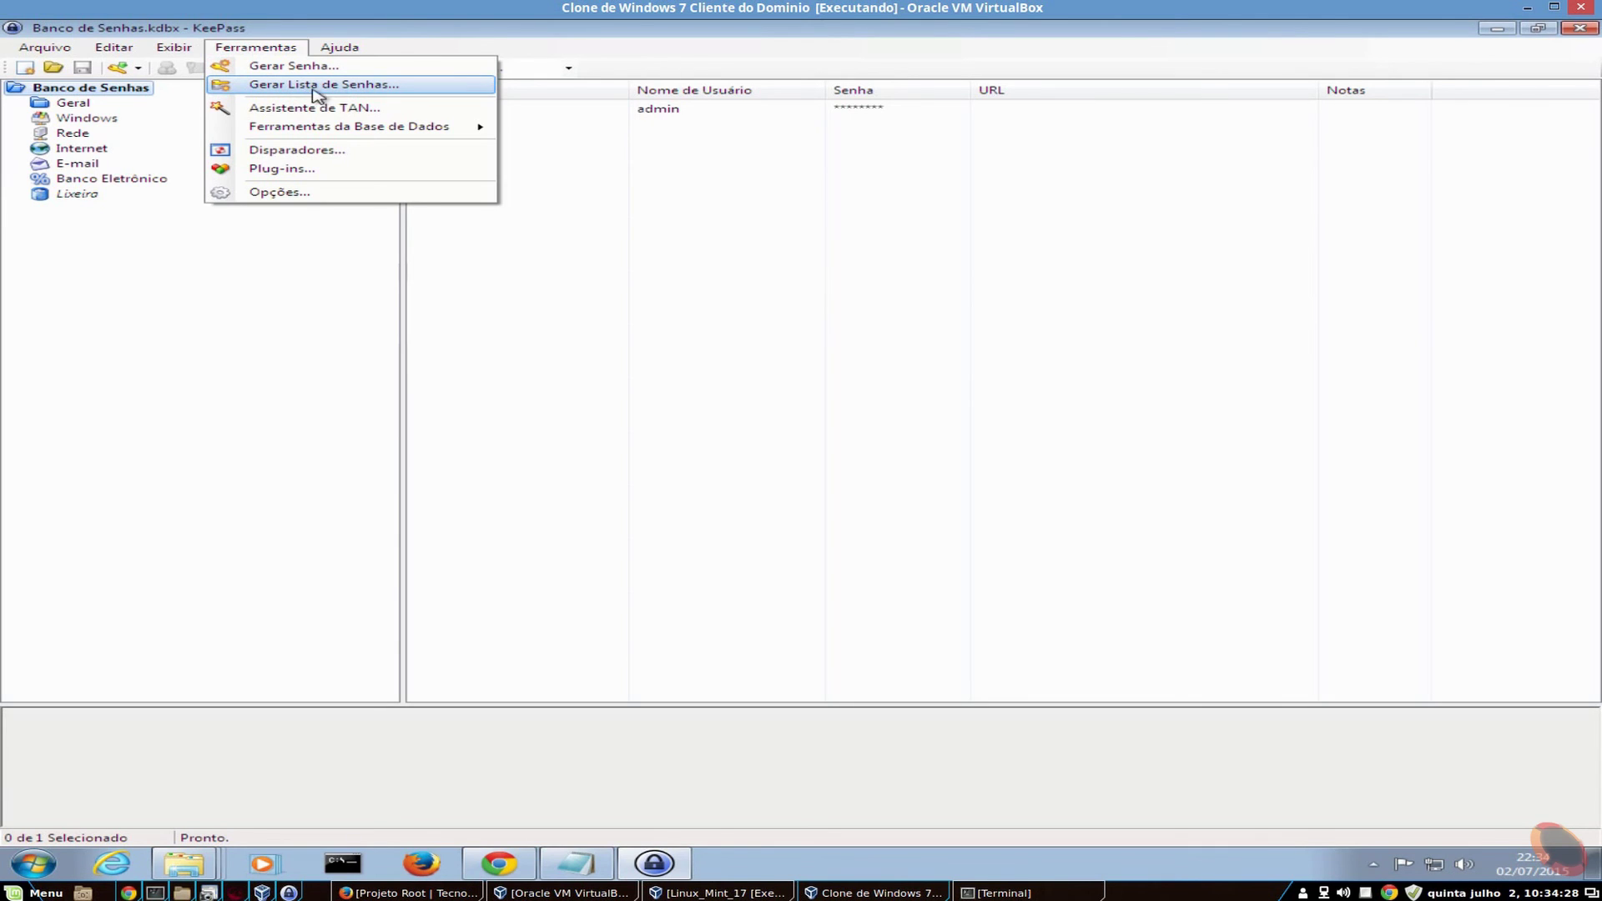
{"action": "left_click", "coordinate": [317, 86]}
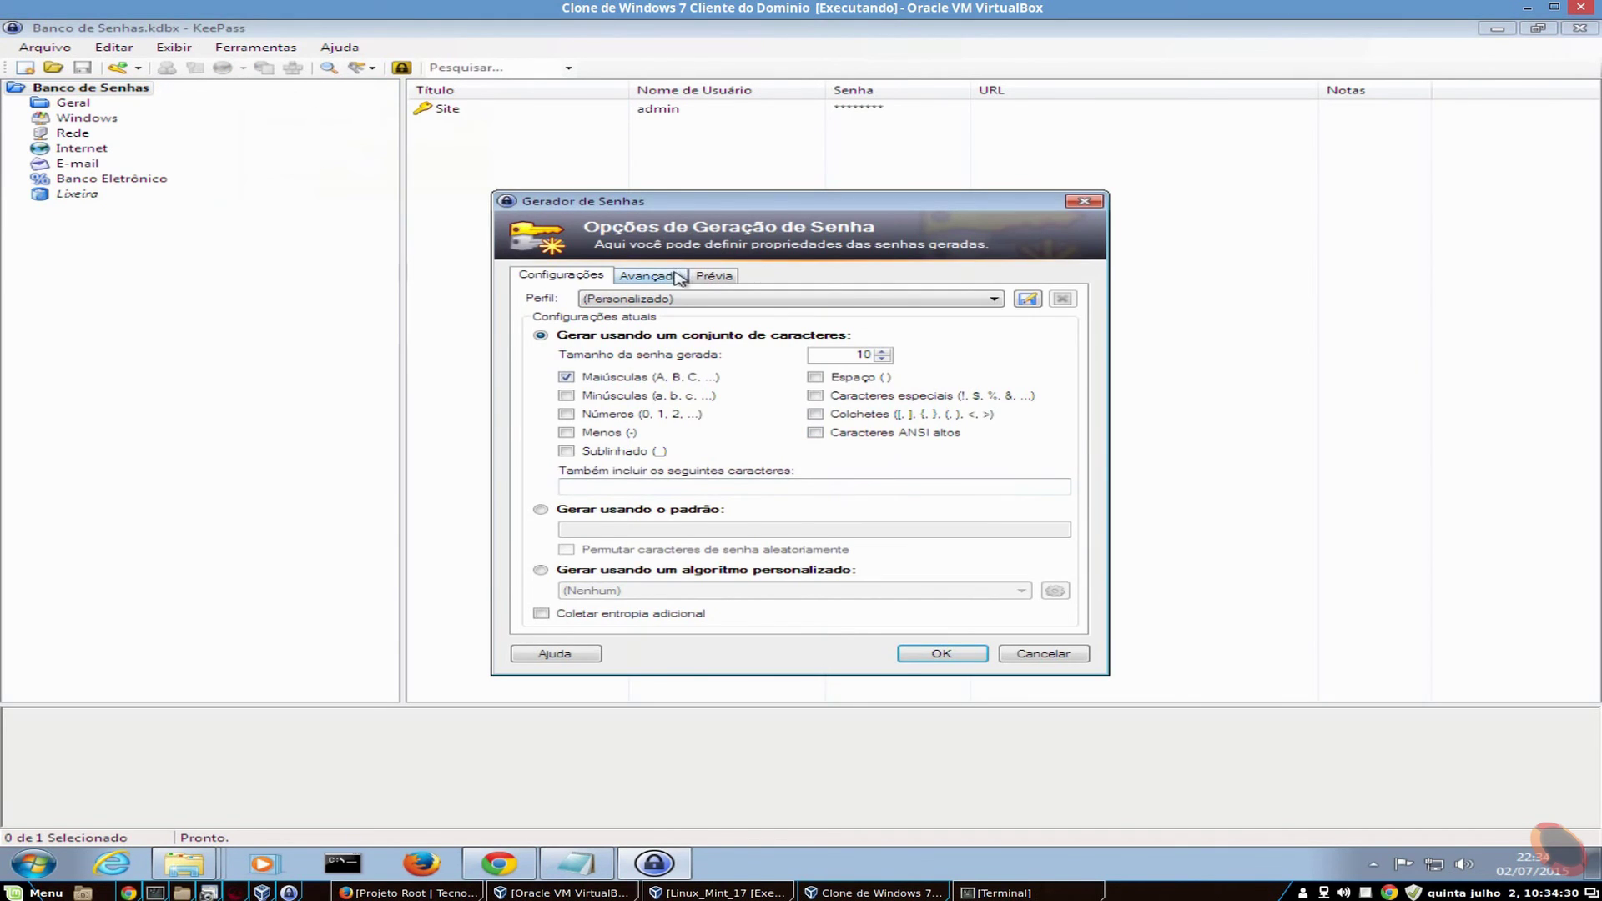
{"action": "left_click", "coordinate": [712, 278]}
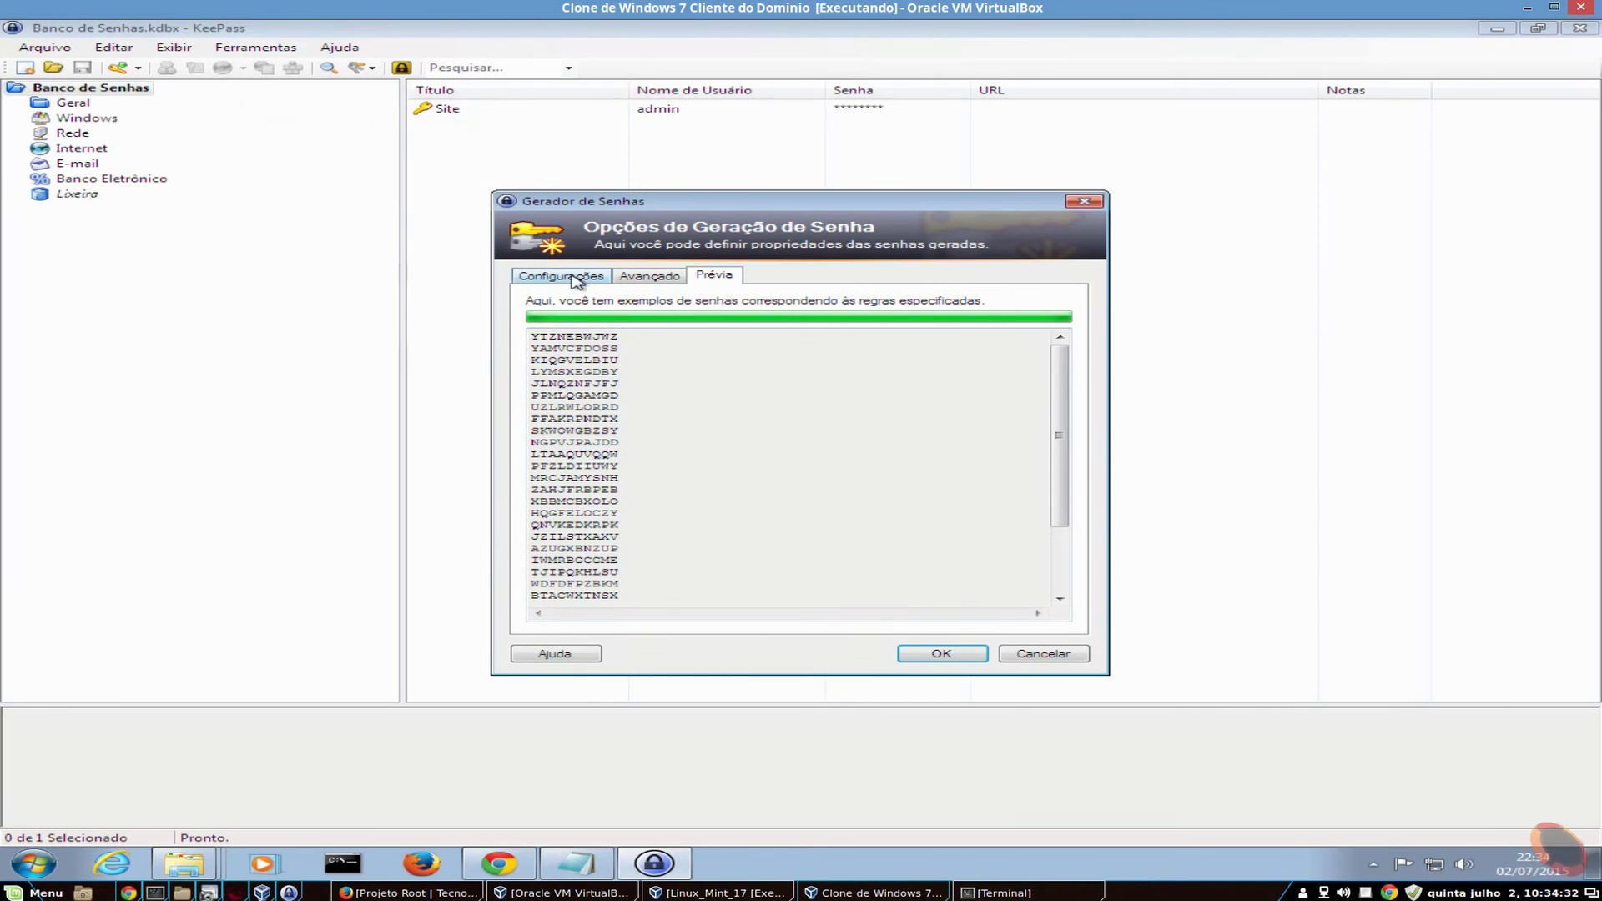
{"action": "left_click", "coordinate": [561, 275]}
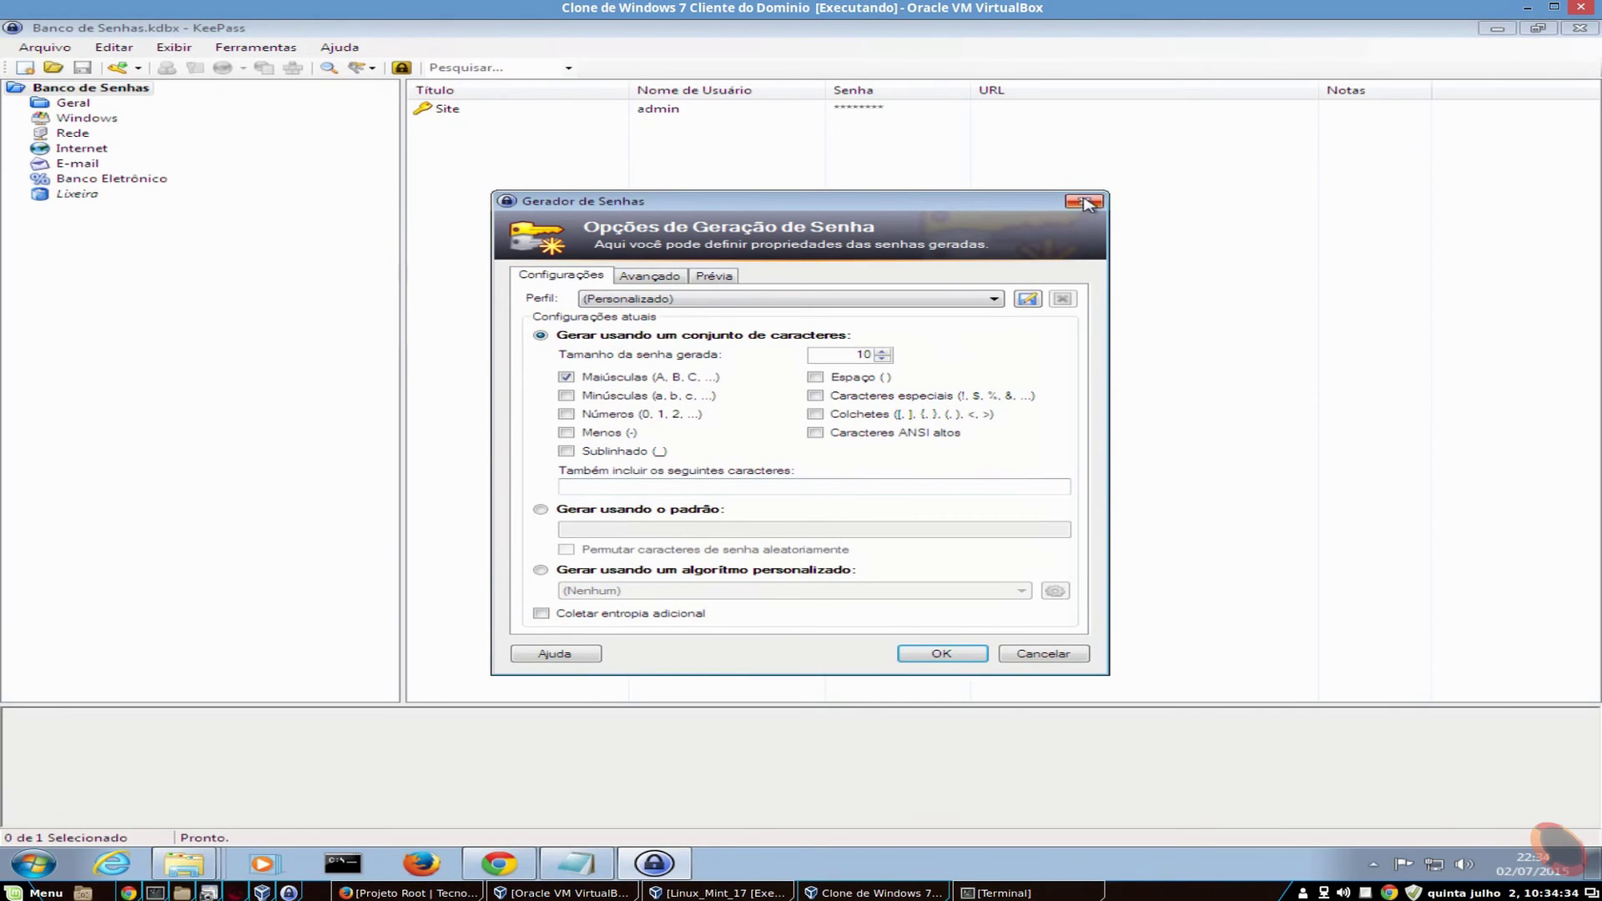
{"action": "left_click", "coordinate": [1084, 201]}
{"action": "left_click", "coordinate": [45, 47]}
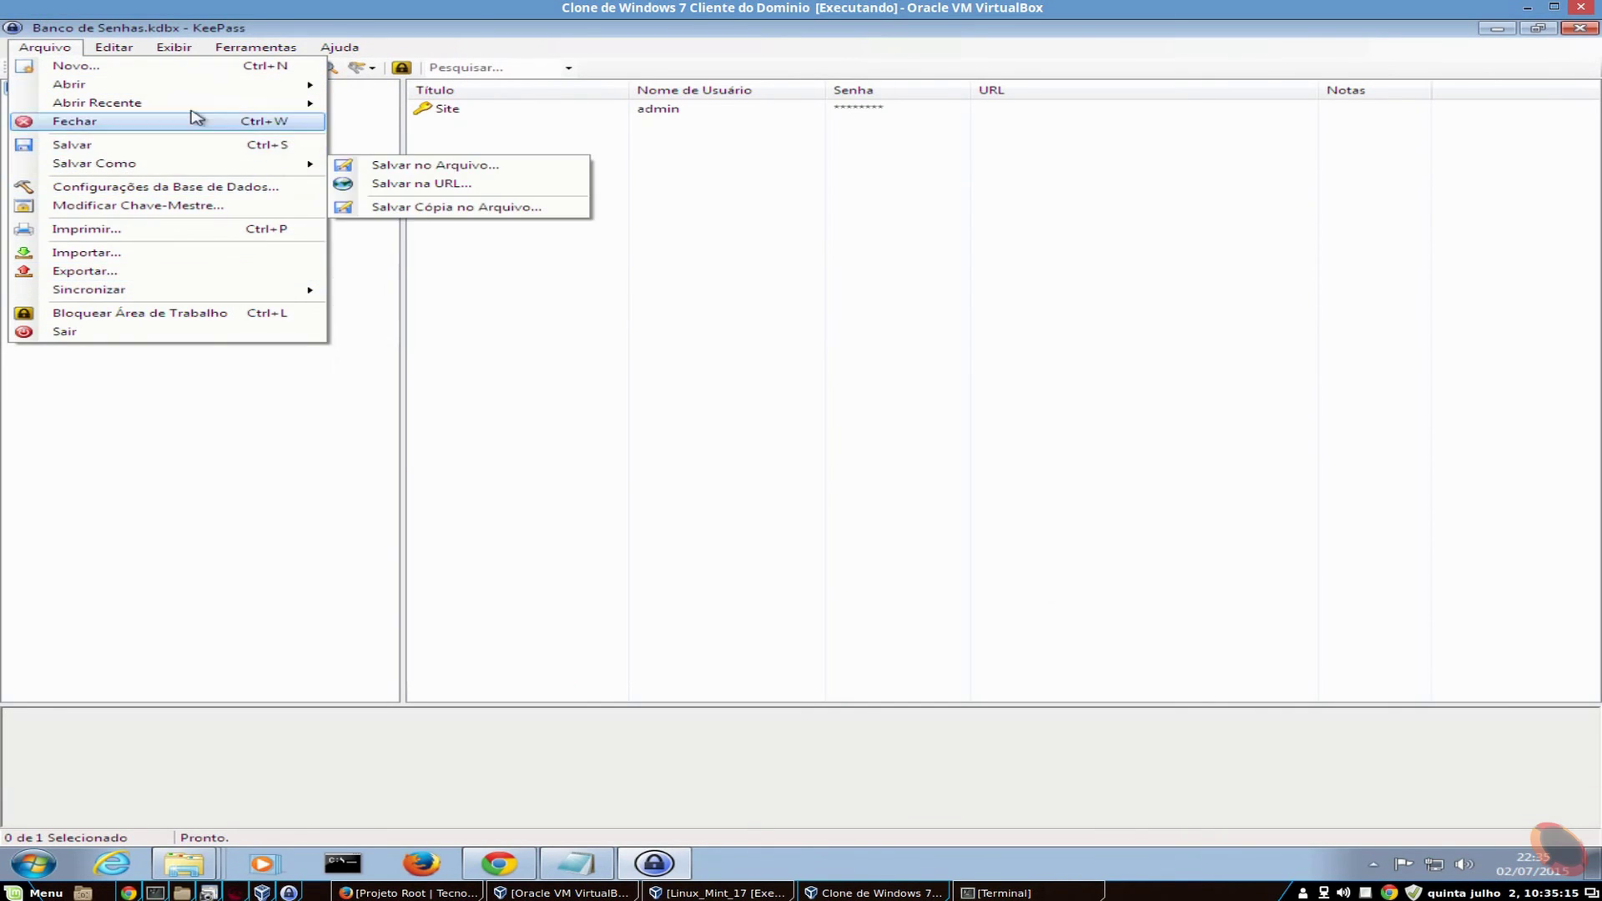
- Open the print preview of the database entries and check its layout options
{"action": "left_click", "coordinate": [174, 46]}
{"action": "mouse_move", "coordinate": [25, 46]}
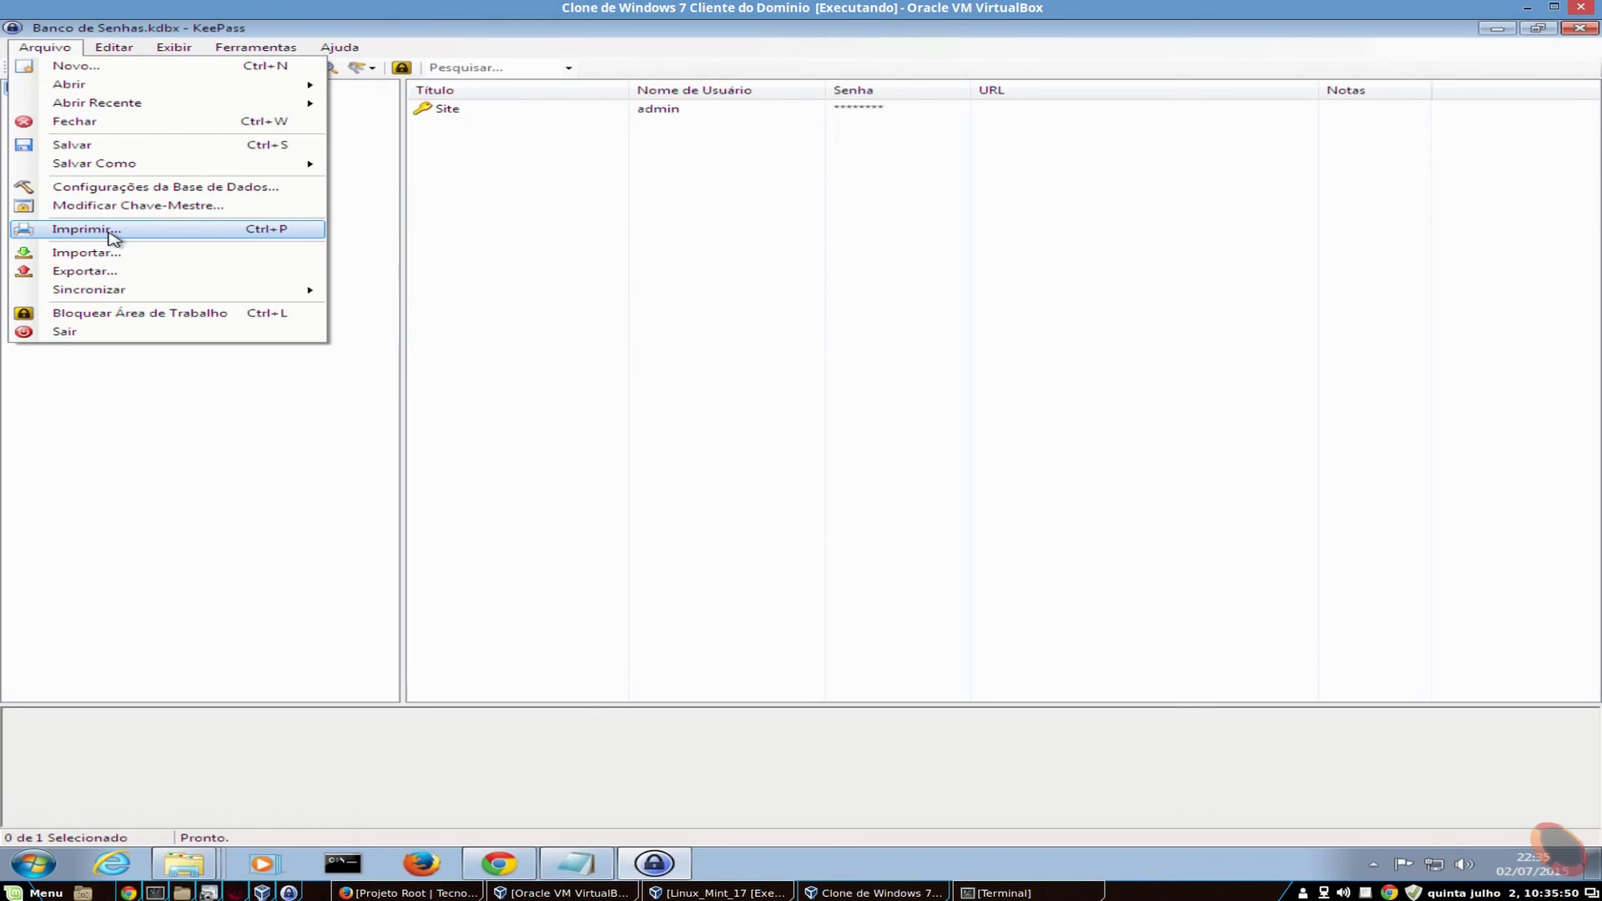
{"action": "left_click", "coordinate": [65, 235]}
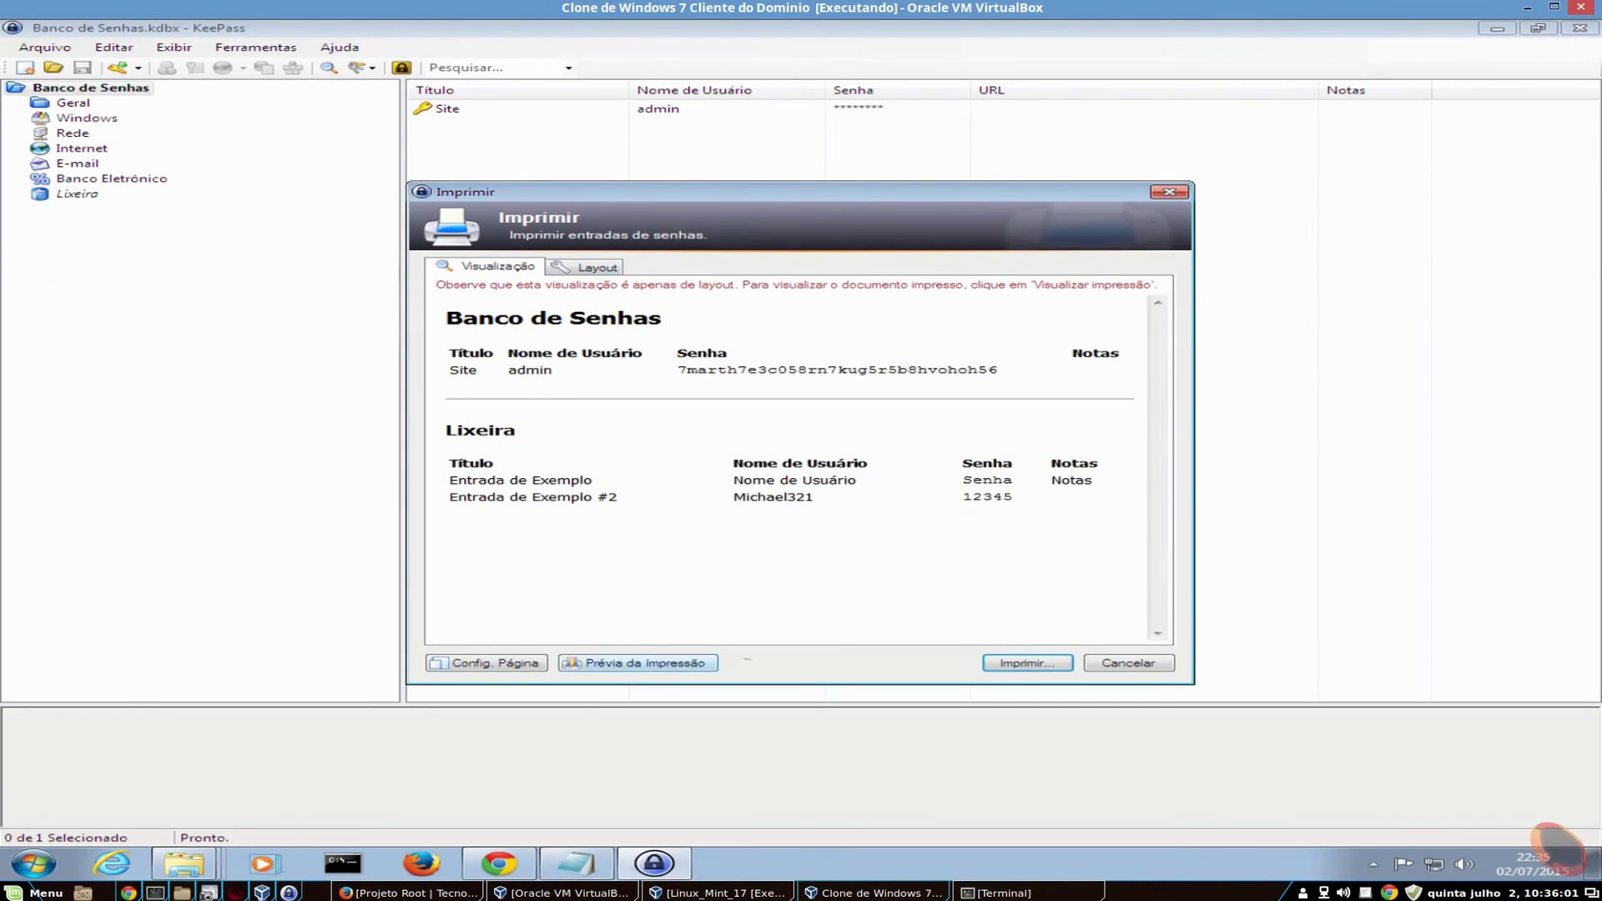
{"action": "left_click", "coordinate": [582, 273]}
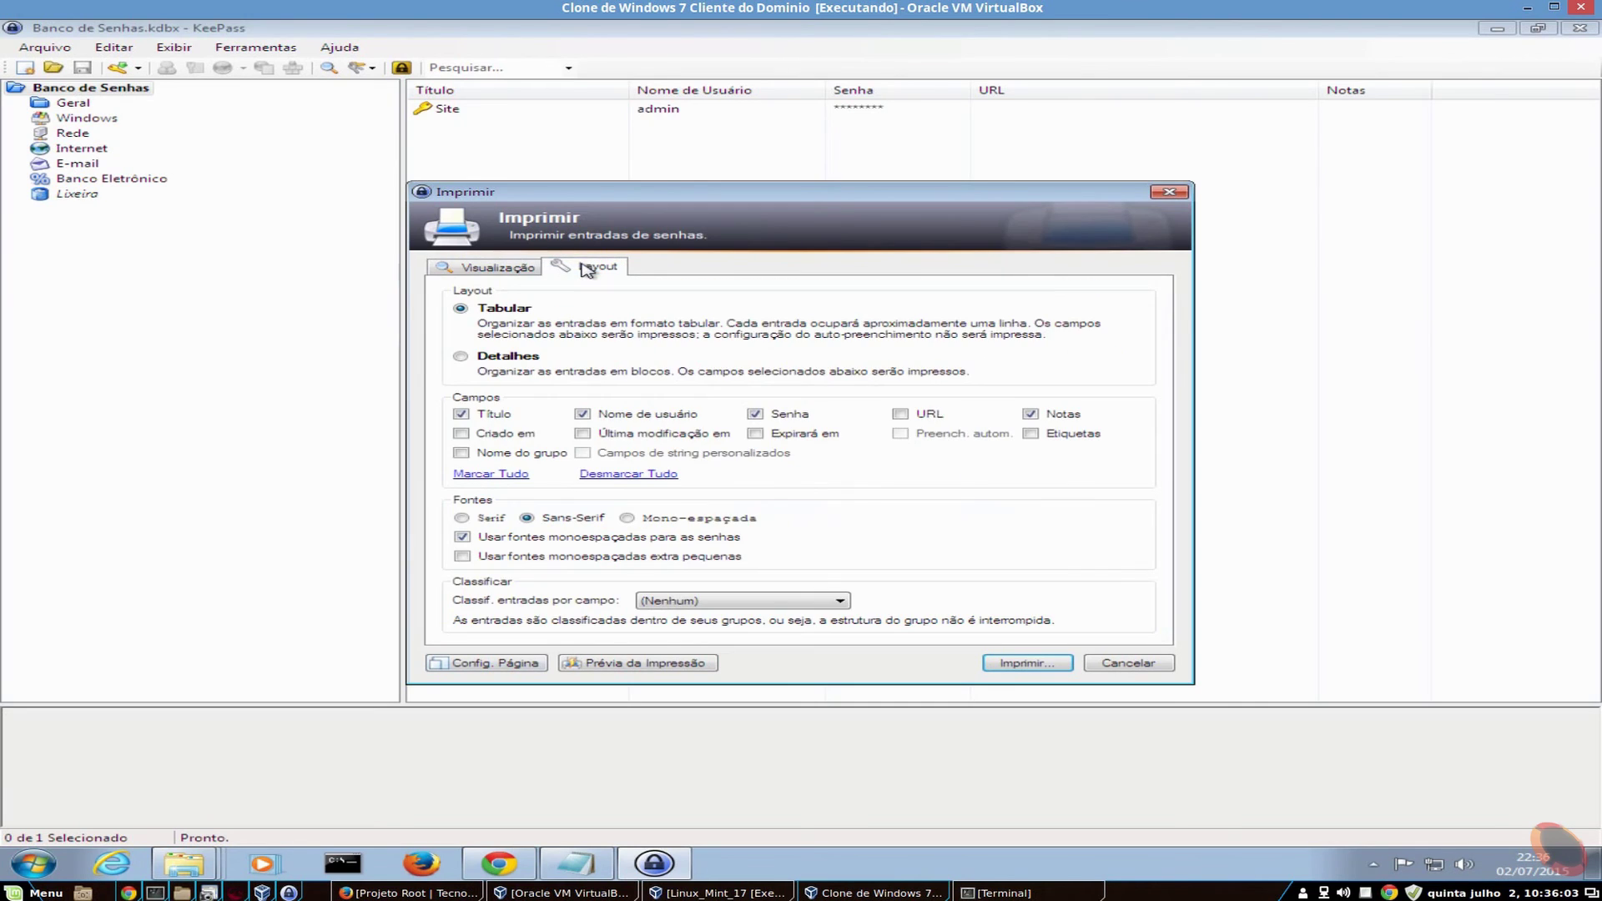
{"action": "left_click", "coordinate": [486, 269]}
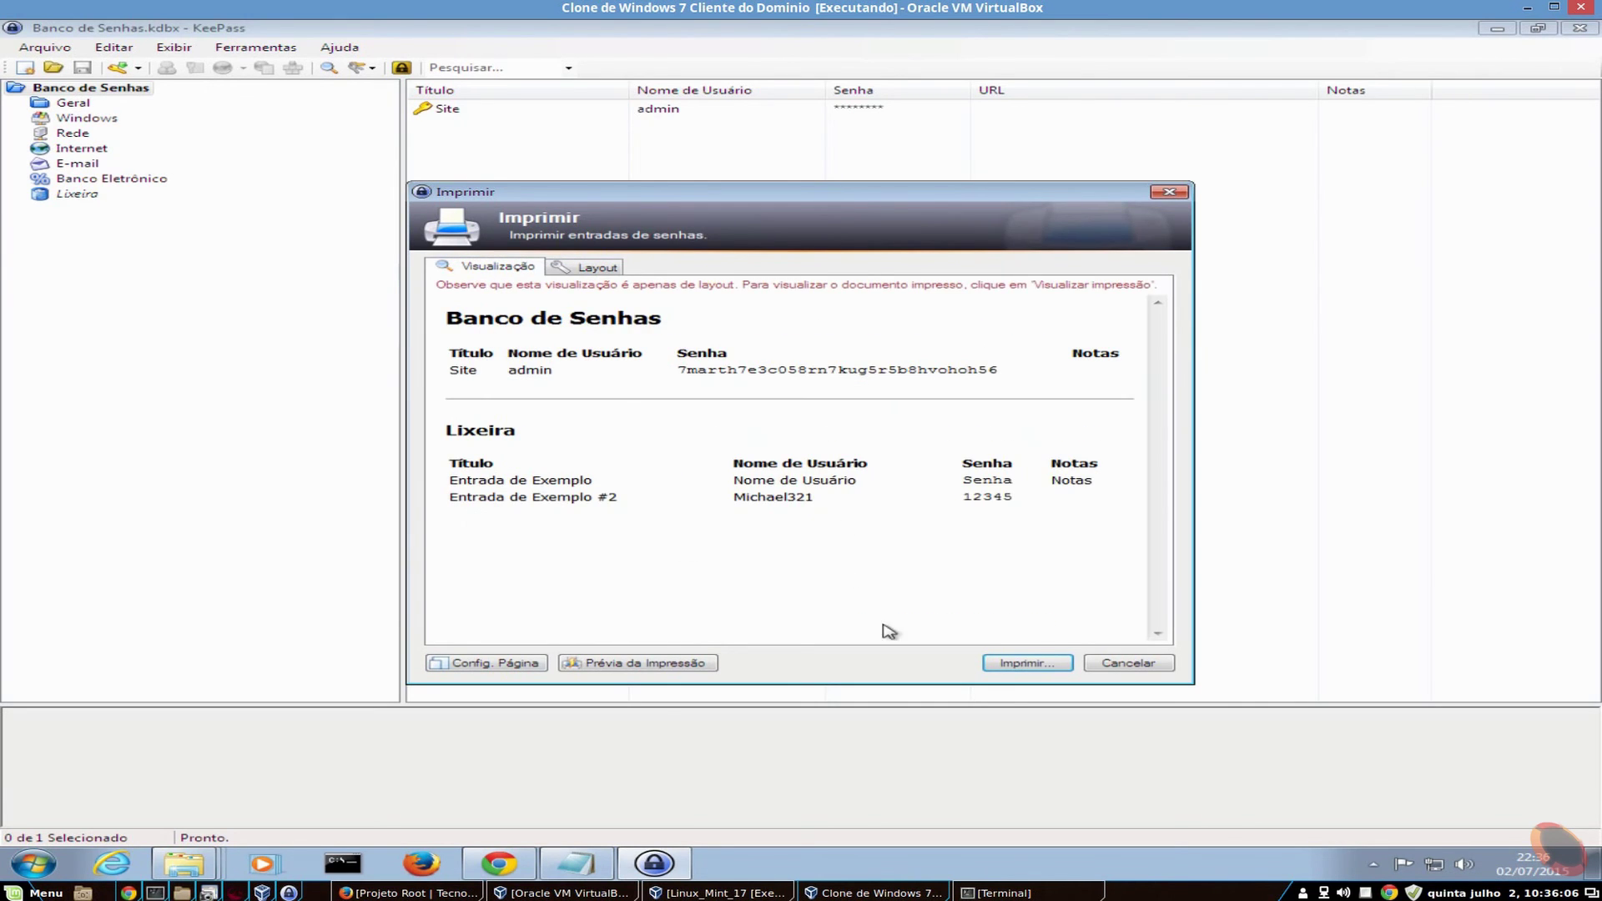
- Print the entries with Microsoft XPS Document Writer and save the file as 'teste'
{"action": "left_click", "coordinate": [1023, 661]}
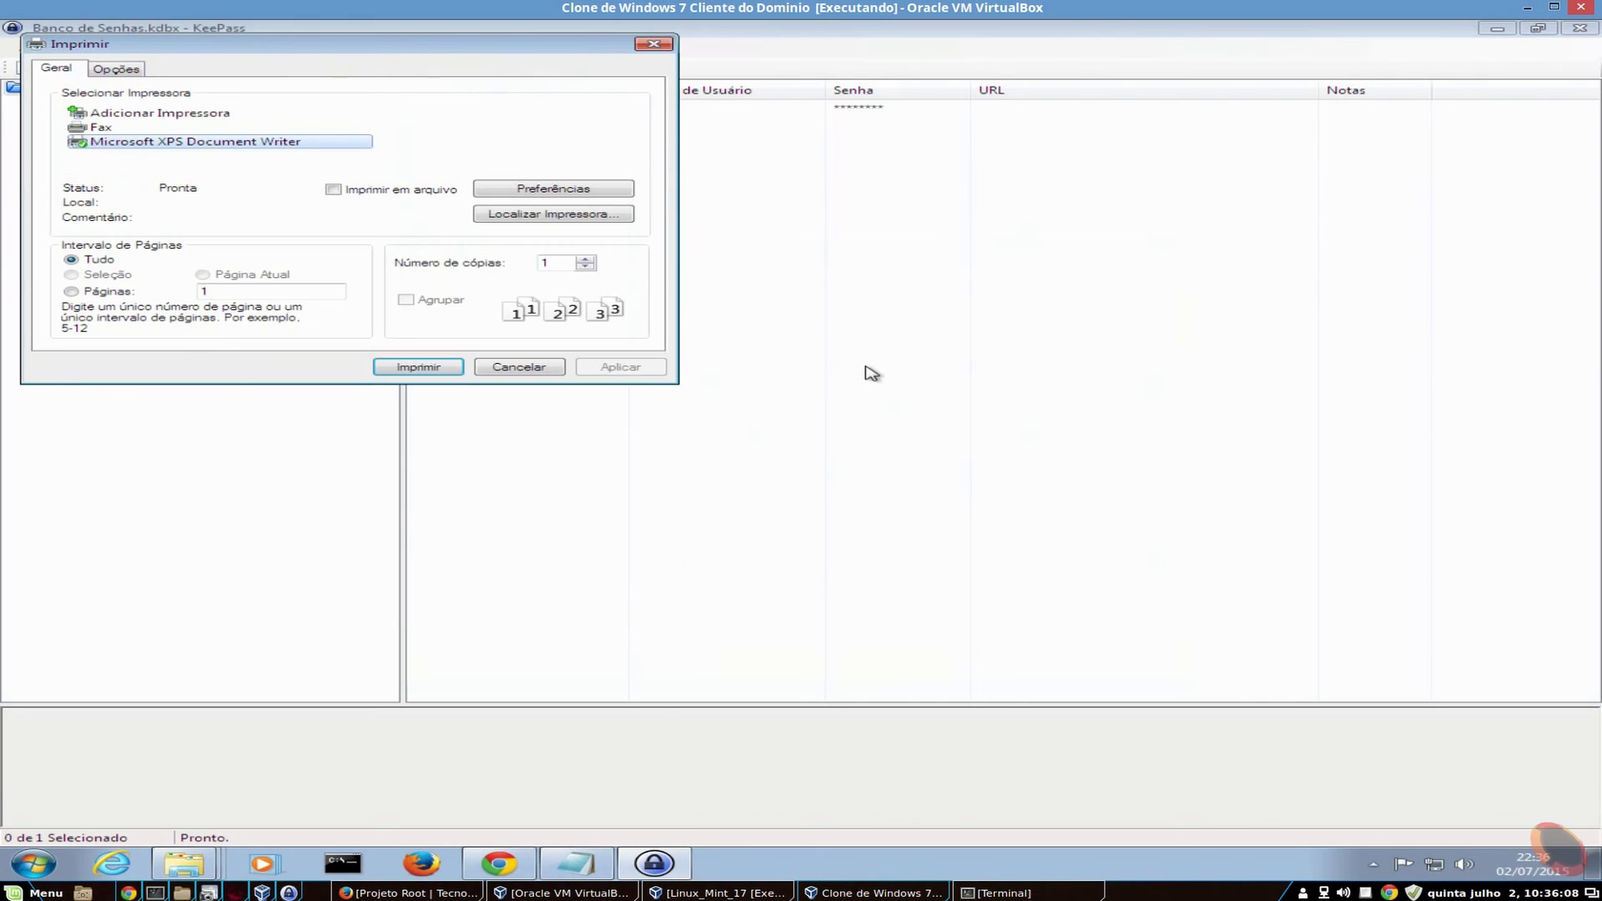
{"action": "left_click", "coordinate": [417, 367]}
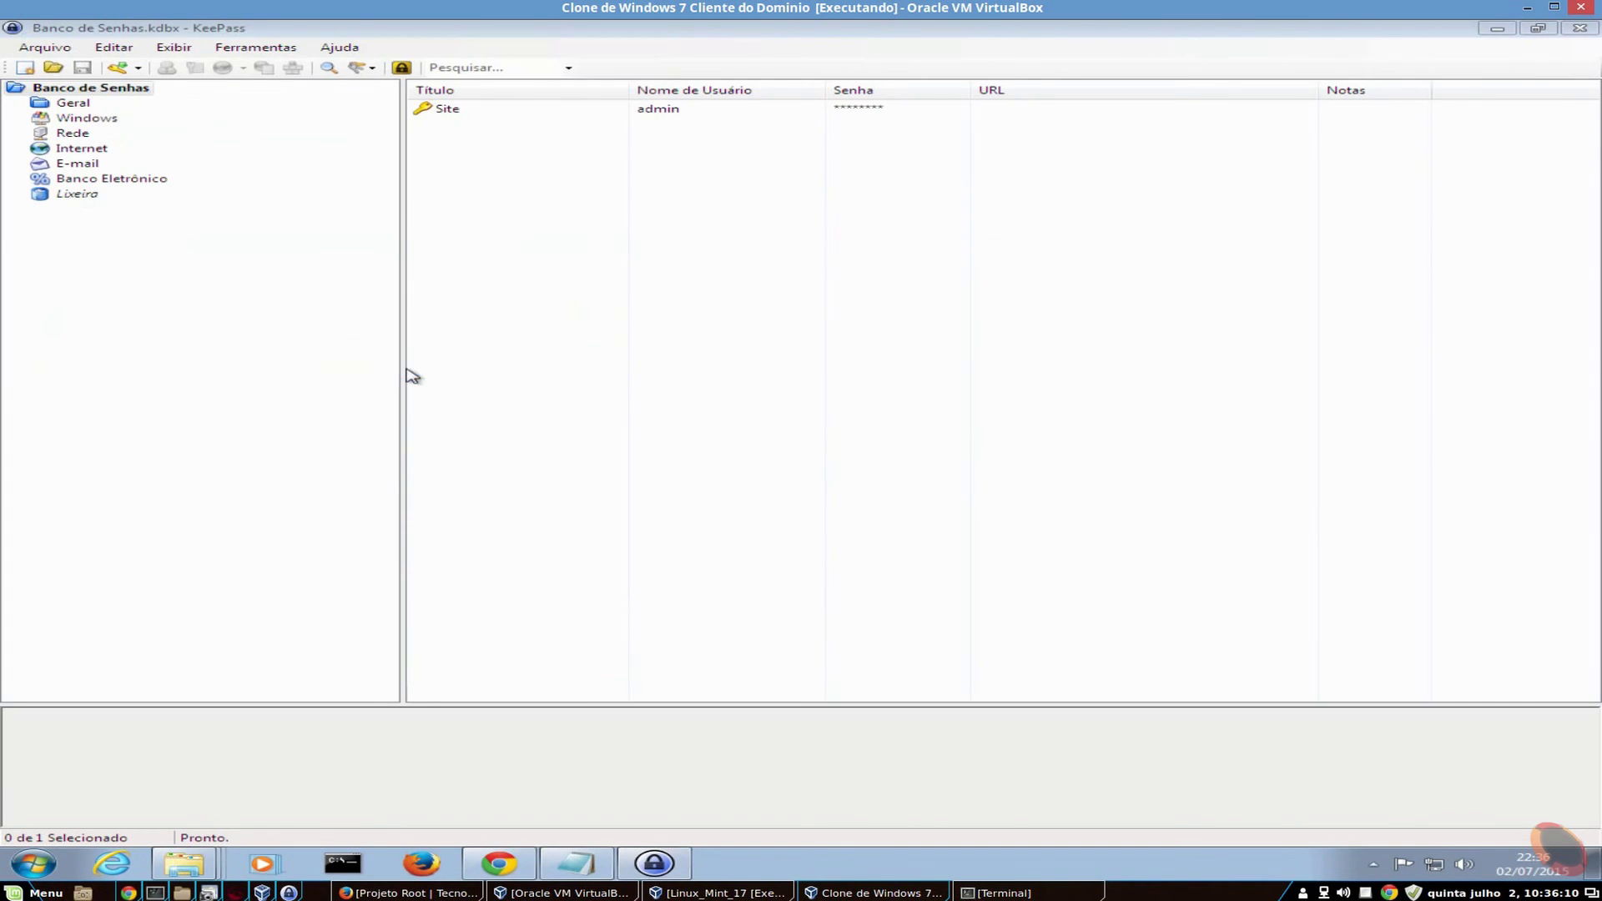
{"action": "left_click", "coordinate": [1123, 758]}
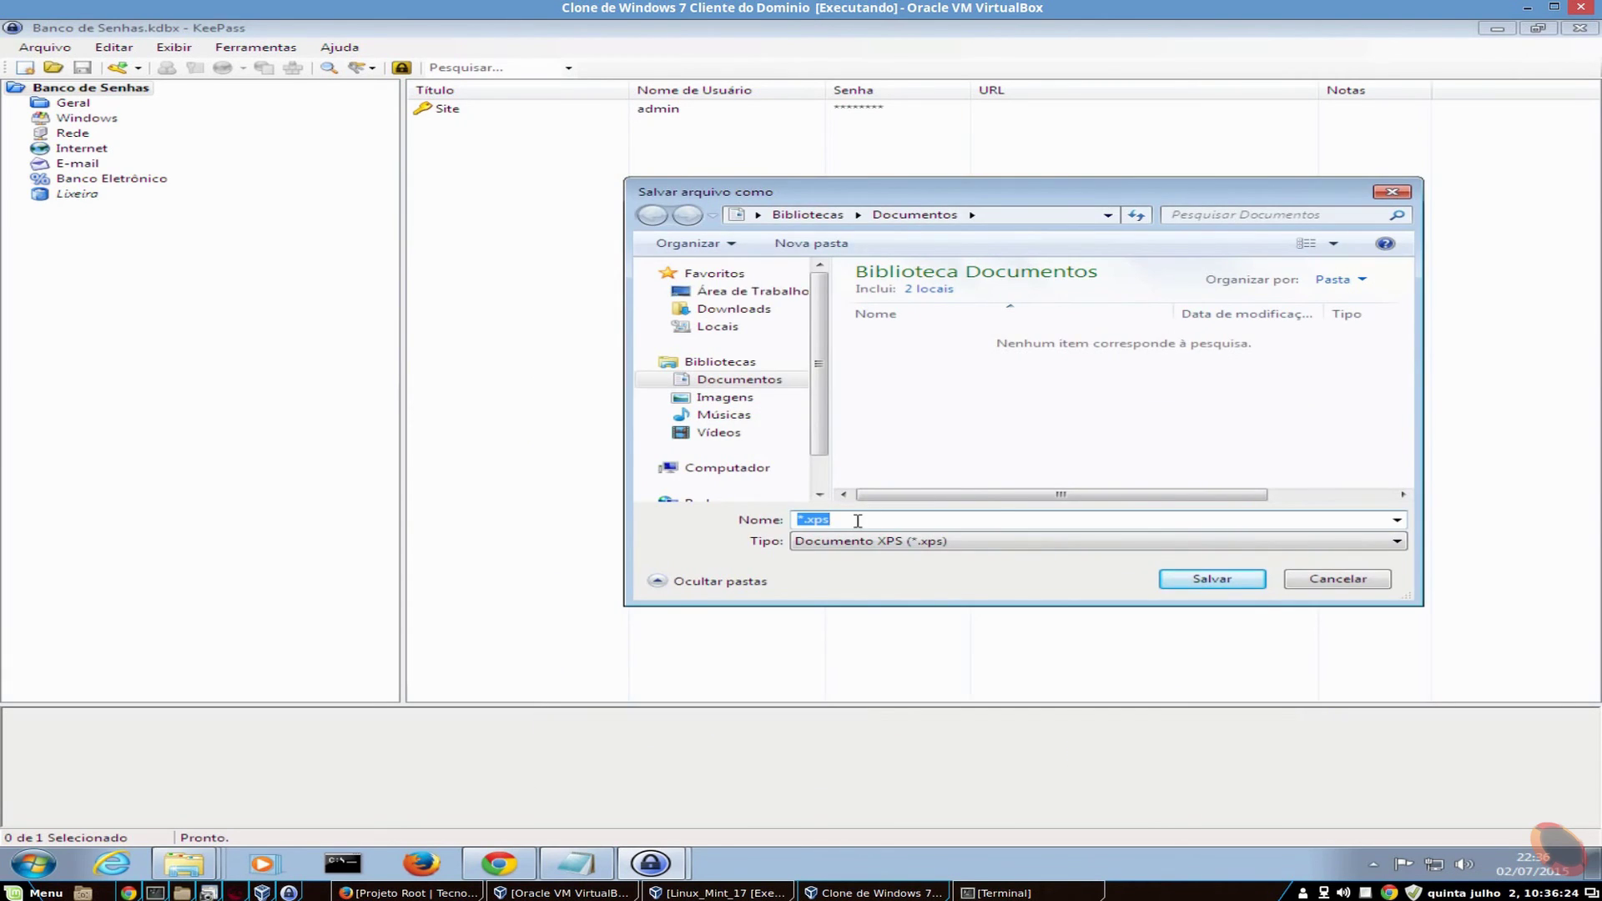
{"action": "type", "text": "teste"}
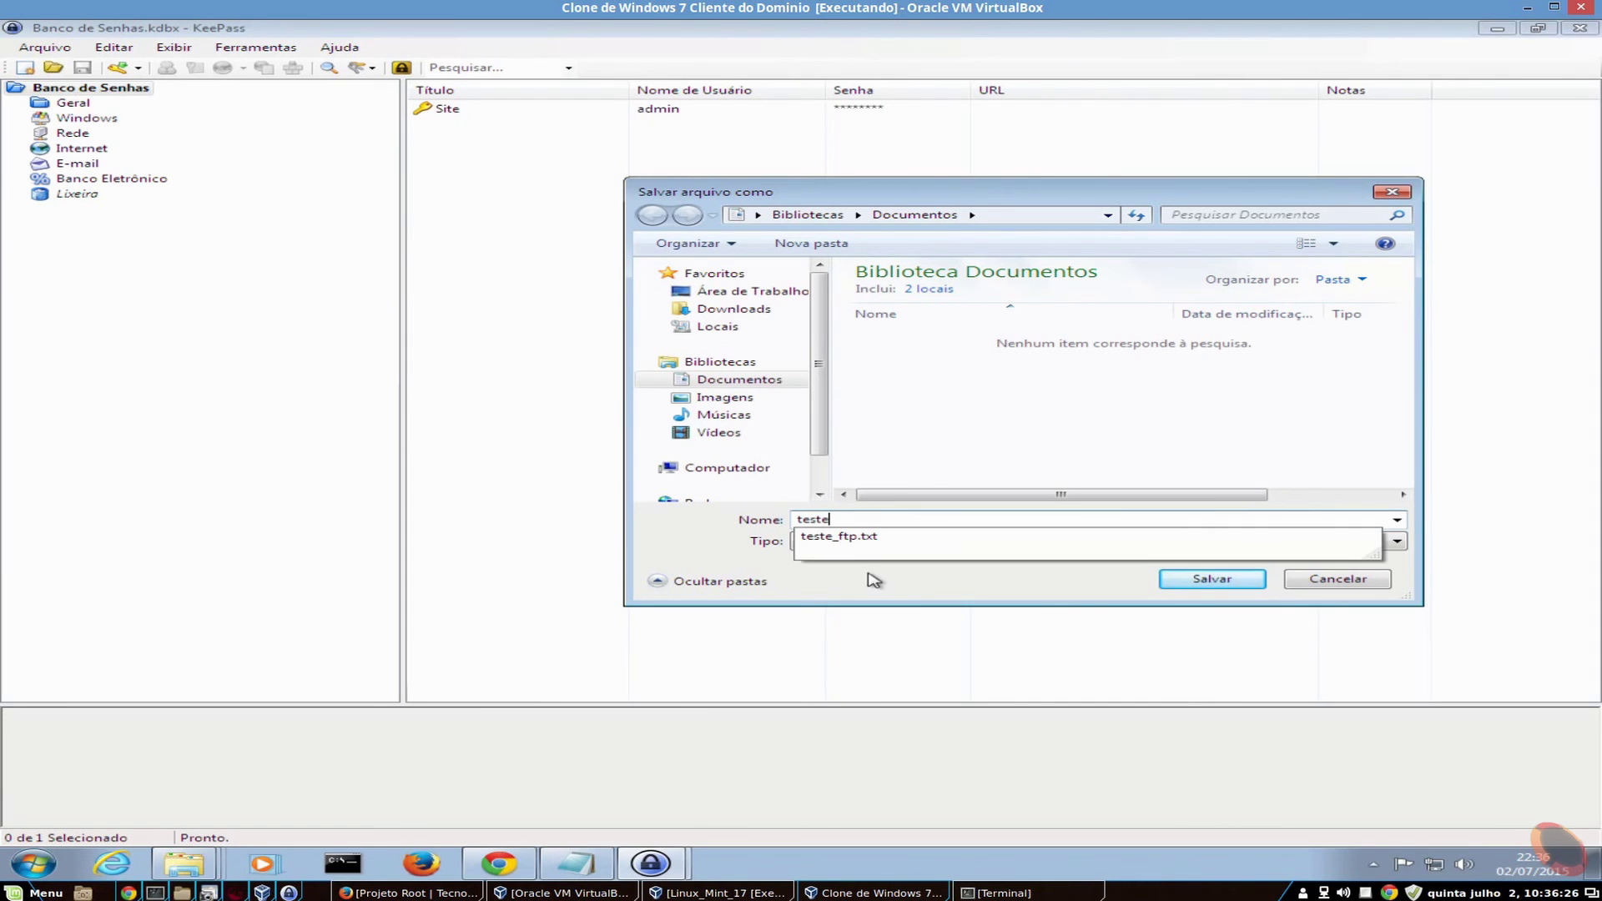
{"action": "left_click", "coordinate": [1252, 579]}
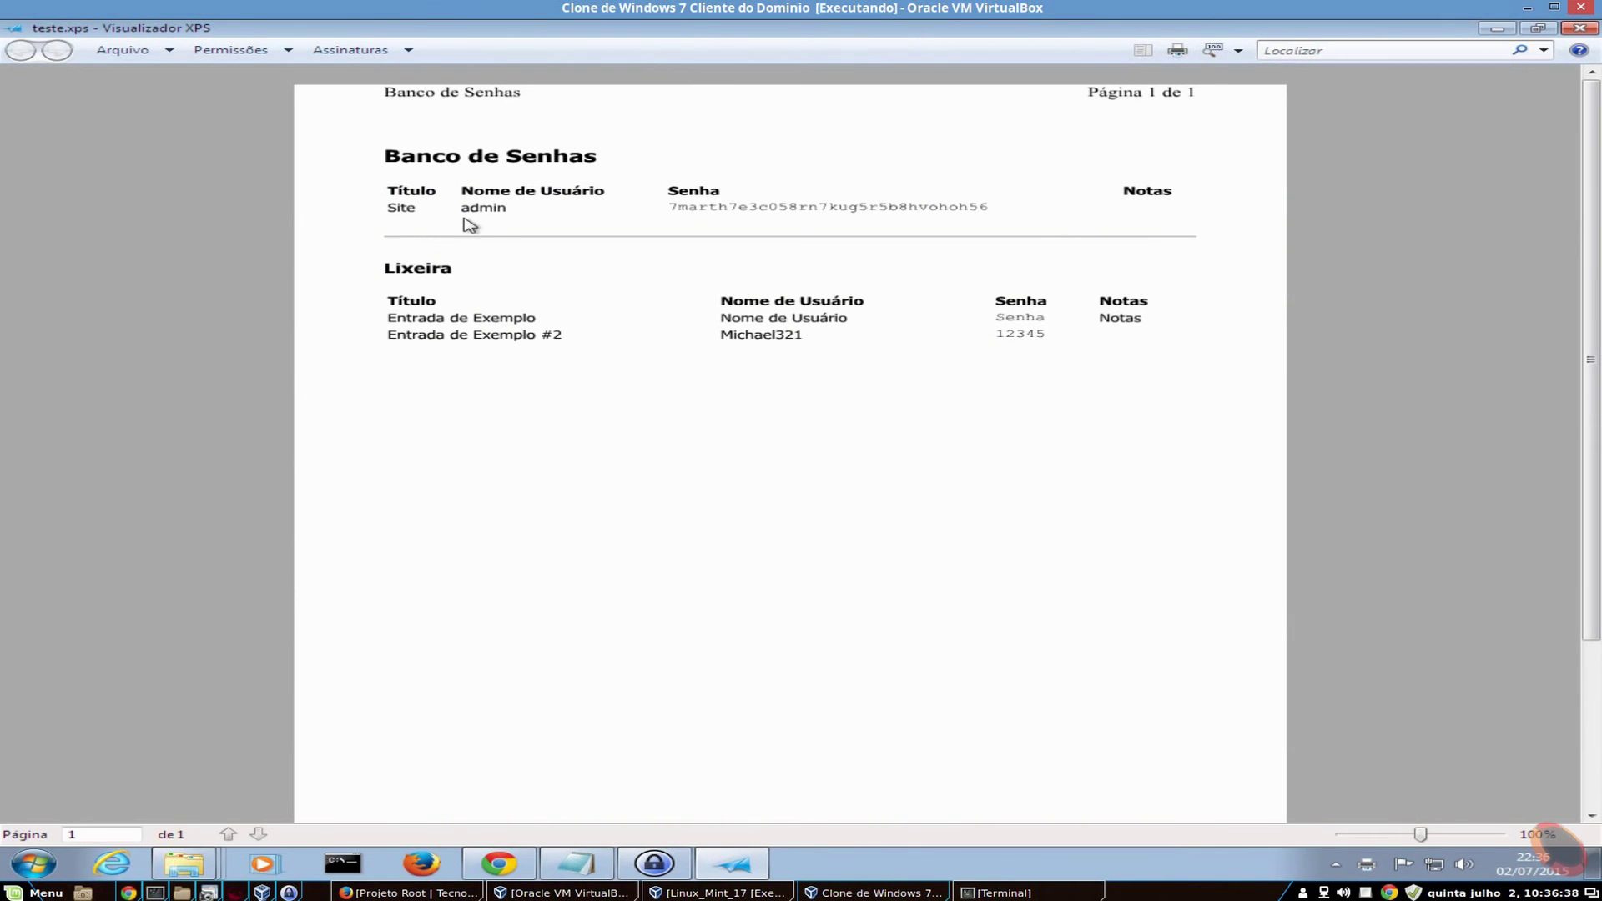
{"action": "left_click_drag", "start_coordinate": [468, 208], "coordinate": [508, 207]}
{"action": "left_click", "coordinate": [711, 207]}
{"action": "left_click_drag", "start_coordinate": [669, 208], "coordinate": [998, 208]}
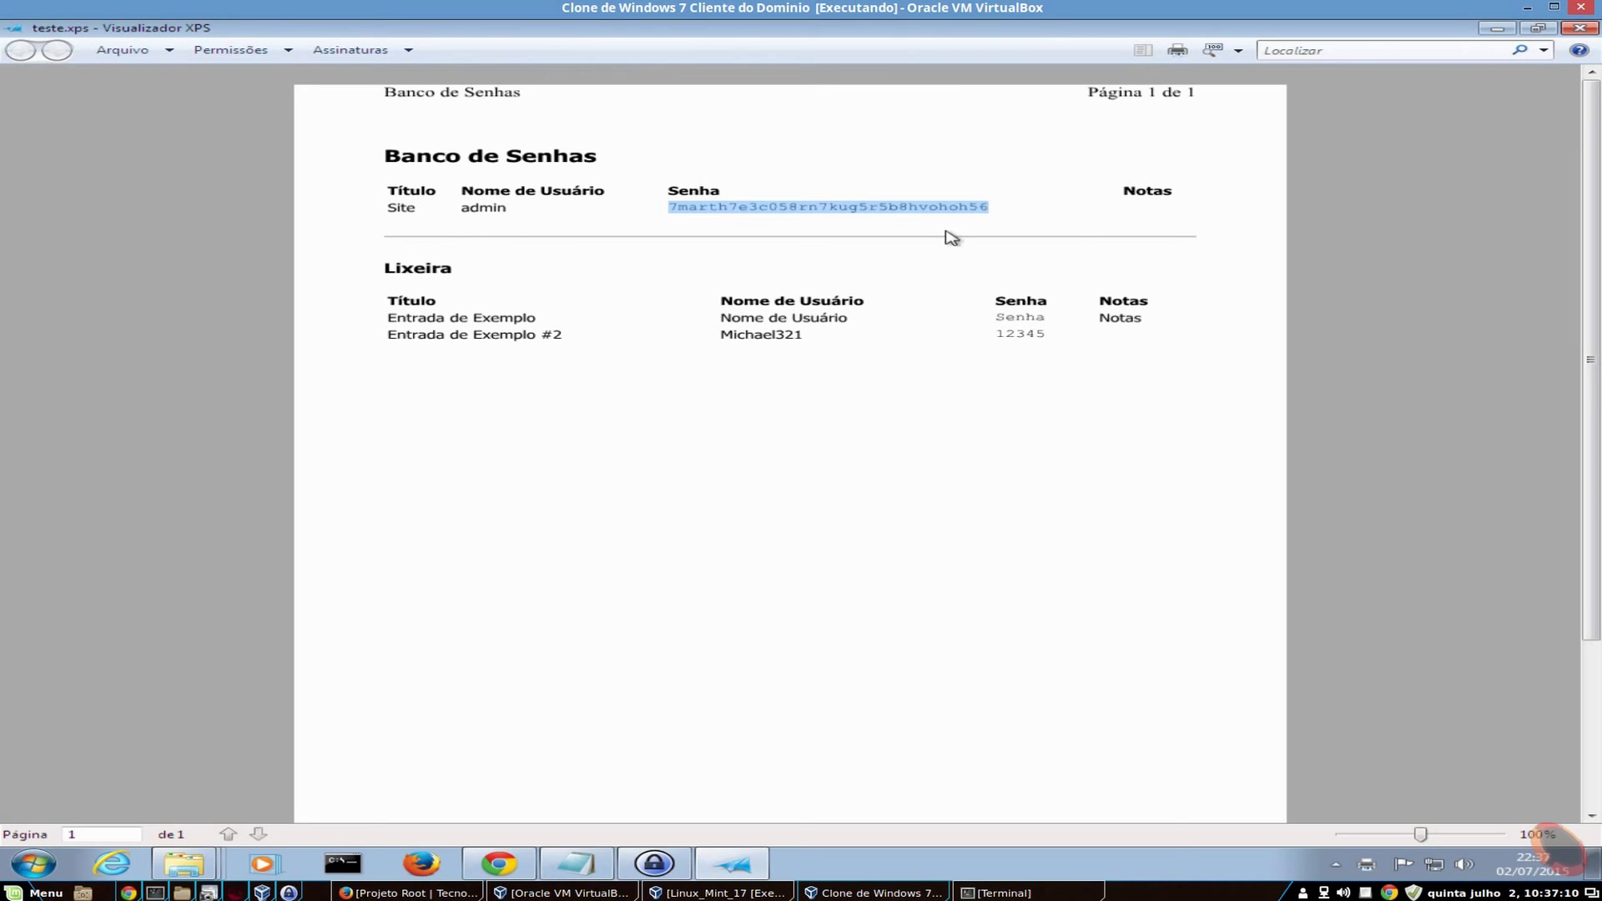
{"action": "left_click", "coordinate": [719, 227]}
{"action": "left_click_drag", "start_coordinate": [668, 211], "coordinate": [1026, 212]}
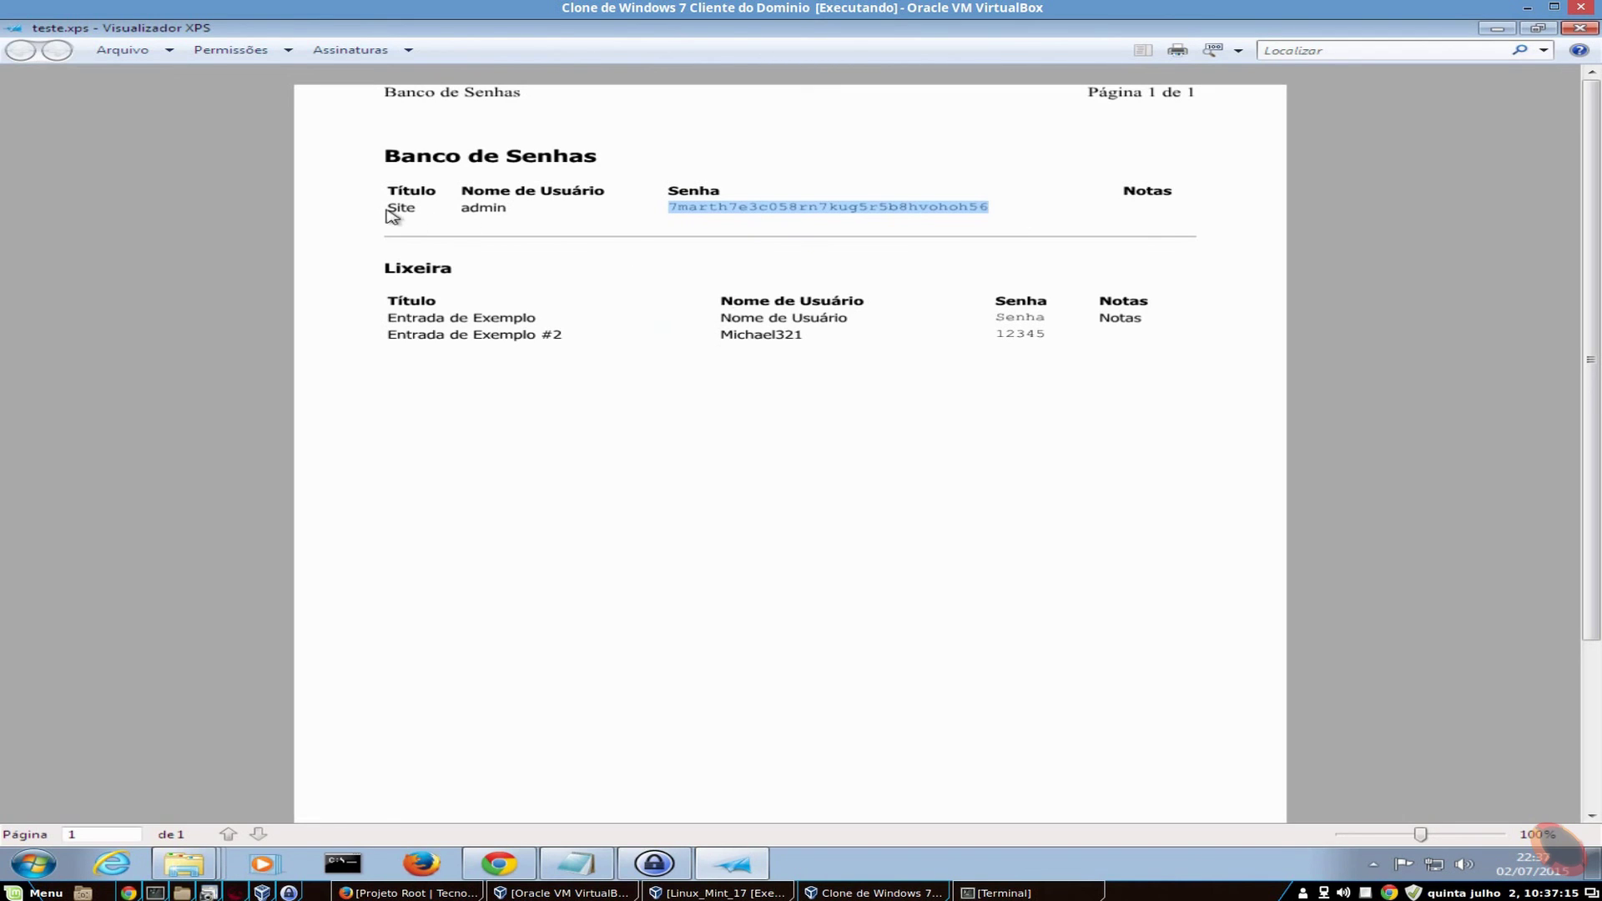
{"action": "left_click_drag", "start_coordinate": [394, 211], "coordinate": [1051, 247]}
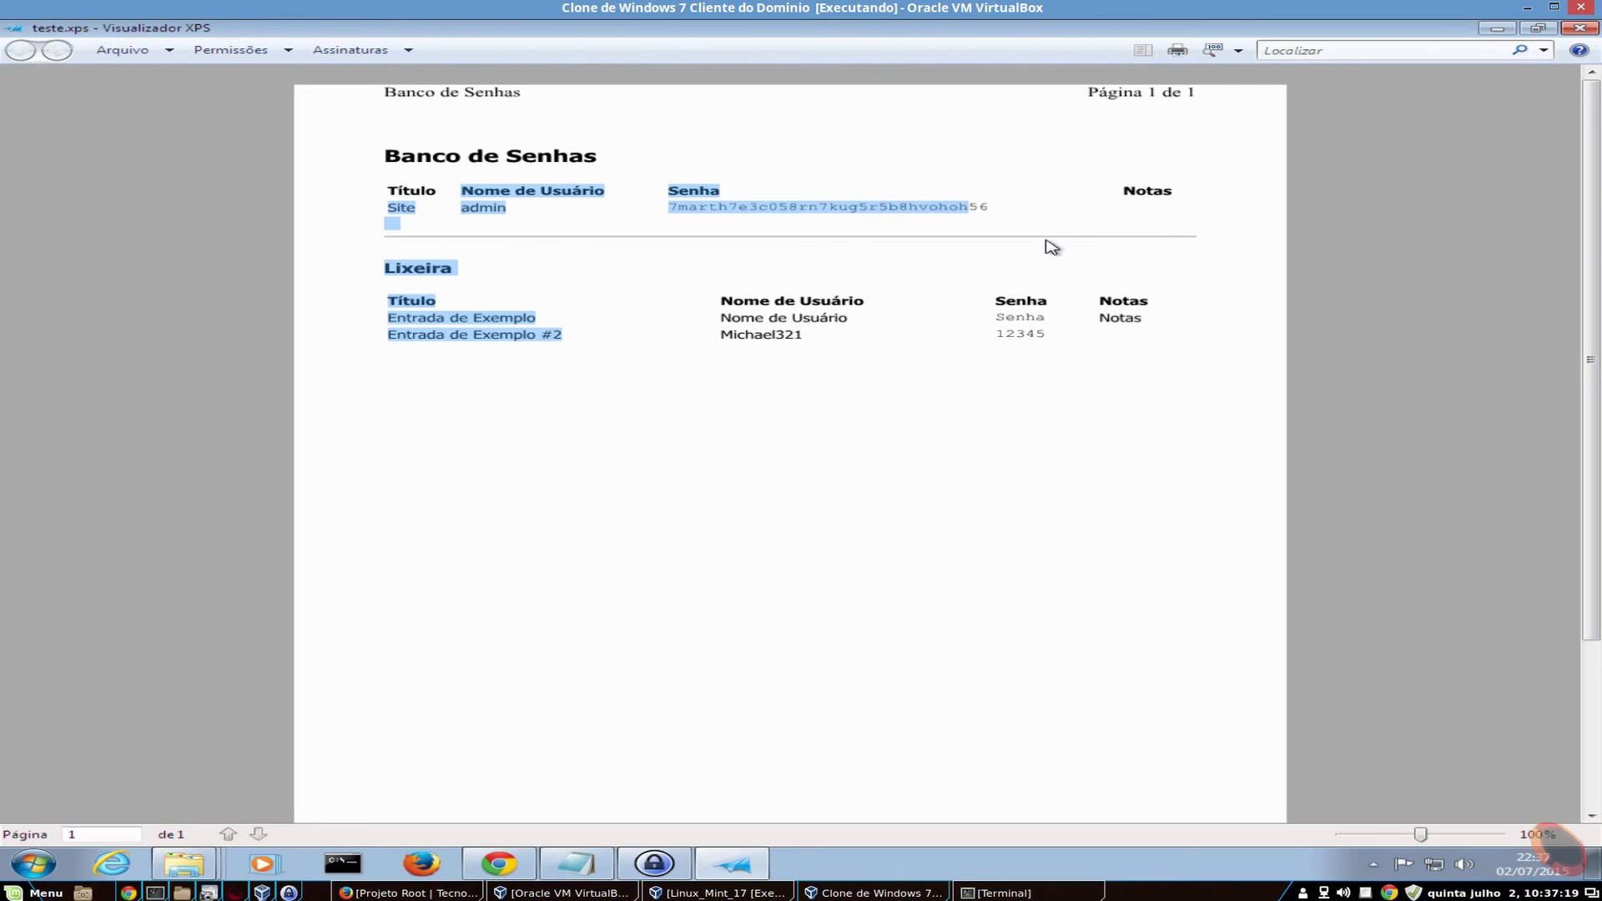
{"action": "left_click", "coordinate": [997, 229]}
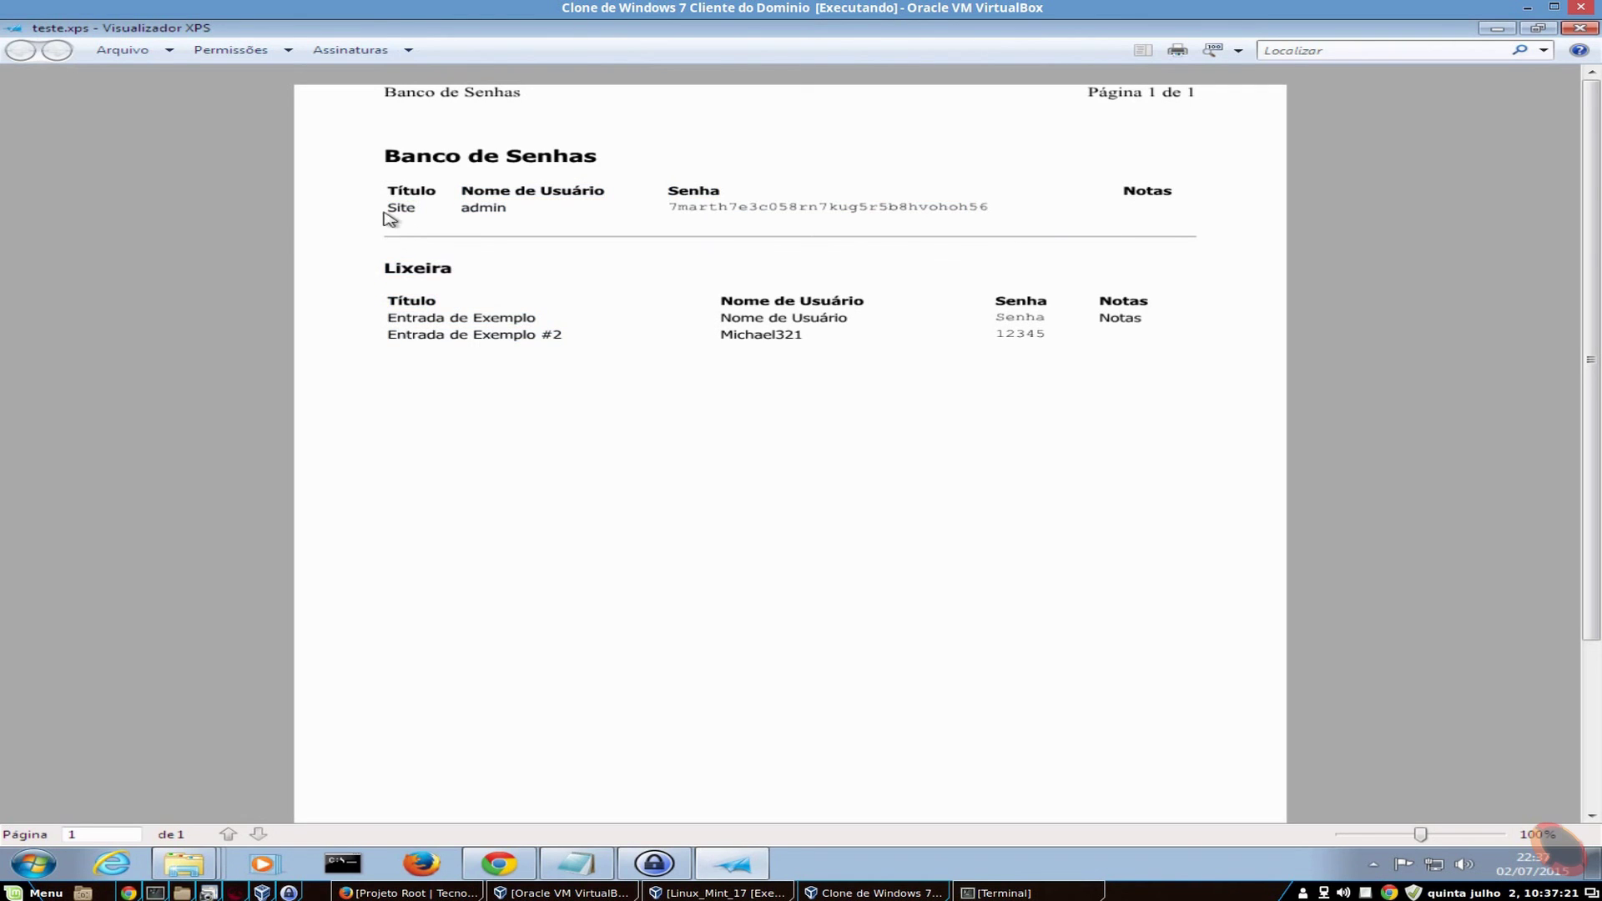
{"action": "left_click_drag", "start_coordinate": [384, 212], "coordinate": [1361, 90]}
- Close XPS Viewer, the Documentos folder and Notepad, and restore KeePass from the taskbar
{"action": "left_click", "coordinate": [1577, 29]}
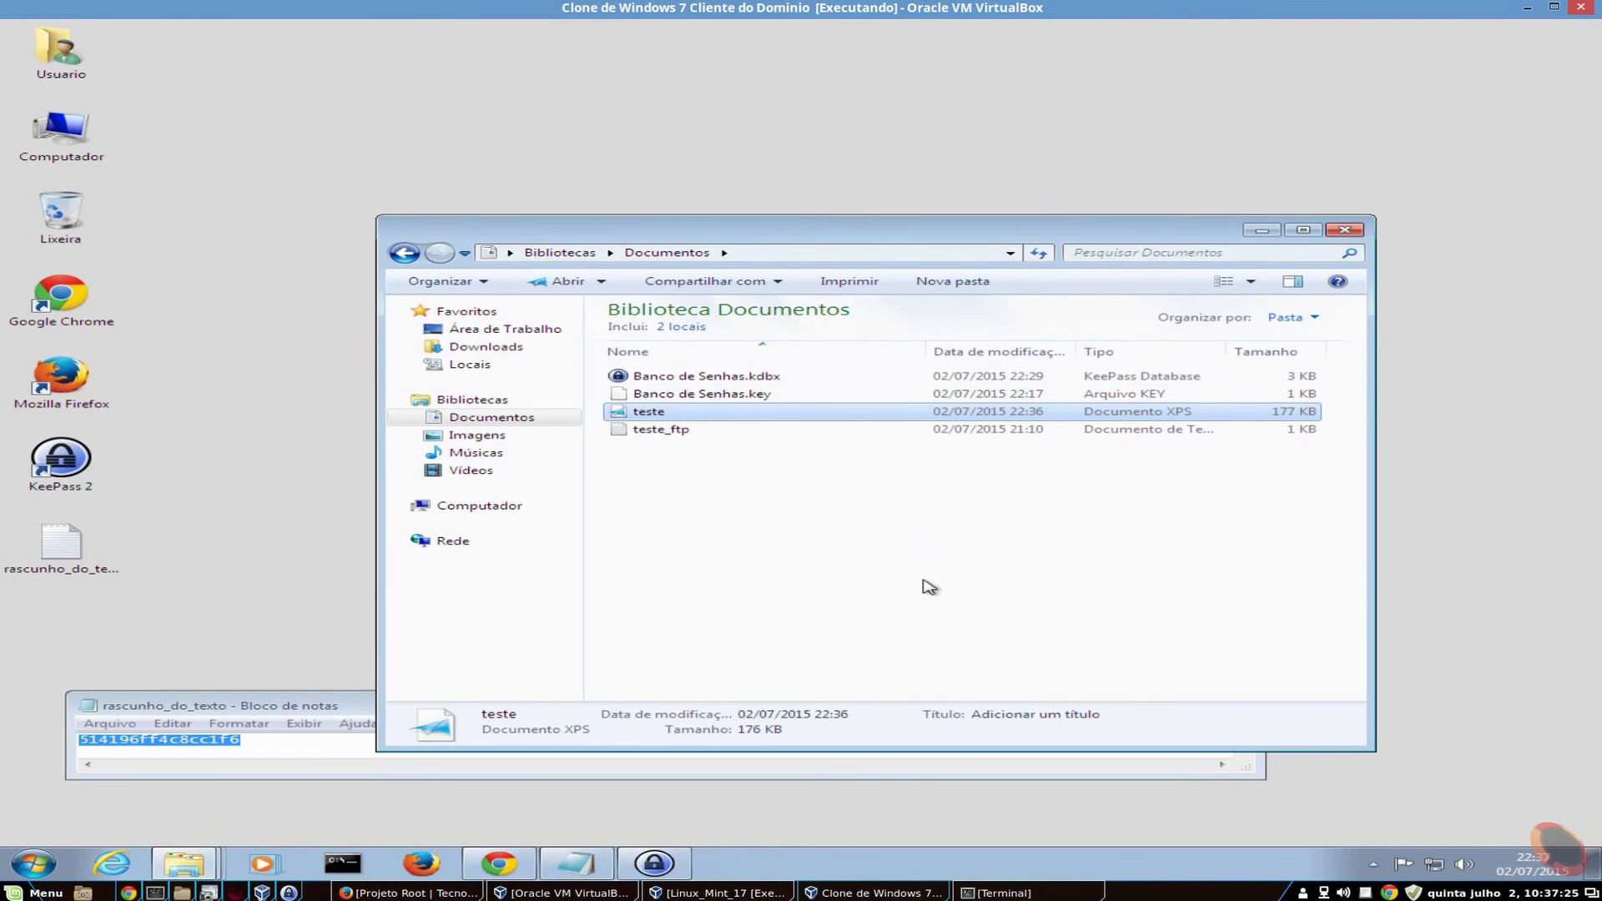
{"action": "left_click", "coordinate": [1352, 233]}
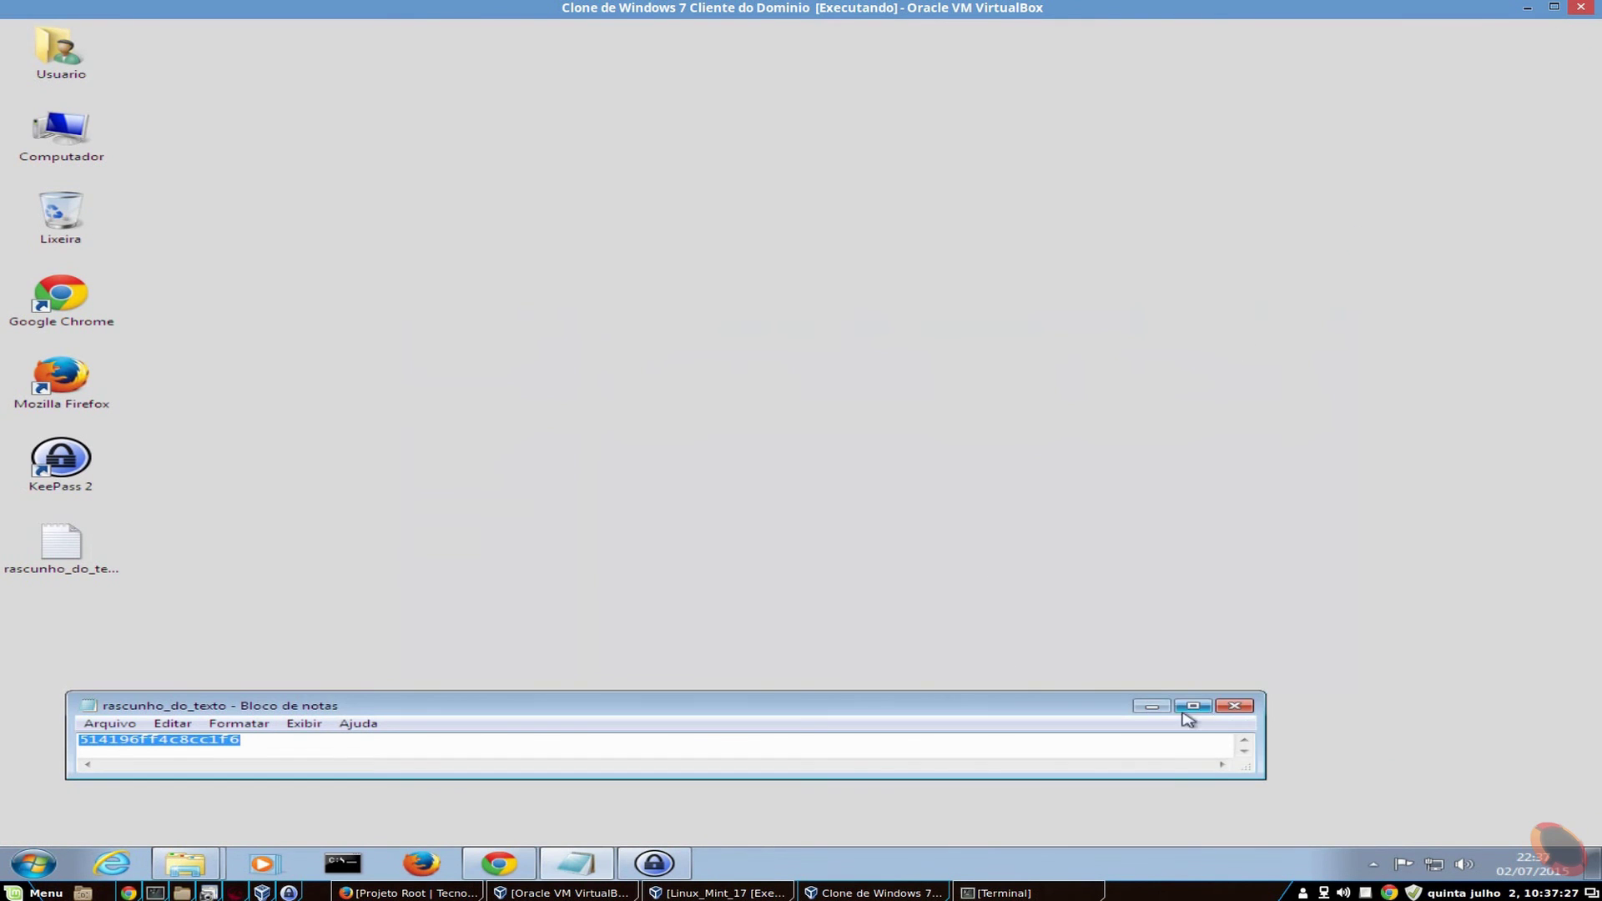
{"action": "left_click", "coordinate": [1232, 709]}
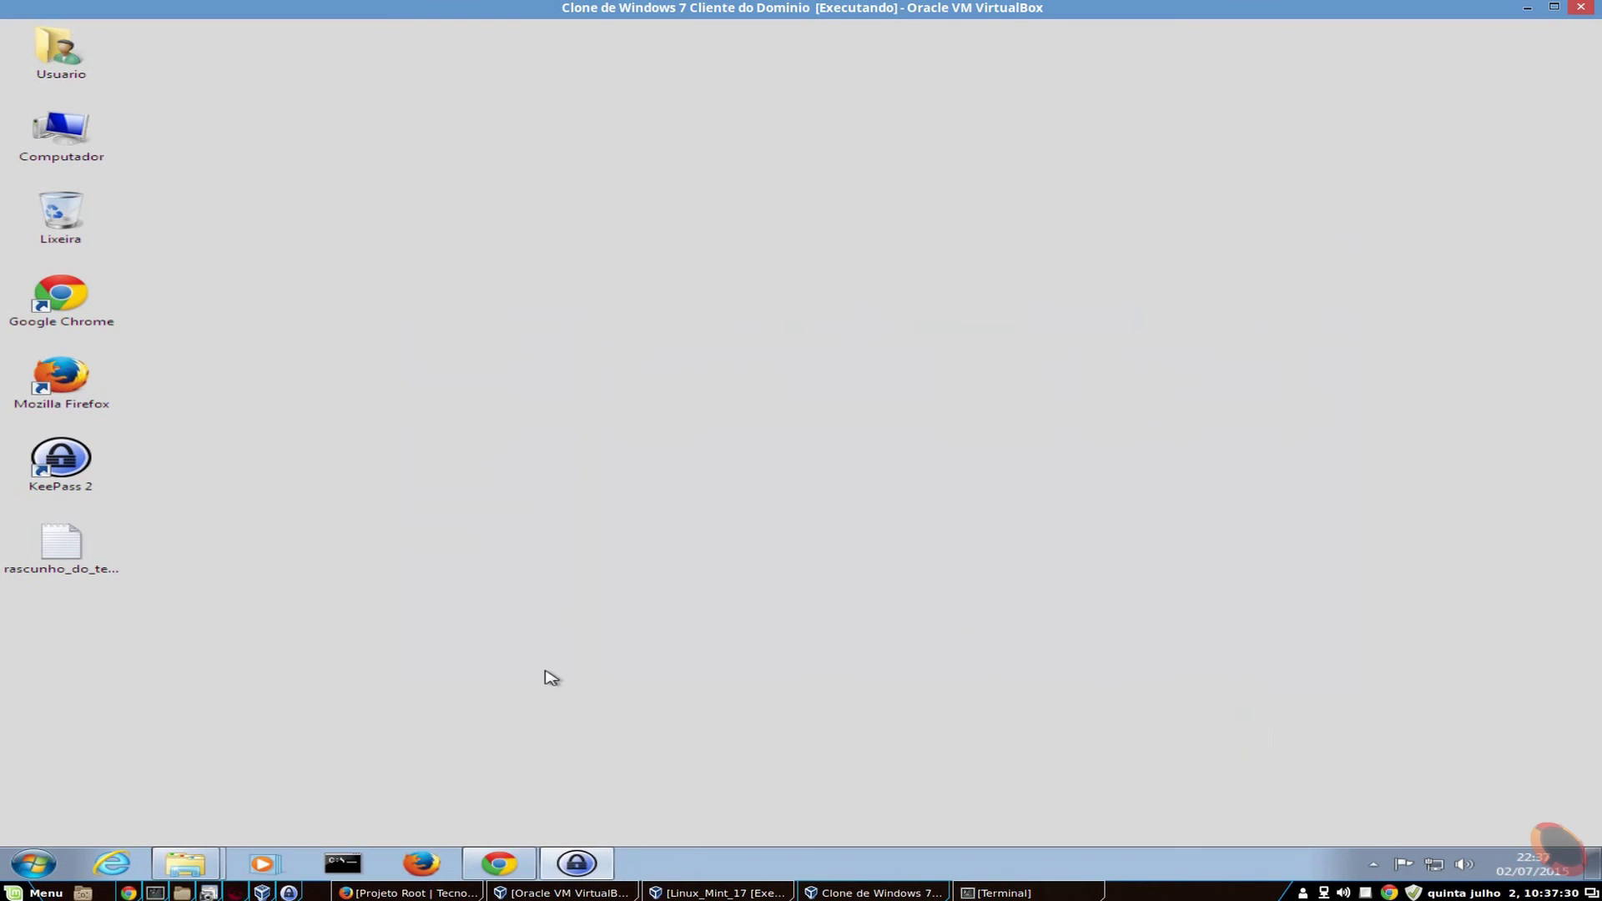
{"action": "left_click", "coordinate": [595, 871]}
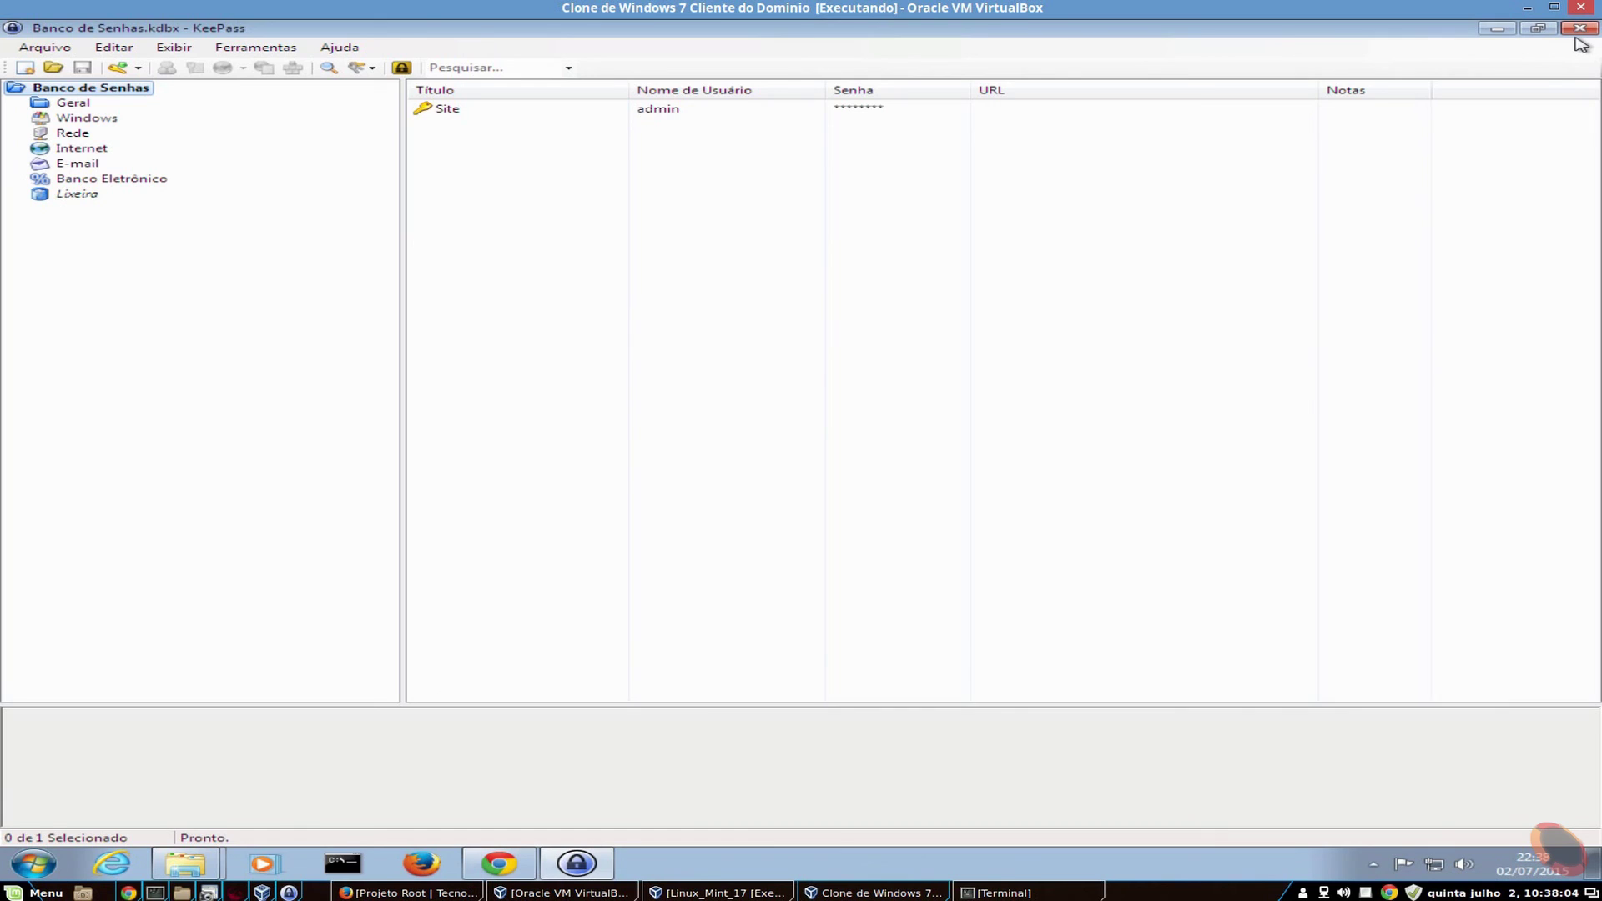
- Begin changing the master key and enable the Arquivo de chaves key file option
{"action": "left_click", "coordinate": [35, 53]}
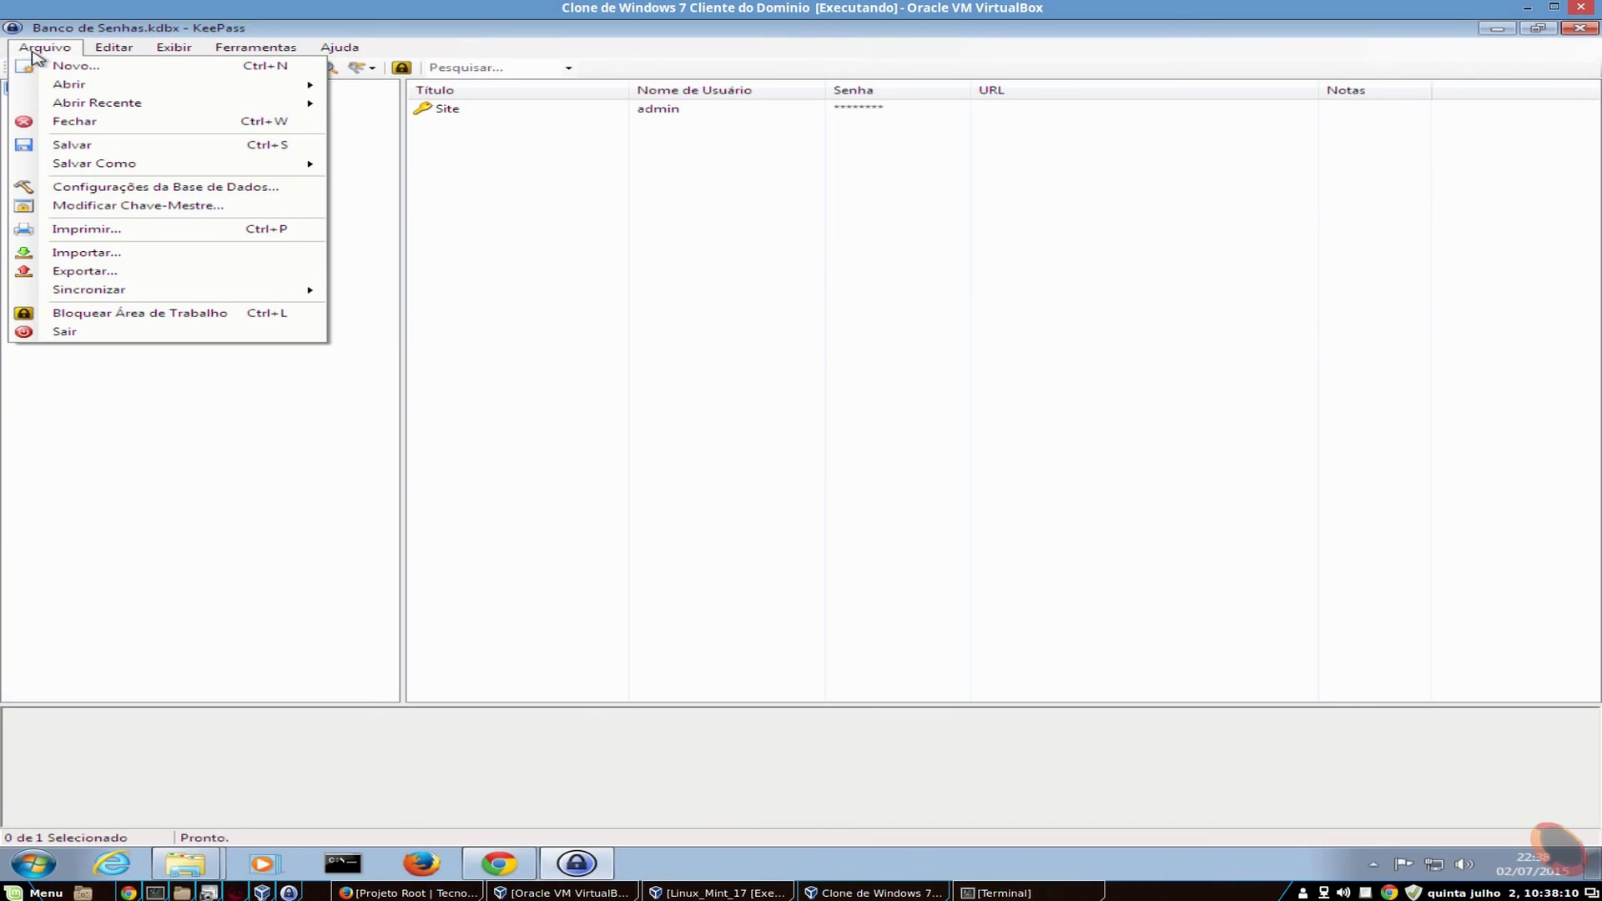
{"action": "left_click", "coordinate": [203, 213]}
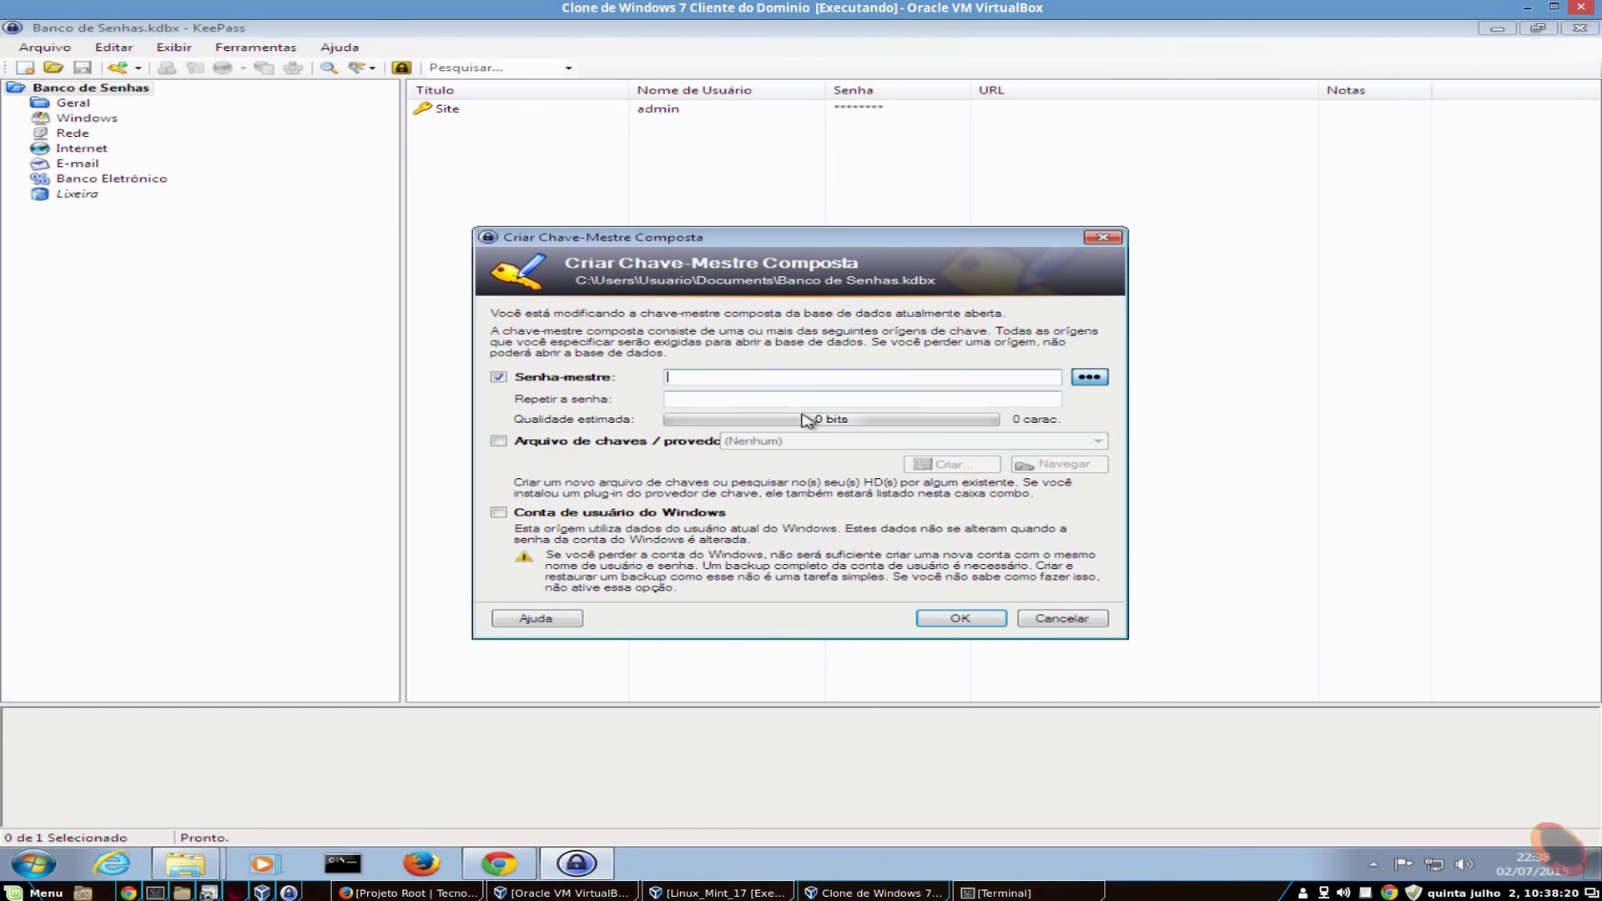
{"action": "left_click", "coordinate": [568, 440]}
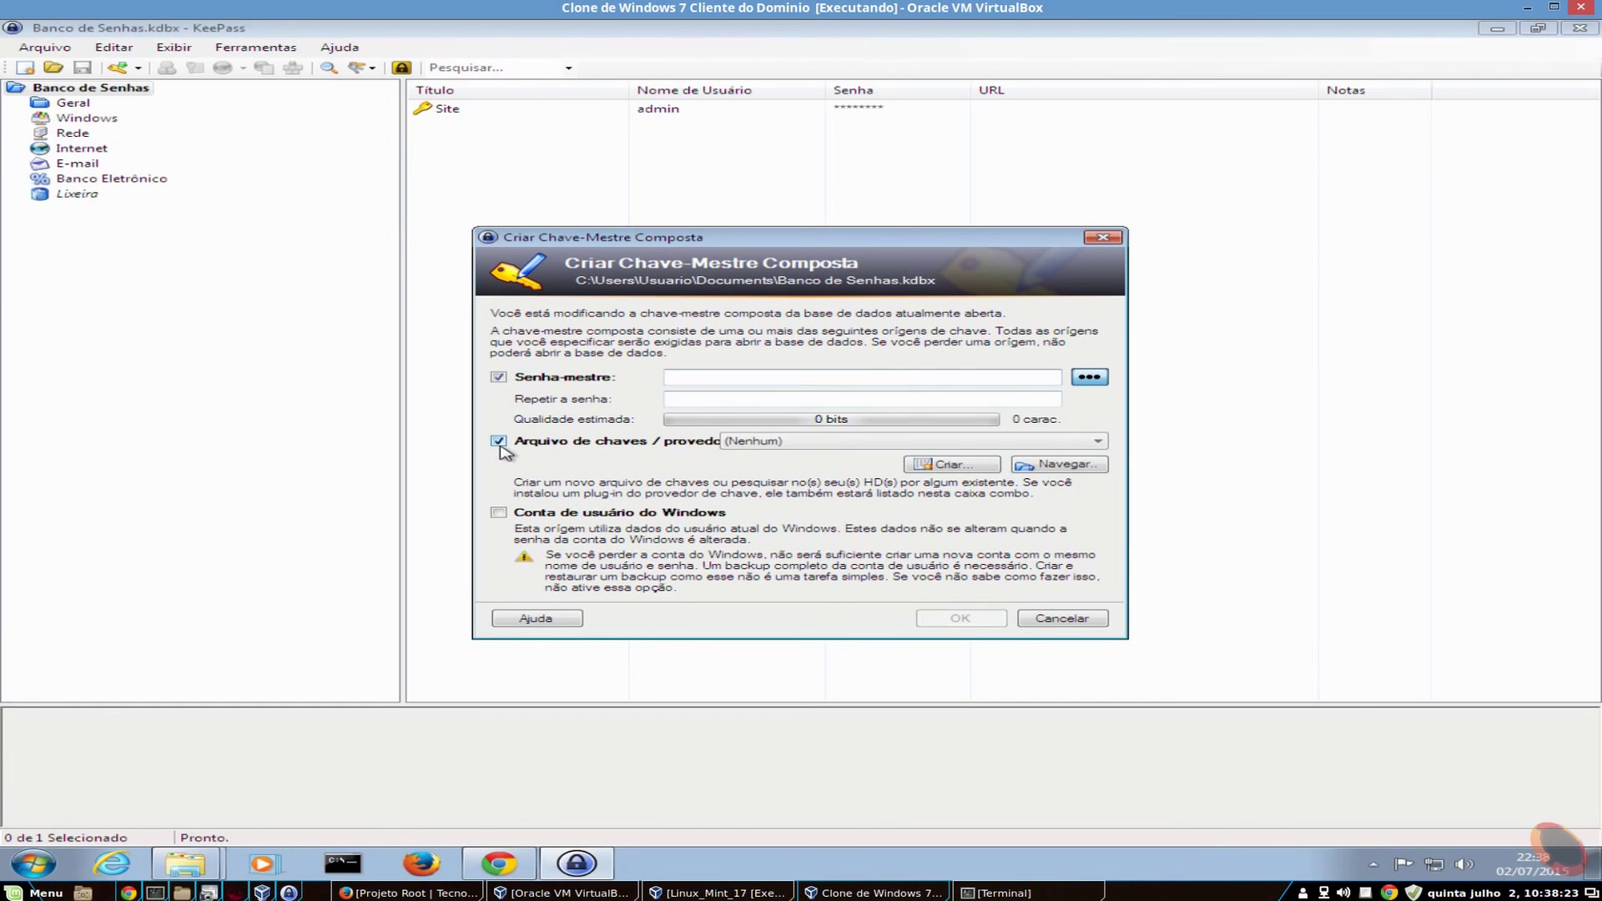
{"action": "left_click", "coordinate": [960, 440]}
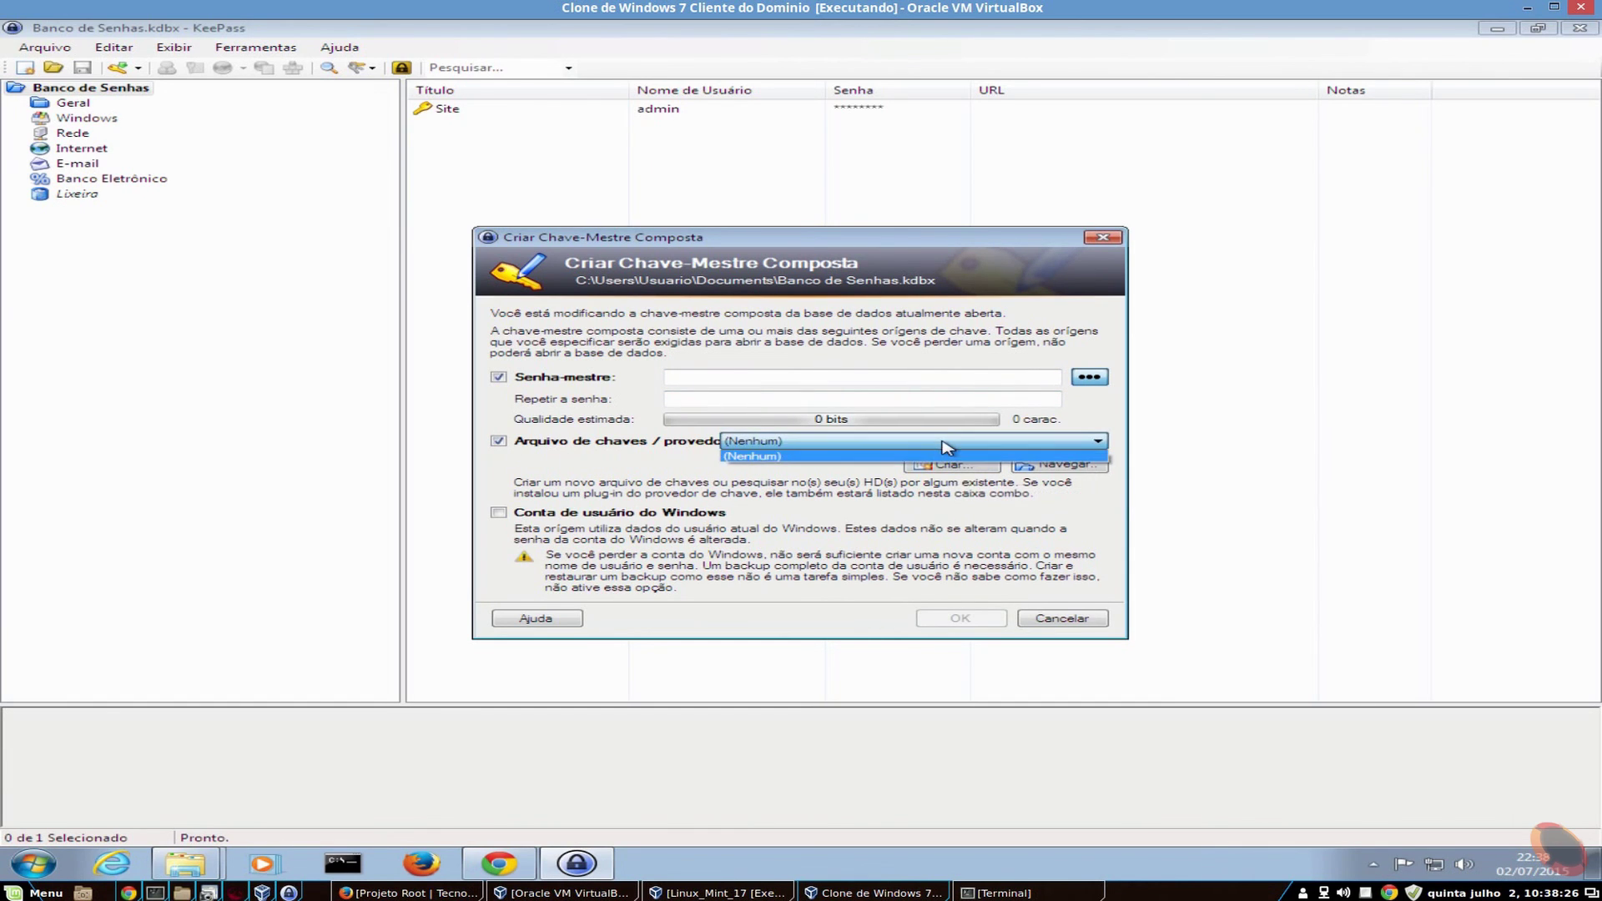
{"action": "left_click", "coordinate": [958, 458]}
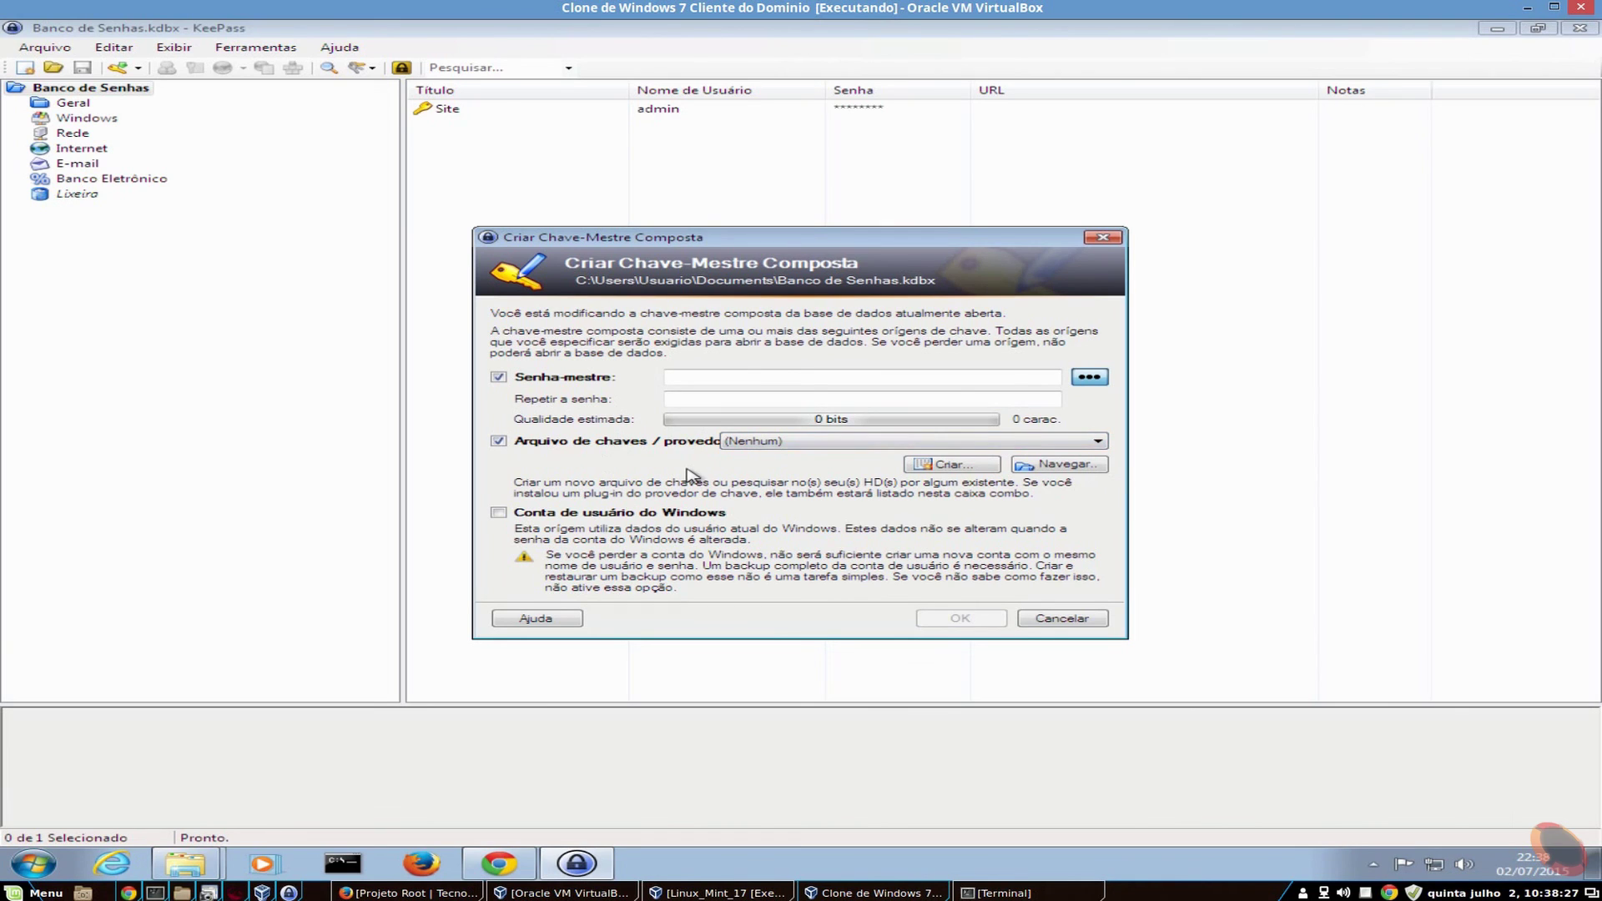
- Create the new key file Banco de Senhas2.key from random keyboard input and select it
{"action": "left_click", "coordinate": [951, 464]}
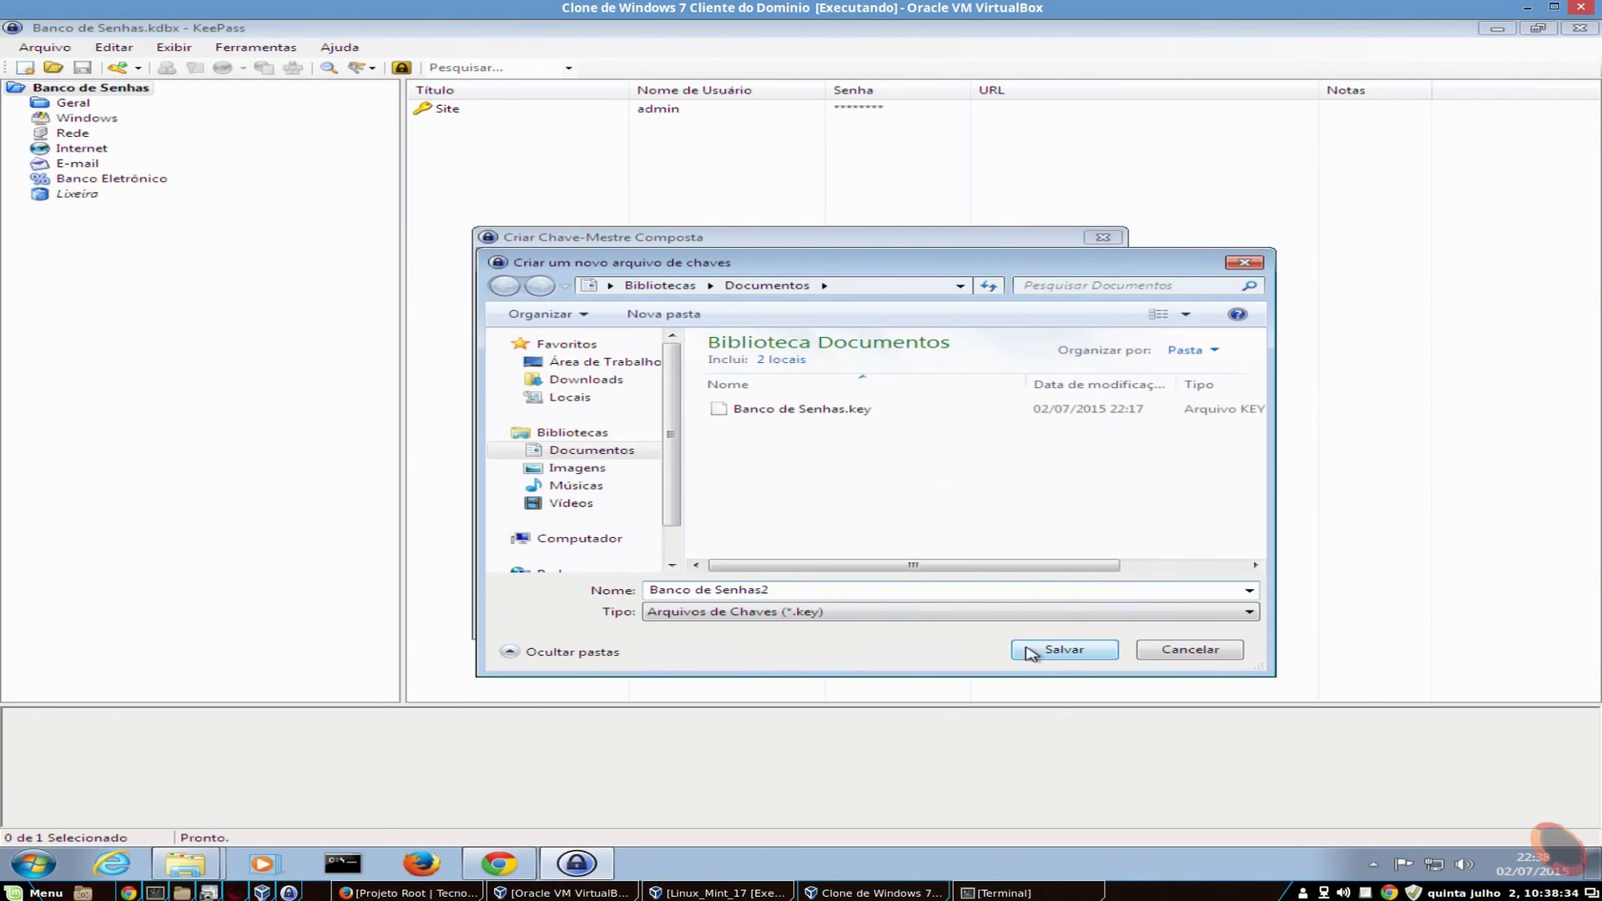
{"action": "left_click", "coordinate": [1026, 650]}
{"action": "left_click", "coordinate": [890, 426]}
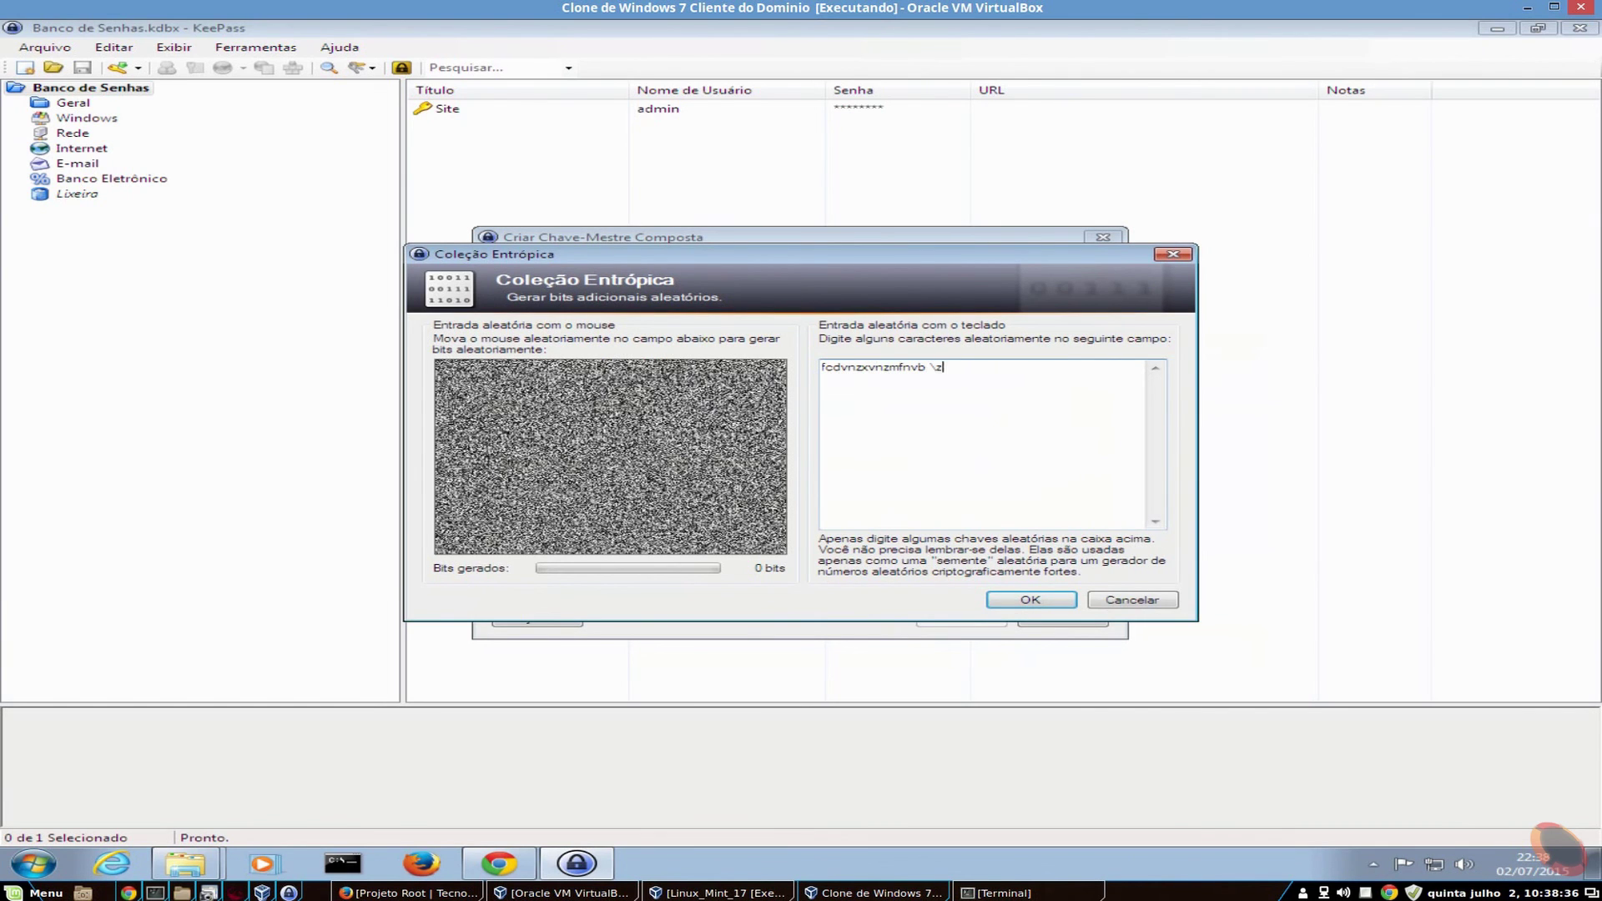
{"action": "left_click", "coordinate": [1026, 600]}
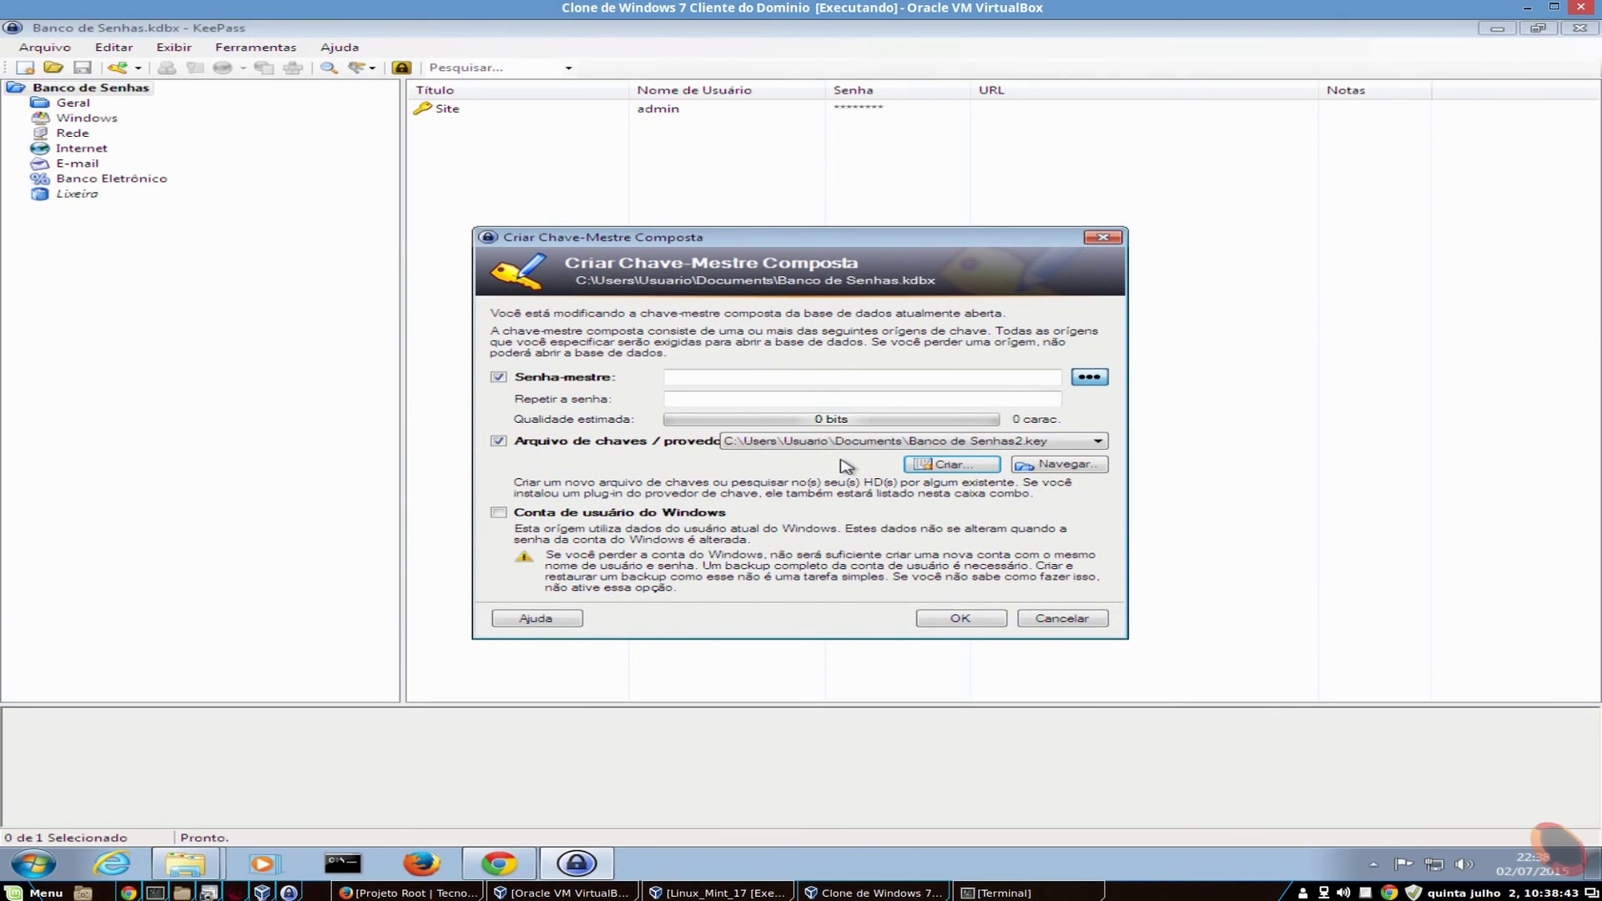
{"action": "left_click", "coordinate": [883, 449]}
{"action": "left_click", "coordinate": [887, 466]}
{"action": "left_click_drag", "start_coordinate": [834, 244], "coordinate": [740, 167]}
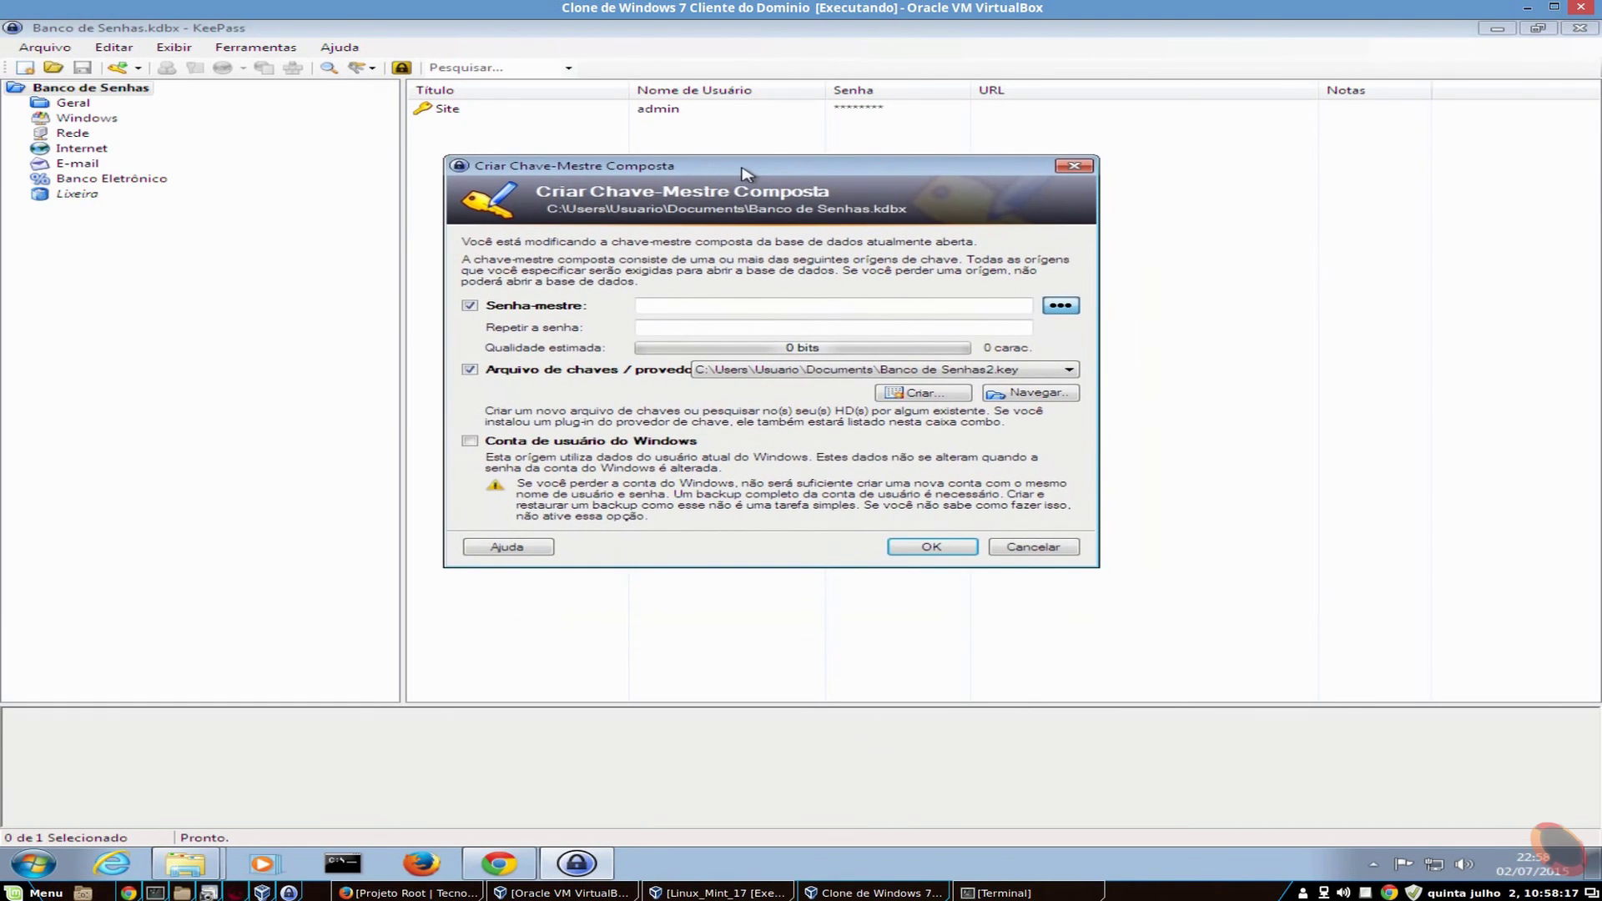